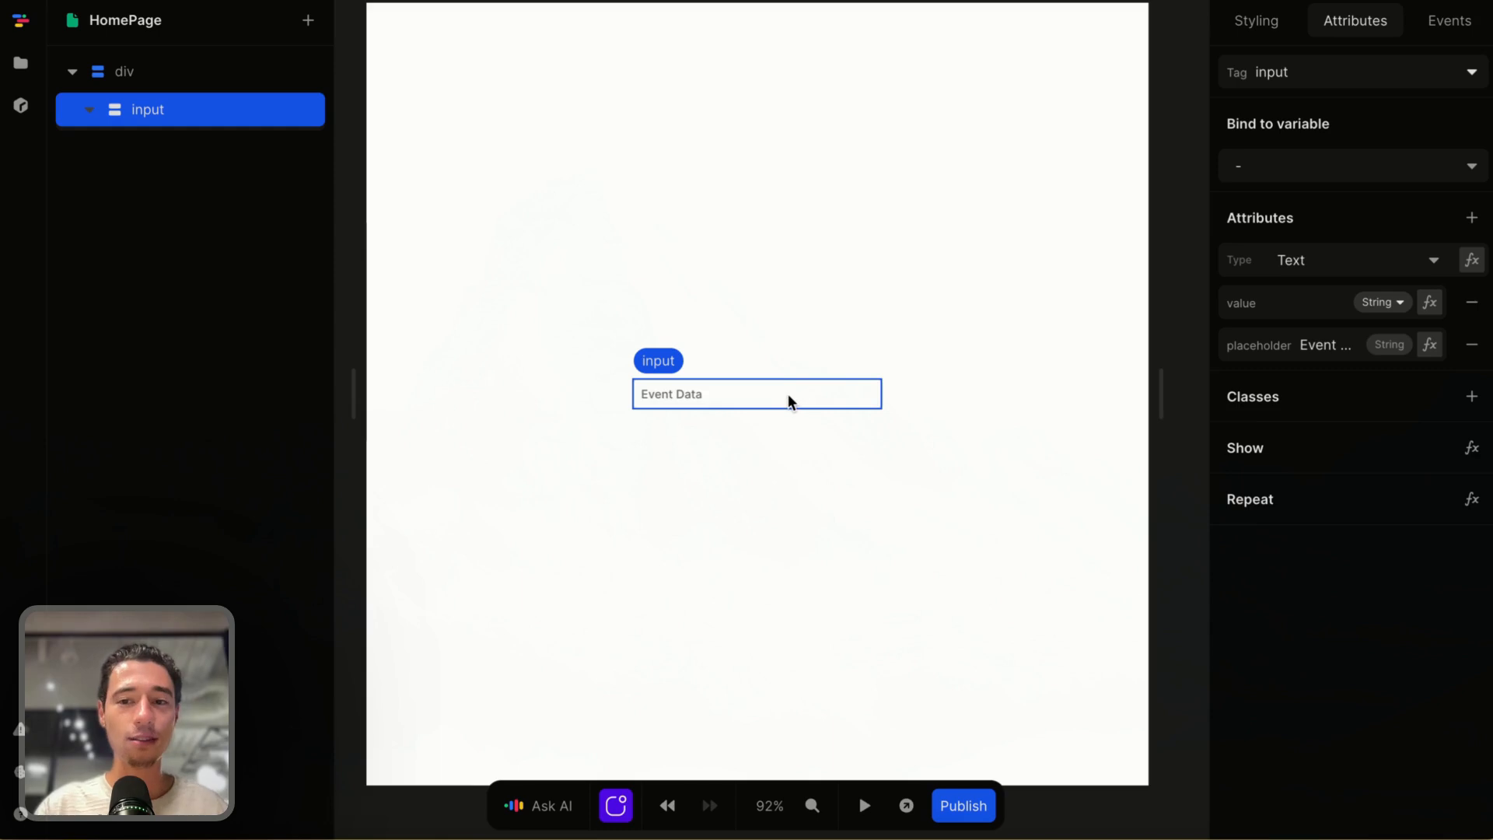
Add an input event to the input element that triggers a Log To Console action
click(1448, 21)
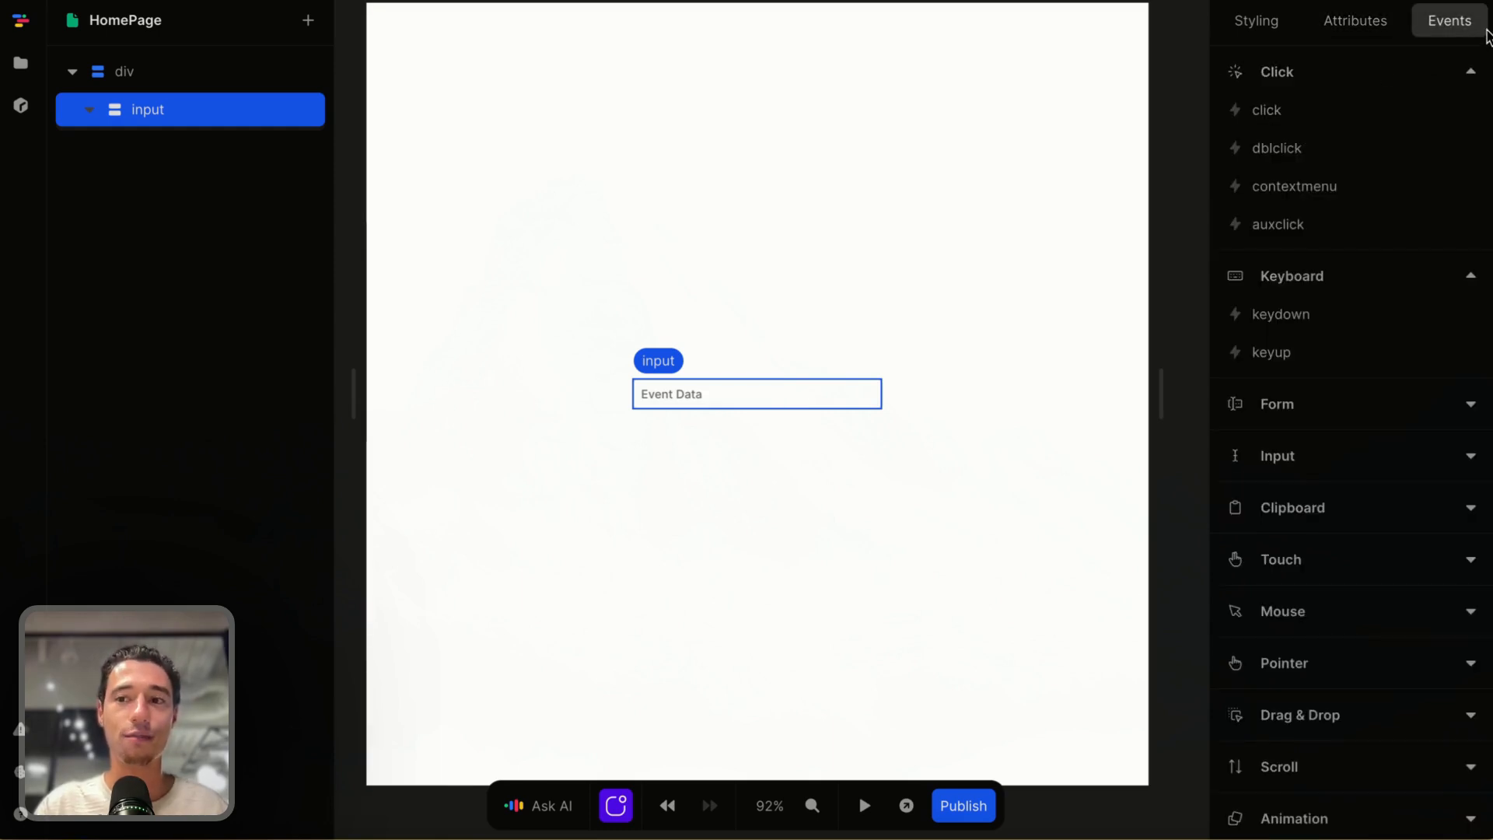
click(1293, 475)
scroll(1291, 468, down, 1)
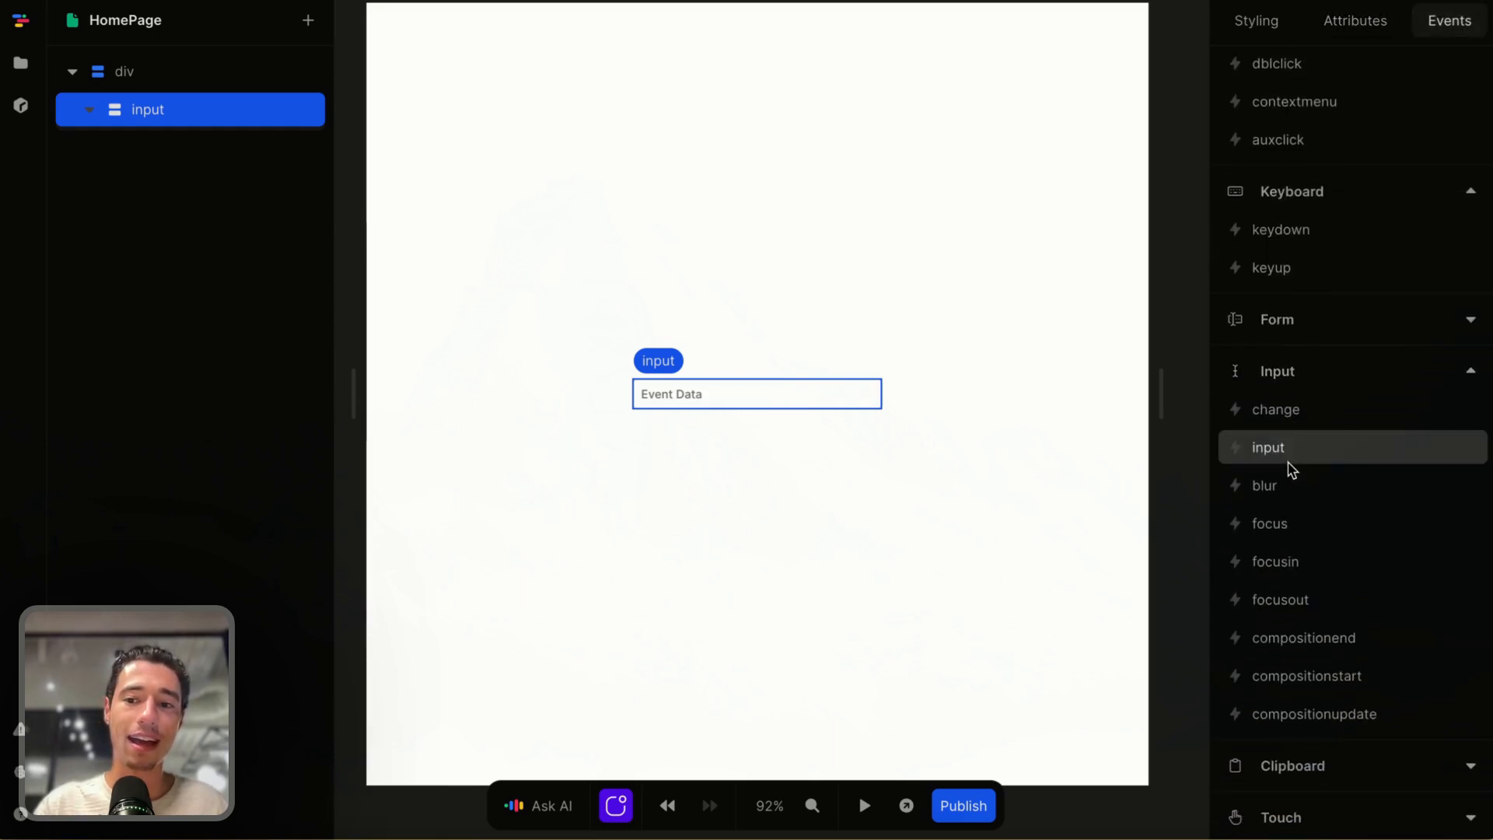
click(1281, 451)
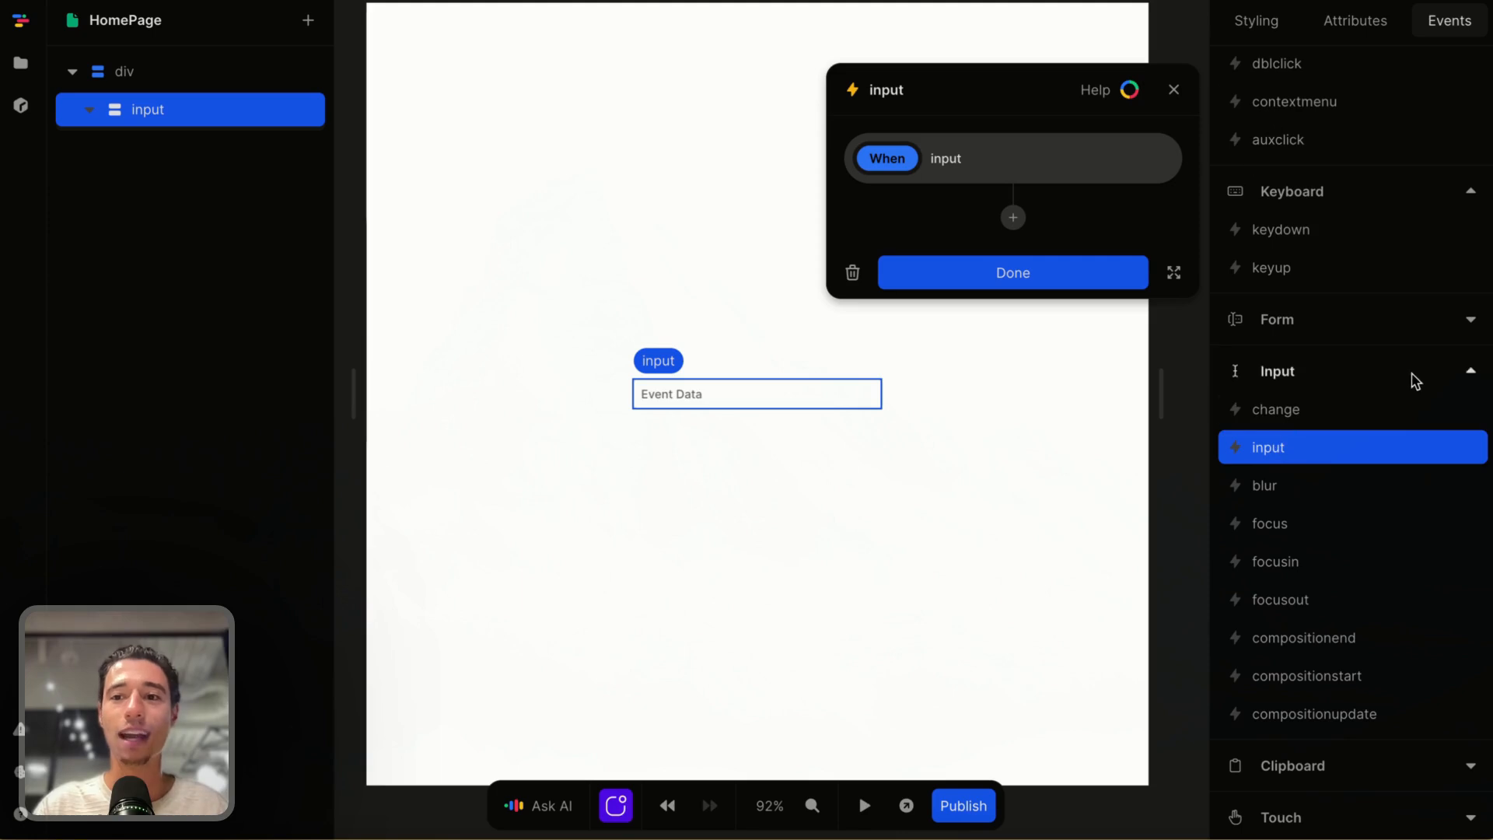
scroll(1410, 376, down, 1)
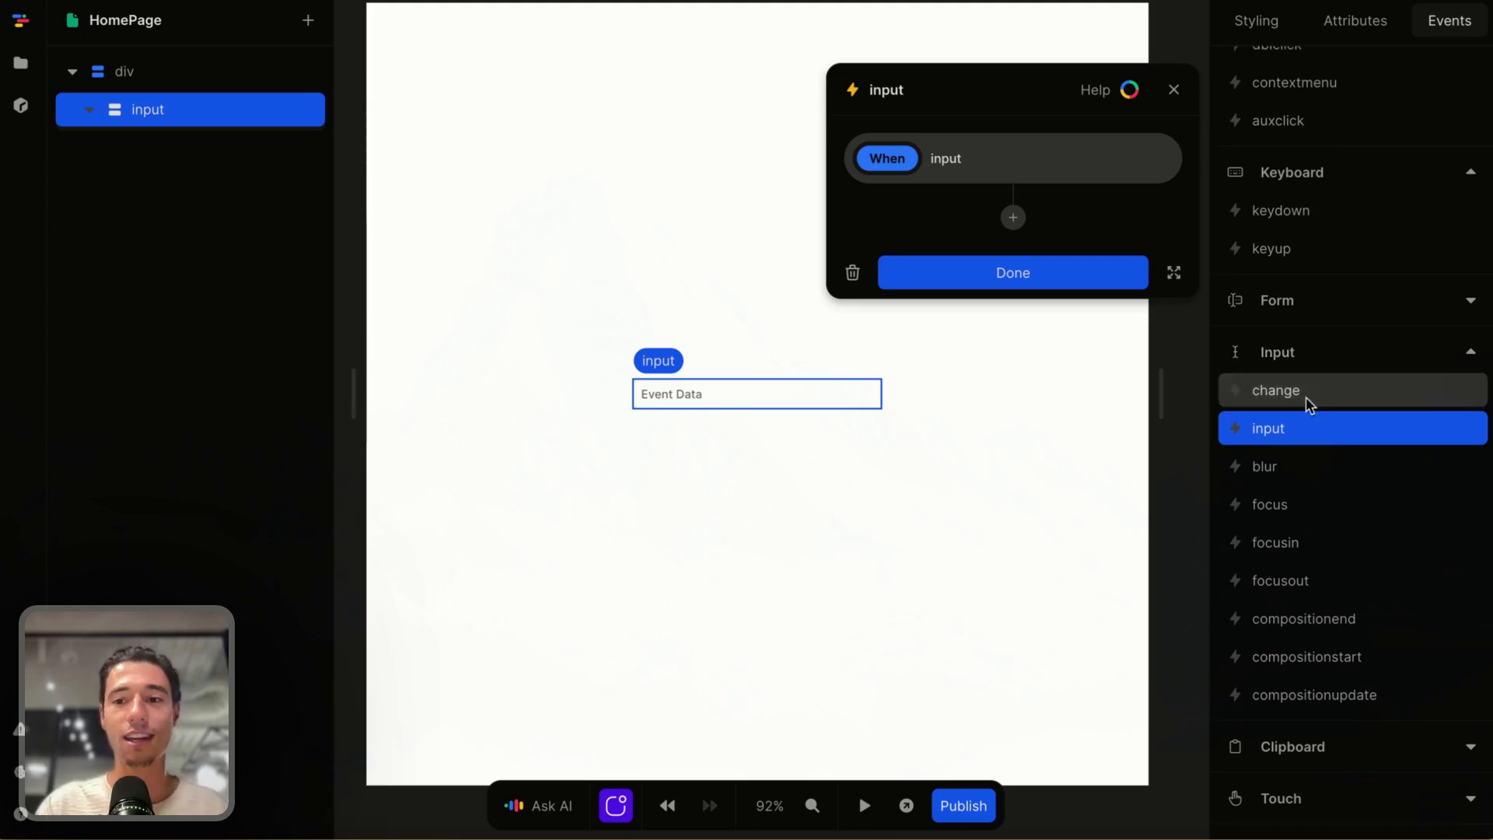
click(1015, 228)
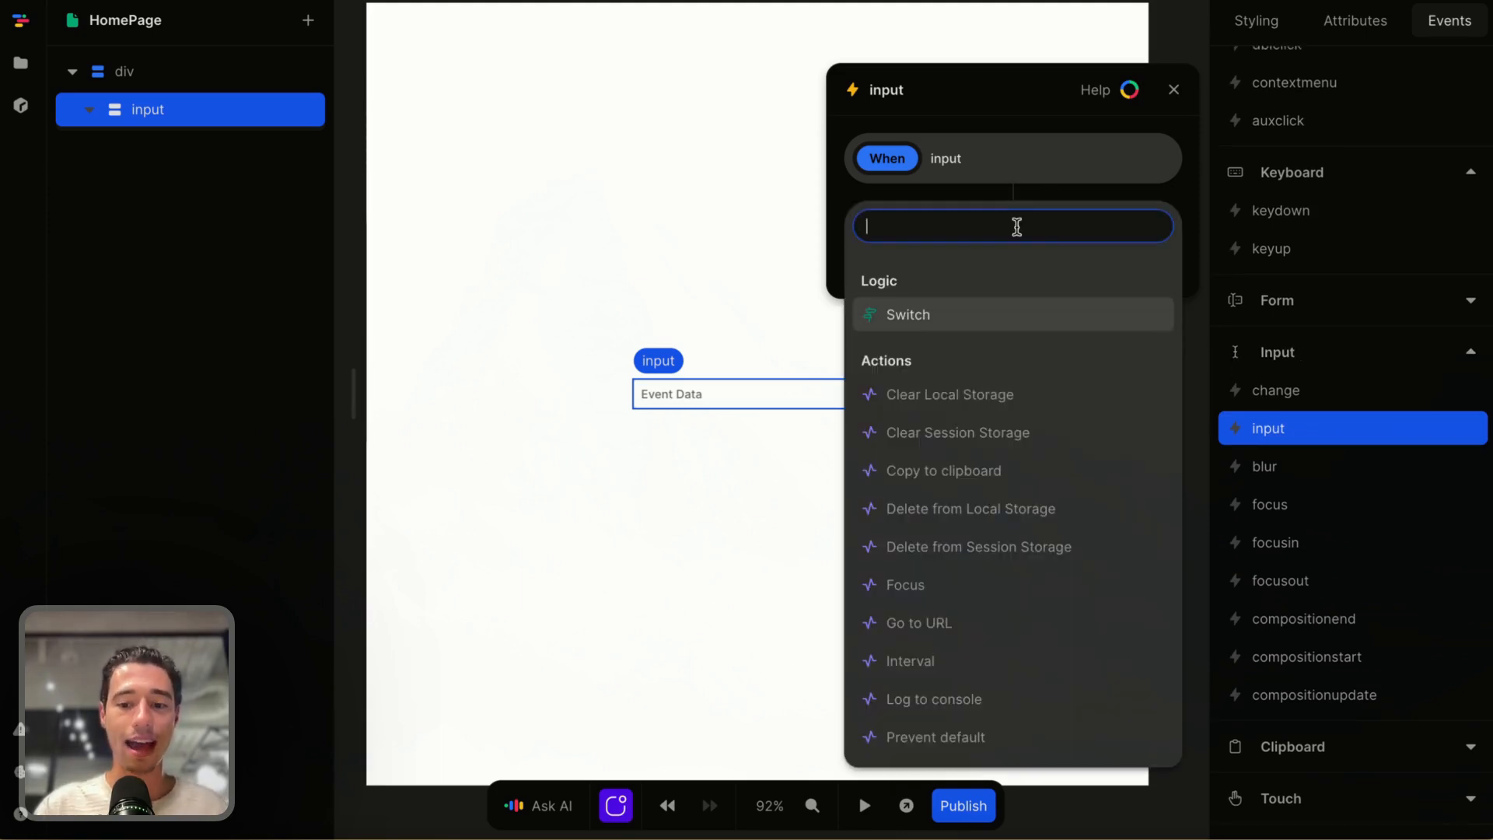
text(log)
click(975, 286)
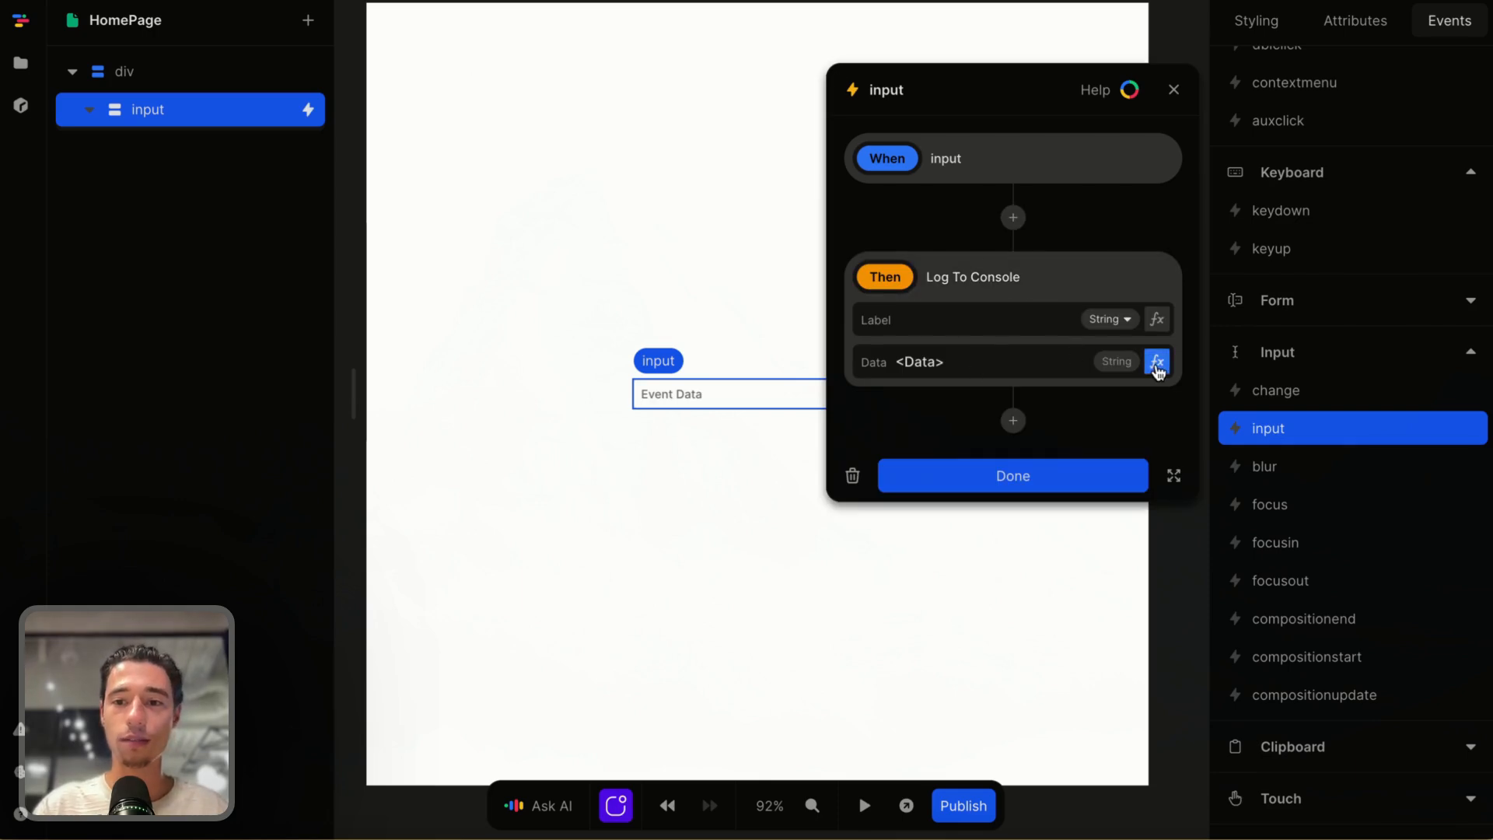
Set the Log To Console action's data to the Event object with a formula and finish the event workflow
click(1157, 362)
click(496, 482)
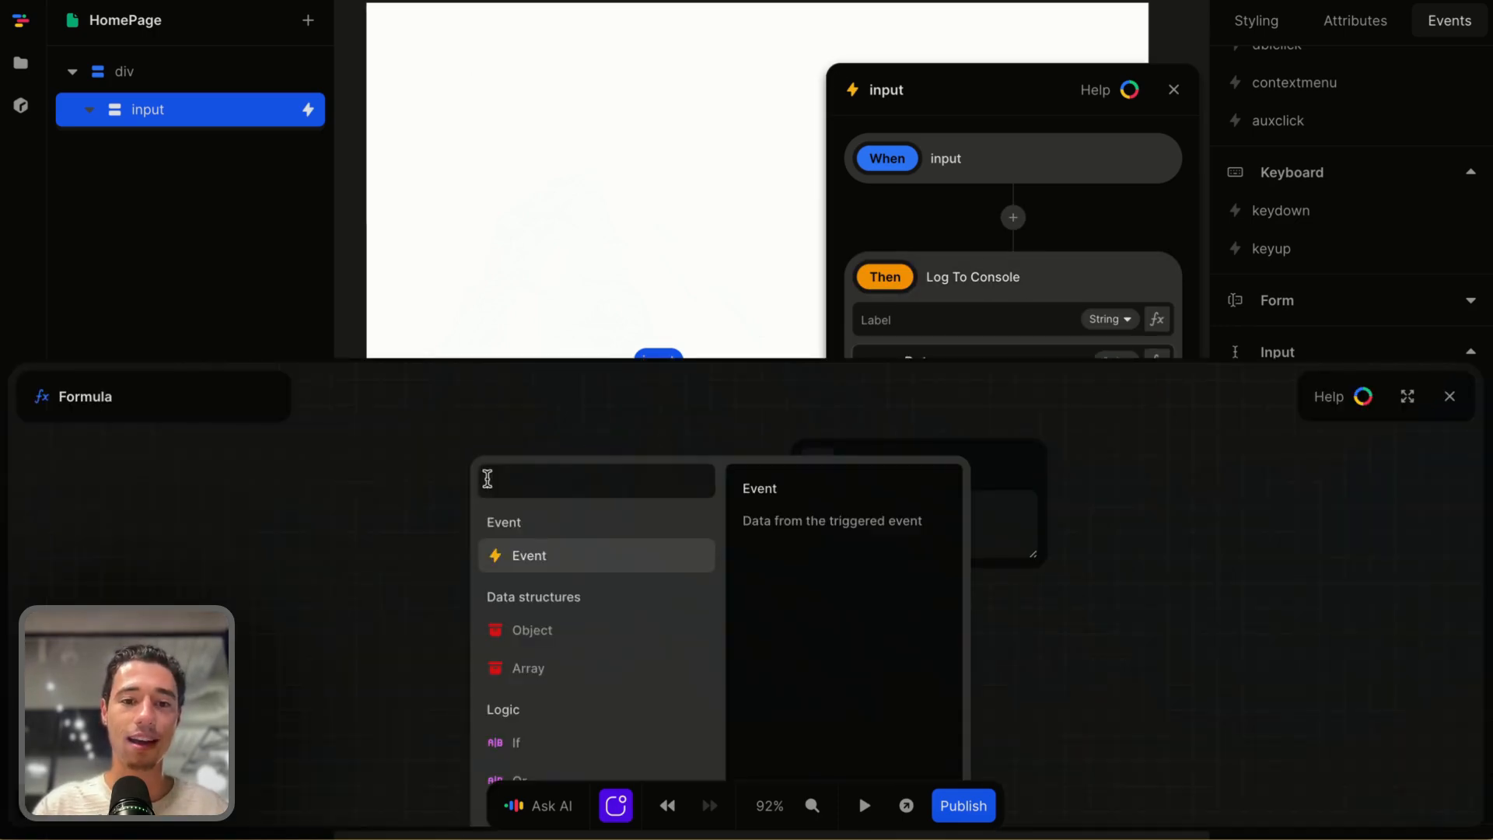
click(523, 556)
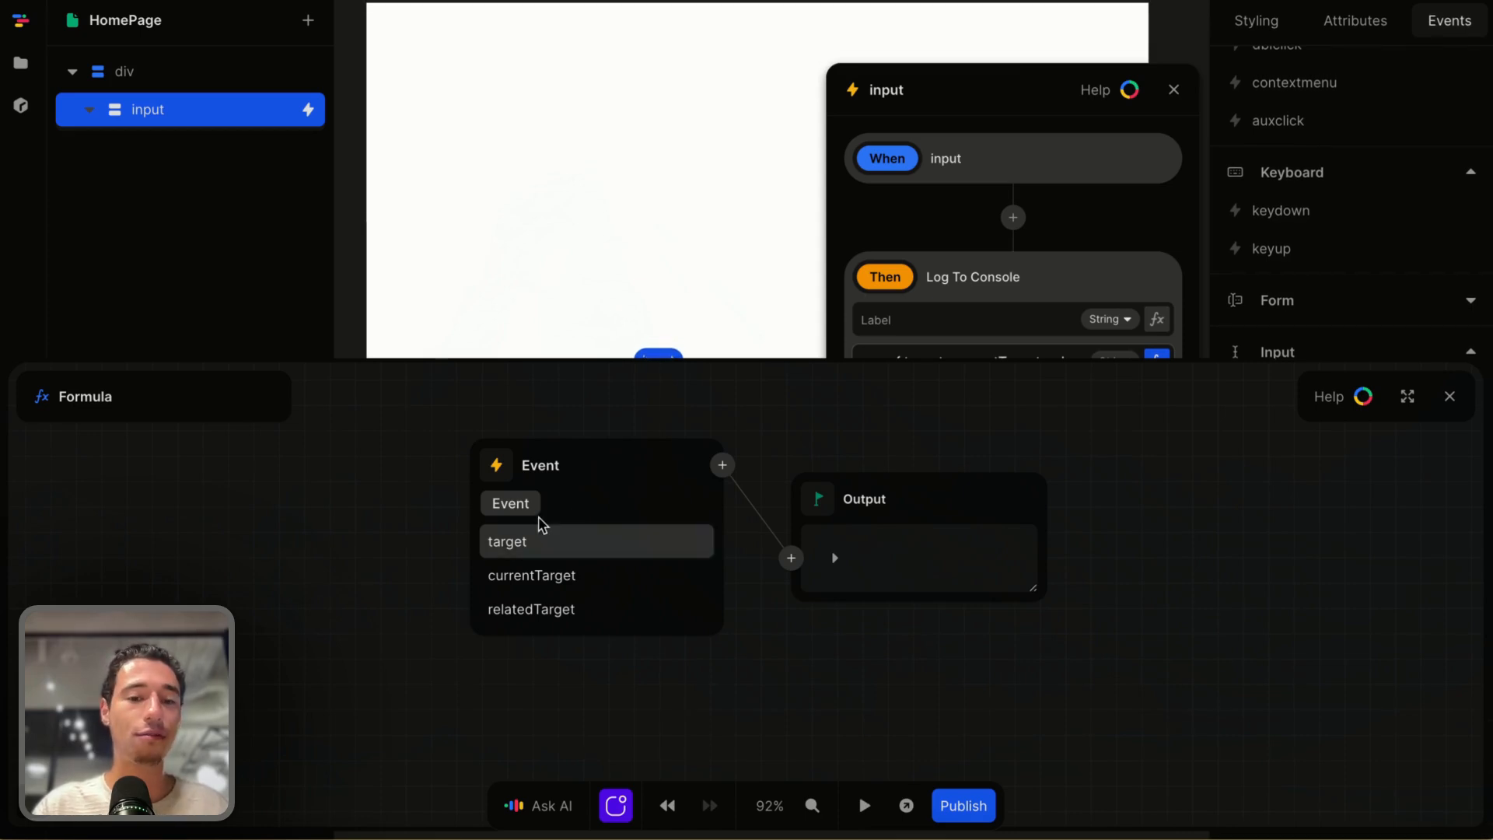
click(1450, 397)
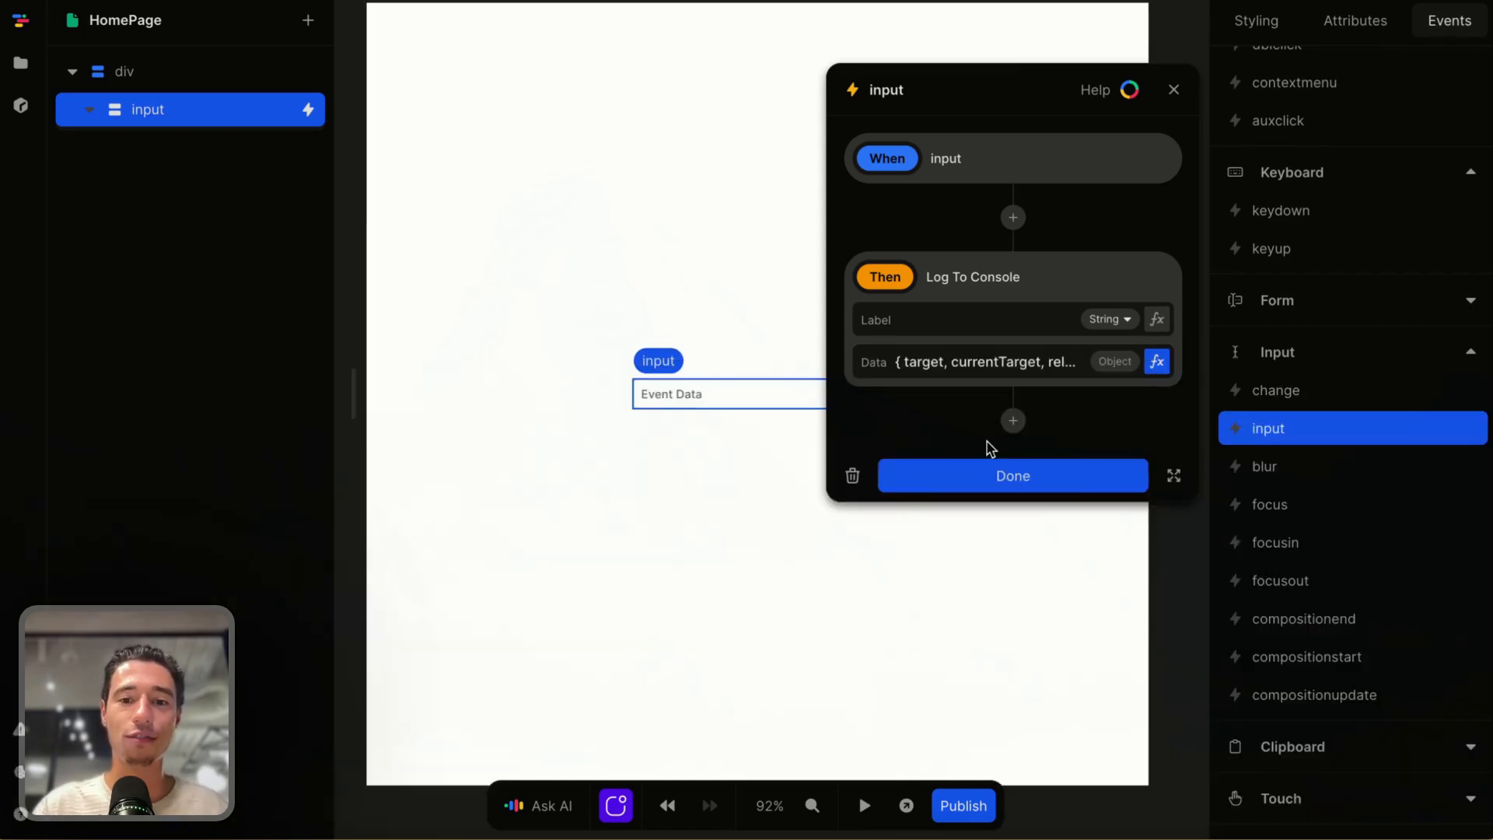
click(1010, 474)
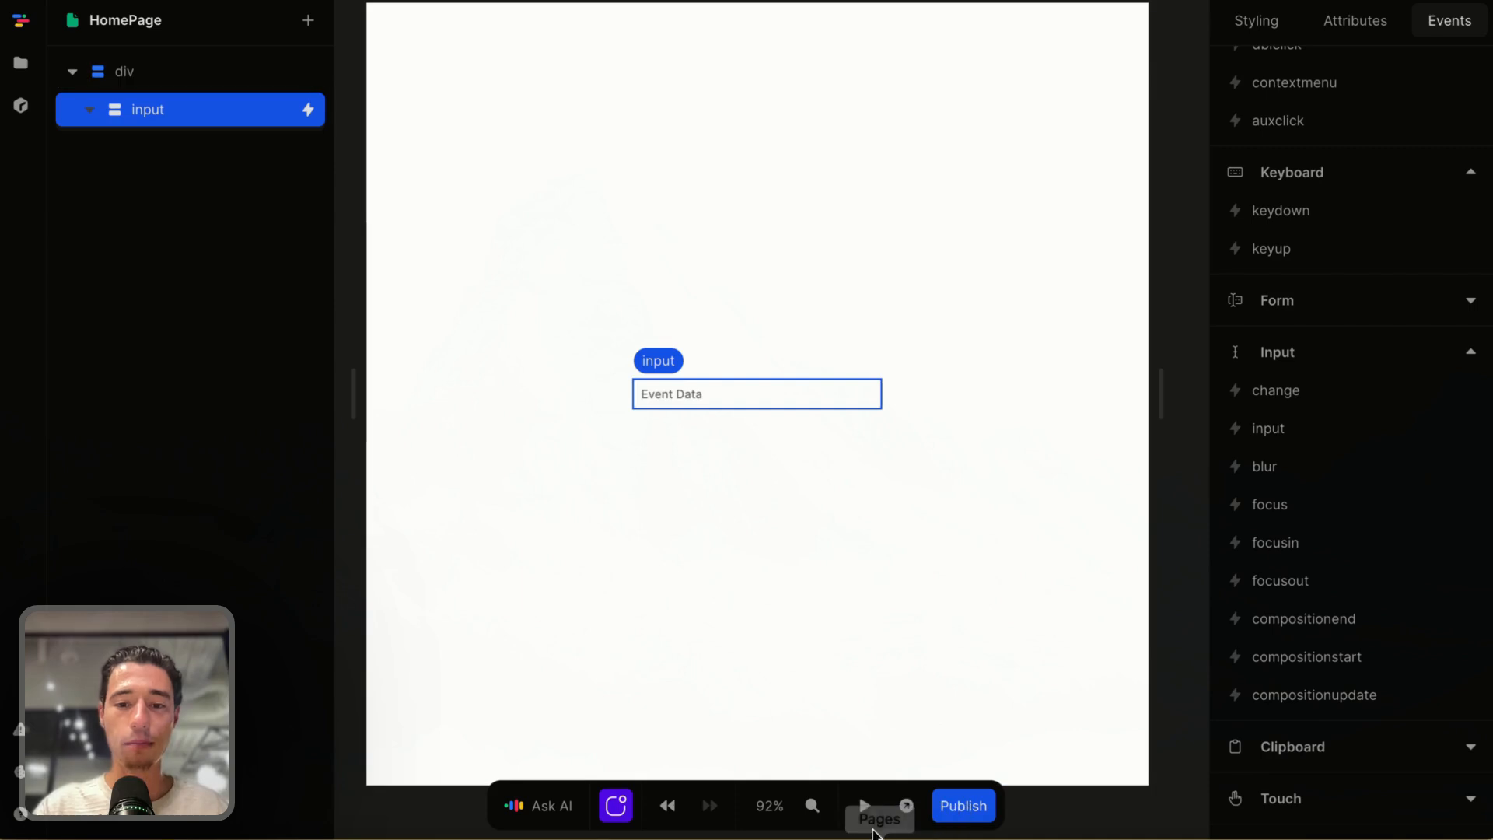
Test the input field in preview mode by entering "hwsycgwyg", and return to editing
click(864, 805)
click(707, 402)
text(hwsycgwyg)
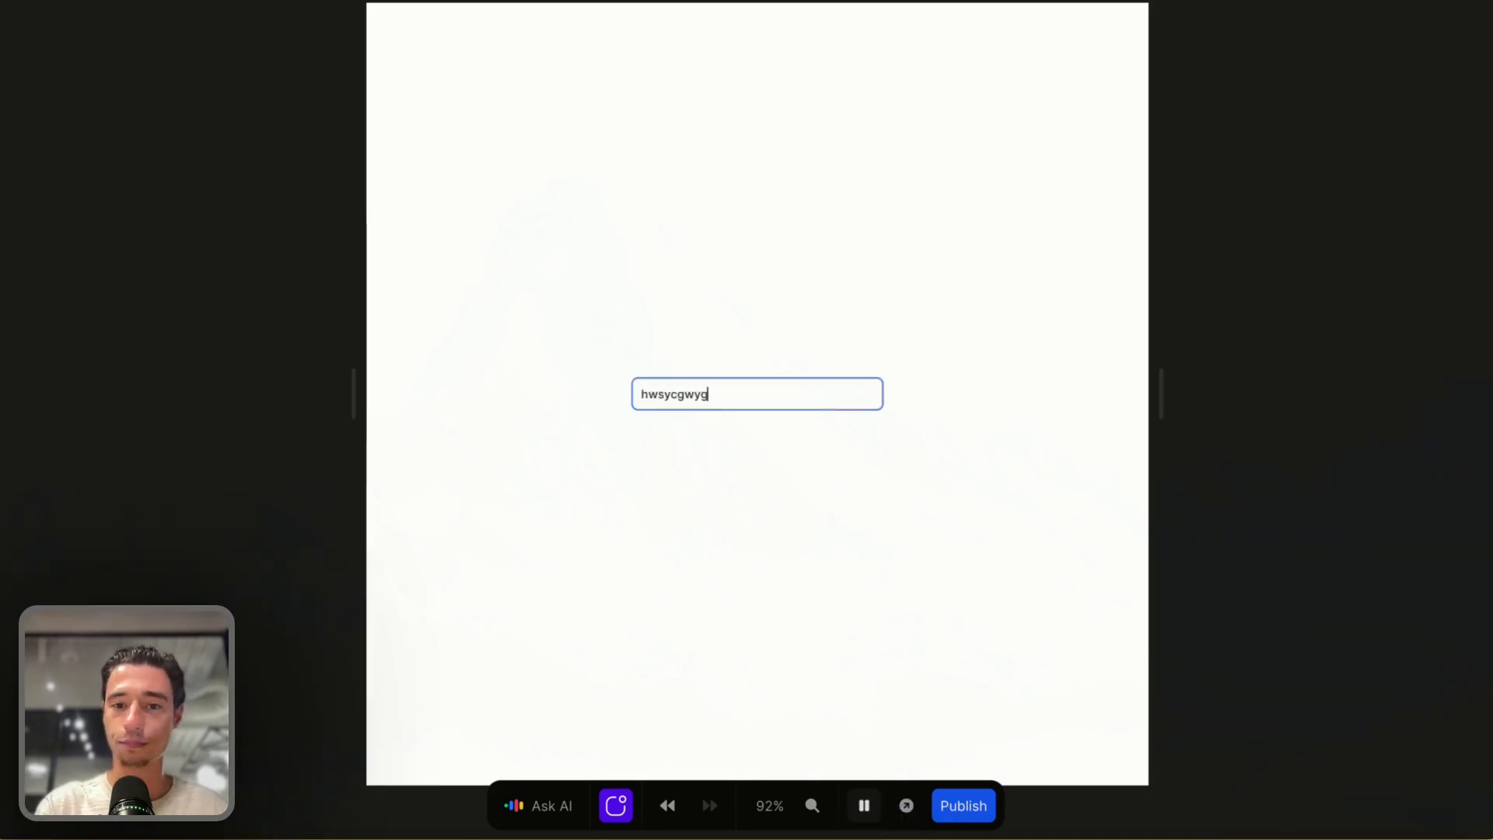
click(864, 805)
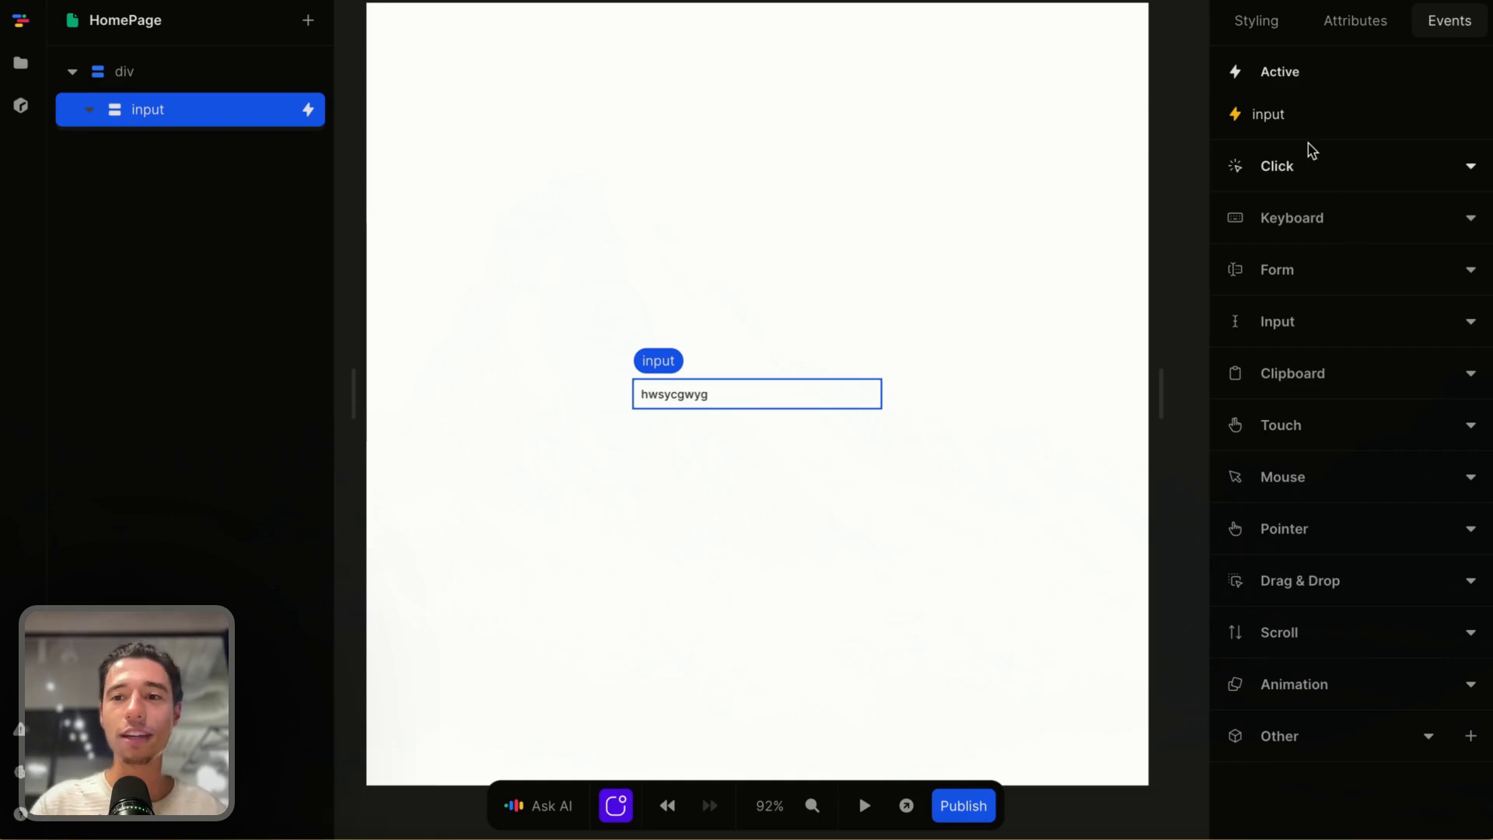
Review the active input event's Log To Console action and the Event formula behind its data
click(1283, 113)
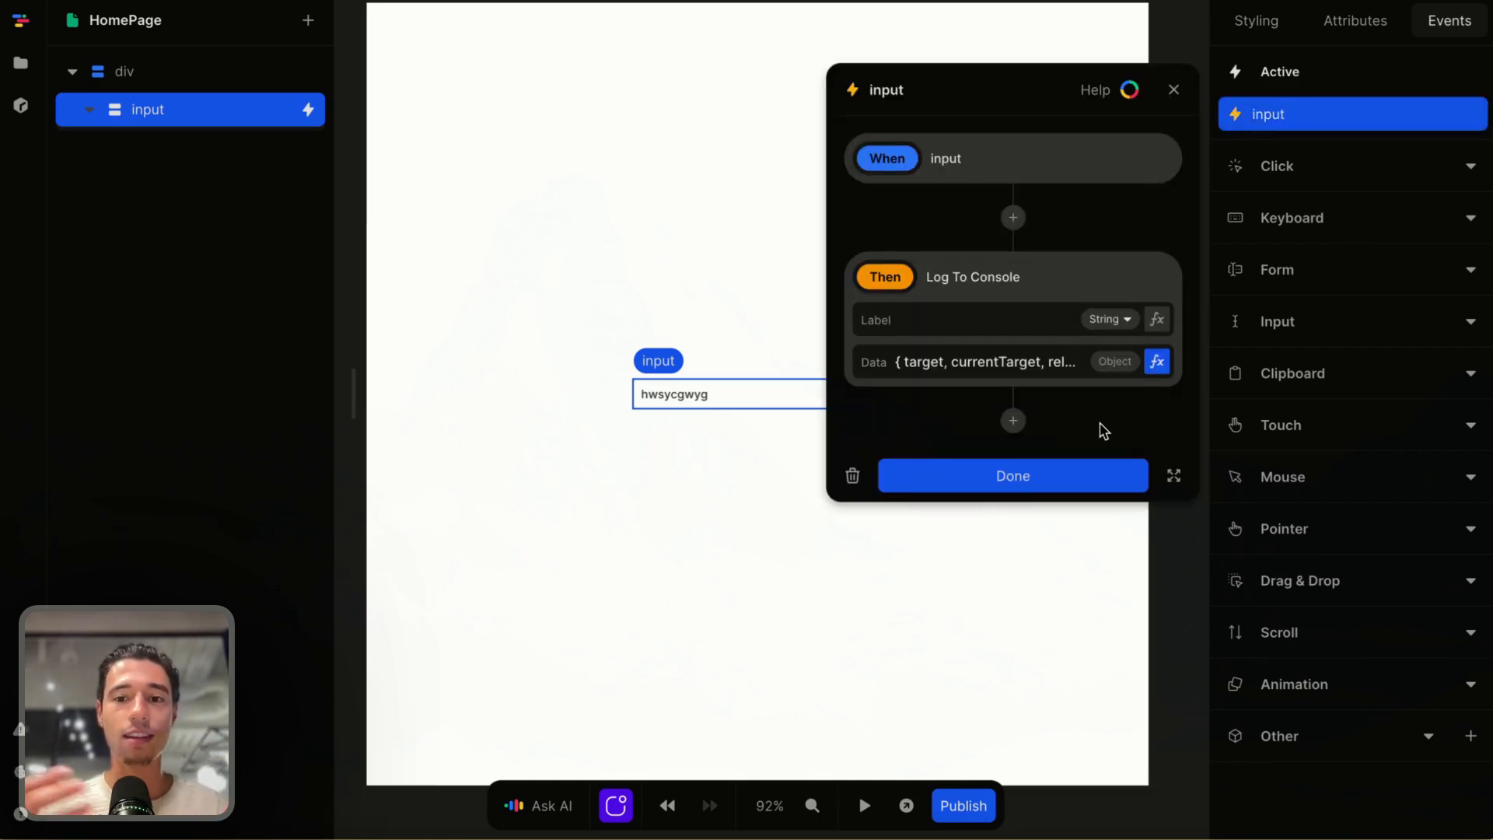
click(947, 487)
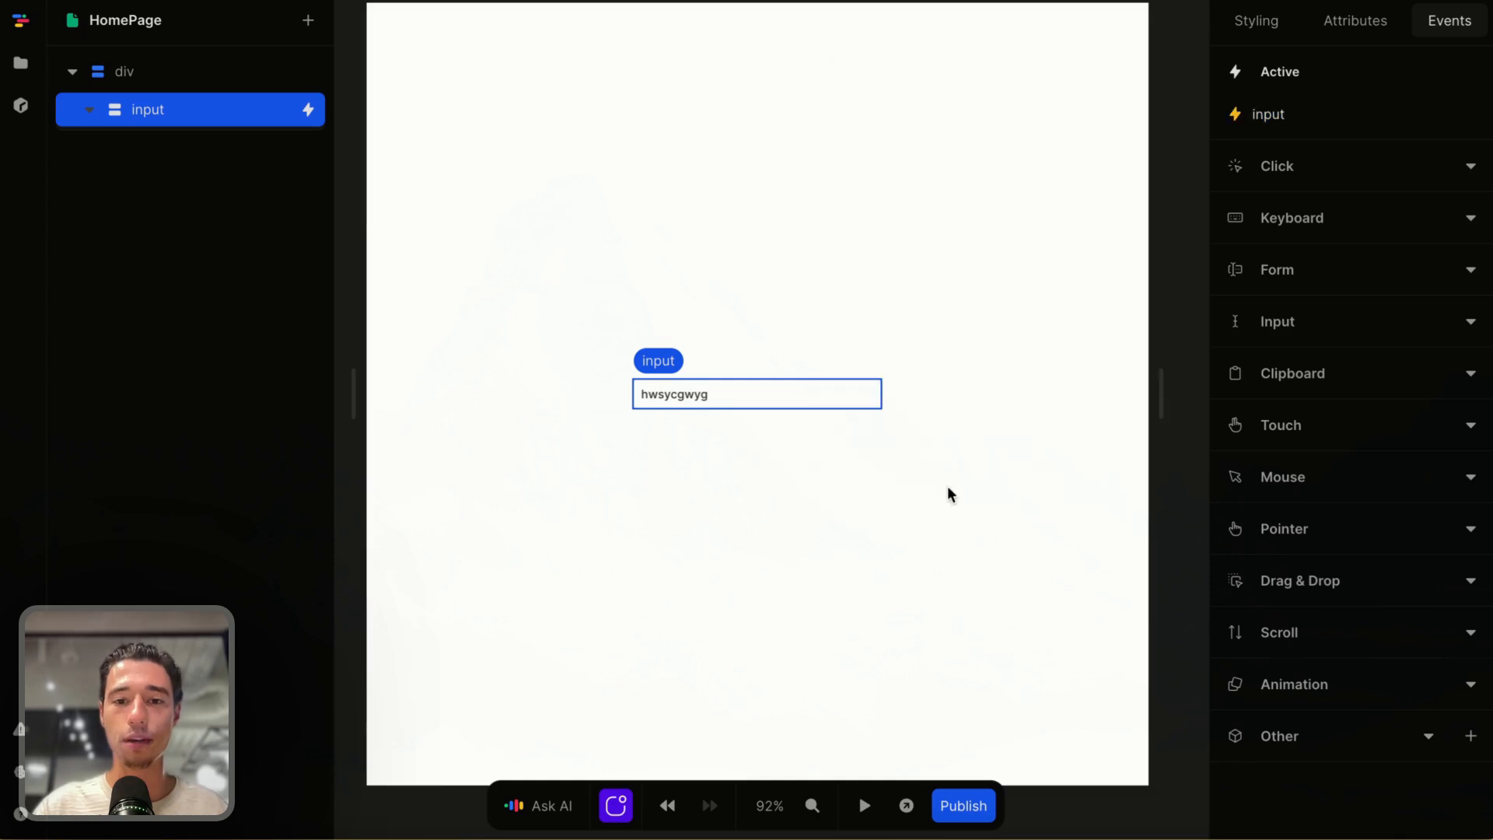
click(1257, 118)
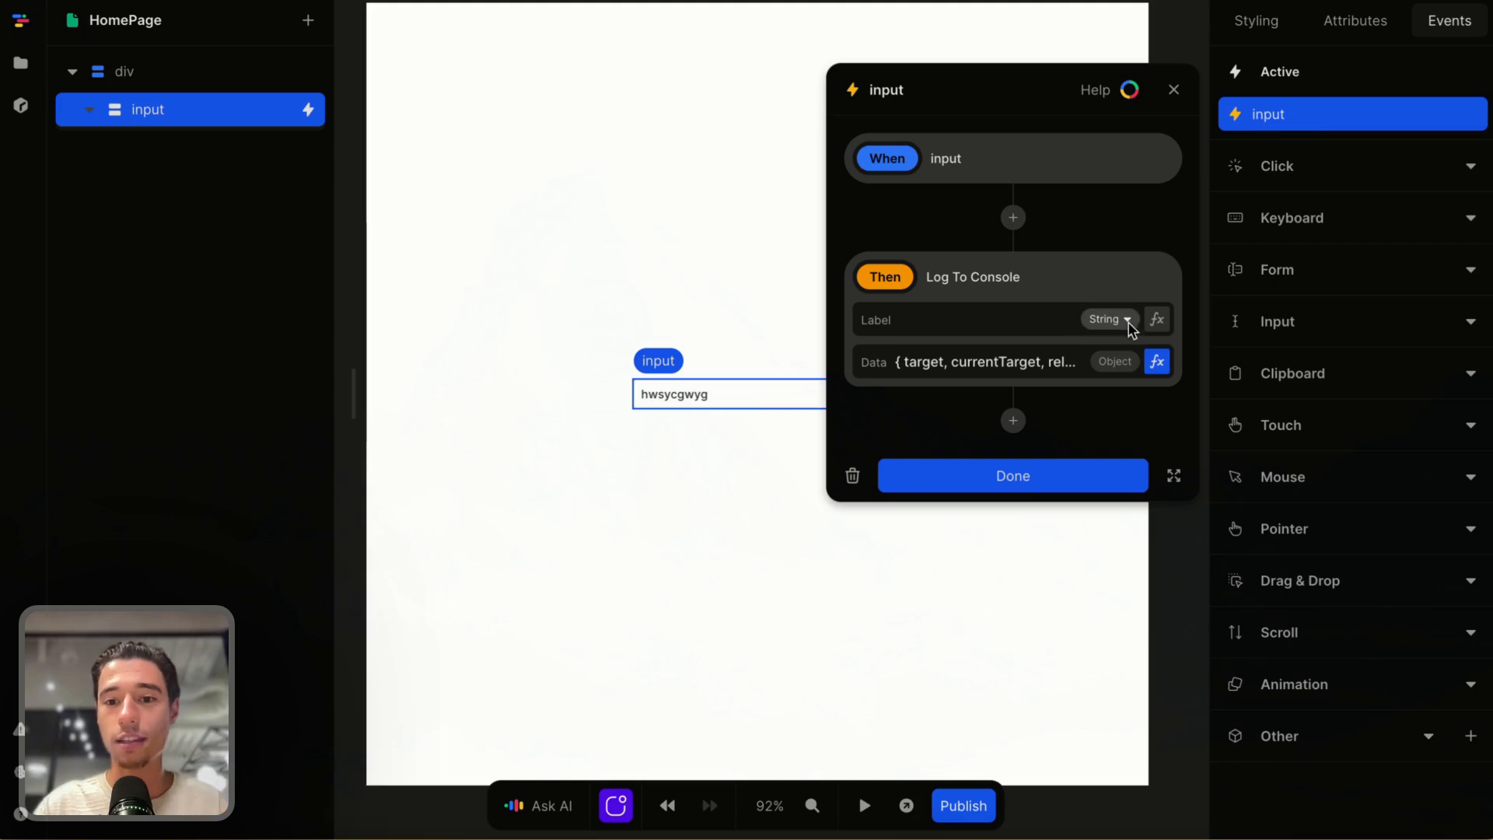
click(1155, 362)
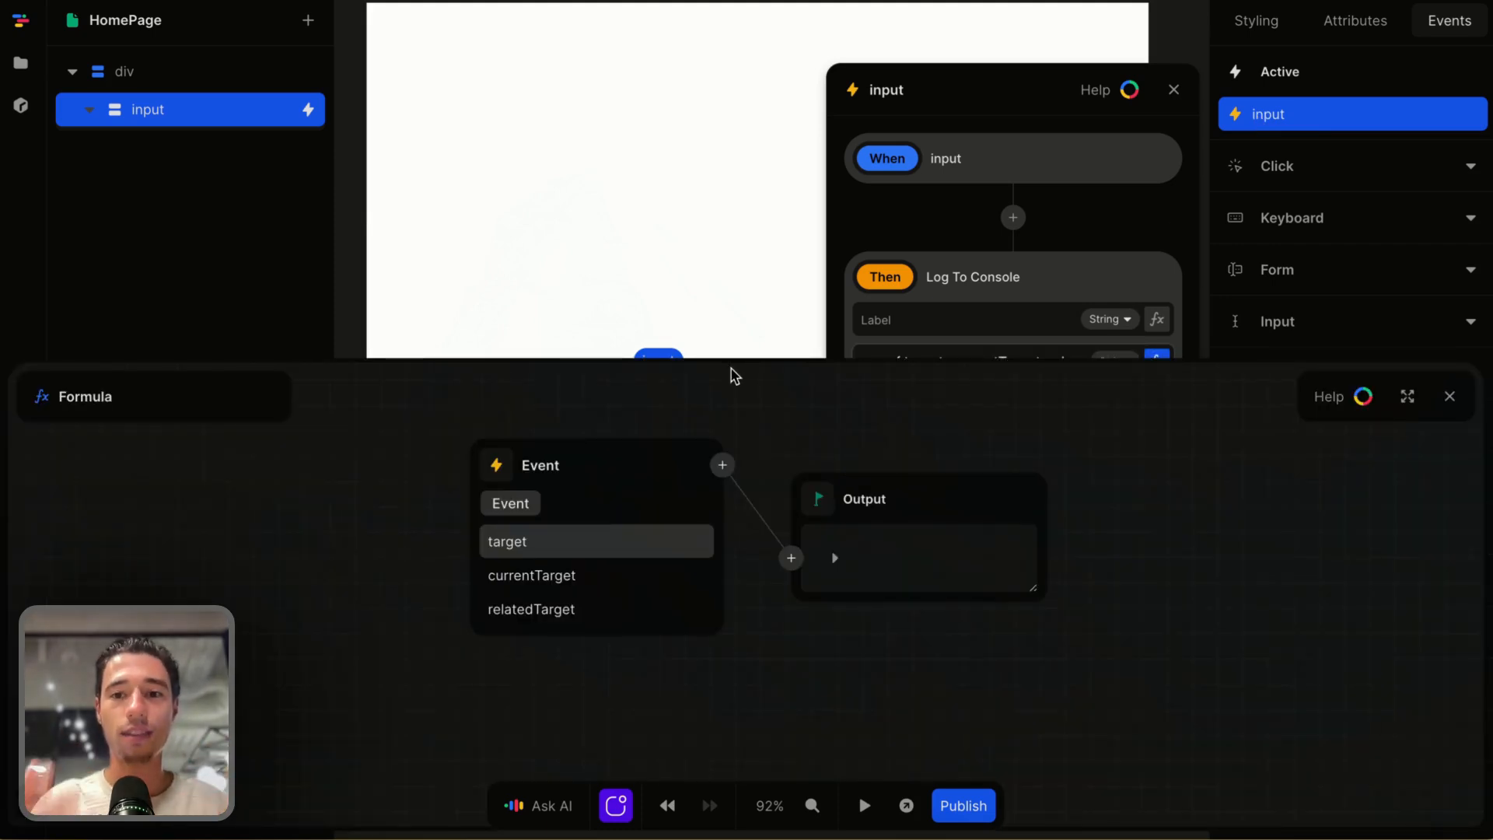
click(1450, 398)
click(1155, 362)
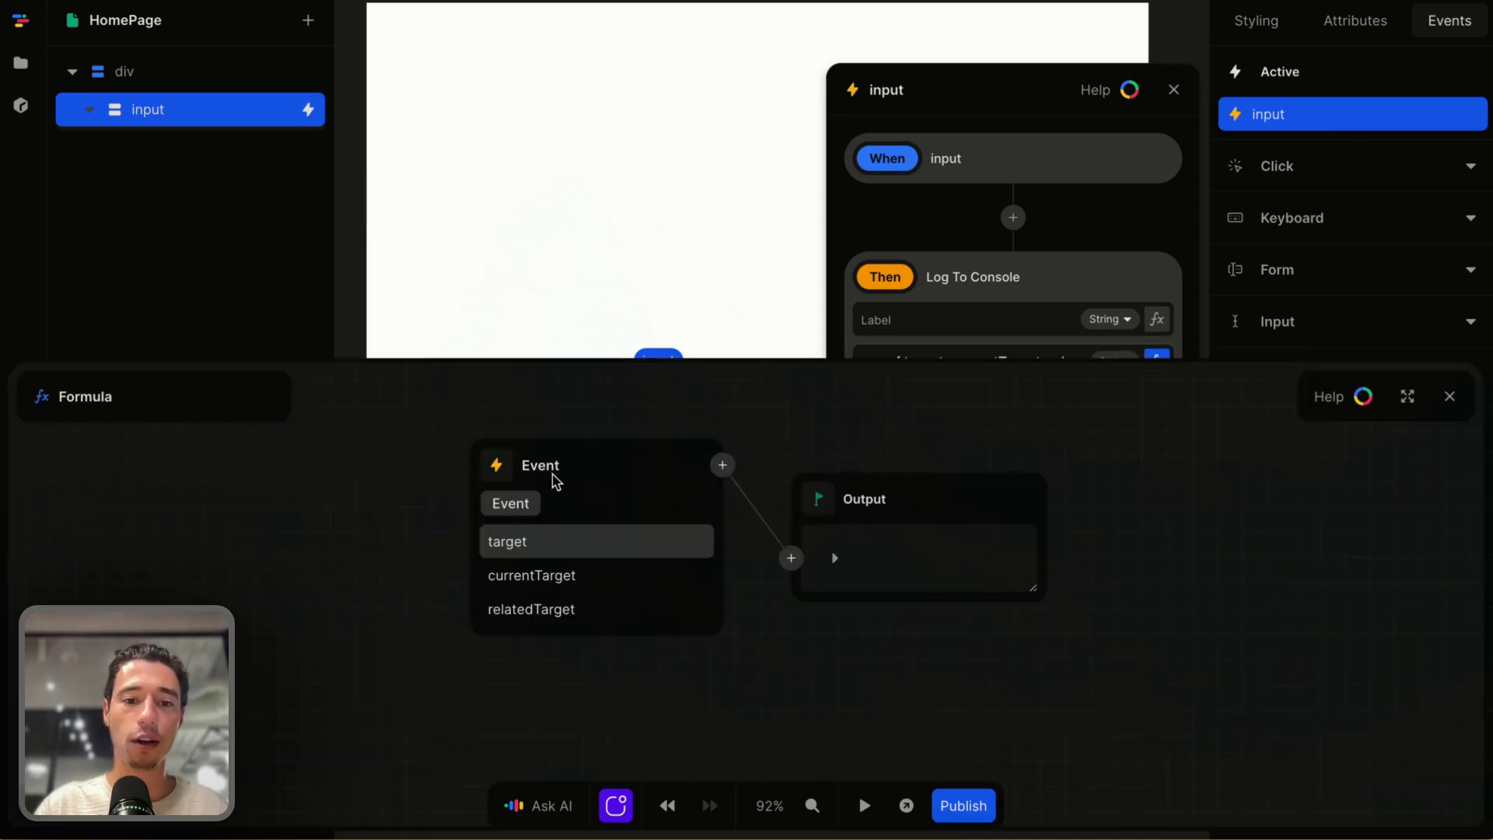
click(501, 464)
click(993, 404)
click(1451, 399)
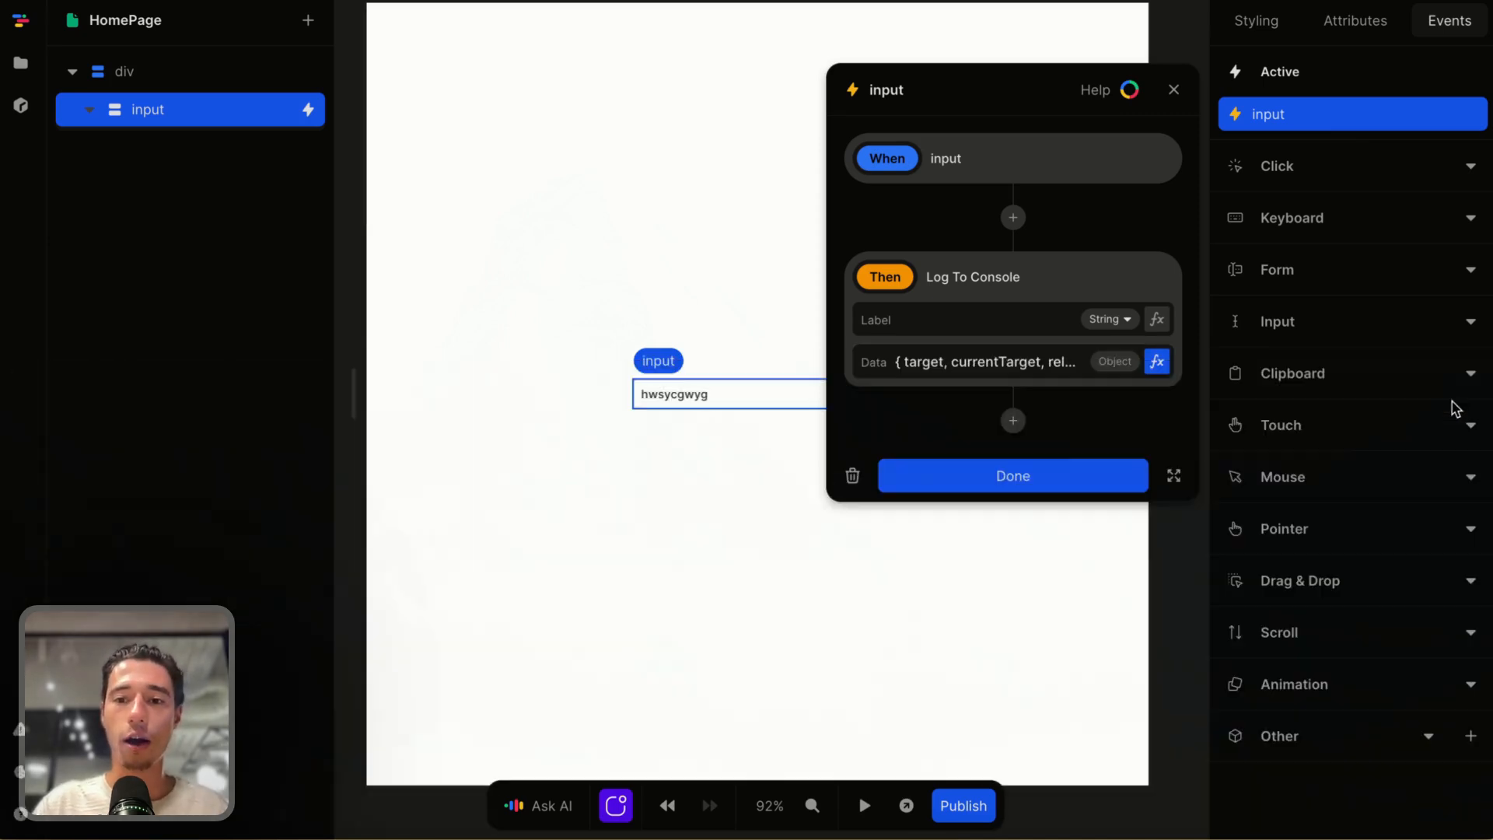
click(1011, 476)
Inspect the page with the browser's developer tools and clear all messages from the console
right_click(977, 413)
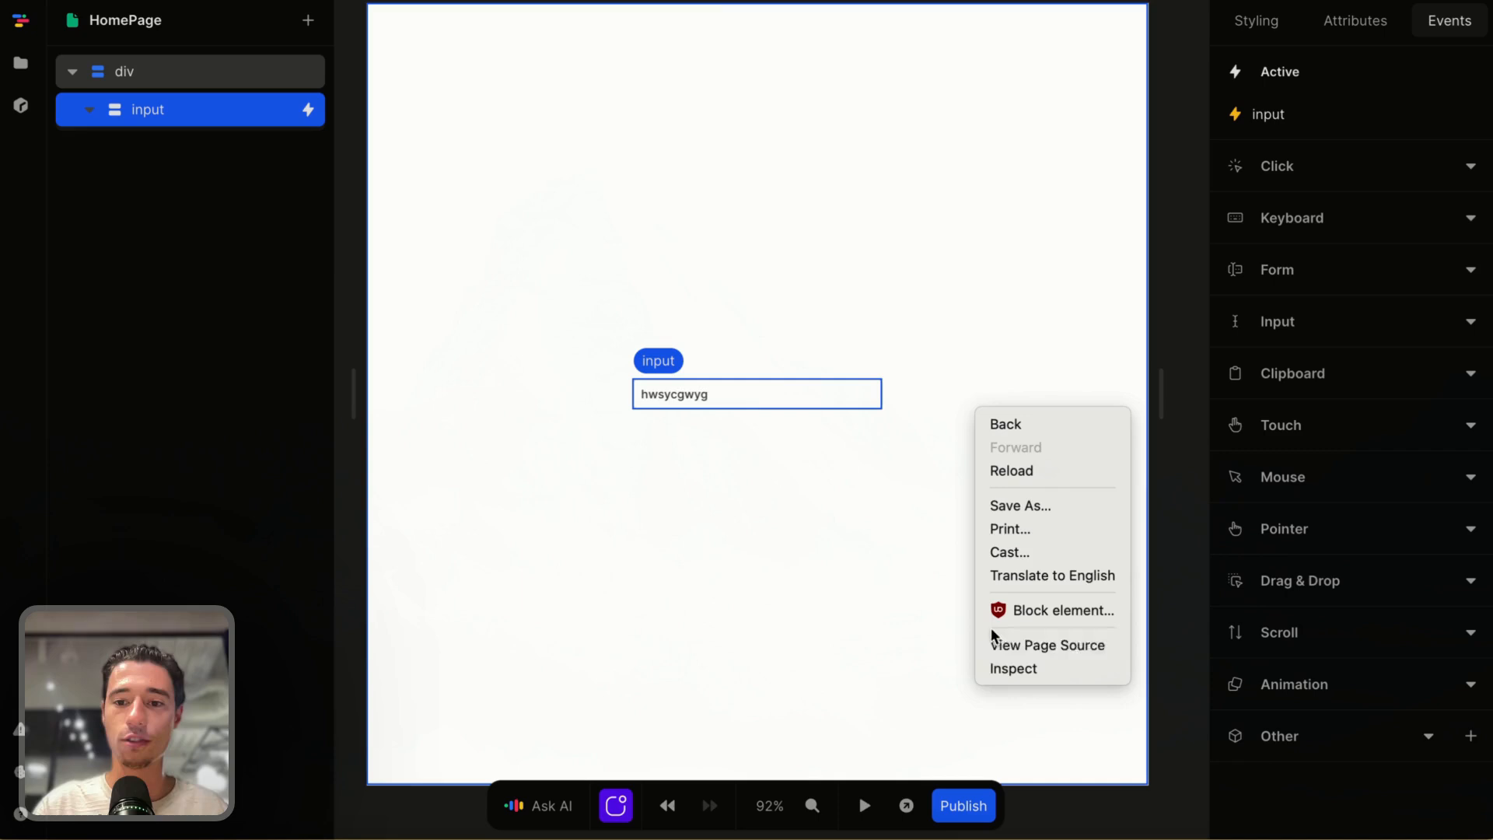
click(1003, 668)
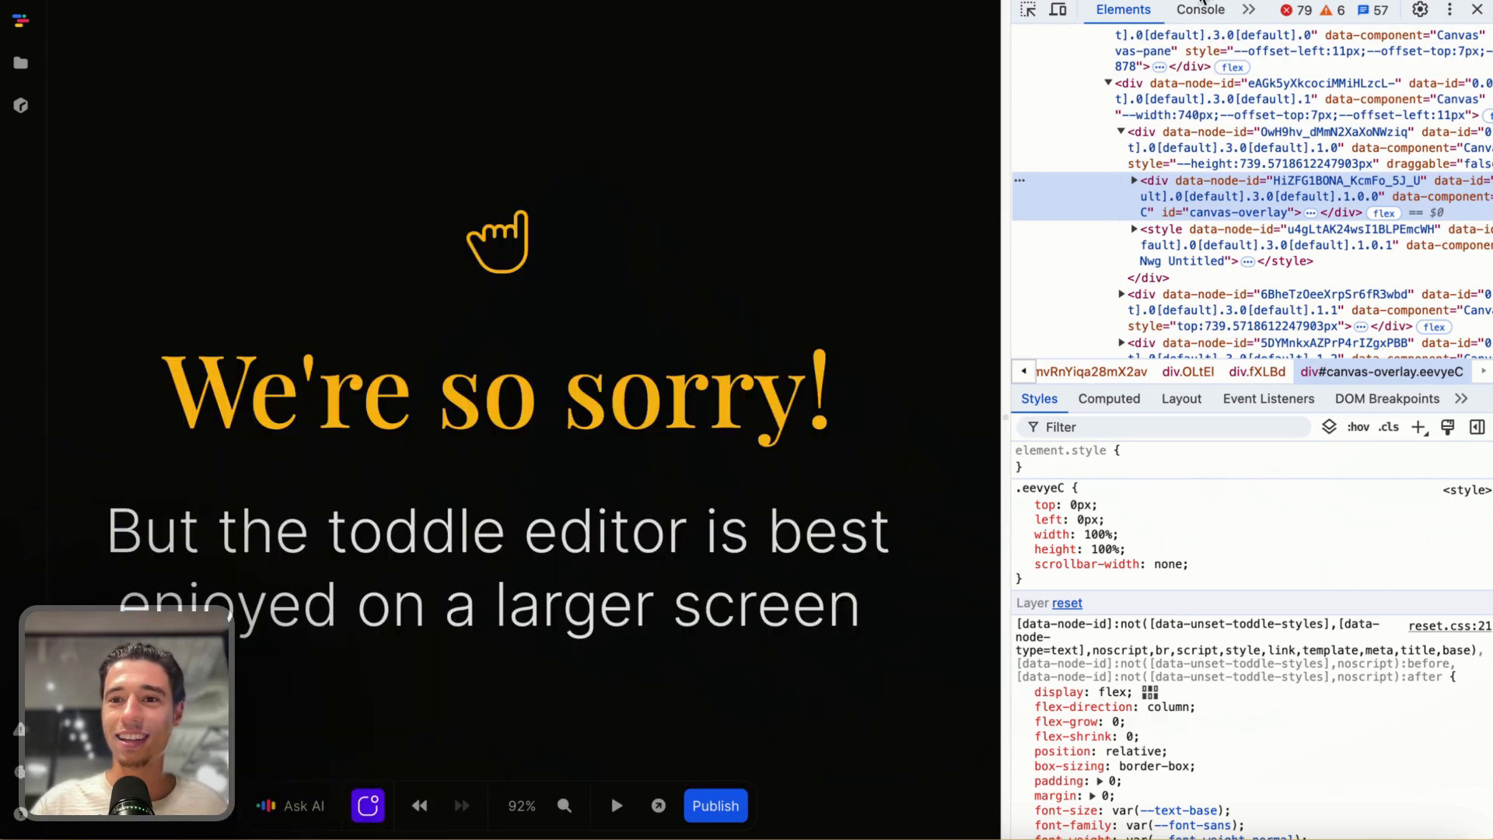
click(1199, 11)
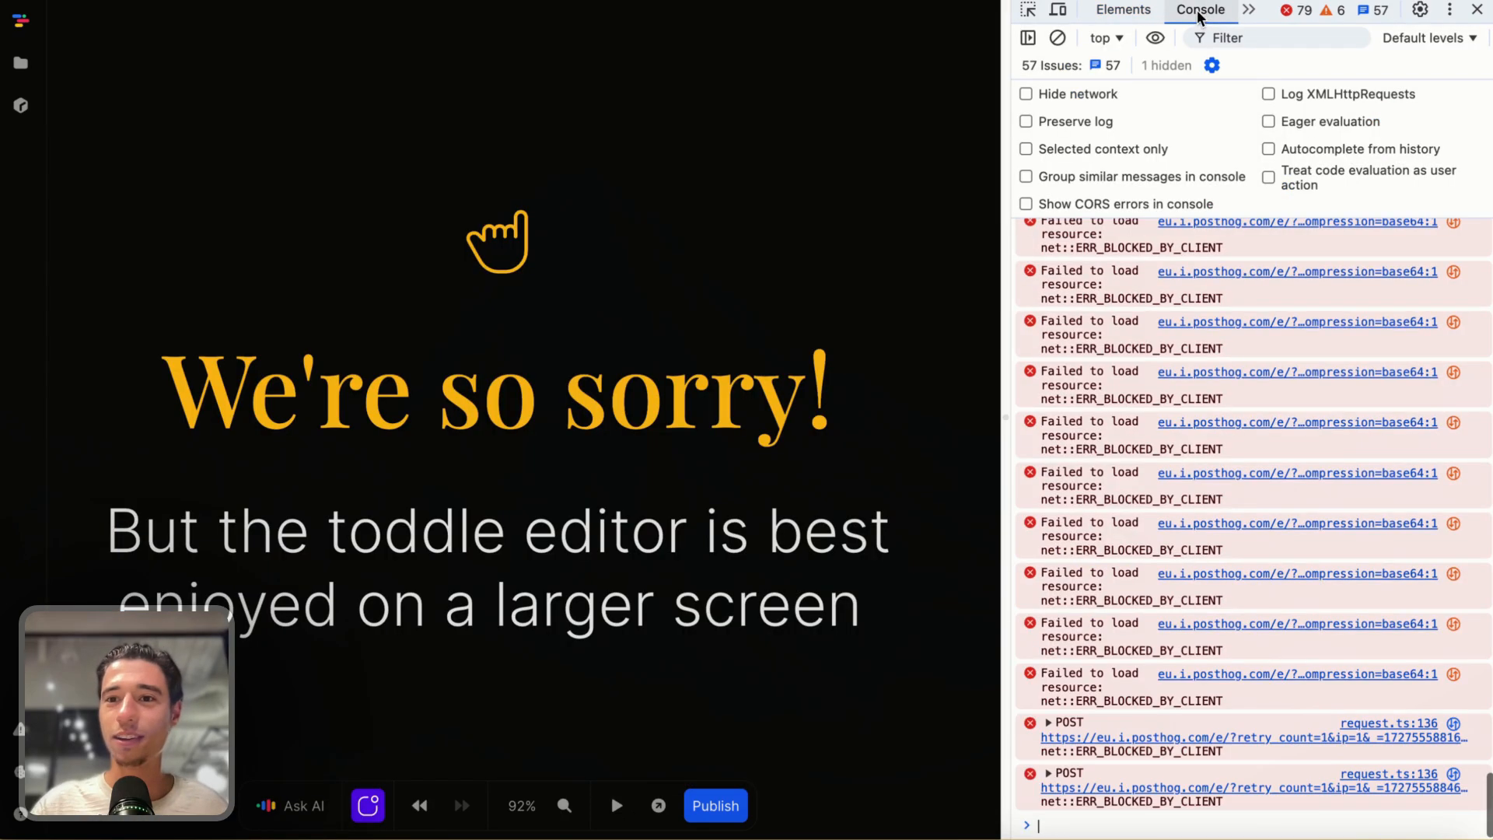
click(1057, 38)
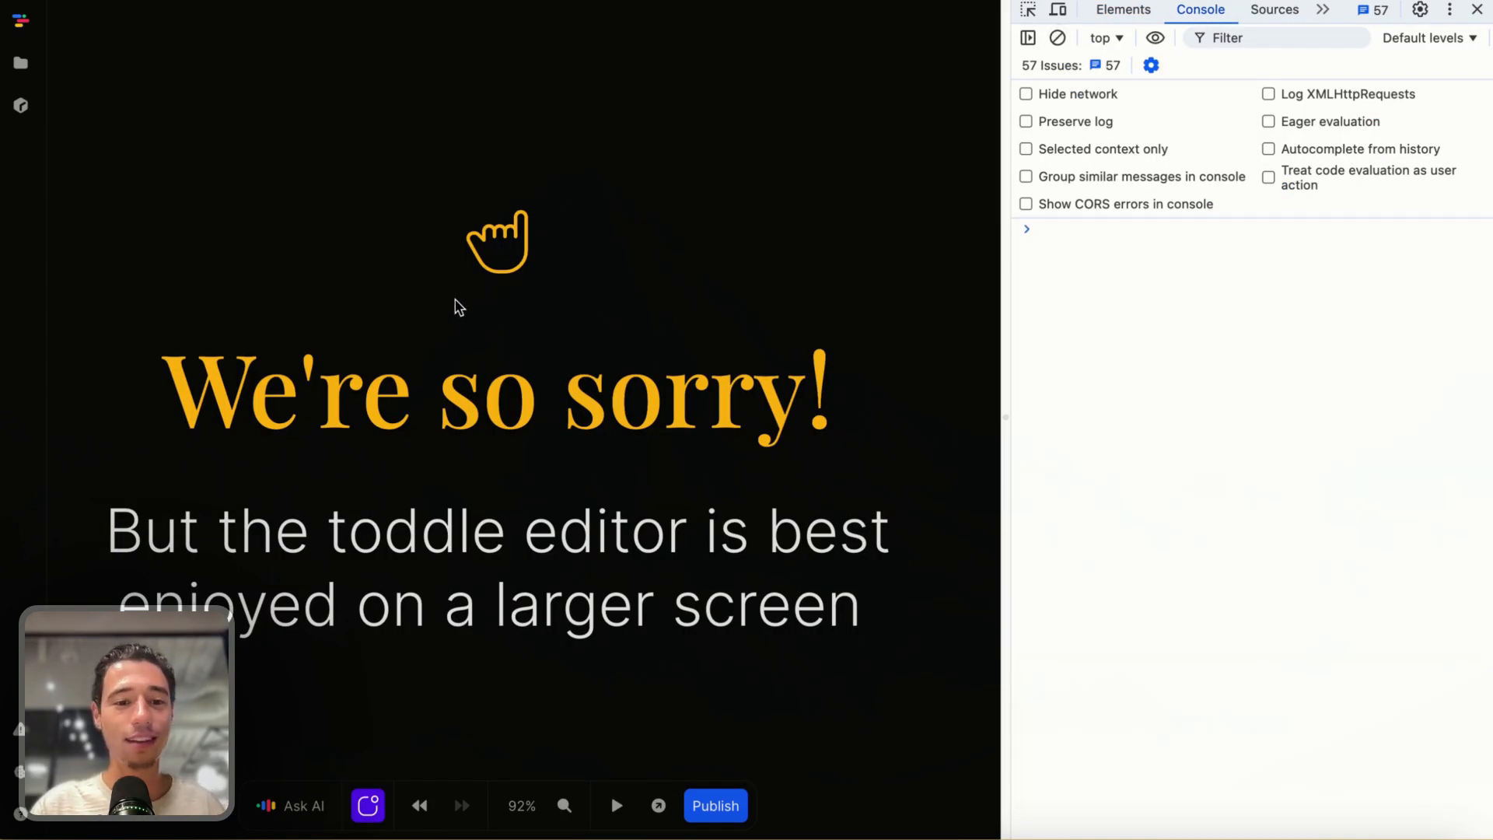
Inspect the small-screen warning text and its blank background overlay and delete both from the page's markup
right_click(759, 247)
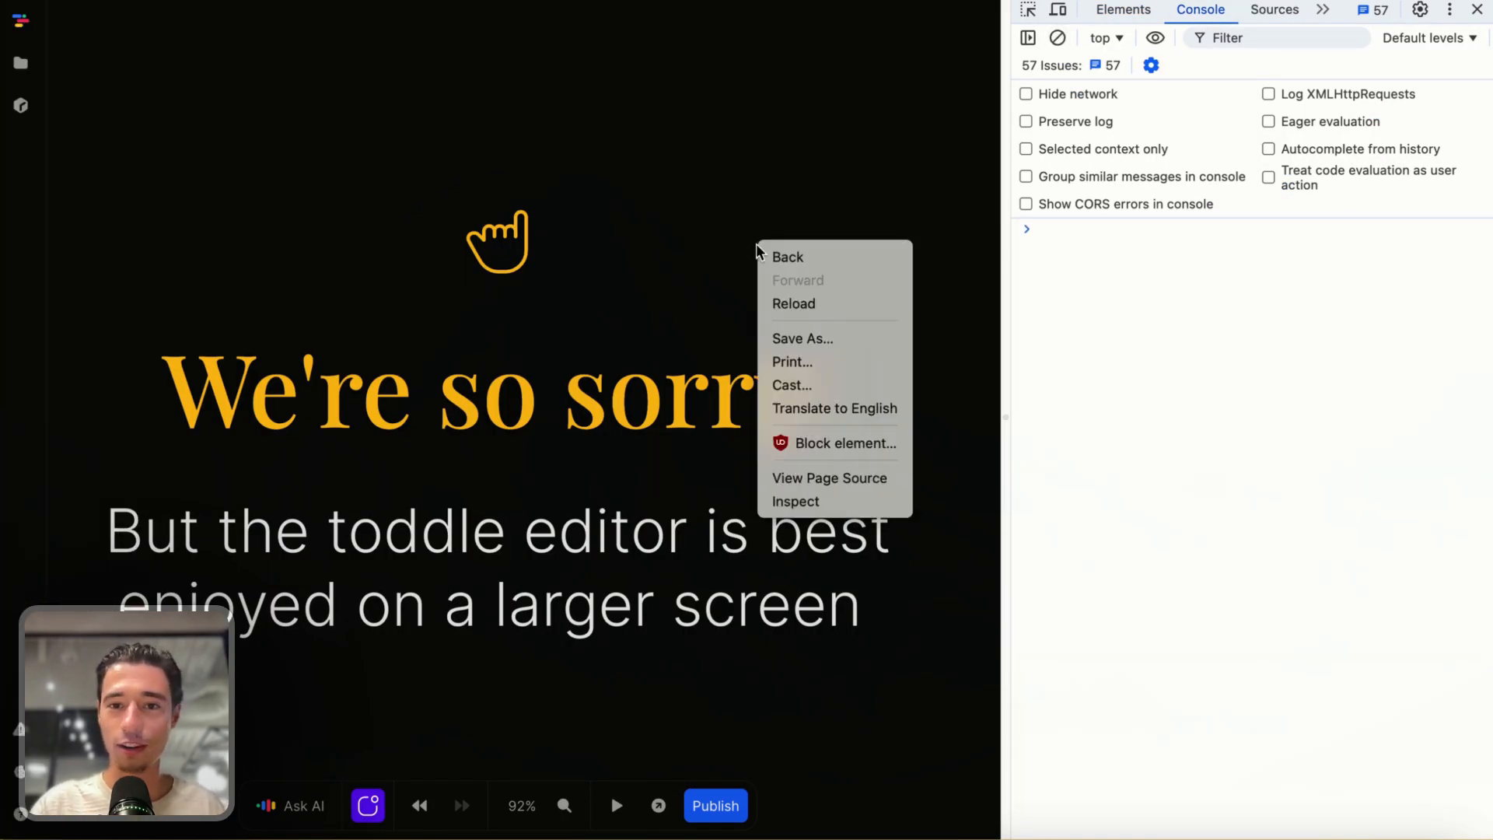
click(793, 501)
key(Delete)
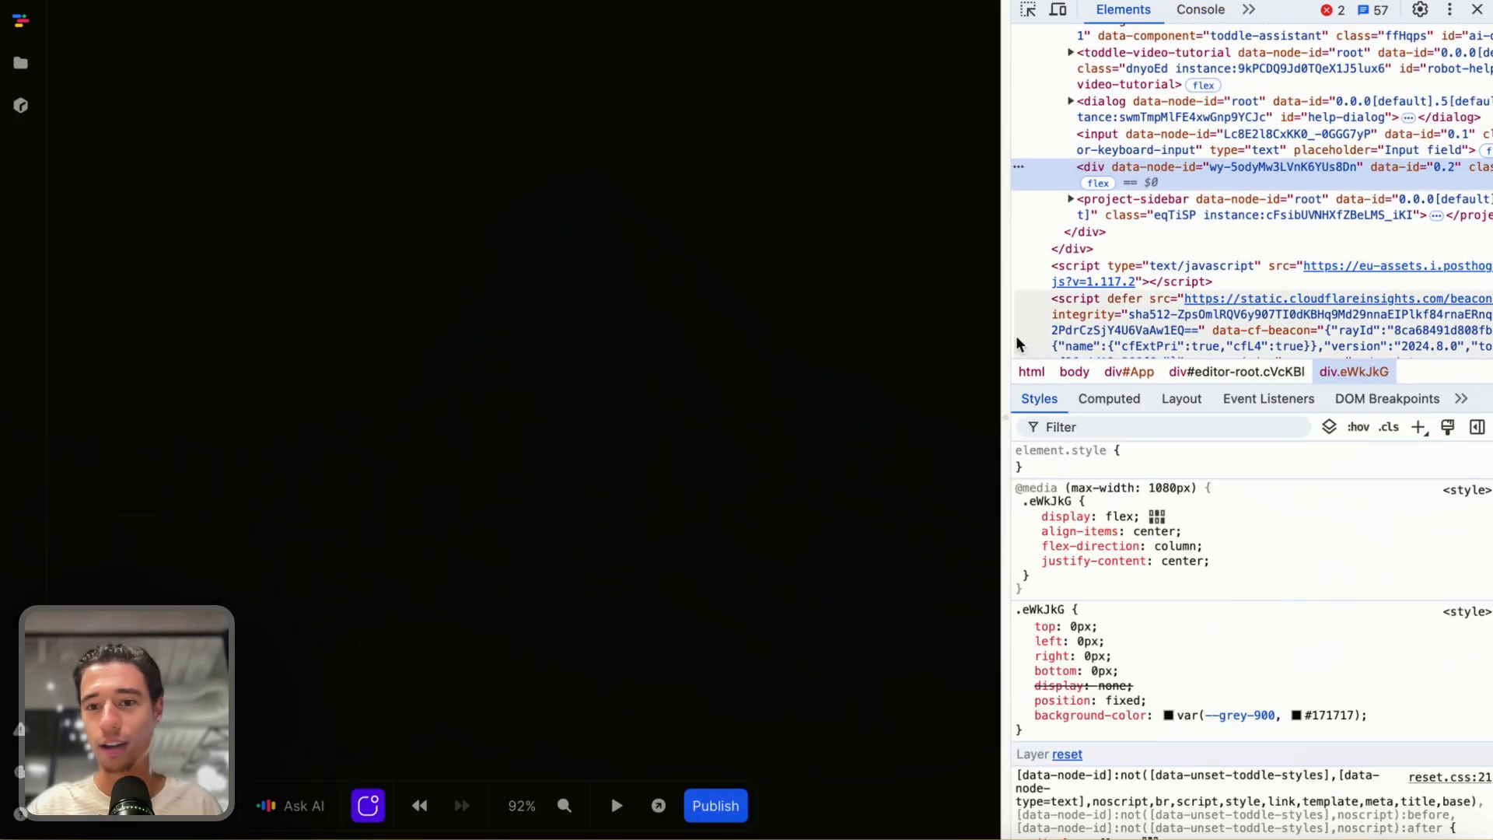
drag(1003, 337, 1131, 312)
right_click(664, 275)
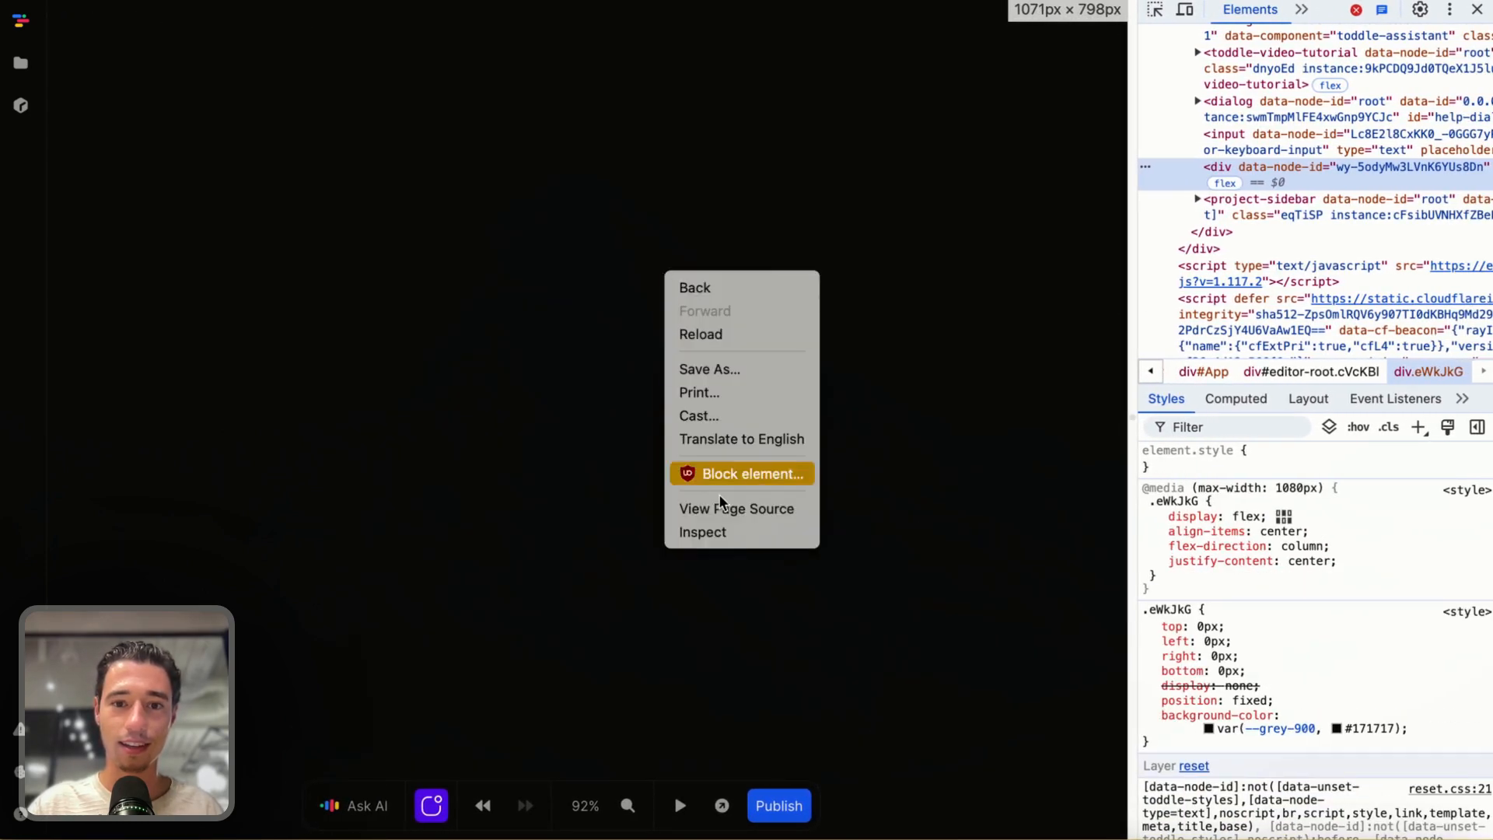
click(707, 537)
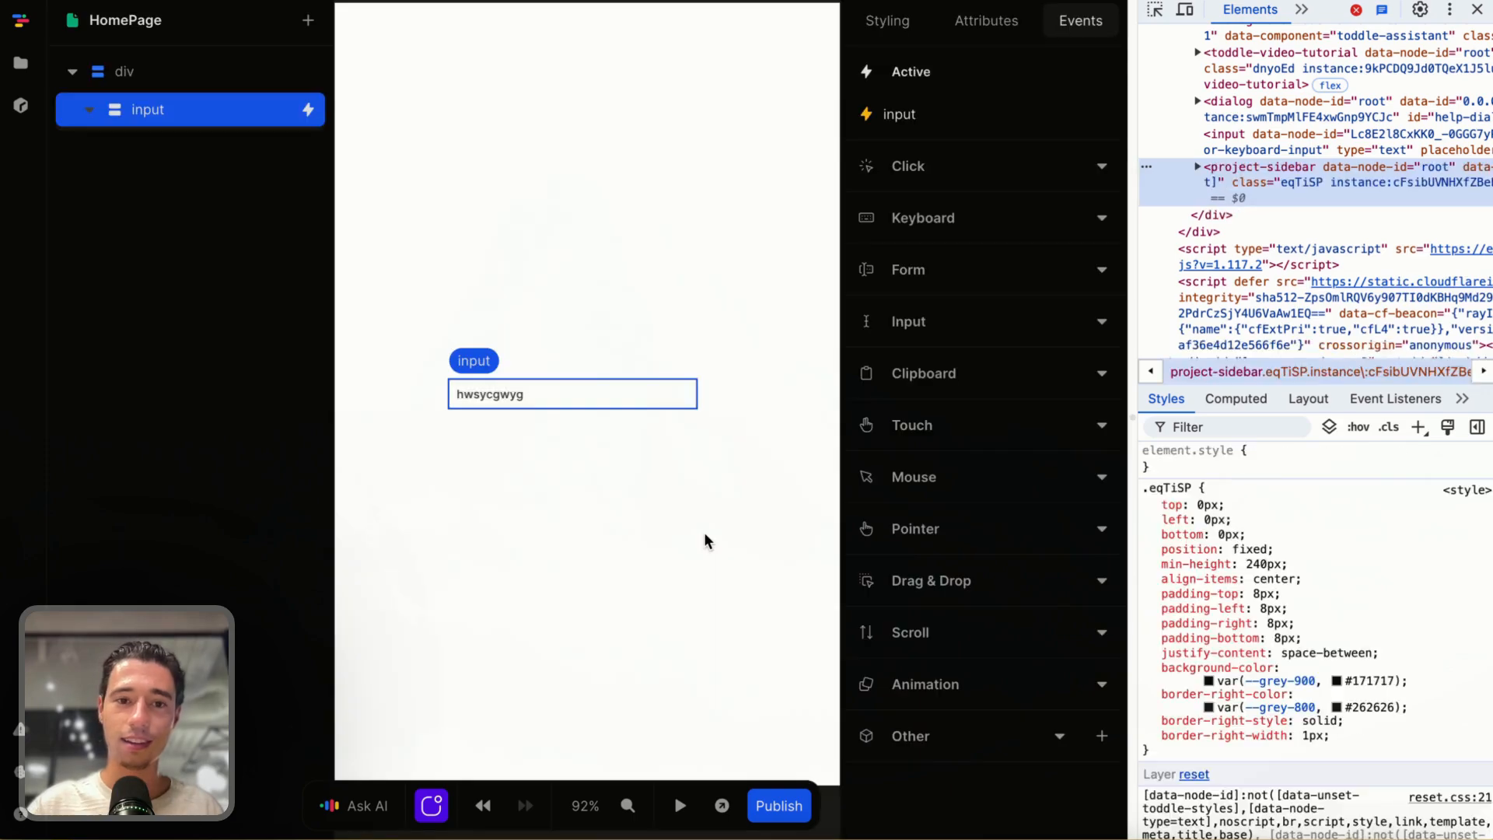
Widen the developer tools pane, show the console and empty its log
drag(1131, 412, 1159, 311)
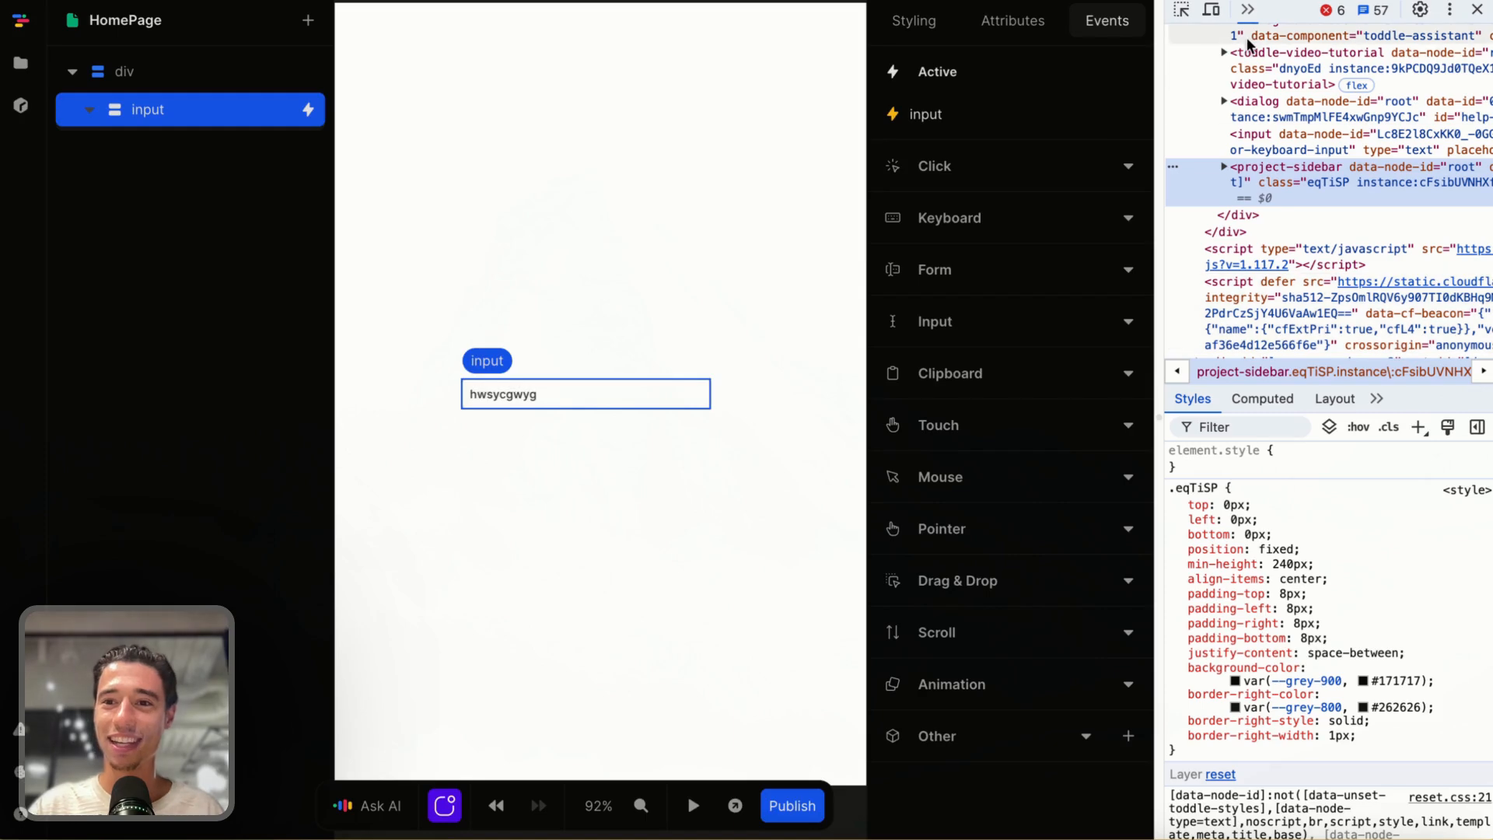
drag(1157, 172, 943, 167)
click(1143, 10)
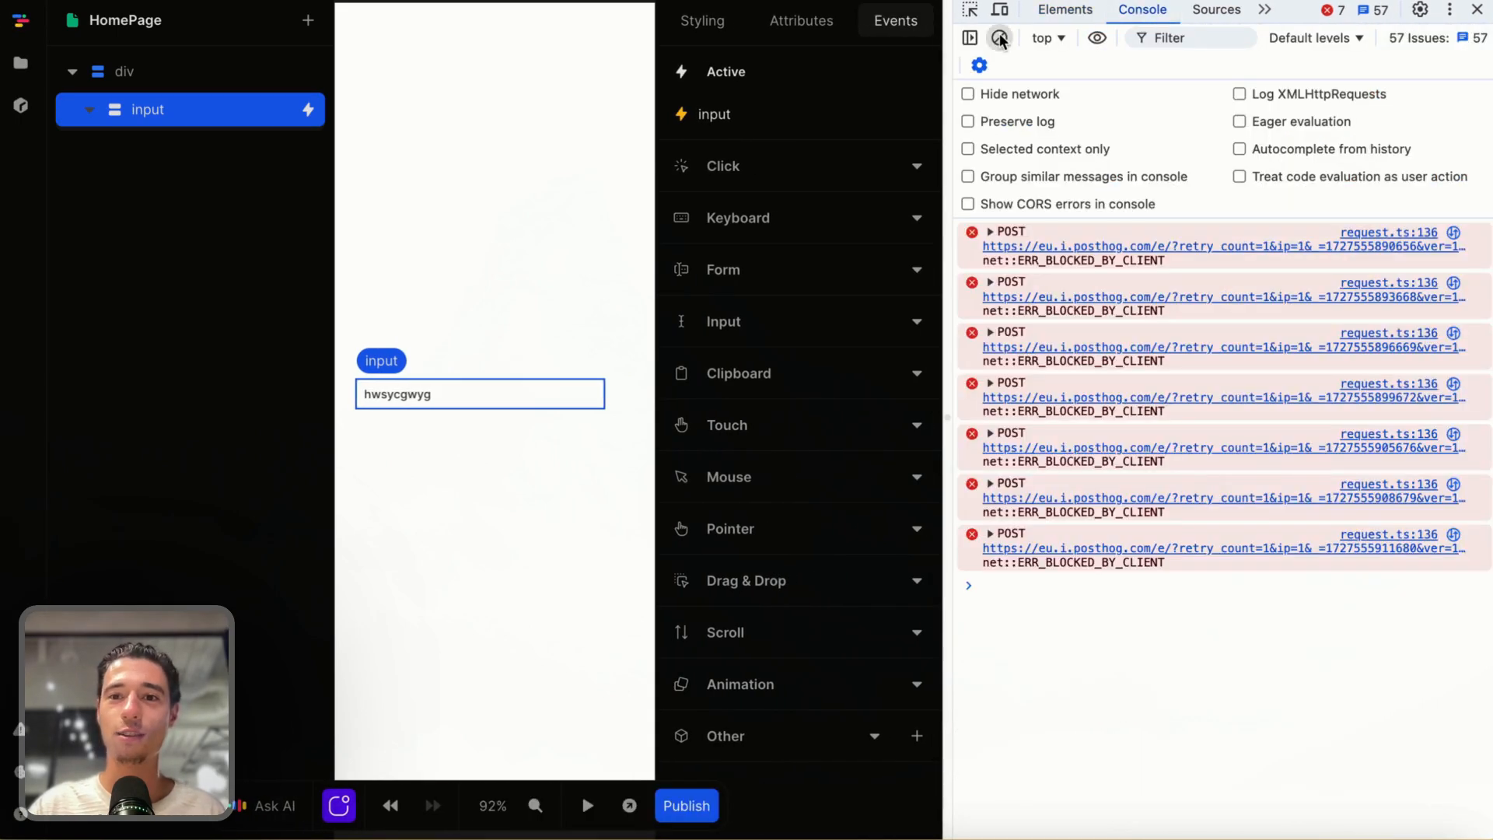
click(999, 38)
Preview the page, append "jsbcjbscb" to the input field's text, and delete everything in the field
click(588, 805)
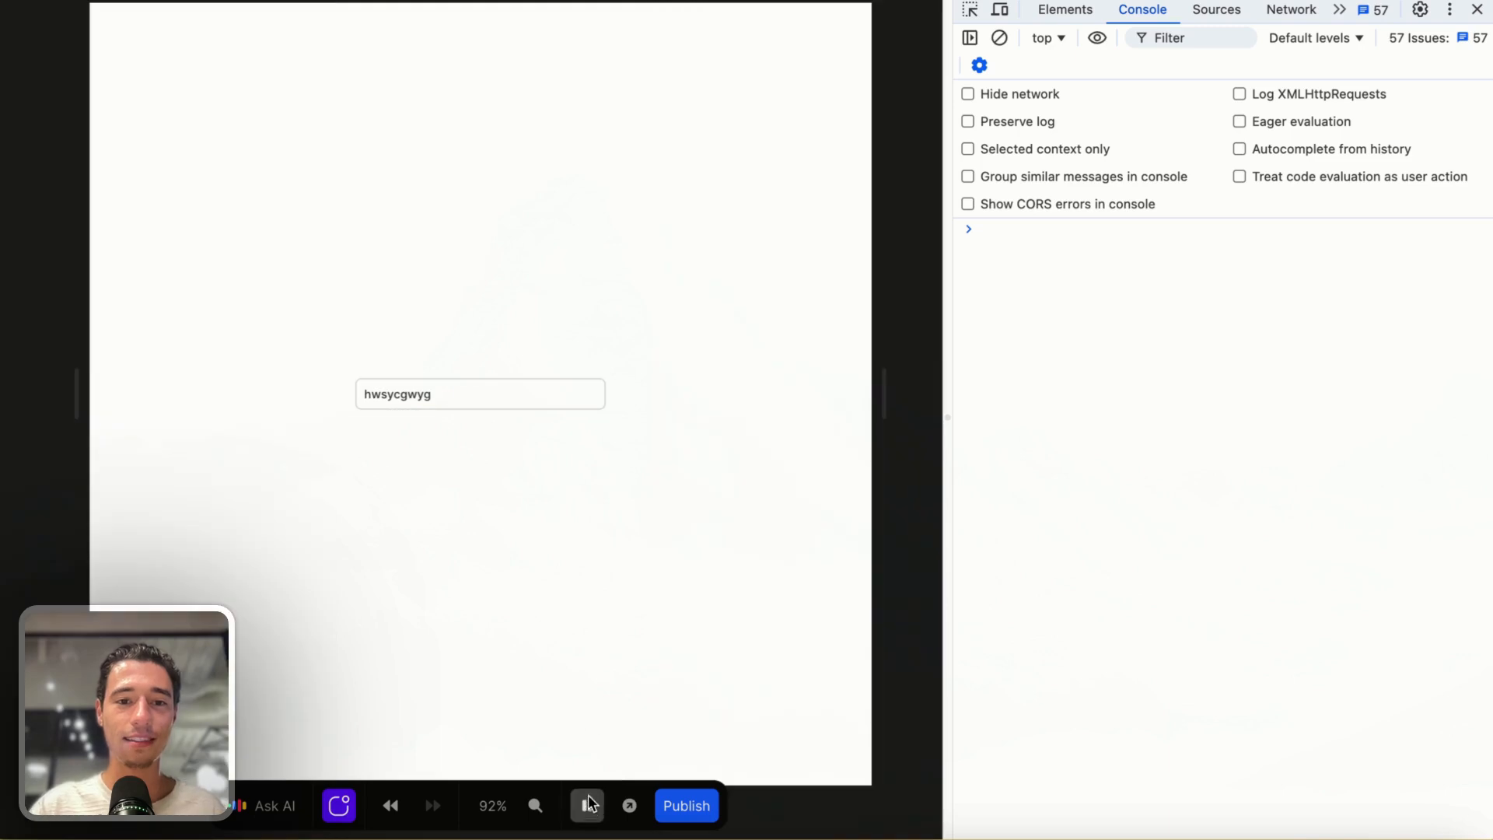
click(471, 398)
text(jsbcjbscb)
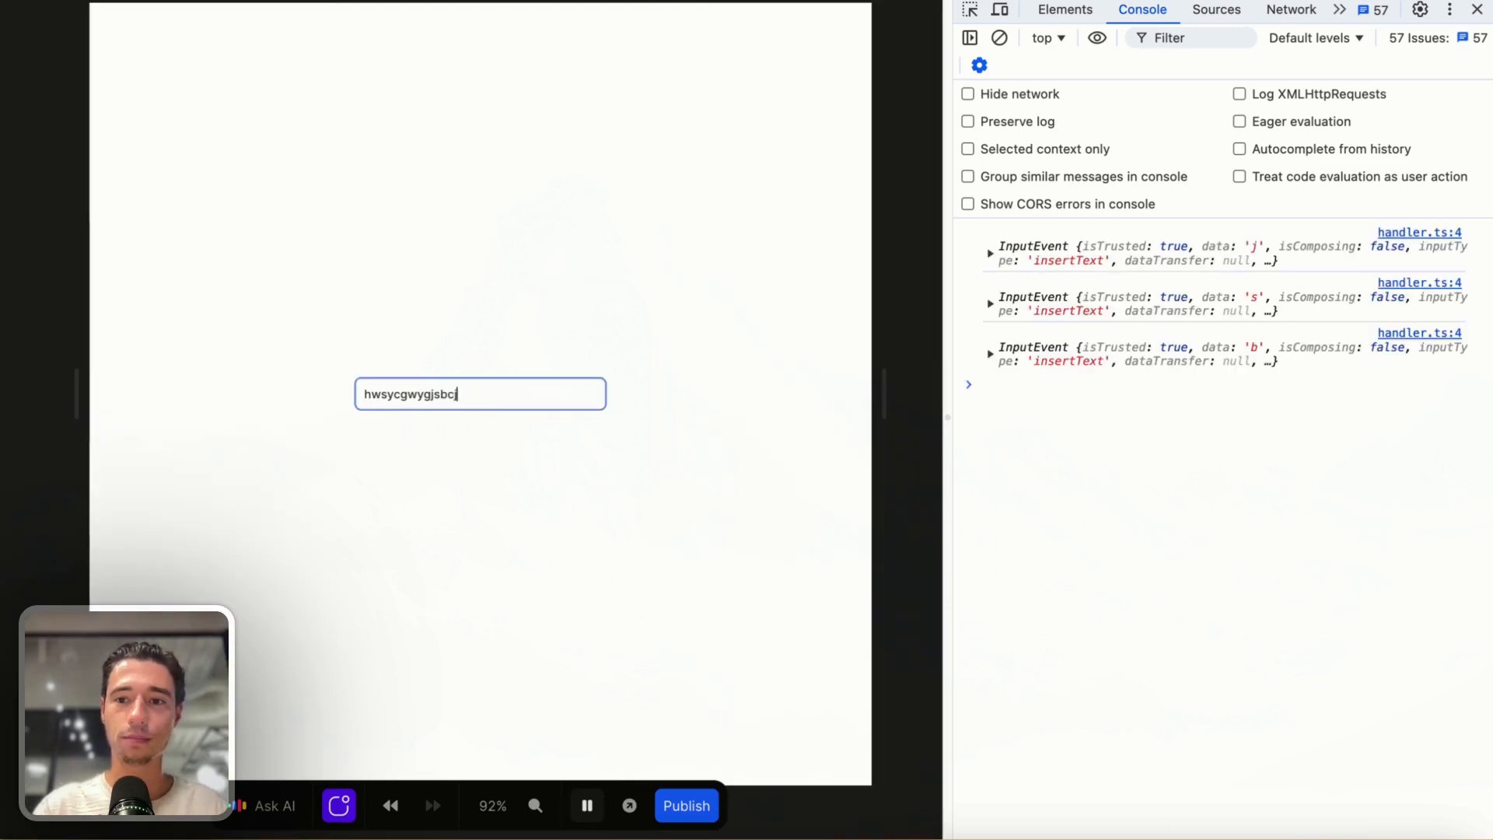
key(BackSpace)
key(BackSpace)
key(BackSpace)
key(BackSpace)
key(BackSpace)
key(BackSpace)
key(BackSpace)
key(BackSpace)
key(BackSpace)
key(BackSpace)
key(BackSpace)
key(BackSpace)
key(BackSpace)
key(BackSpace)
key(BackSpace)
key(BackSpace)
key(BackSpace)
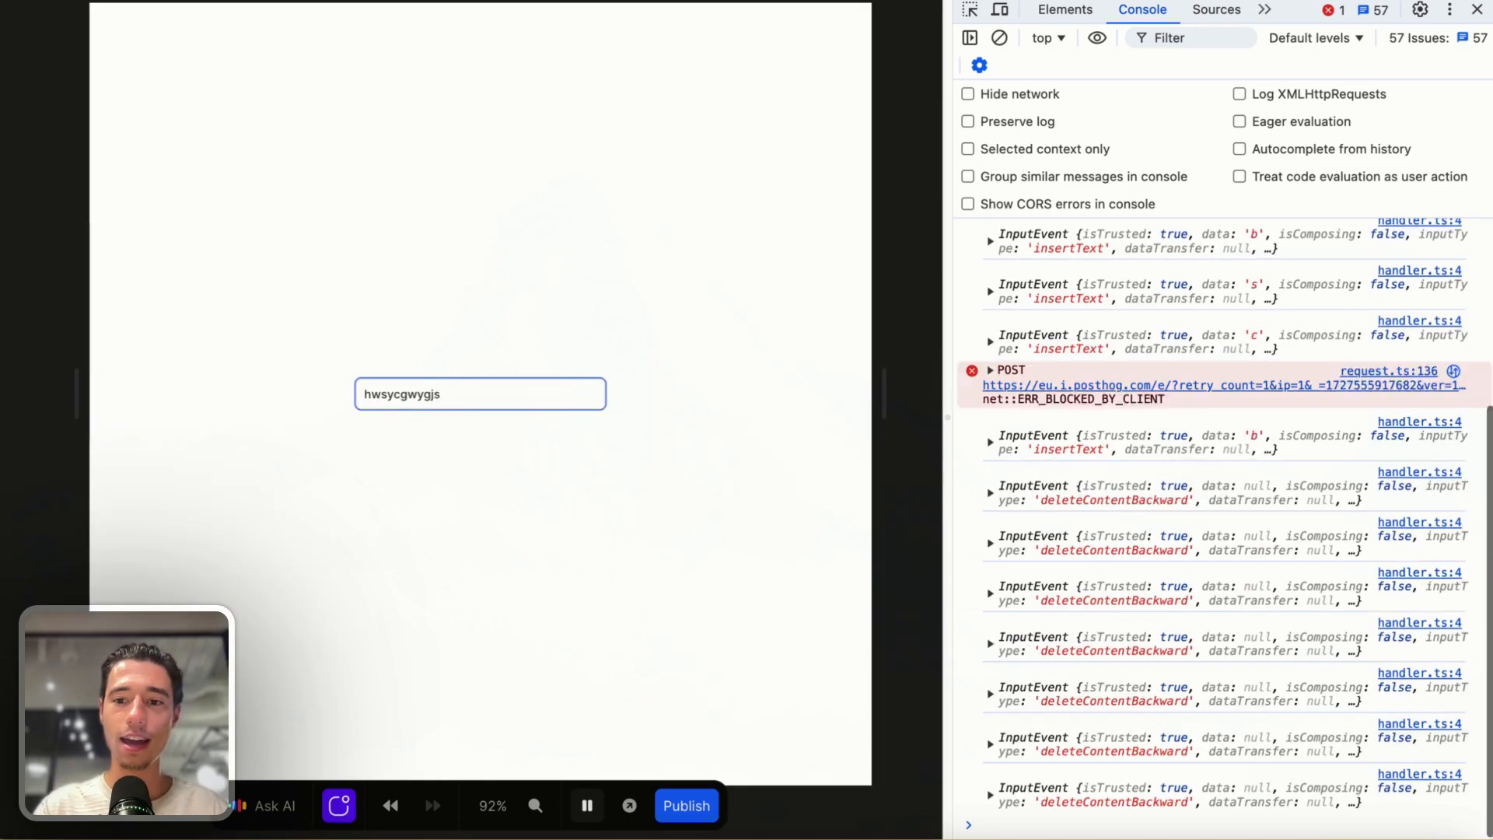
key(BackSpace)
Test the event logging by entering "bhcshchsbcs" in the input field and erasing it
text(bhcshchsbcs)
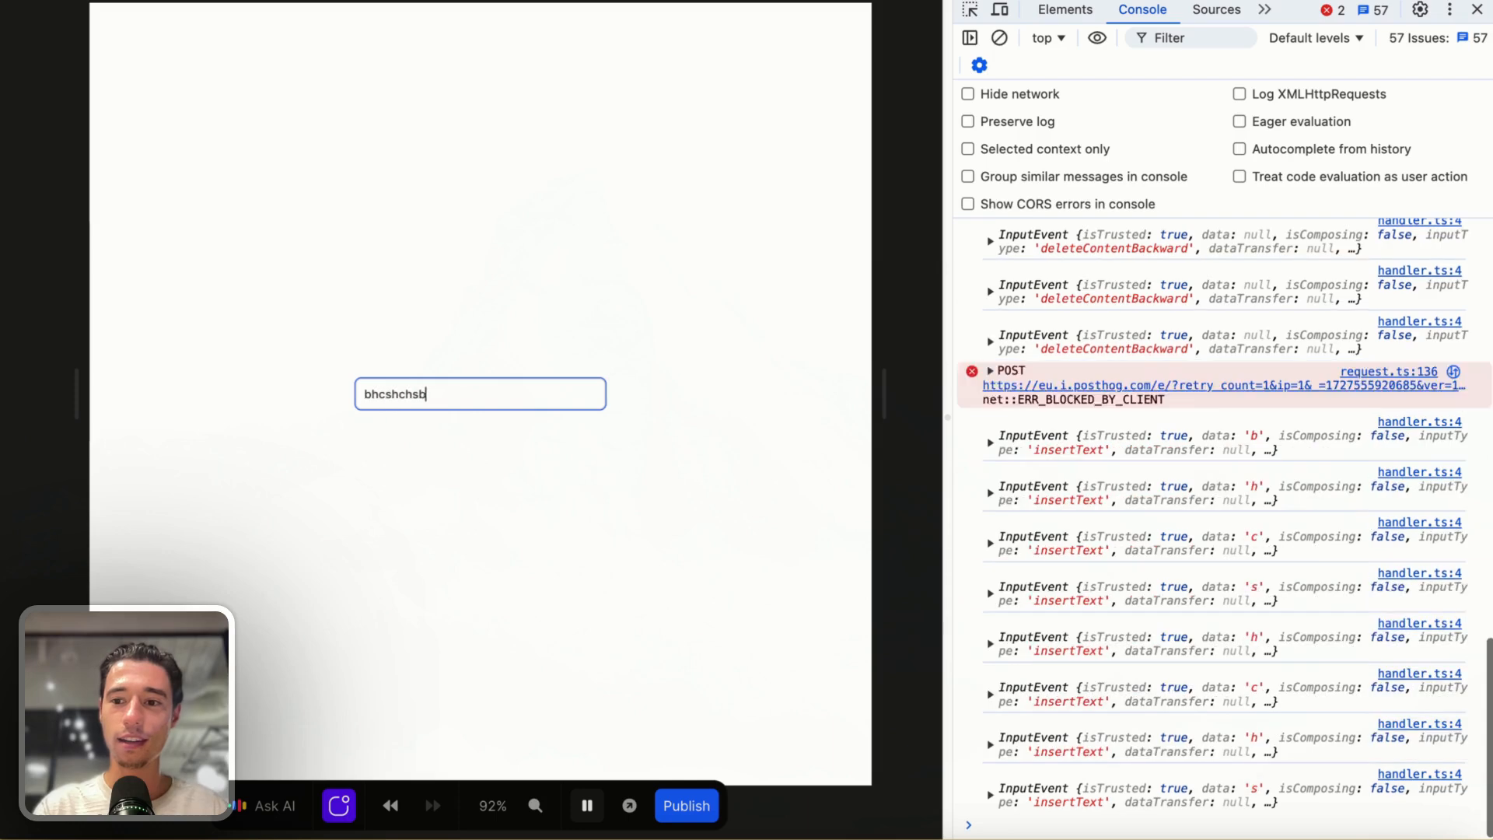
key(BackSpace)
key(BackSpace)
key(BackSpace)
key(BackSpace)
key(BackSpace)
key(BackSpace)
key(BackSpace)
key(BackSpace)
key(BackSpace)
key(BackSpace)
key(BackSpace)
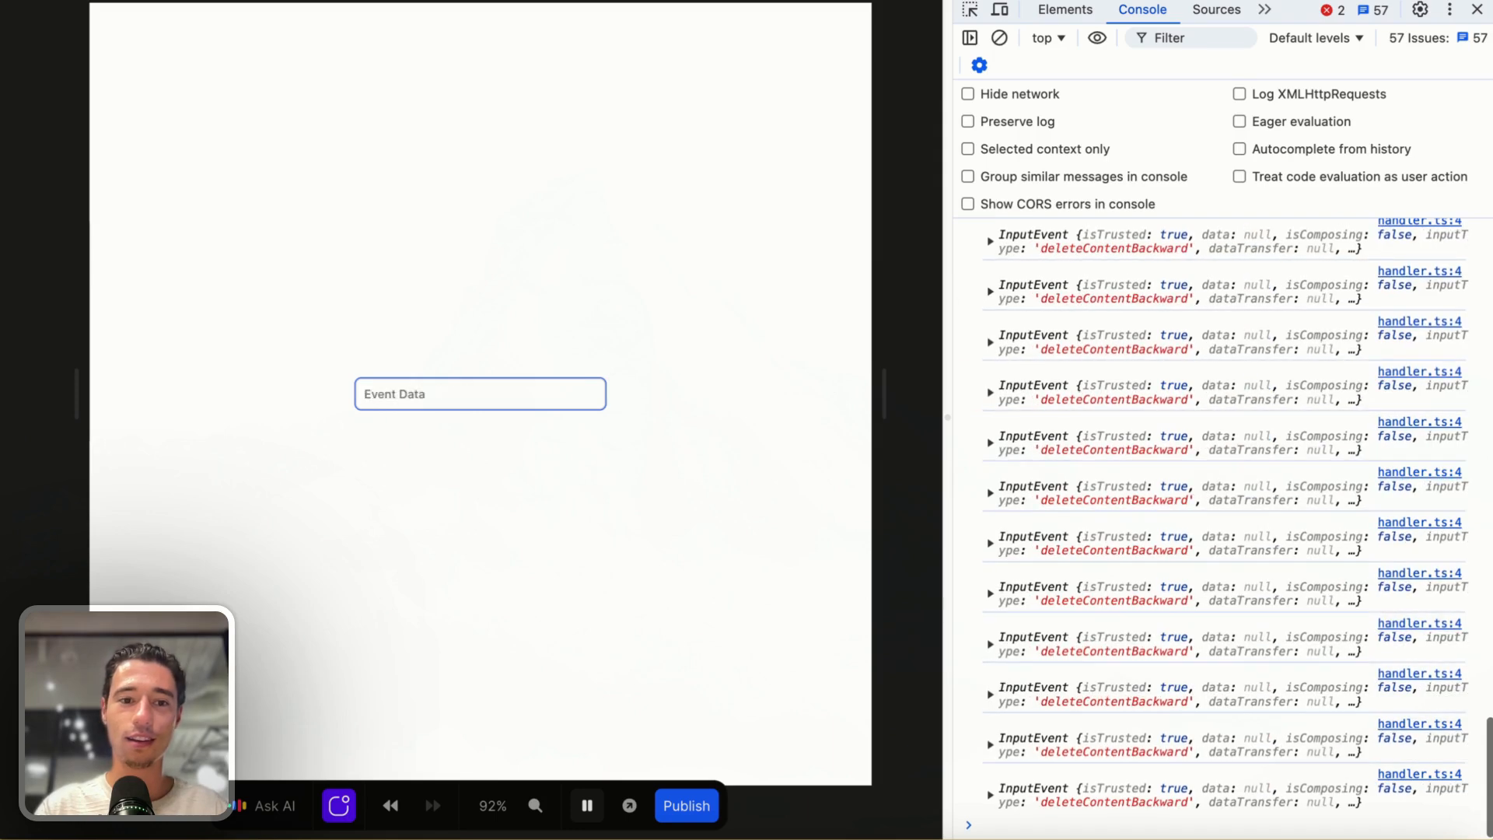
Enter "shcgysgxyagyxg" in the input field, erase it again, and leave preview mode
text(shcgysgxyagyxg)
key(BackSpace)
key(BackSpace)
key(BackSpace)
key(BackSpace)
key(BackSpace)
key(BackSpace)
key(BackSpace)
key(BackSpace)
key(BackSpace)
key(BackSpace)
key(BackSpace)
key(BackSpace)
key(BackSpace)
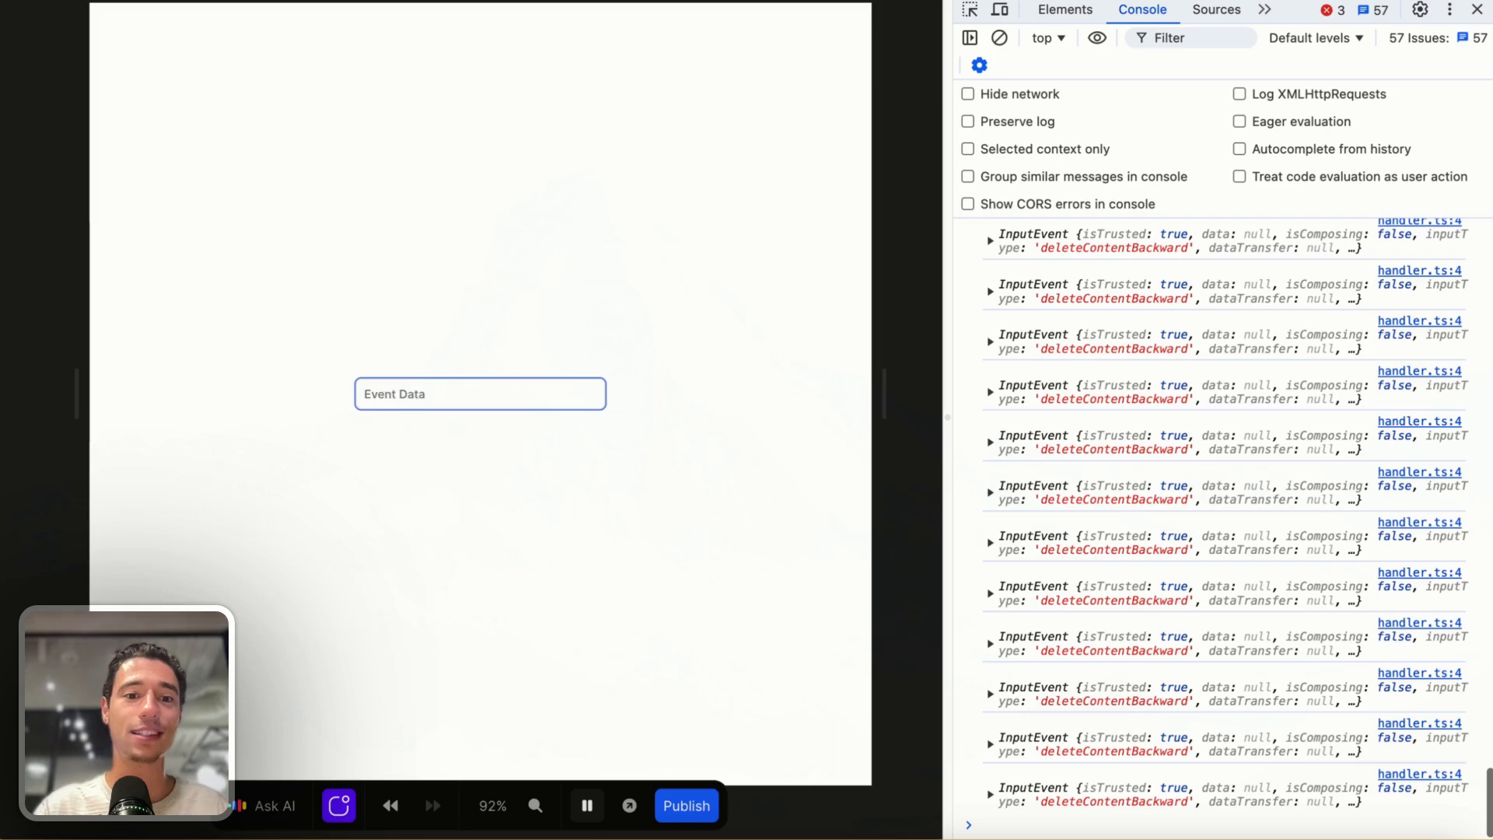
click(587, 805)
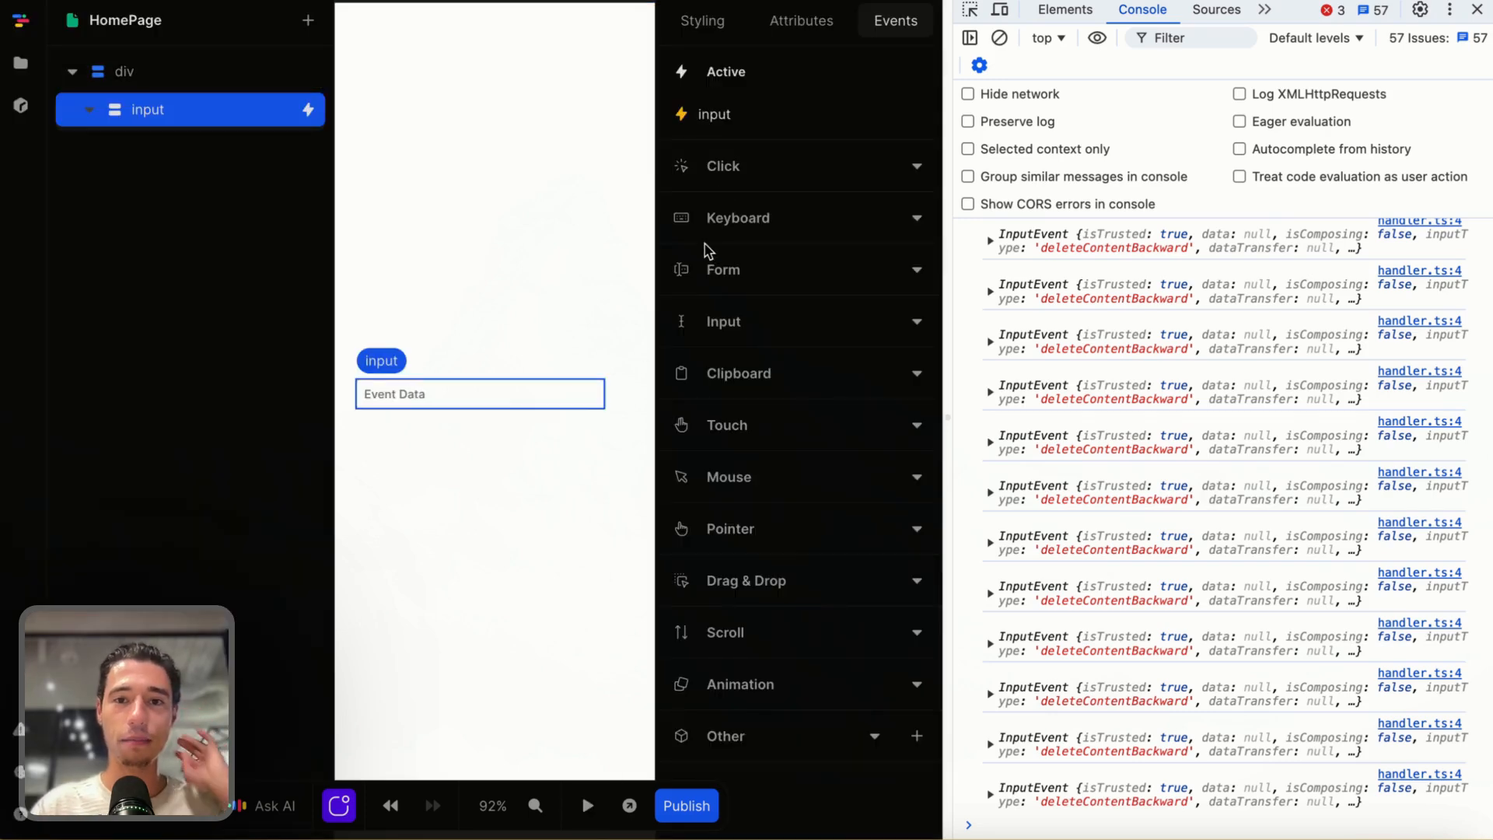
Open the input event's workflow and view the Data formula of its Log To Console action
click(746, 114)
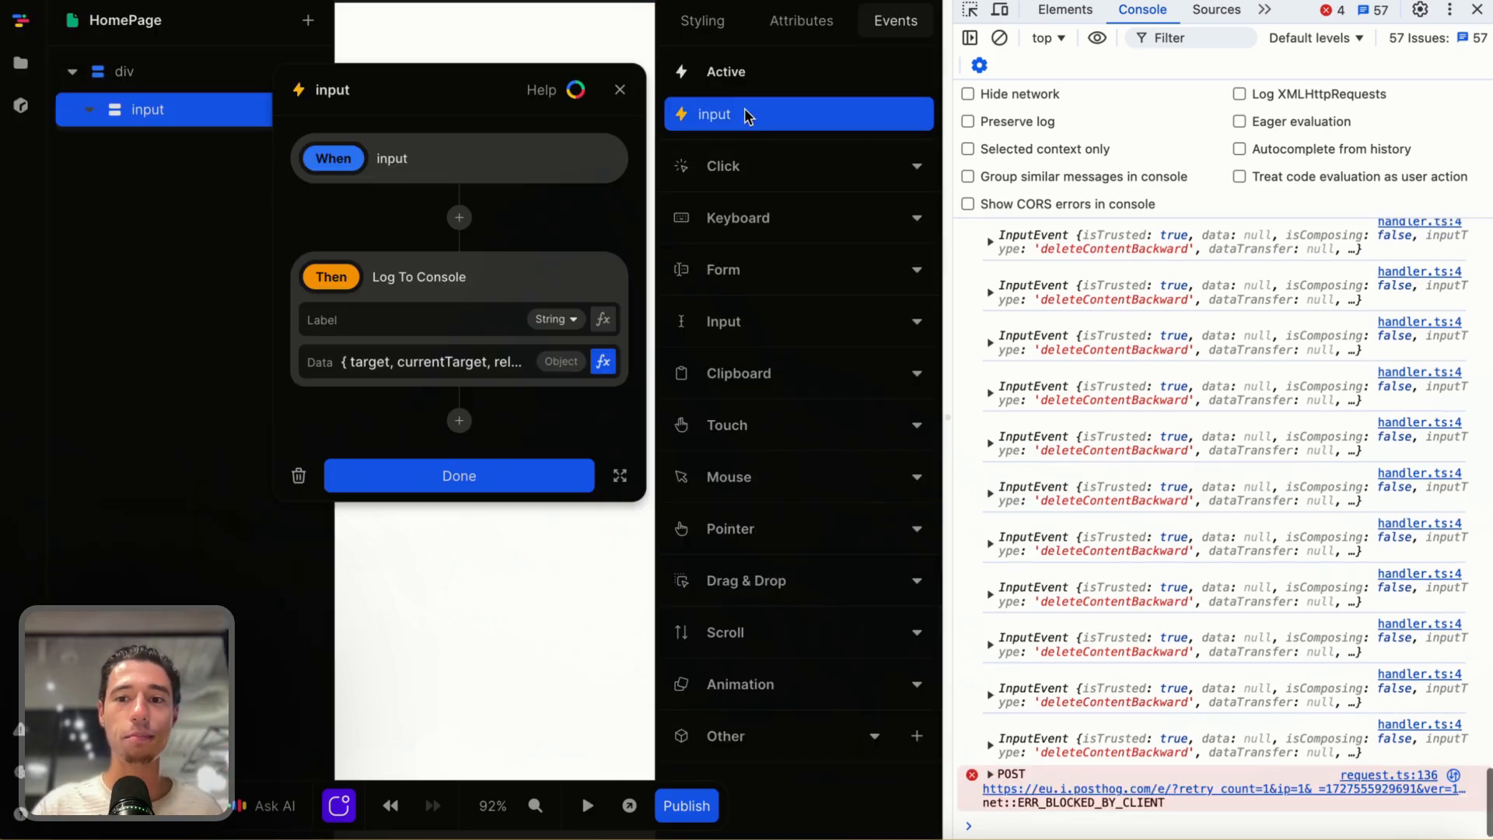
click(603, 362)
click(890, 387)
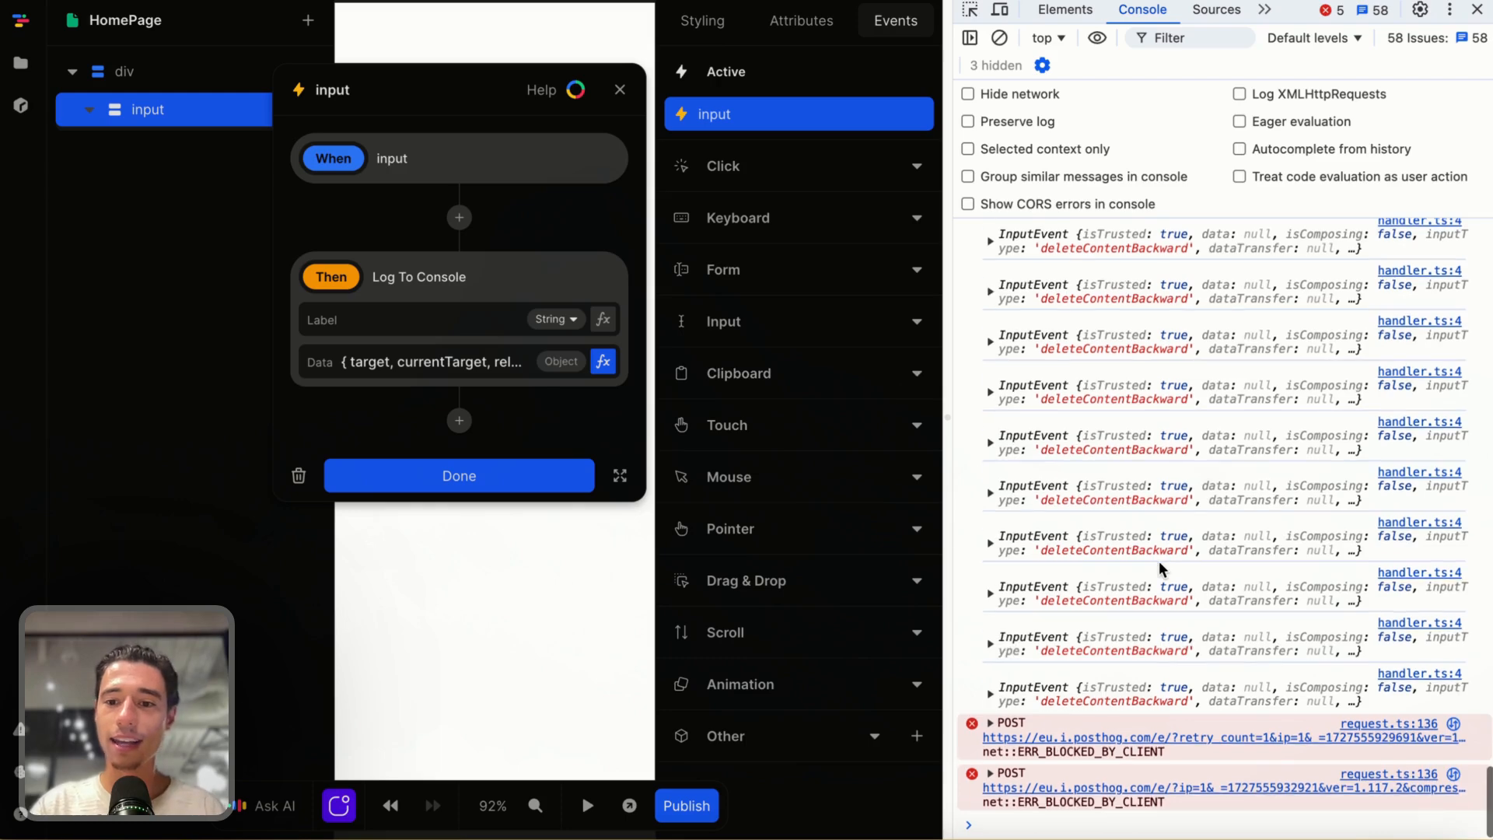
Expand a logged InputEvent and its target element in the console, examine their properties, and close the developer tools
click(993, 493)
scroll(1099, 463, down, 2)
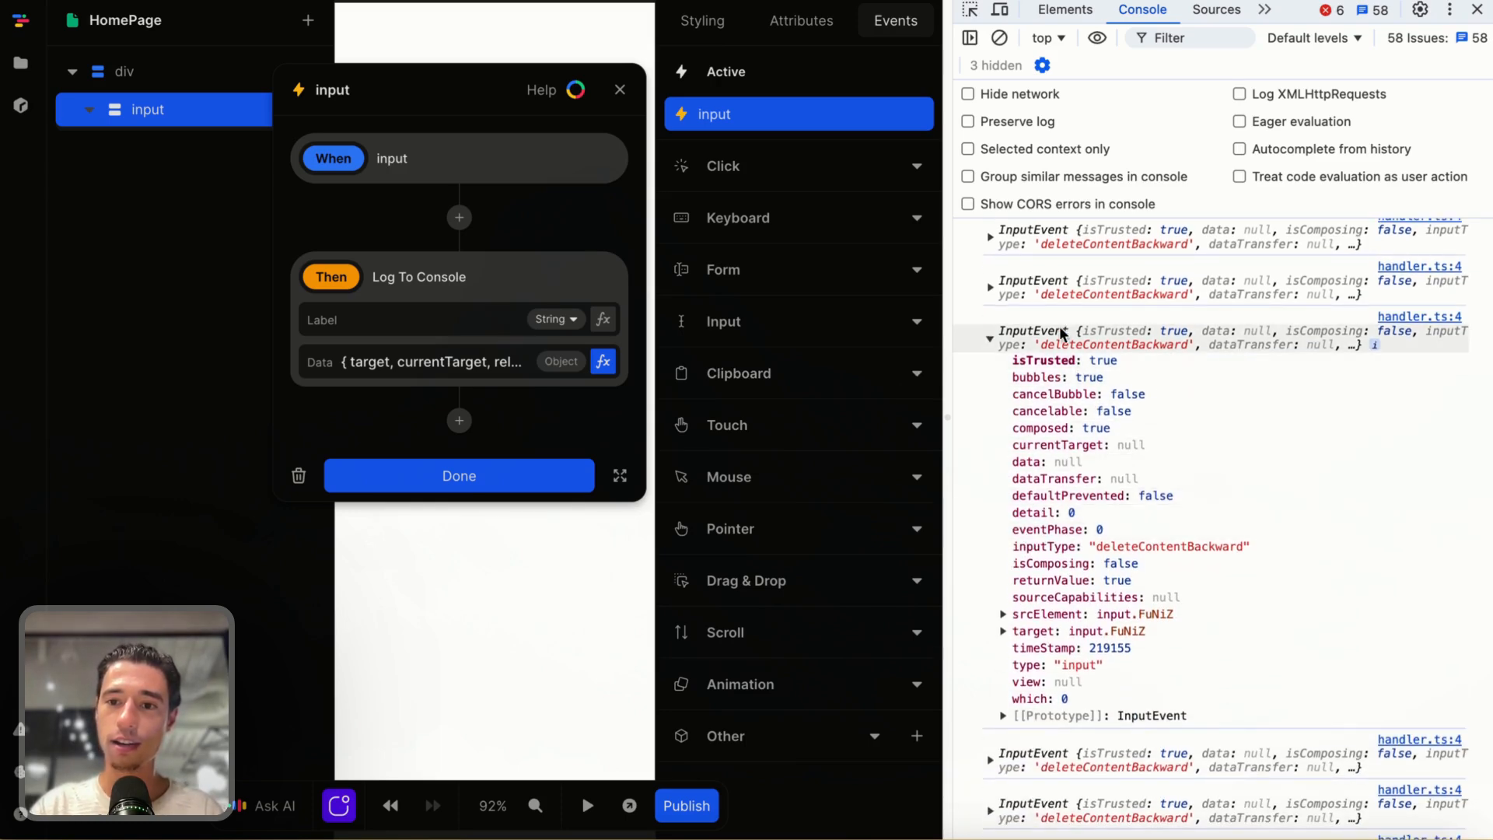
click(1002, 631)
scroll(1021, 657, down, 4)
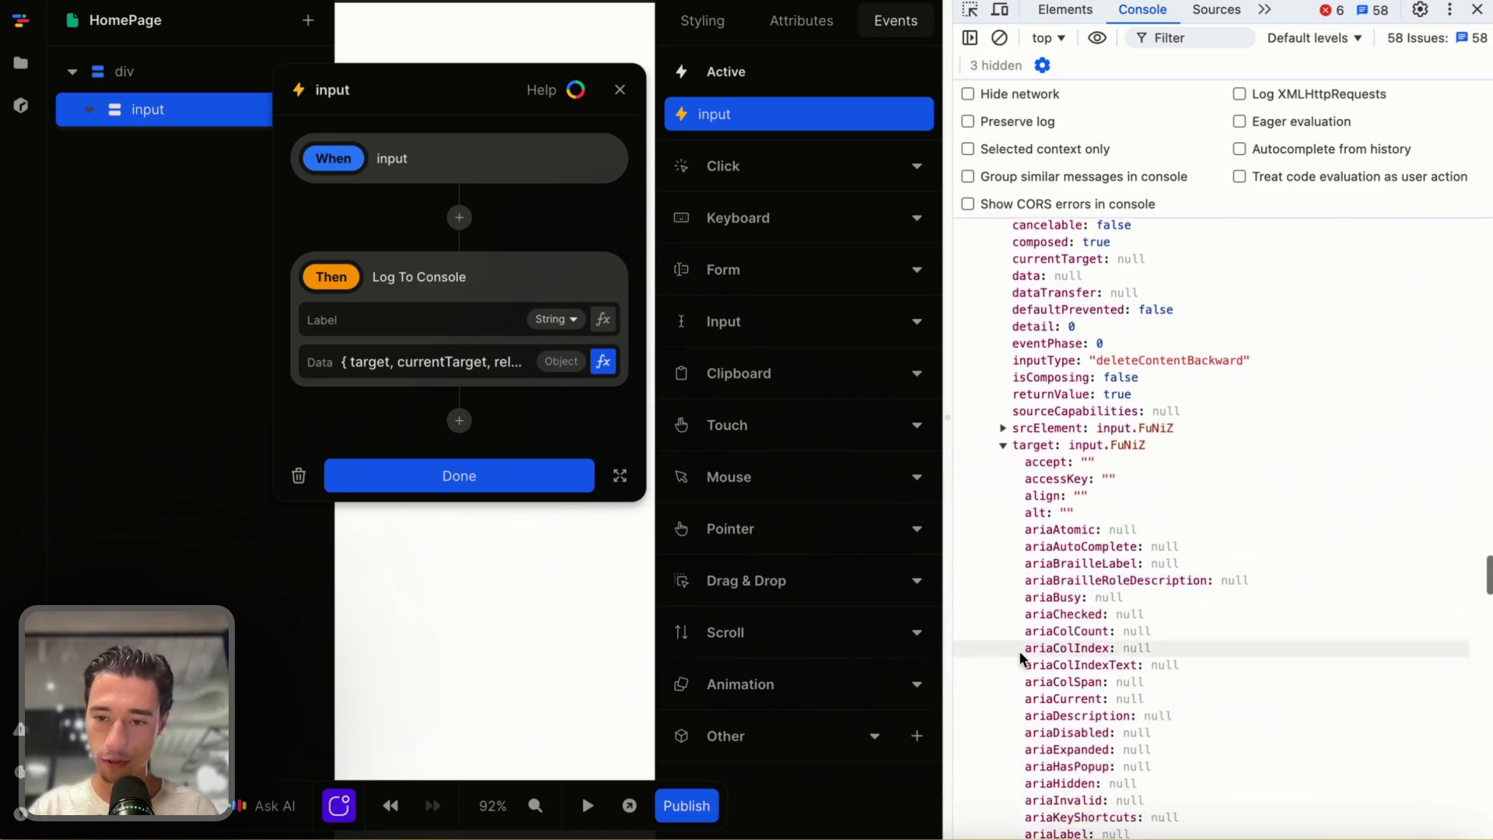
scroll(1021, 657, down, 5)
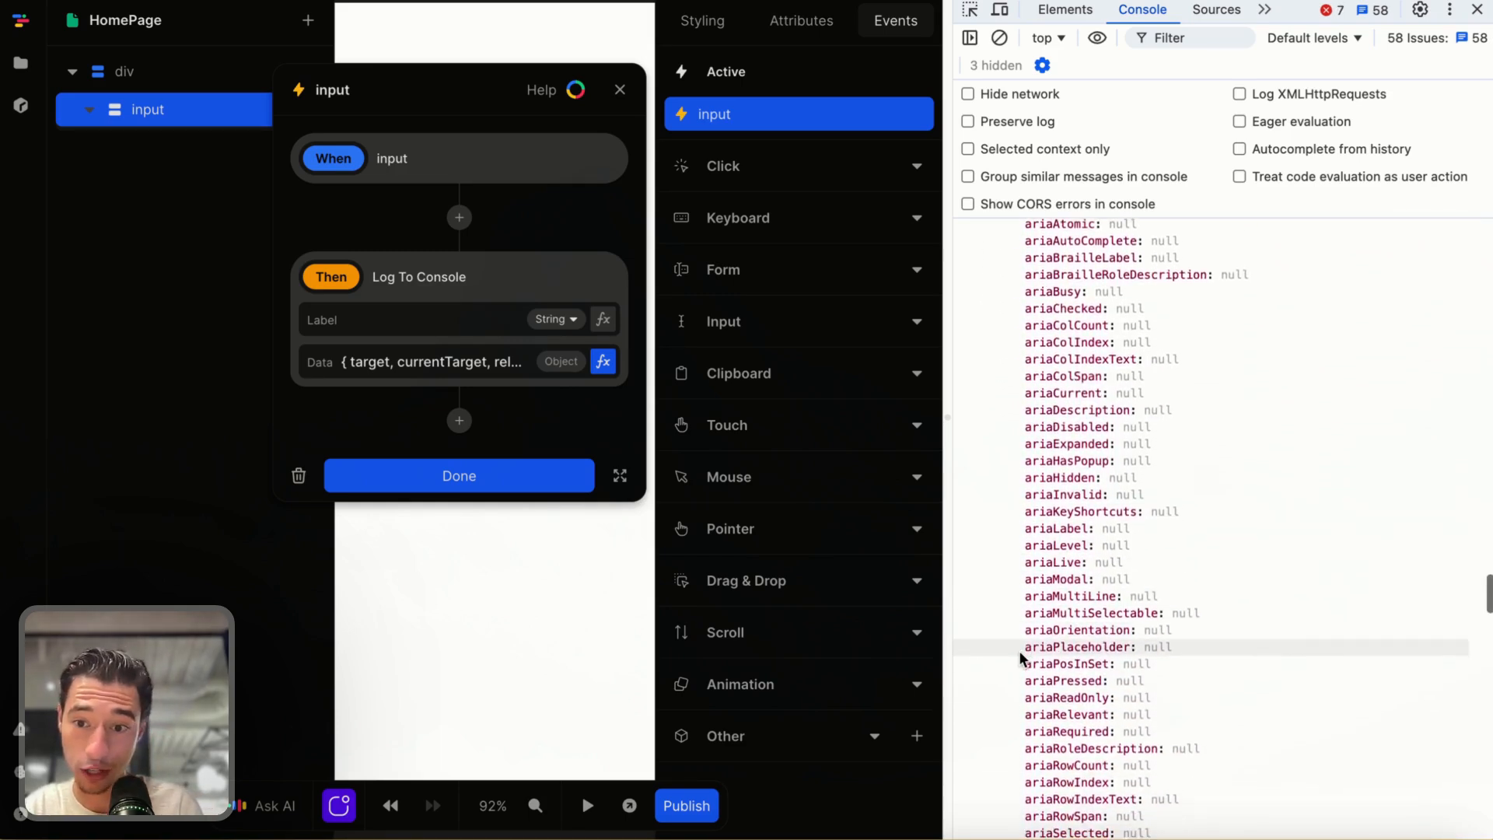
scroll(1021, 657, down, 3)
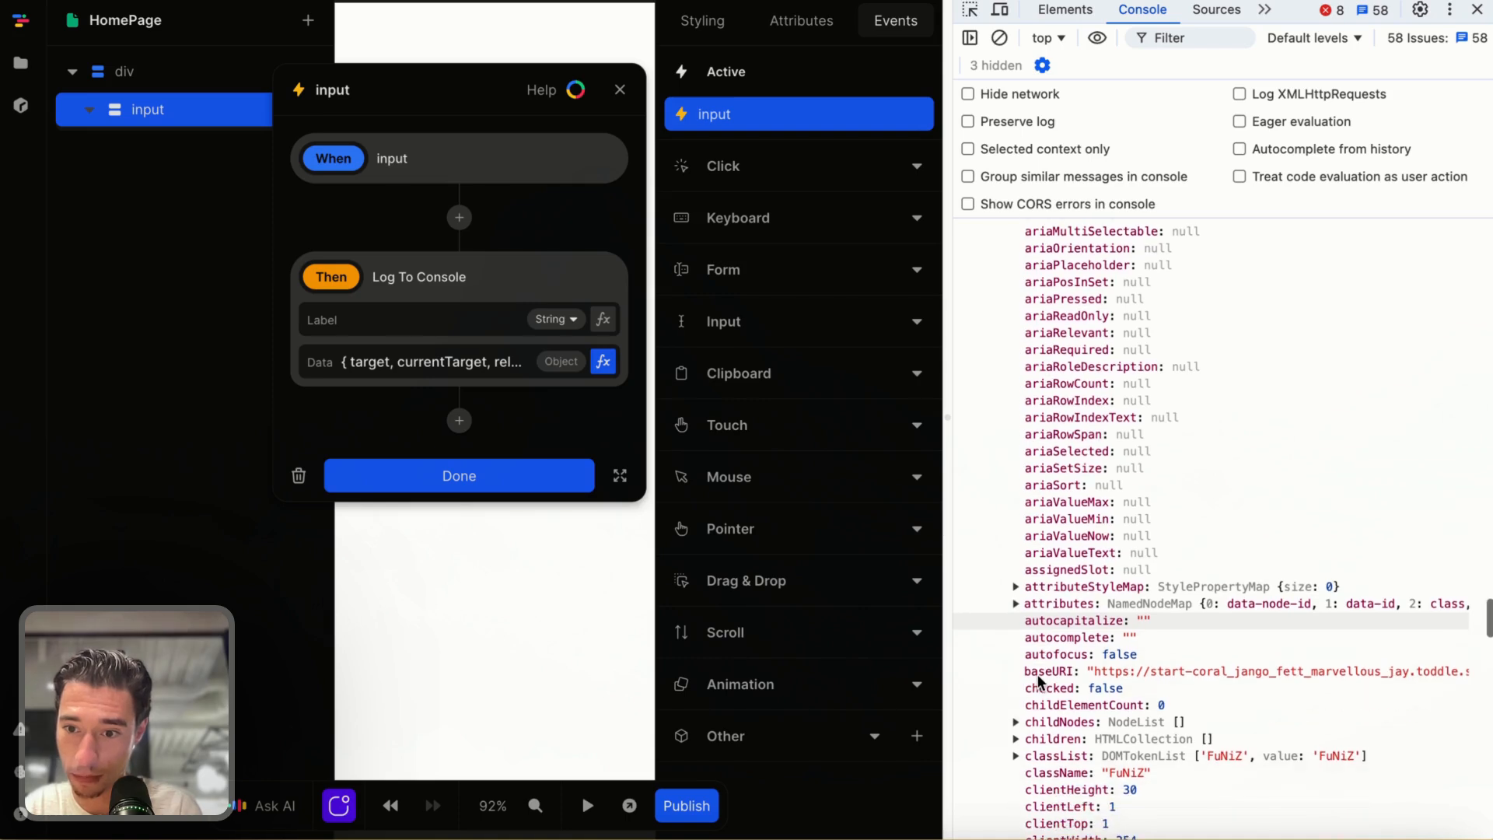
scroll(1093, 730, down, 1)
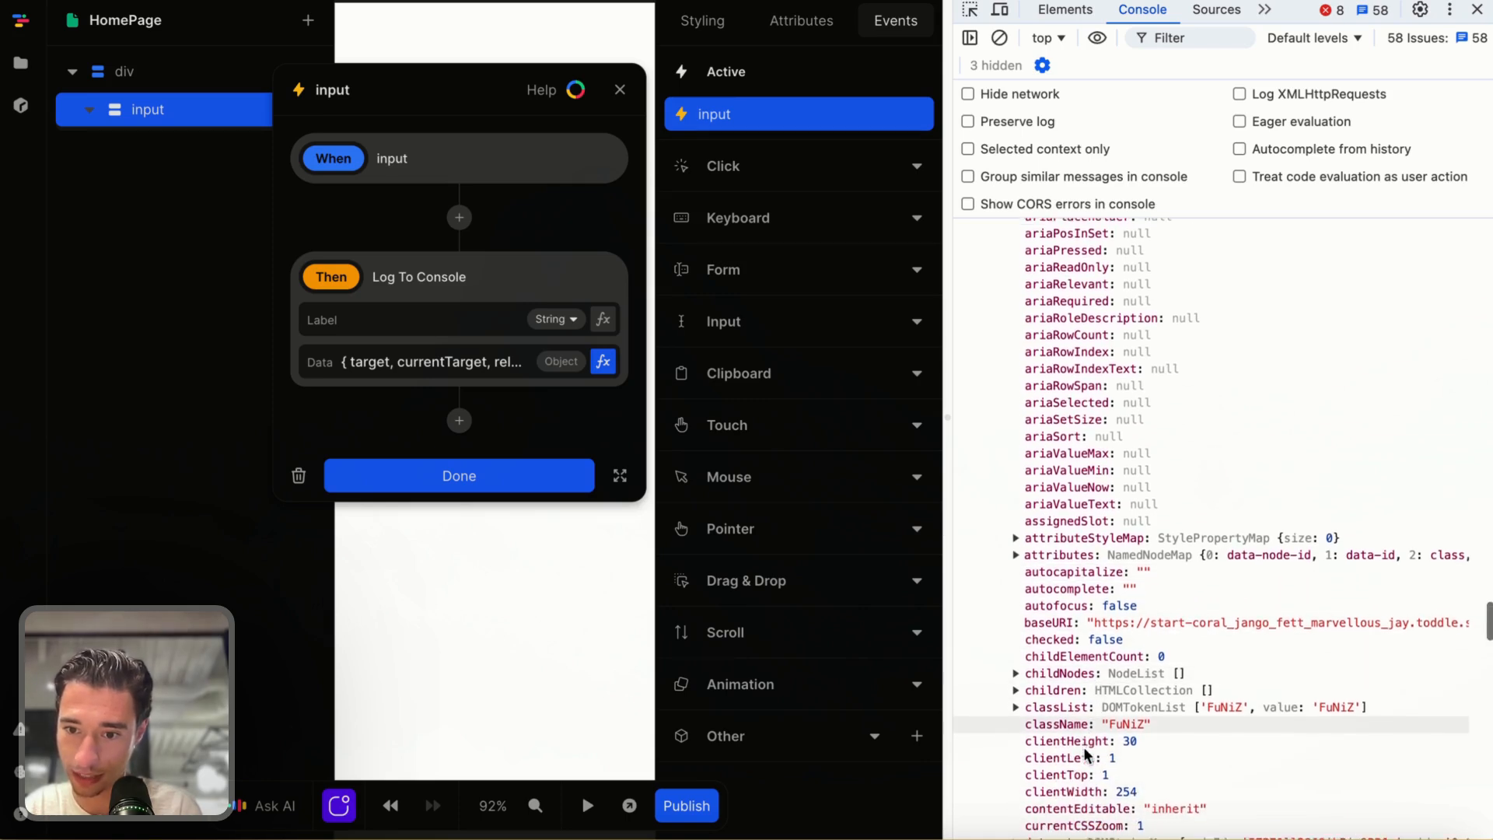
scroll(1087, 754, down, 4)
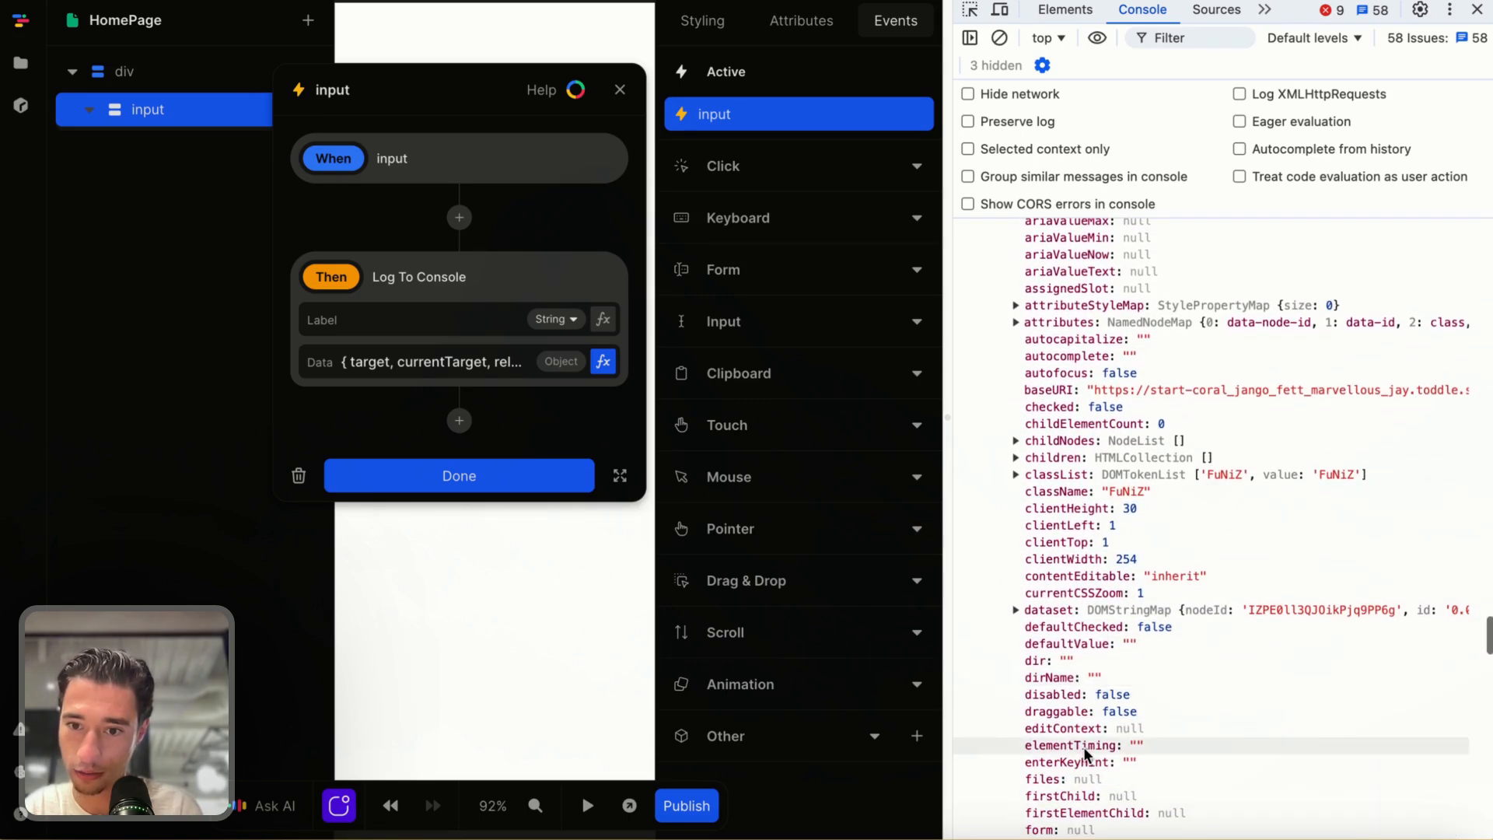
scroll(1087, 755, down, 3)
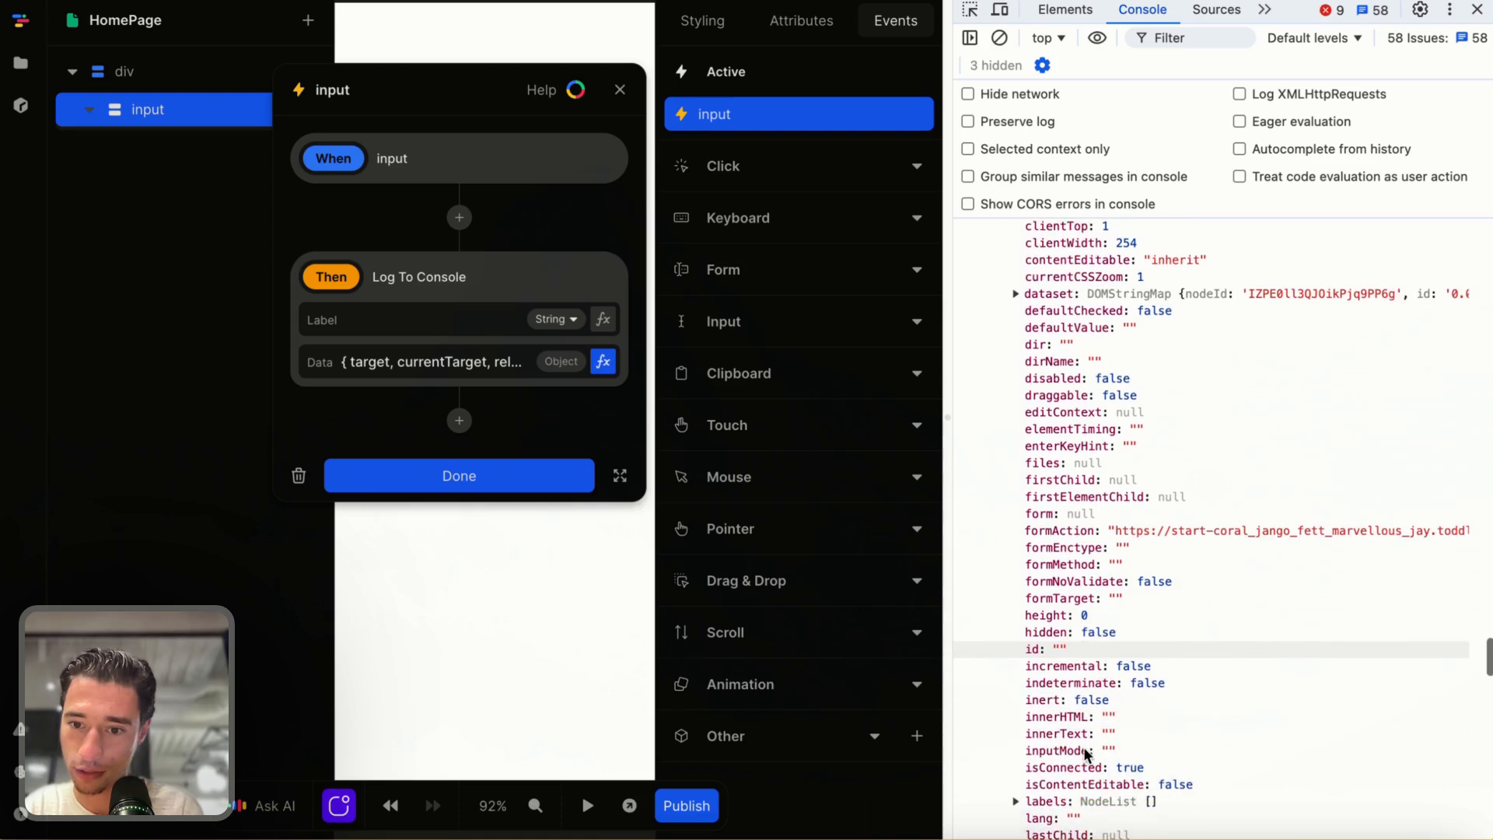
scroll(1087, 754, down, 3)
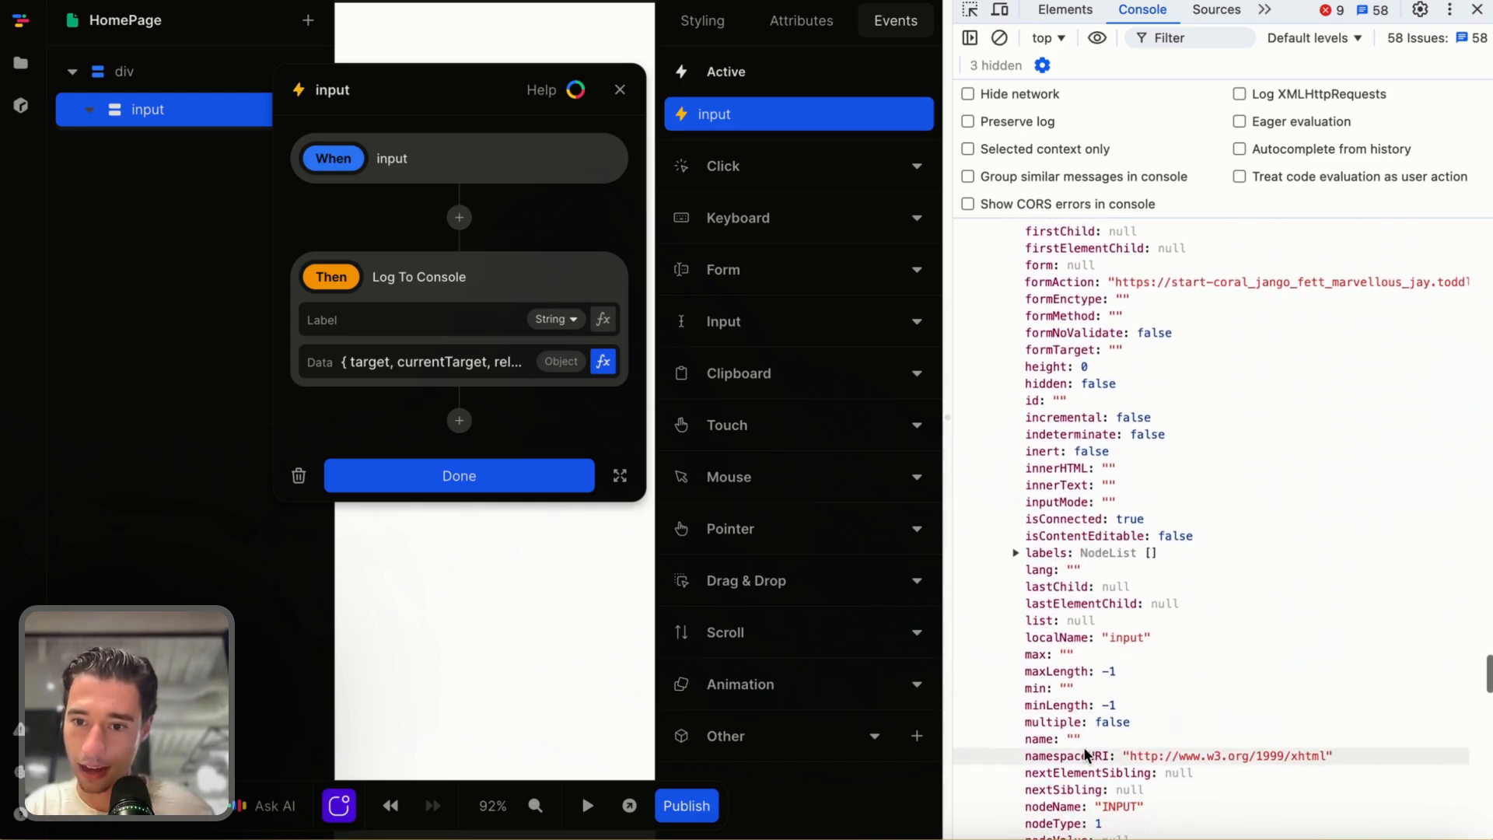
scroll(1086, 754, down, 5)
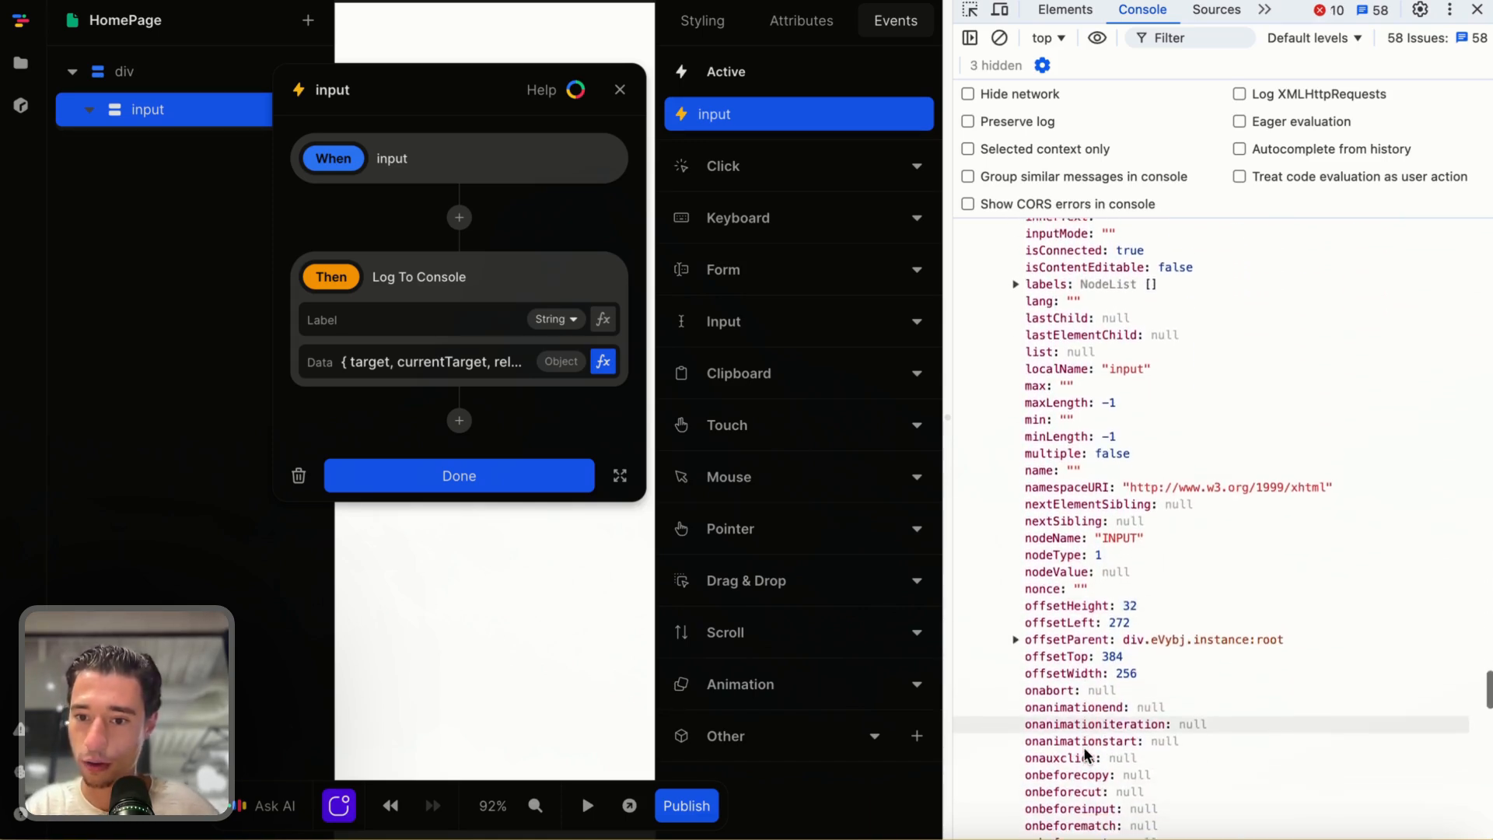
scroll(1087, 754, down, 12)
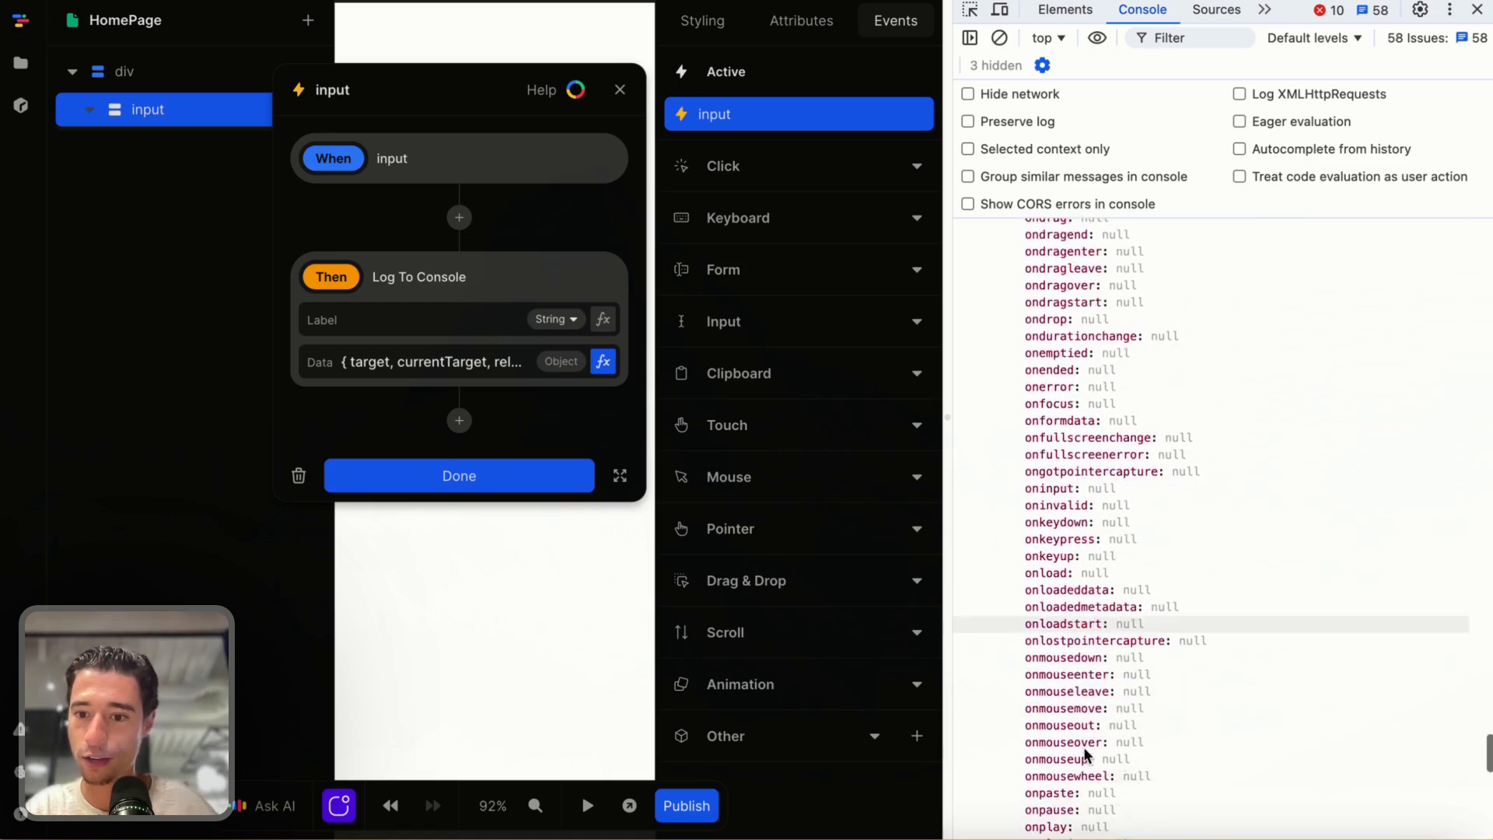
scroll(1087, 754, down, 5)
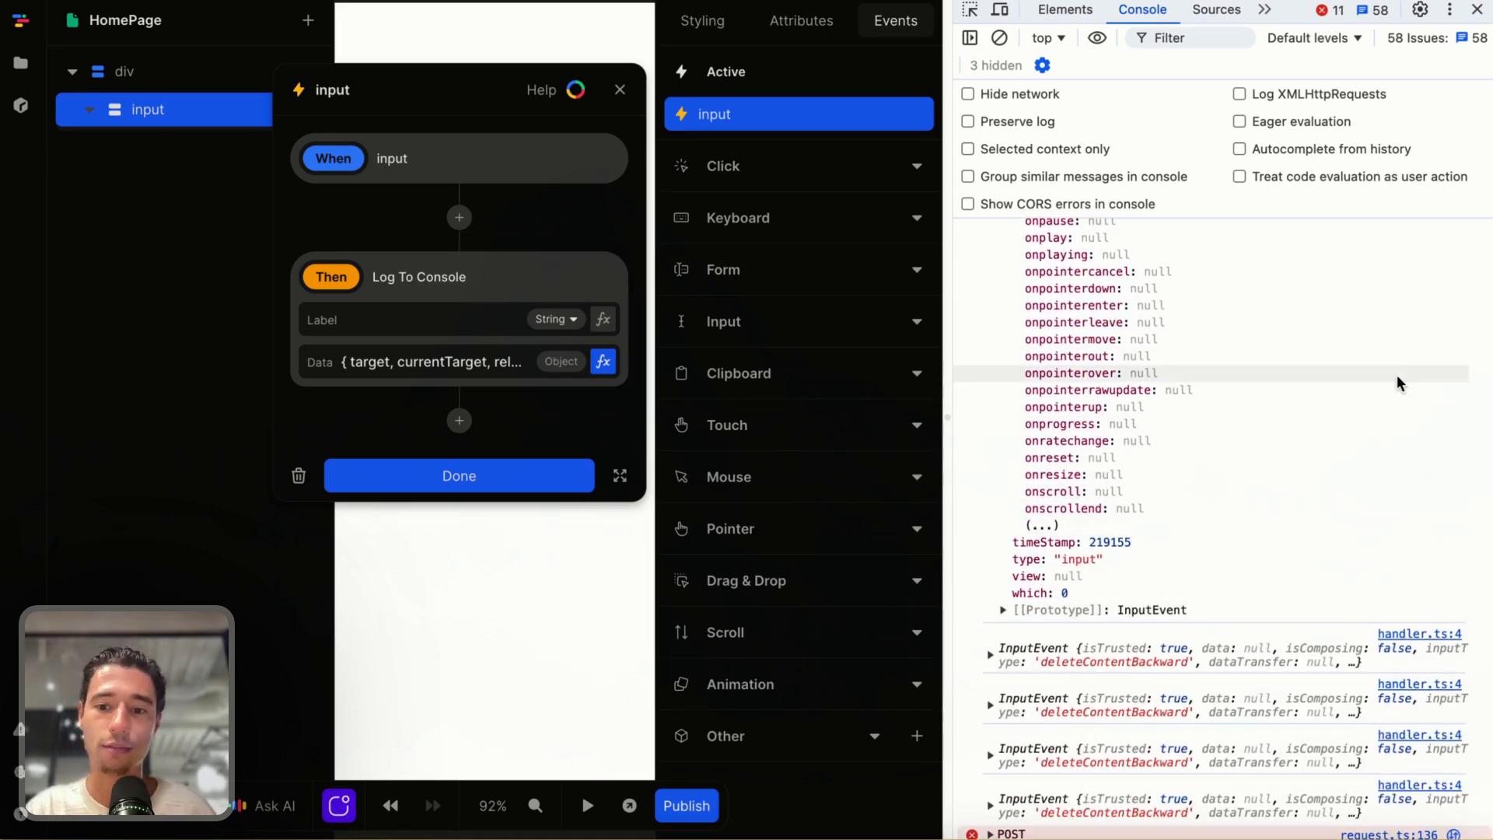
click(1477, 11)
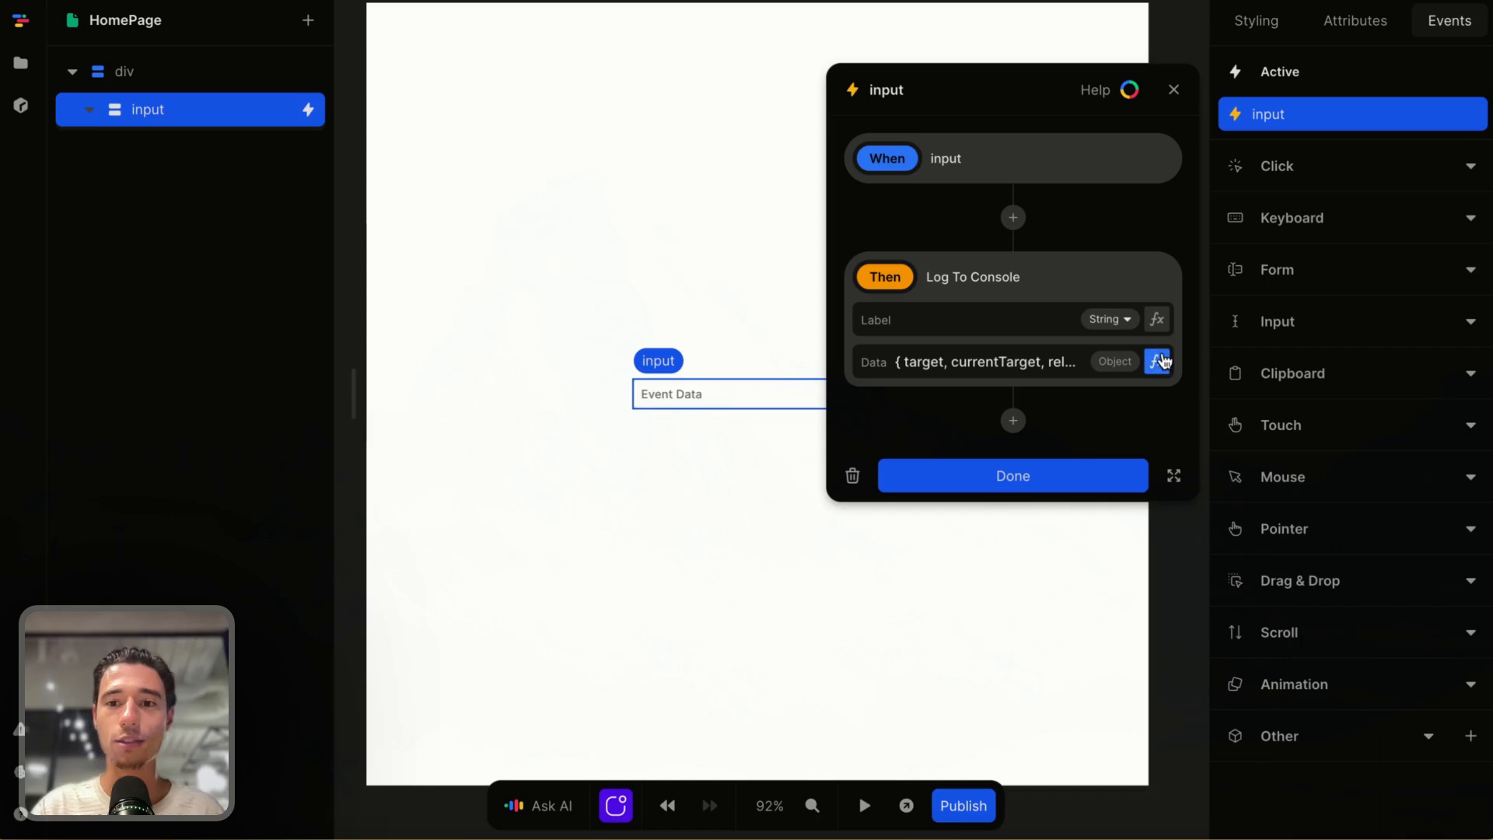
Set the Log To Console action's Data formula to the event's target and finish editing the workflow
click(1162, 361)
click(523, 547)
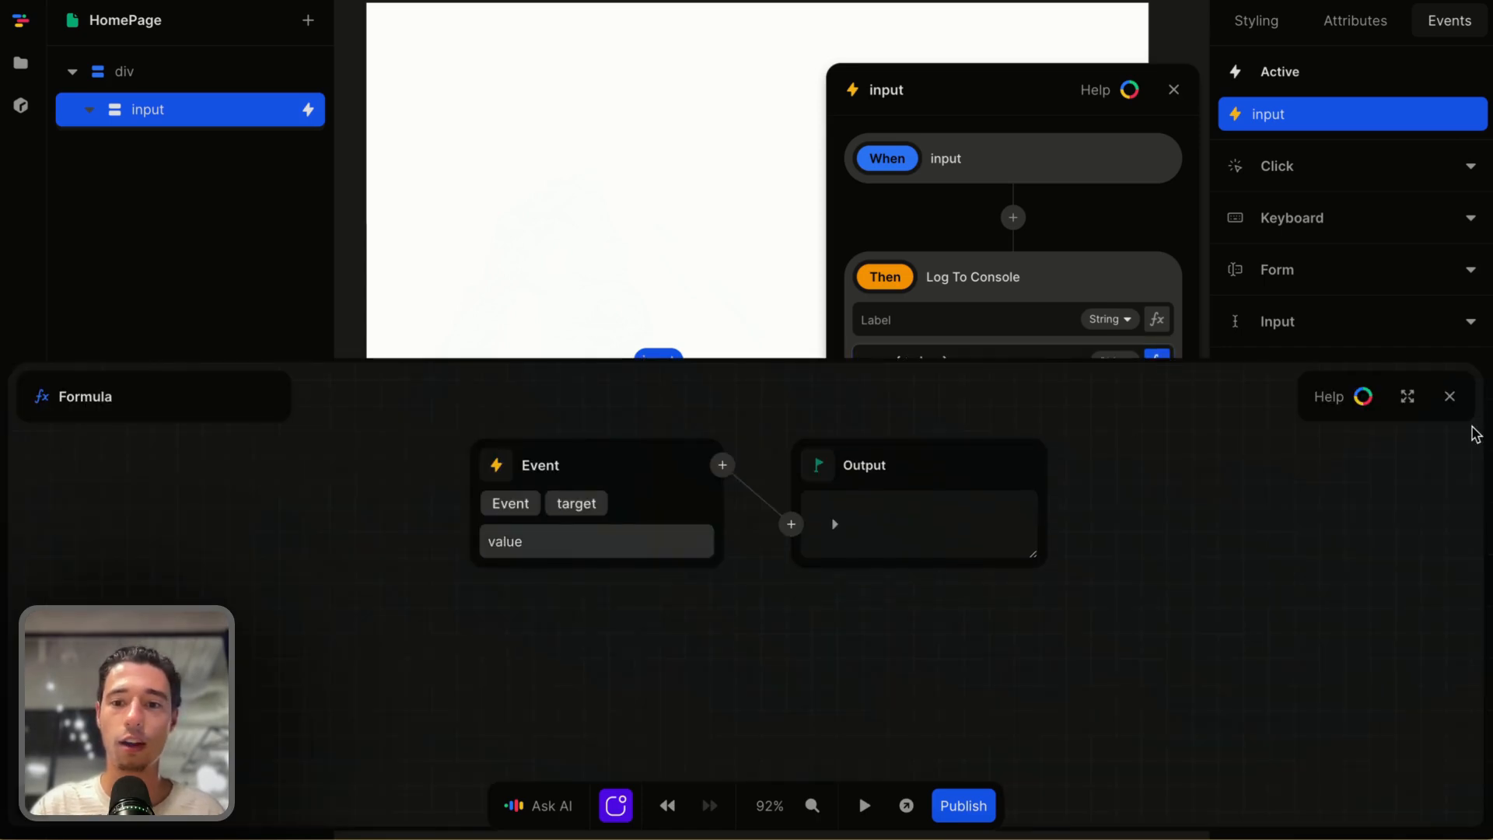
click(1449, 396)
click(1019, 473)
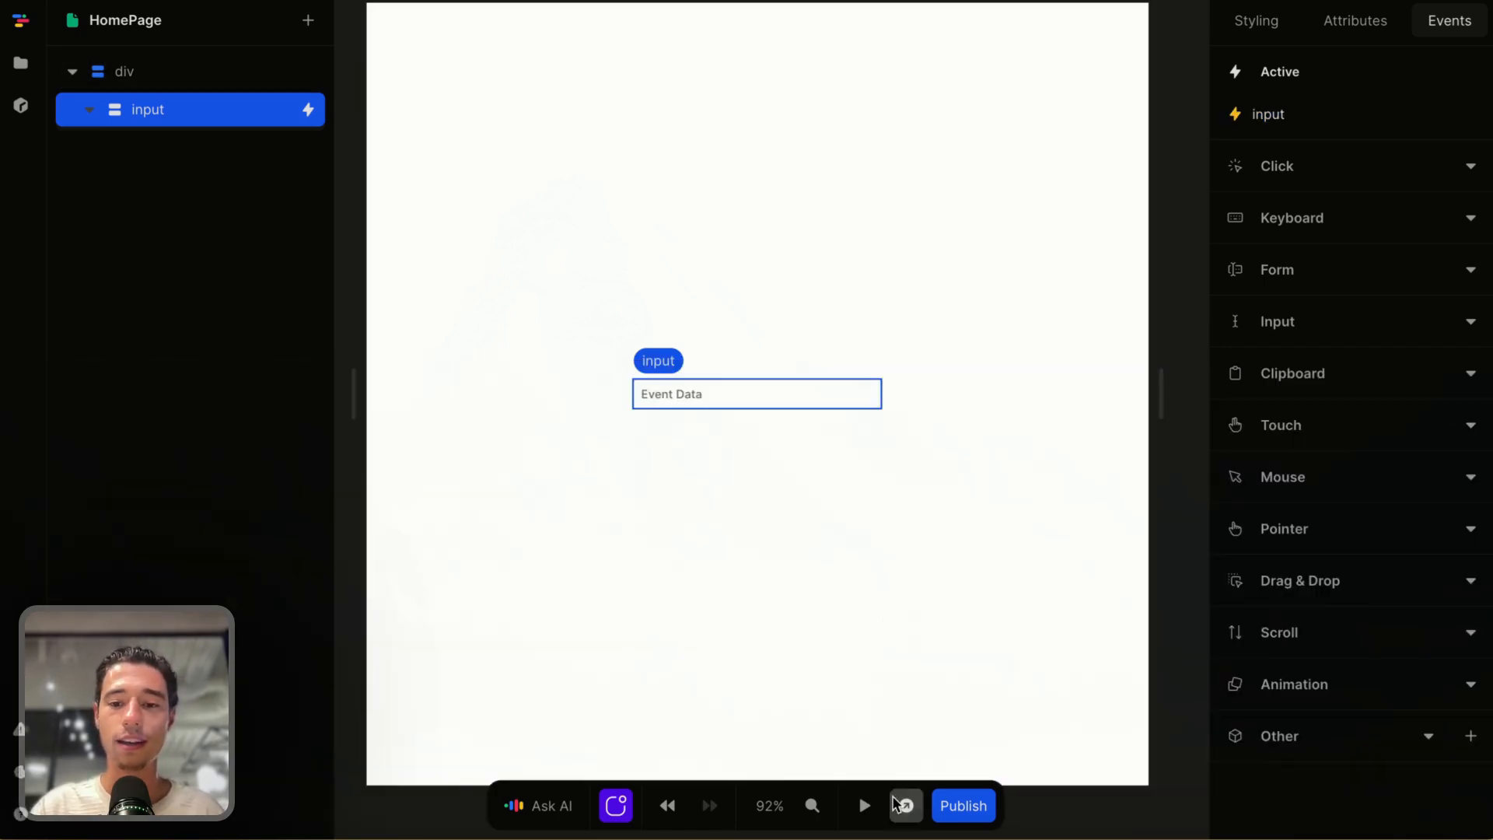
Open the browser's developer tools on the console and clear its log
right_click(945, 607)
click(989, 828)
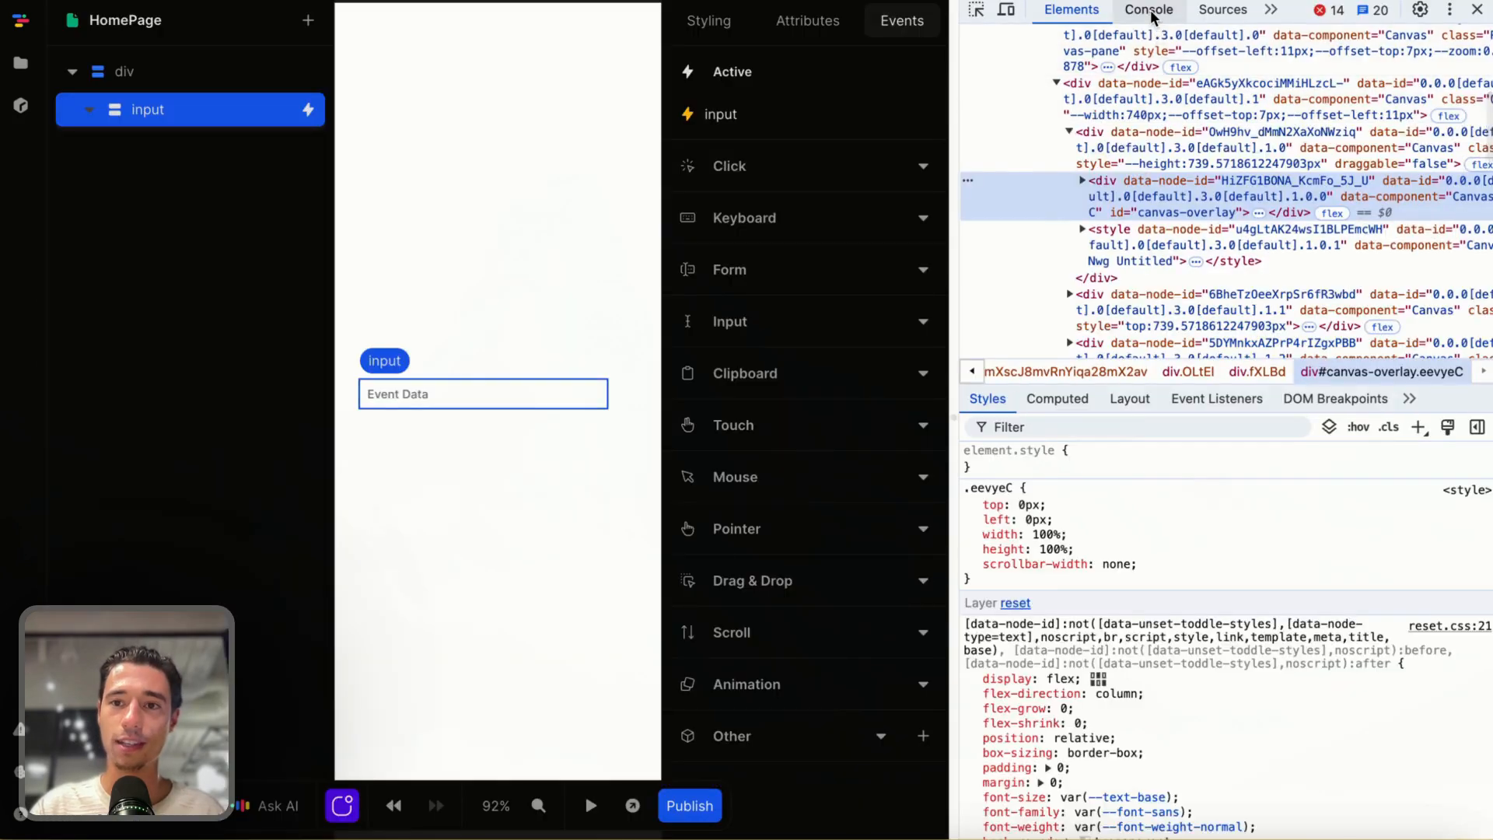
click(1149, 9)
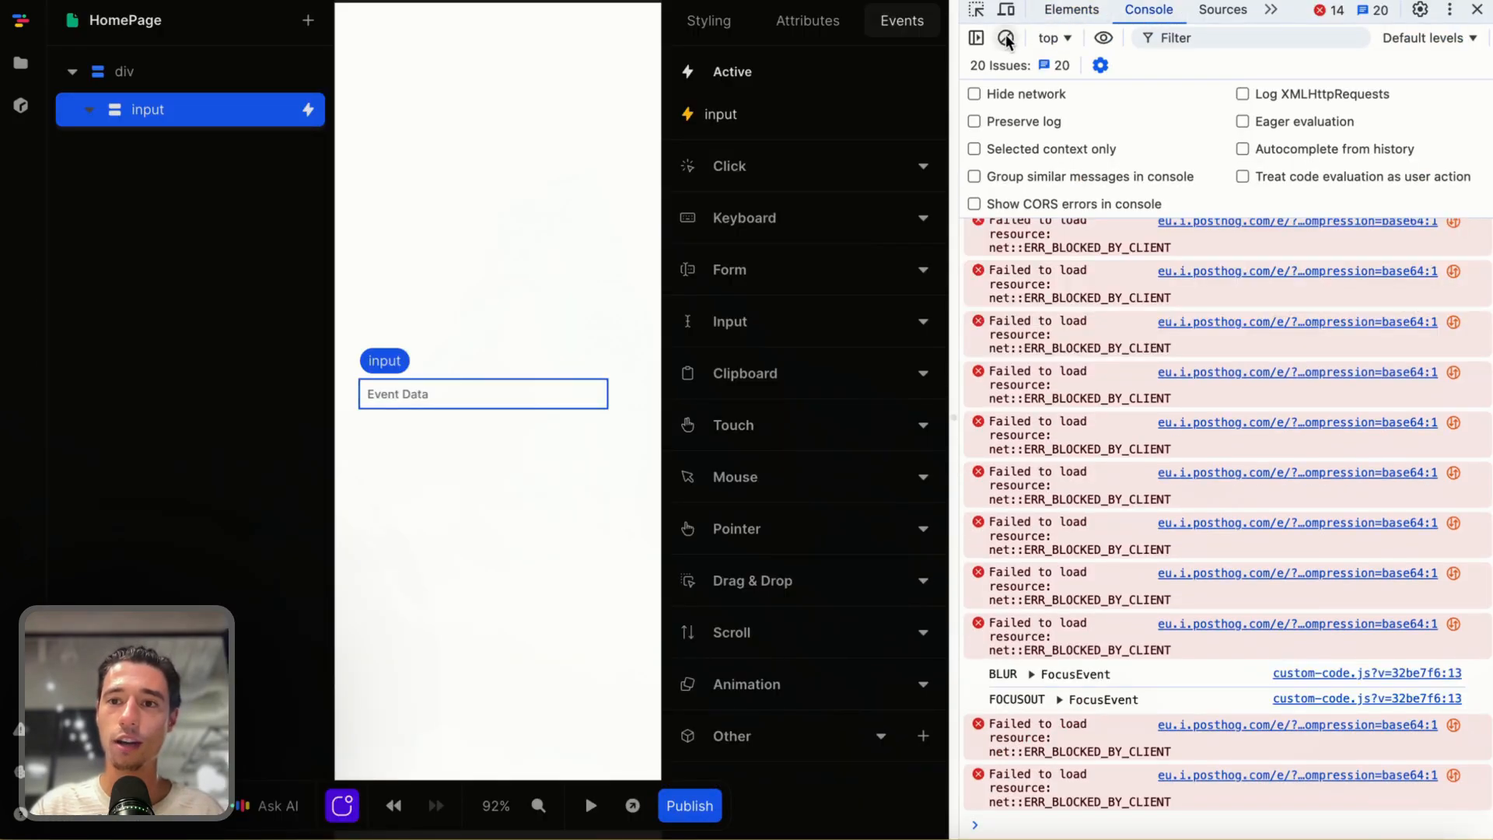
click(1006, 38)
Test the target logging by entering "hwllo" in the previewed input field, and close the developer tools and preview
click(591, 805)
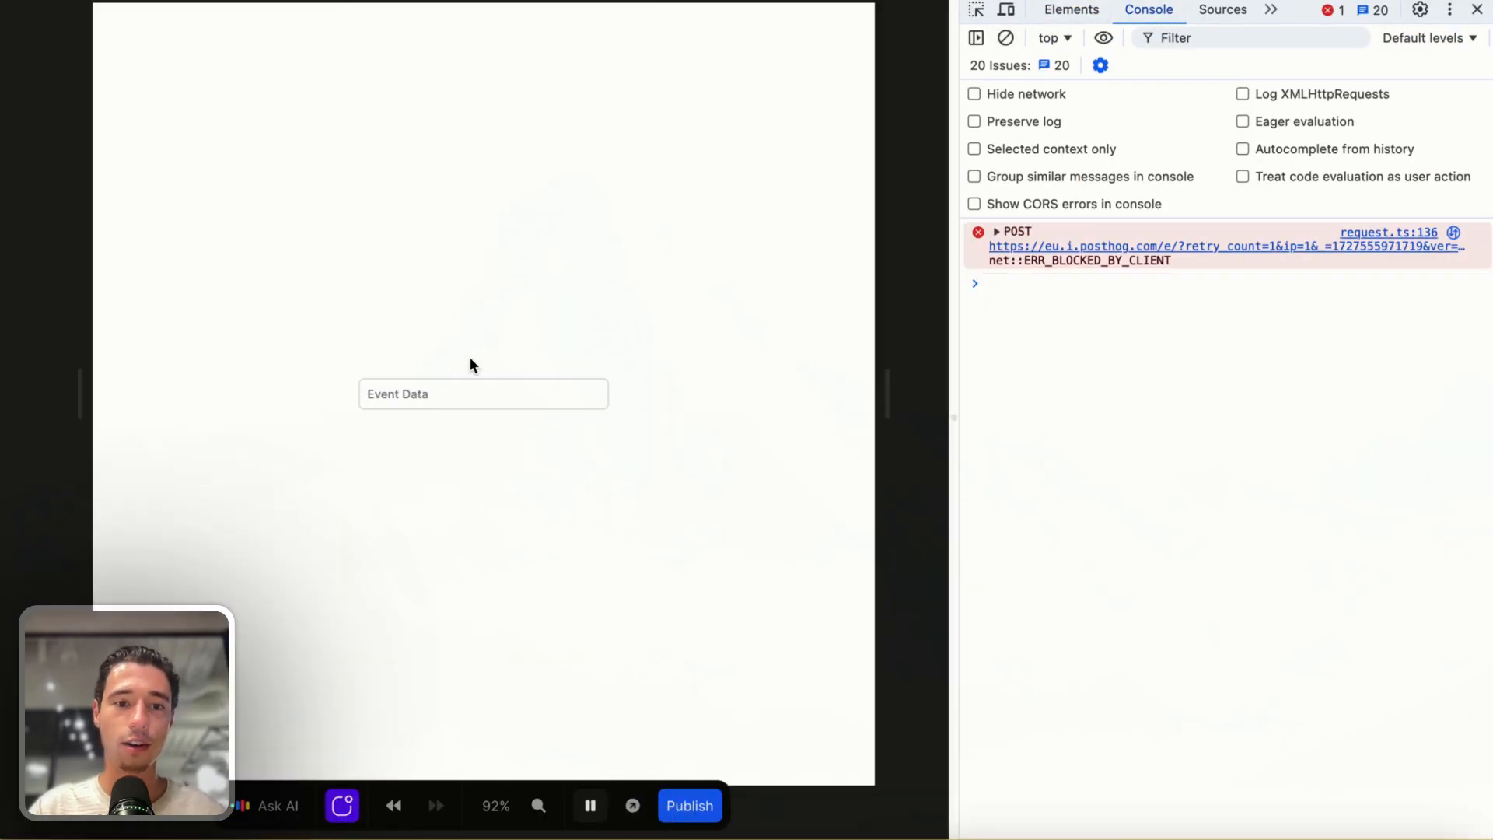
click(447, 391)
text(hello)
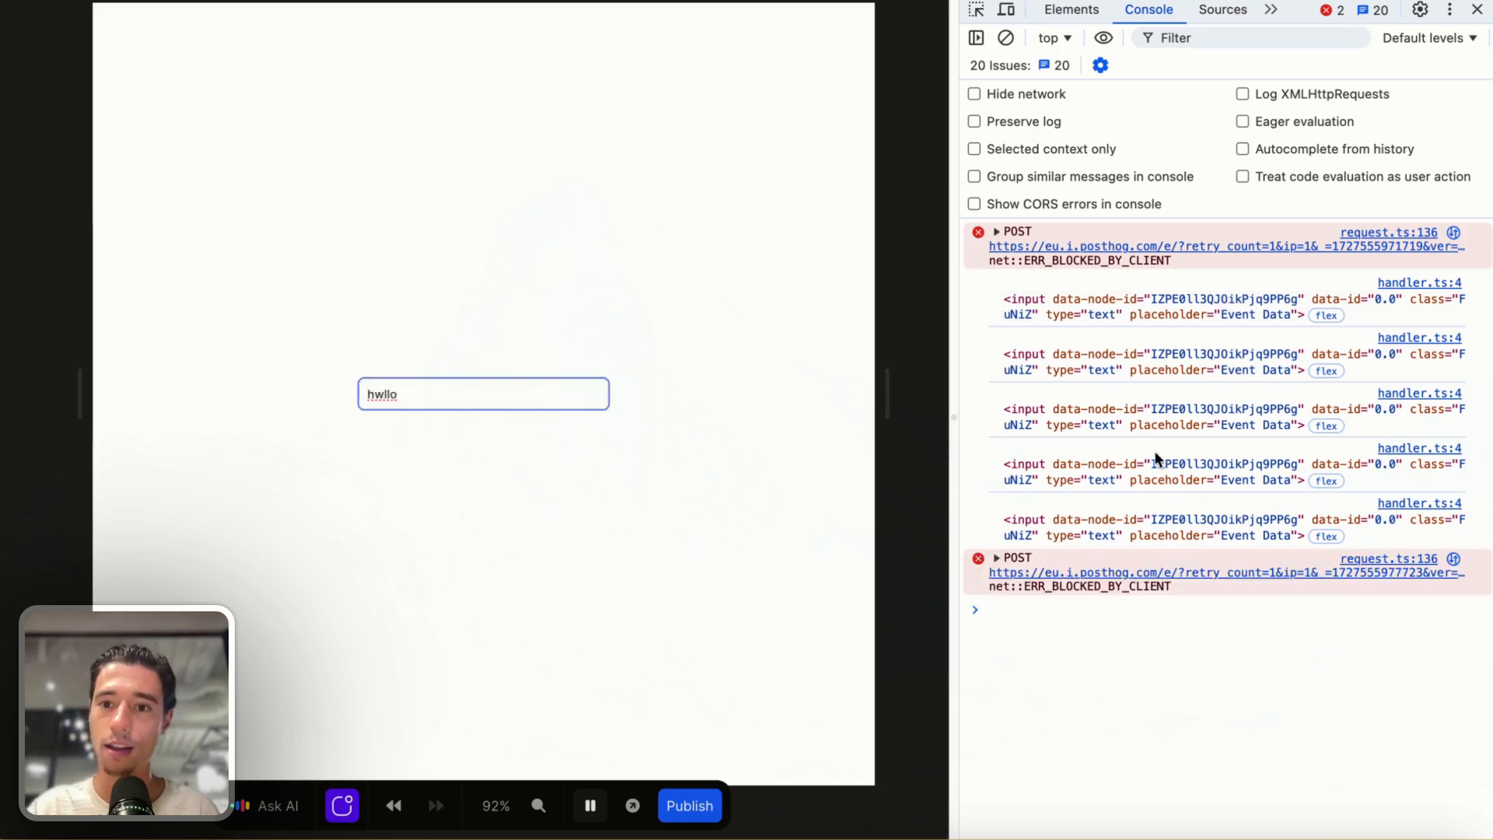
click(1478, 10)
click(863, 805)
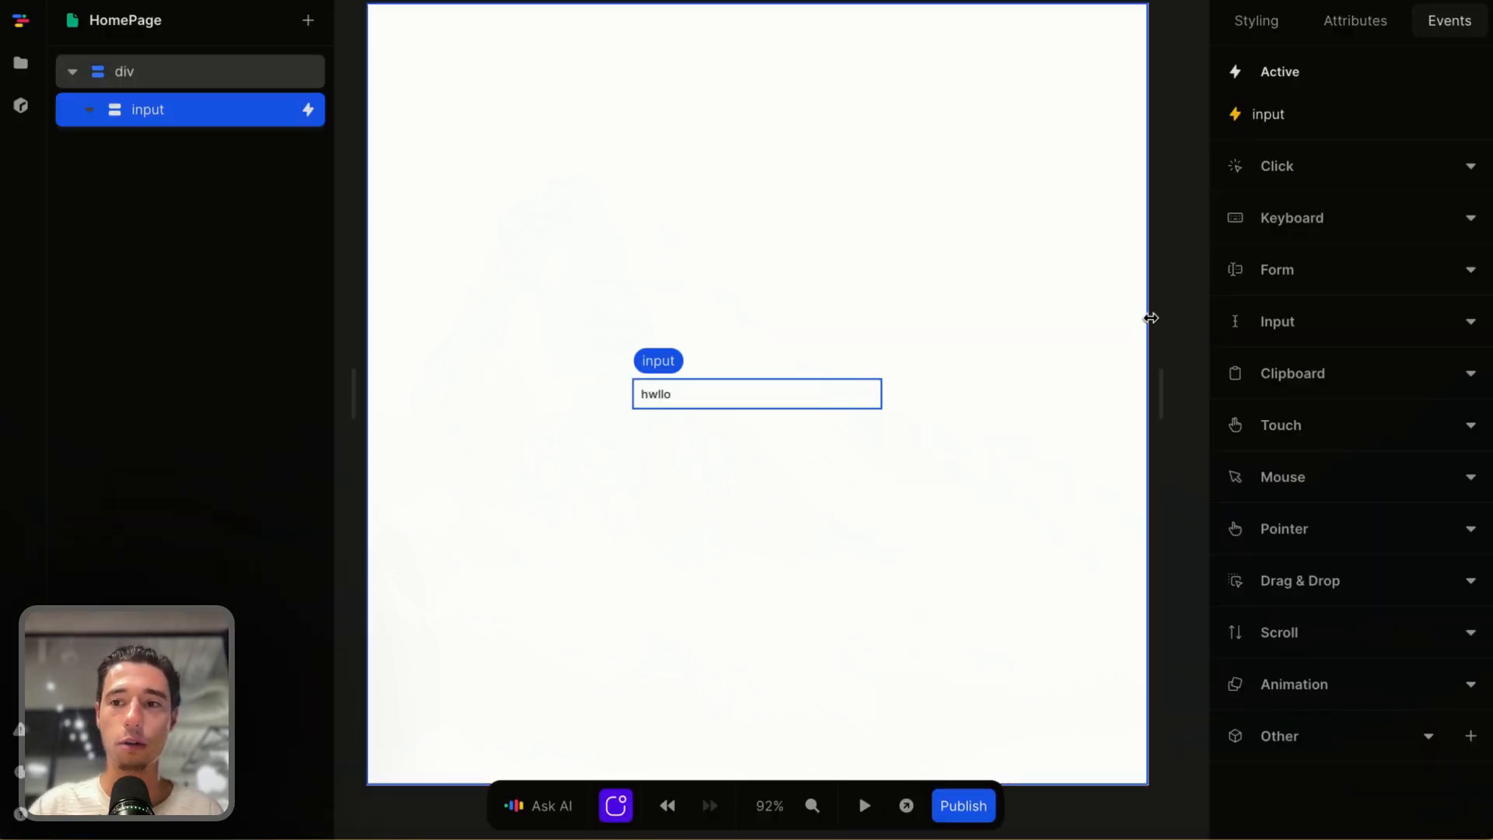
Extend the Log To Console action's Data formula to the value of the event's target and finish editing the workflow
click(1280, 119)
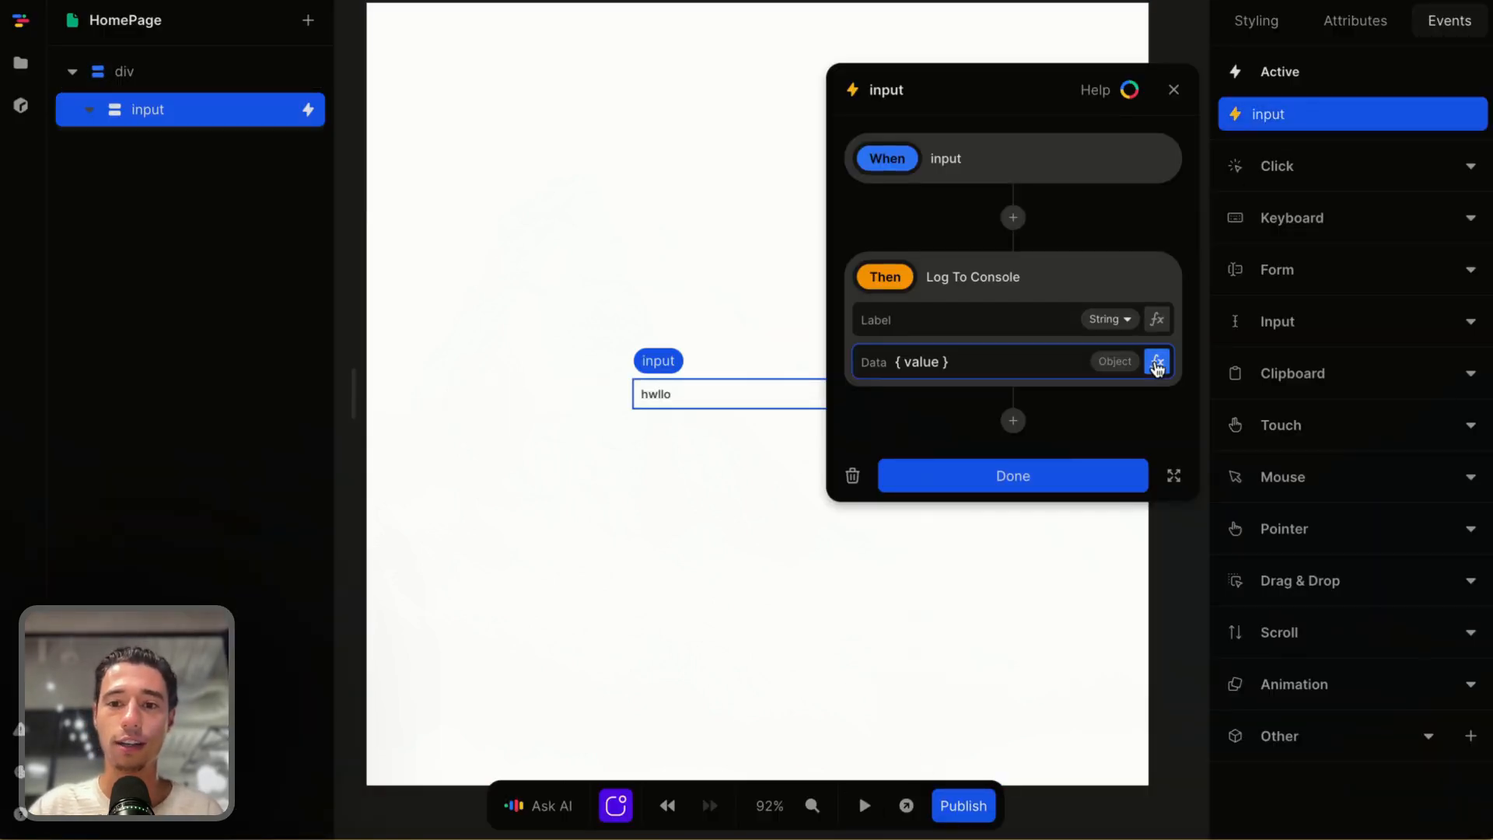
click(1157, 362)
click(1448, 395)
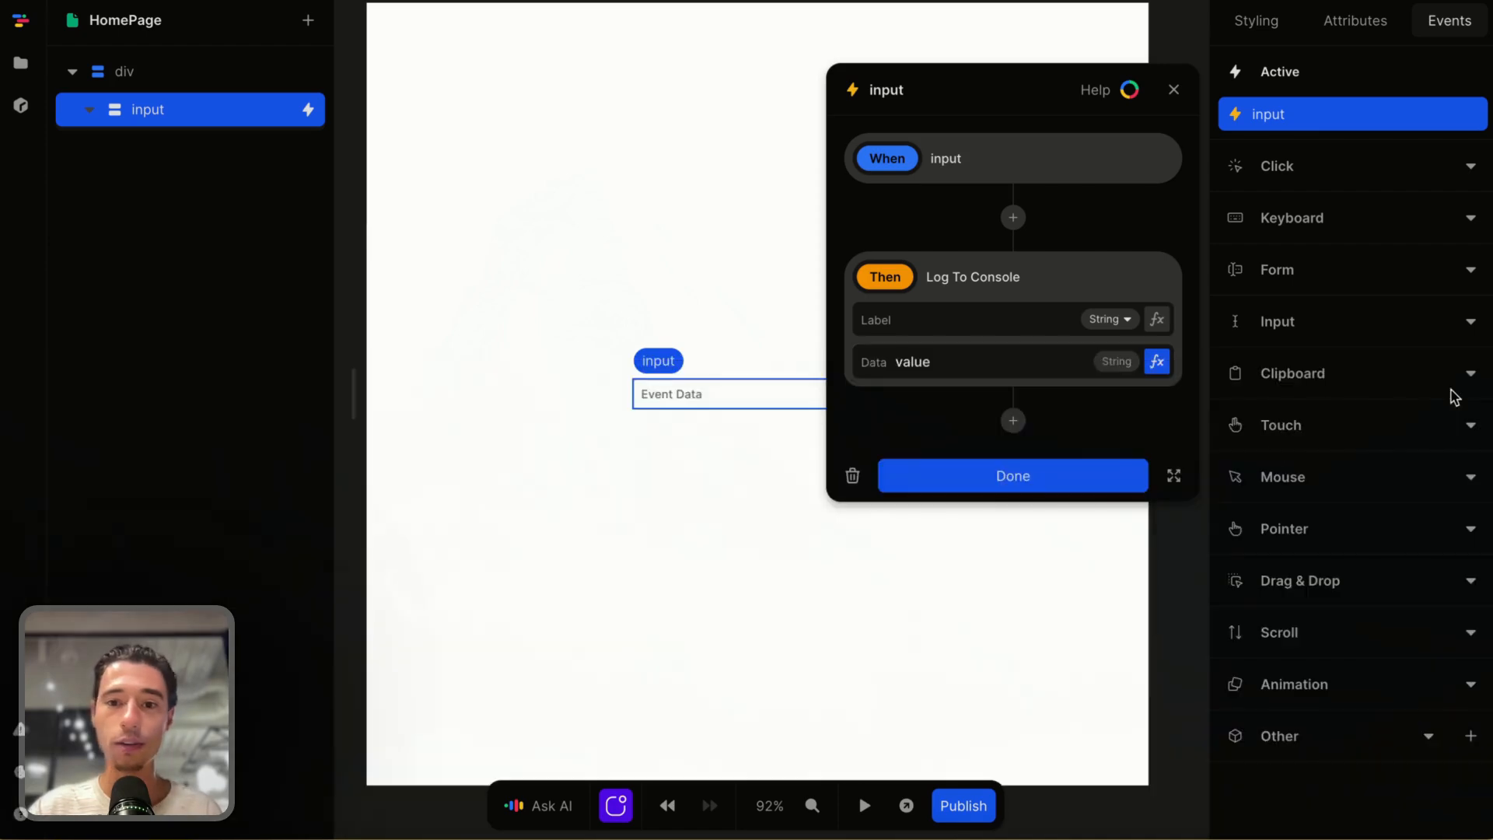
click(986, 476)
Preview the page with the developer tools console open and its log cleared
click(864, 805)
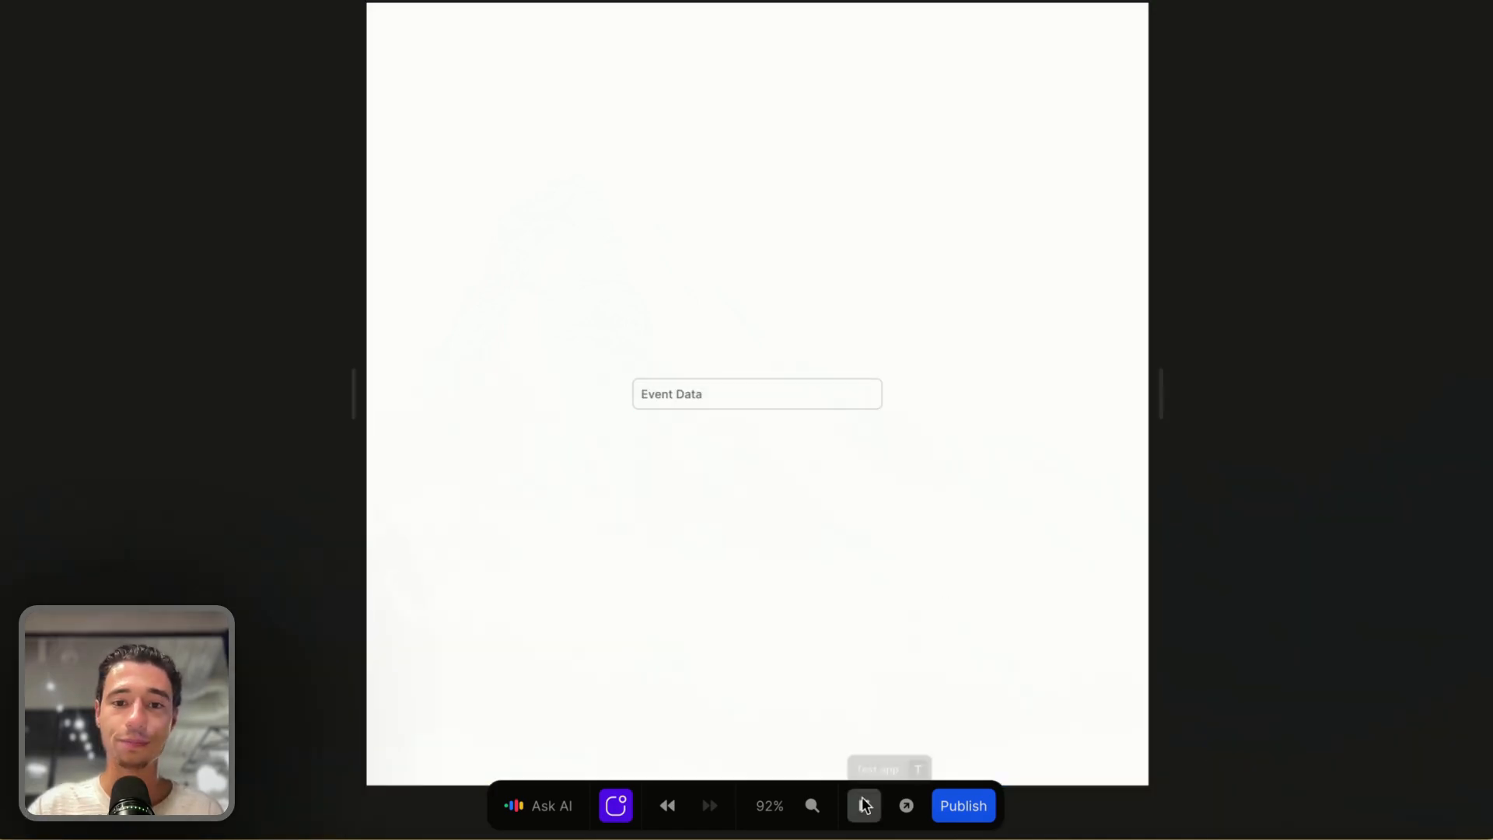
right_click(753, 398)
right_click(988, 334)
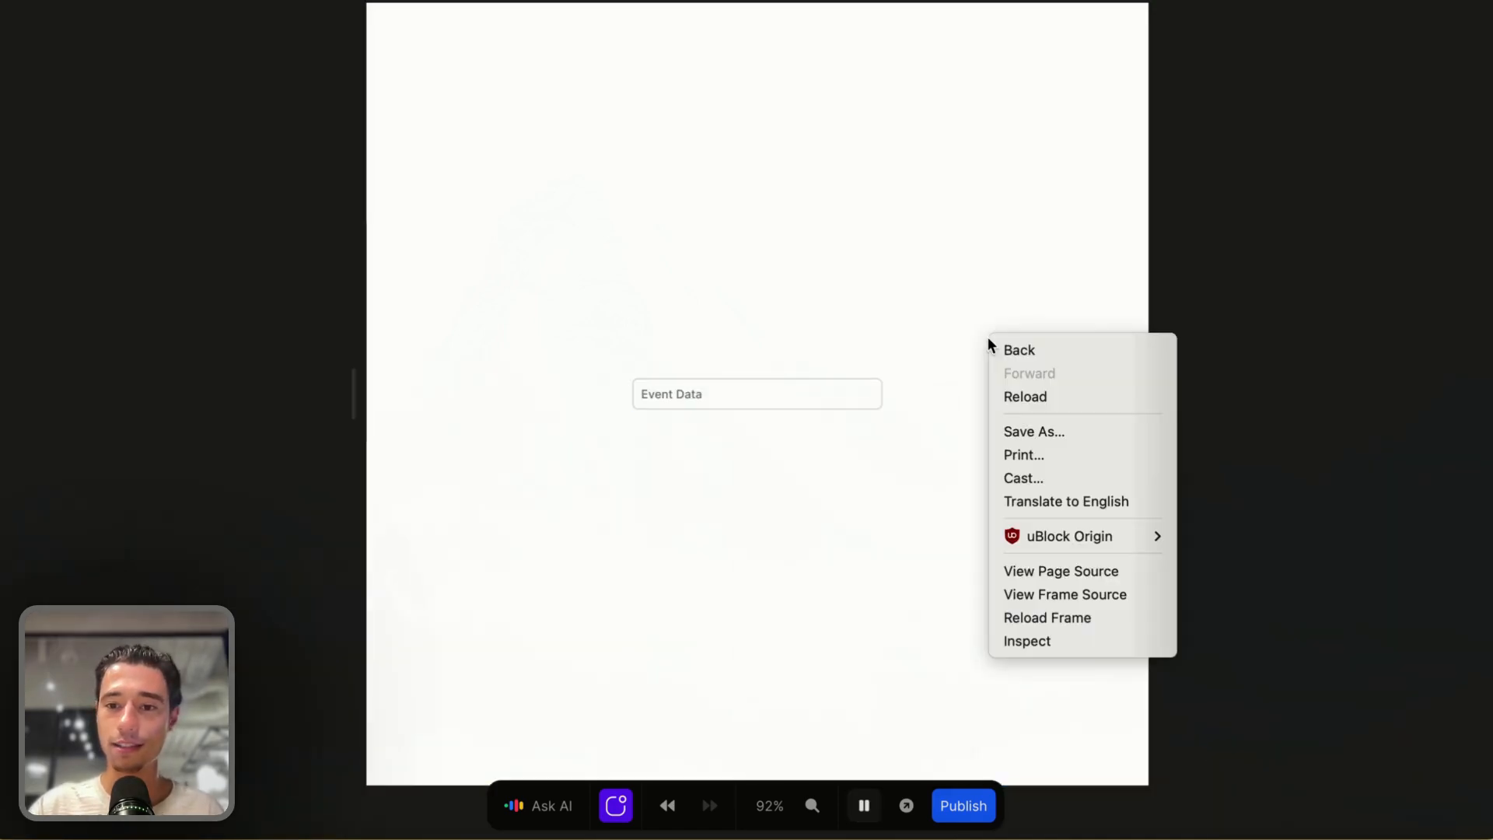
click(1024, 642)
click(1148, 9)
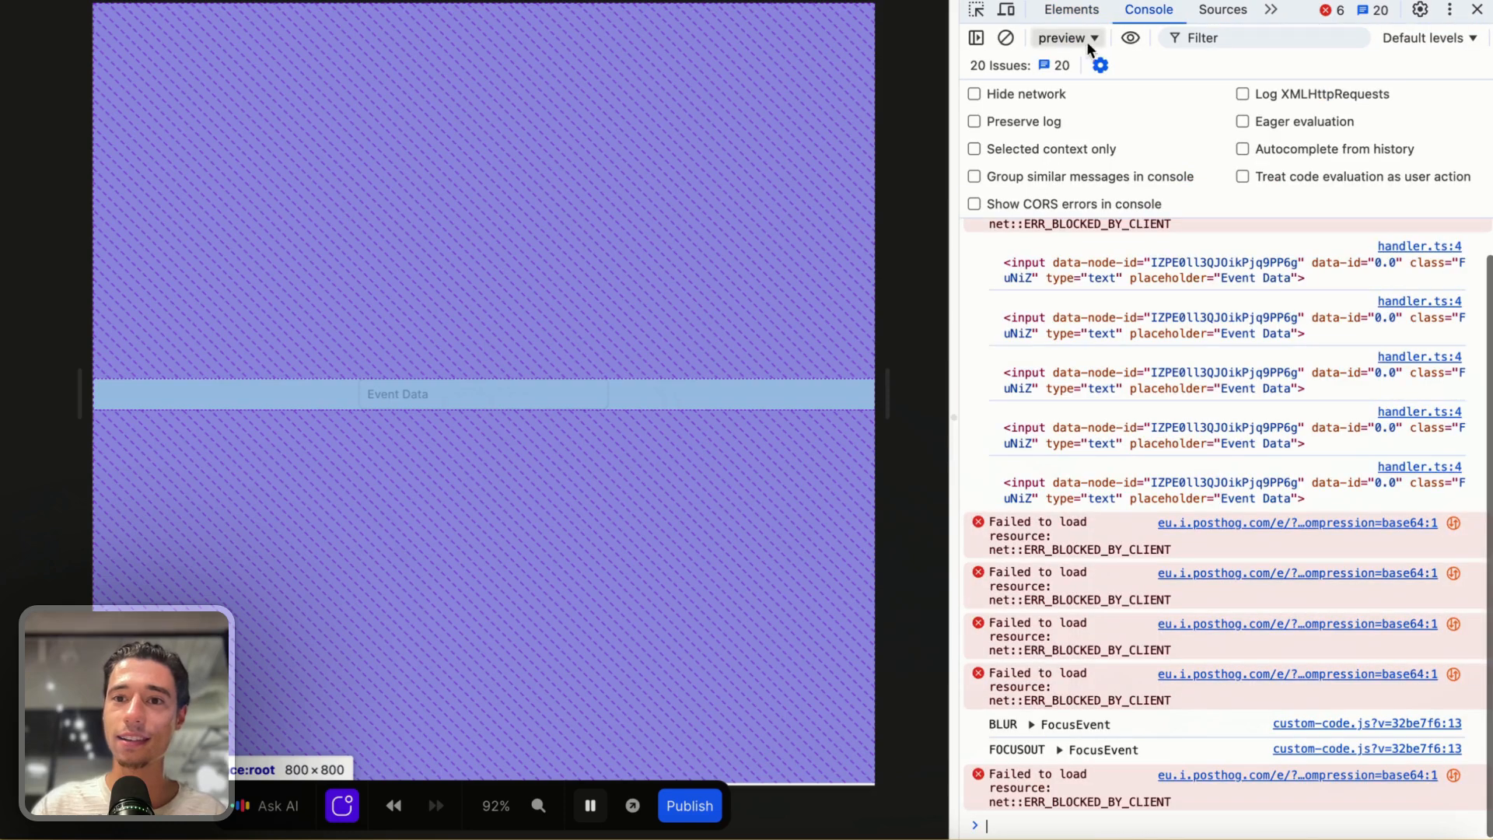
click(1006, 38)
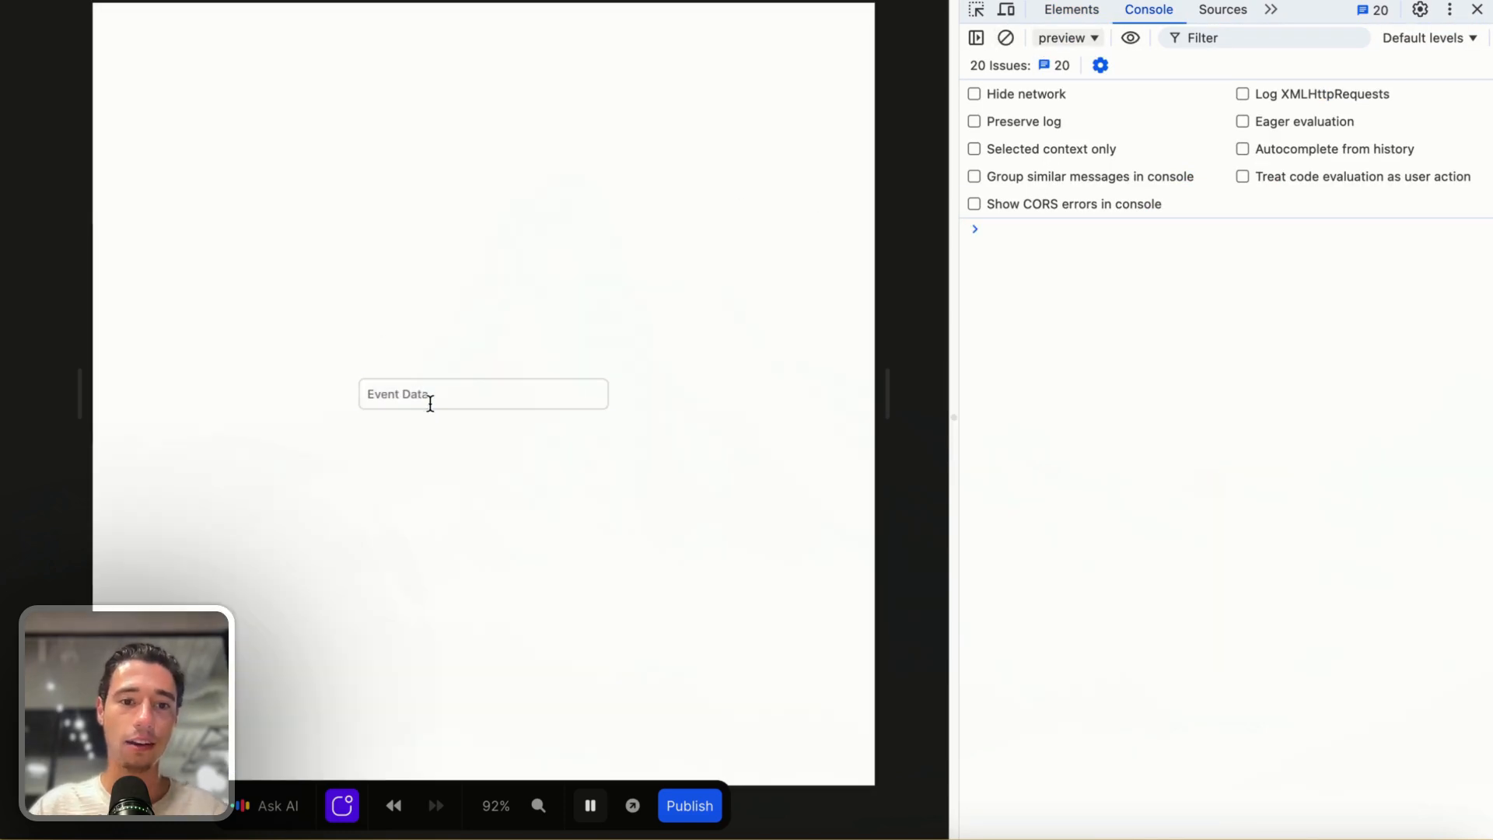
Enter "hello" in the previewed input field, examine the value logged for each keystroke, and leave the console and preview
click(430, 403)
text(hello)
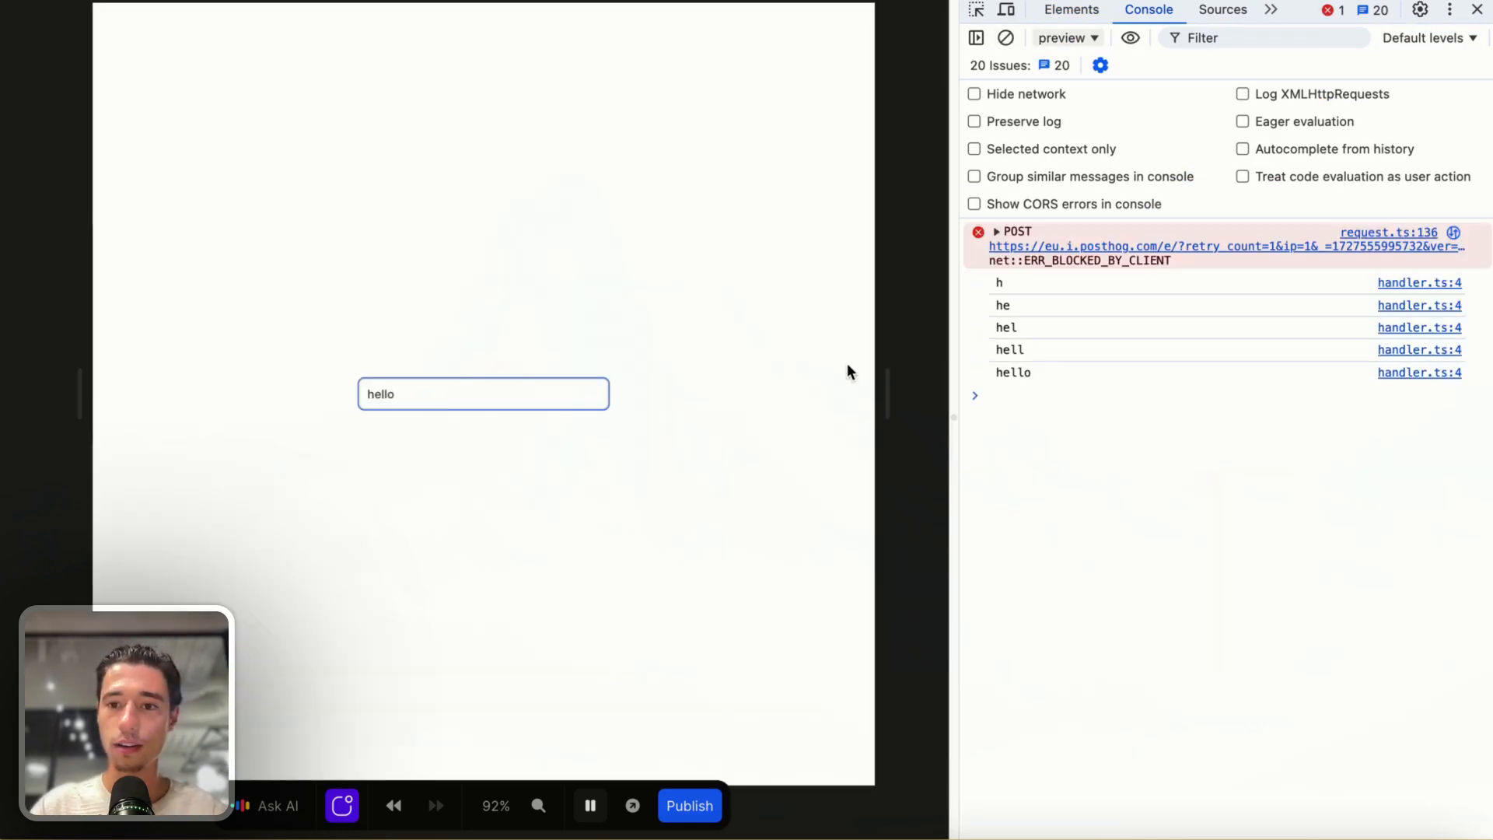
click(1021, 313)
mouse_move(1018, 326)
mouse_down()
mouse_move(1000, 328)
mouse_move(1011, 351)
mouse_up()
click(1009, 282)
click(1010, 299)
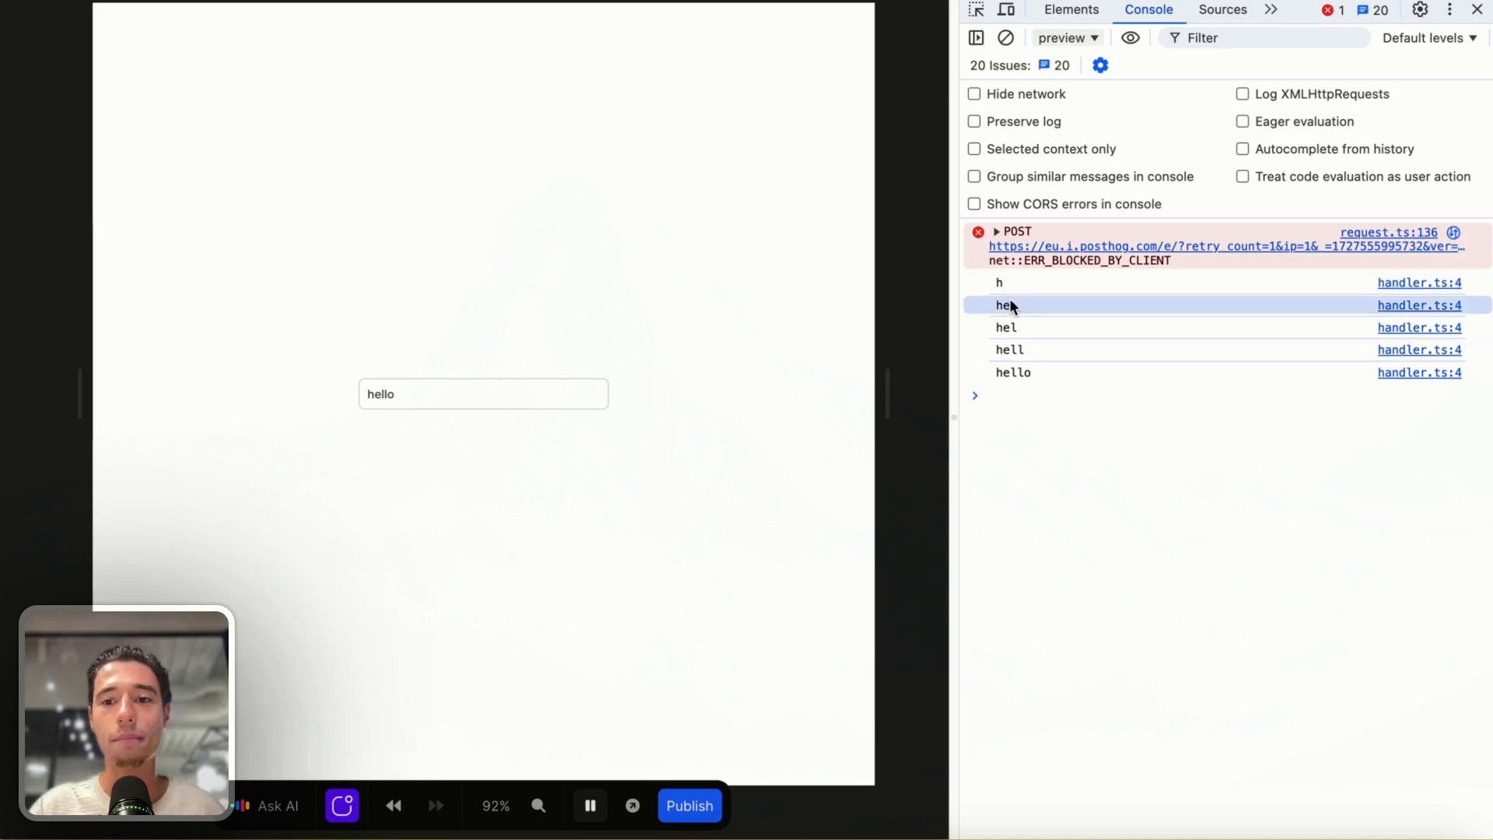
click(1011, 329)
click(1018, 347)
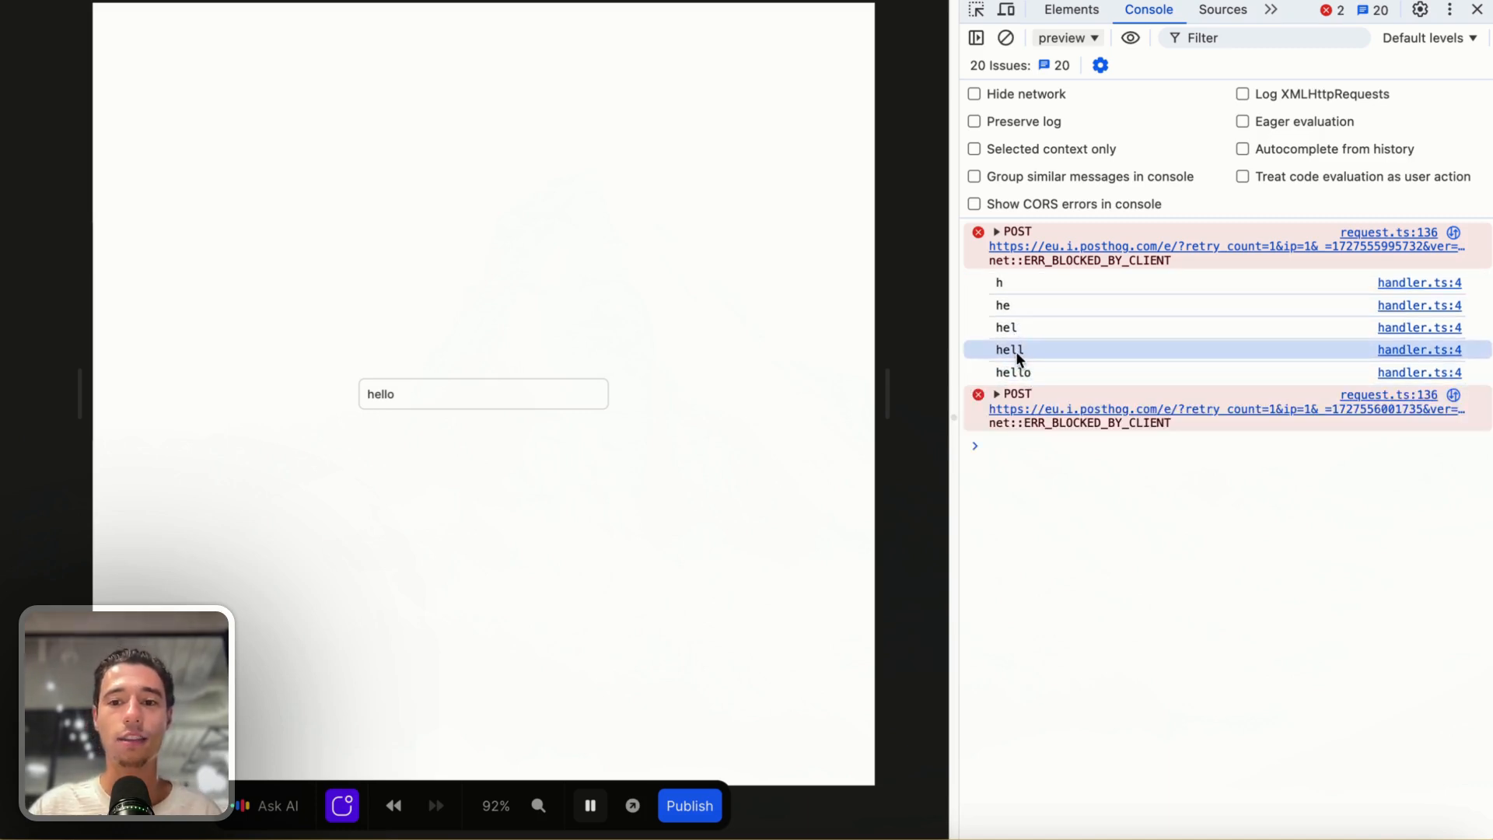
click(1015, 375)
click(1043, 331)
click(1035, 309)
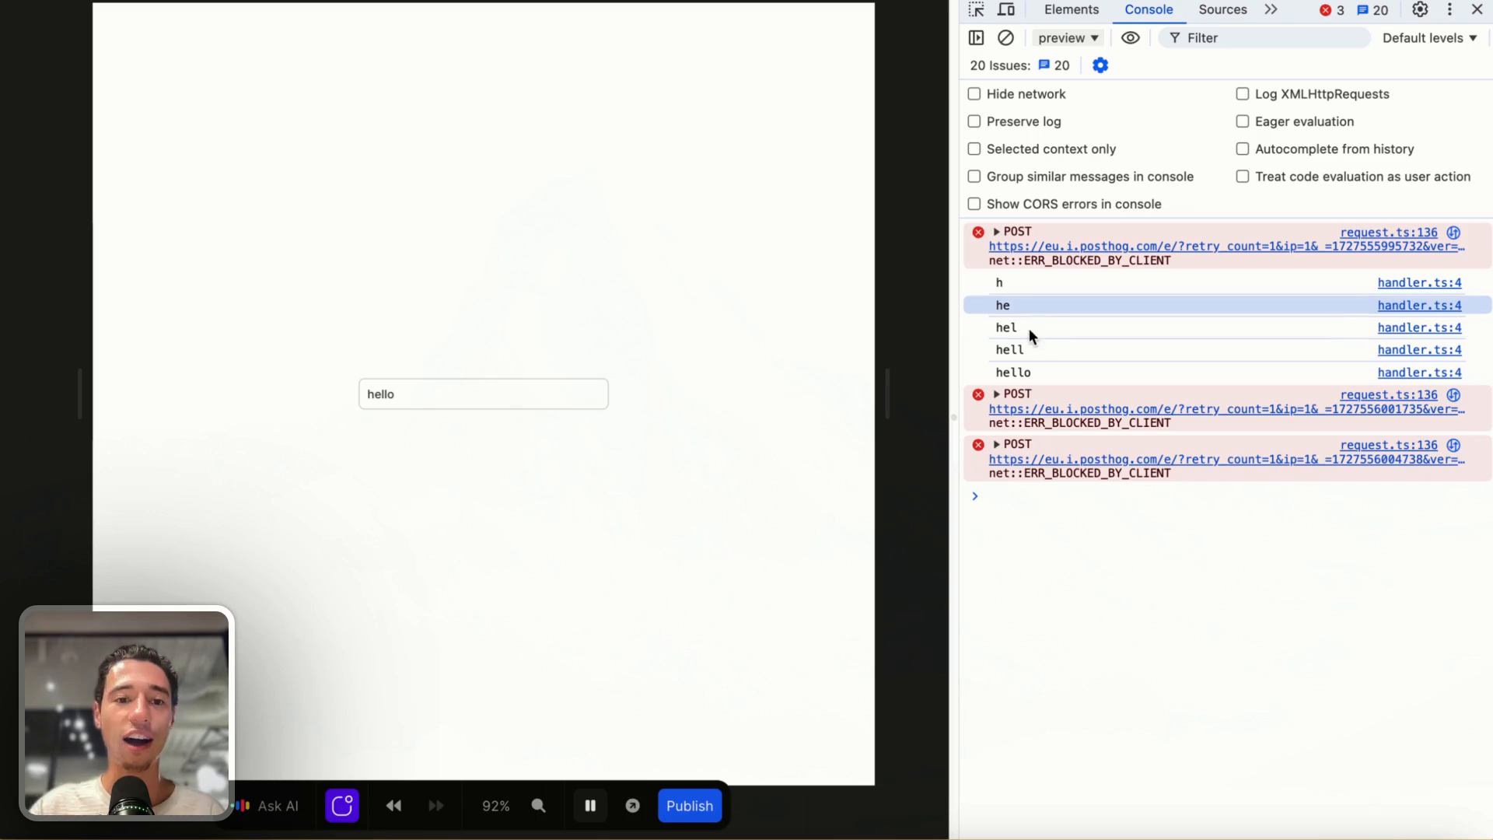
click(1029, 372)
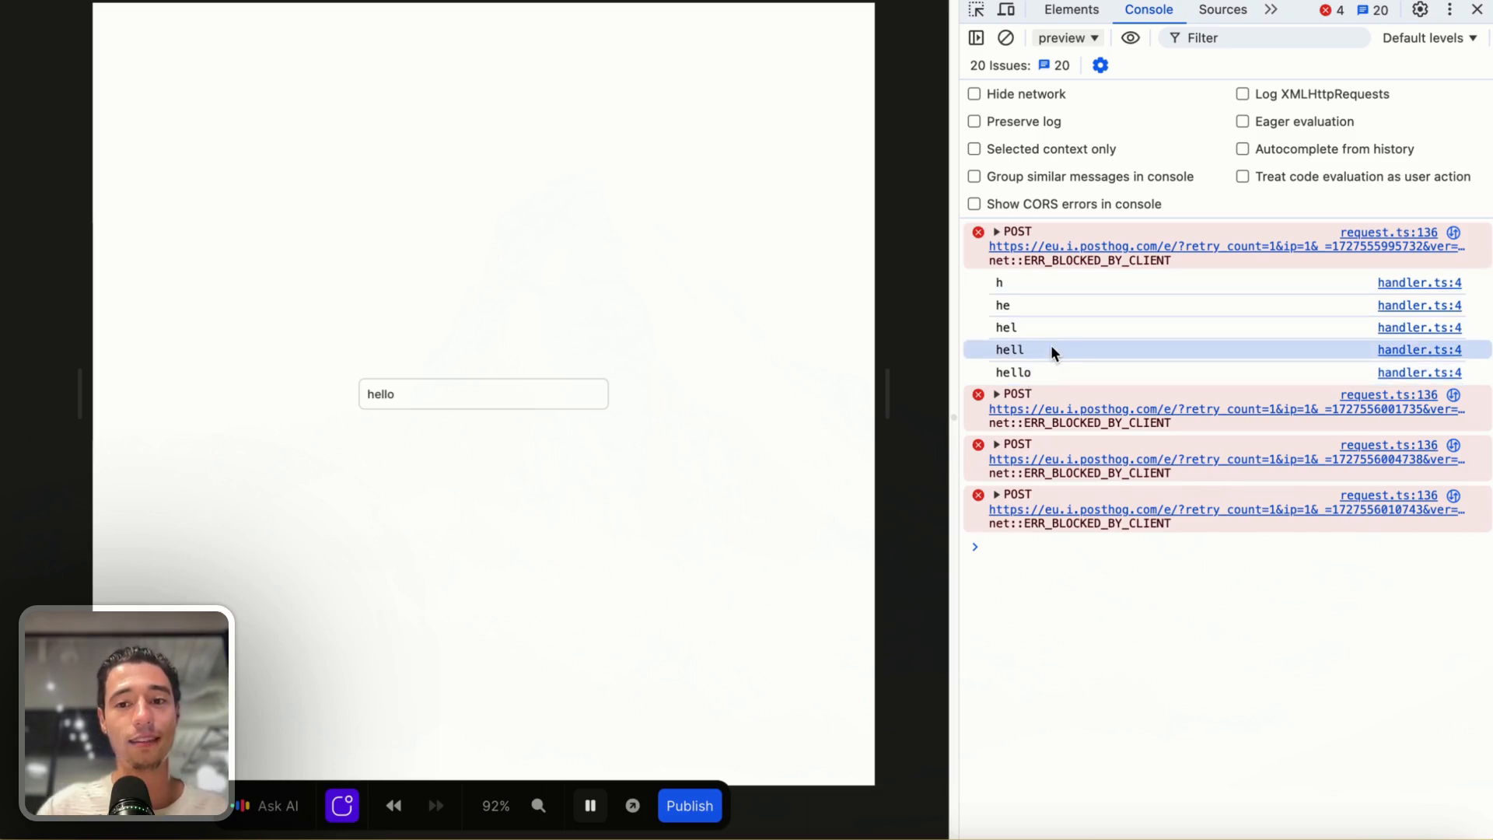
click(1475, 9)
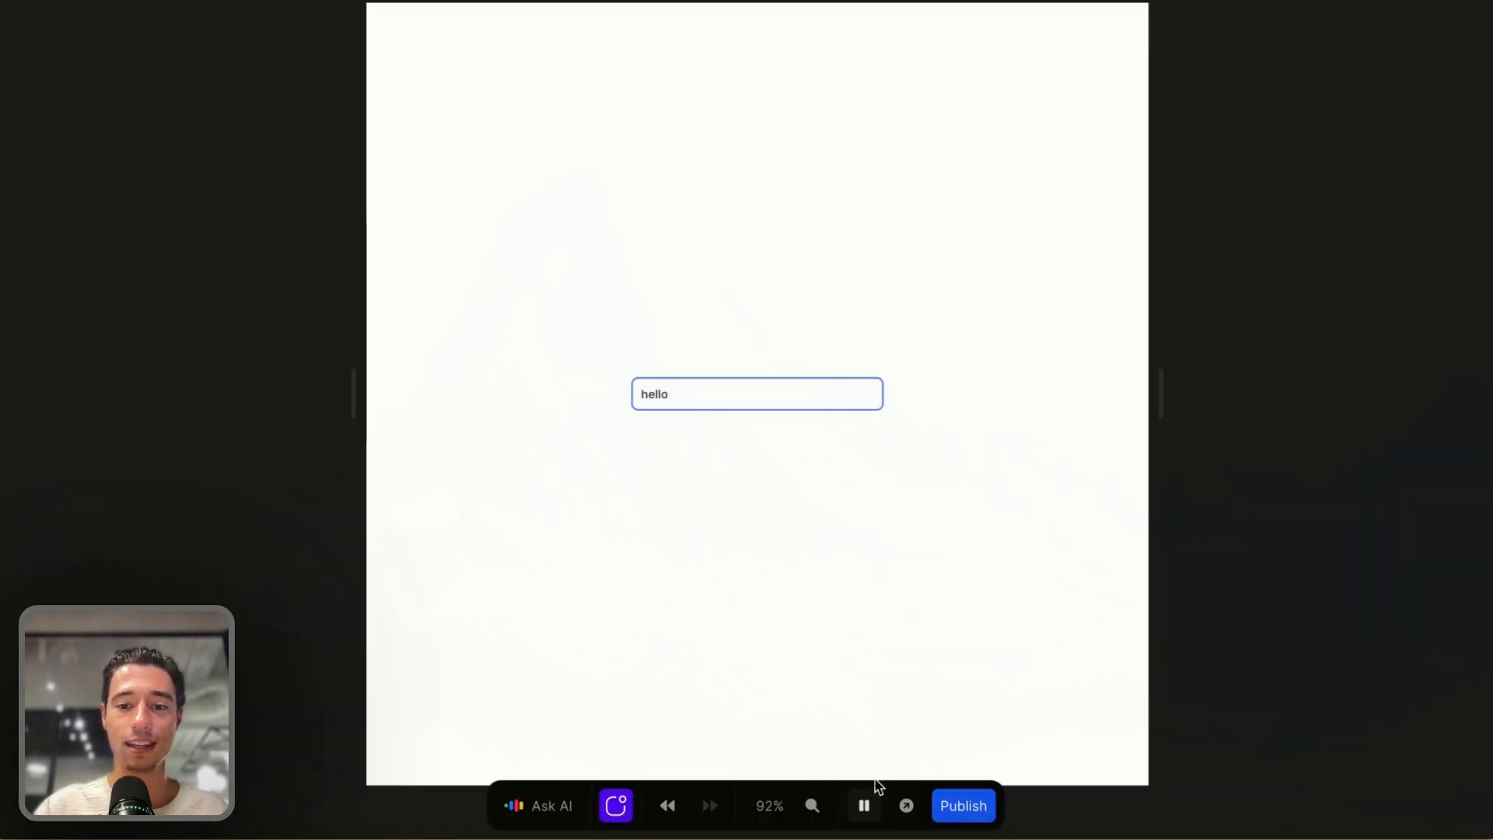
click(863, 806)
Review the Data formula of the Log To Console action and remove that action from the input element's input event
click(1306, 113)
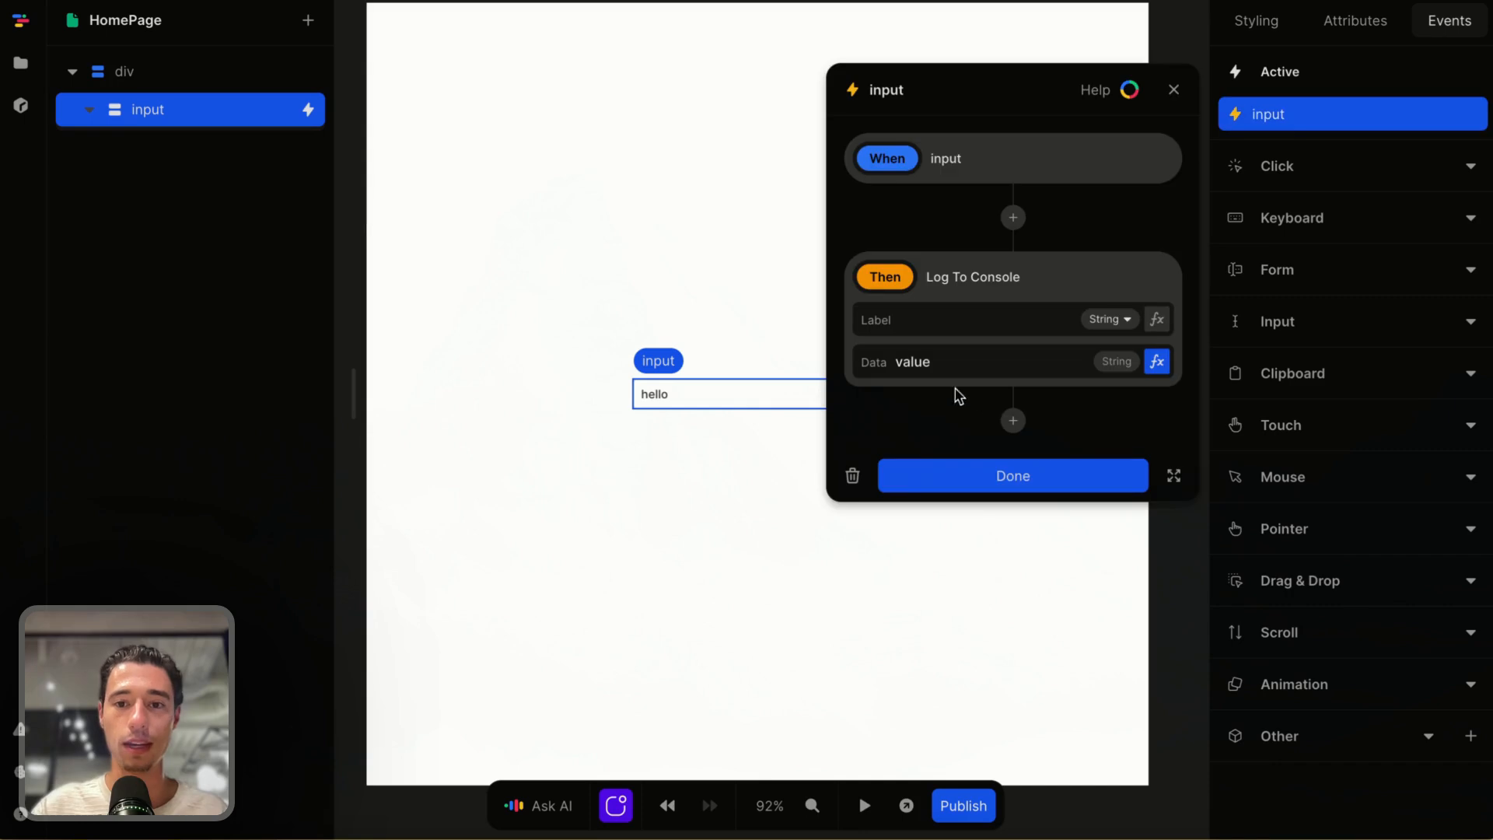
click(1155, 365)
click(644, 471)
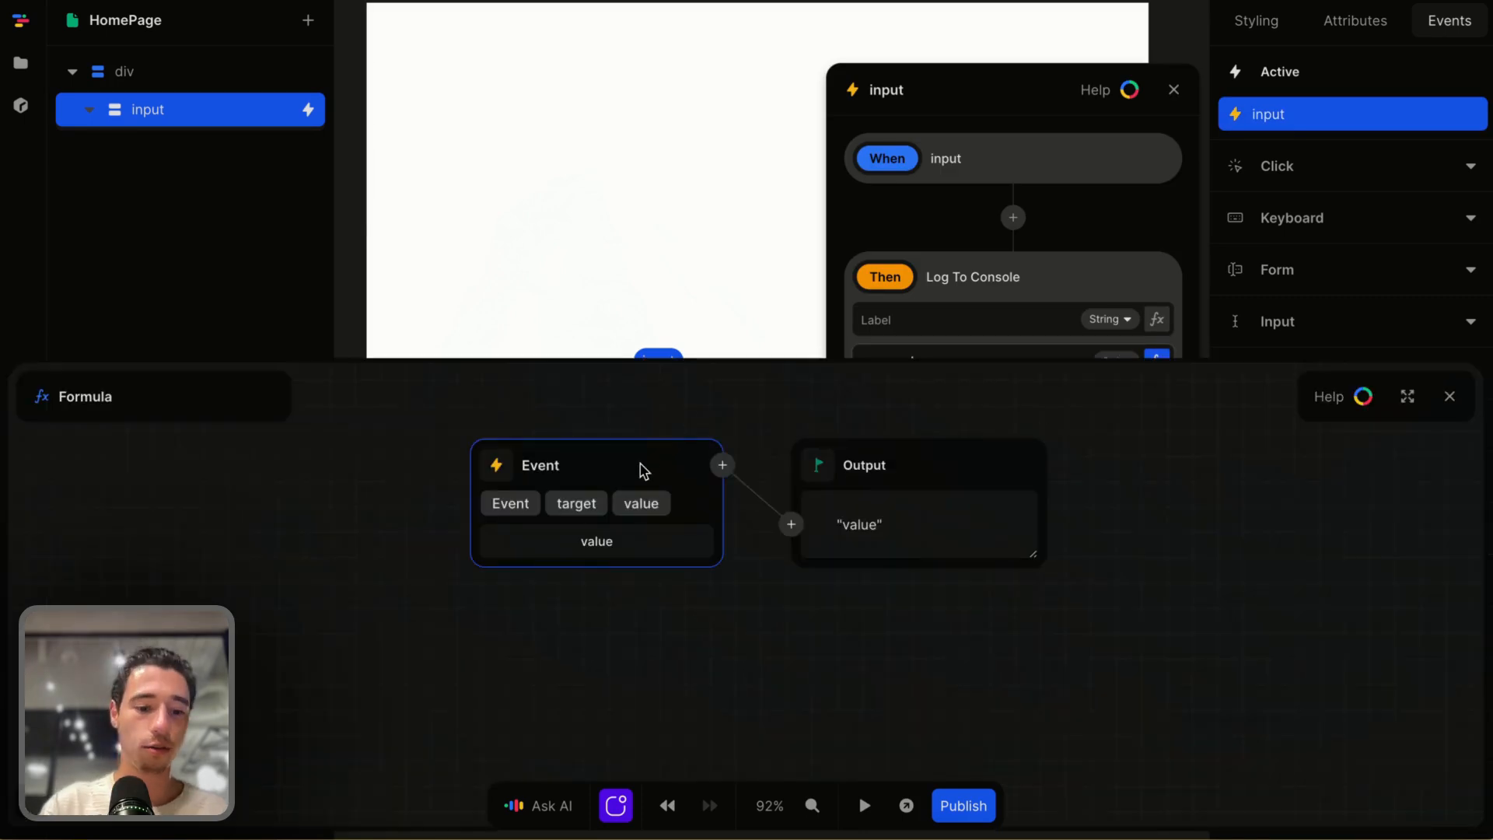
click(1451, 397)
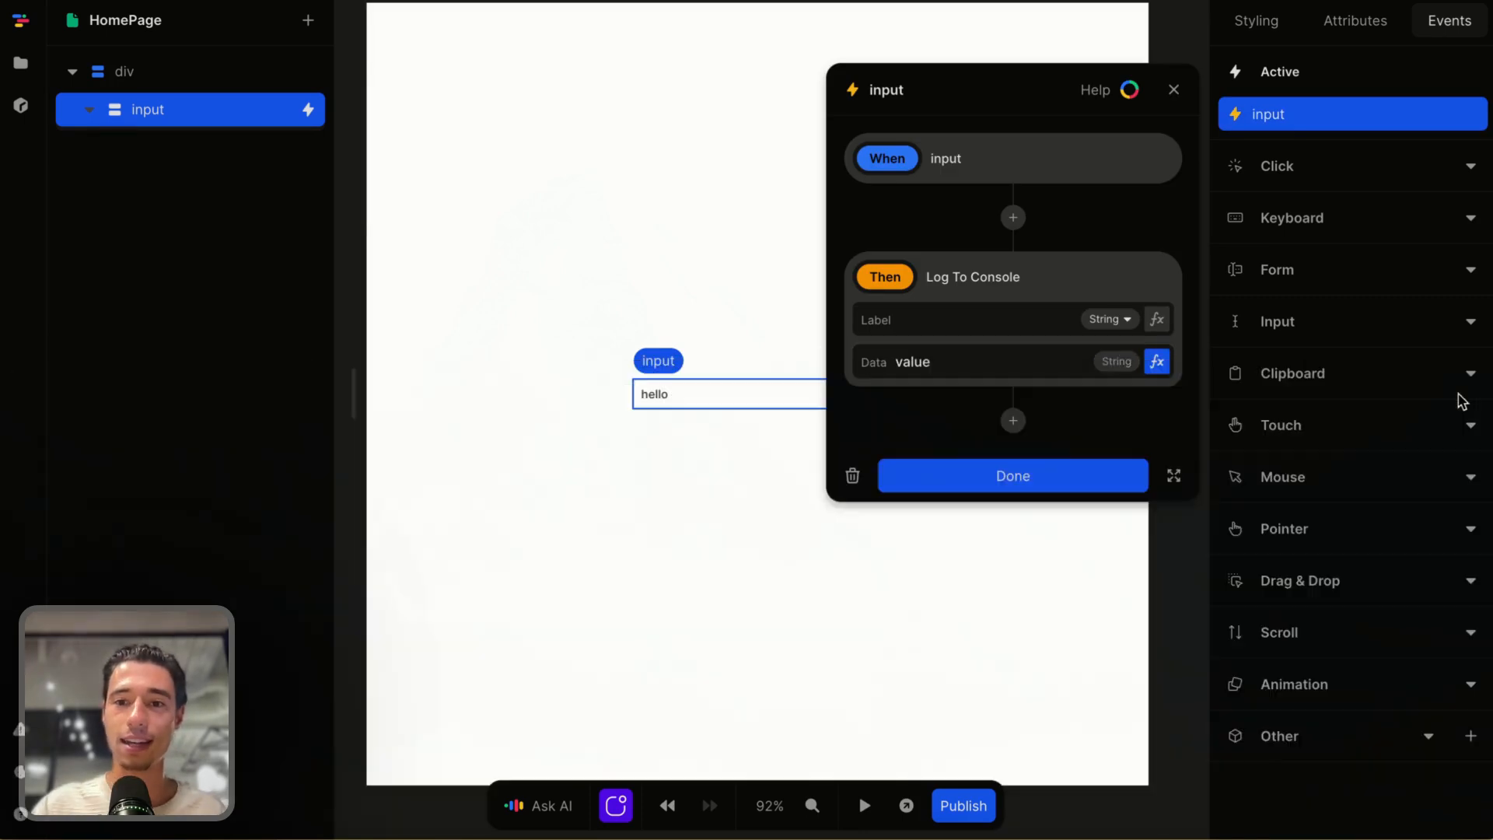
click(1030, 279)
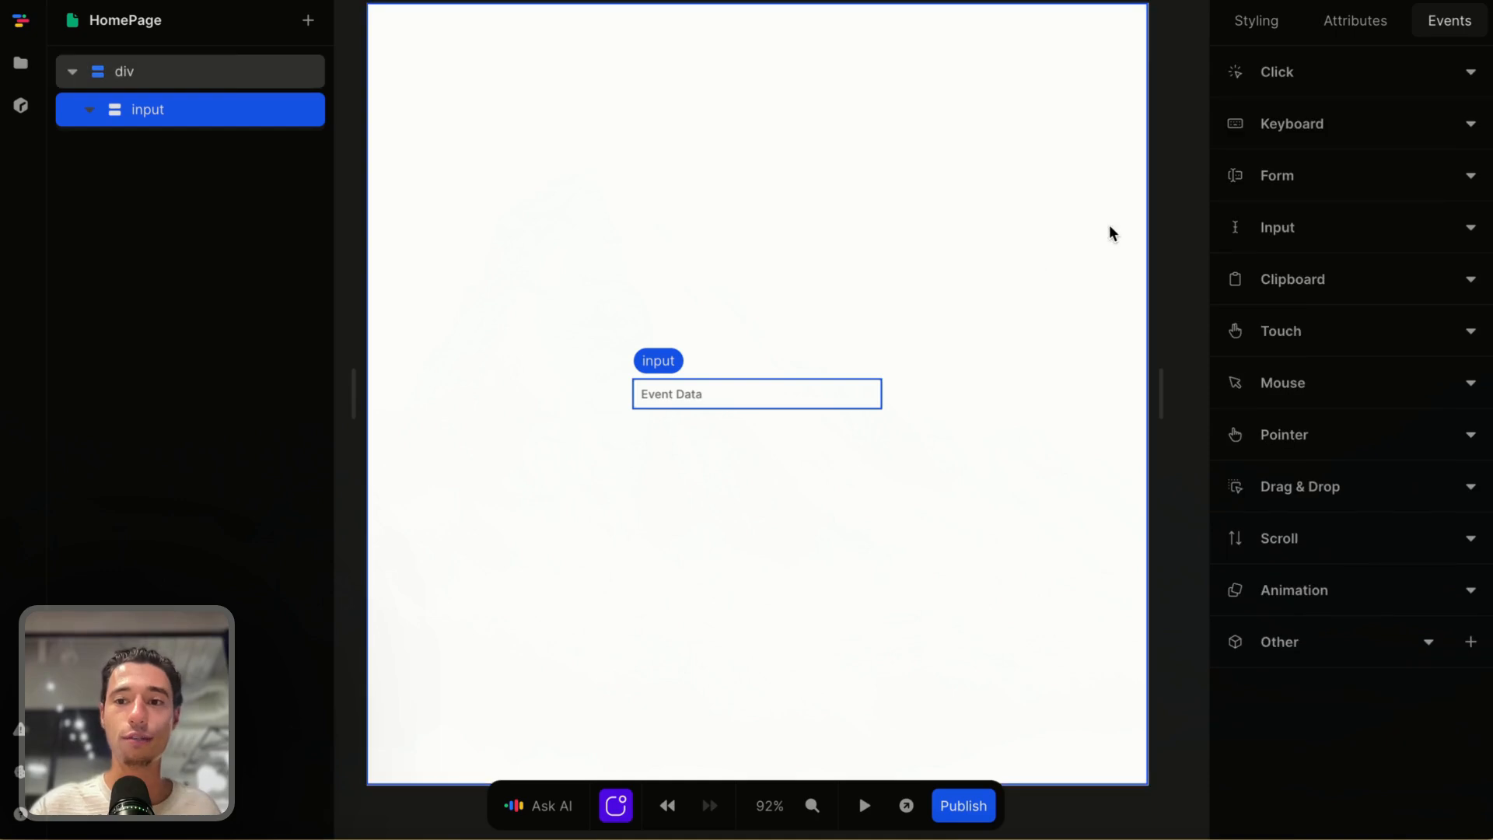
Create a page variable named "value" with an empty string as its initial value
click(1135, 176)
click(1471, 115)
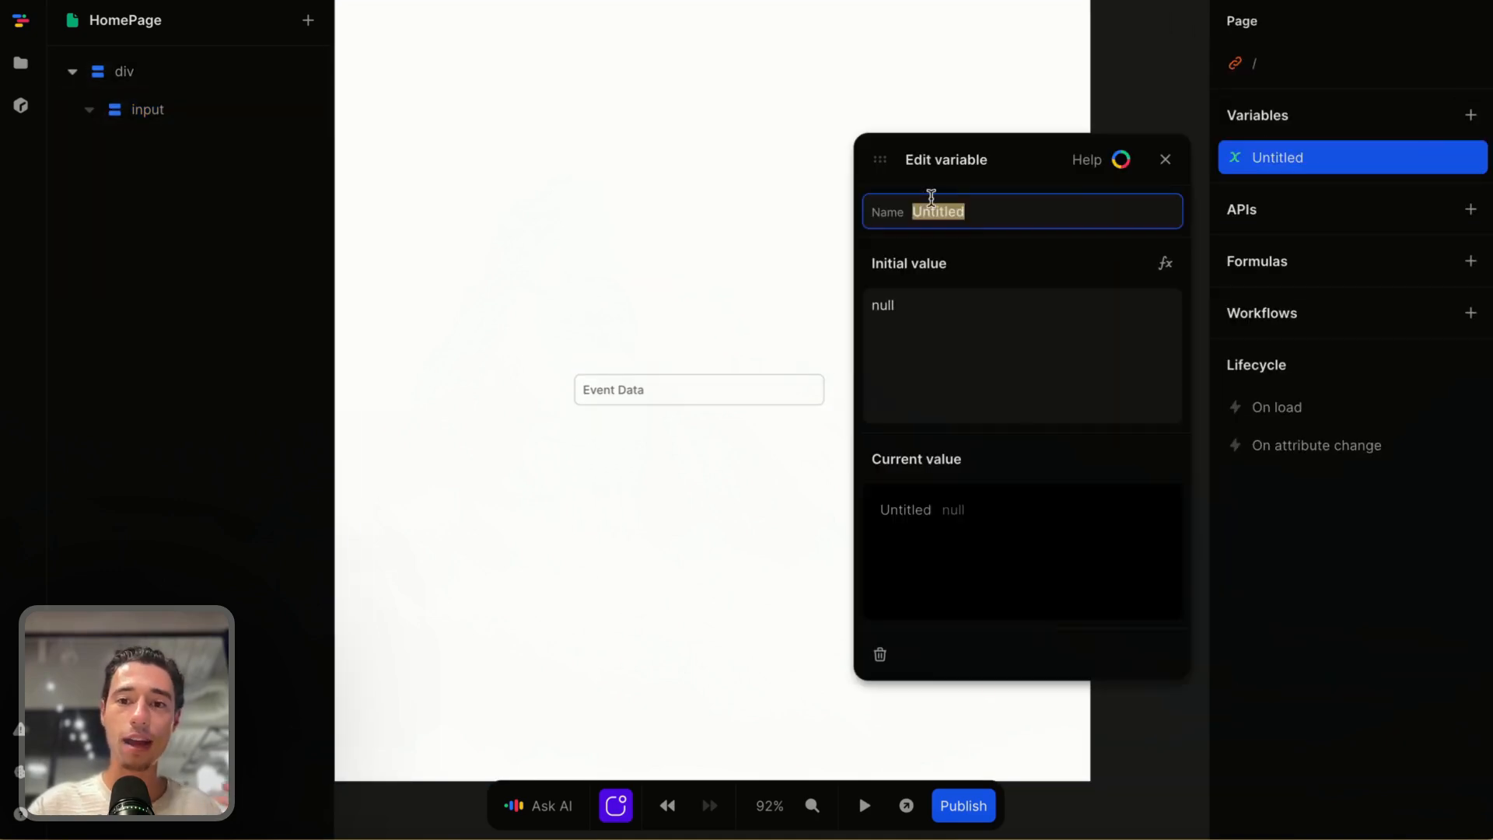
key(BackSpace)
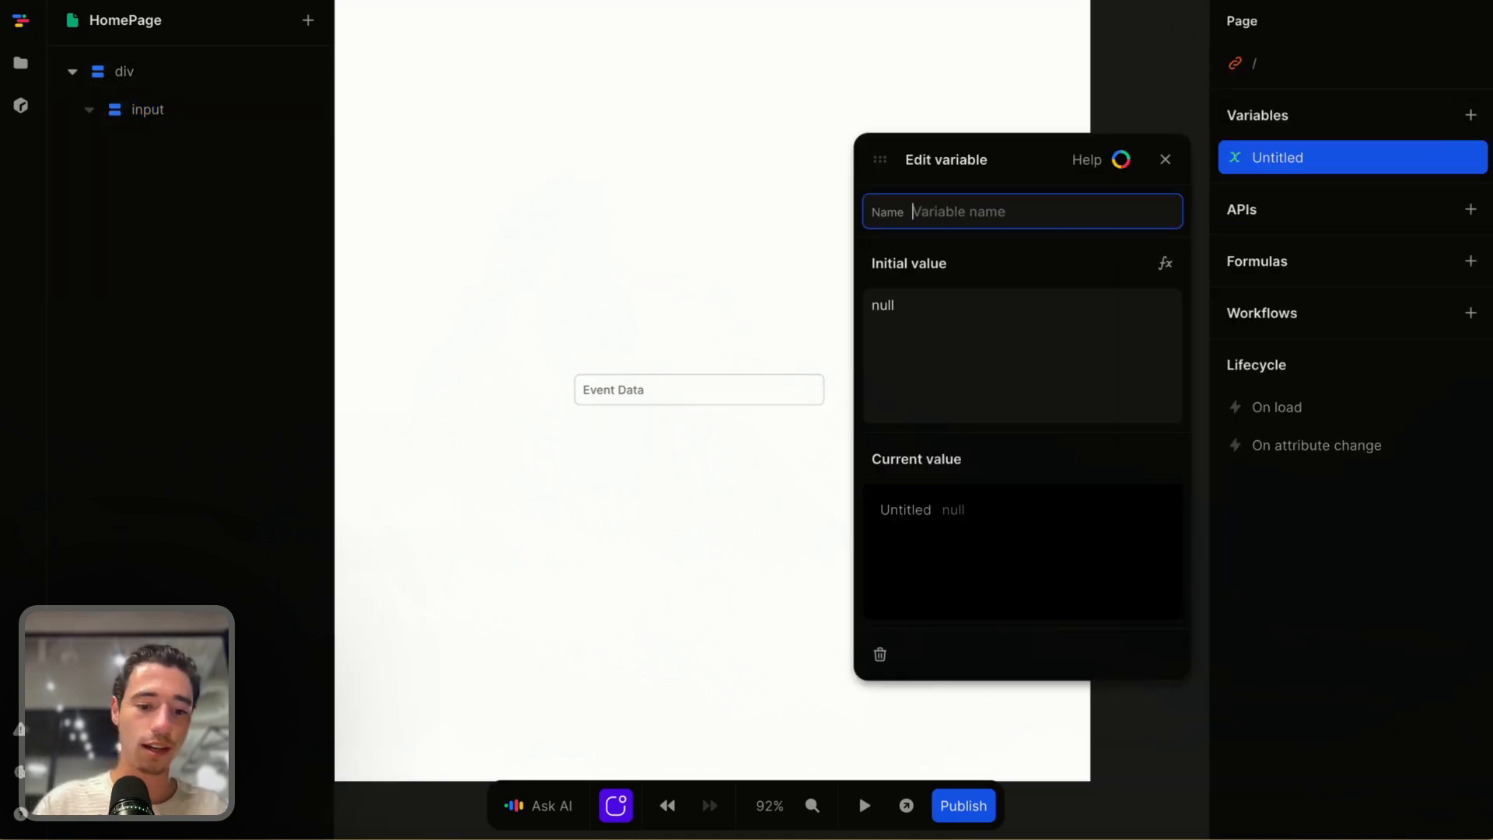
text(value)
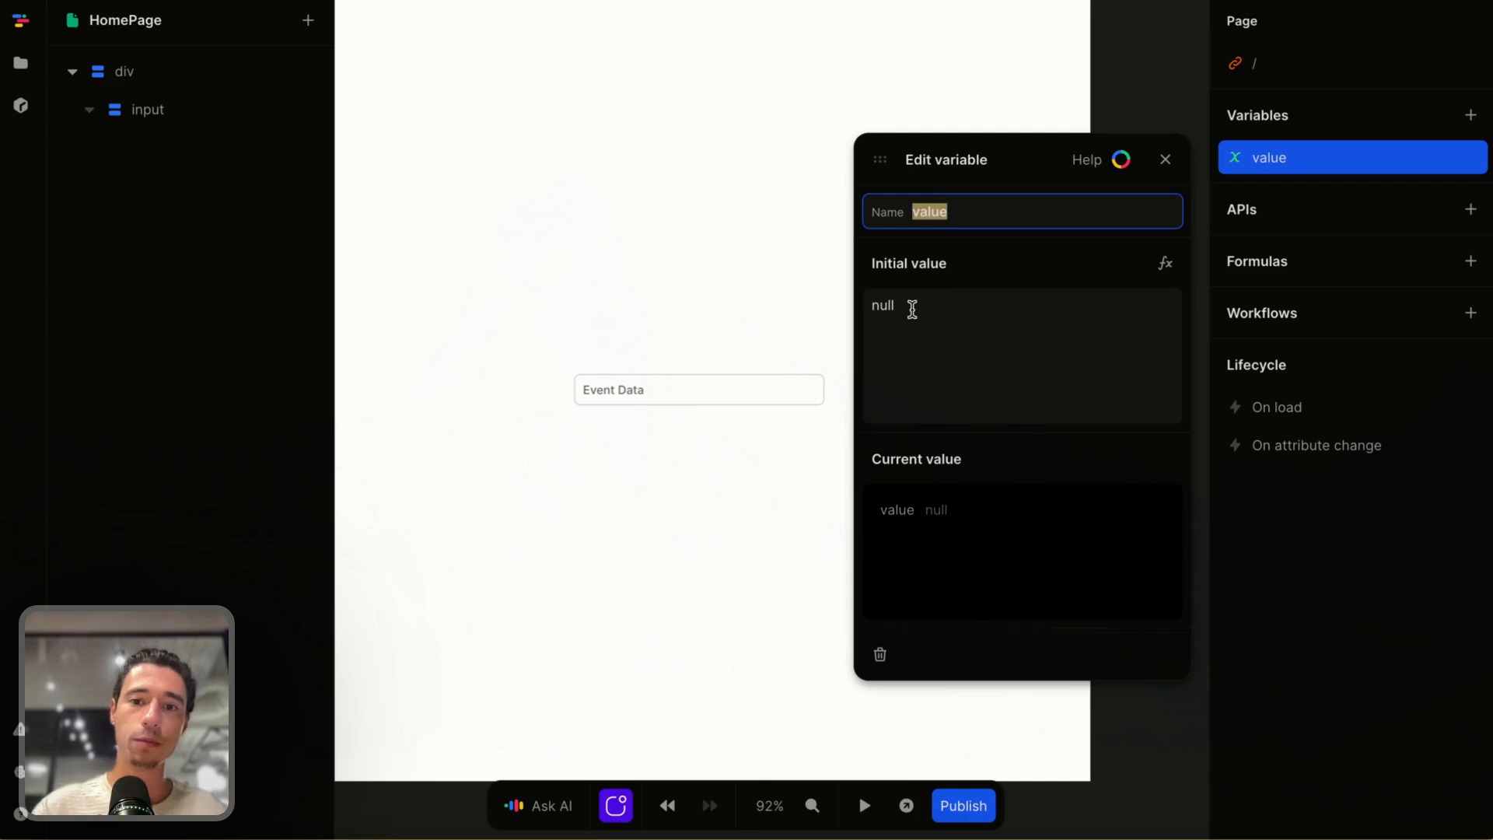
double_click(908, 308)
key(BackSpace)
click(998, 261)
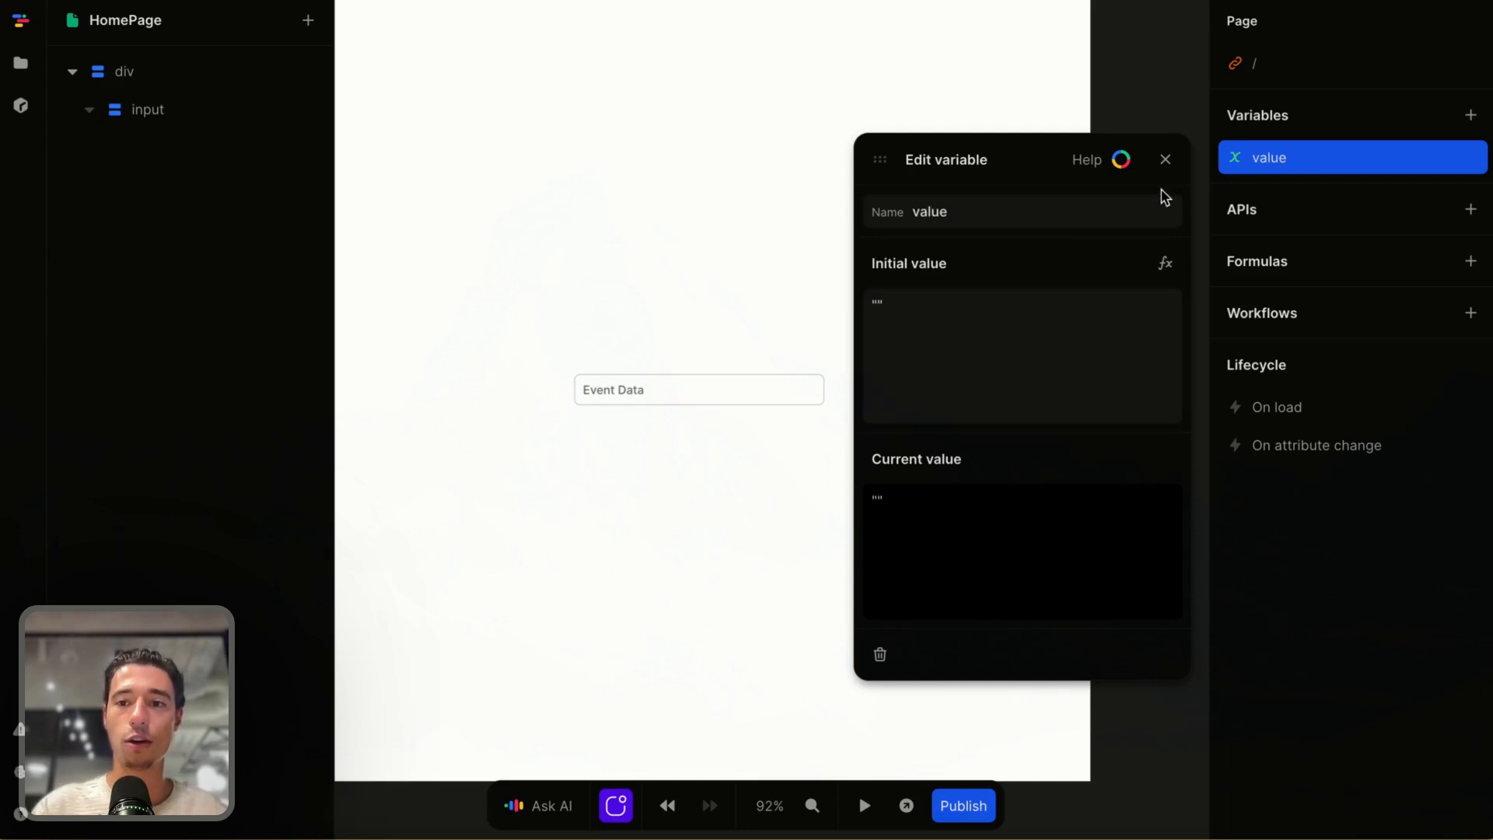
click(1165, 161)
Add a Heading 3 element inside the page's div
click(498, 204)
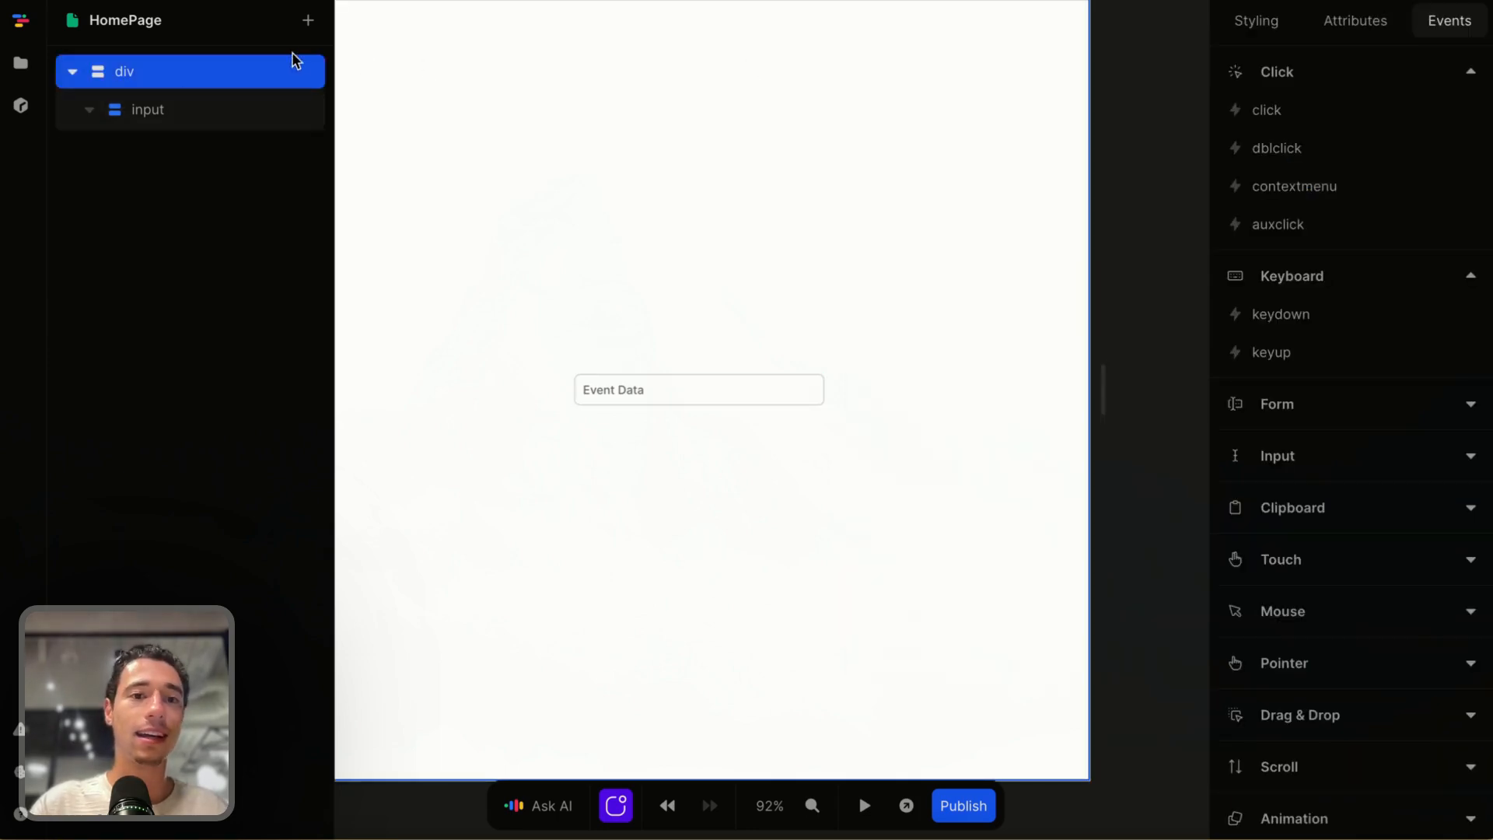
click(308, 21)
text(he)
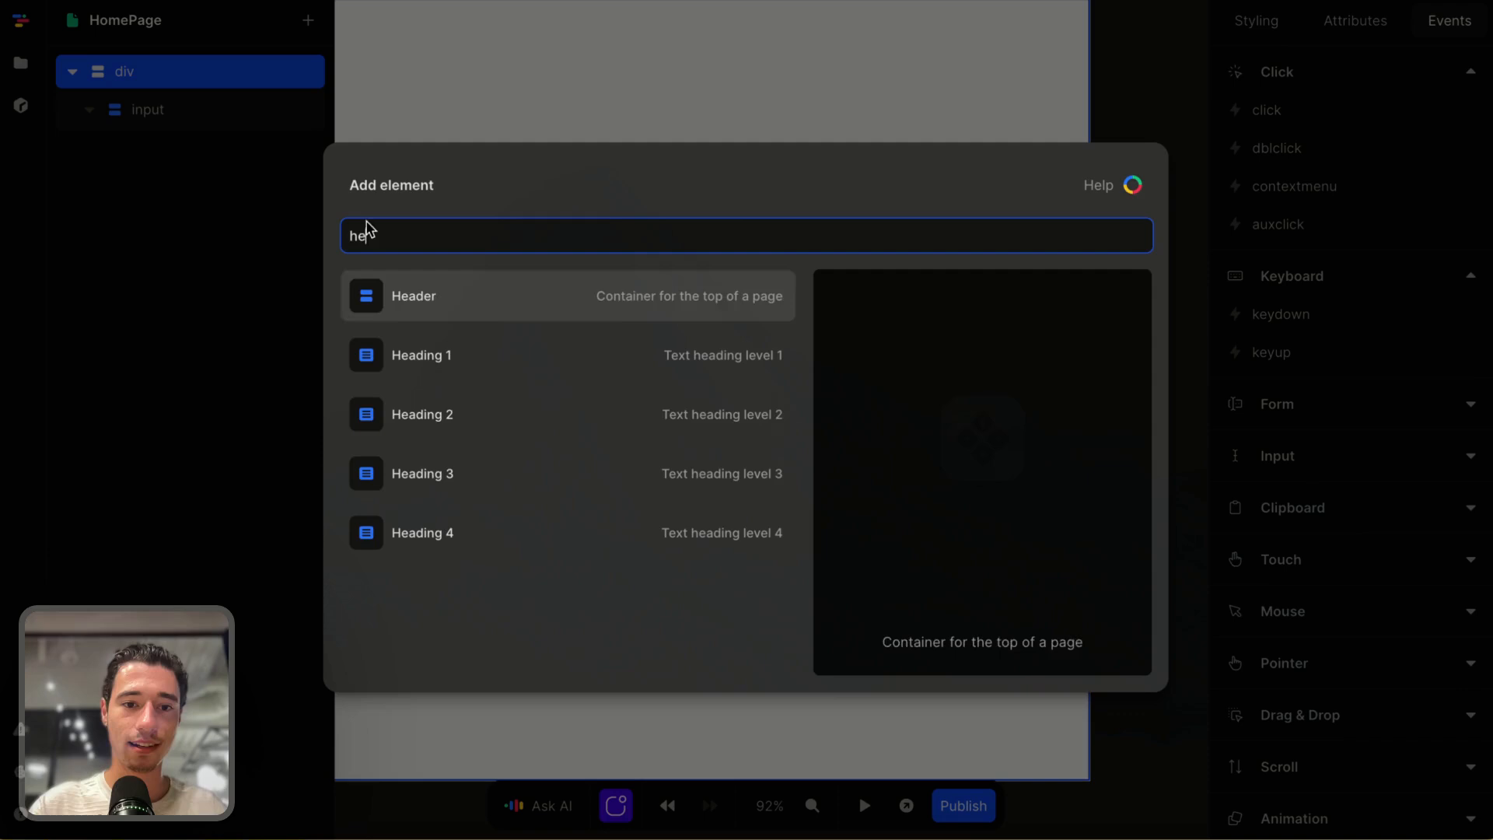
click(397, 474)
Bind the heading's text to the value variable with a formula
double_click(699, 406)
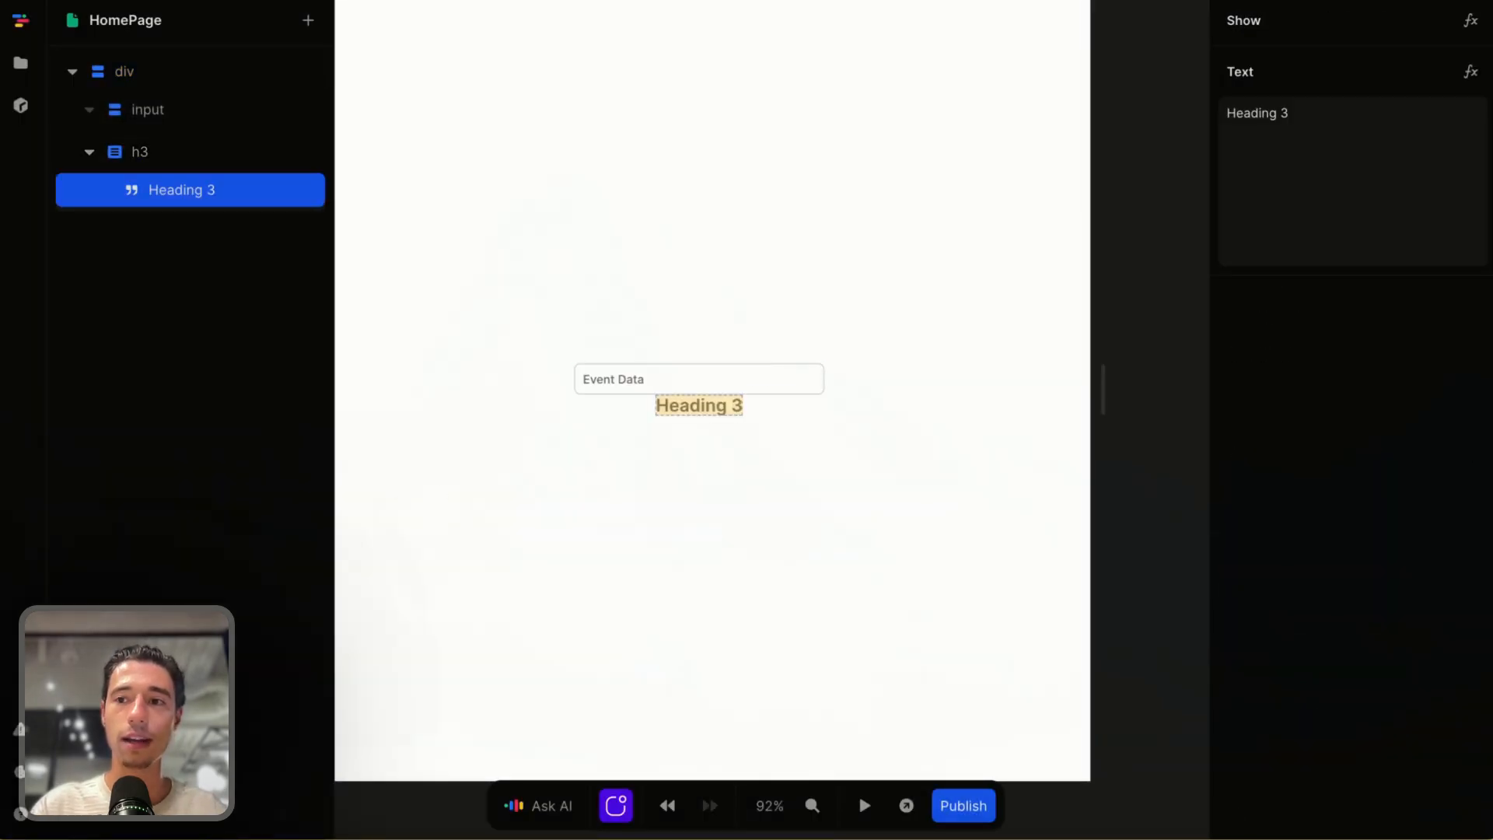
click(1470, 71)
click(496, 473)
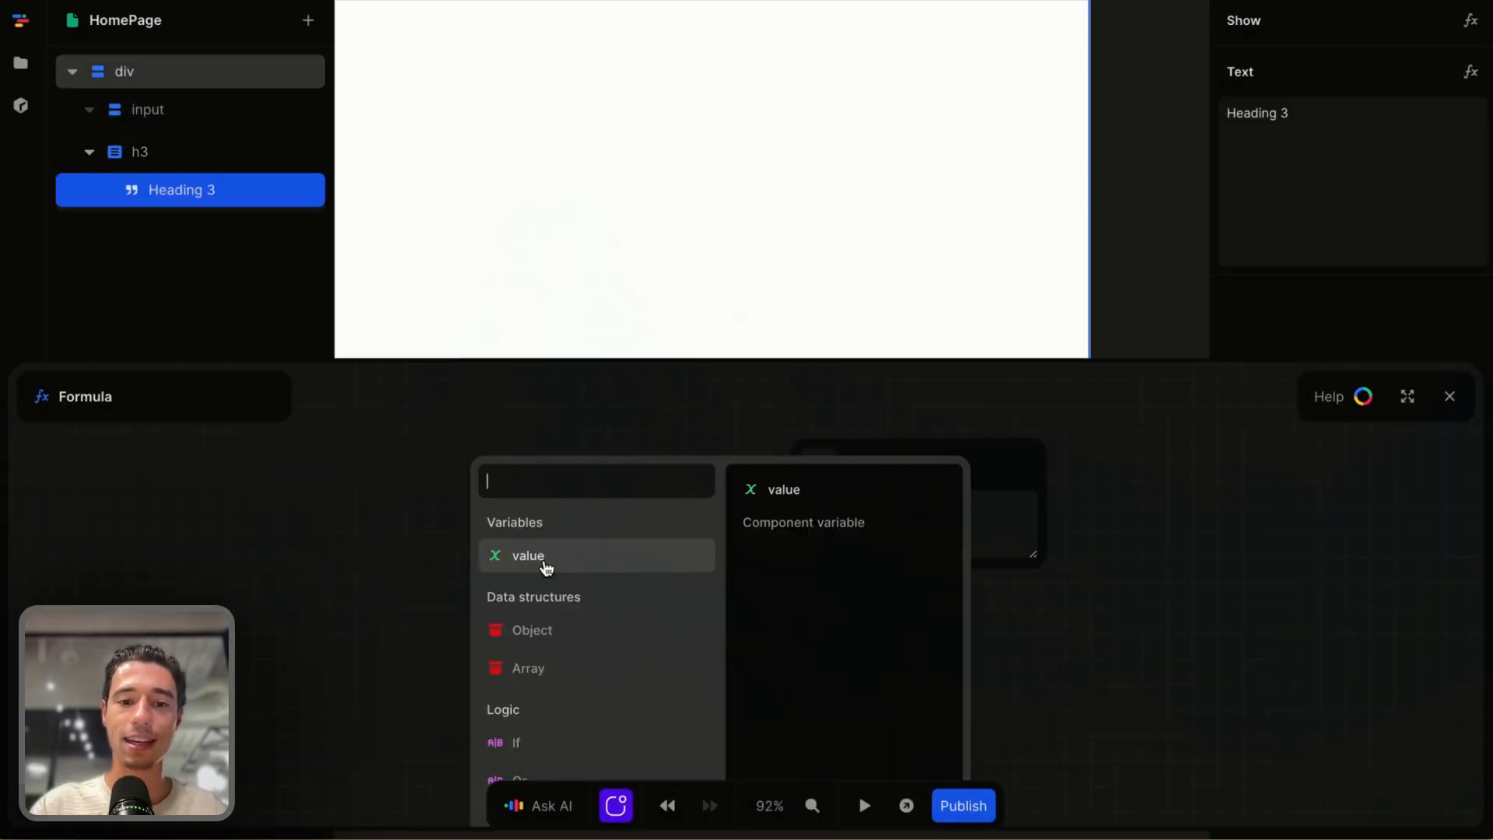
click(545, 565)
click(1444, 408)
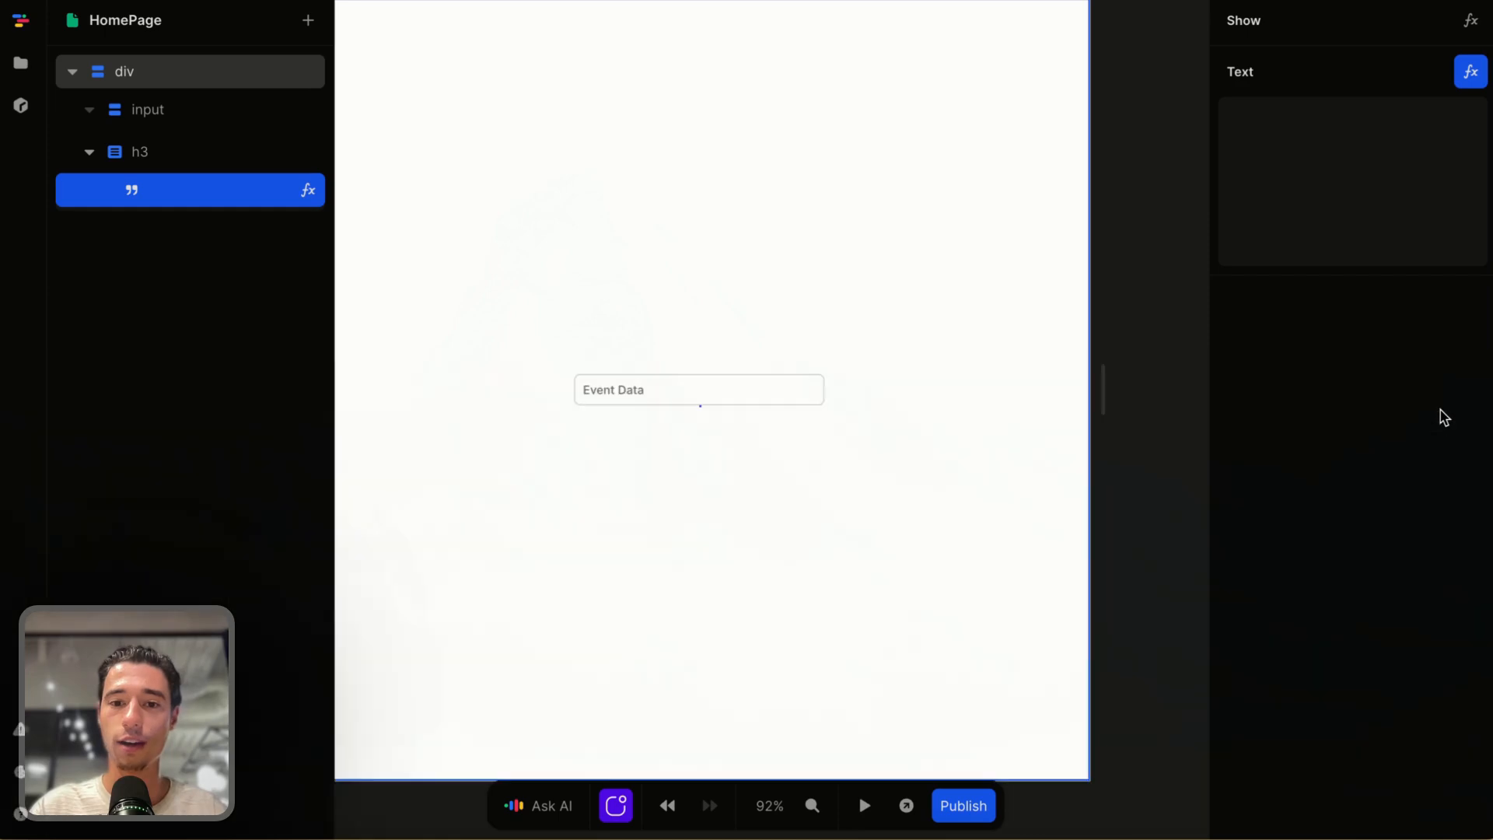
Set the gap between the div's child elements to 1rem
click(925, 357)
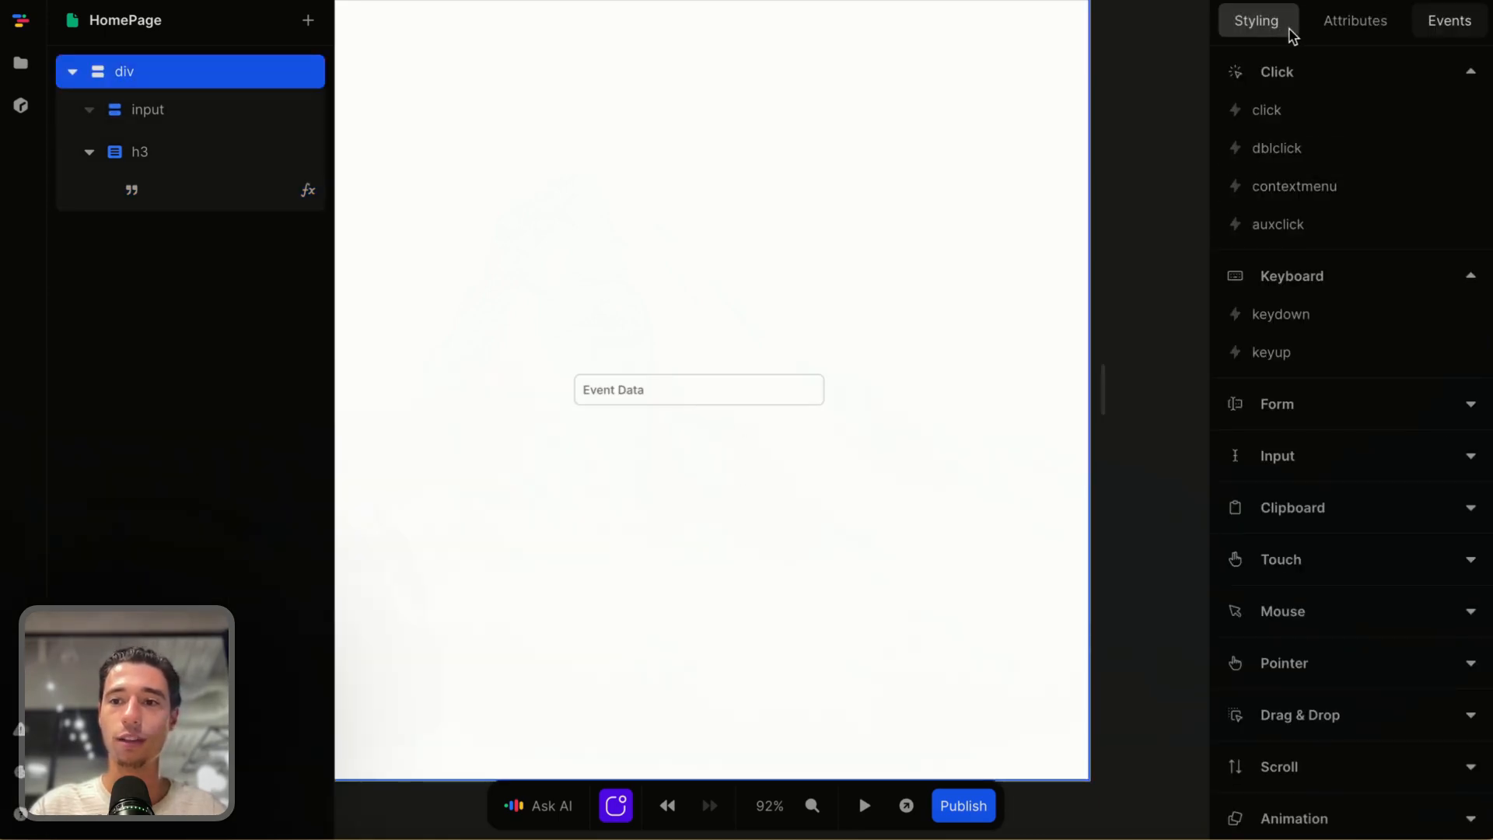
click(1254, 23)
scroll(1265, 698, down, 1)
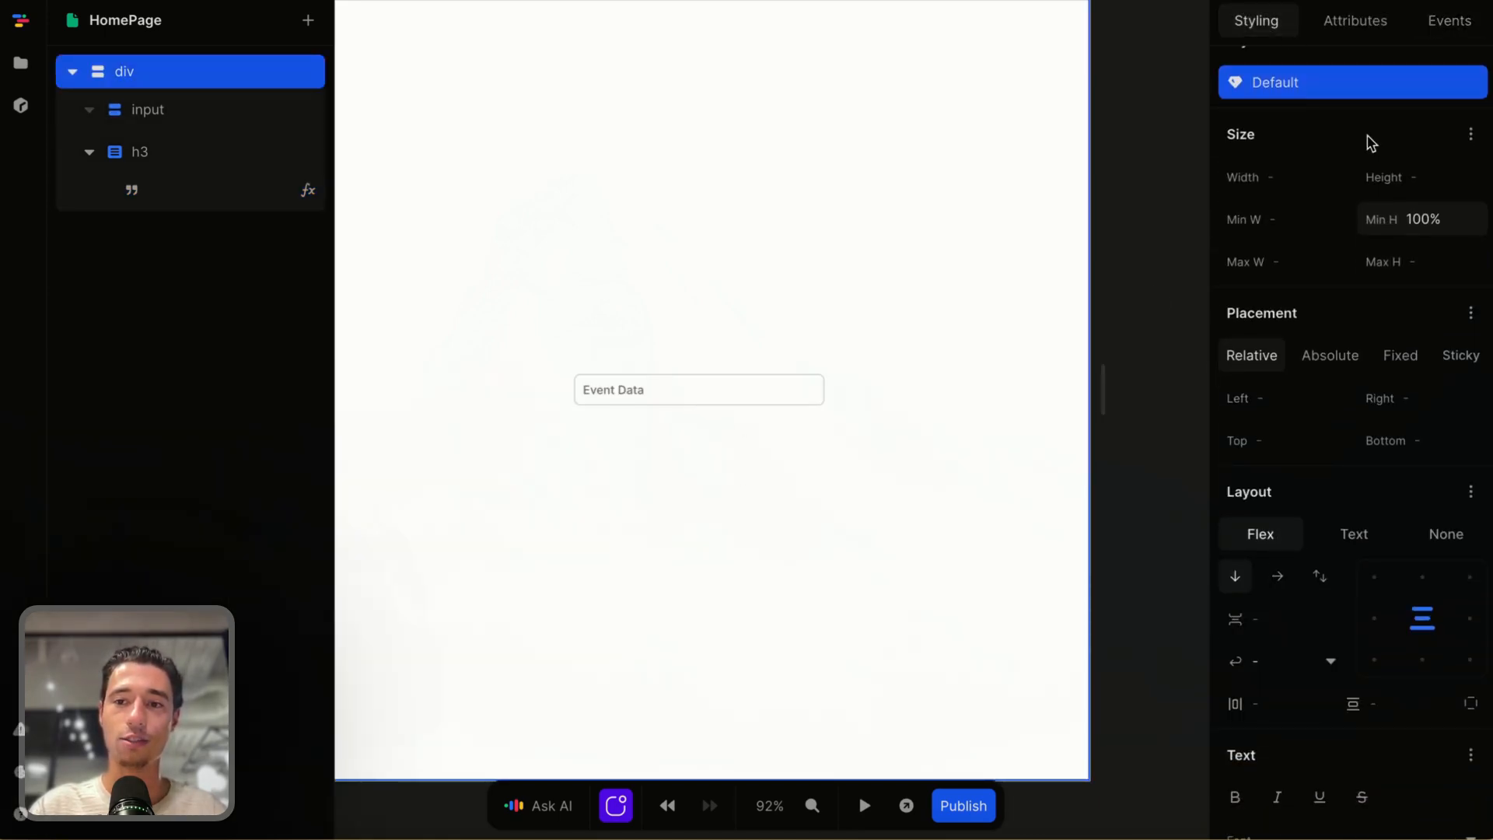
scroll(1246, 583, down, 1)
click(1283, 603)
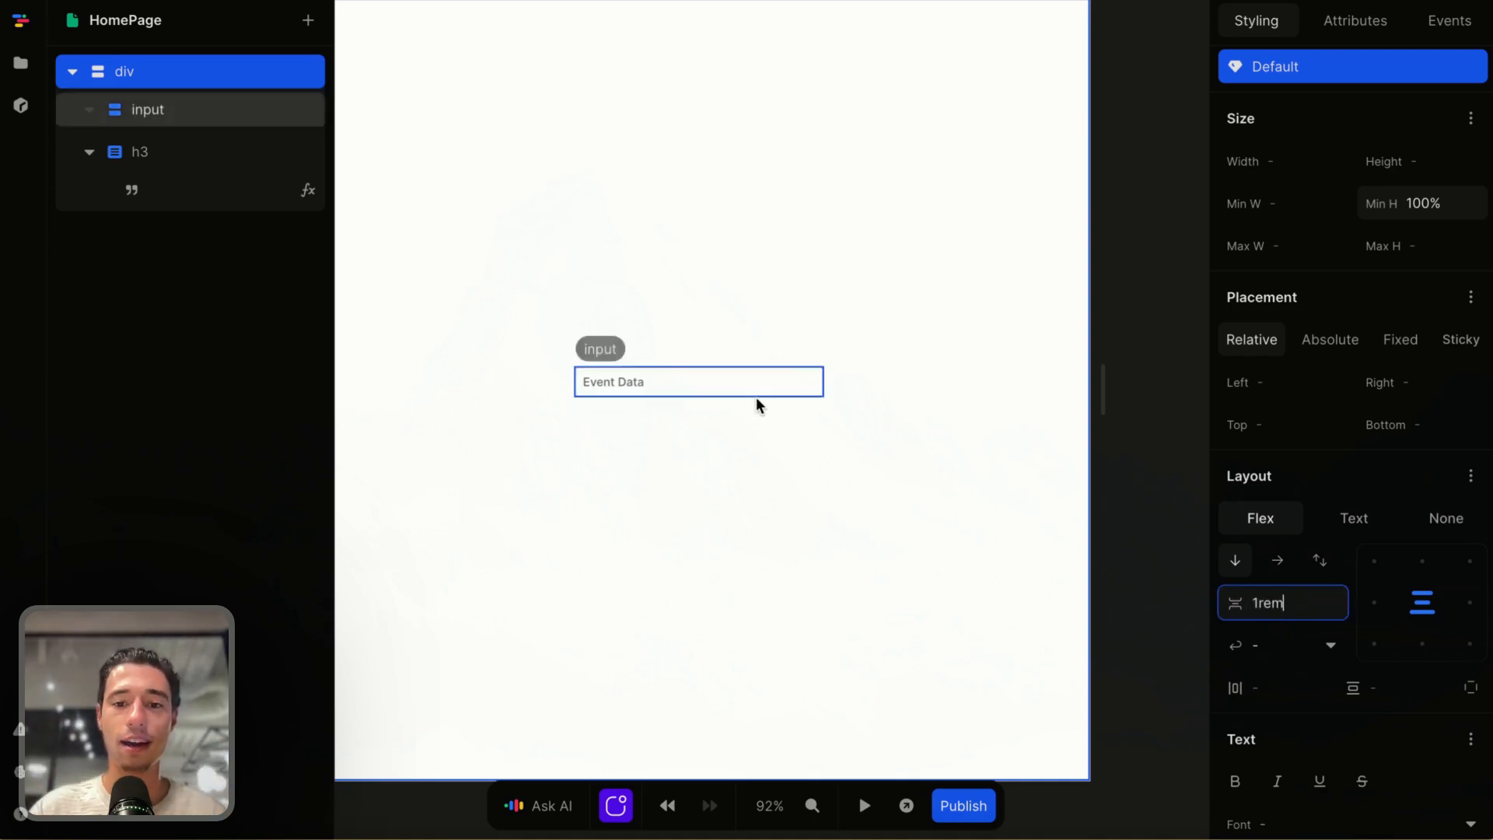
Preview the page, enter "hello" in the input field to test the heading, and leave the preview
click(862, 801)
click(646, 381)
text(hello)
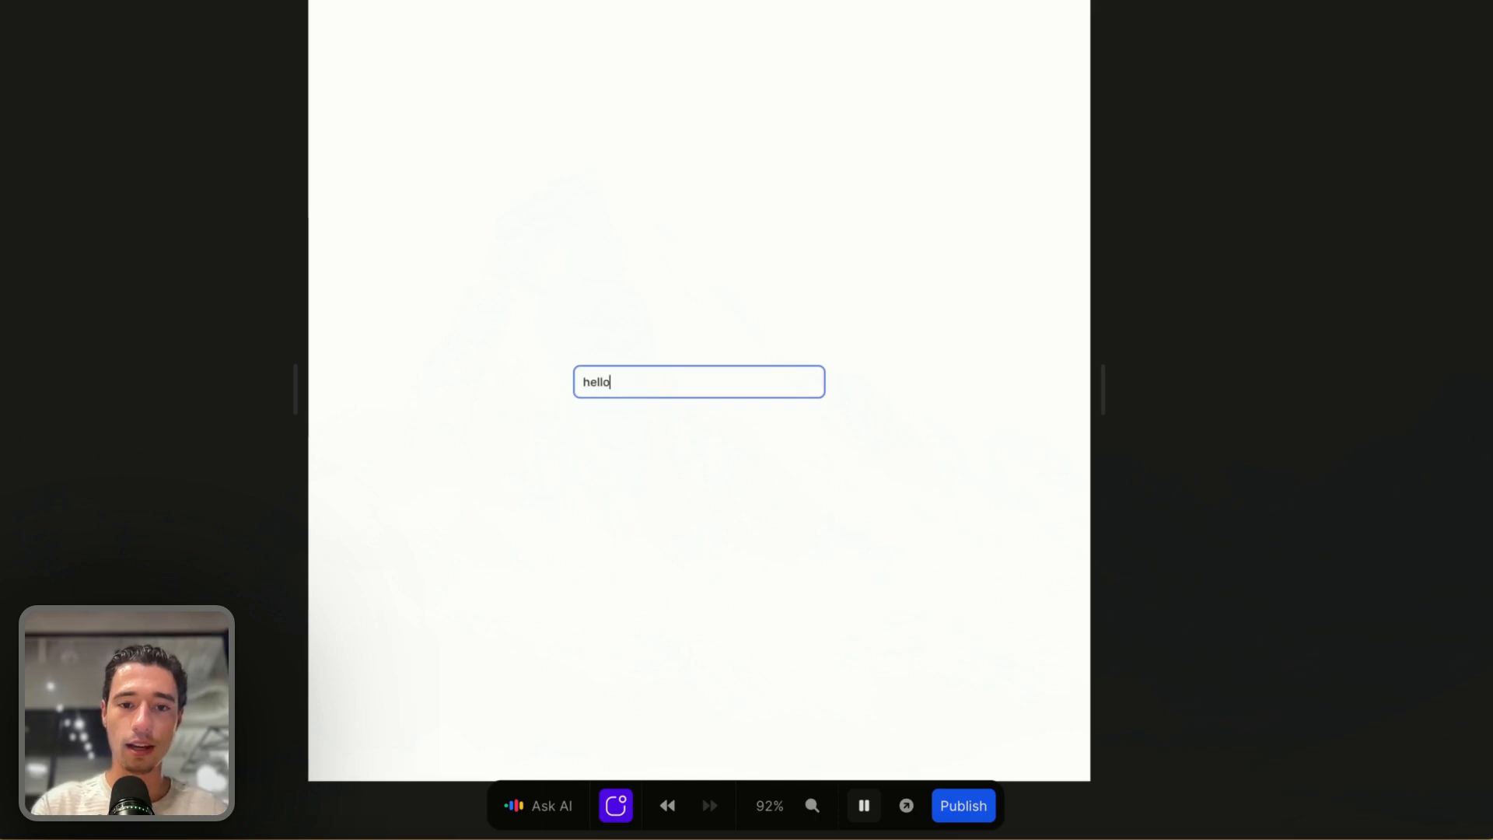
click(723, 570)
click(863, 805)
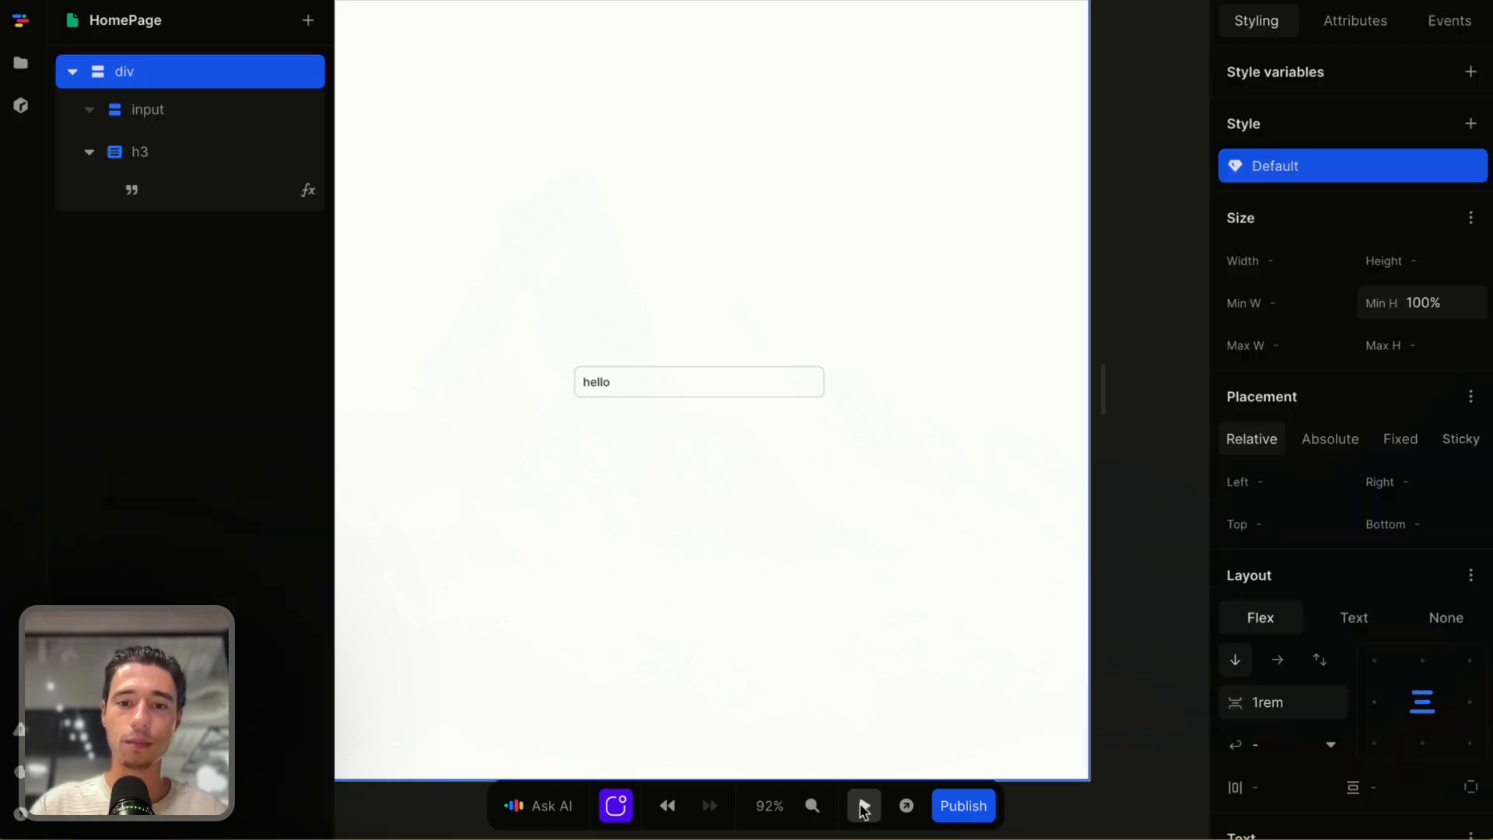
Check the current value of the page's value variable and close its settings
click(1141, 184)
click(1269, 156)
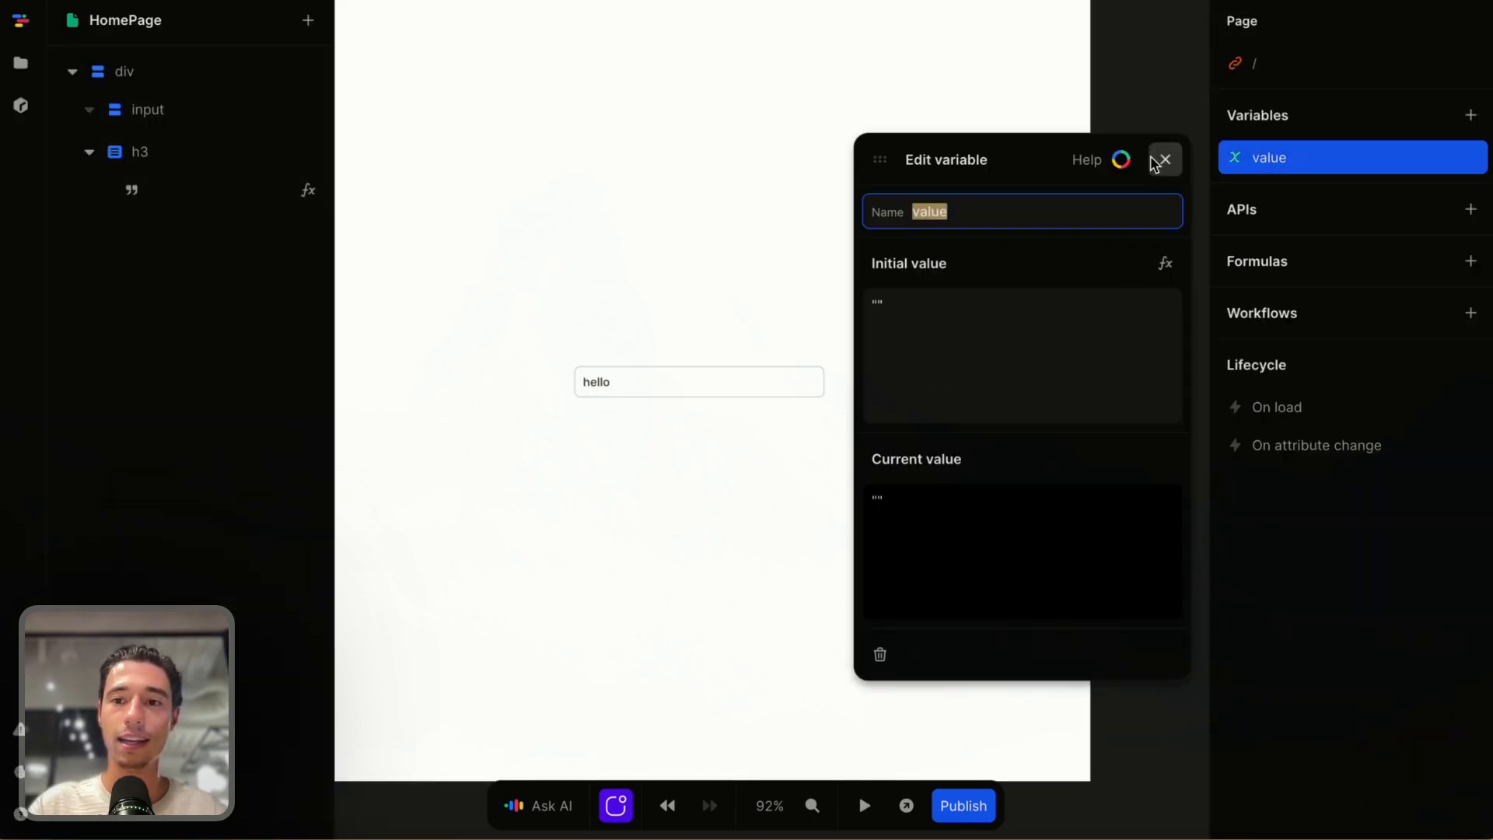
click(1165, 158)
Give the input element an input event workflow with a Set: value action
click(675, 386)
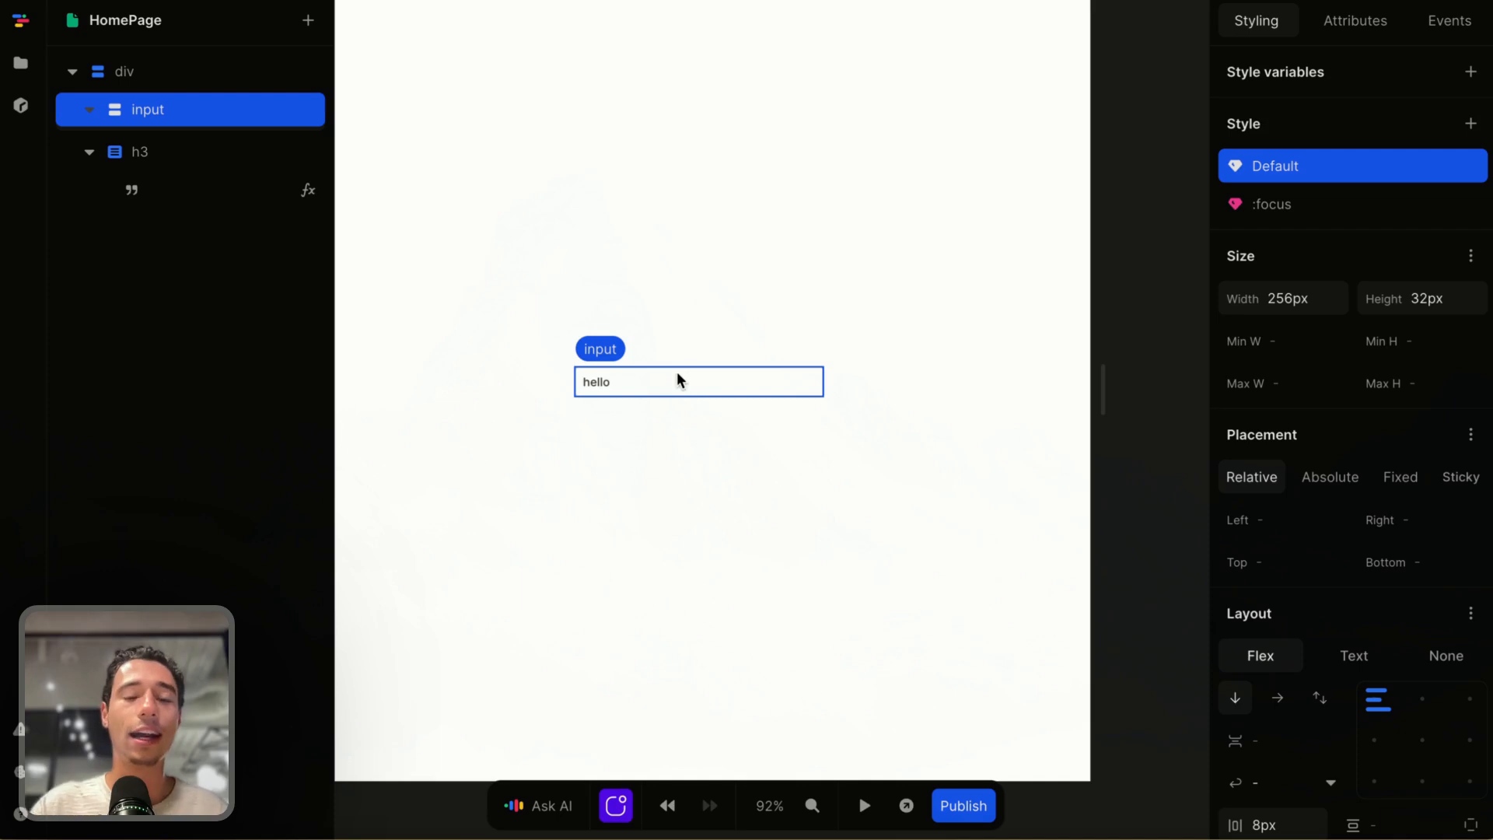
click(1450, 21)
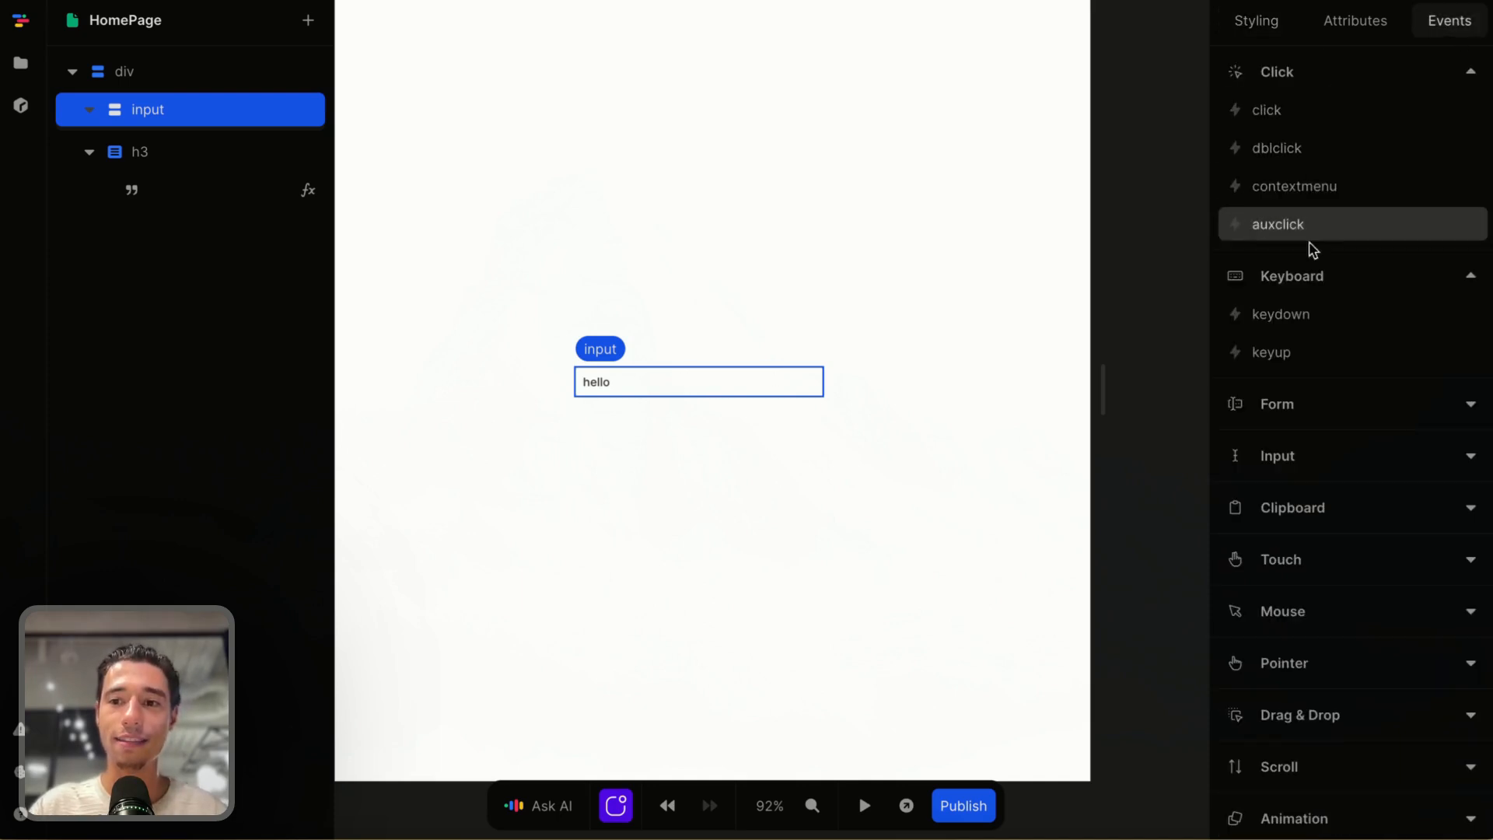
click(1291, 458)
scroll(1286, 486, down, 1)
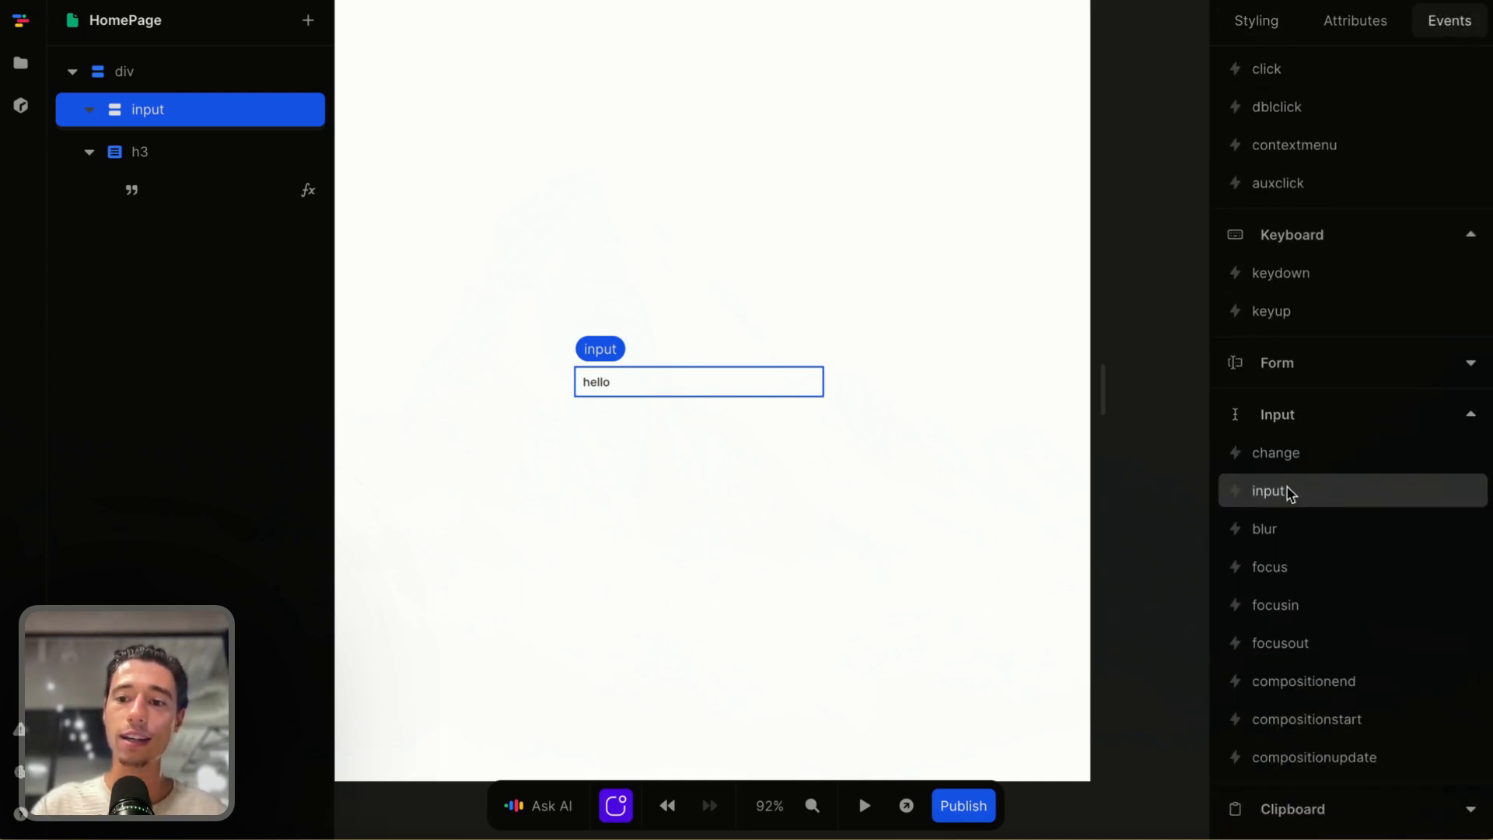
click(1285, 493)
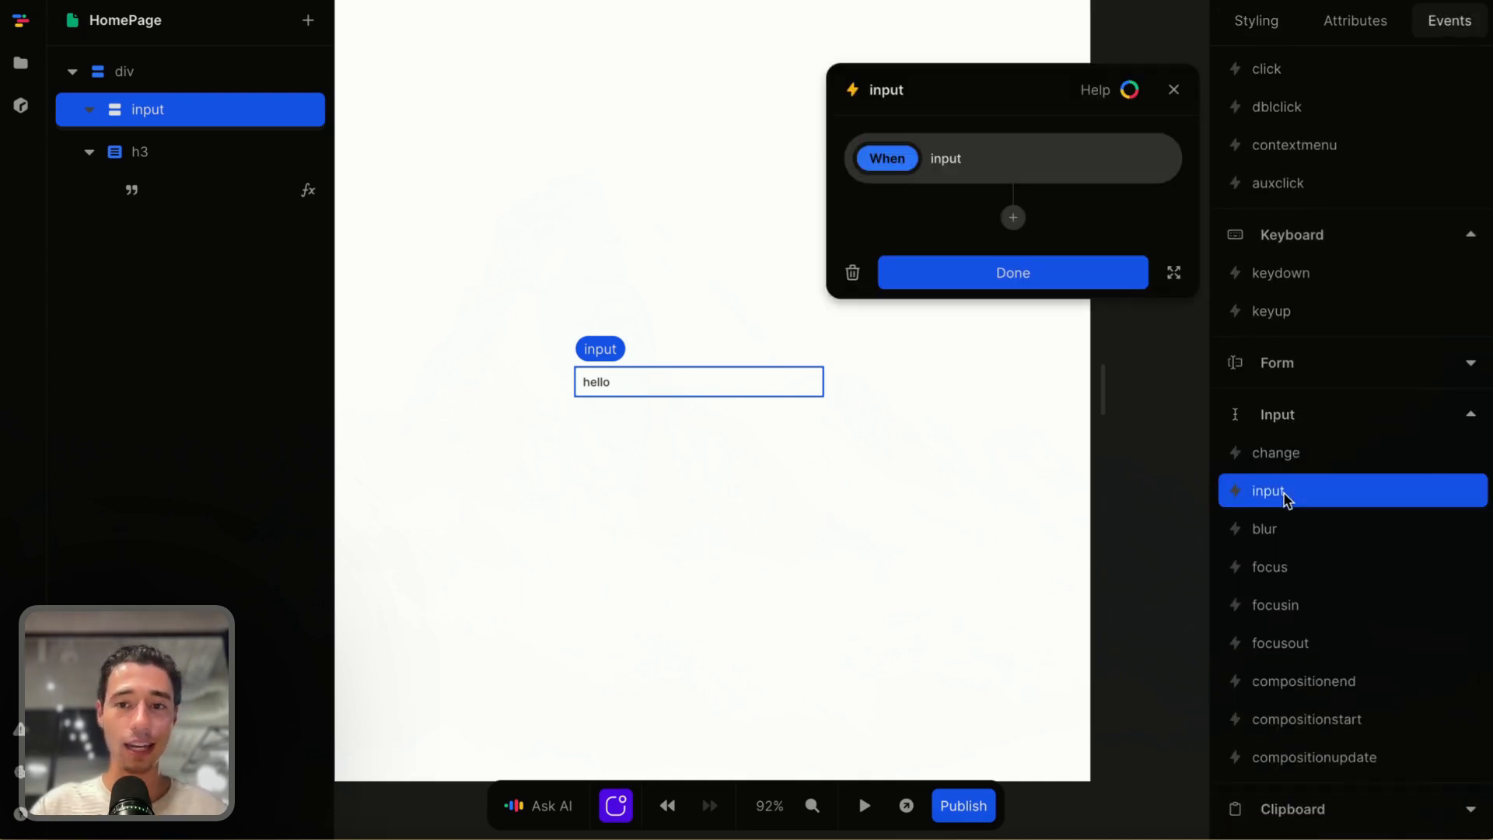
click(1012, 218)
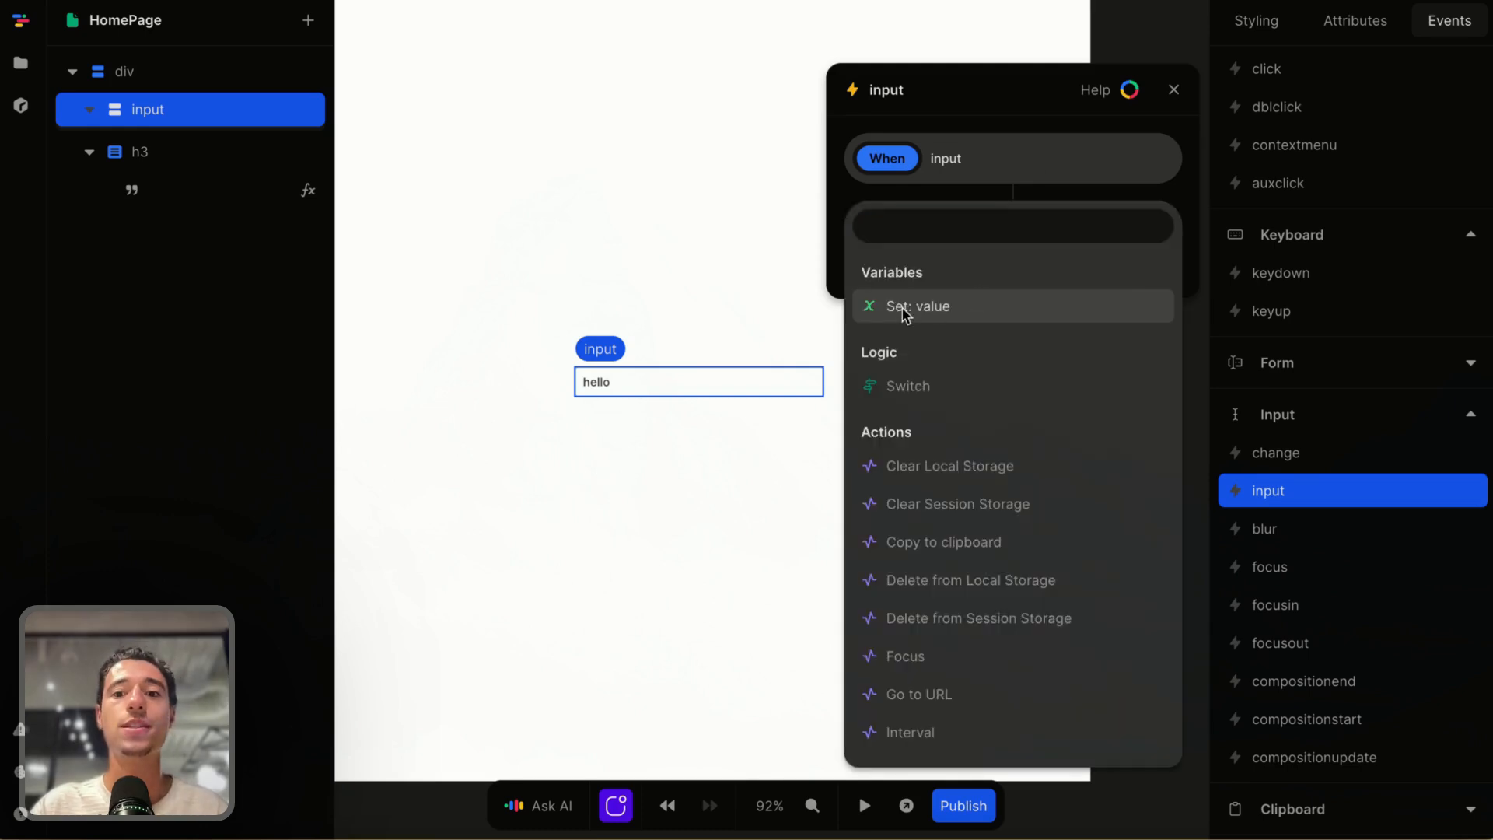
click(908, 308)
Set the Set: value action's formula to the value of the event's target and close the formula editor
click(1157, 319)
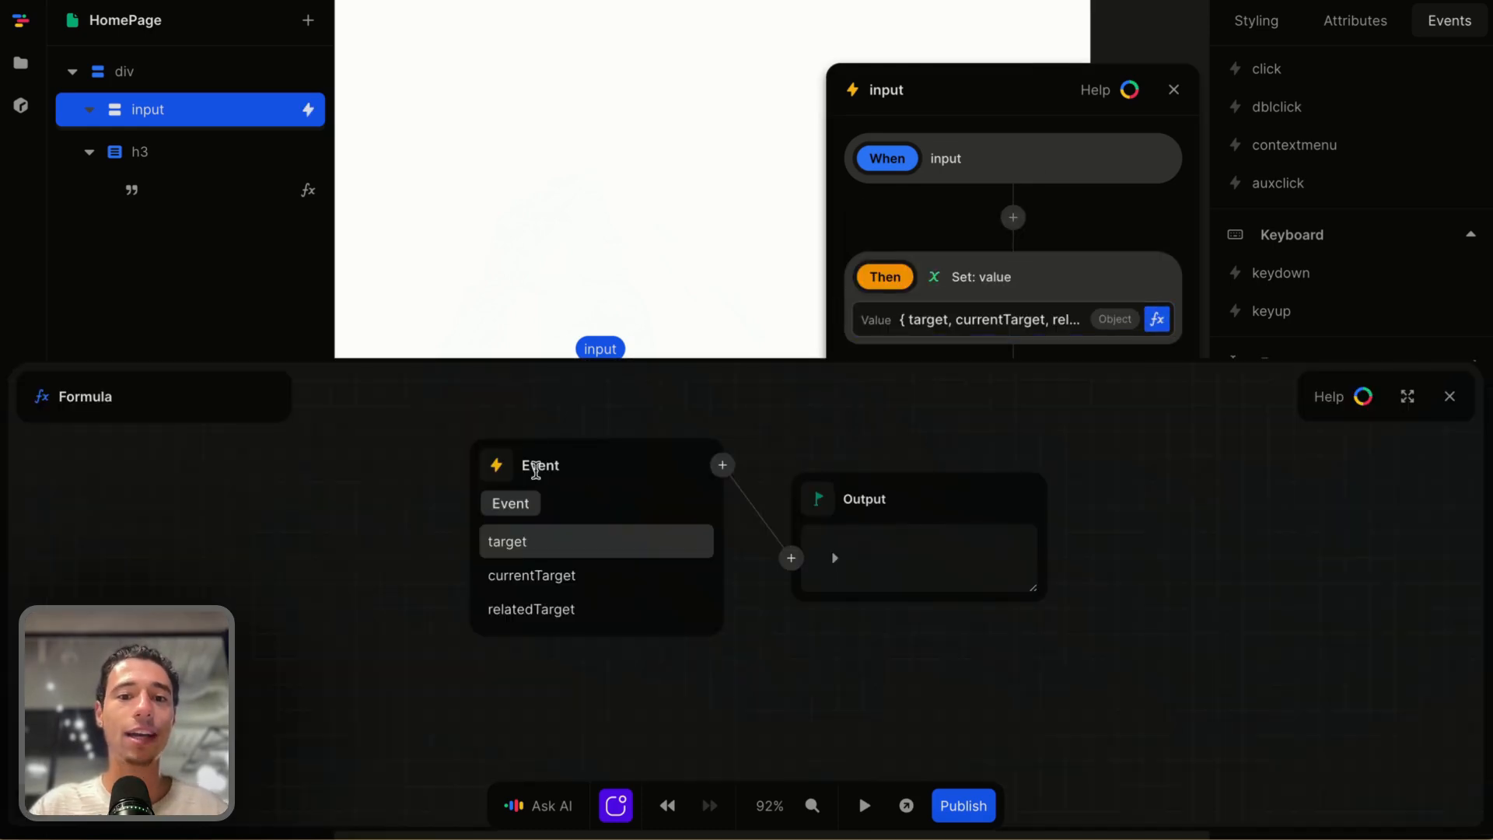
click(516, 538)
click(521, 547)
click(1449, 395)
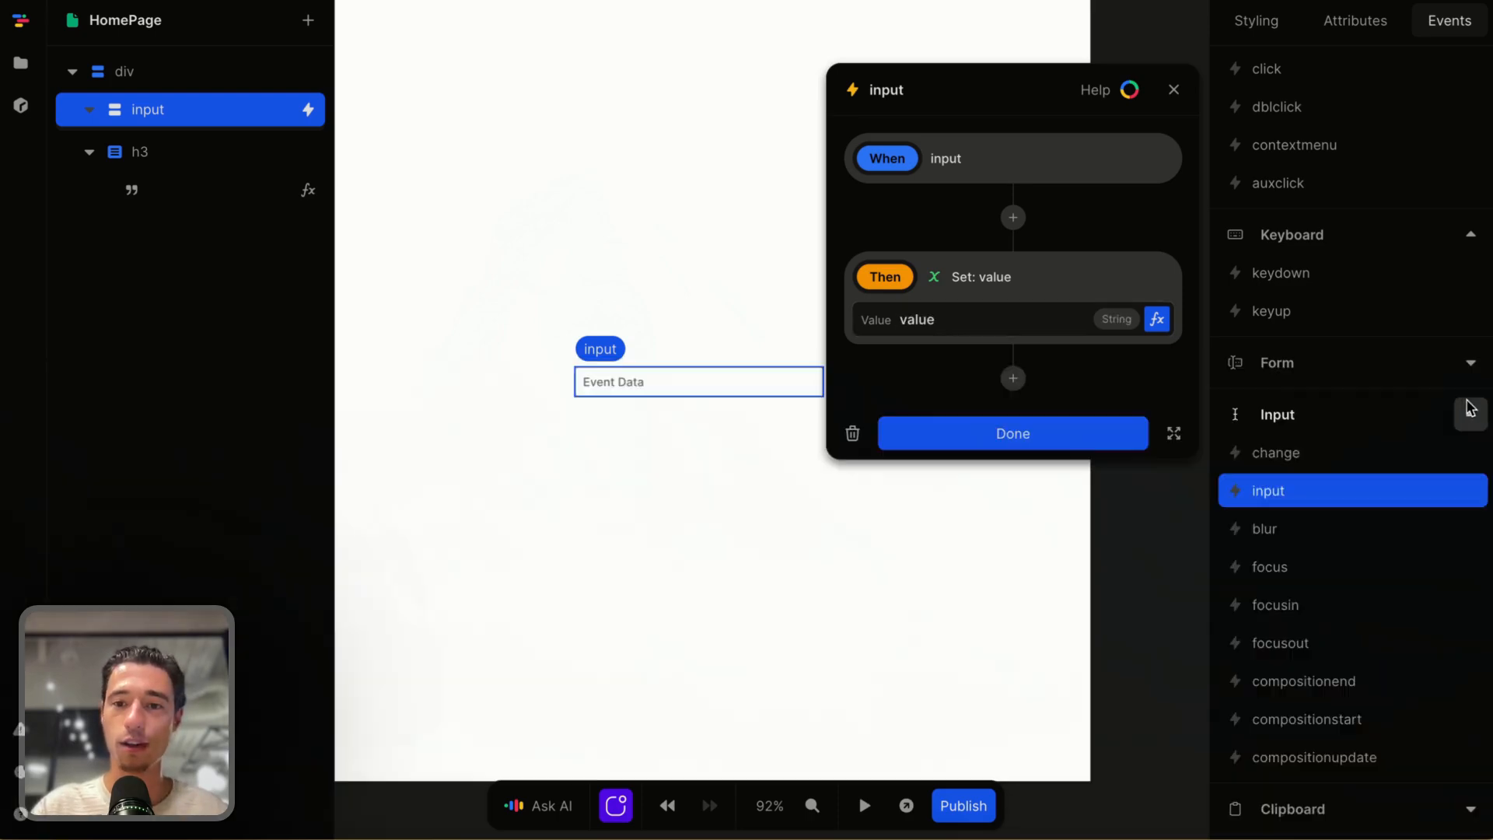
click(1093, 462)
Preview the page, enter "hello" in the input field while watching the heading, and clear the field
click(864, 805)
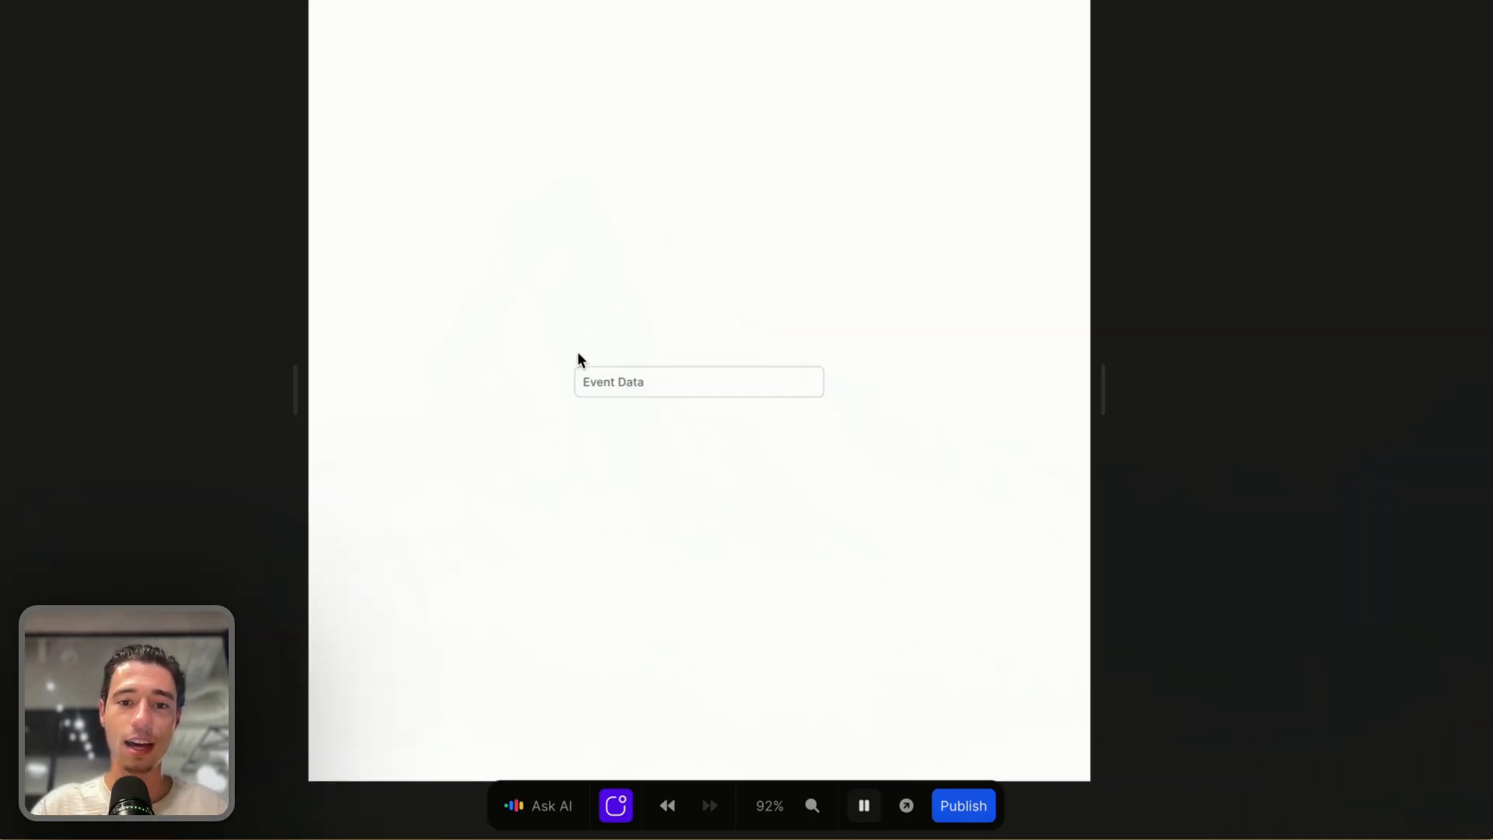
click(616, 380)
text(hello)
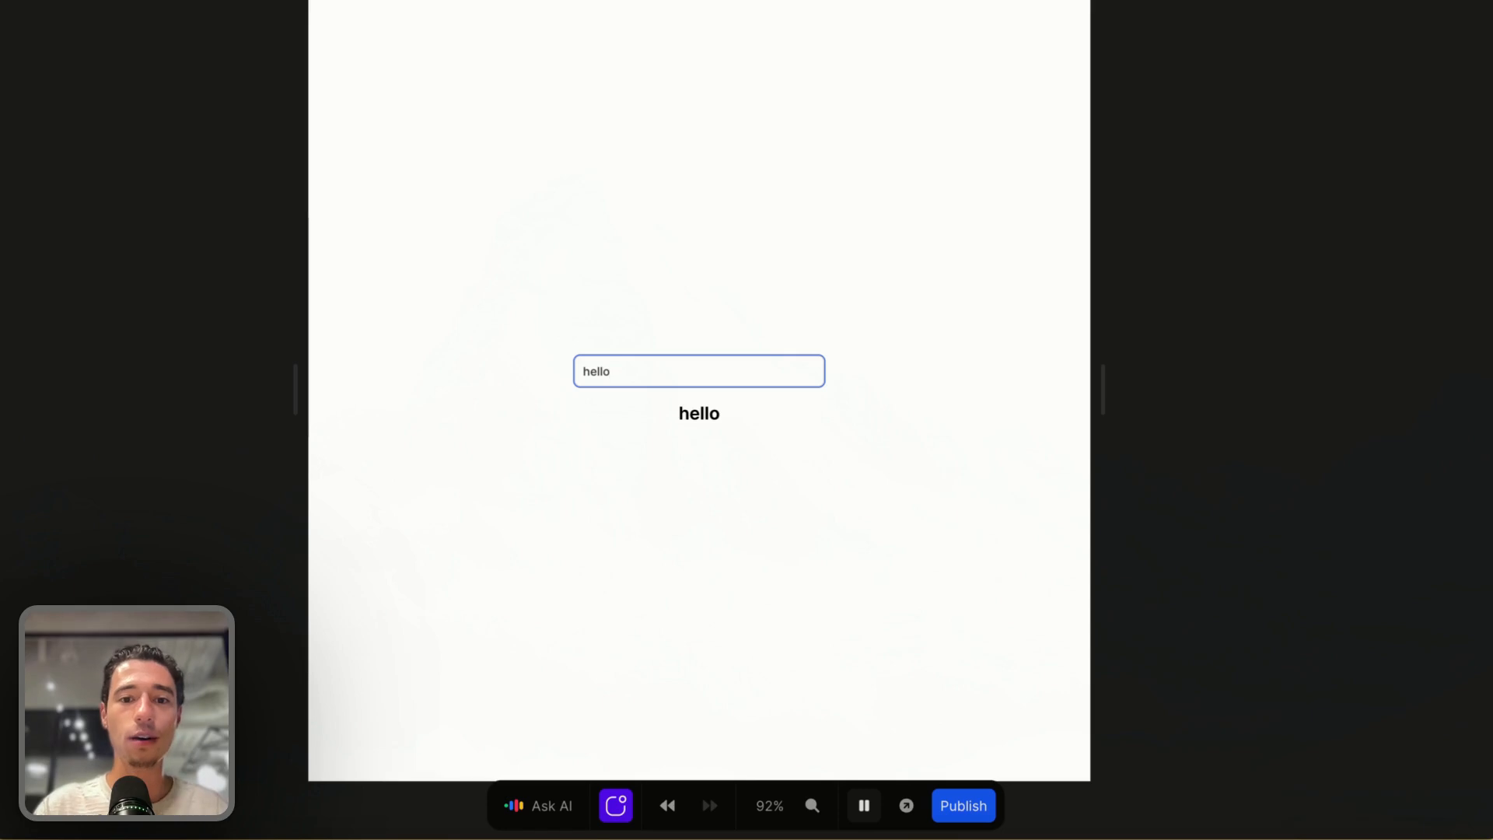
key(BackSpace)
key(BackSpace)
key(BackSpace)
key(BackSpace)
key(BackSpace)
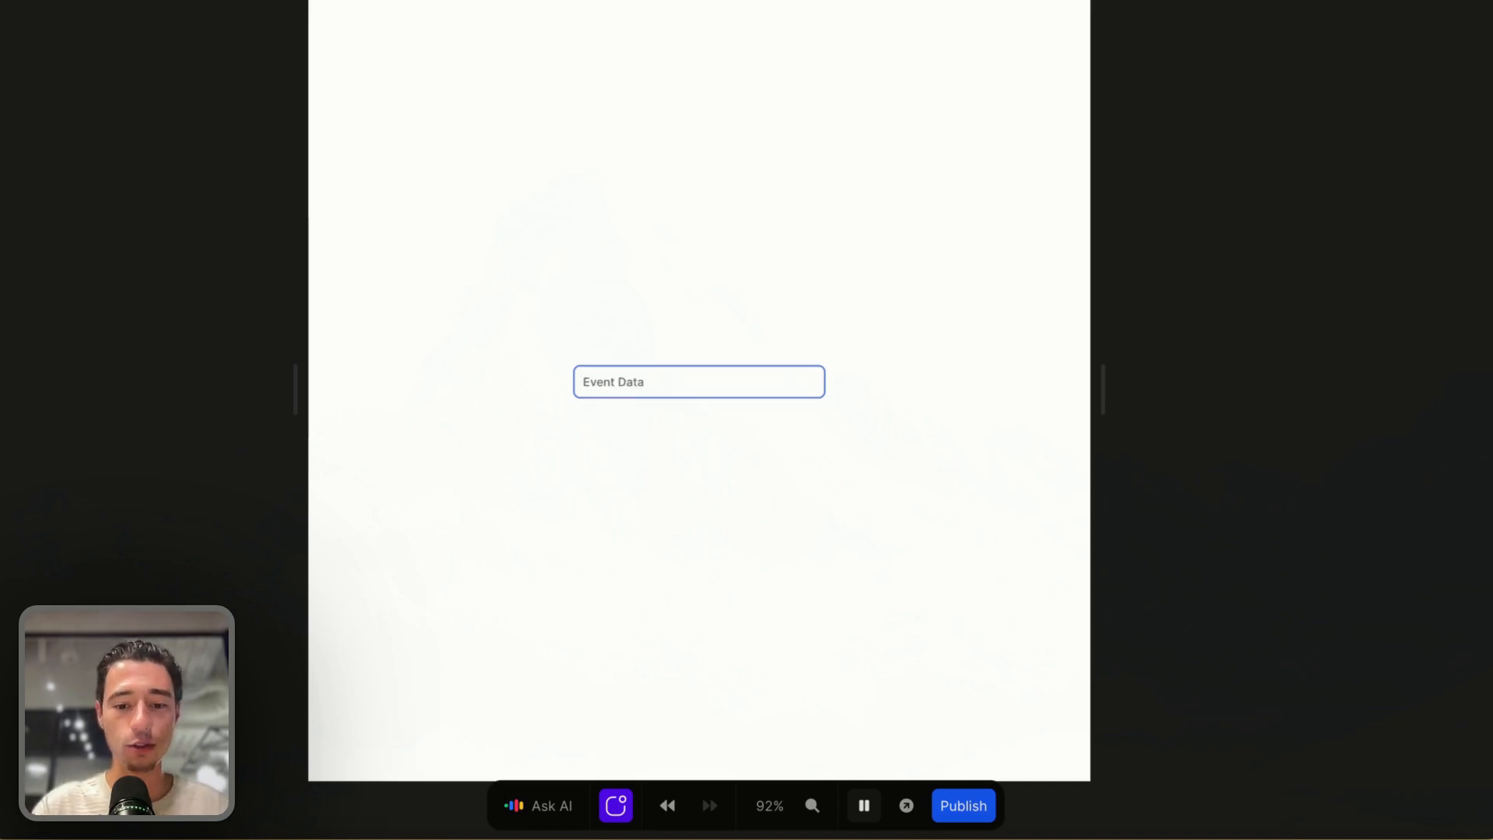
Enter "hello" in the previewed field, erase it, enter "hello" again, and leave the preview
text(hello)
key(BackSpace)
key(BackSpace)
key(BackSpace)
key(BackSpace)
key(BackSpace)
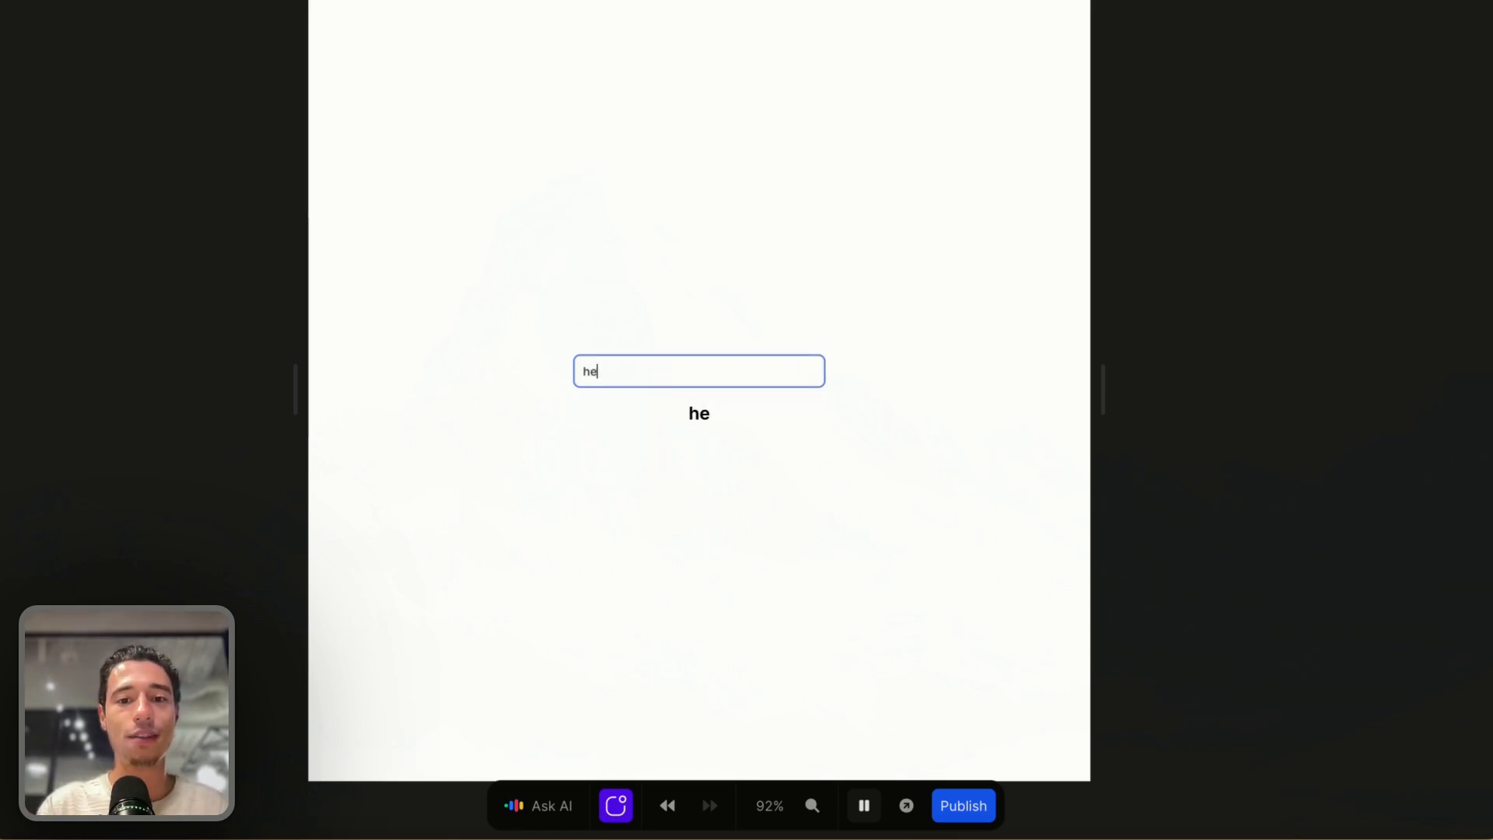
text(hello)
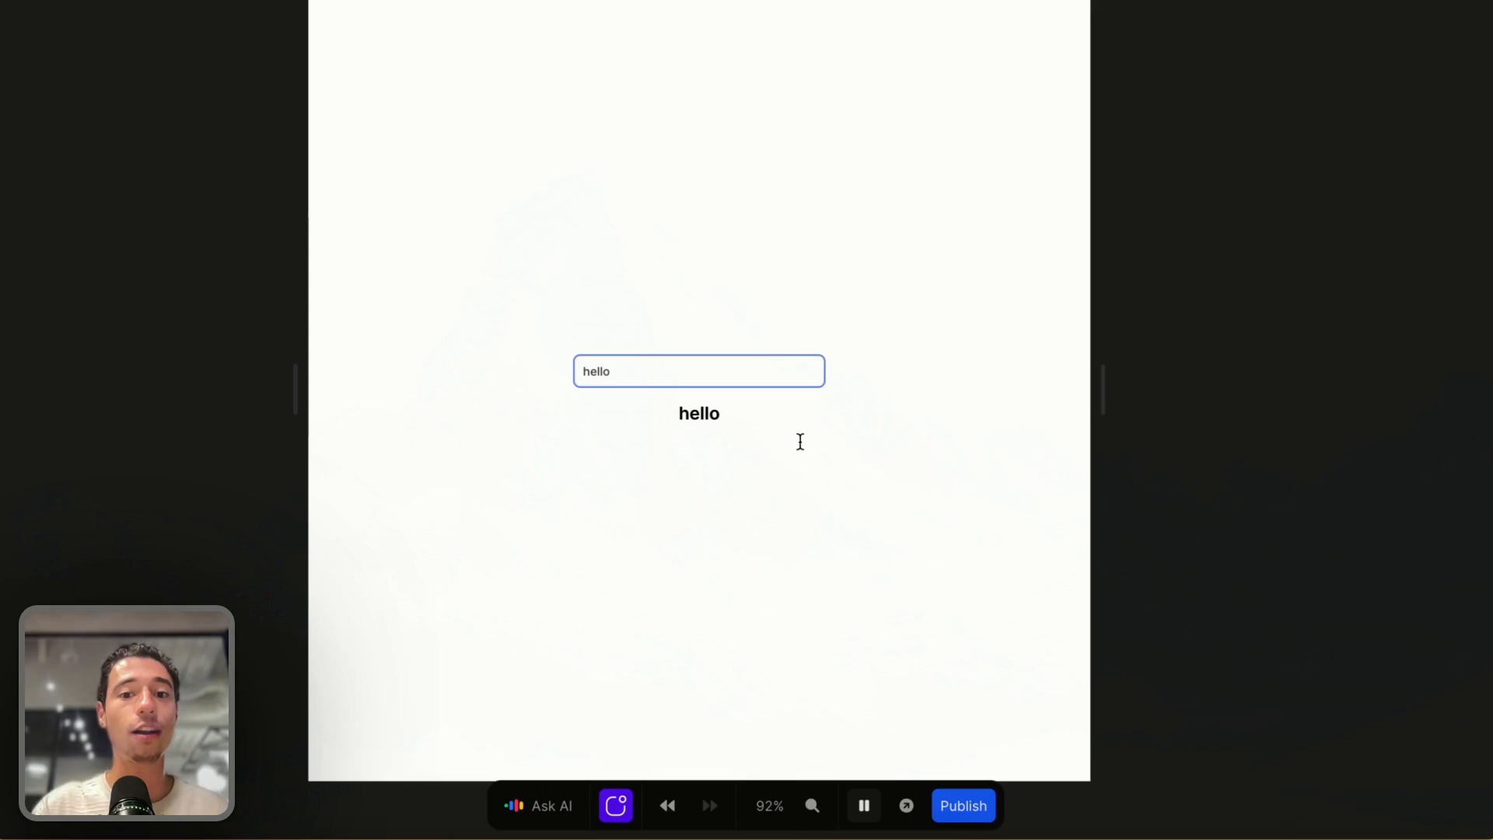
click(864, 805)
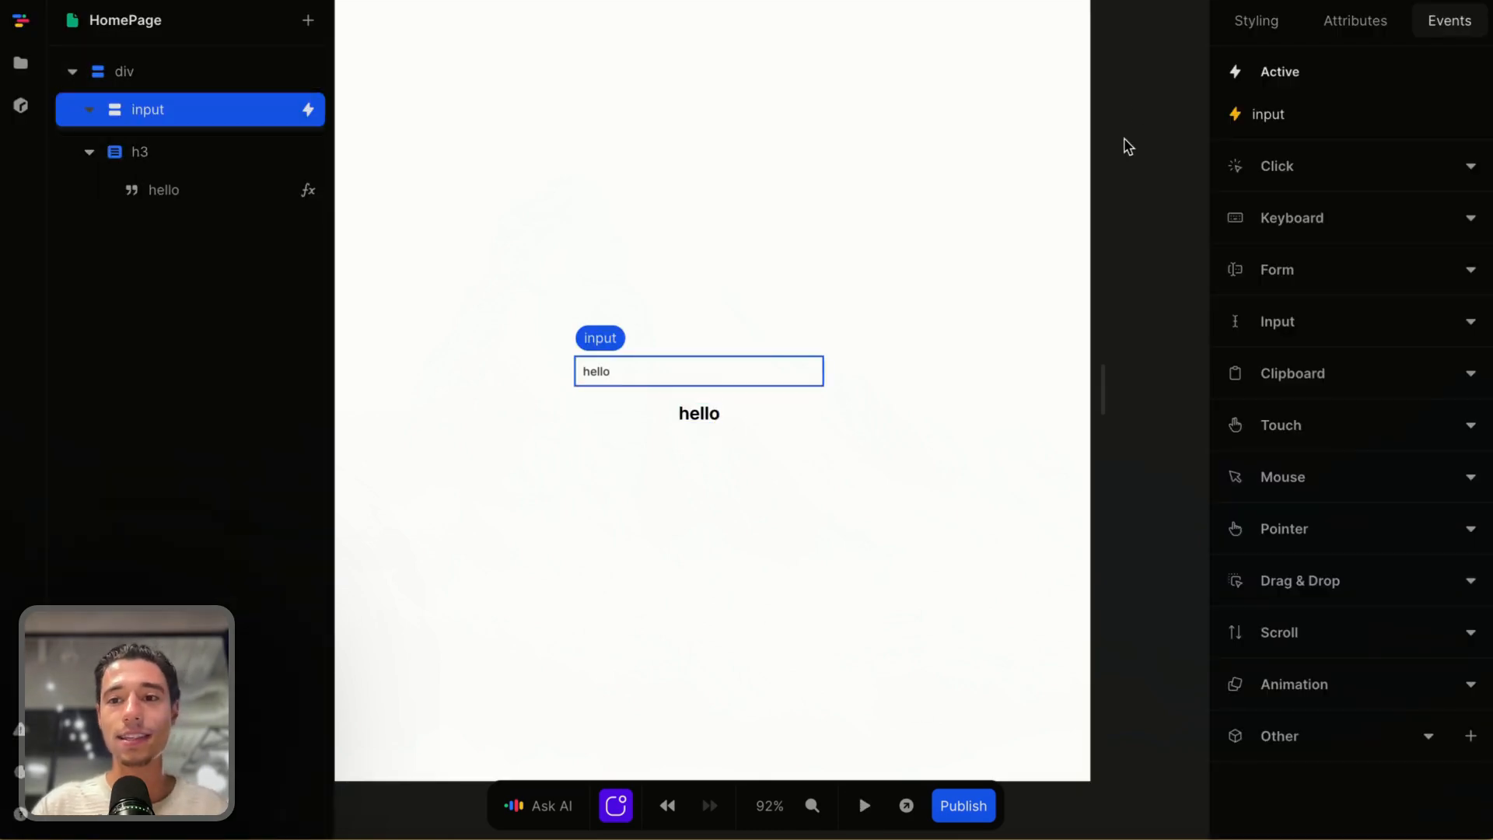
Examine the current value of the page's value variable after the preview test
click(1143, 112)
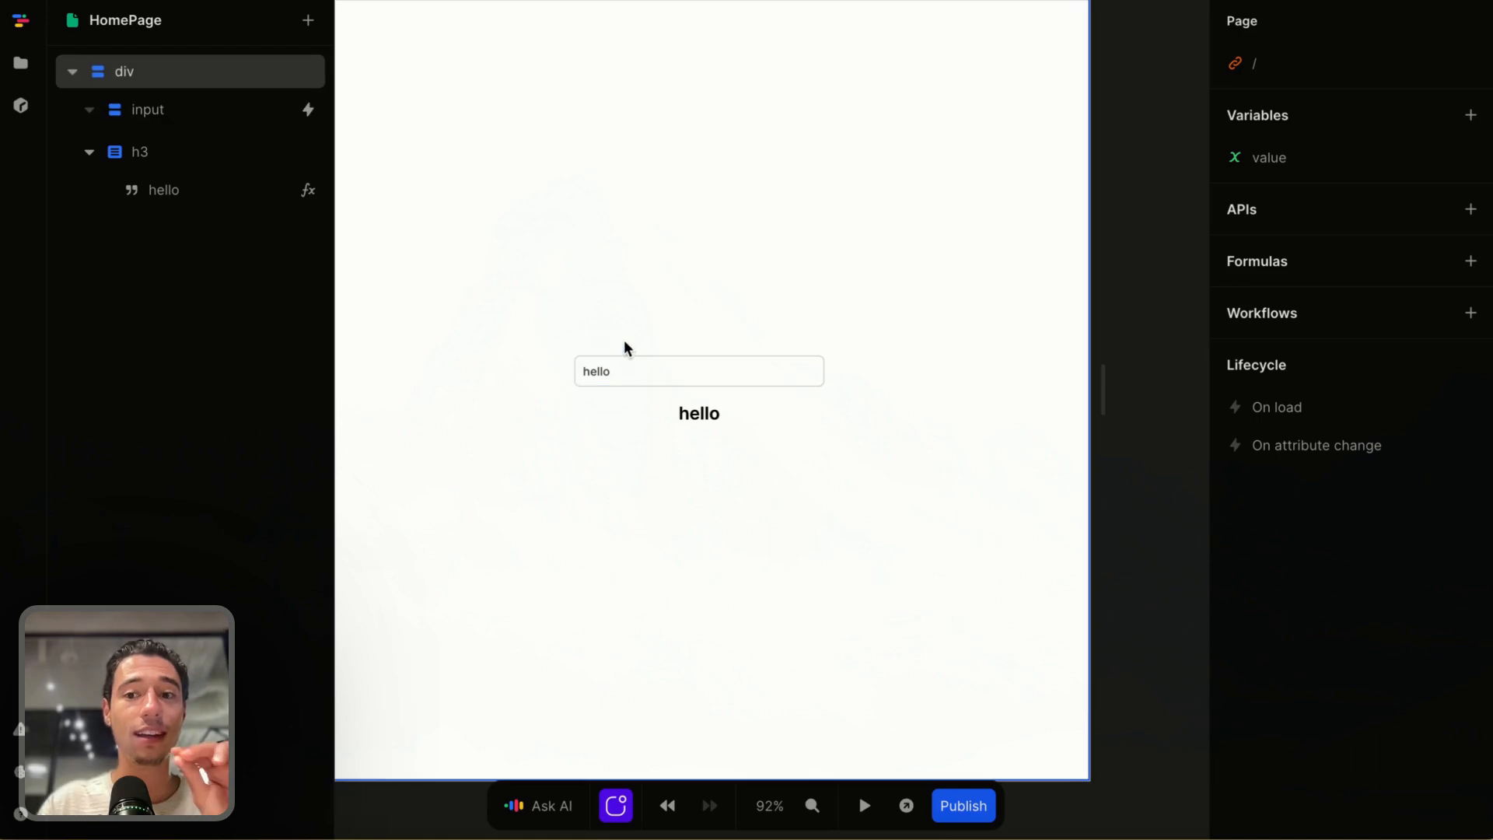
click(1342, 165)
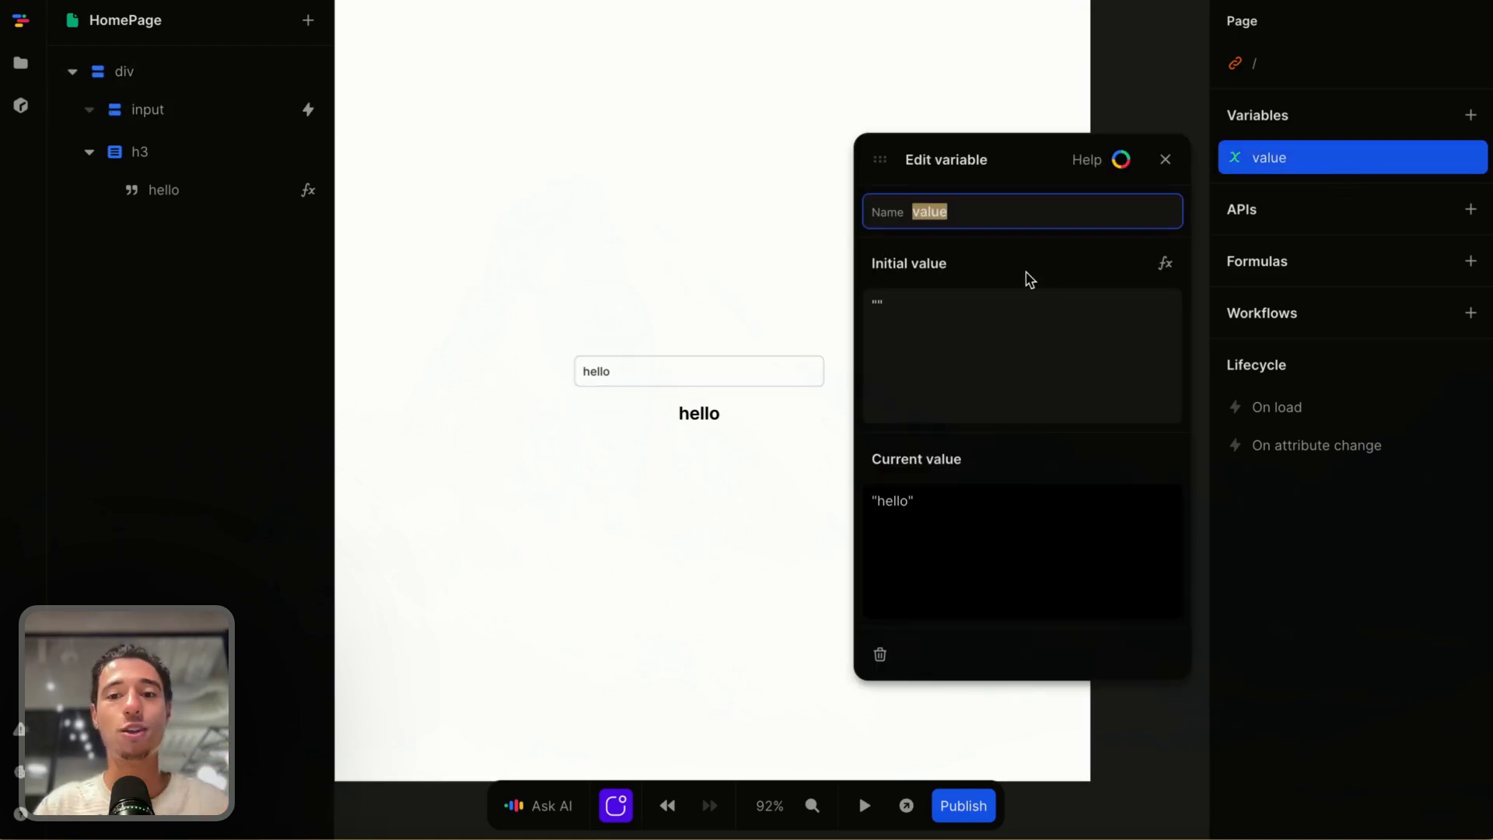
click(922, 517)
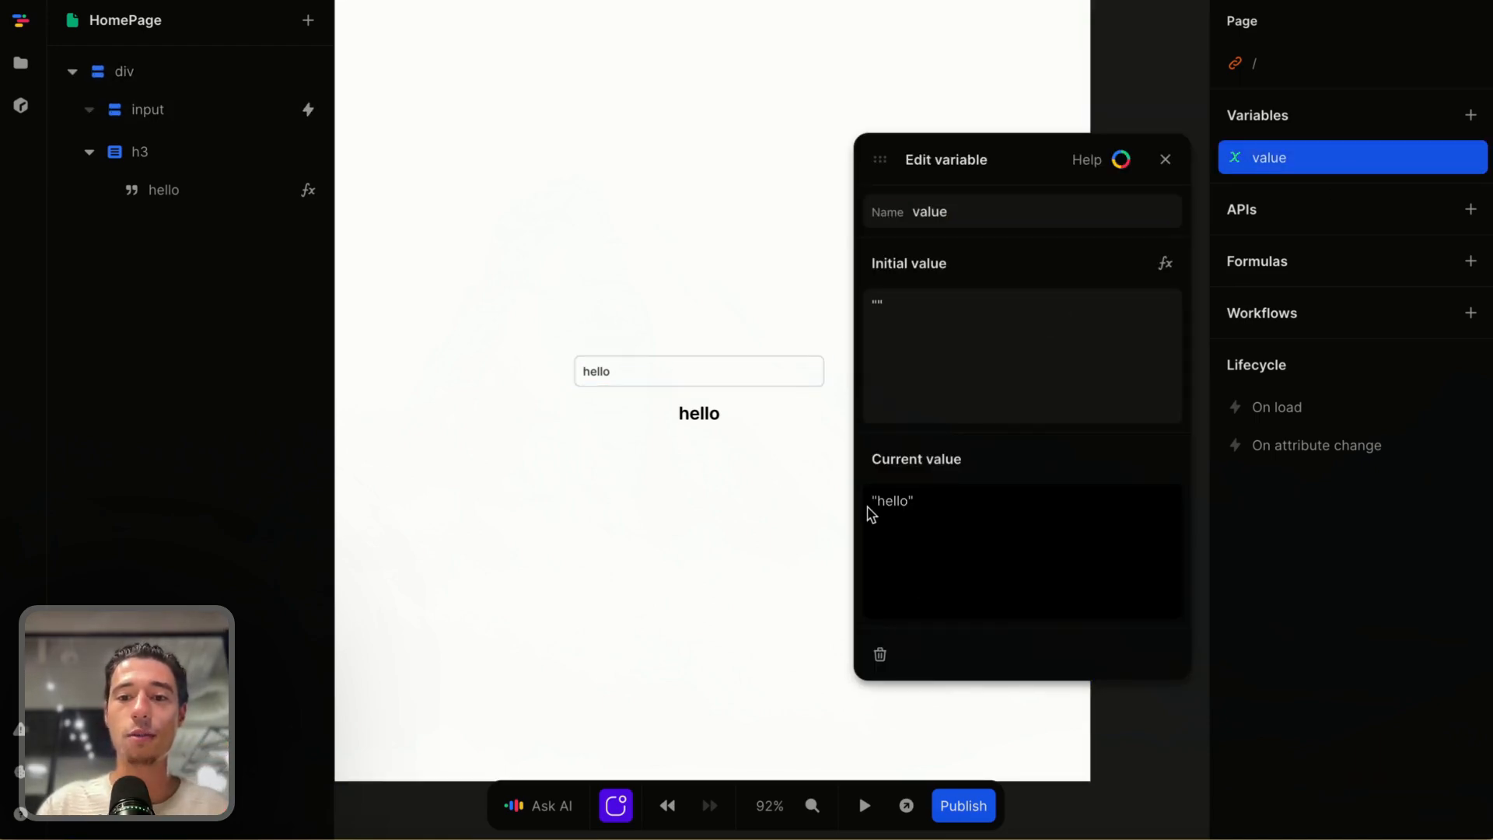
Set the initial value of the page's value variable to "google" and close the variable editor
click(1164, 158)
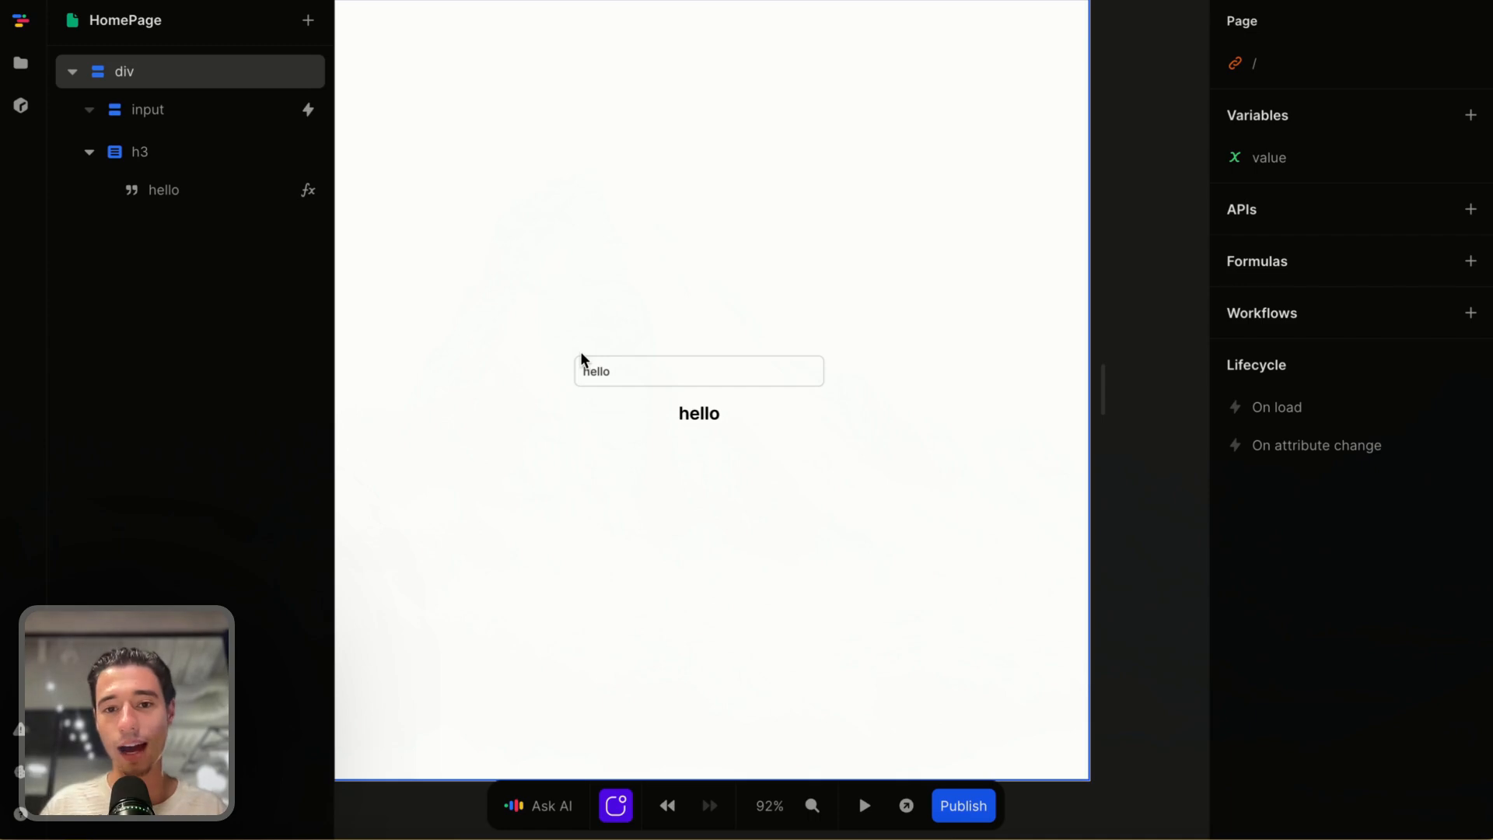
click(1258, 164)
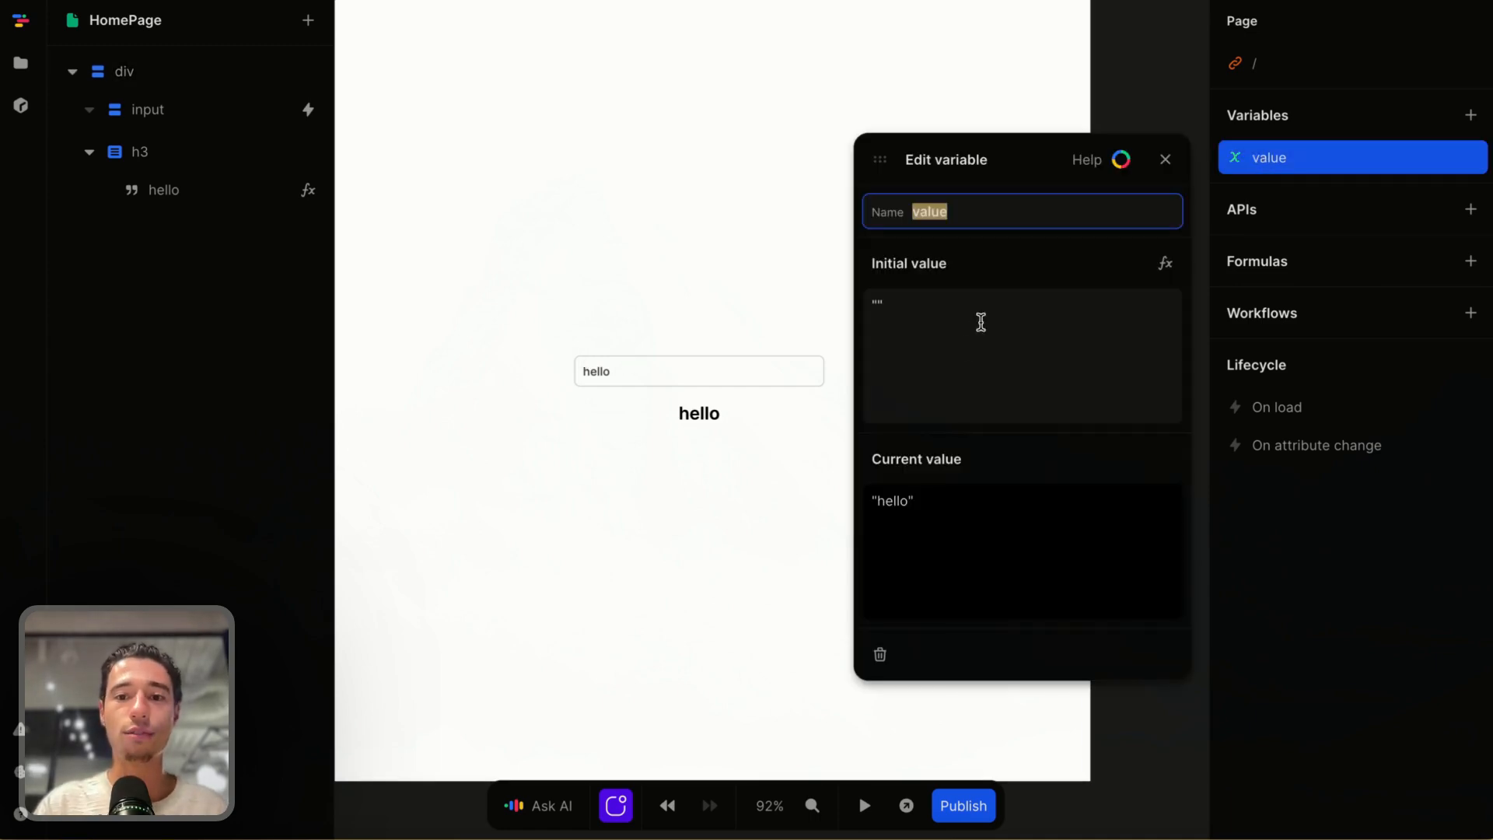
click(947, 332)
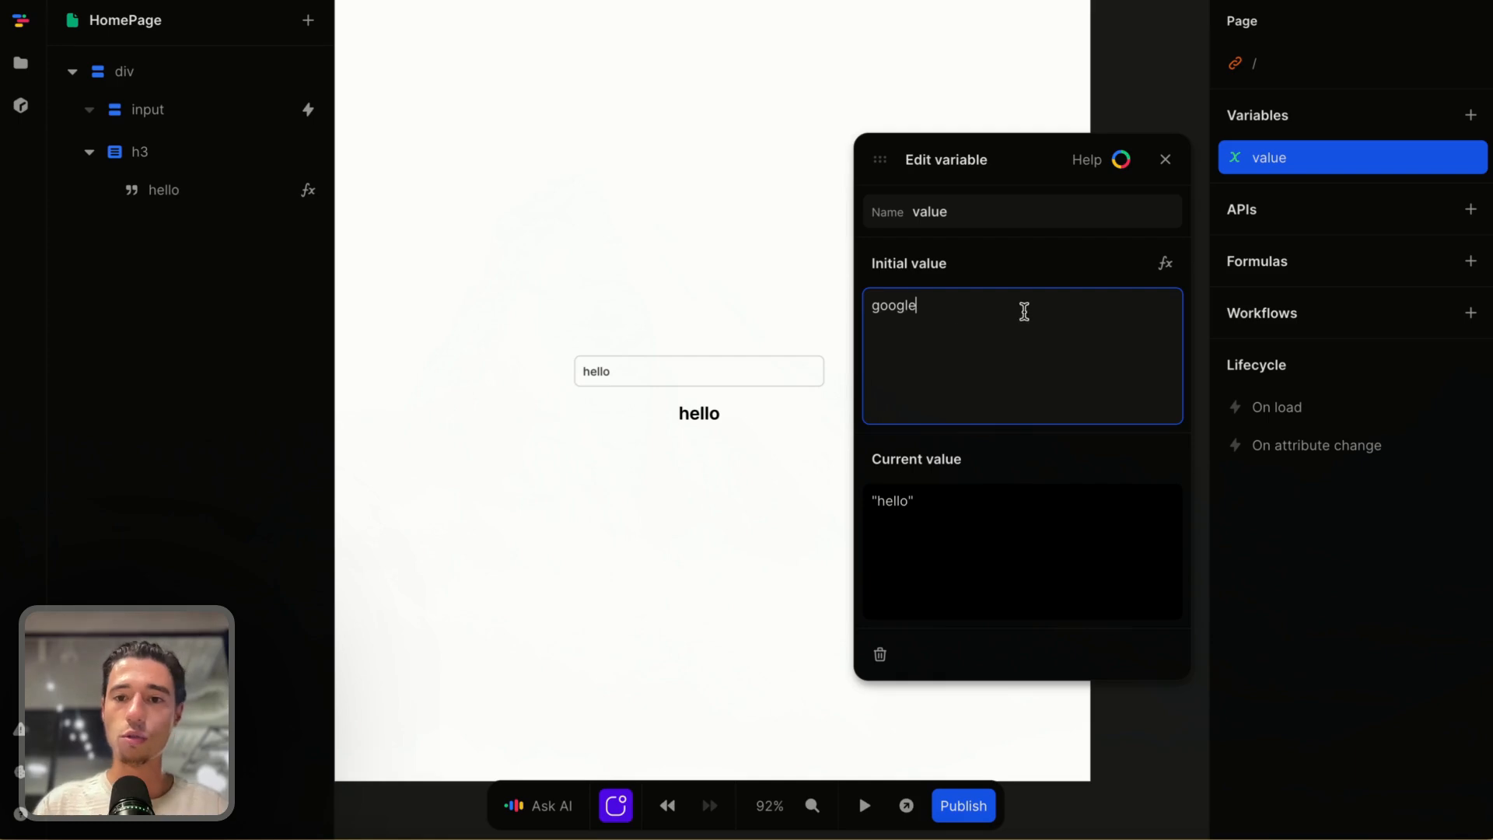
click(1013, 277)
click(1164, 160)
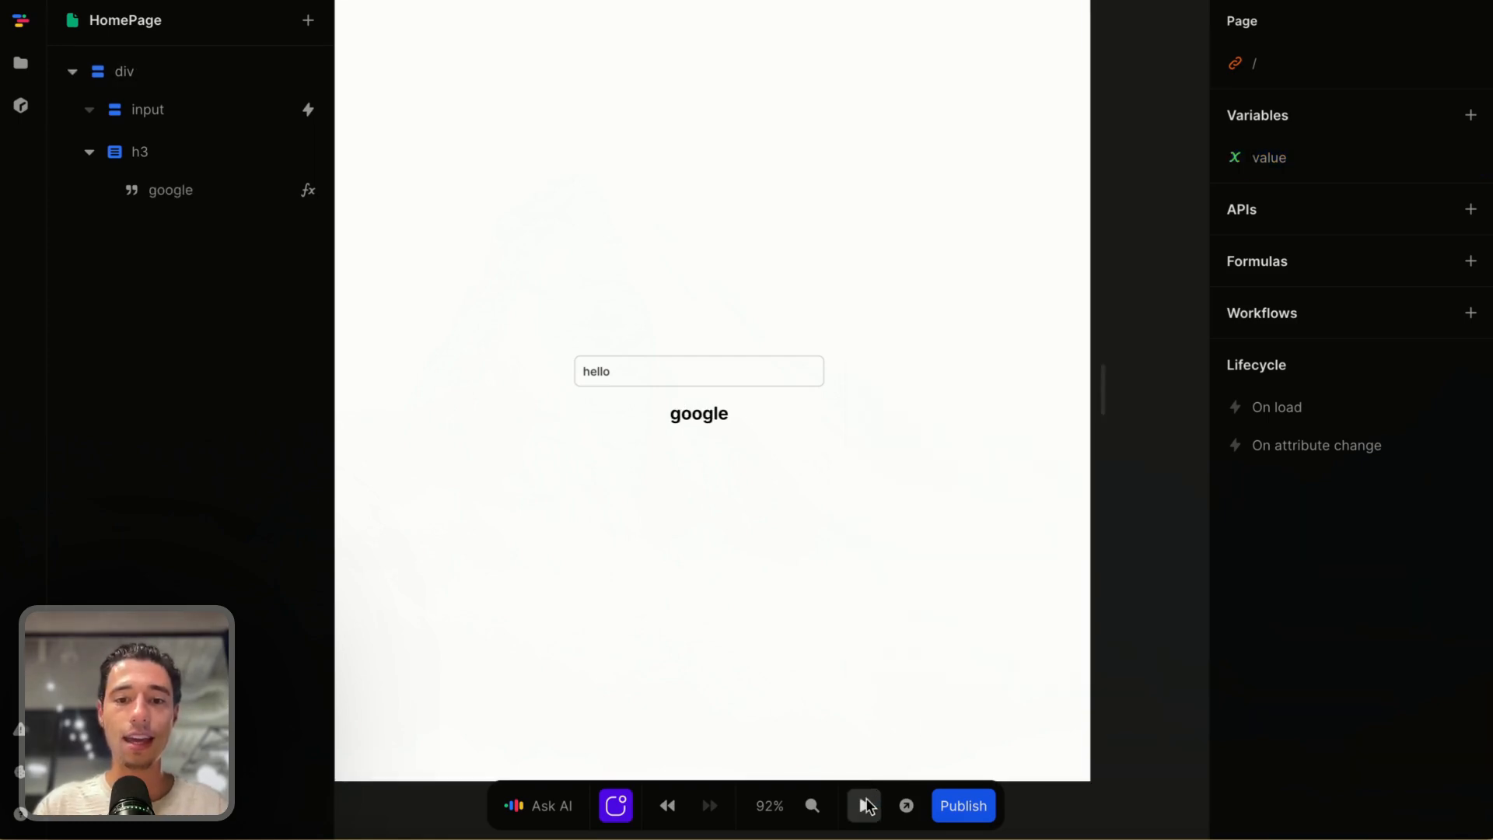
Set the input element's value attribute to a formula that returns the value variable and close the formula editor
click(729, 369)
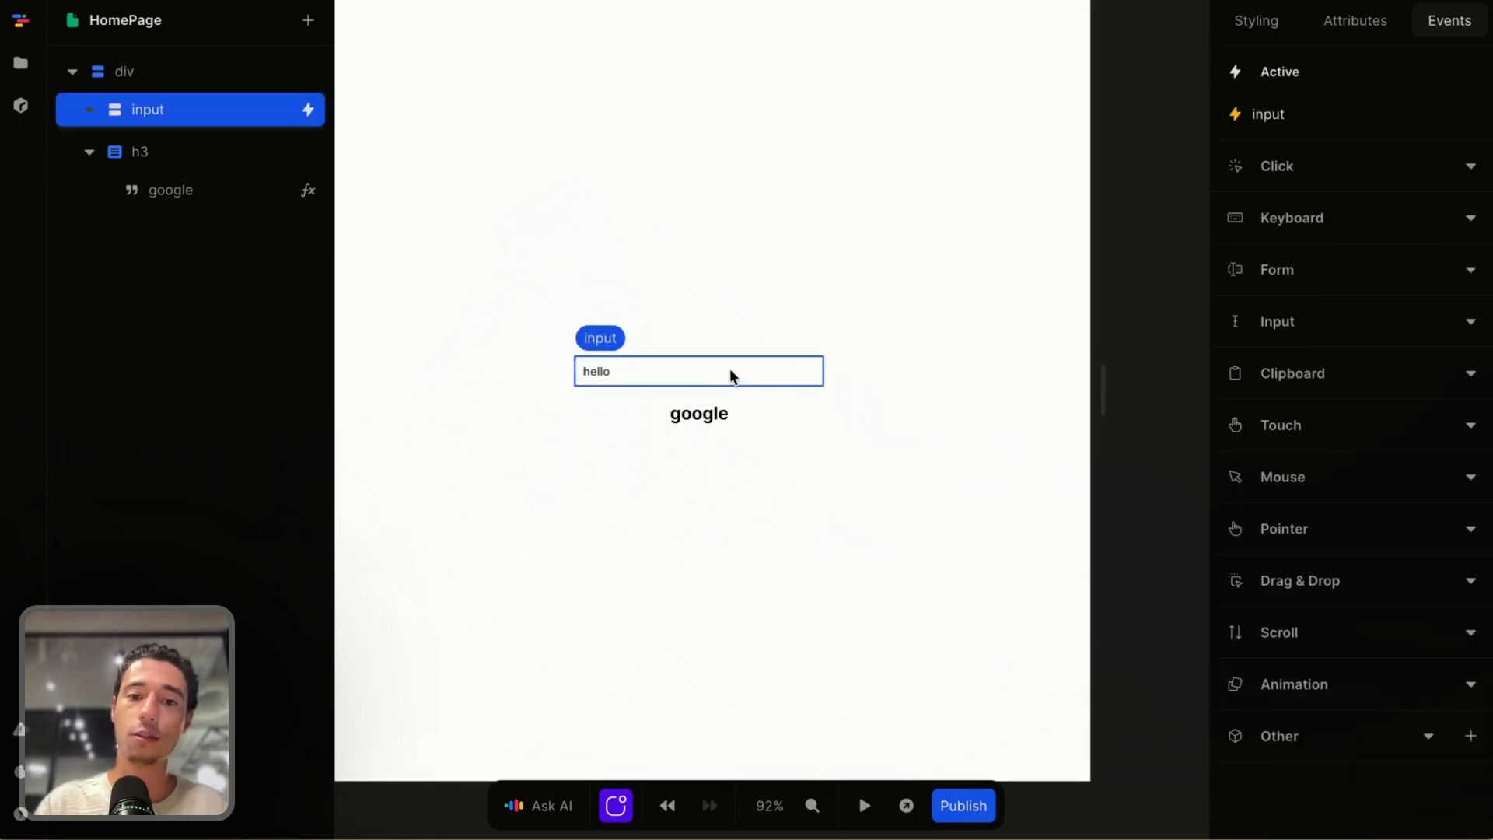
click(1356, 24)
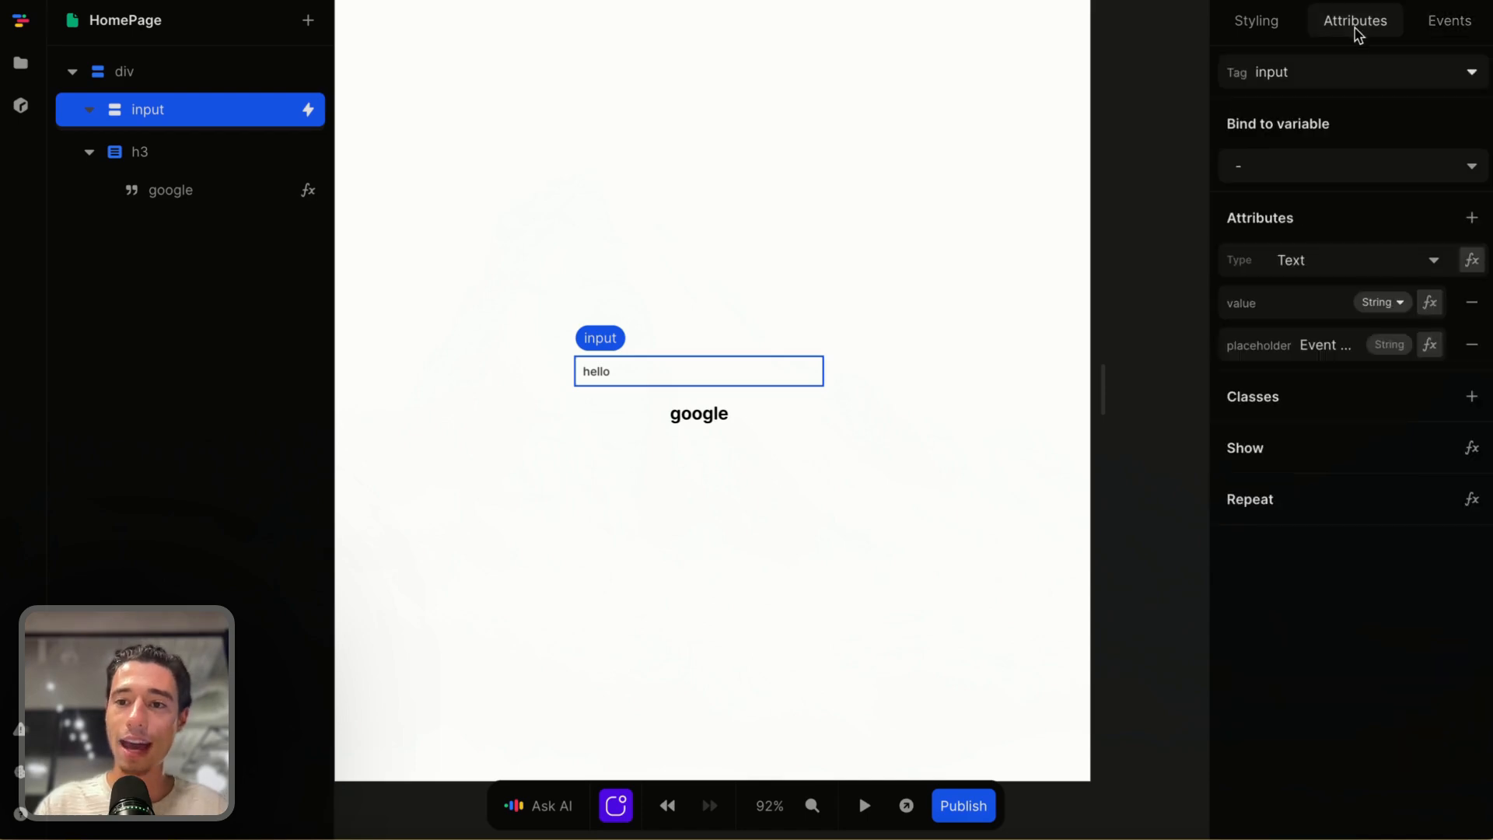
click(1431, 303)
click(494, 486)
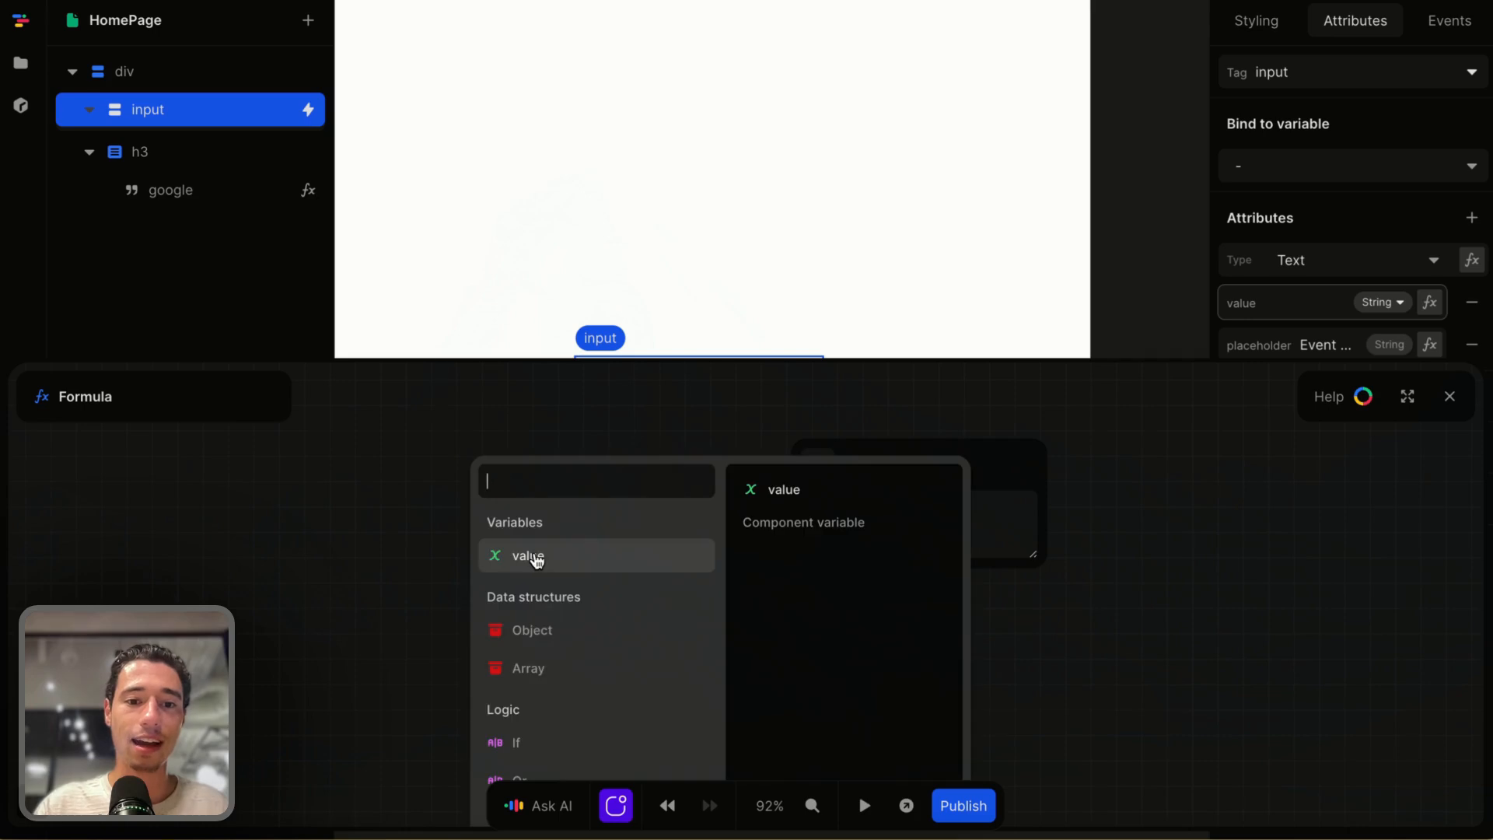
click(537, 557)
click(1449, 397)
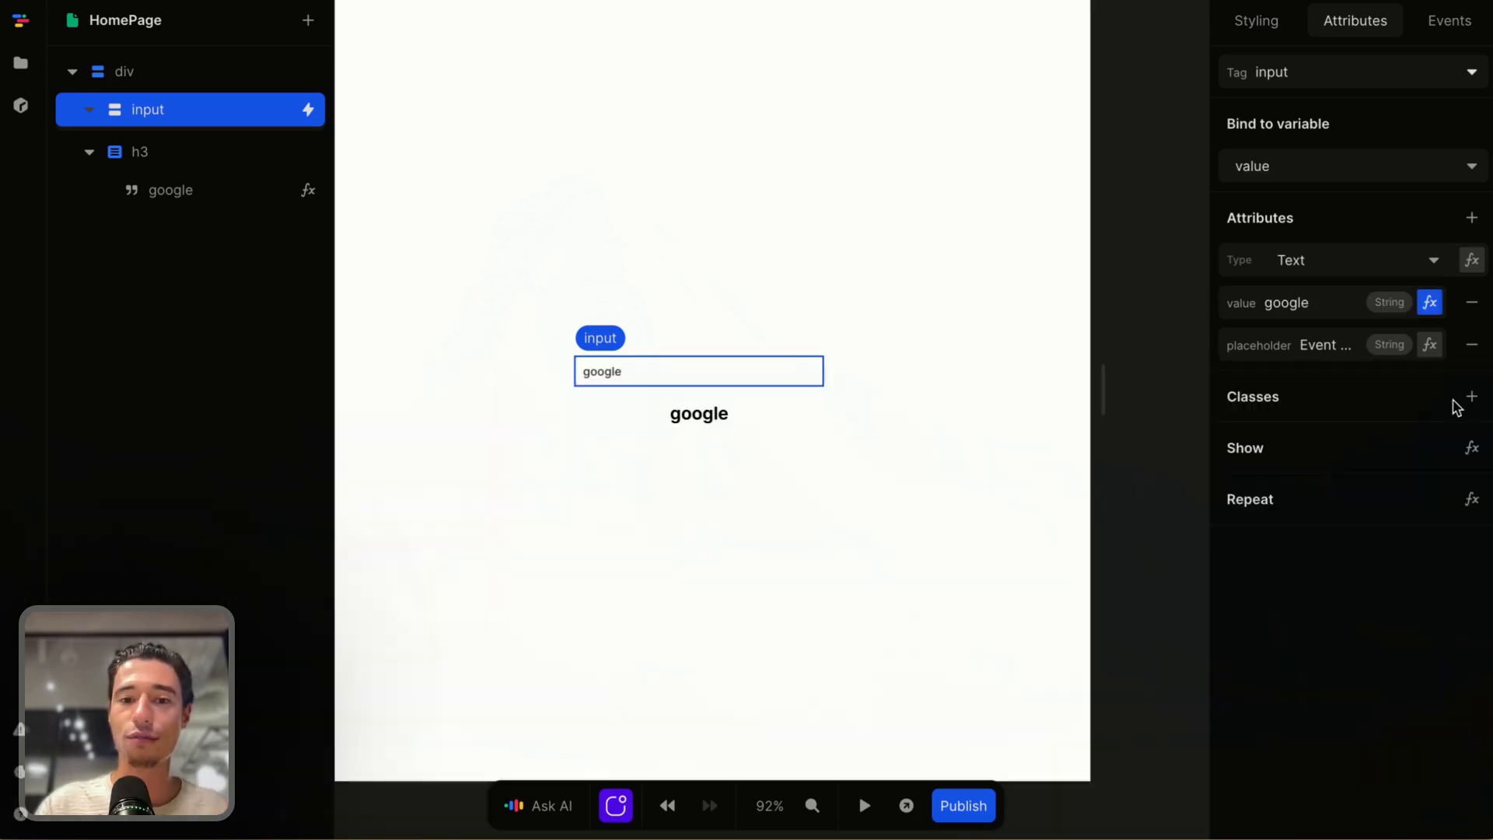
Preview the page, replace the input field's text with "hey" while watching the heading, and leave the preview
click(863, 805)
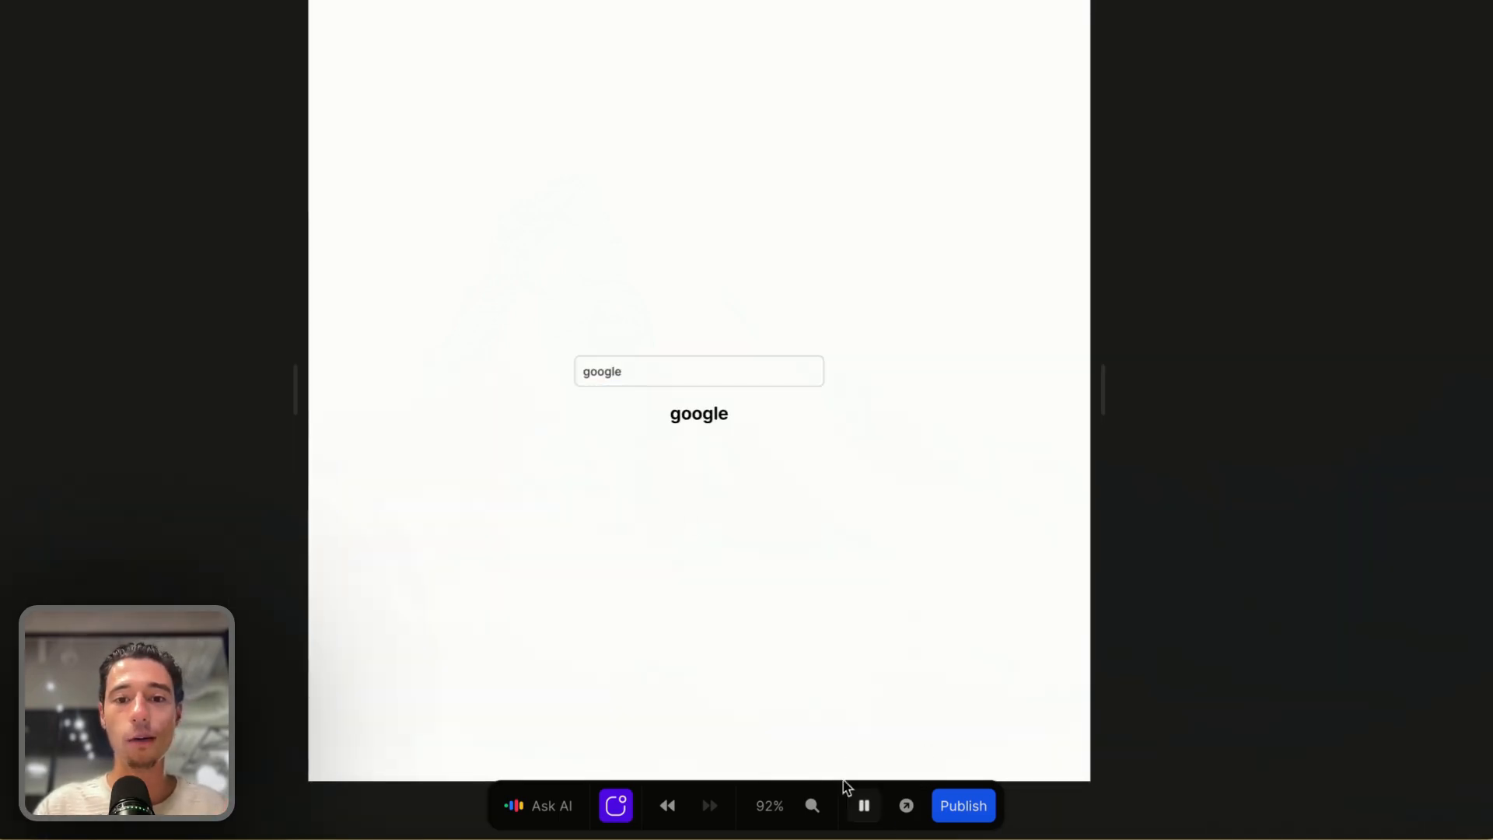
click(645, 383)
key(BackSpace)
key(BackSpace)
key(BackSpace)
key(BackSpace)
key(BackSpace)
key(BackSpace)
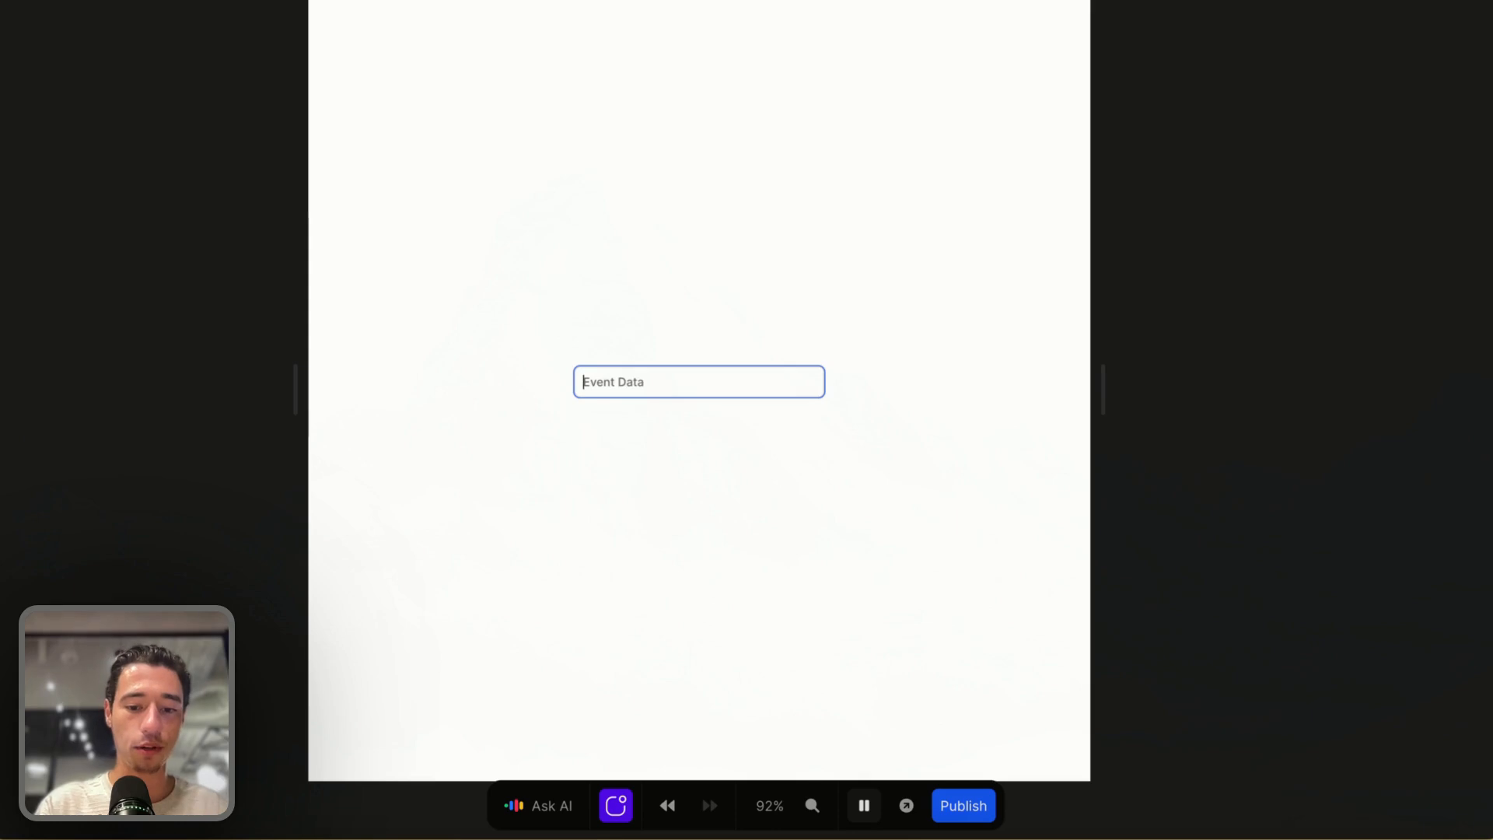
text(heu)
key(BackSpace)
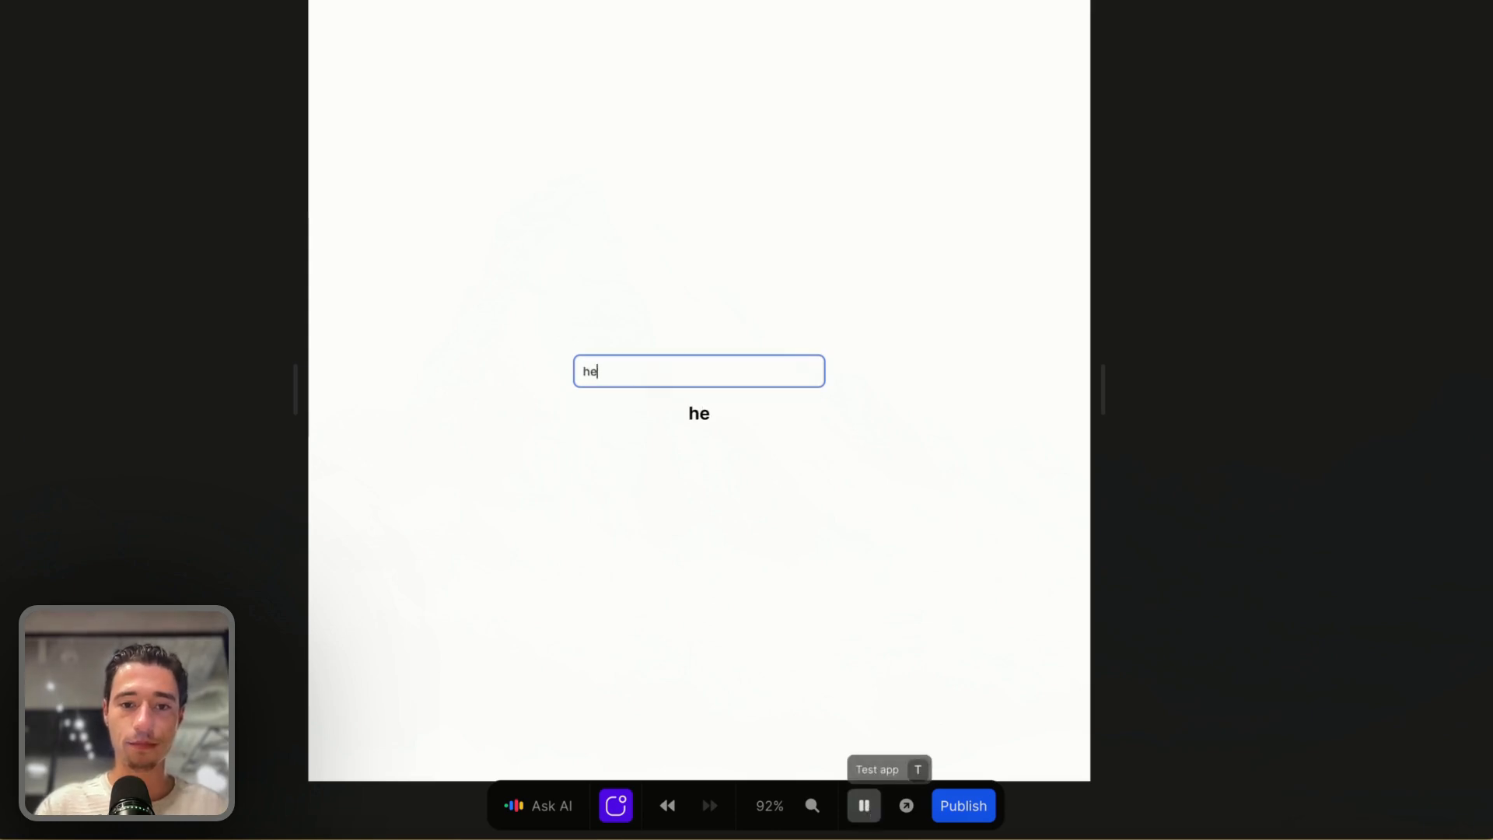
text(y)
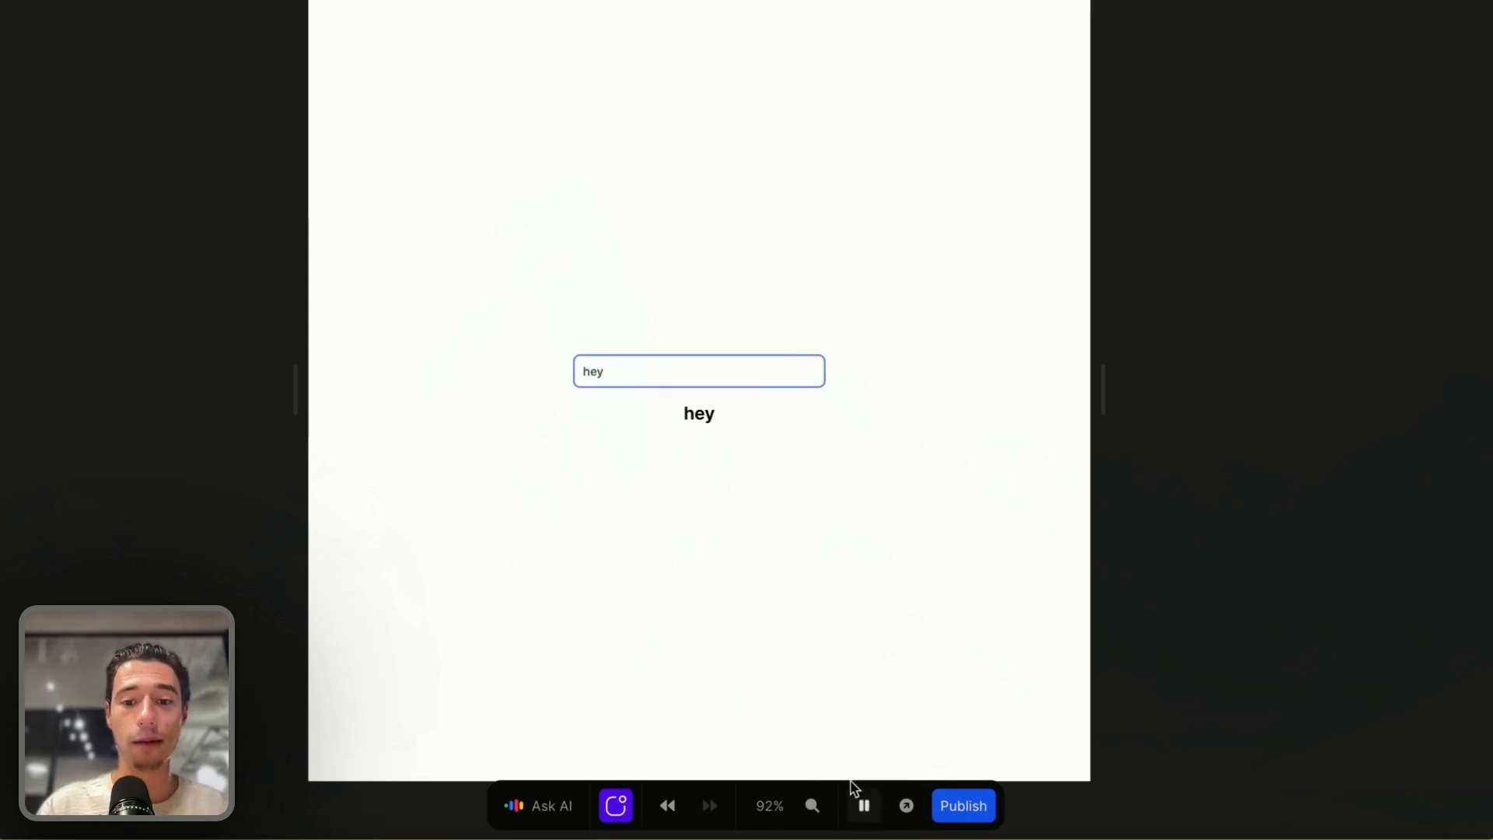
click(863, 805)
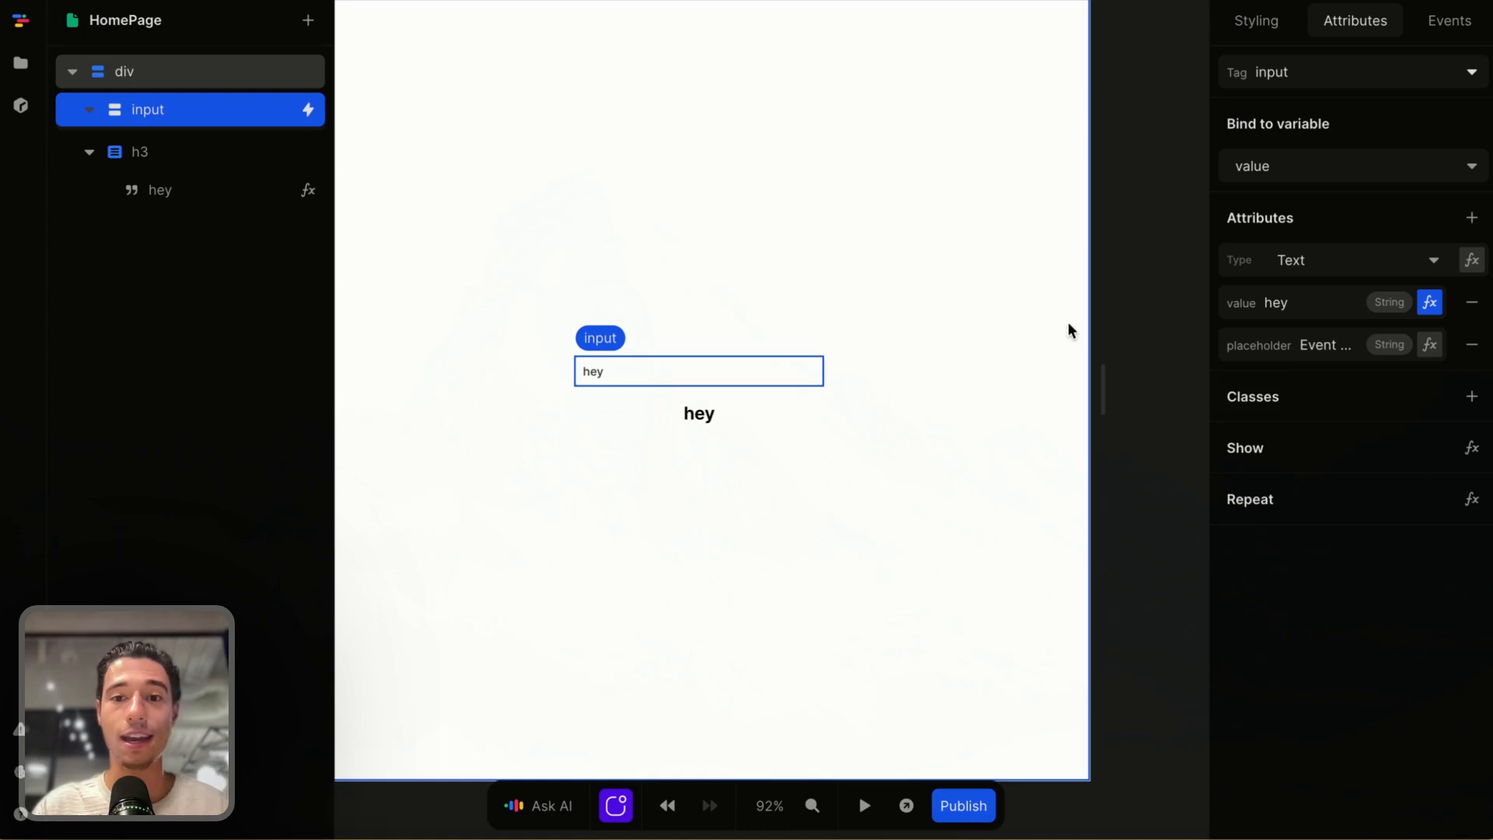
Set the initial value of the page's value variable to "hello" and close the variable editor
click(1202, 97)
click(1282, 155)
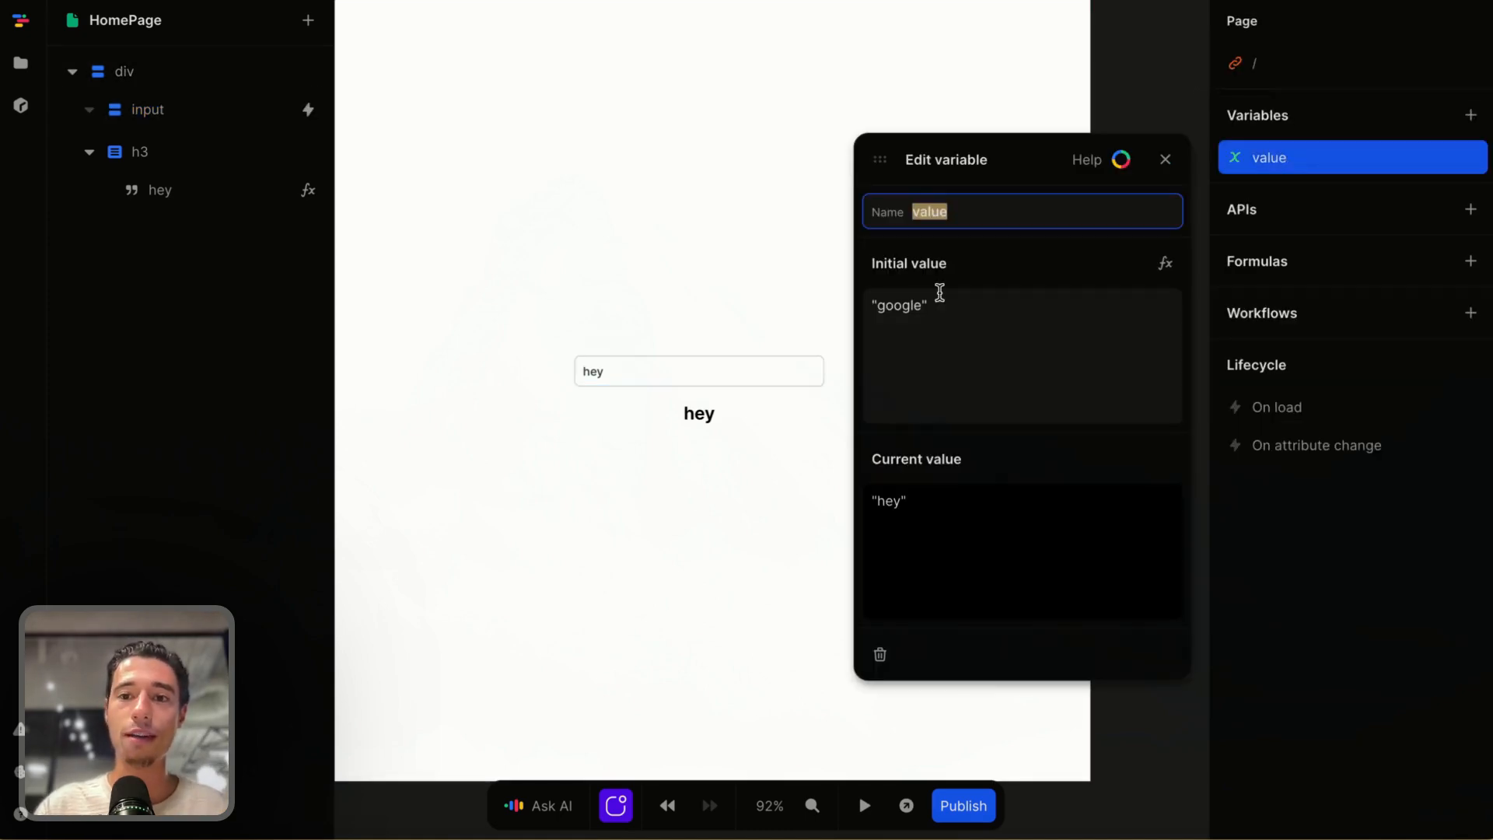
triple_click(947, 323)
key(BackSpace)
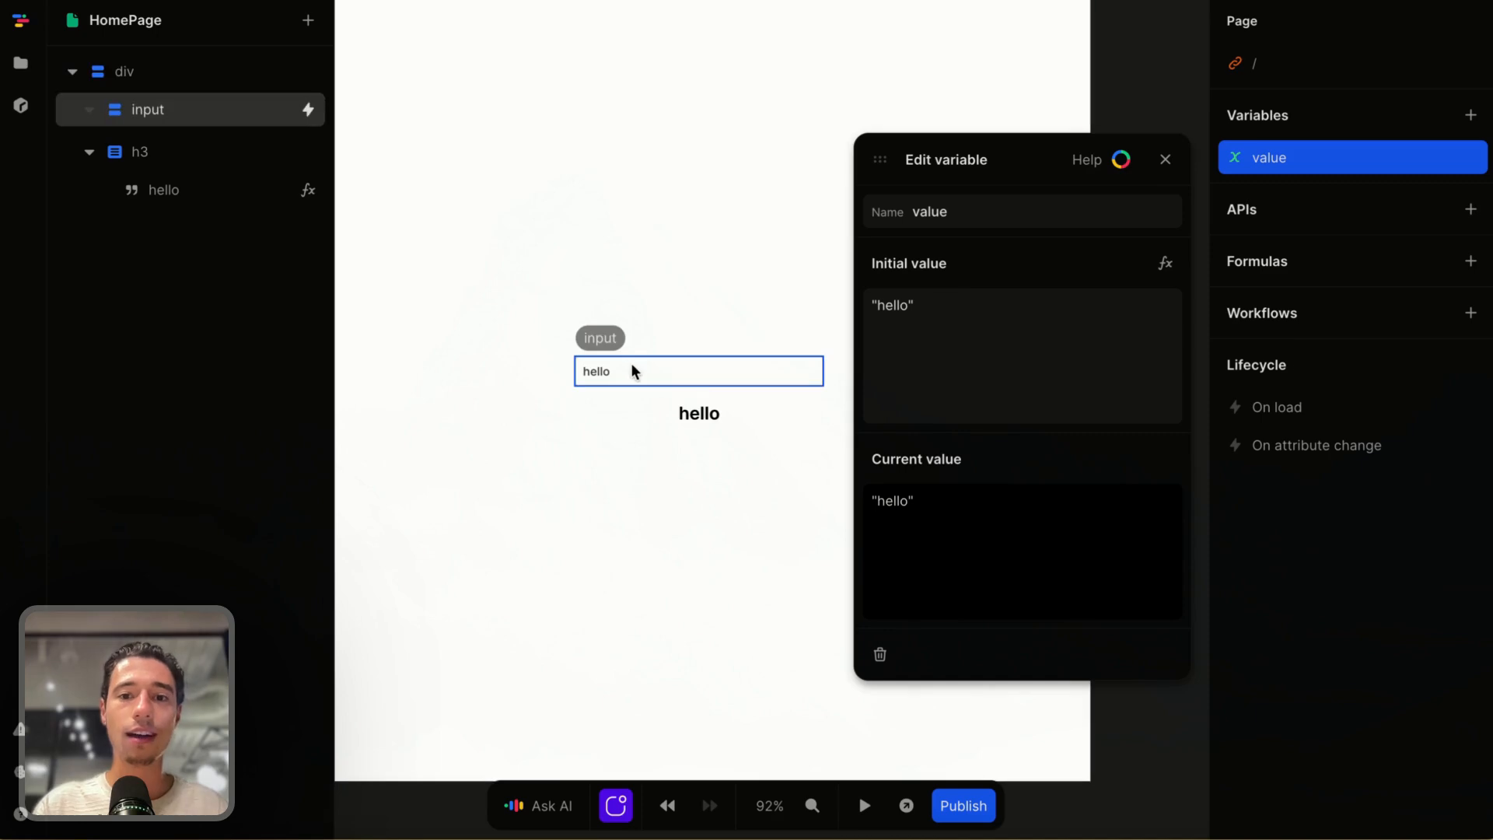
click(1166, 159)
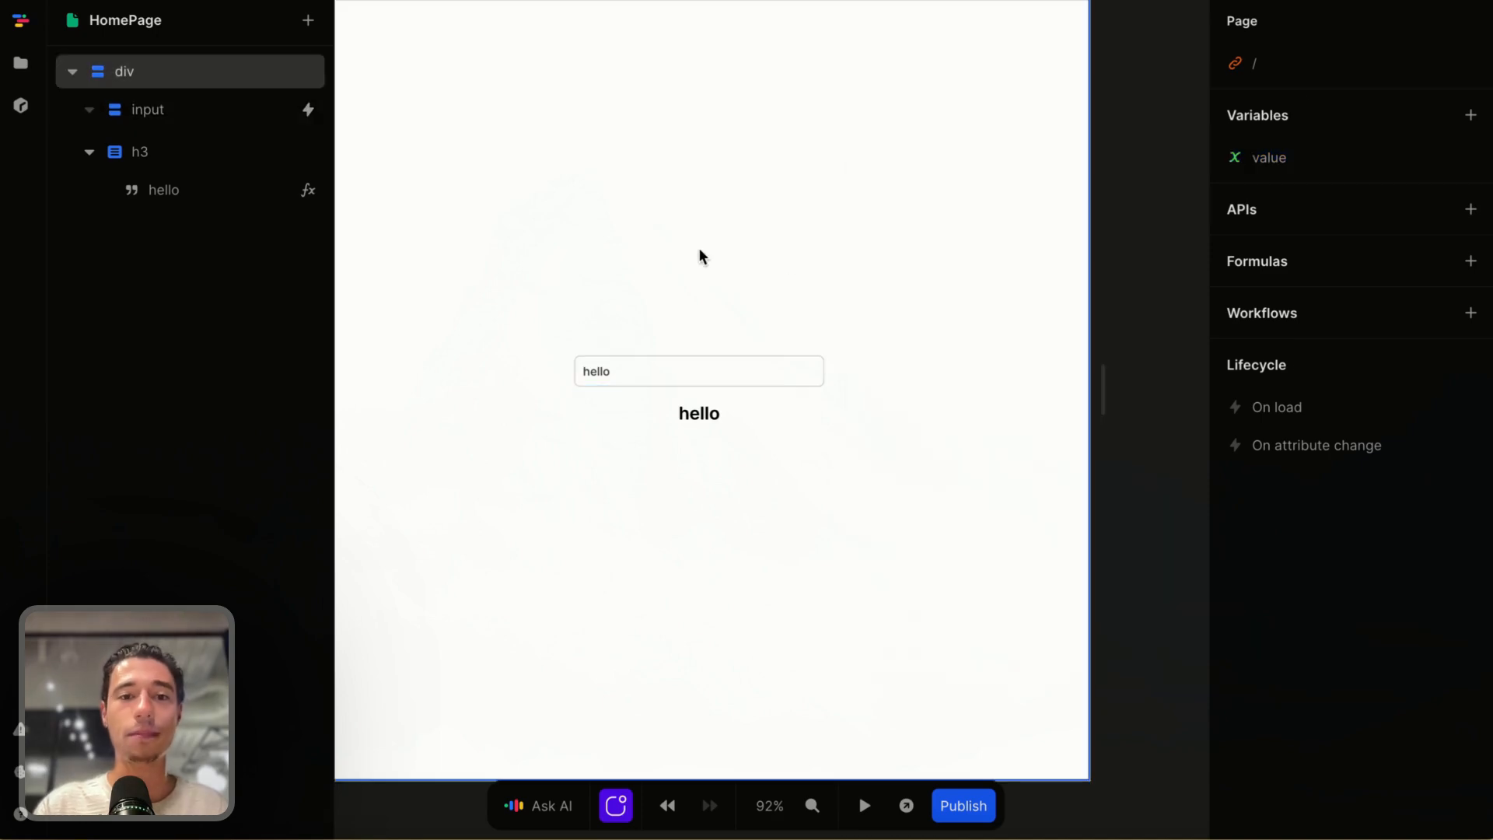
Remove the value attribute from the input element
click(743, 371)
click(715, 414)
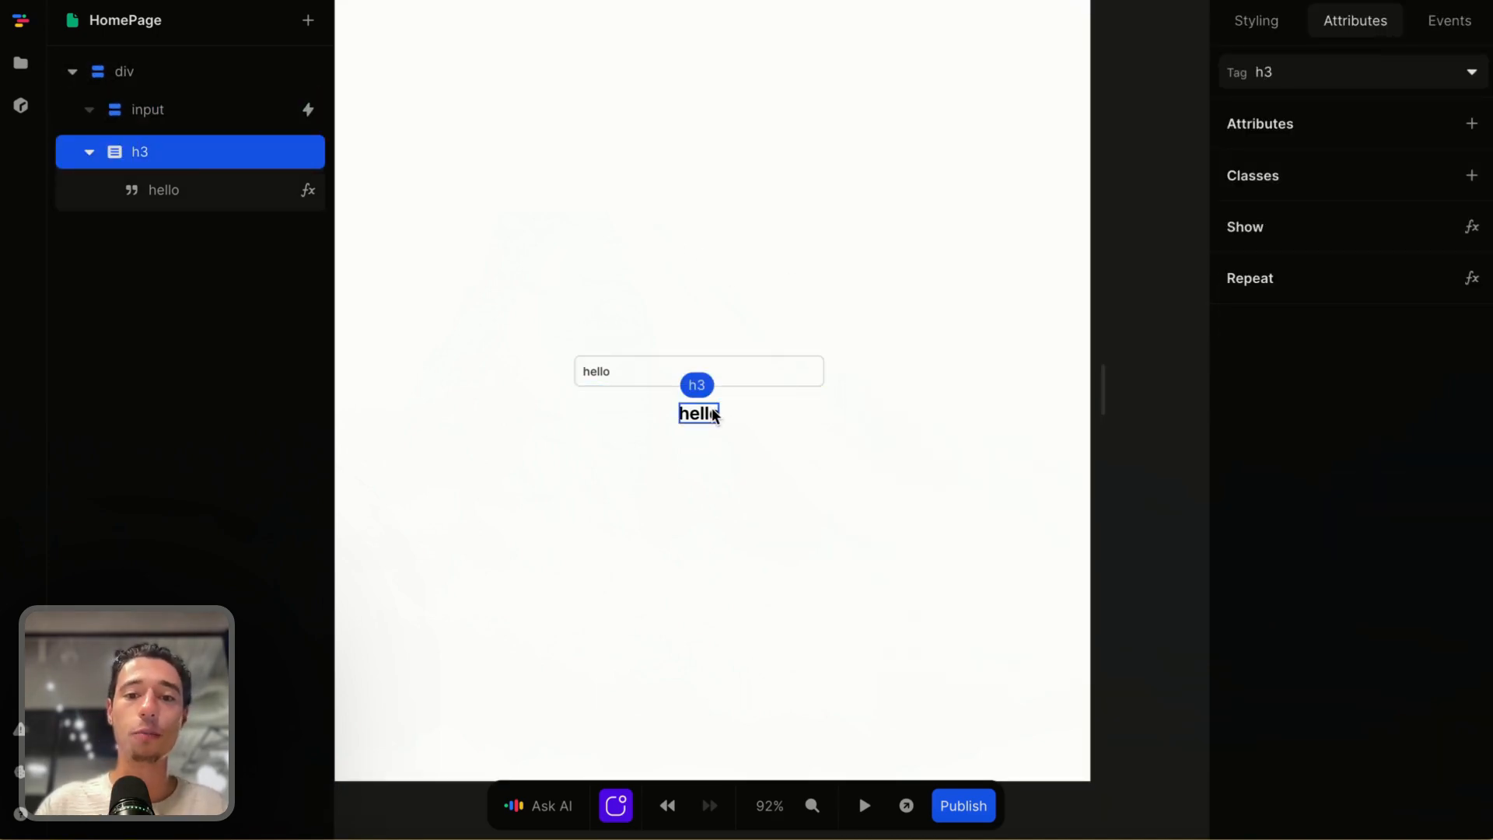
click(753, 371)
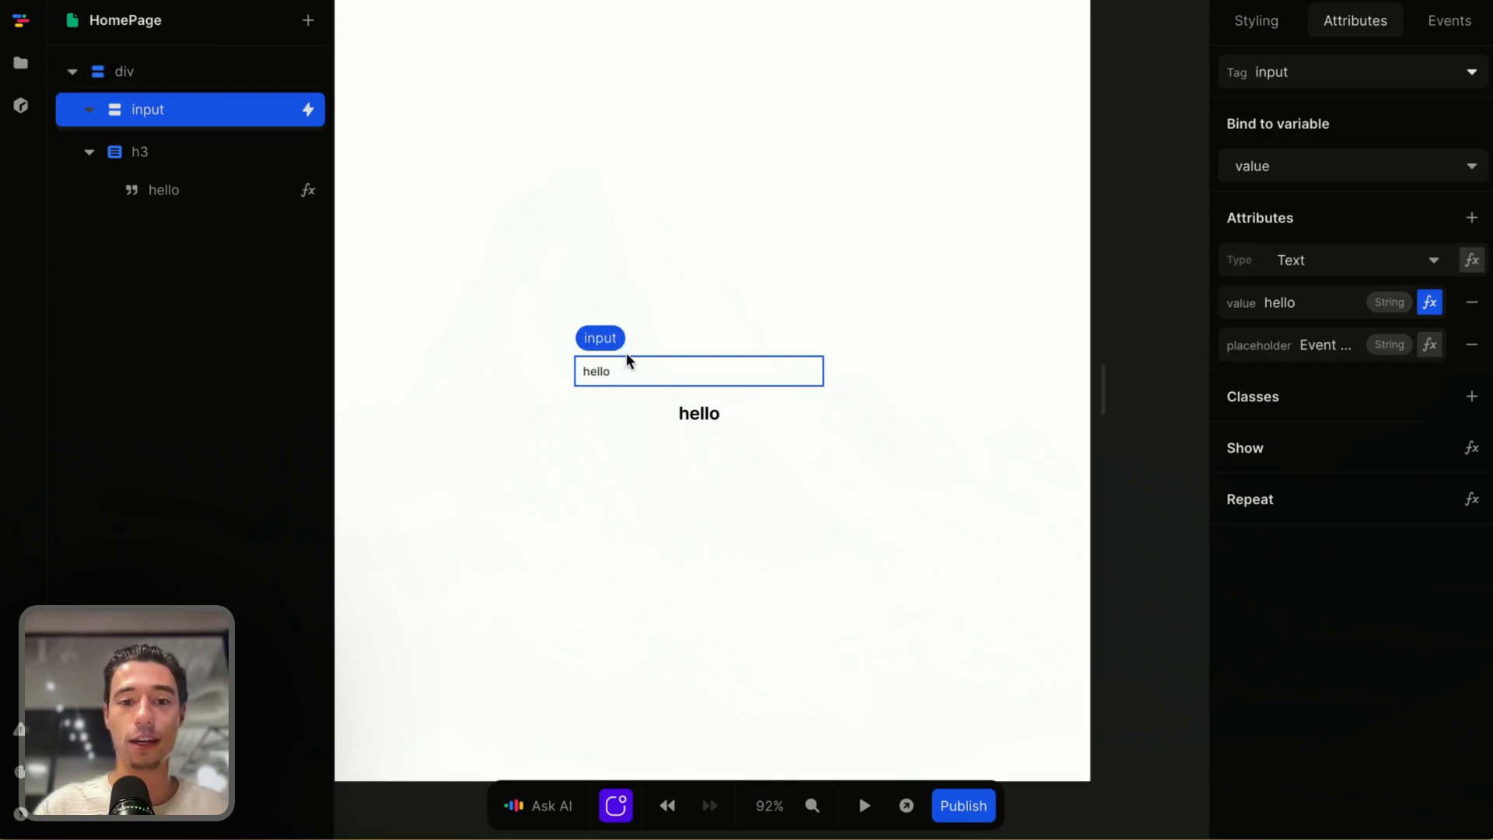
click(1470, 308)
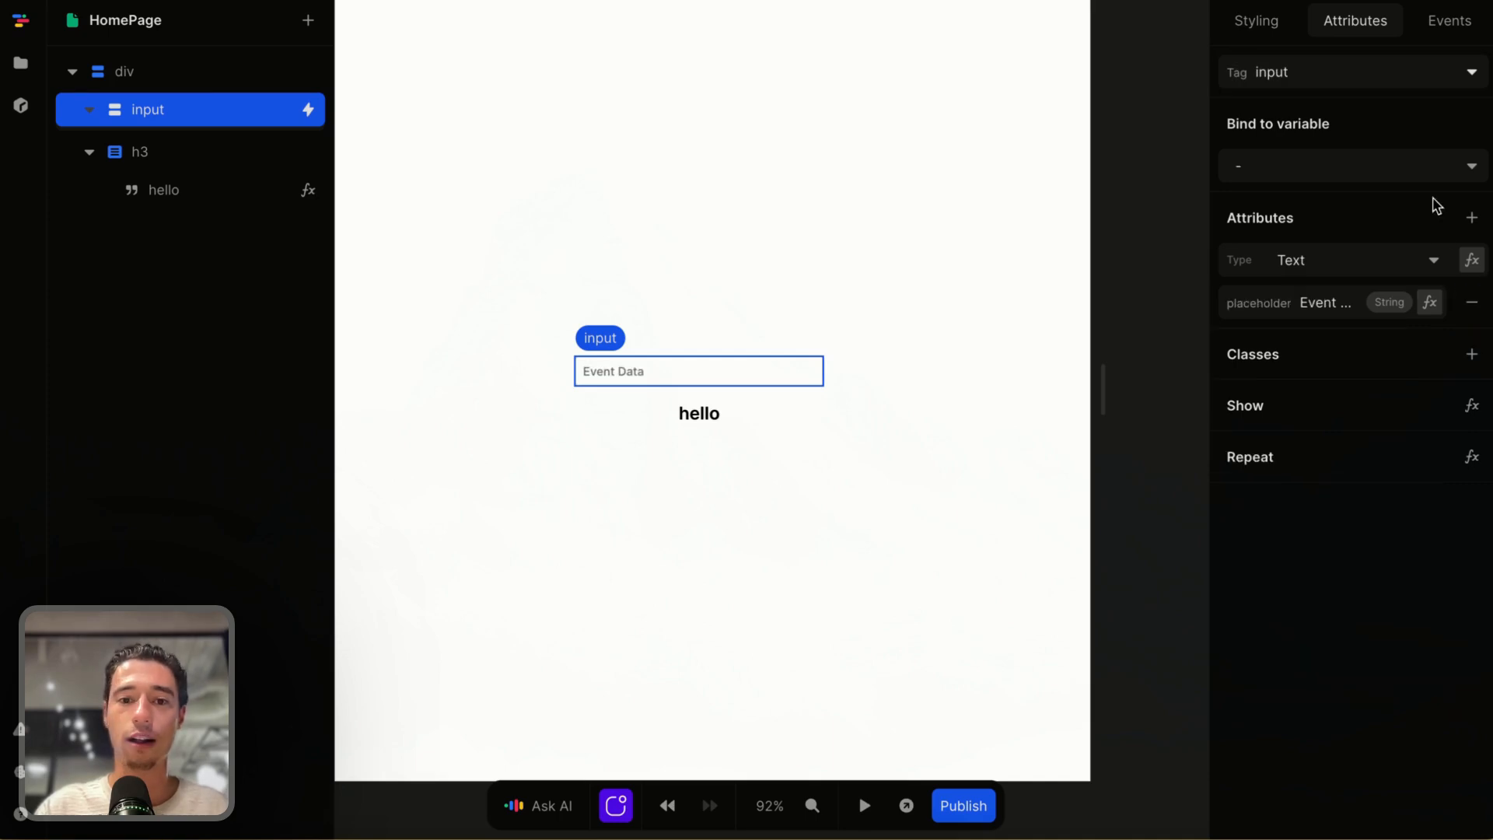
Set the input element's type to File and select the parent div
click(1452, 21)
click(1380, 24)
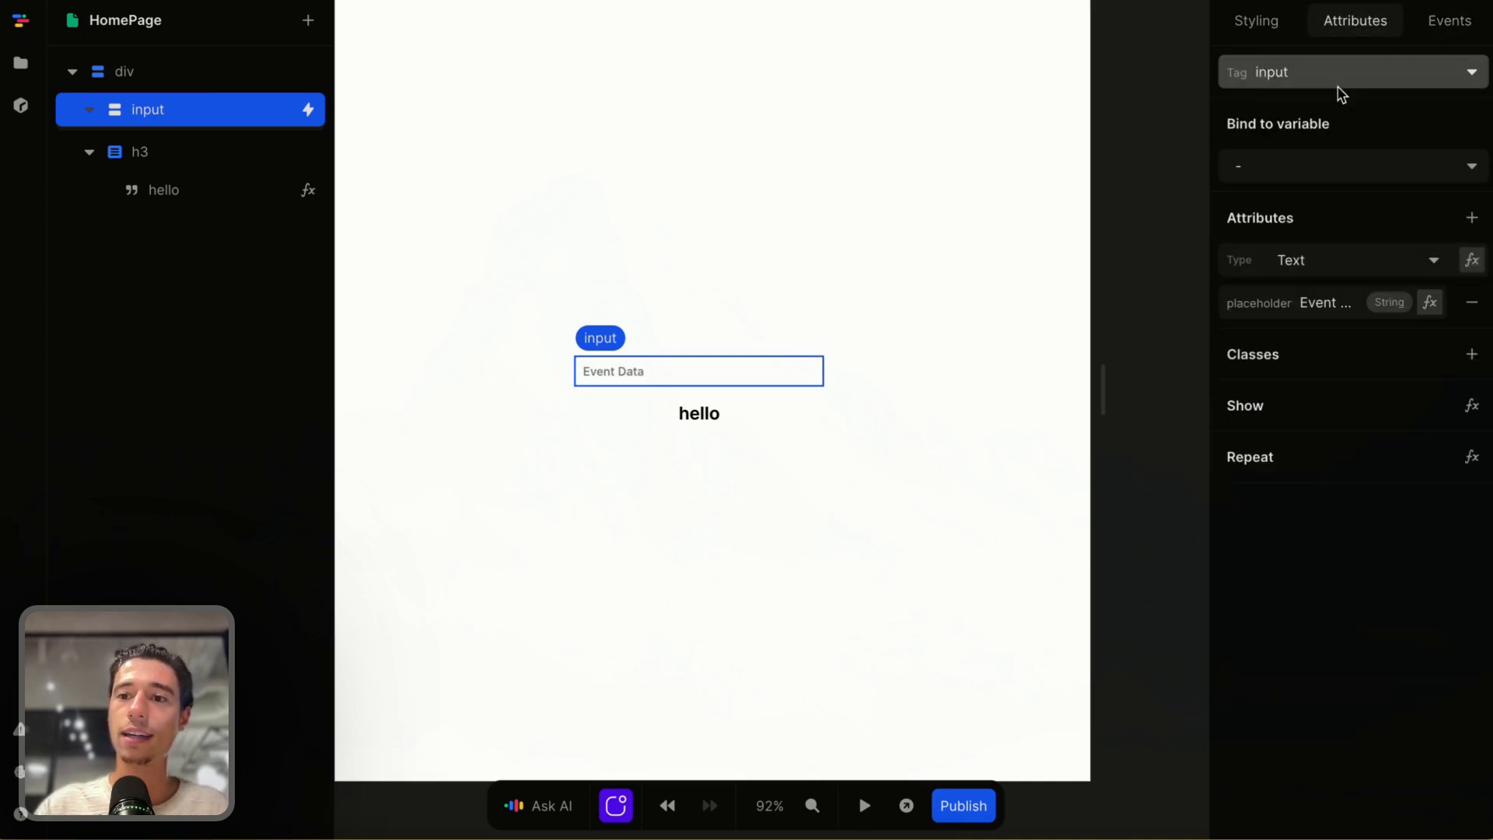
click(1281, 159)
click(1279, 170)
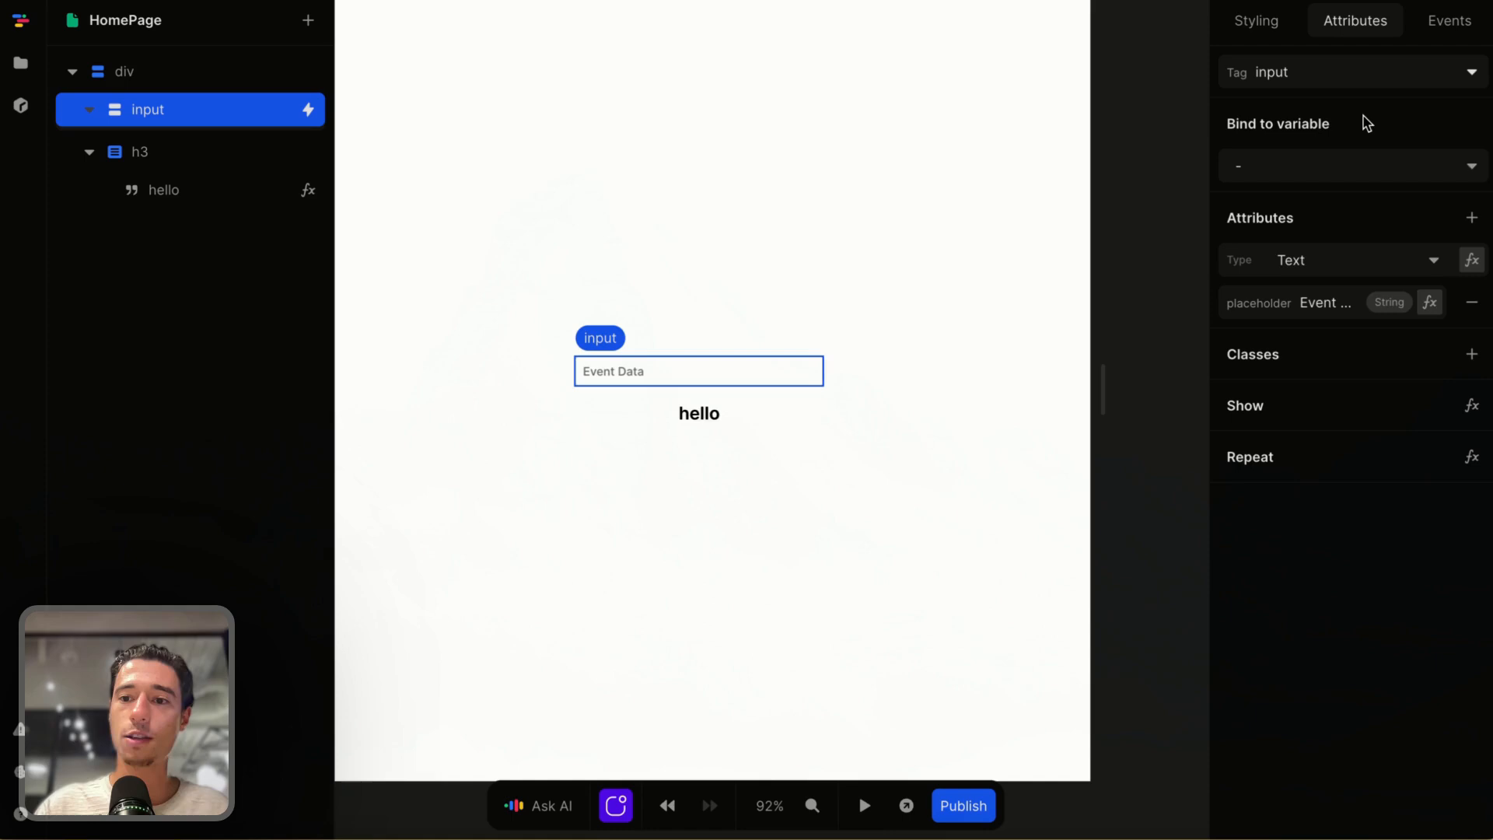
click(1334, 262)
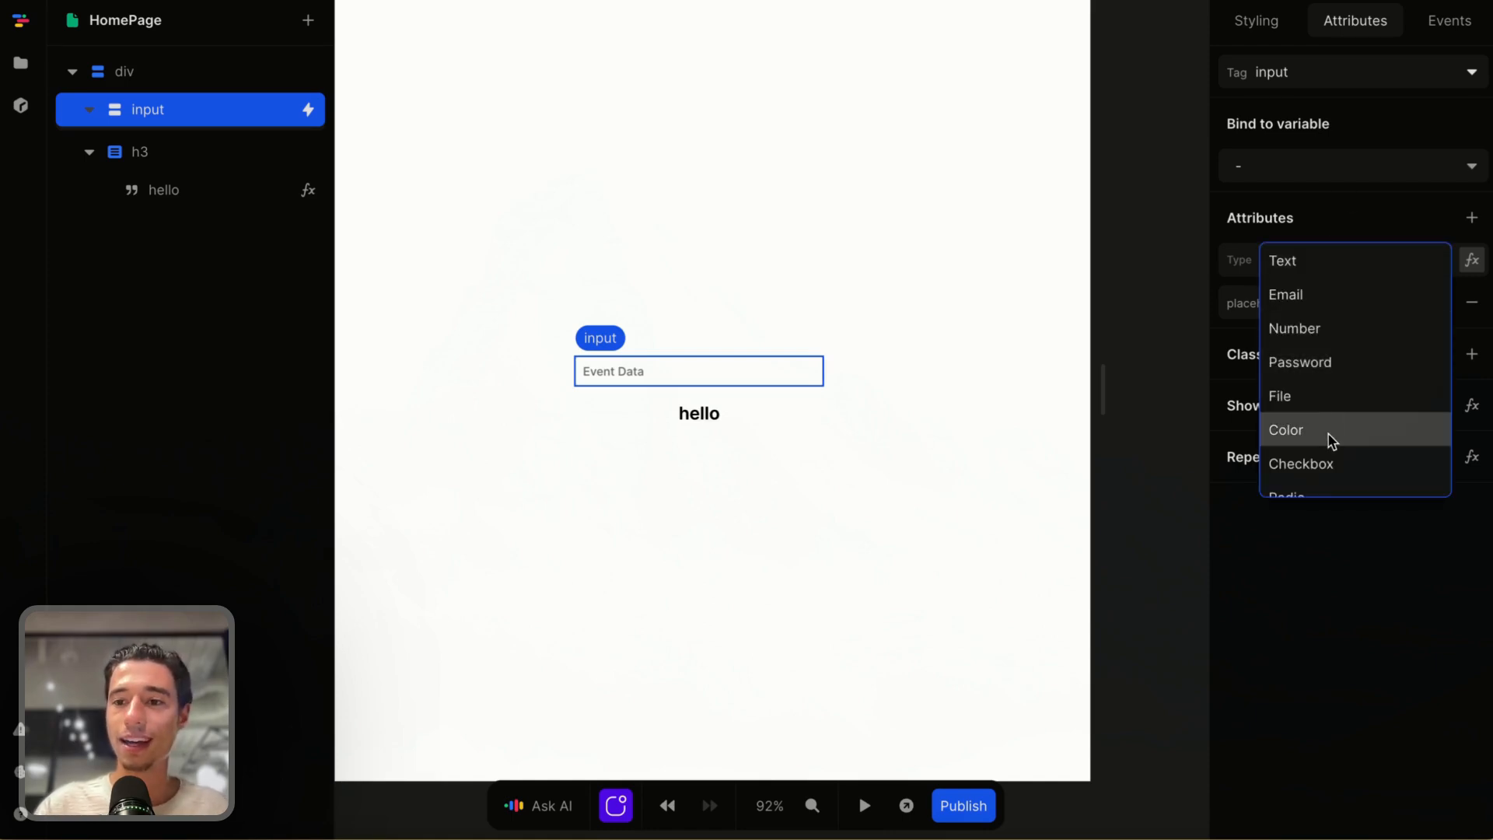
scroll(1327, 436, down, 1)
click(1306, 371)
click(799, 390)
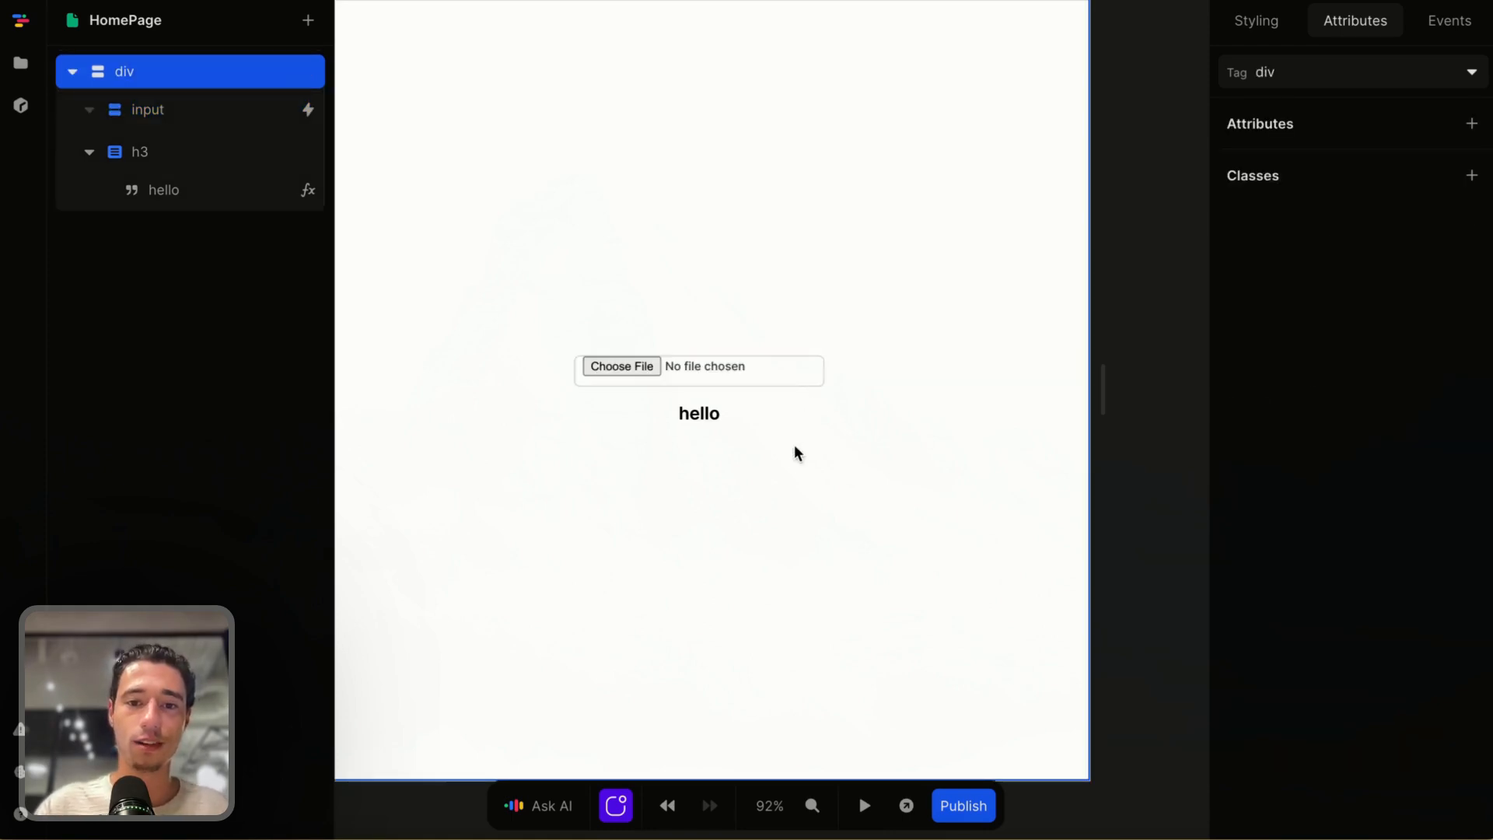
Preview the page and choose "Screenshot 2024-08-05 at 7.50.09 AM.png" from the Desktop in the file input
click(864, 805)
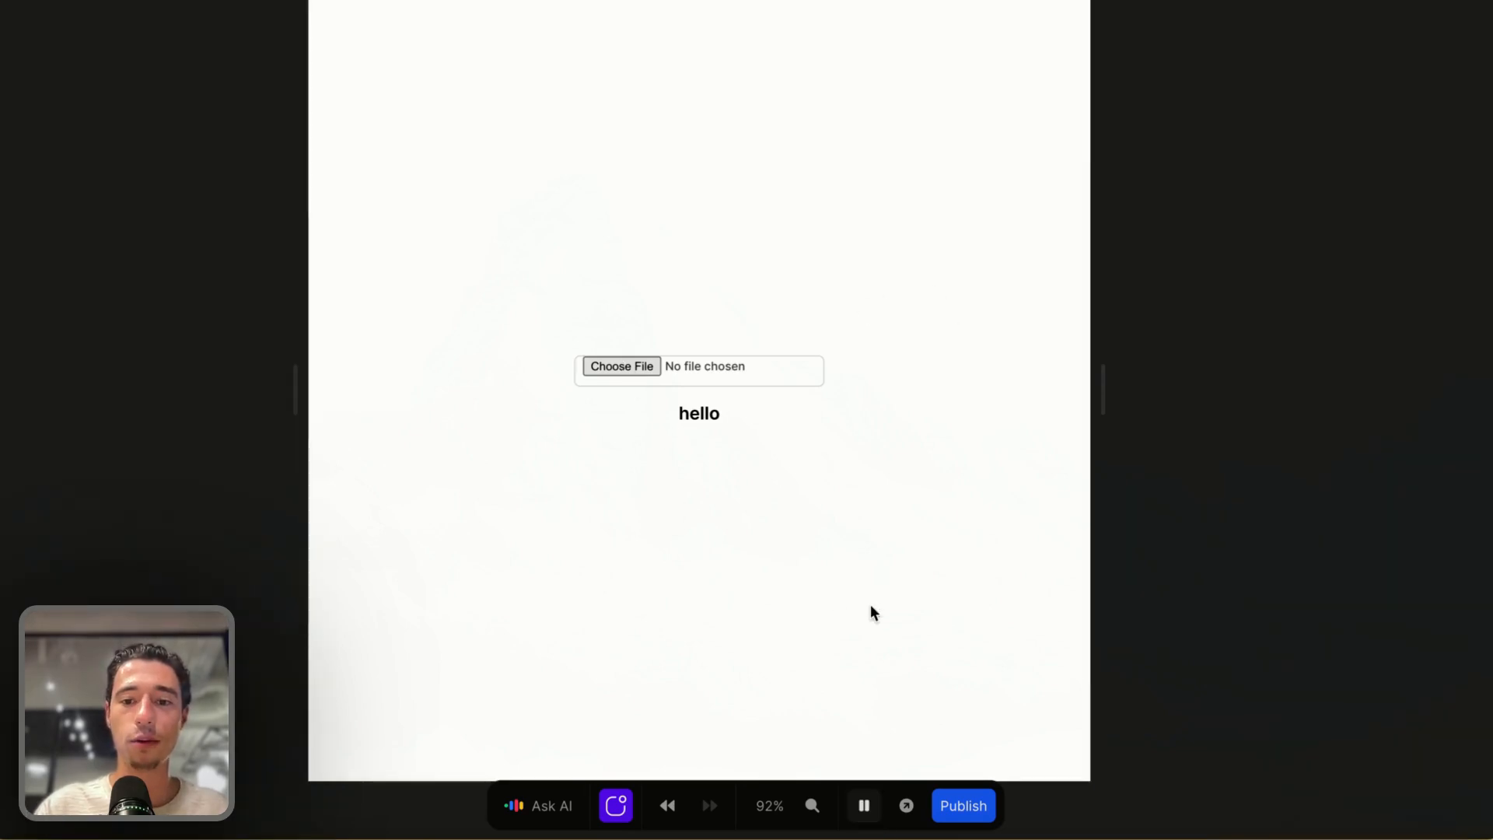
click(622, 367)
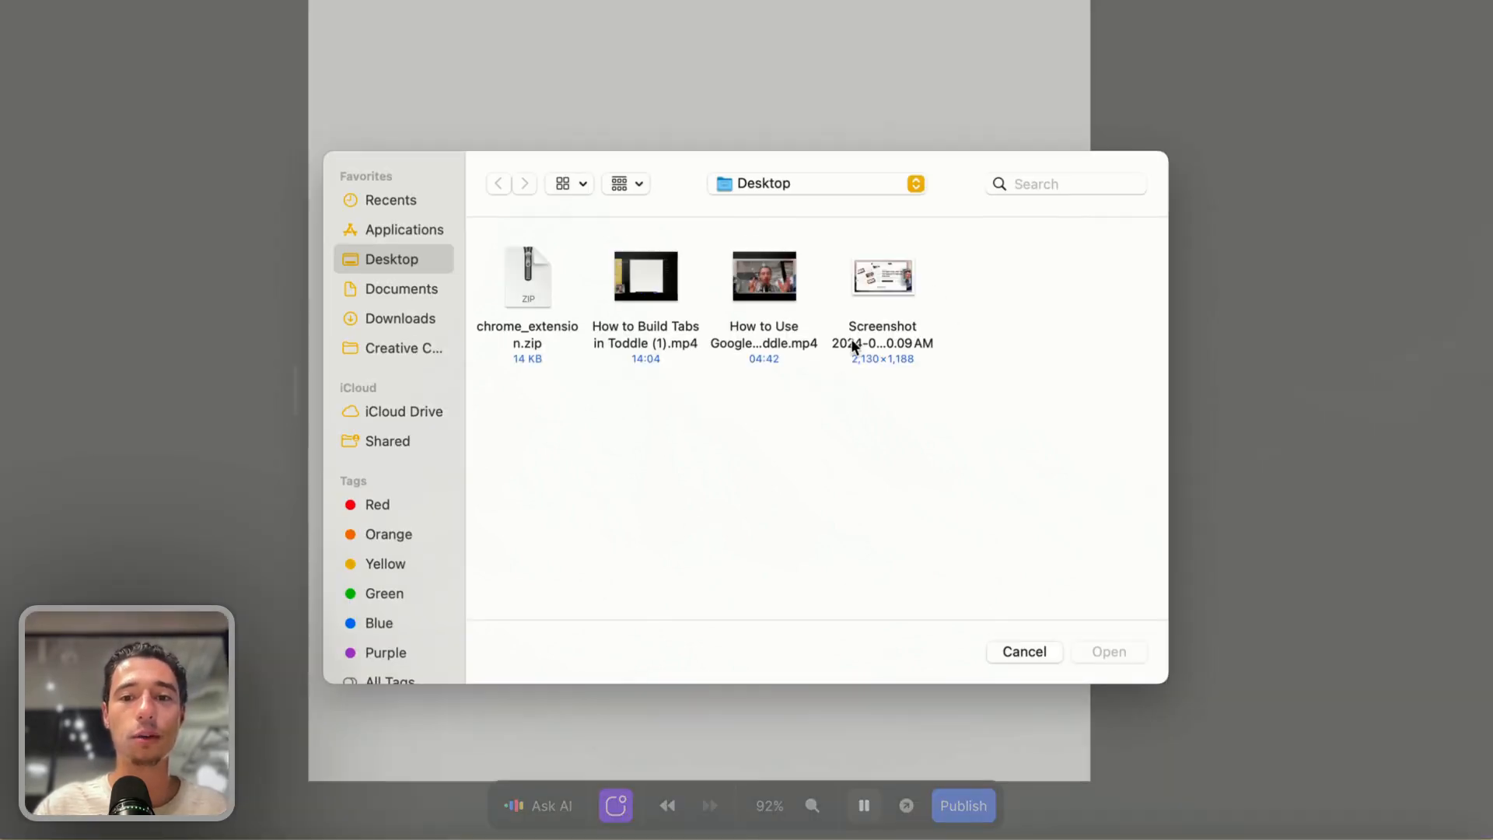
click(886, 312)
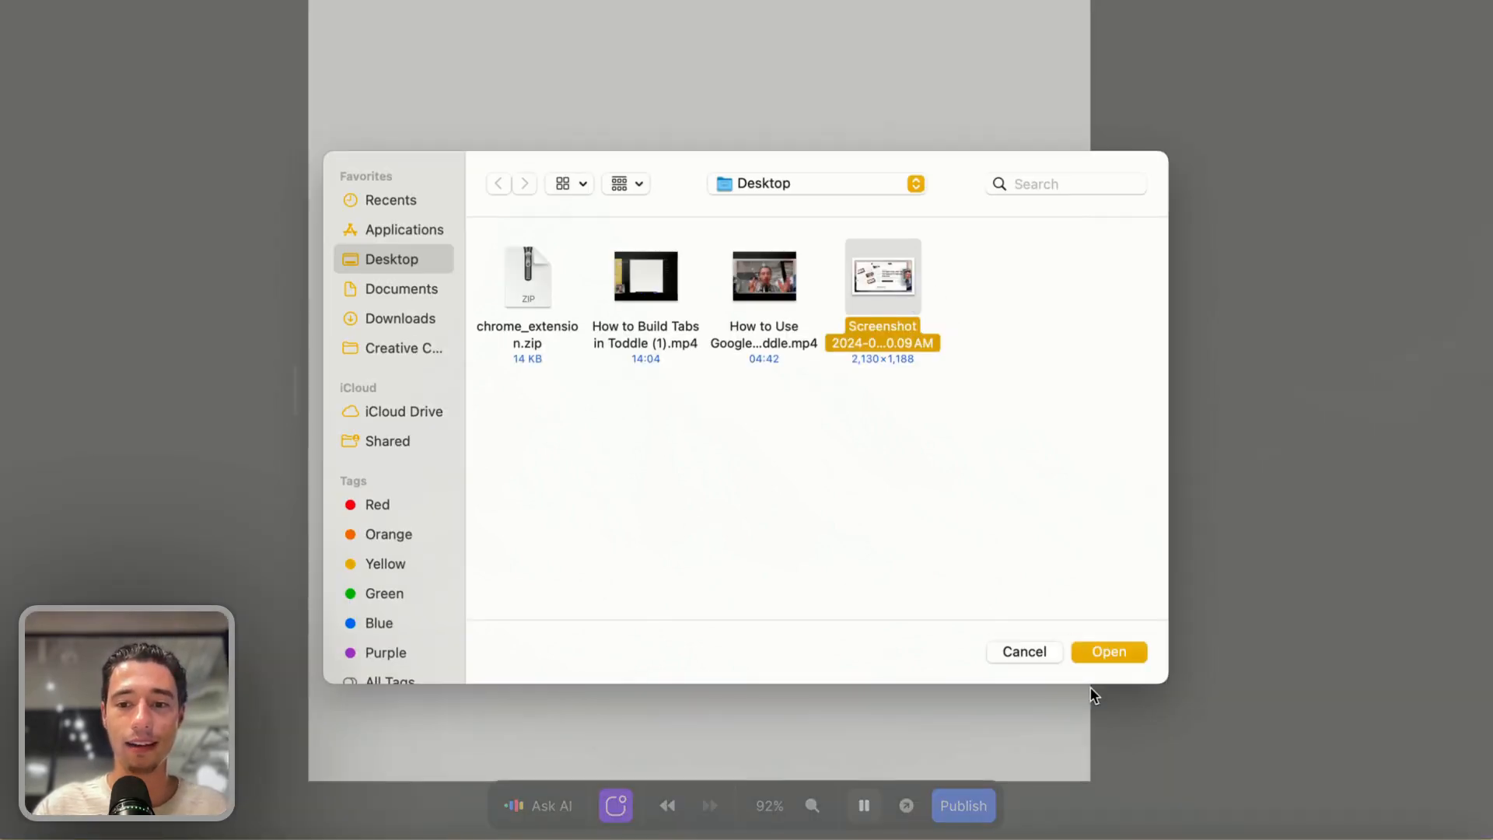
click(1104, 650)
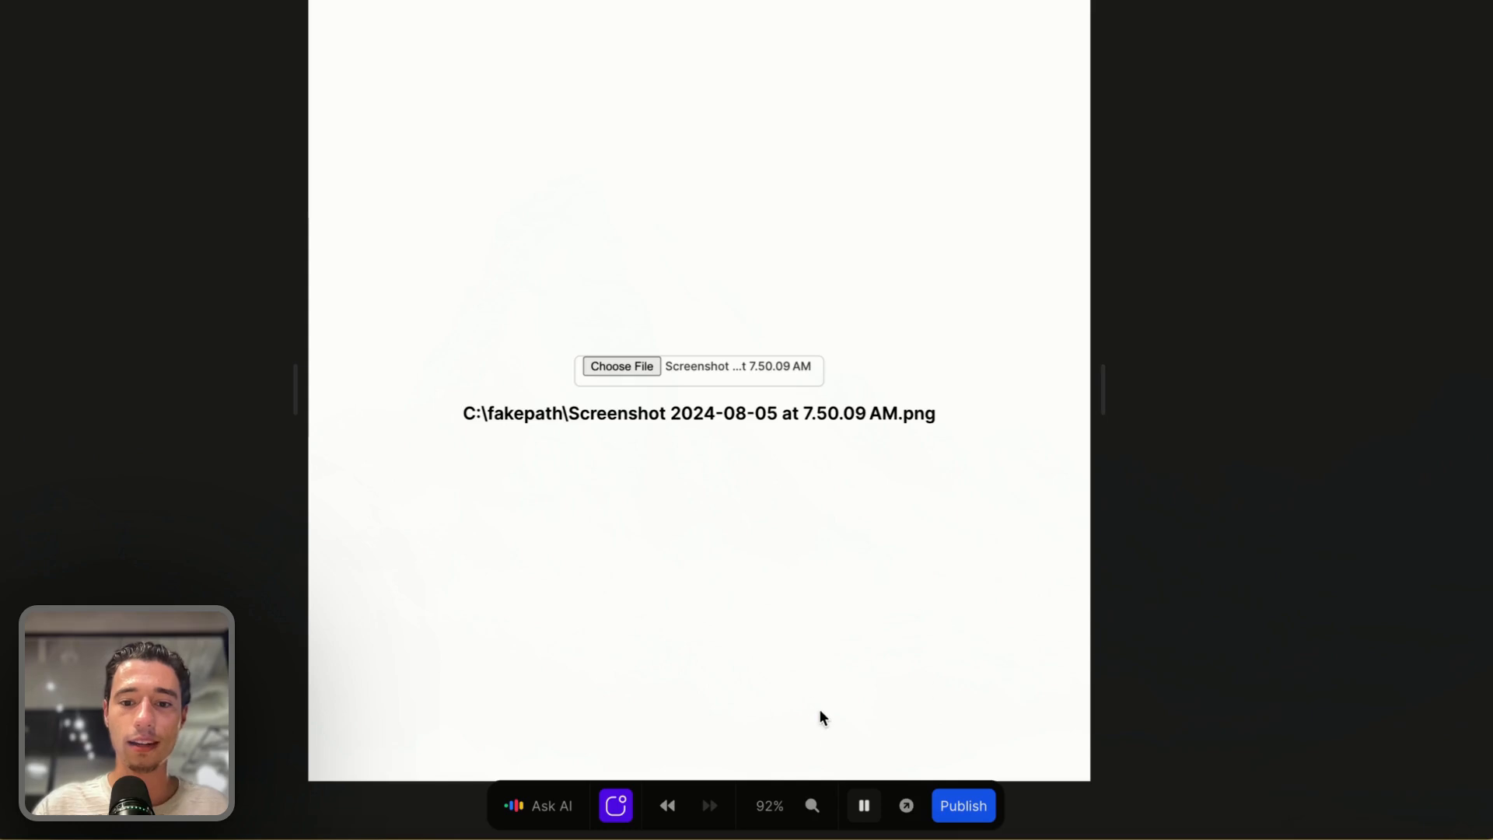
Examine the heading text produced by the chosen file in the preview, and return to the editor
drag(486, 411, 830, 453)
click(868, 438)
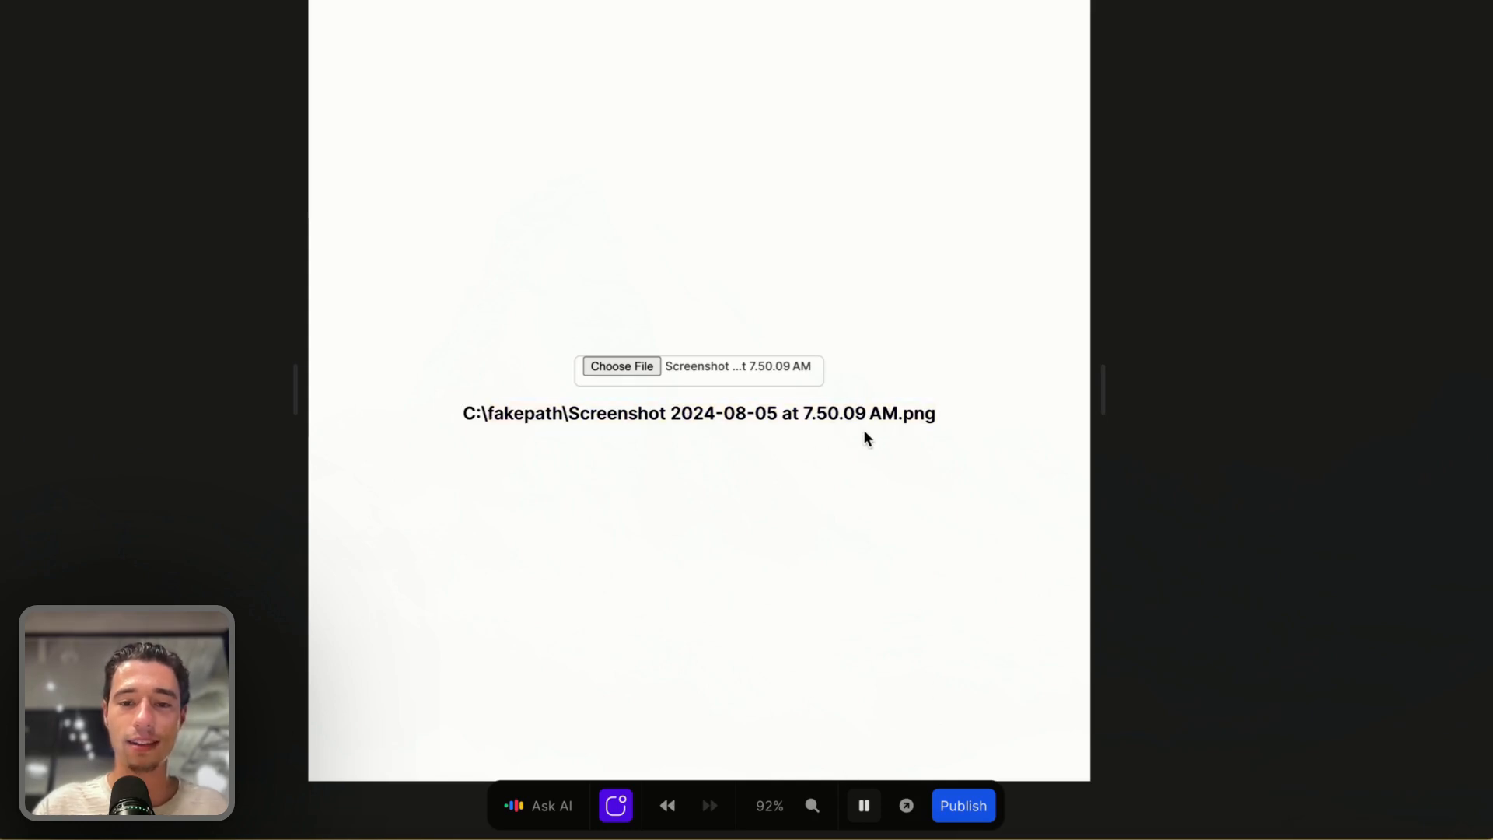
triple_click(829, 407)
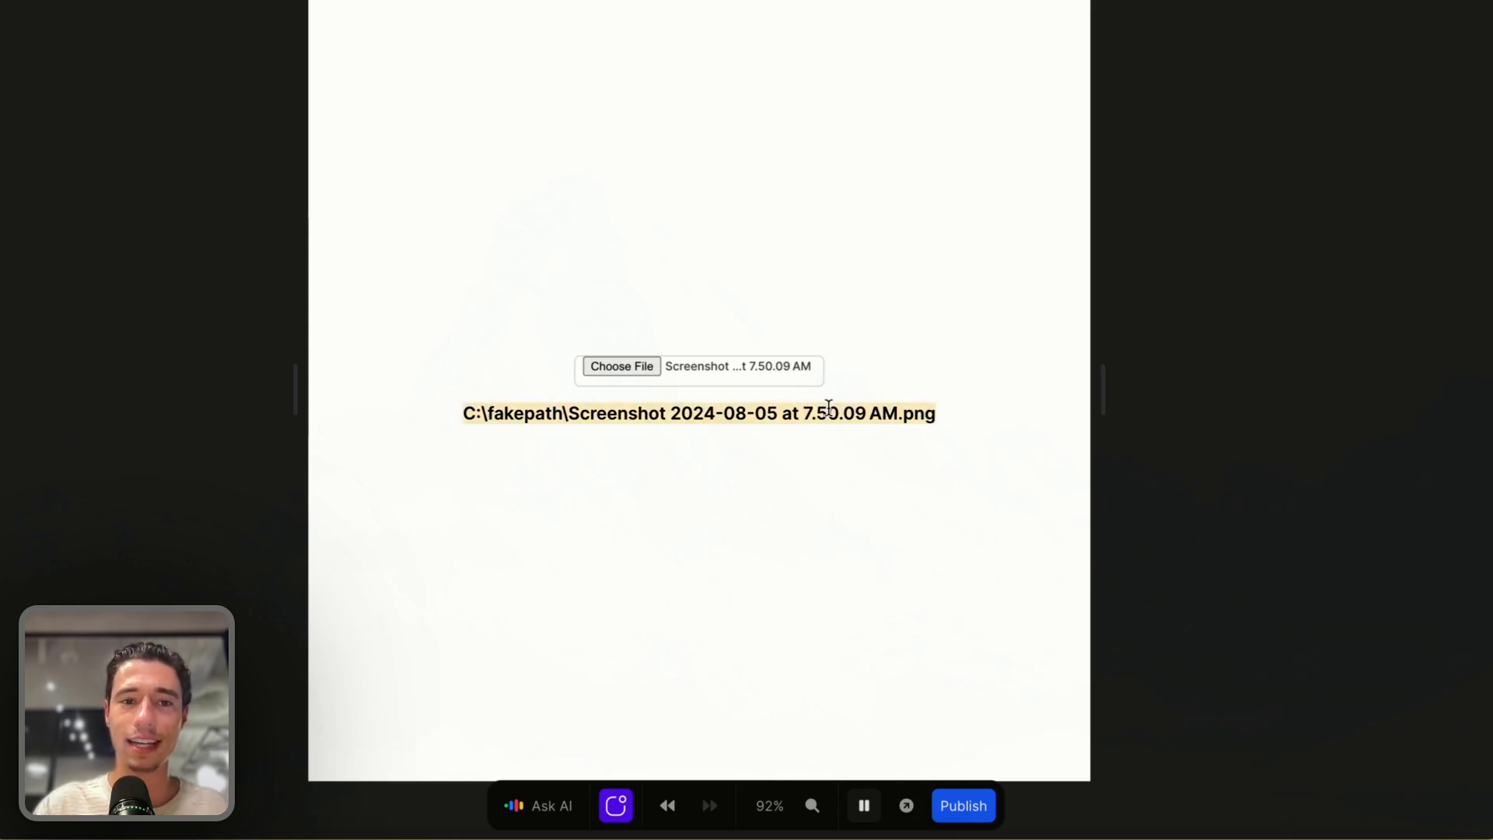
click(863, 806)
click(896, 411)
click(947, 346)
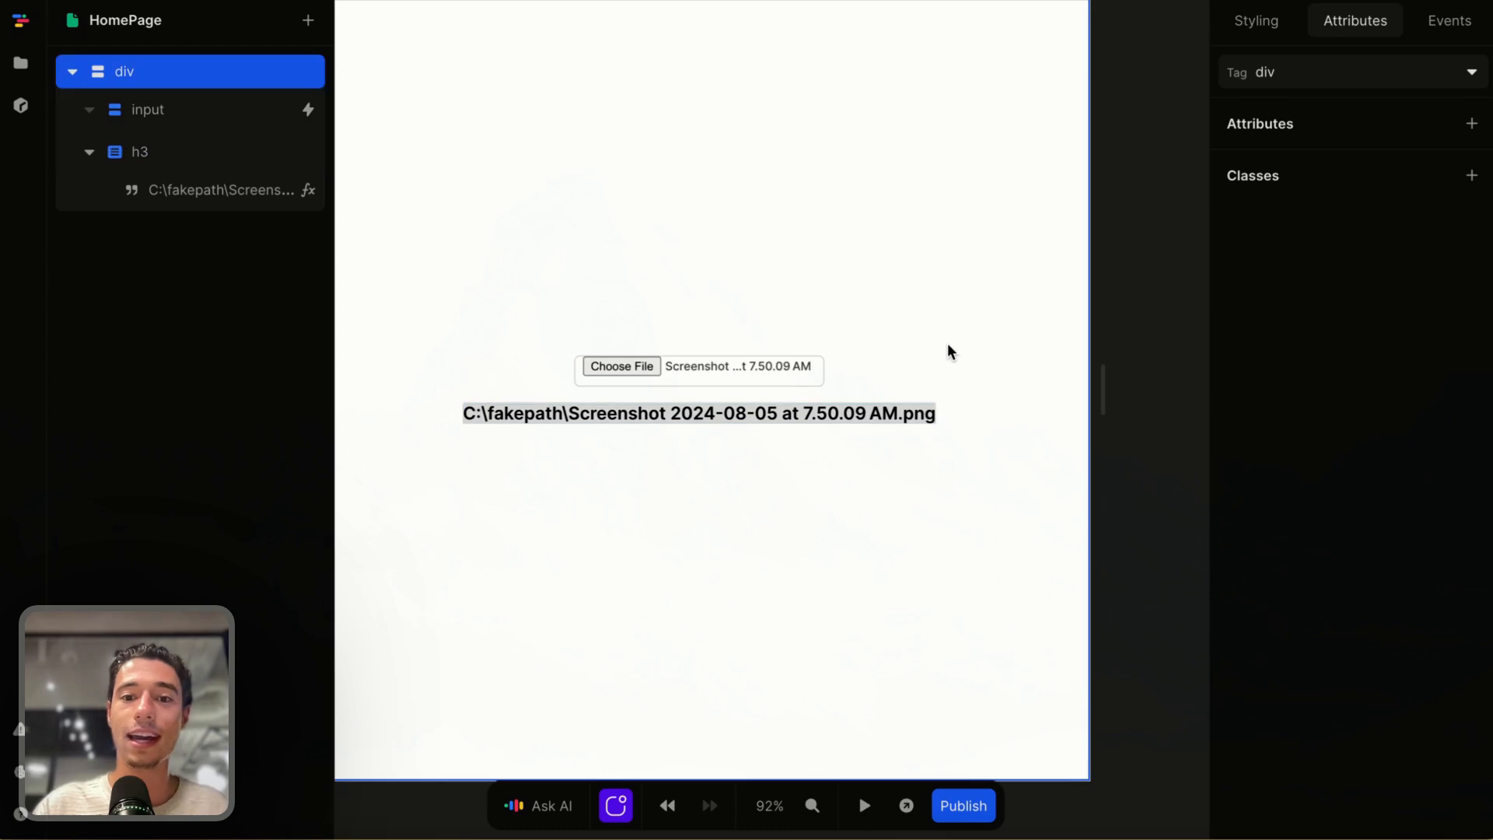
click(863, 805)
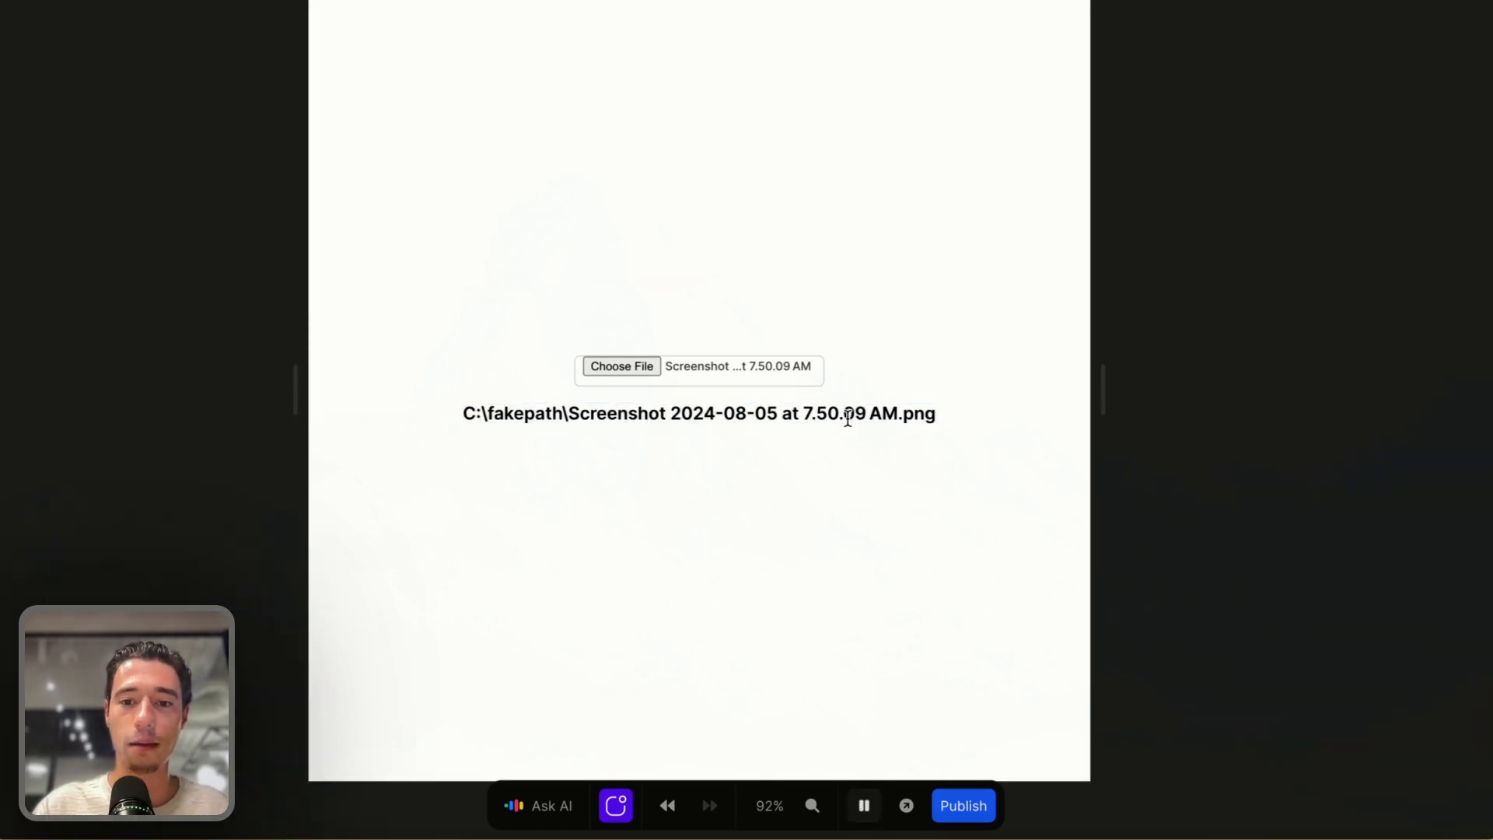
click(863, 806)
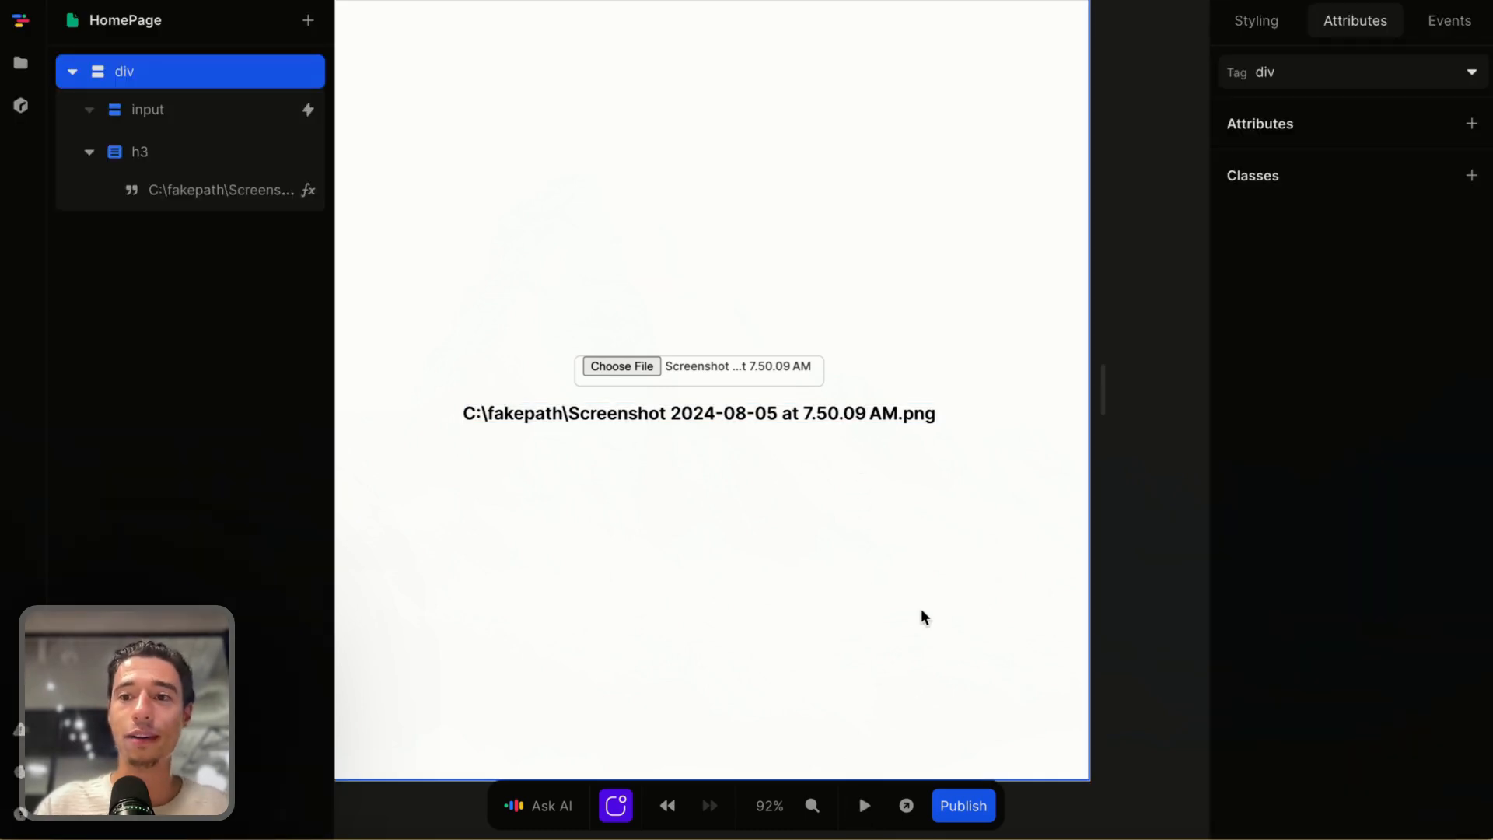
Delete the h3 heading below the file input
click(684, 371)
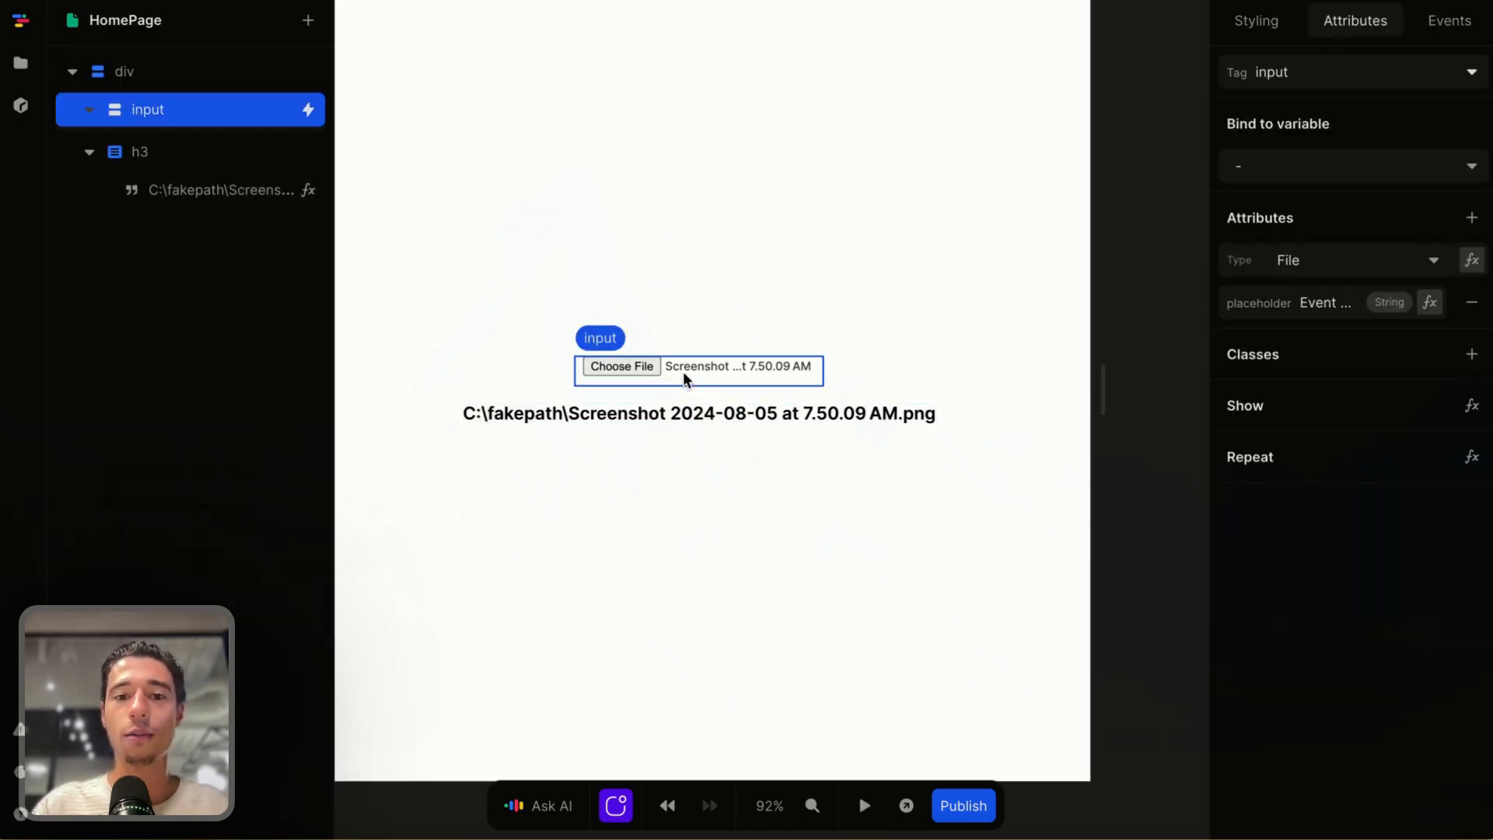
click(892, 413)
click(790, 369)
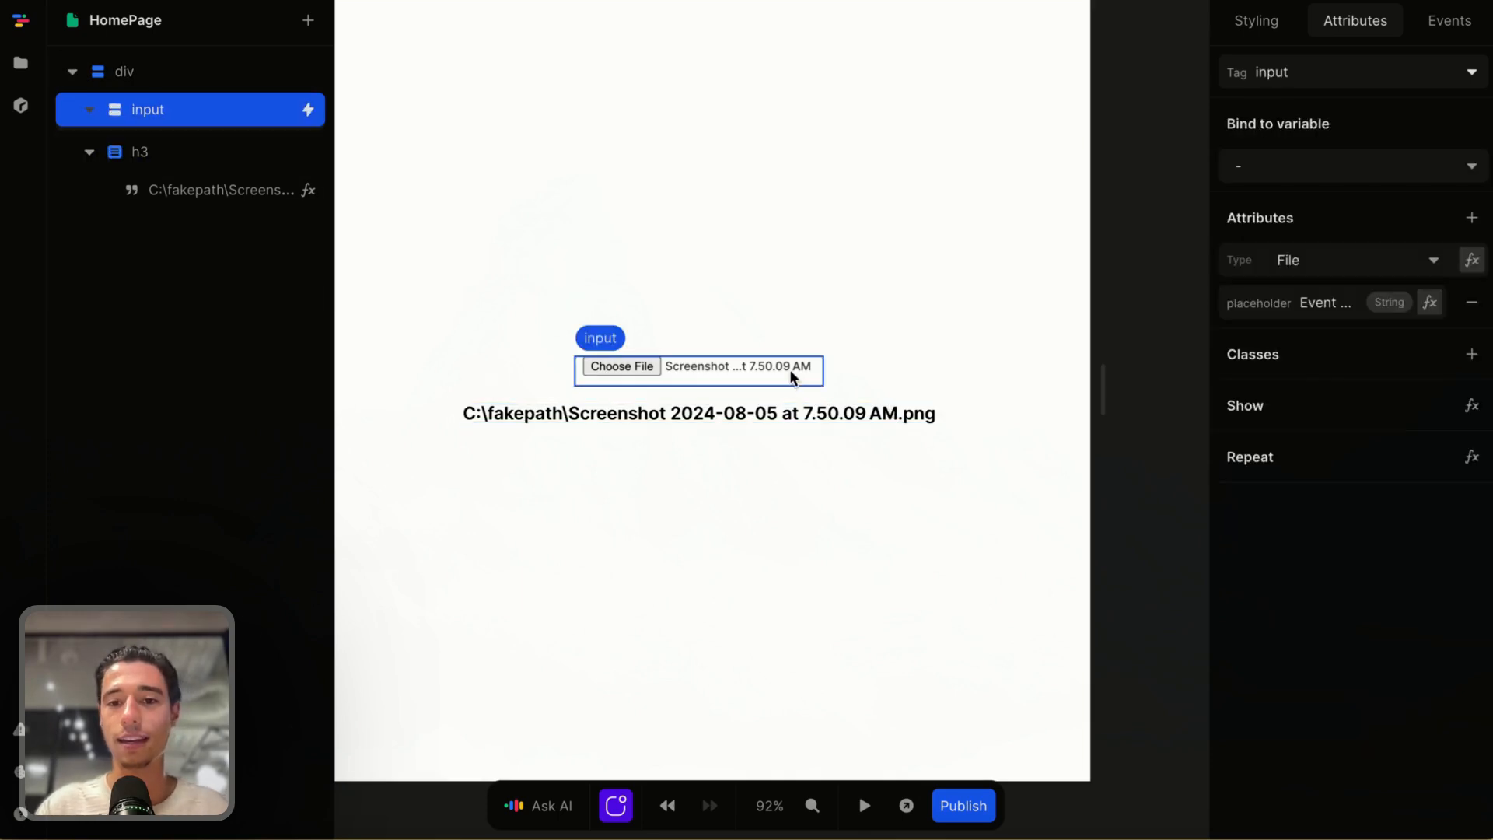
click(782, 416)
key(Delete)
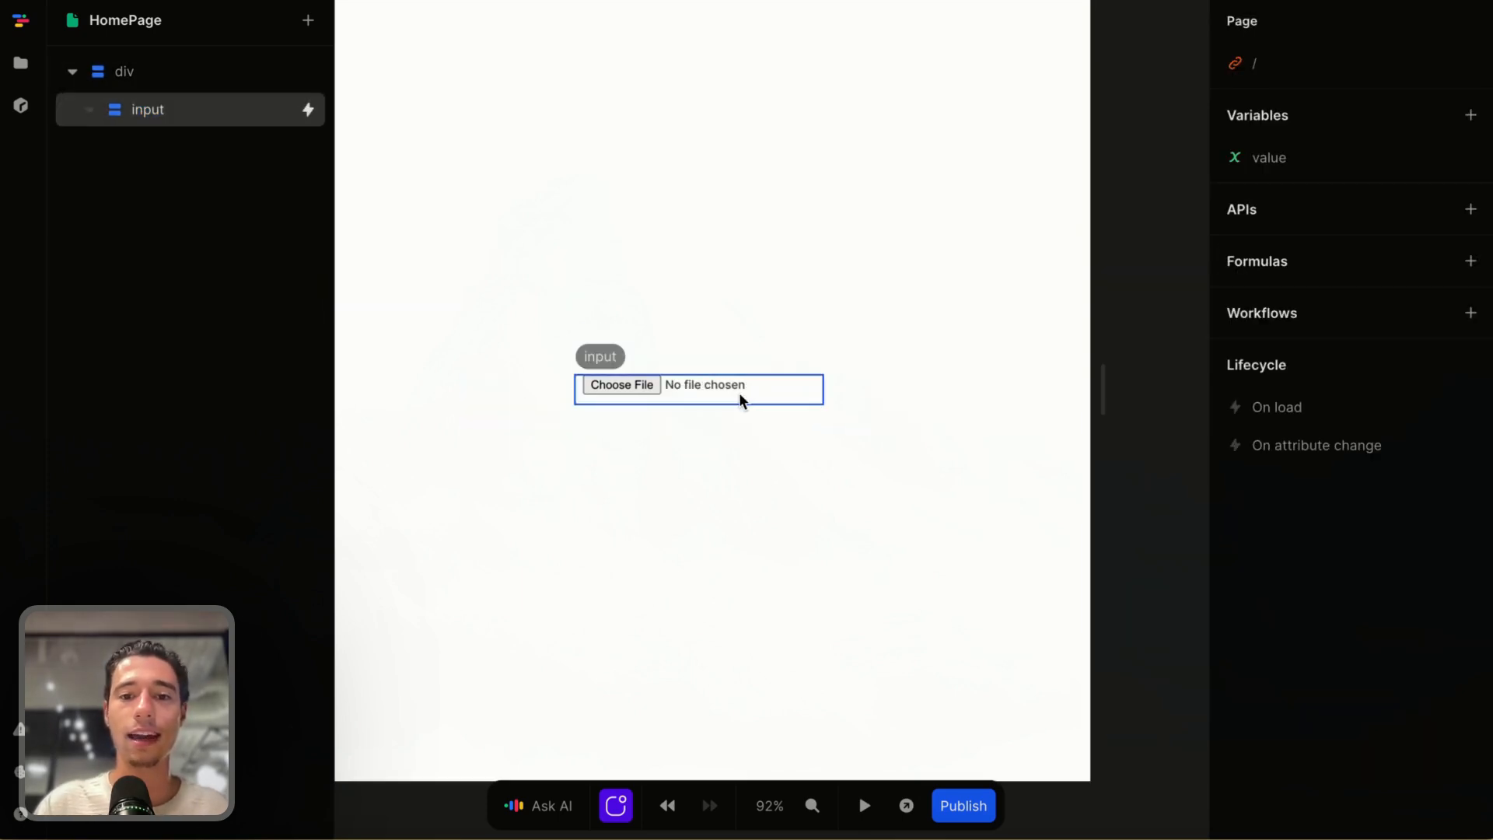
Replace the Set value action in the file input's input event with a Log to console action
click(734, 384)
click(1451, 23)
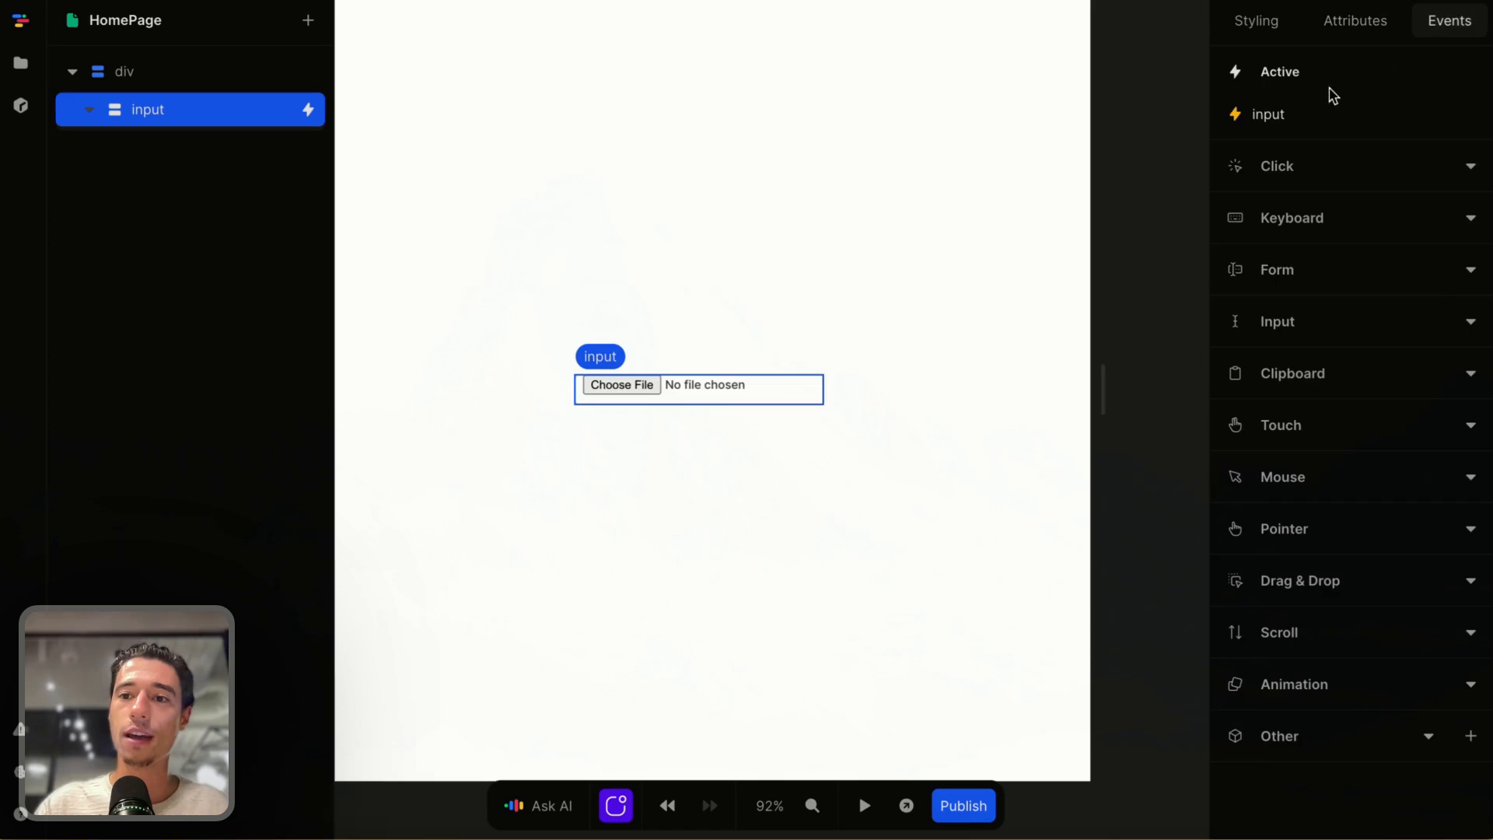
click(1300, 115)
click(1101, 265)
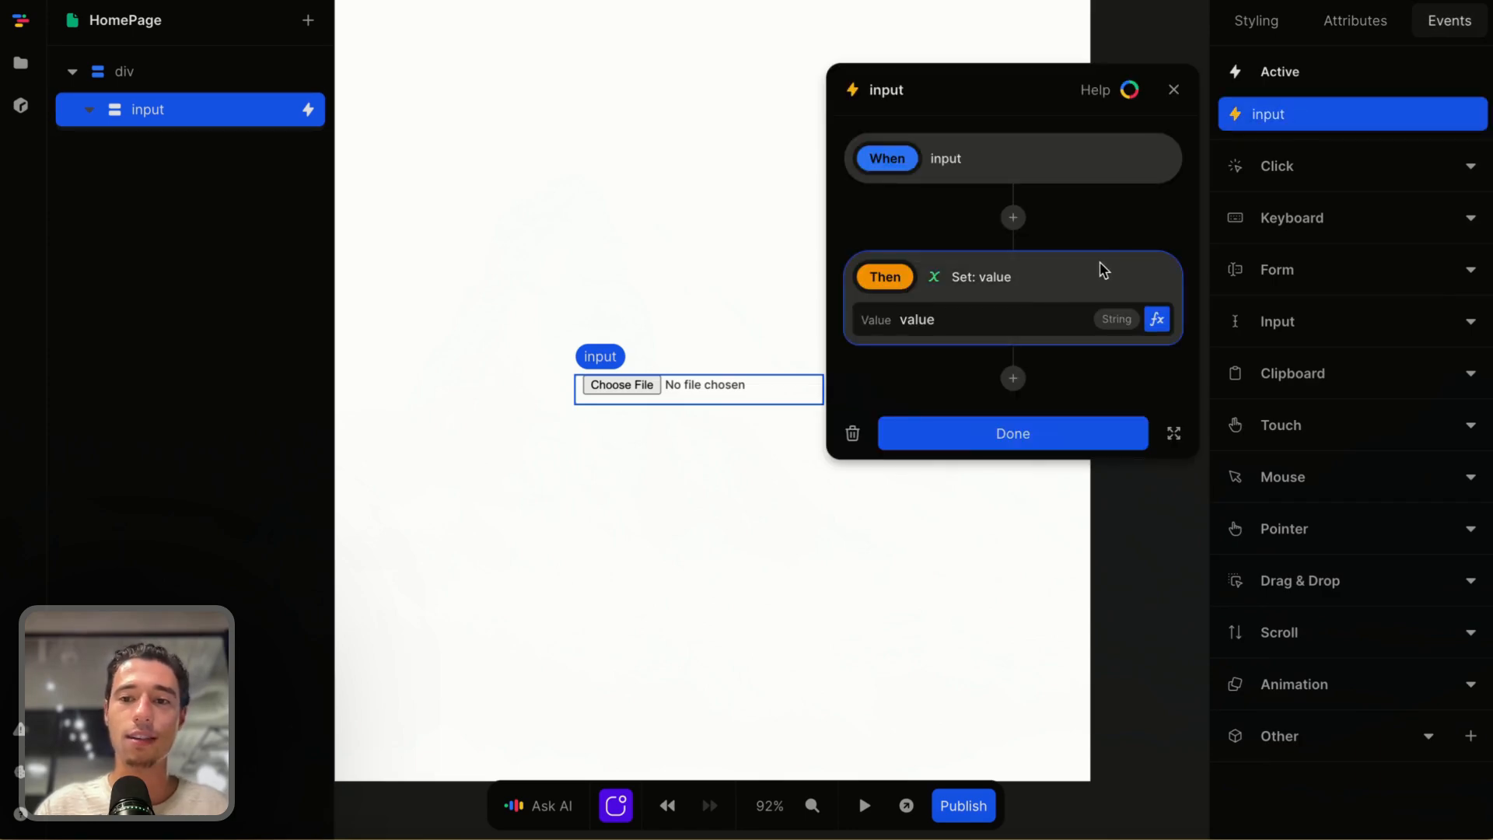
key(Delete)
click(1013, 219)
text(log)
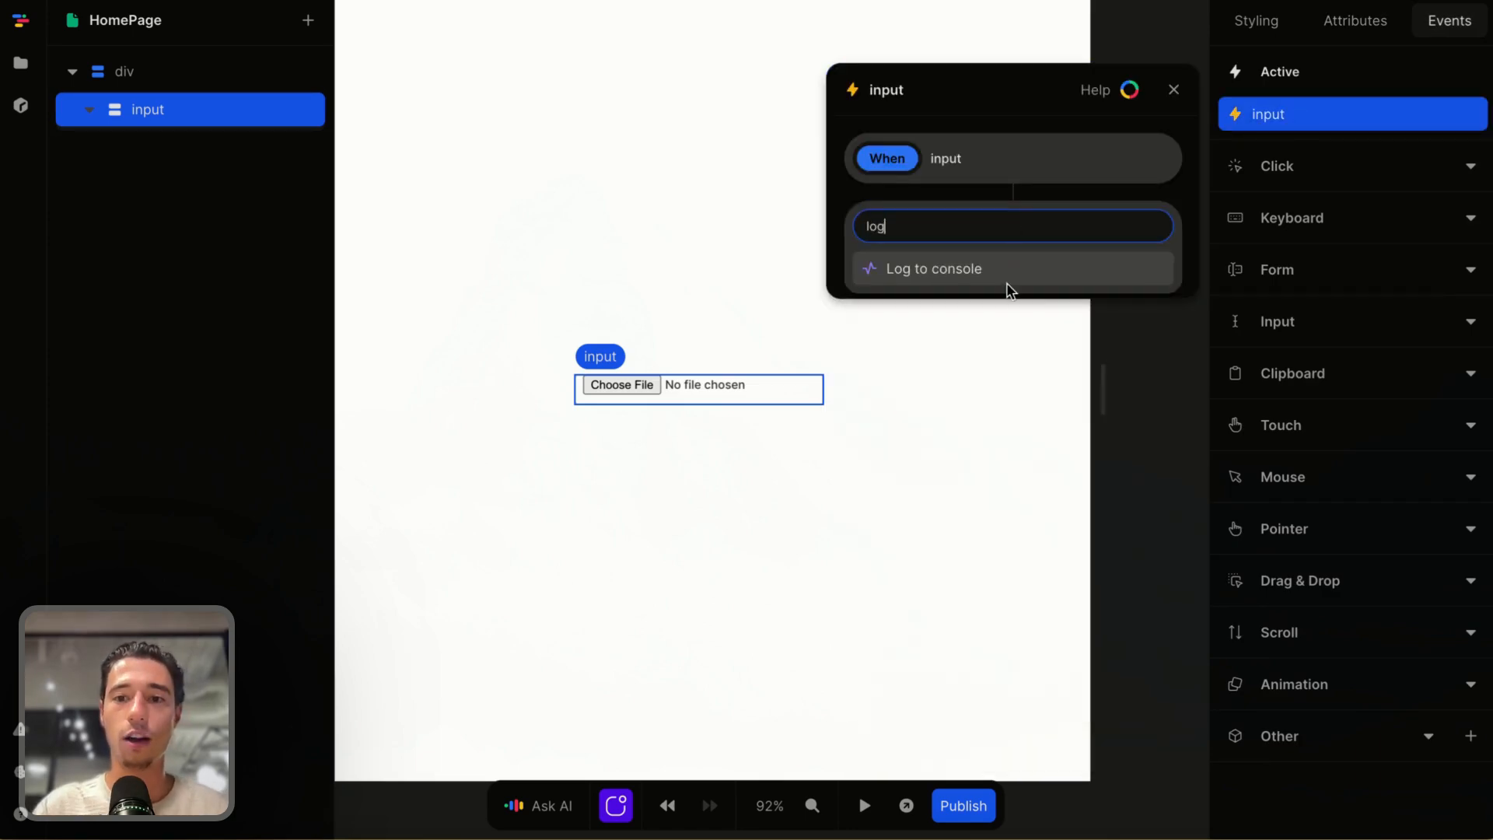
click(1006, 269)
Set the Log To Console action's data to a formula that outputs the whole Event object, and finish editing the event
click(1025, 365)
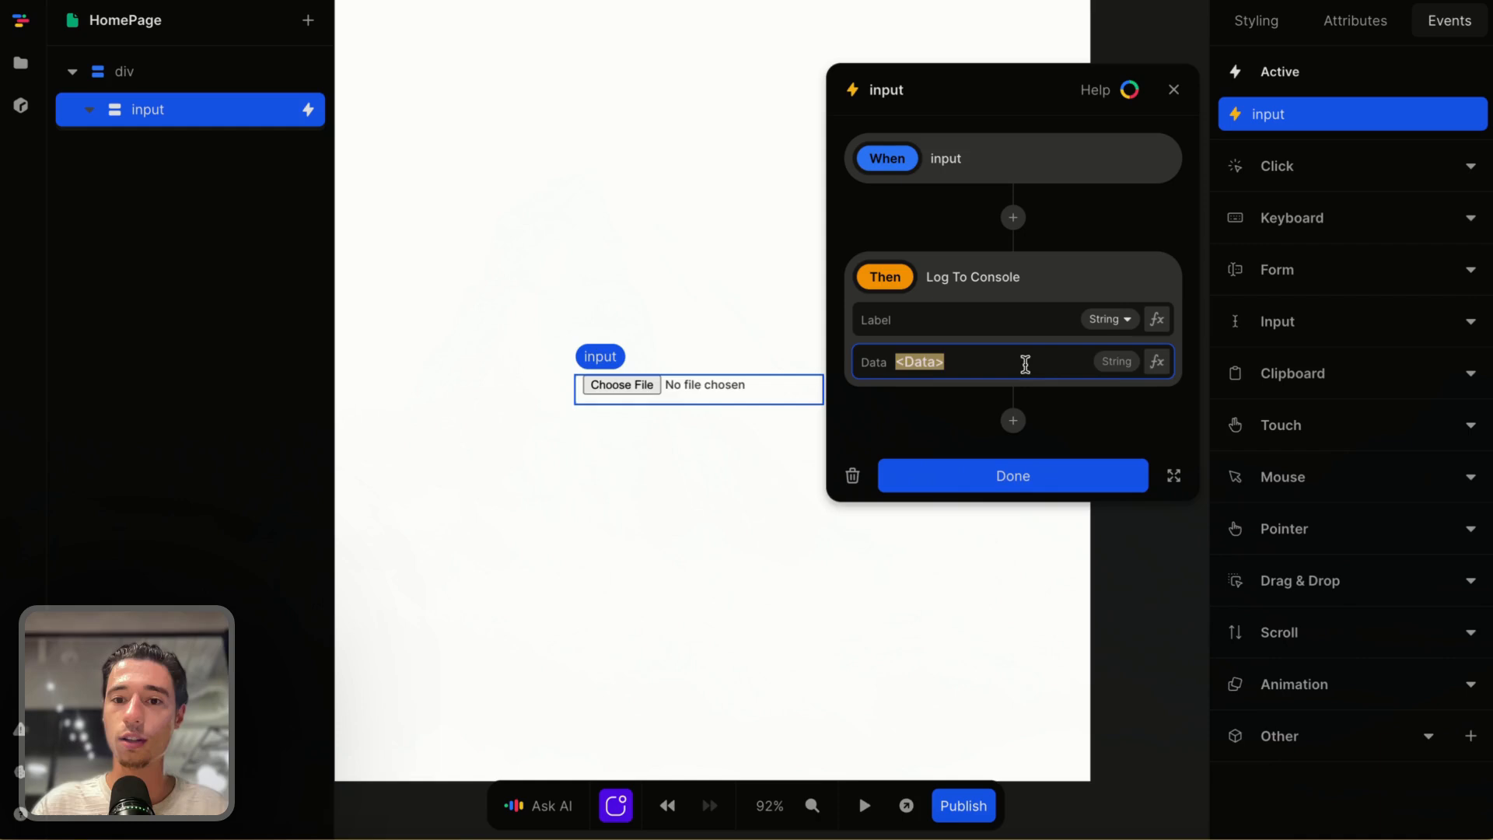
click(1155, 362)
click(492, 479)
click(526, 552)
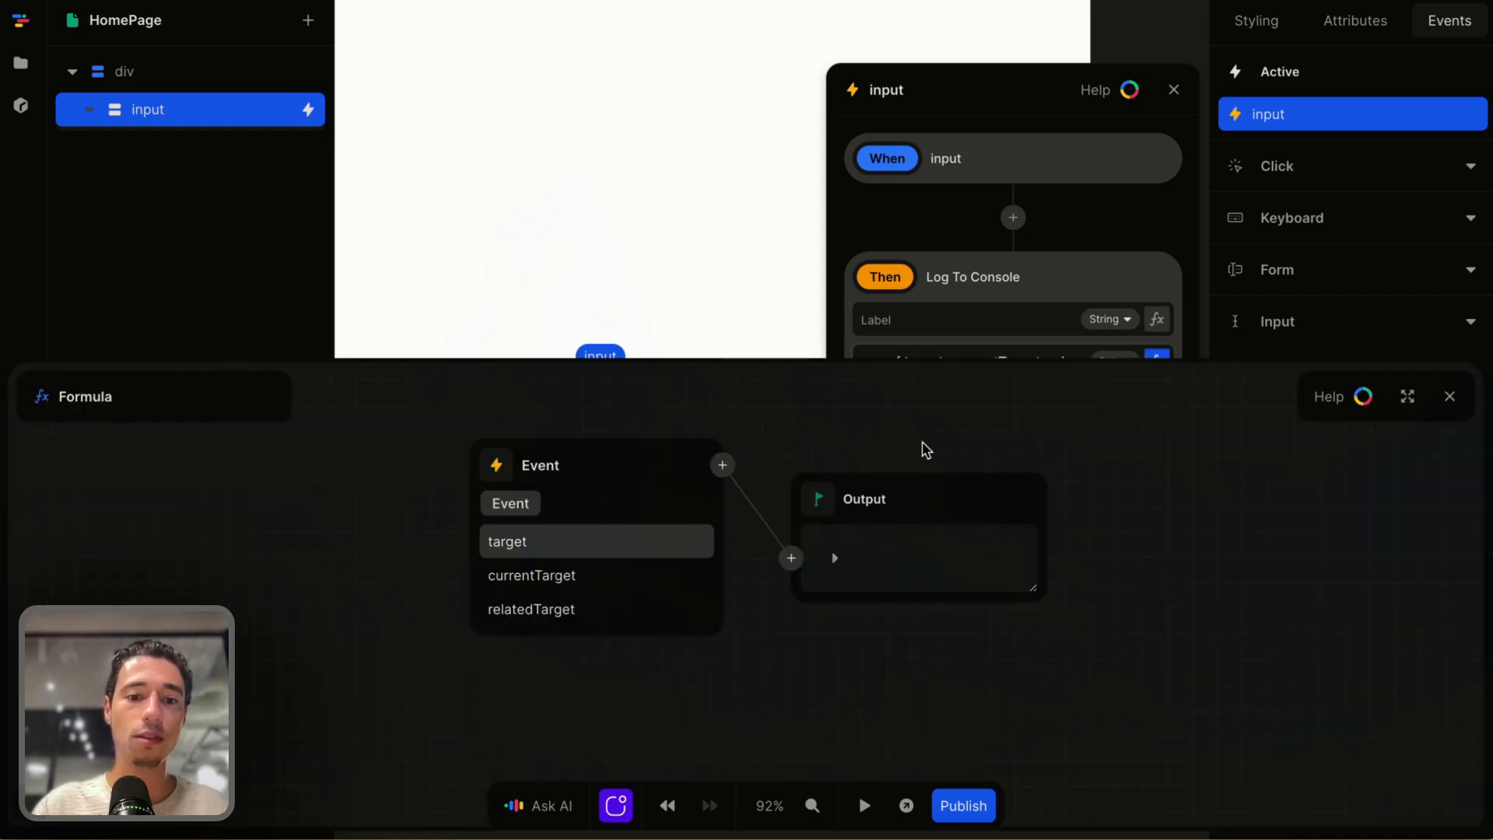
click(1449, 396)
click(1018, 474)
Open the browser's developer console and clear its messages
right_click(1039, 300)
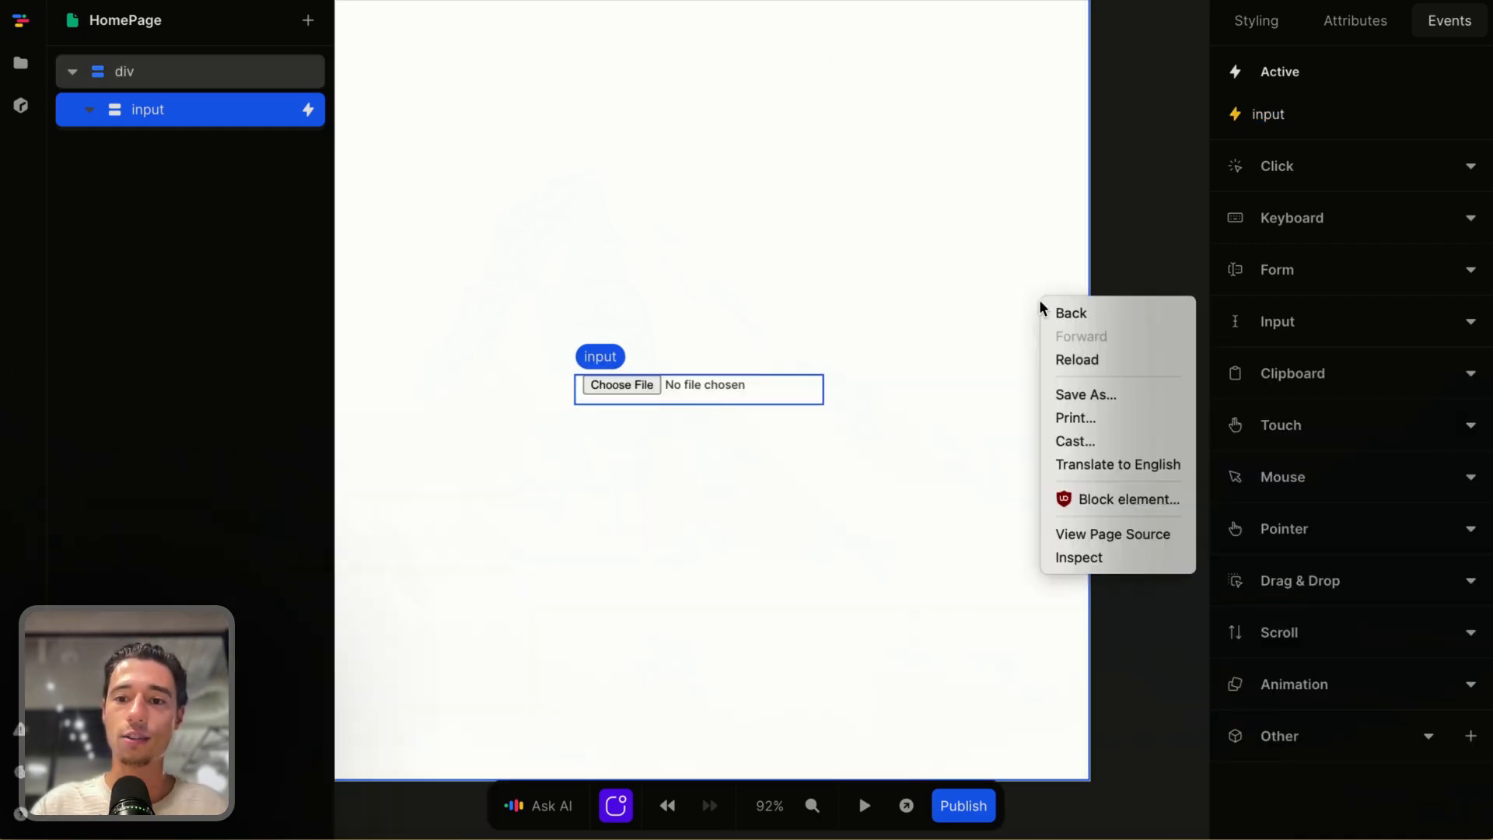
click(1084, 558)
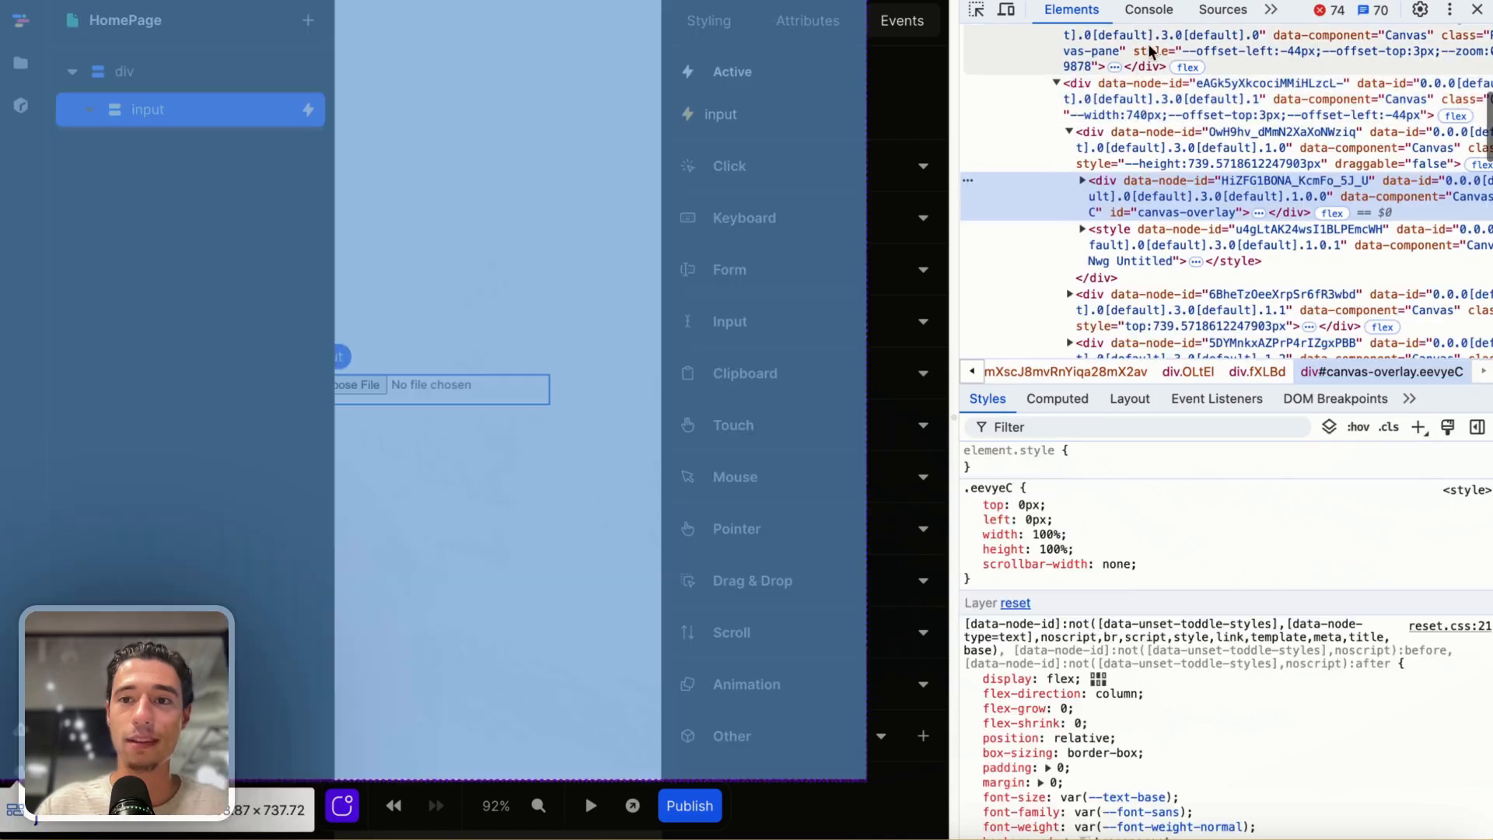
click(1147, 9)
click(1006, 37)
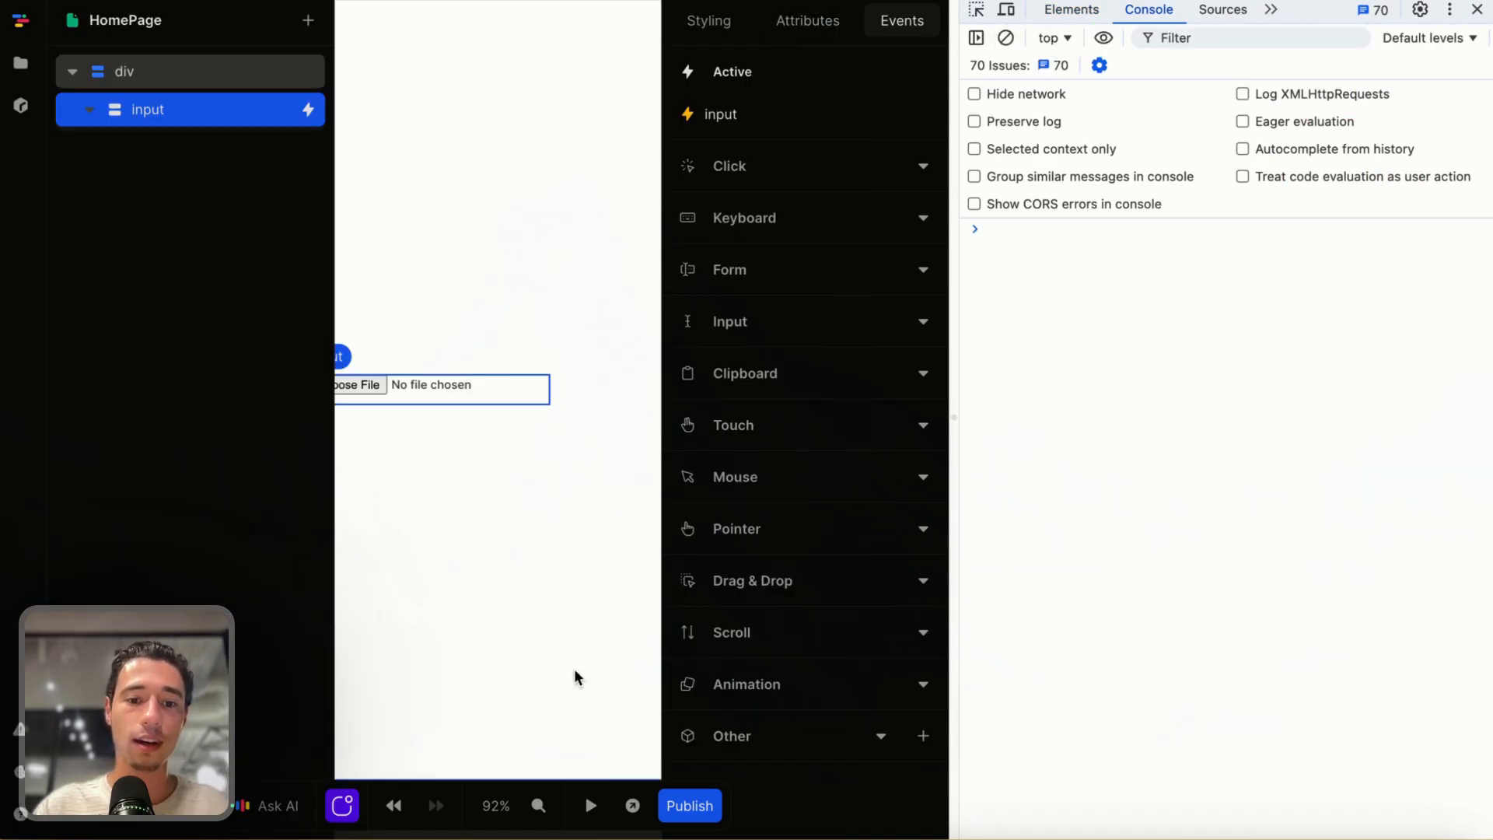
Preview the page and choose "Screenshot 2024-08-05 at 7.50.09 AM.png" from the Desktop in the file input
click(590, 791)
click(353, 387)
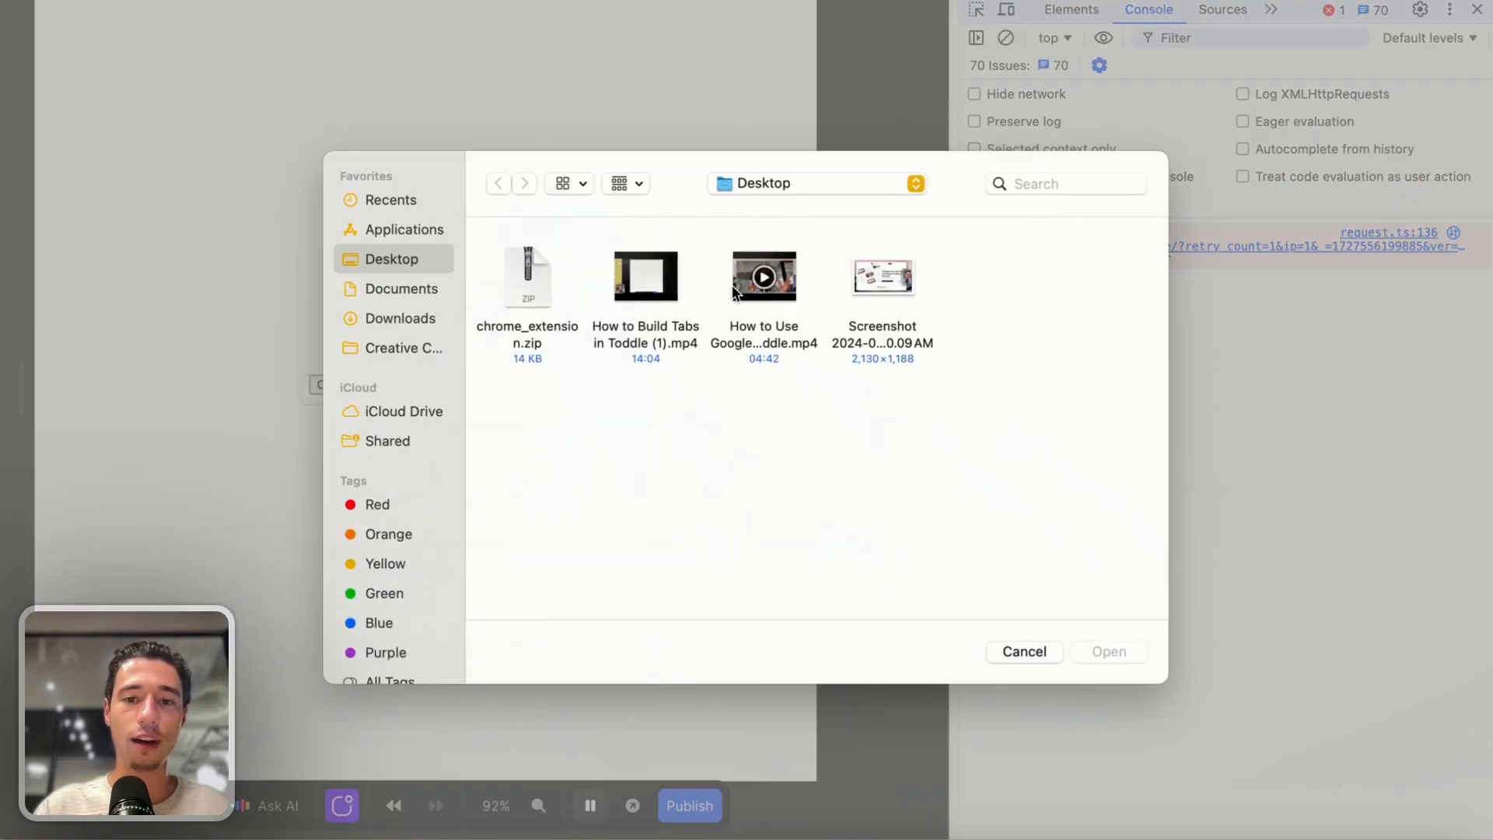
click(883, 278)
click(1109, 651)
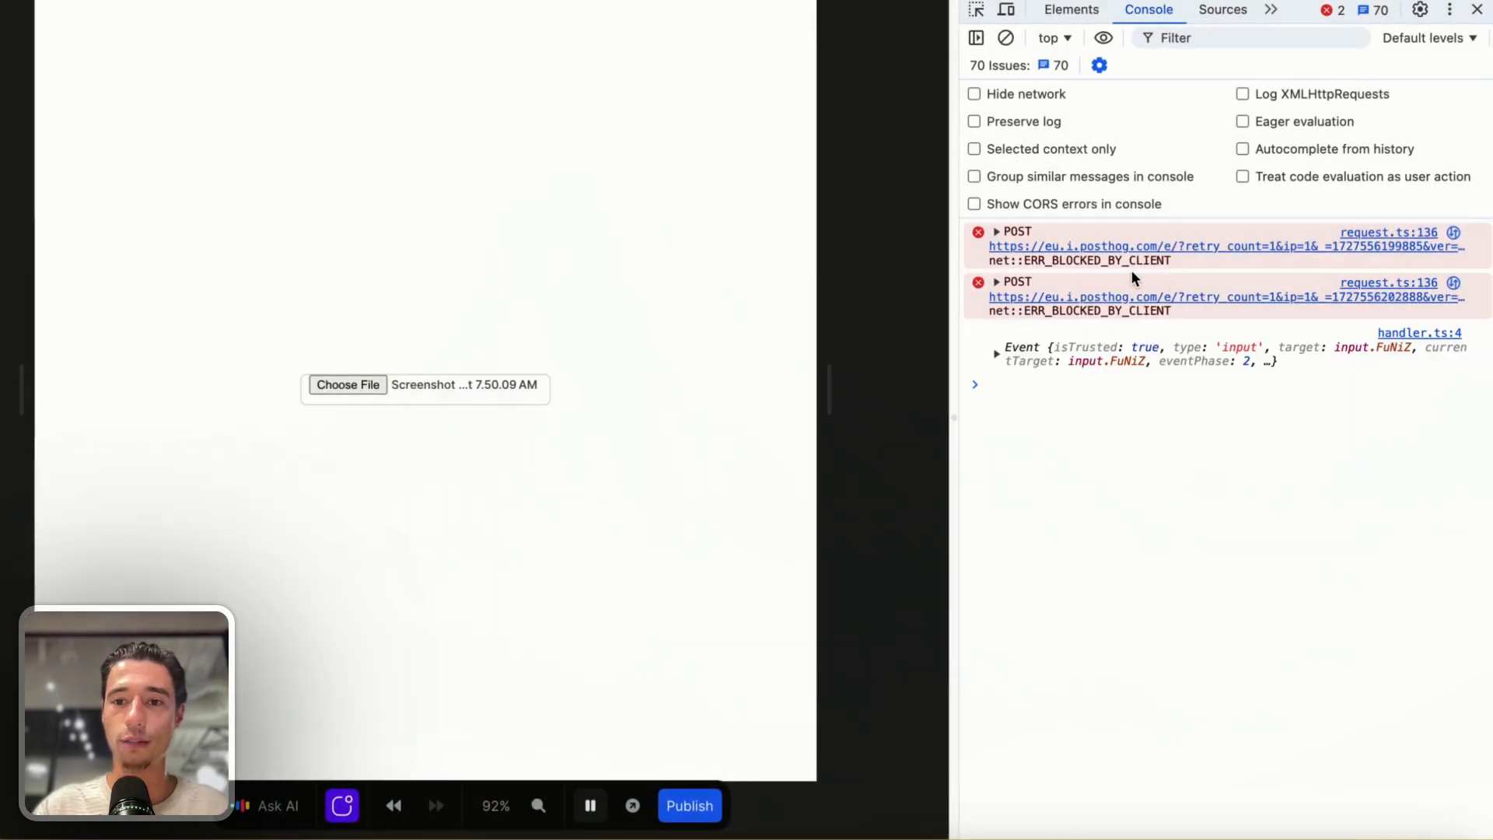
Examine the logged event's target down to the first entry of its files list, and return from the preview to the editor
click(996, 354)
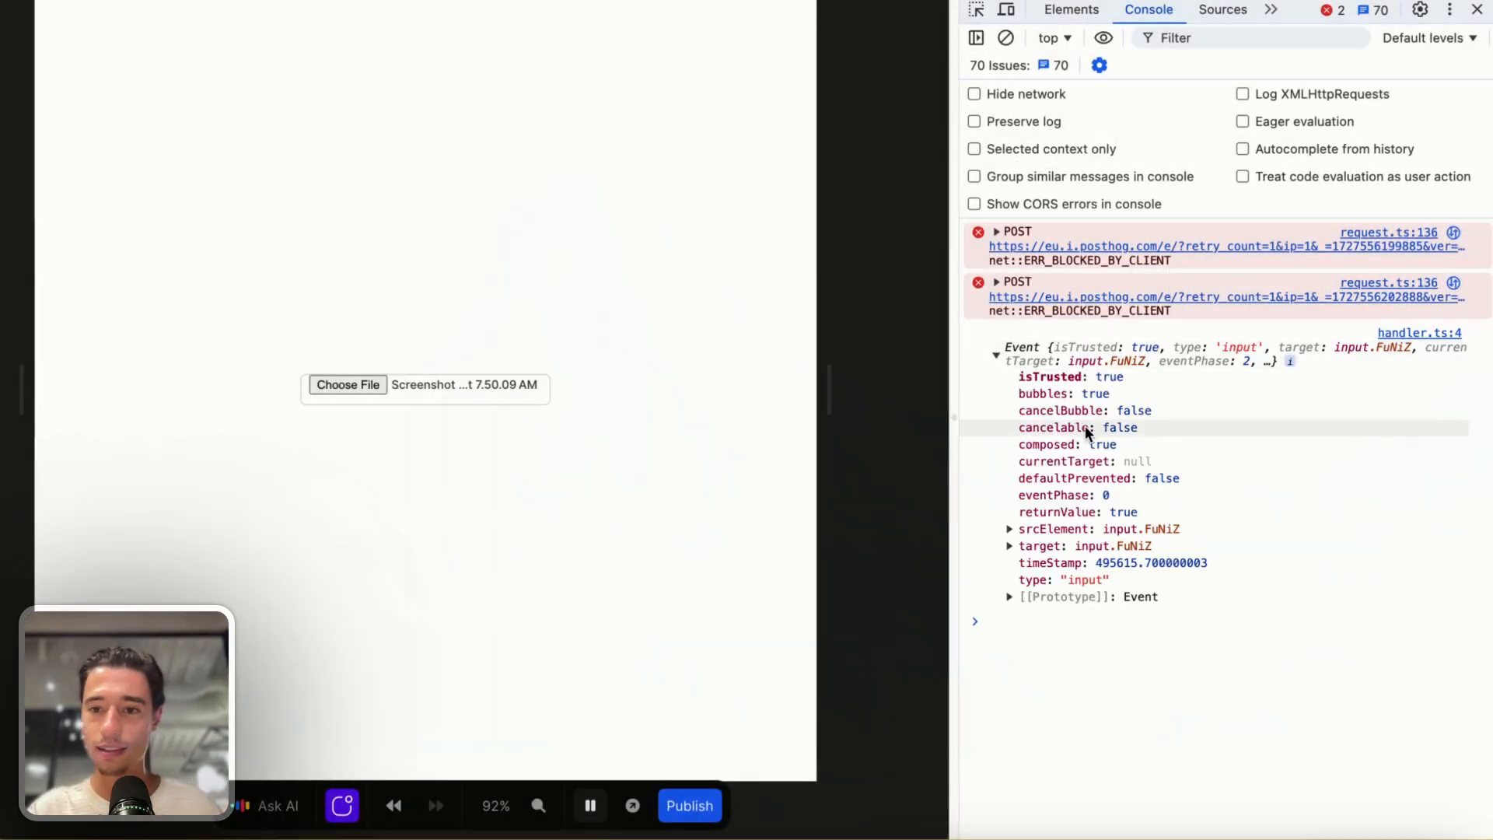
click(1008, 546)
scroll(1074, 609, down, 10)
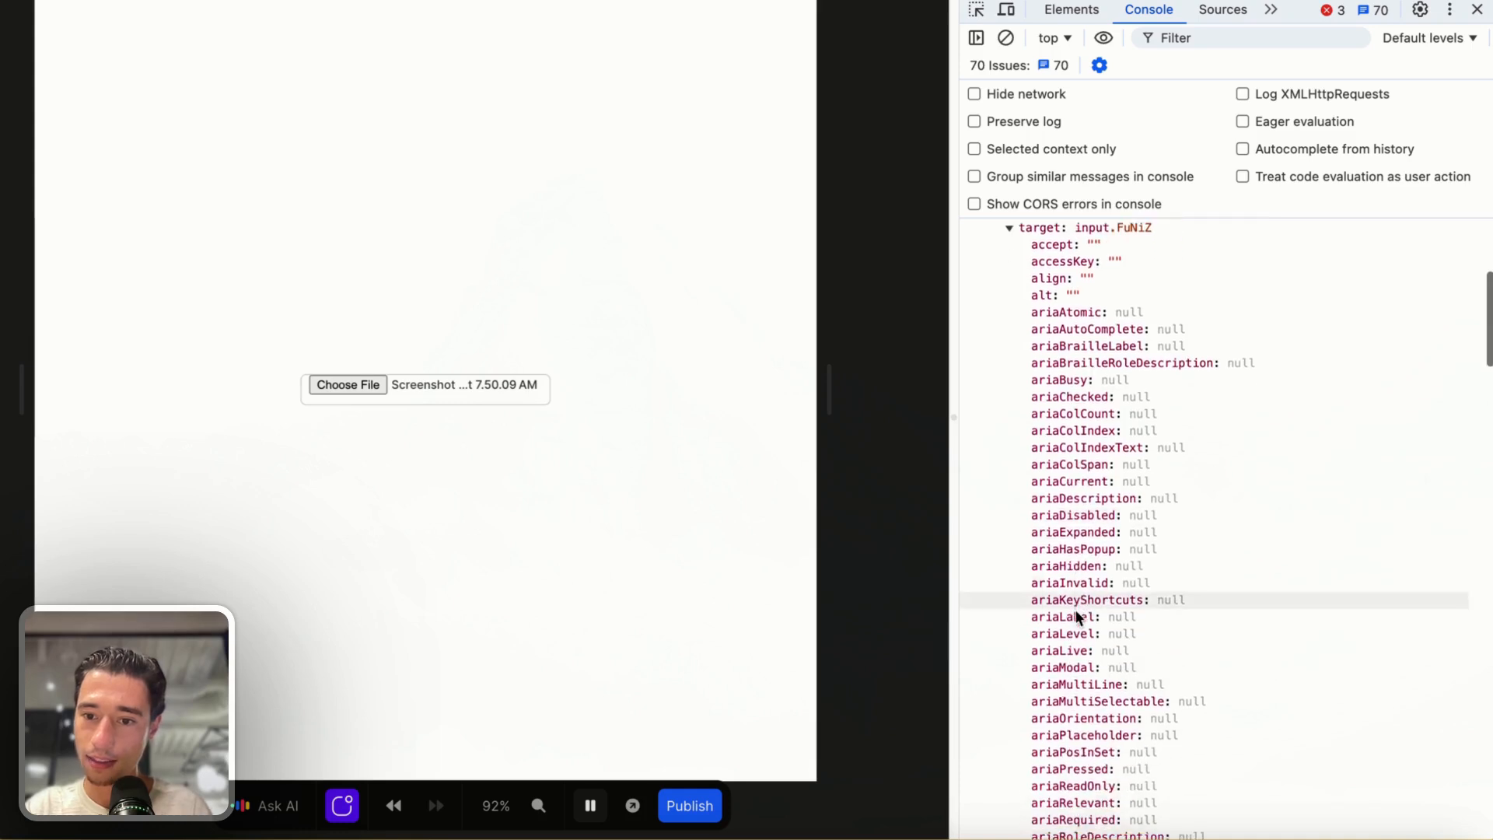
scroll(1076, 614, down, 3)
scroll(1076, 614, down, 2)
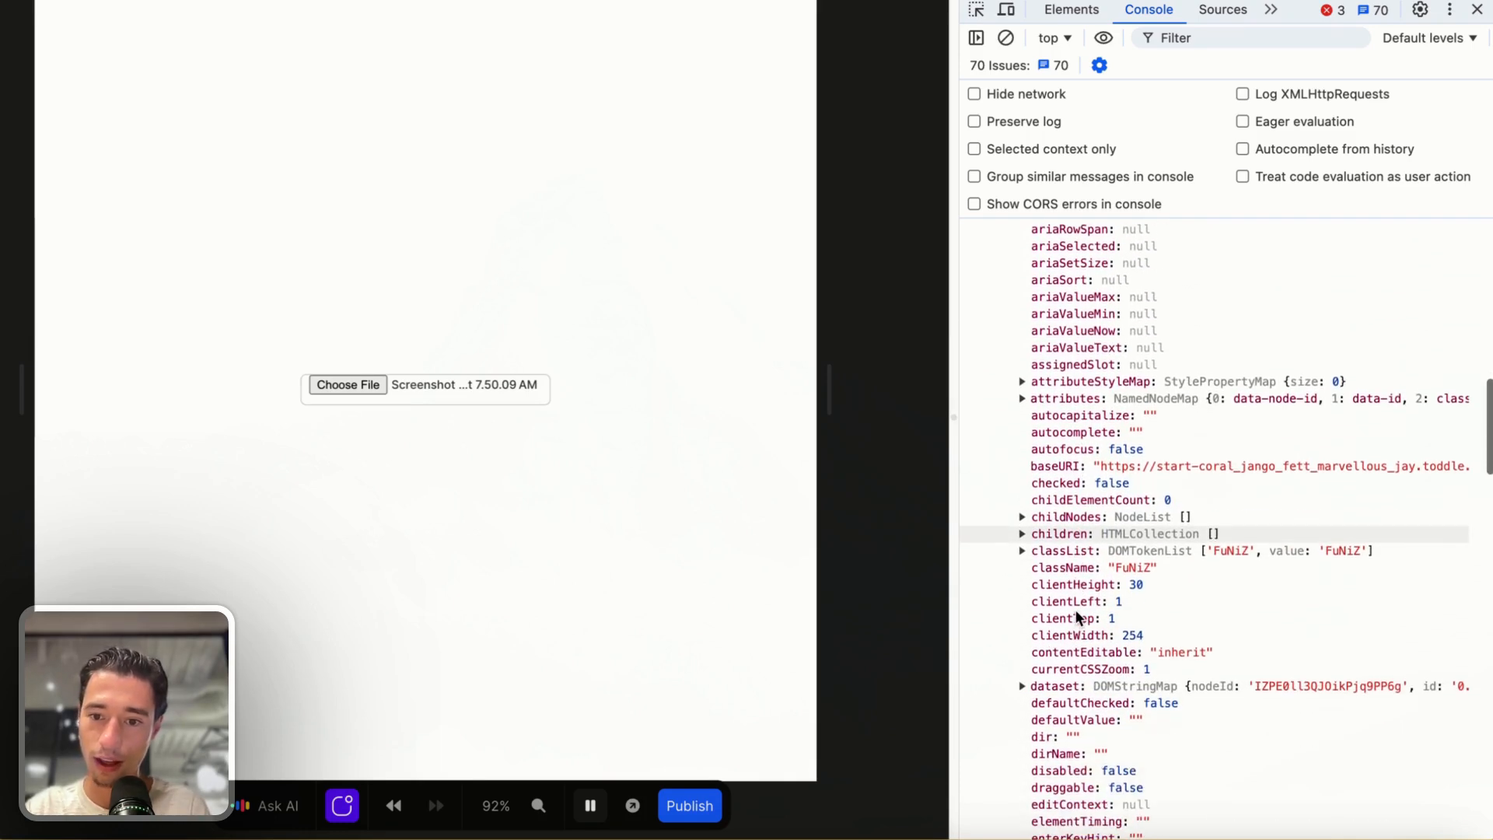
scroll(1077, 617, down, 1)
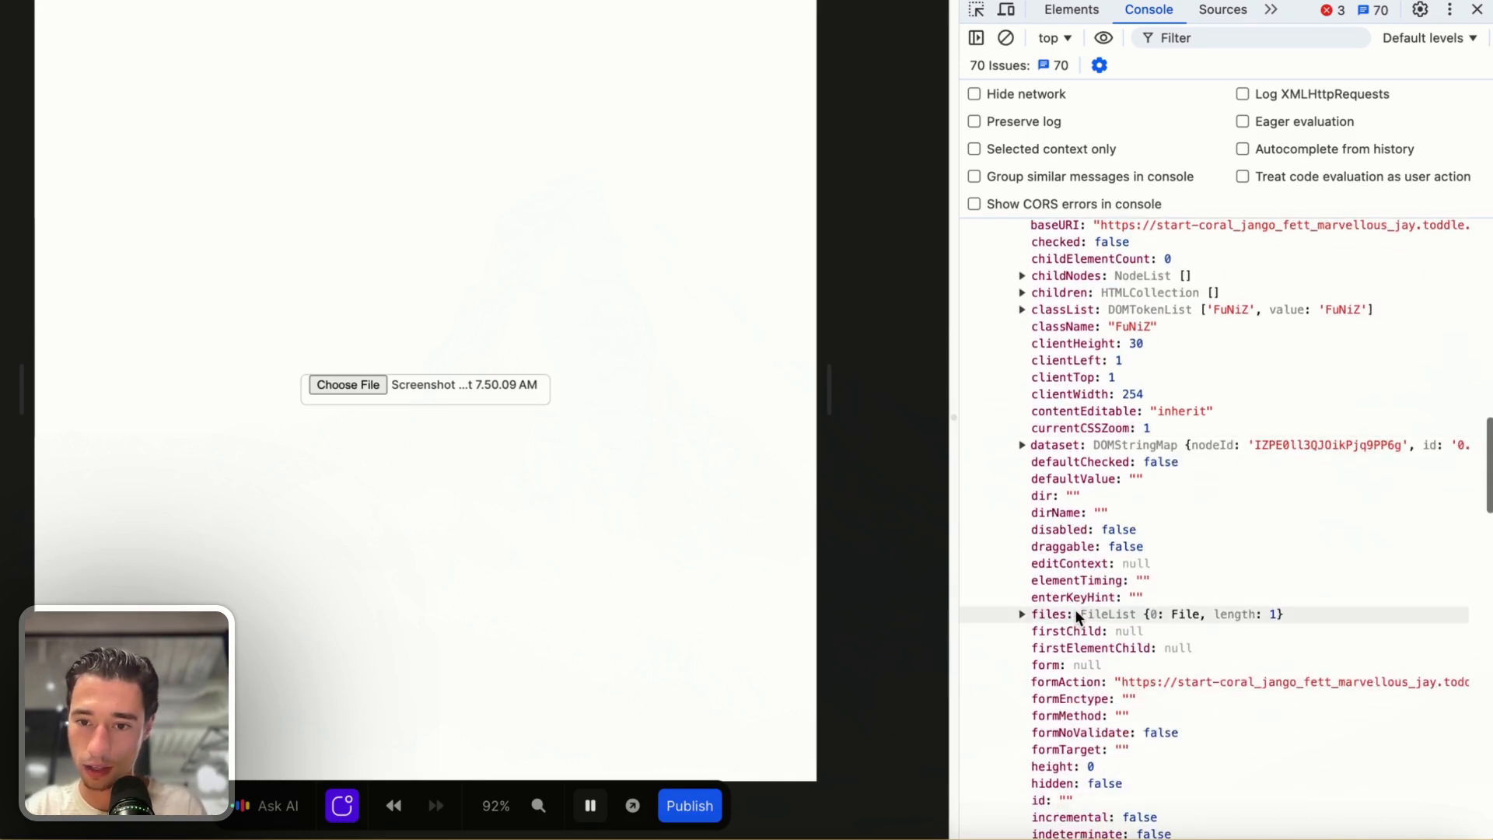
click(1021, 615)
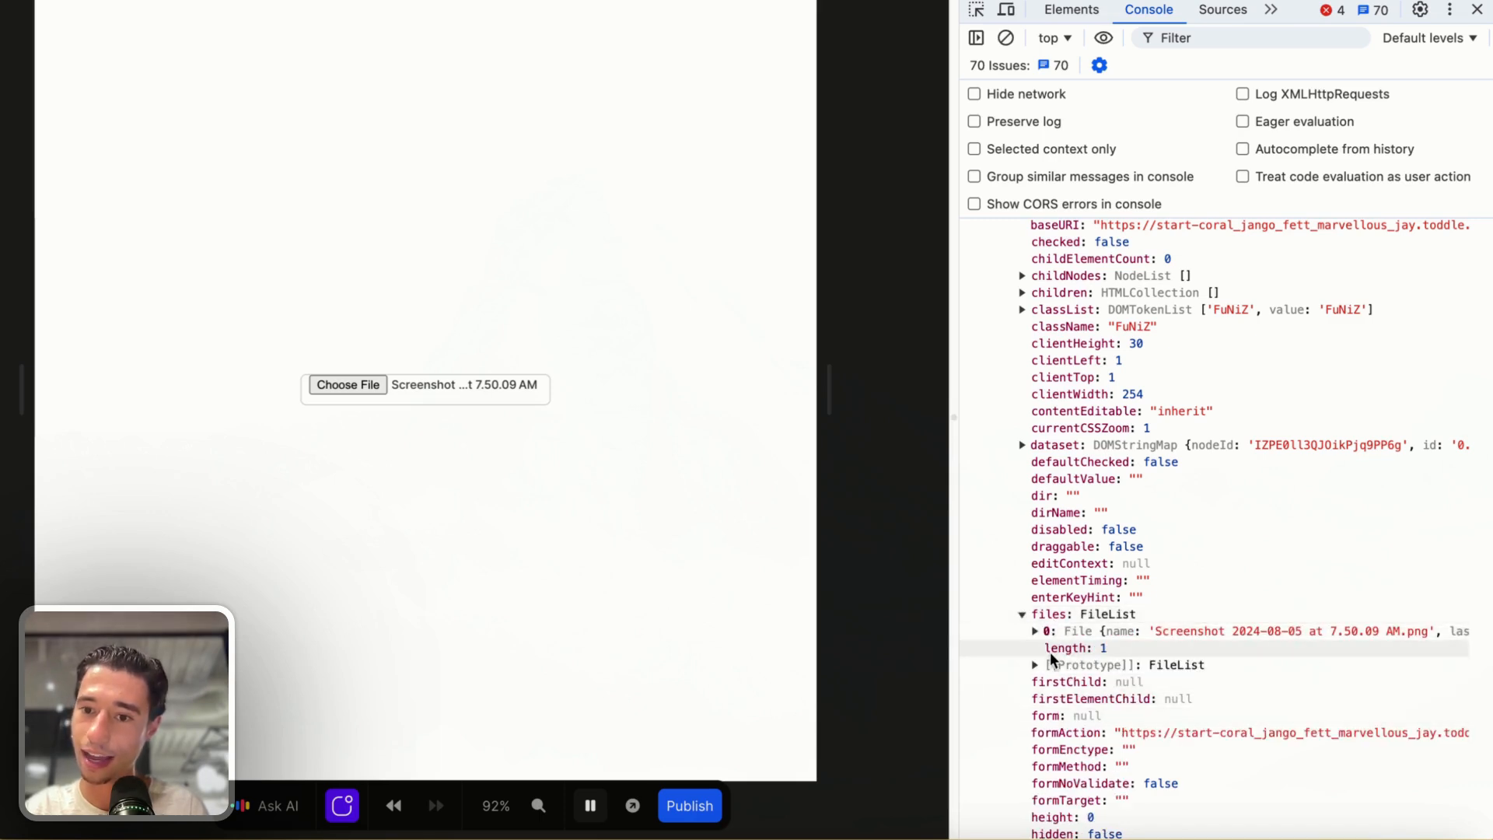
click(1036, 631)
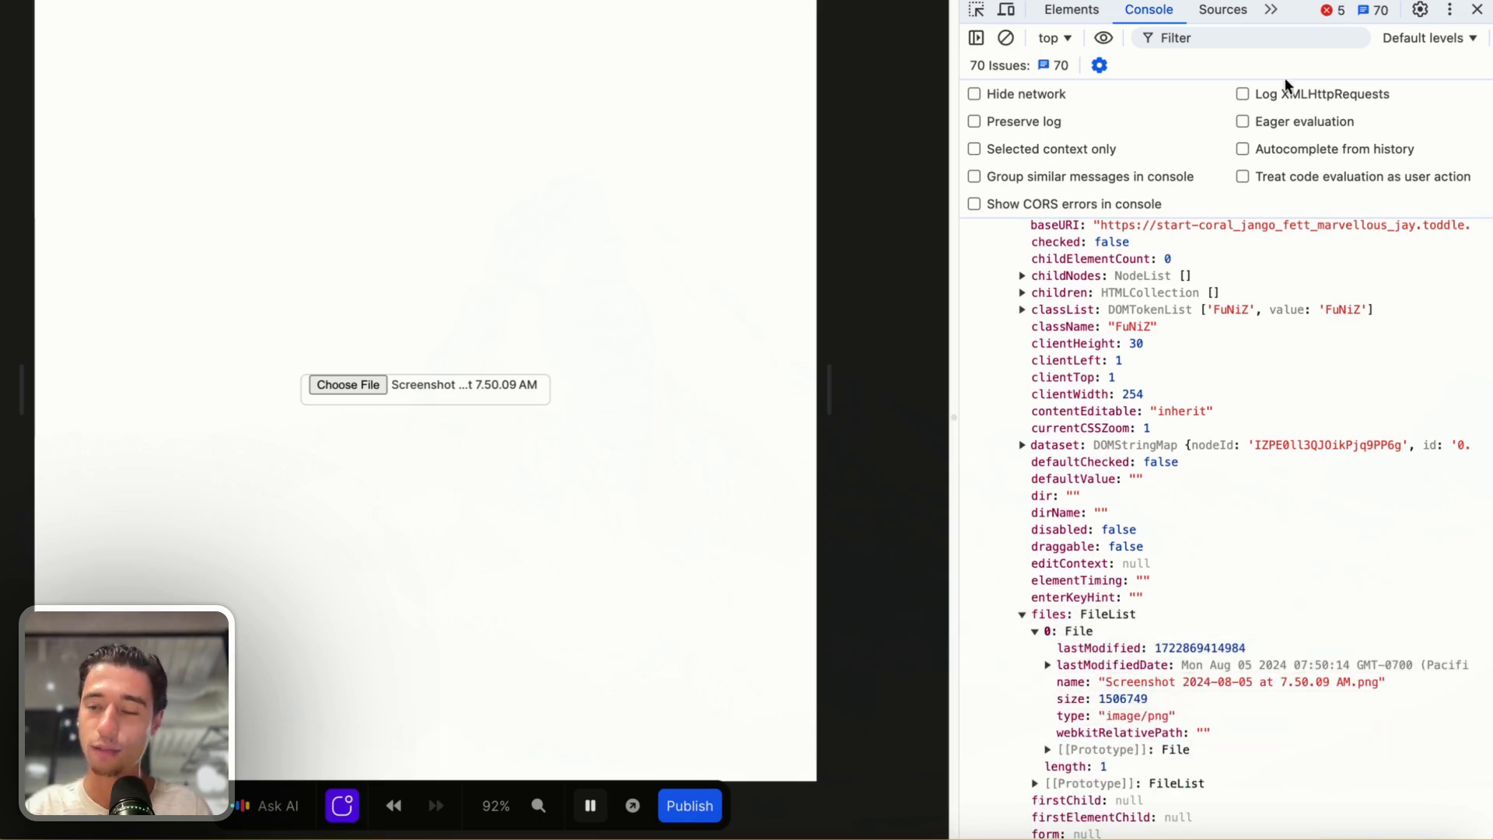
click(1477, 10)
click(864, 805)
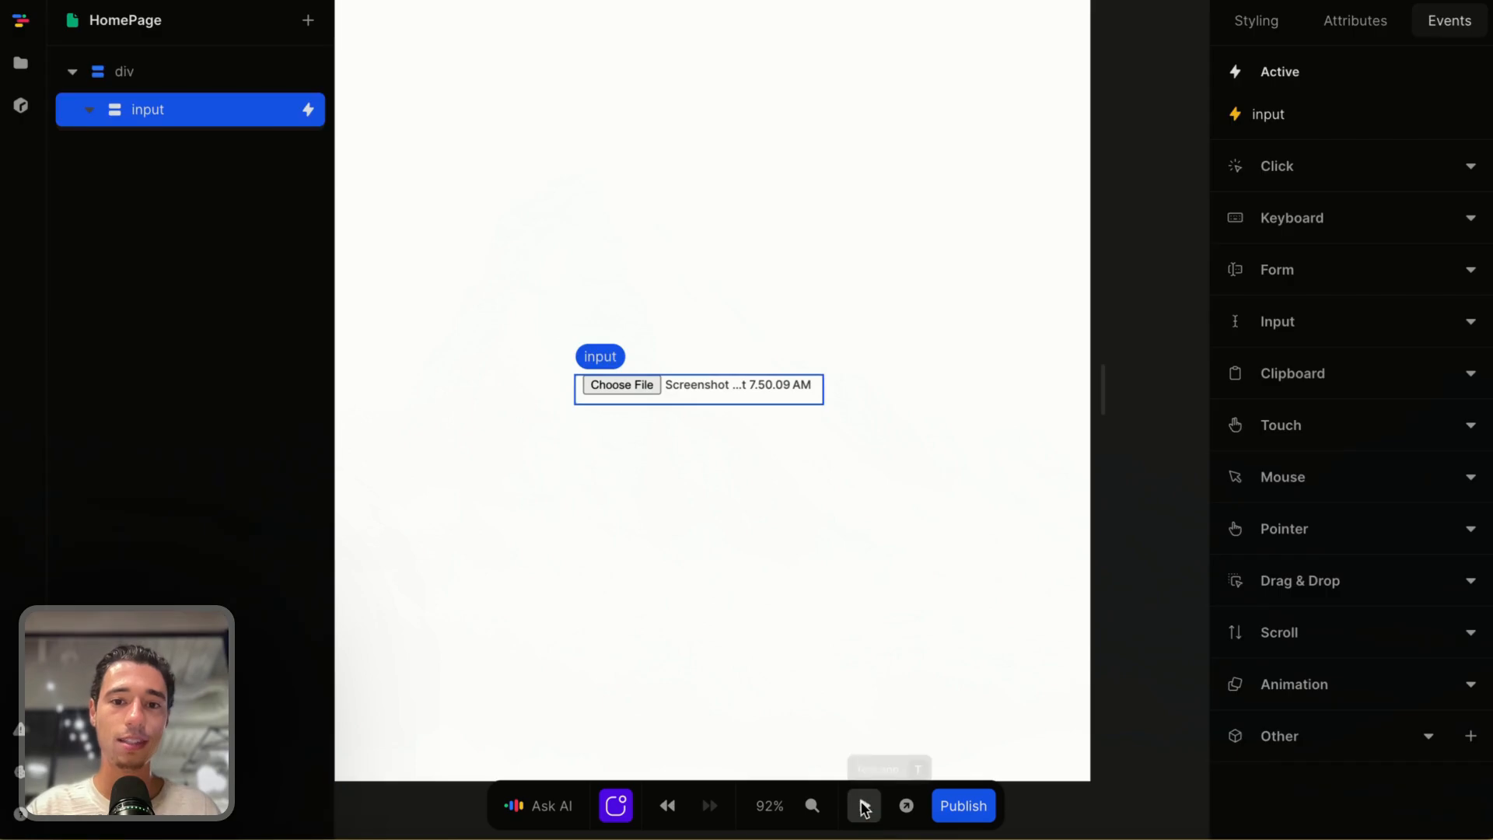
Set the Log To Console action's data formula to the event's target value, and finish editing the event
click(1269, 116)
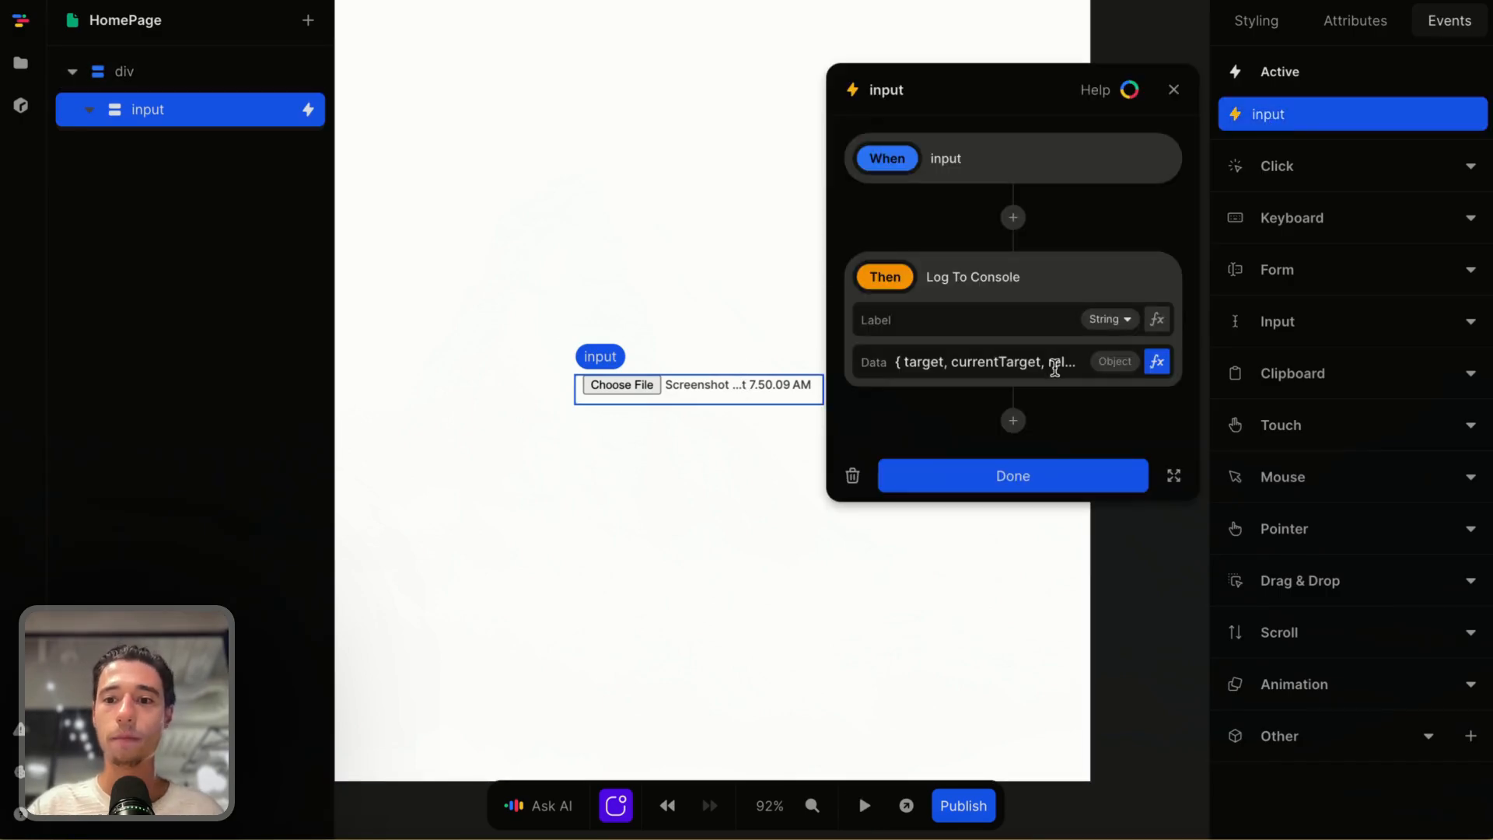
click(1156, 361)
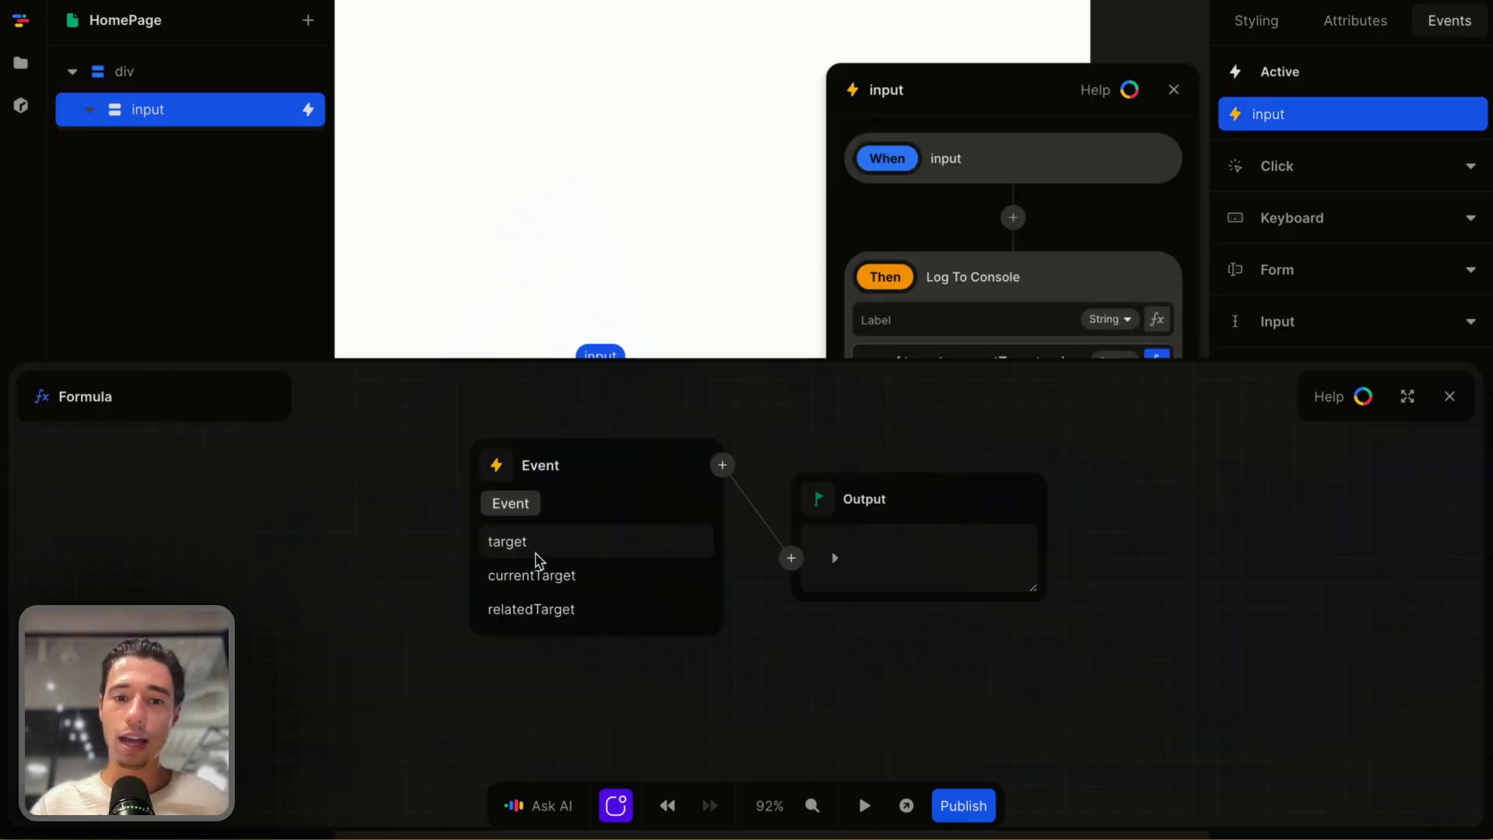
click(537, 543)
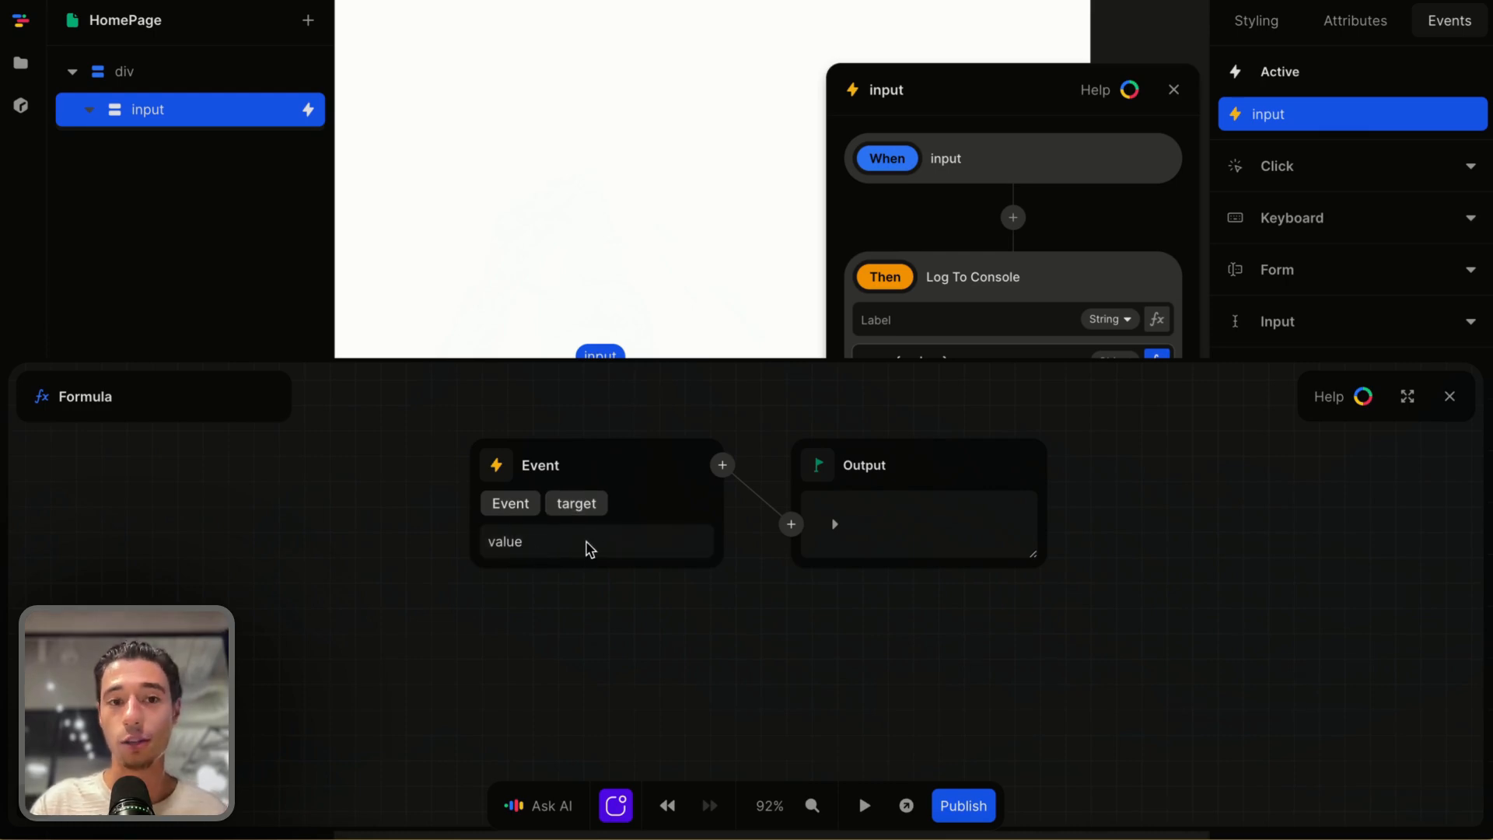
click(575, 558)
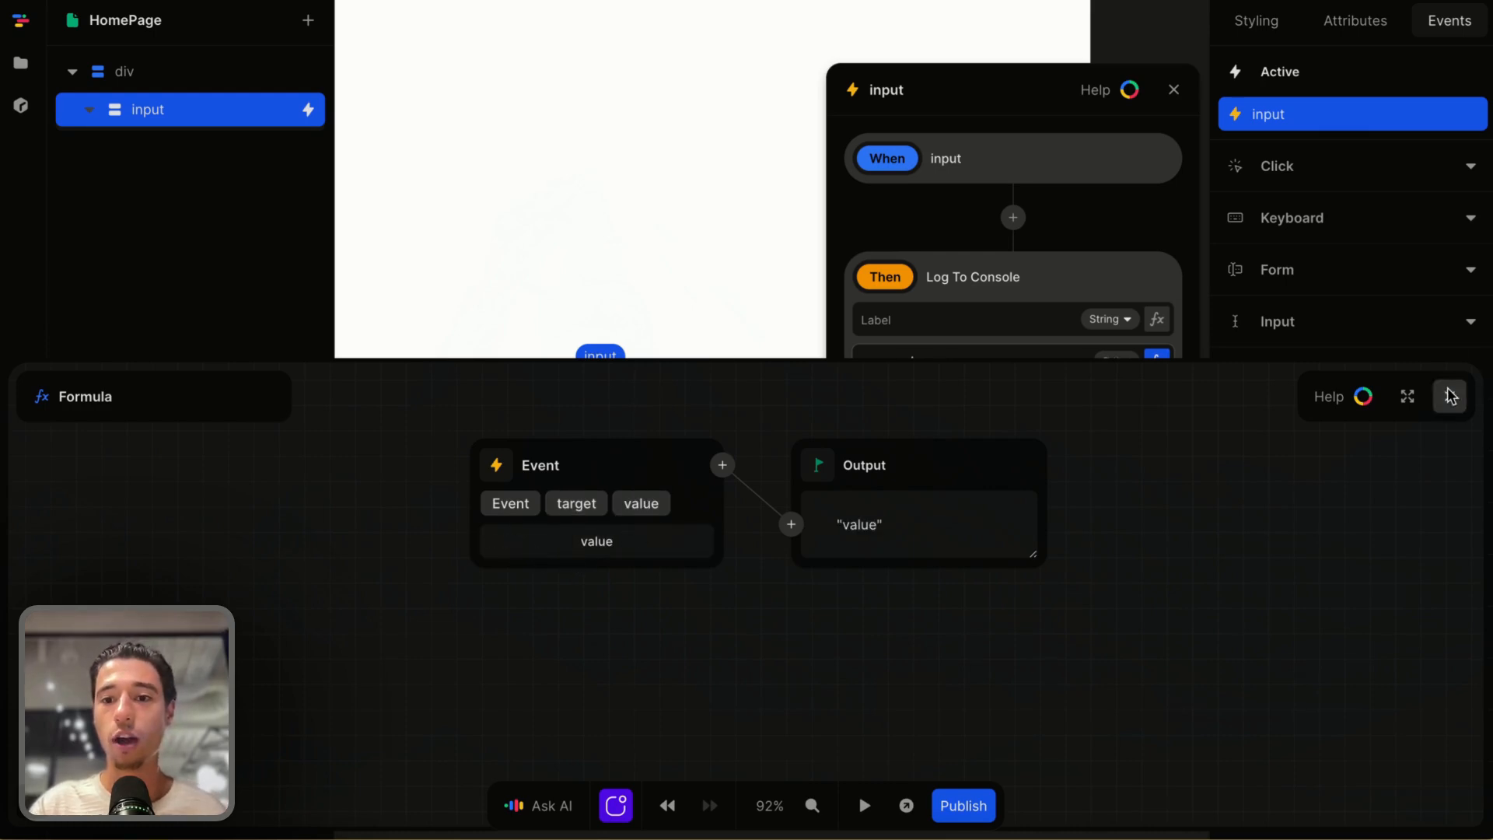
click(1450, 396)
click(1019, 487)
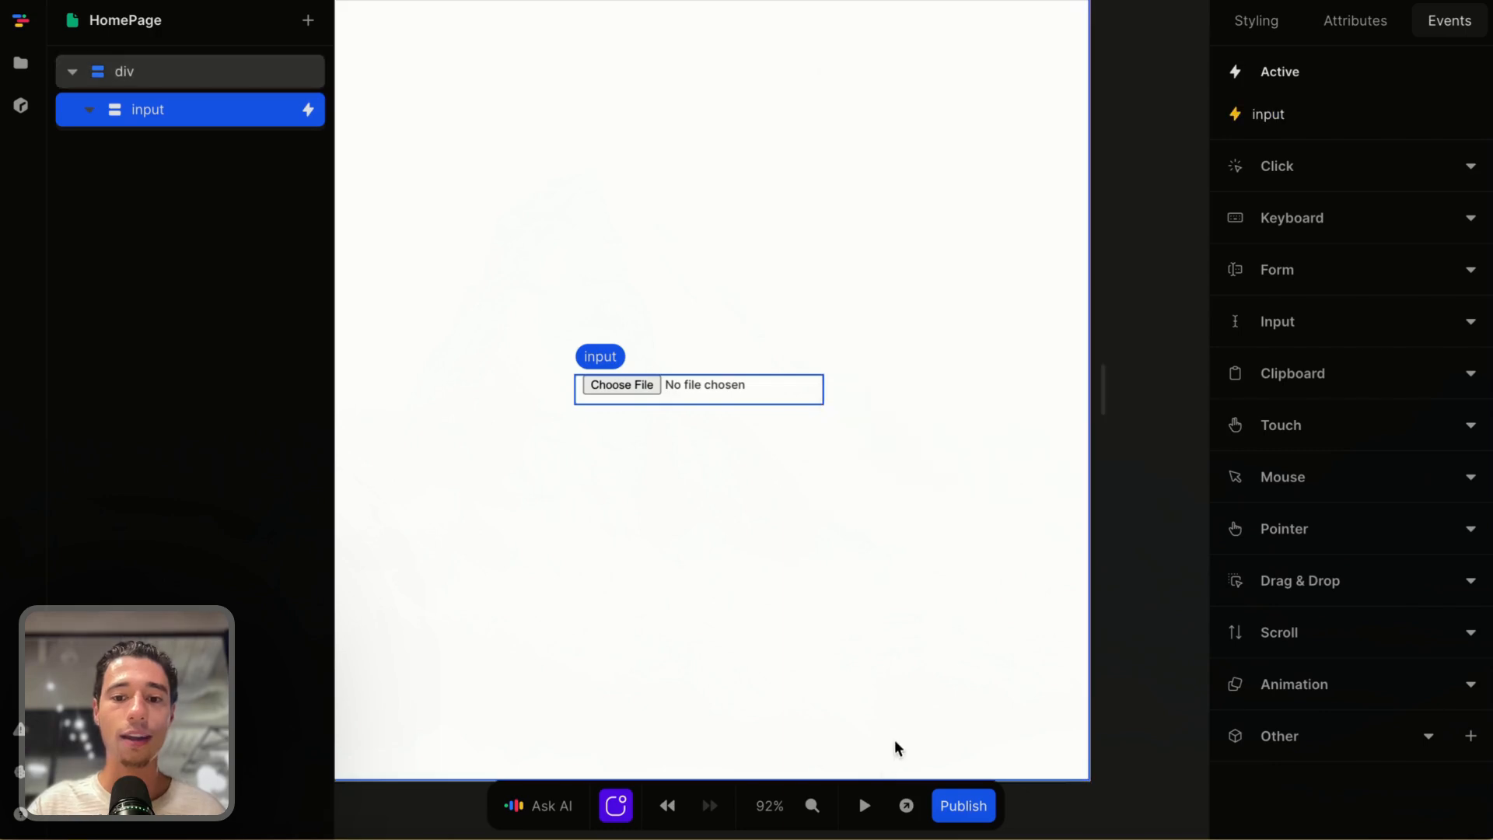
Start the page preview with the browser's developer console open and its messages cleared
click(862, 805)
right_click(936, 365)
click(995, 665)
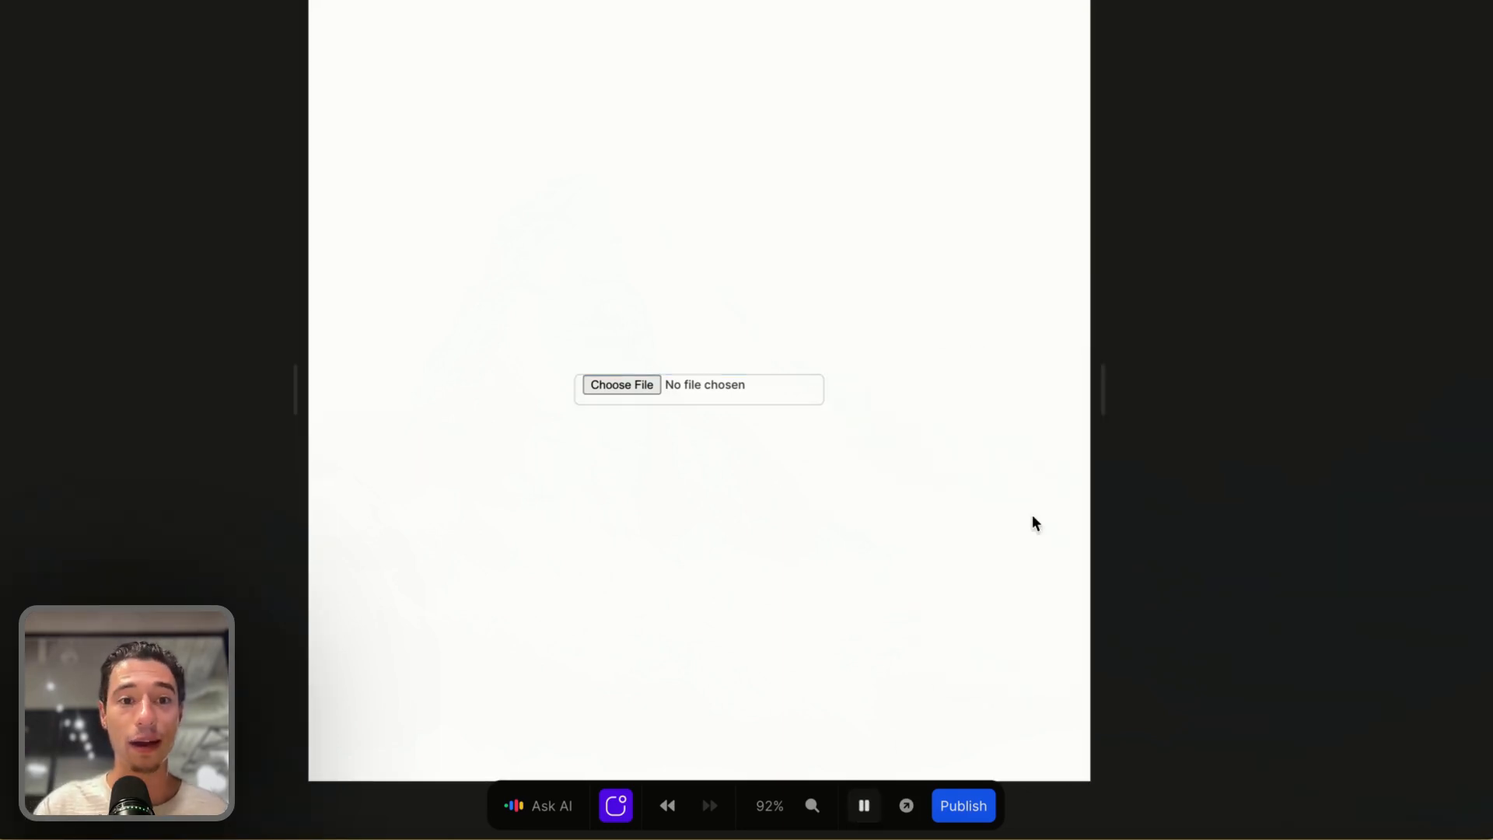
click(1147, 10)
click(1007, 38)
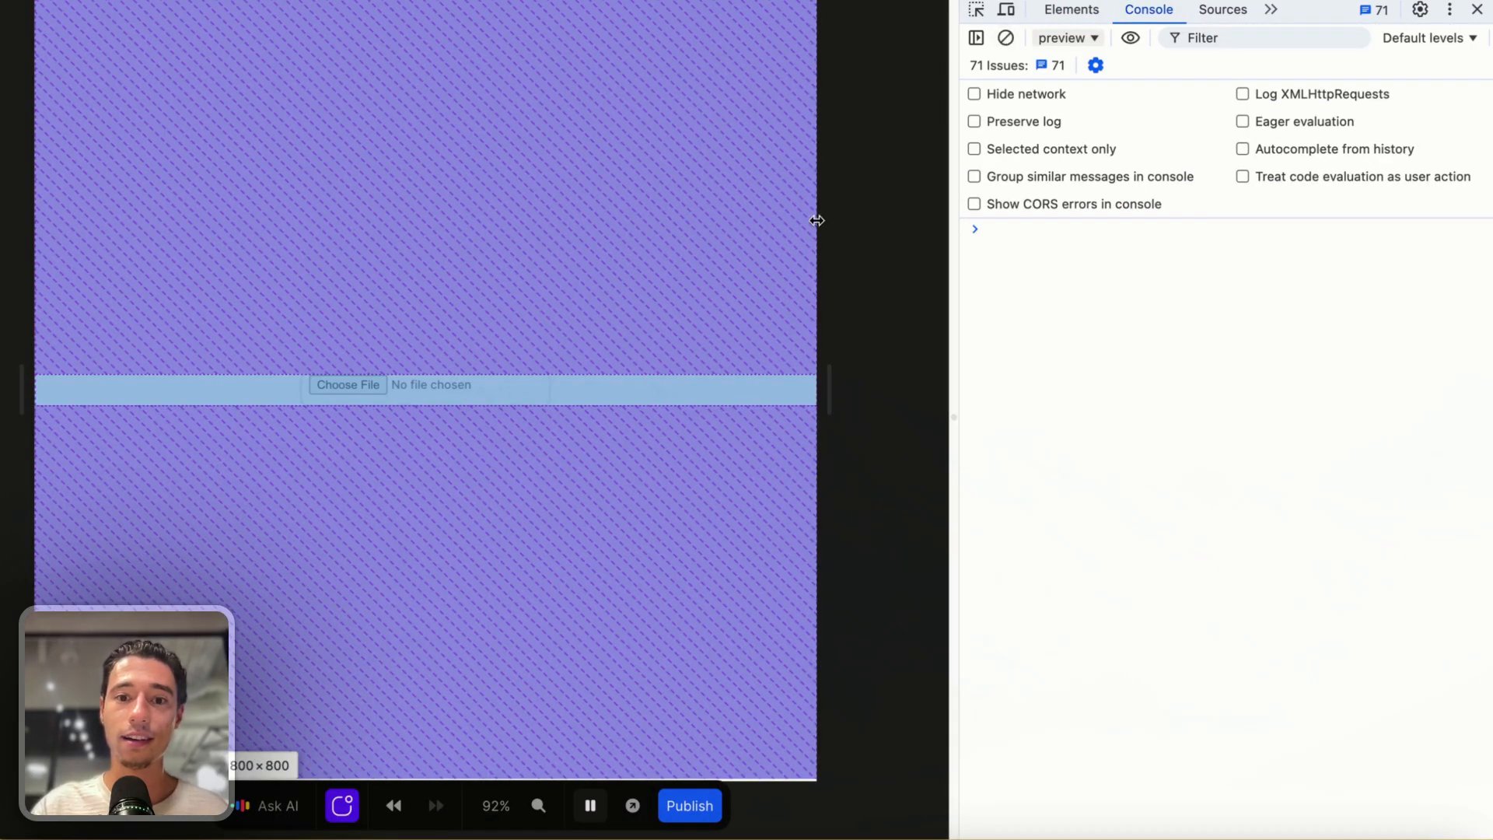
Choose "Screenshot 2024-08-05 at 7.50.09 AM.png" in the file input to test the logged value, and return to the editor
click(340, 388)
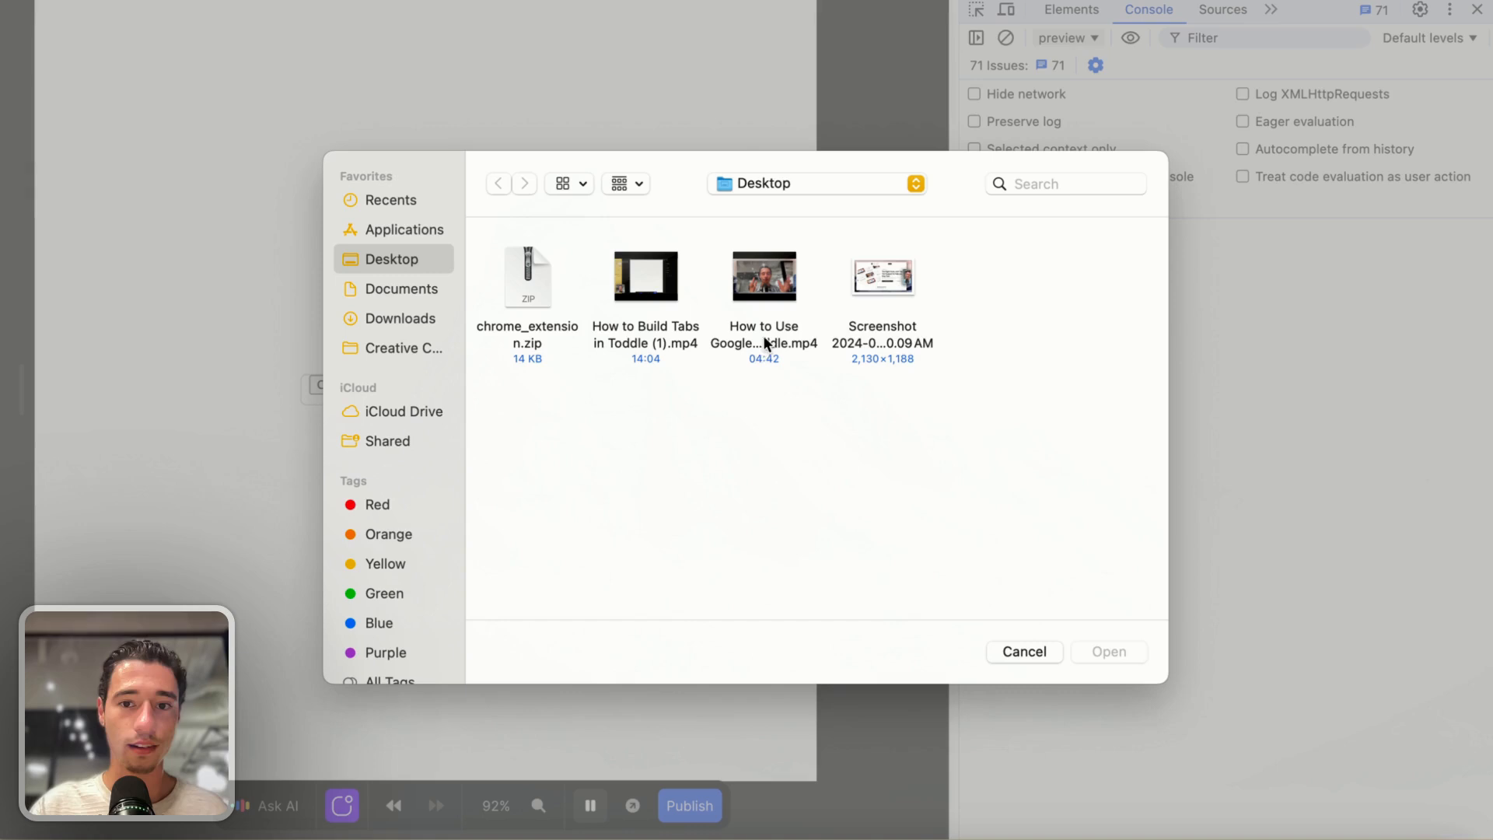
click(870, 289)
click(1098, 651)
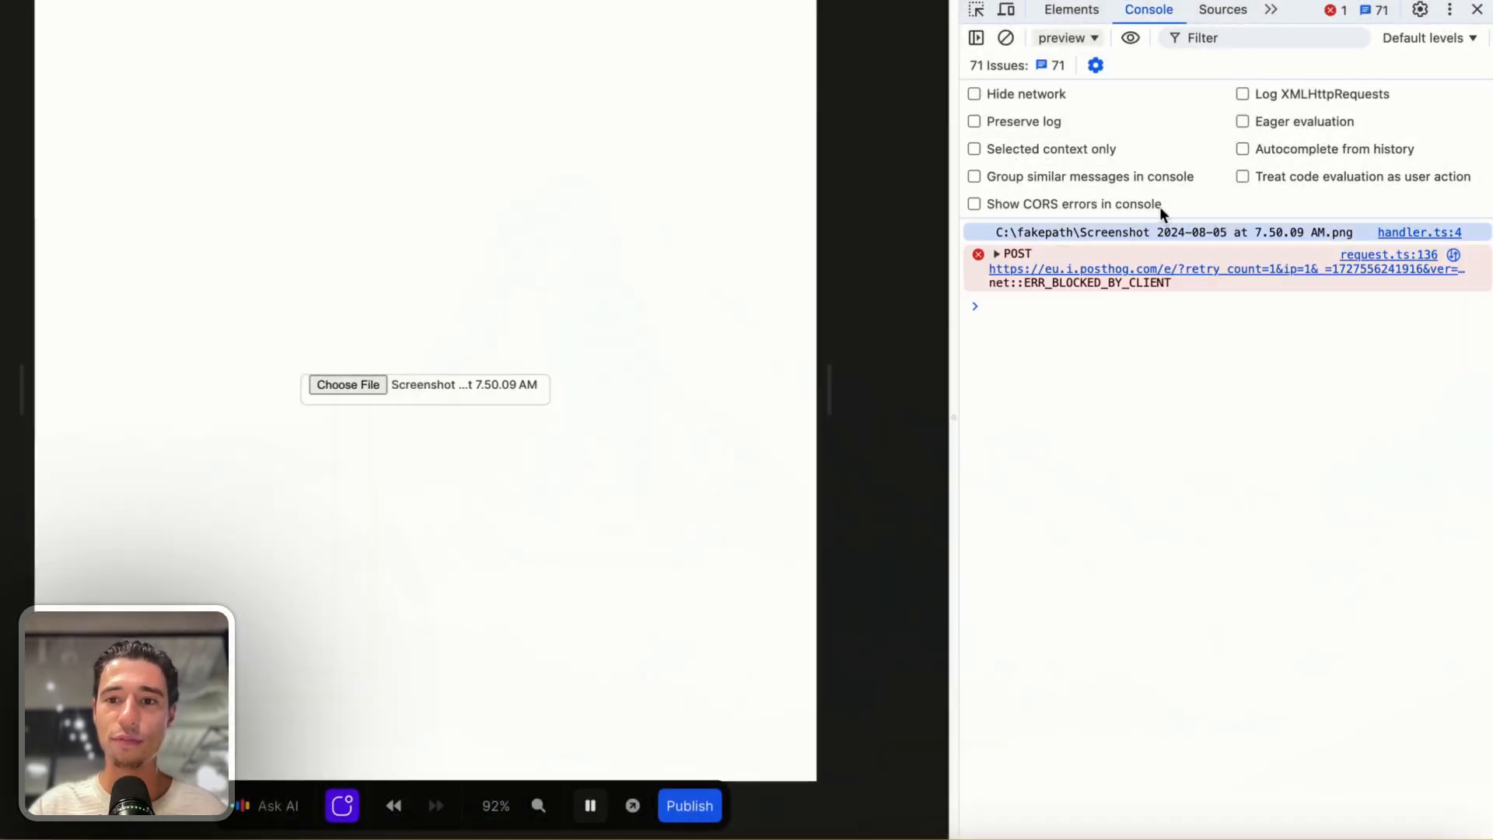
click(1477, 10)
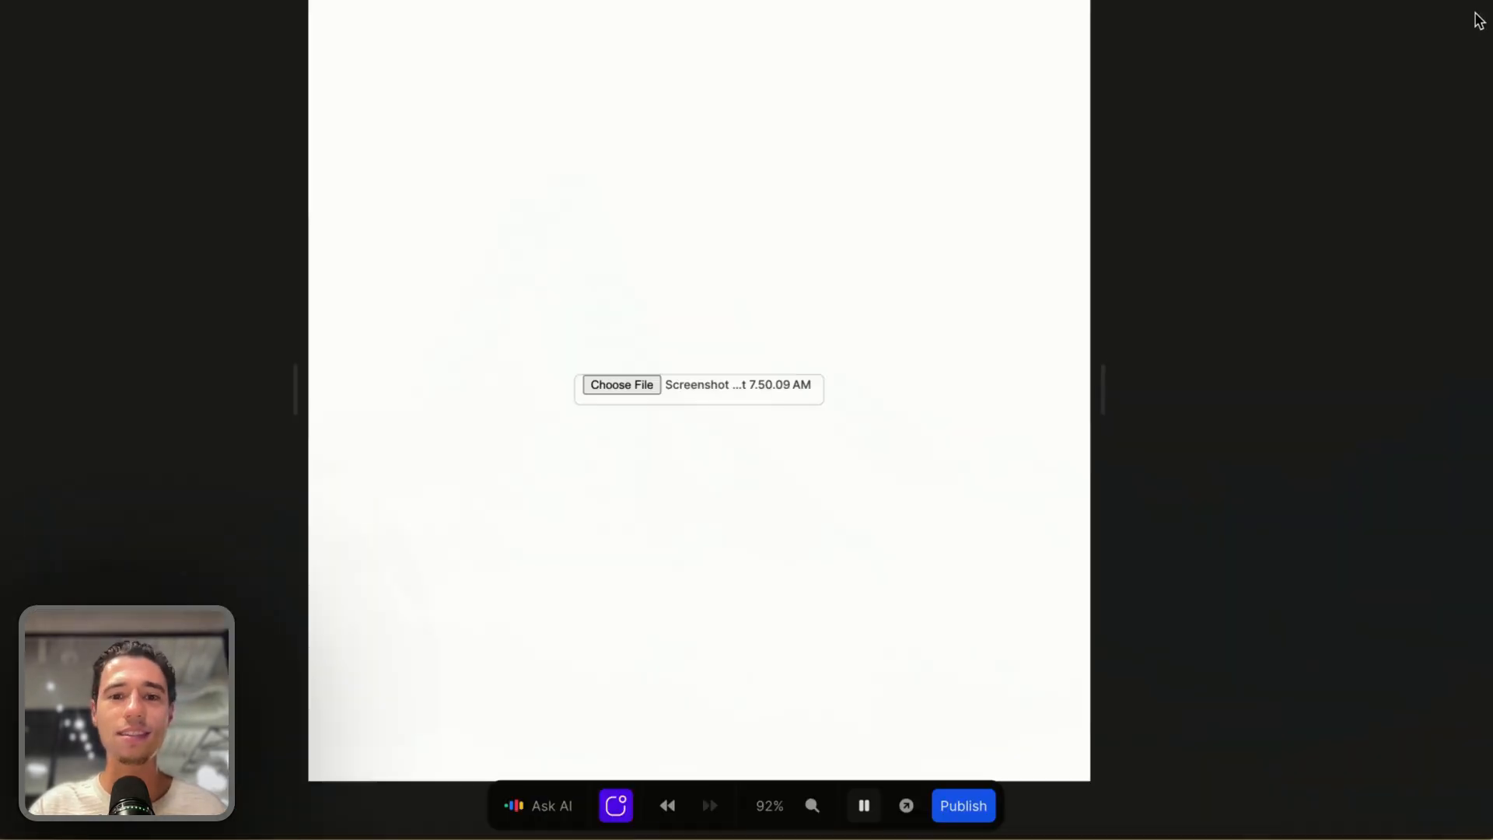
click(862, 804)
Shorten the Log To Console action's data formula to the event's target, and finish editing the event
click(1327, 117)
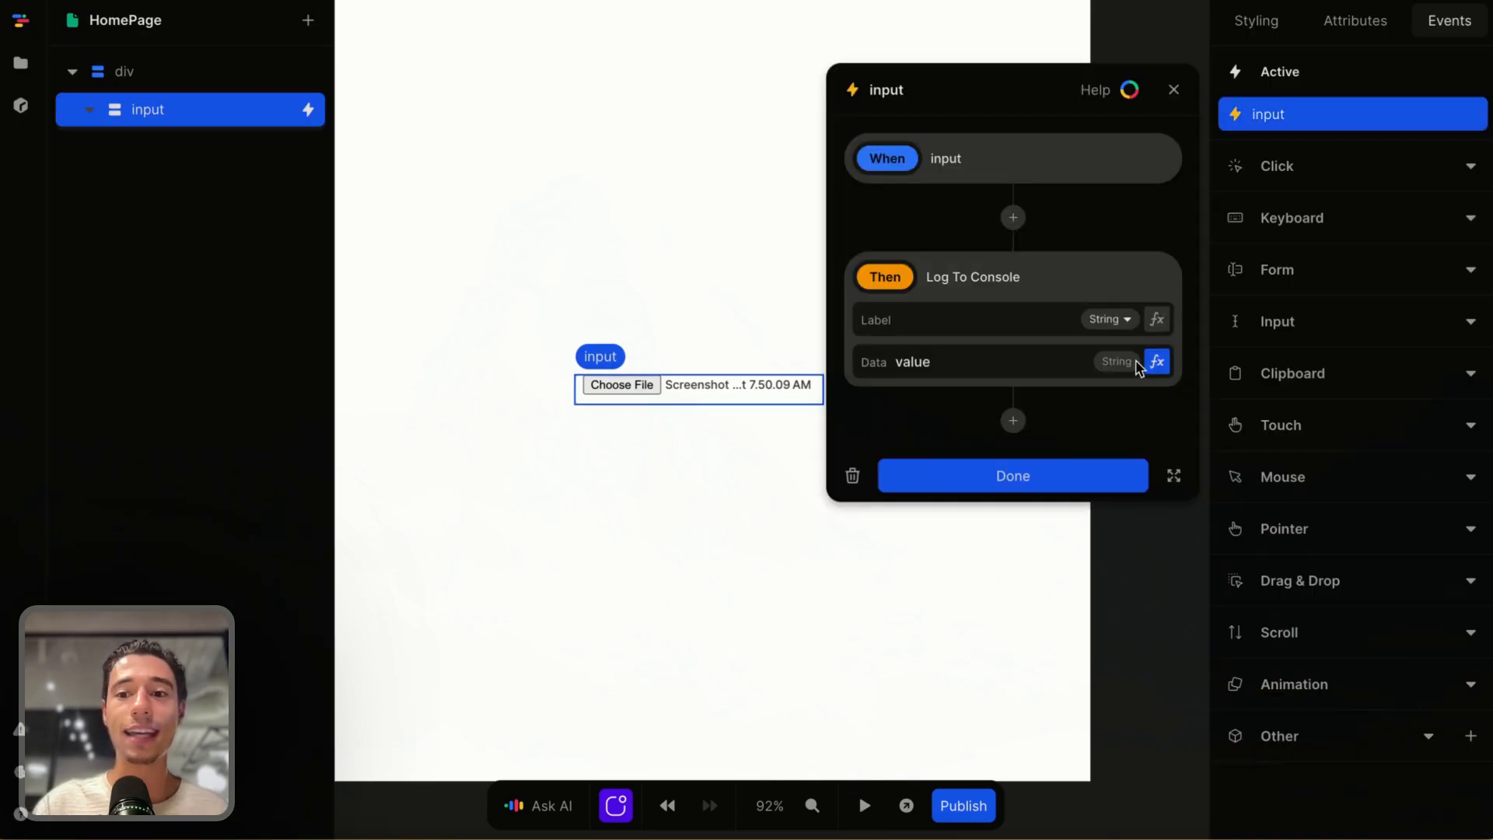
click(1156, 362)
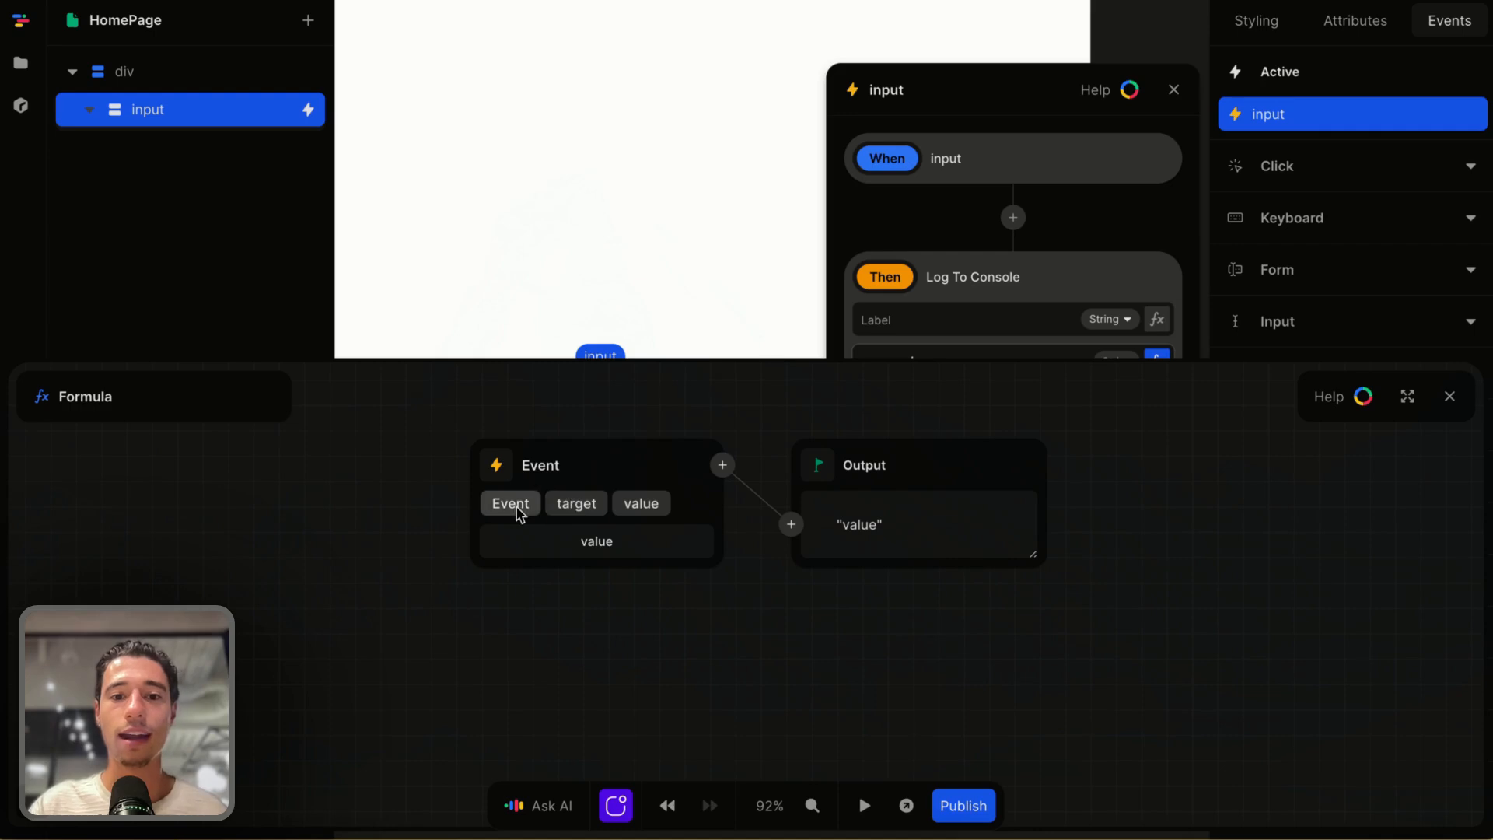
click(570, 505)
click(1449, 396)
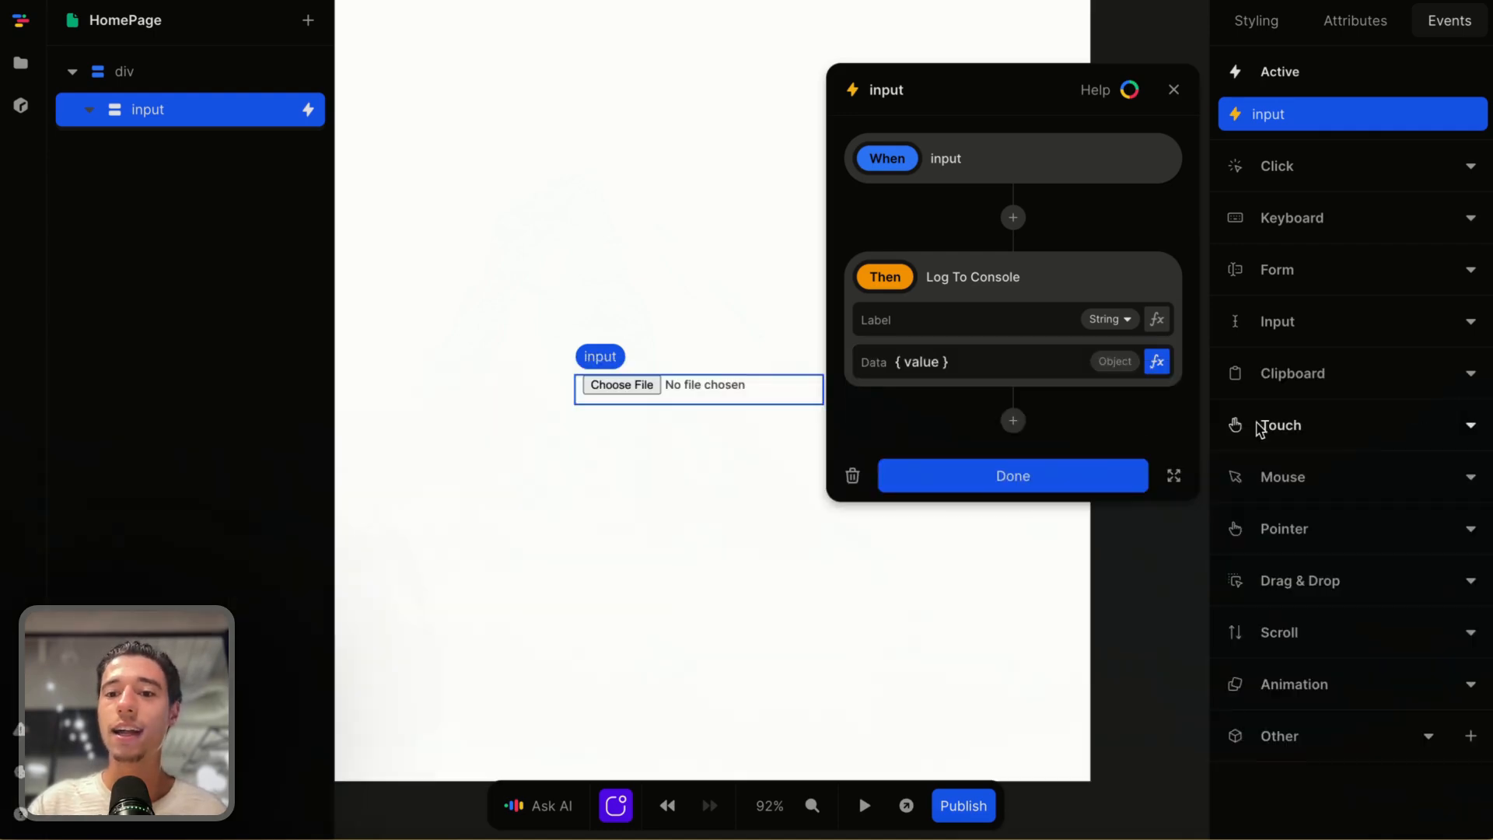
click(1069, 476)
Reopen the browser's developer console beside the editor and clear it
right_click(953, 476)
click(989, 730)
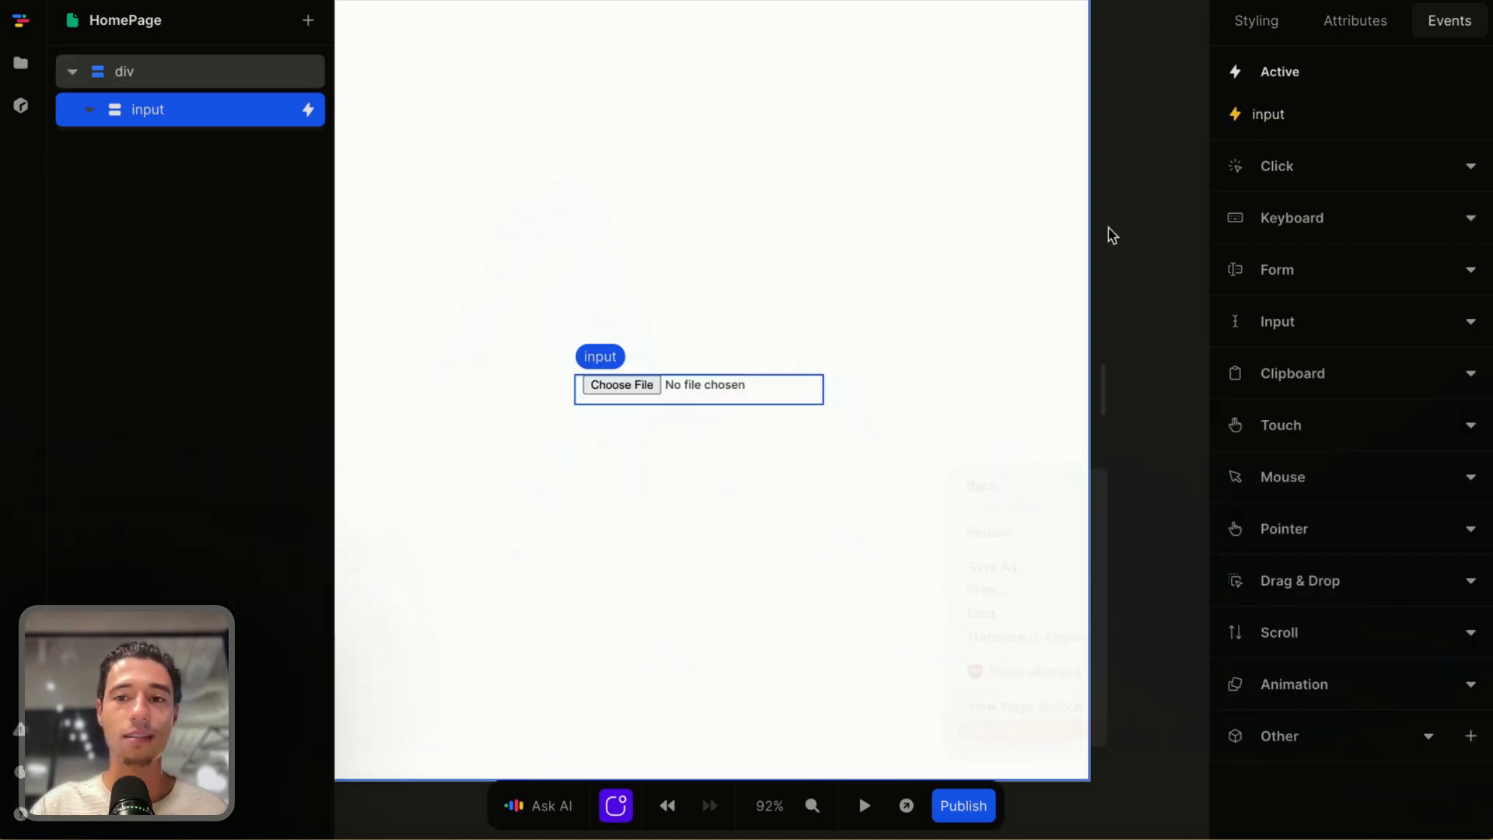
click(1150, 11)
click(1005, 38)
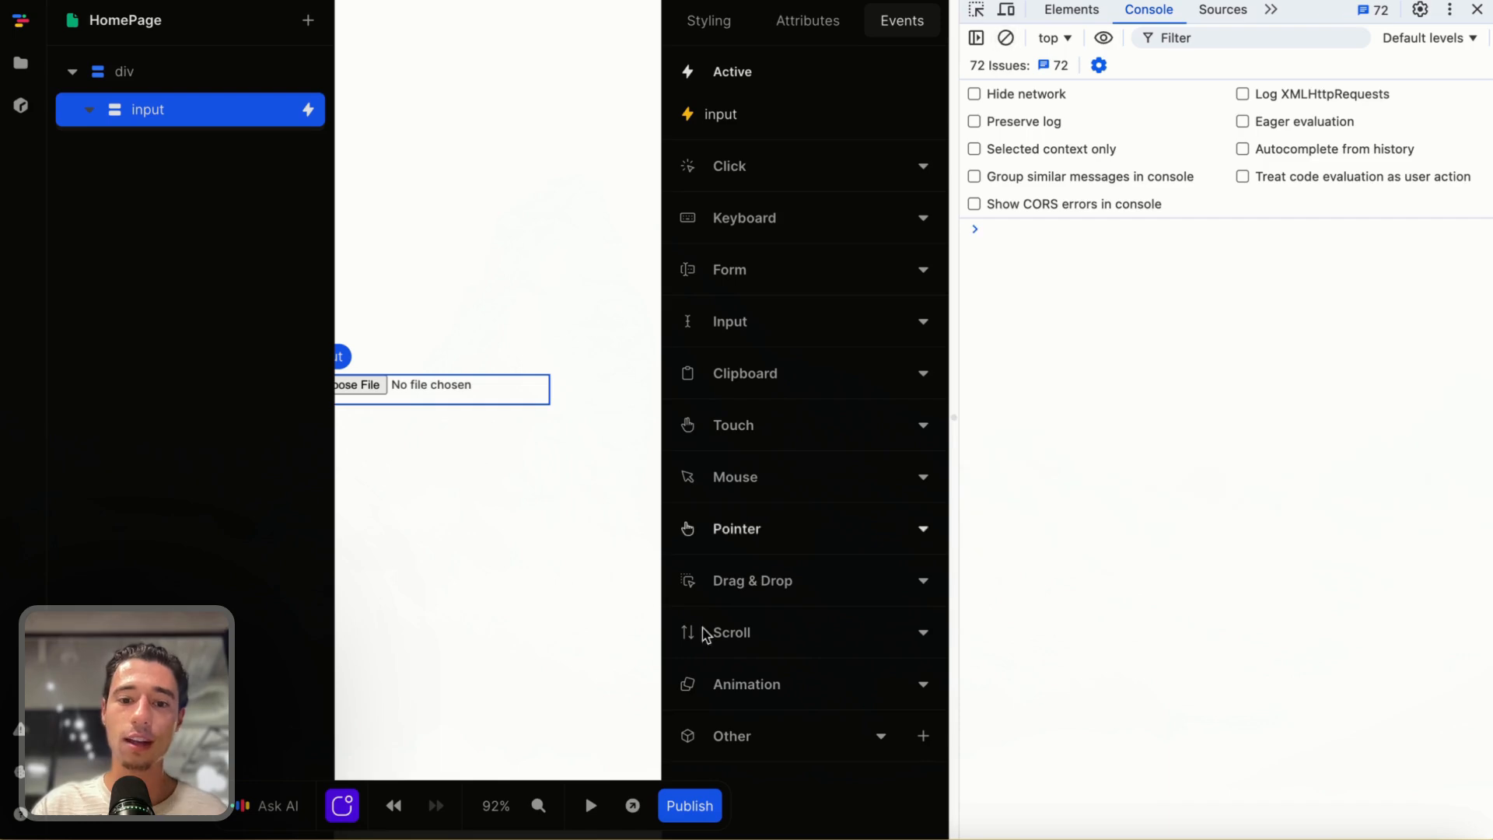
Preview the page, choose "Screenshot 2024-08-05 at 7.50.09 AM.png" to test logging the target, and close the developer tools
click(590, 808)
click(494, 382)
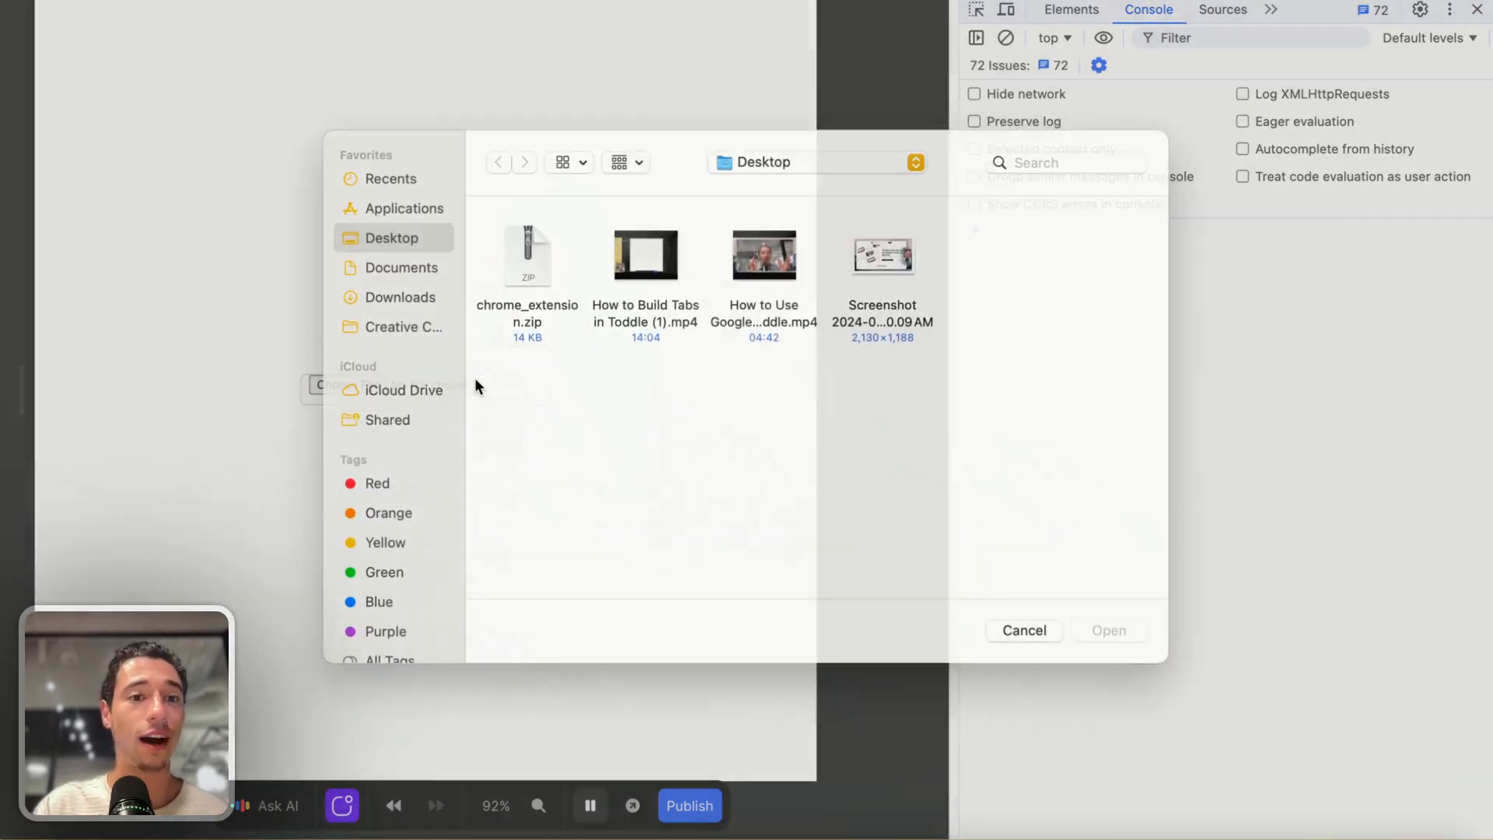
click(925, 342)
click(1124, 660)
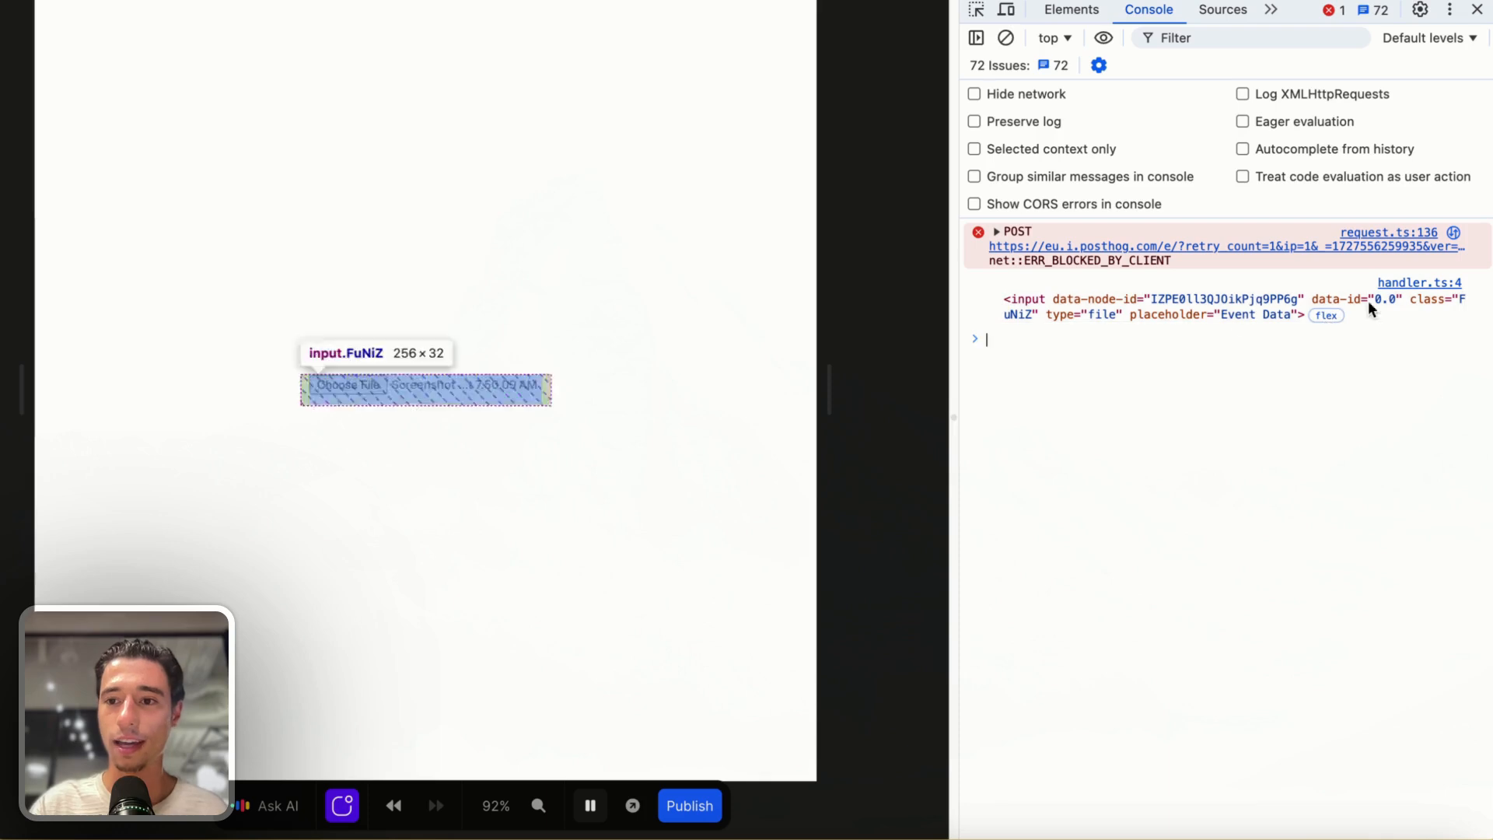
click(1477, 9)
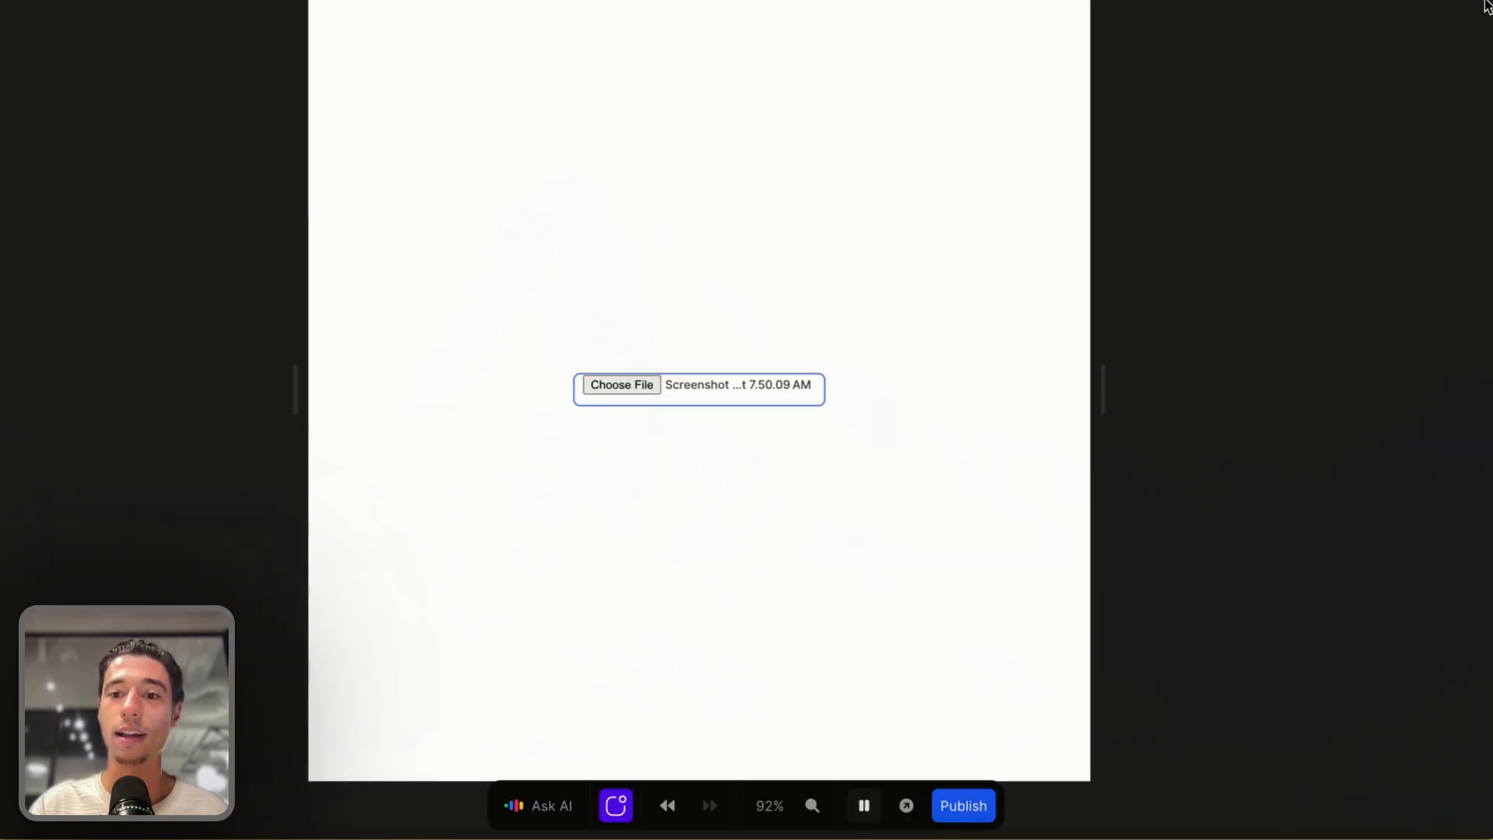
Return to the editor and add a Get formula with the path "files" to the Log To Console data, and finish editing the event
click(863, 805)
click(1279, 115)
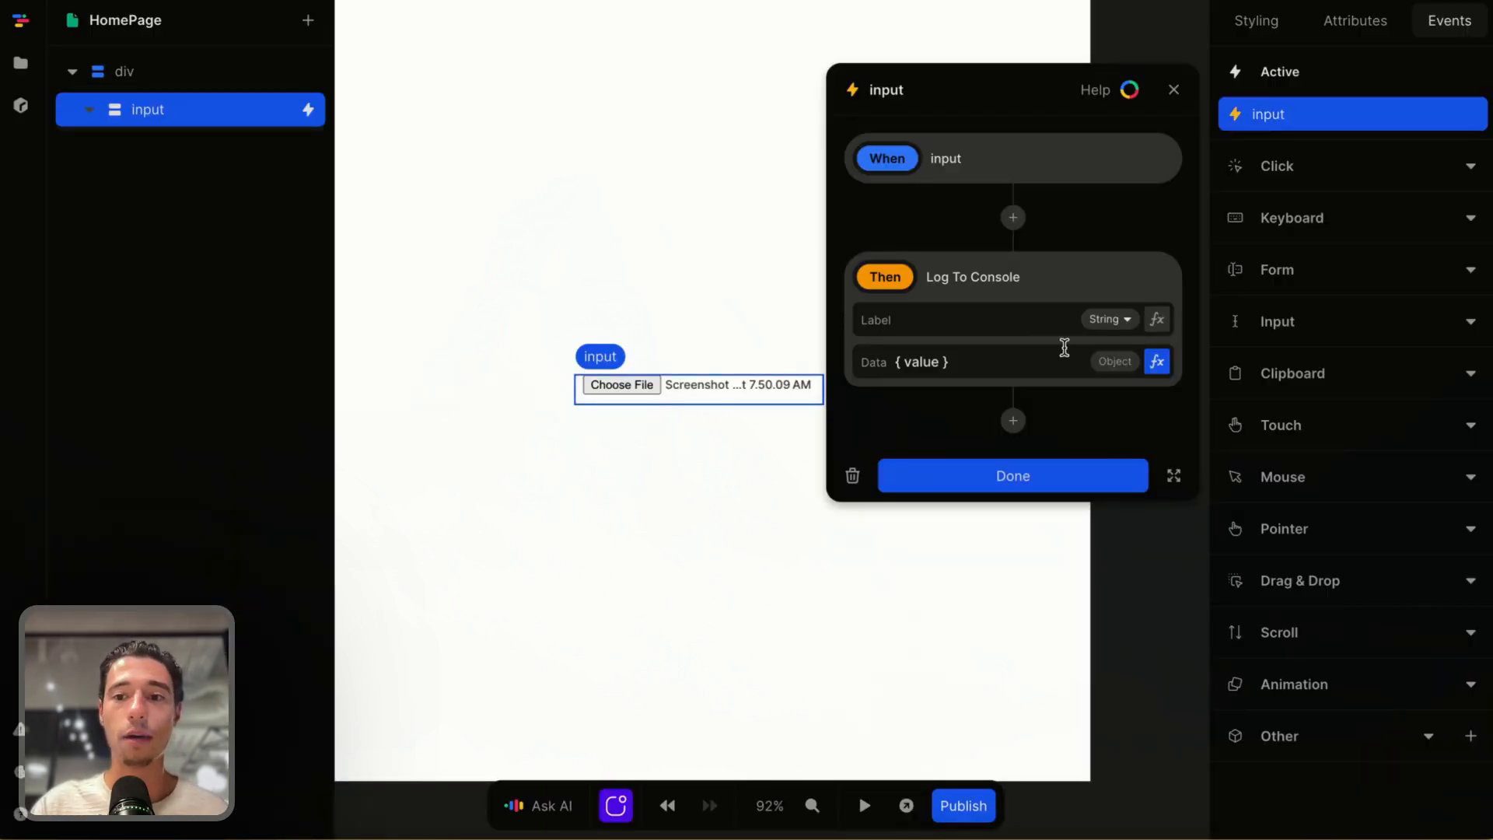
click(1157, 361)
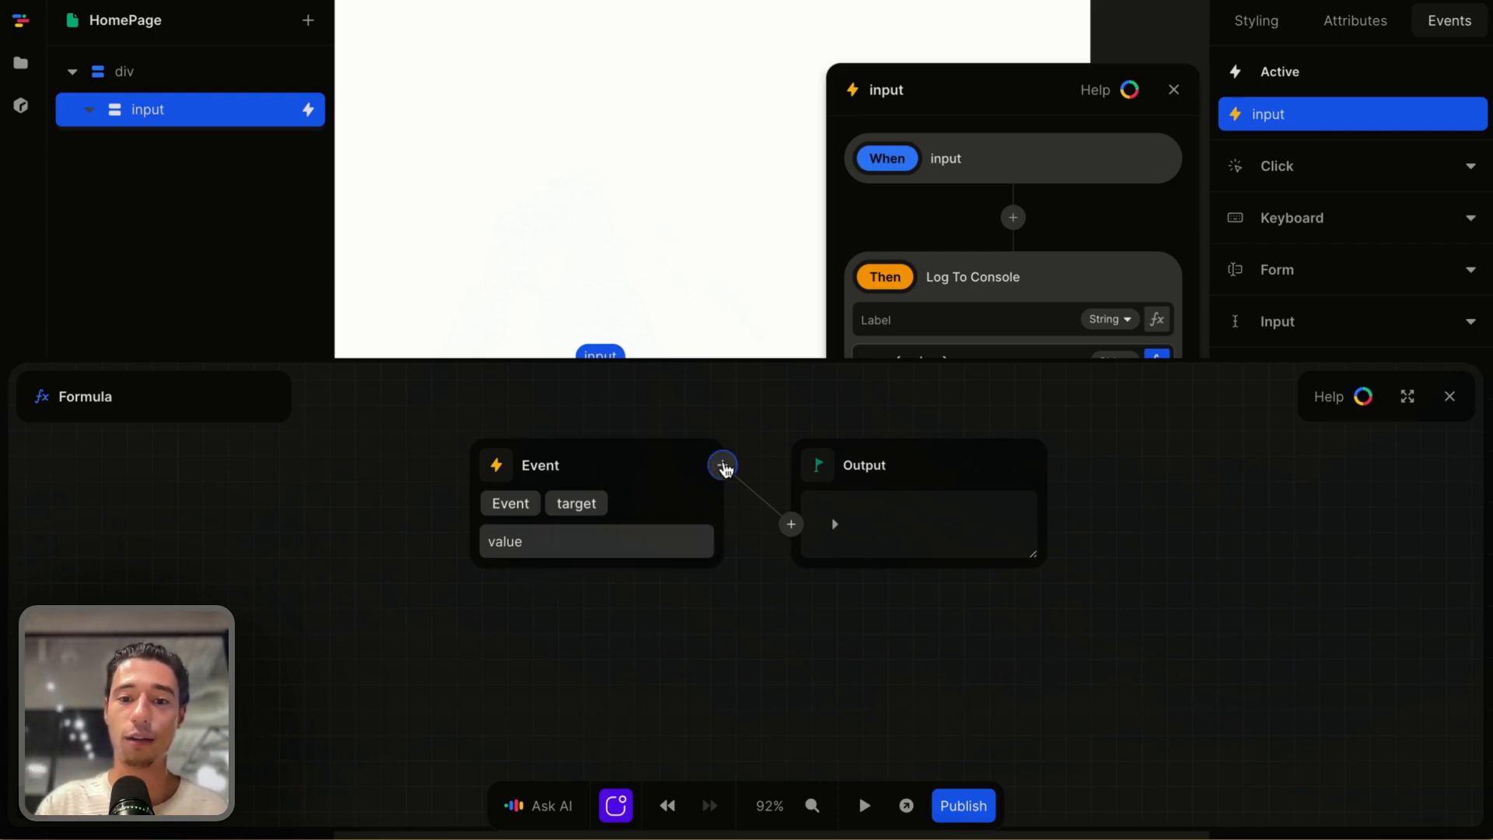
click(721, 465)
text(get)
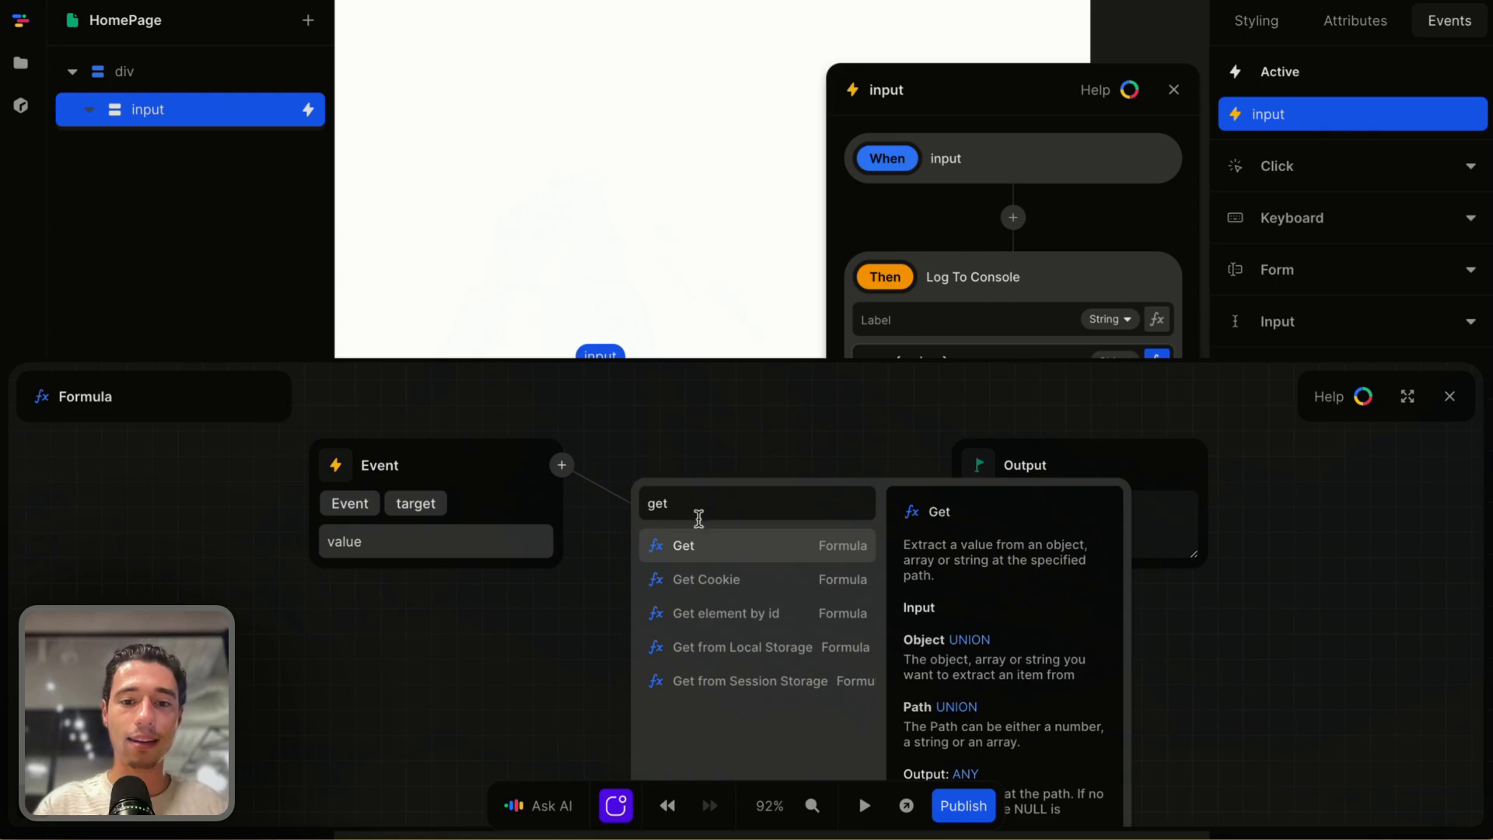
click(700, 544)
click(704, 562)
text(file)
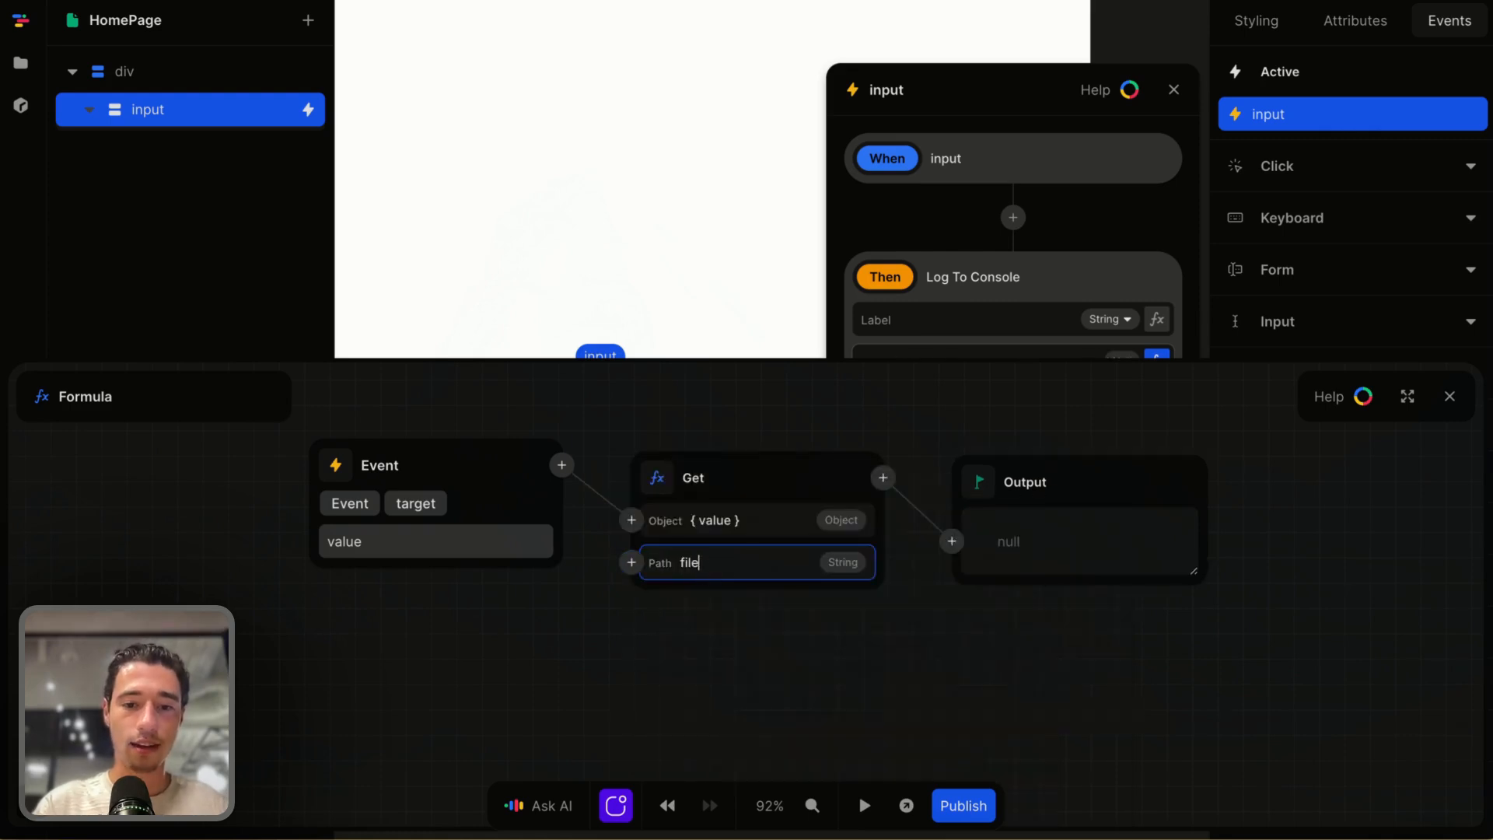
text(s)
click(706, 662)
click(1449, 396)
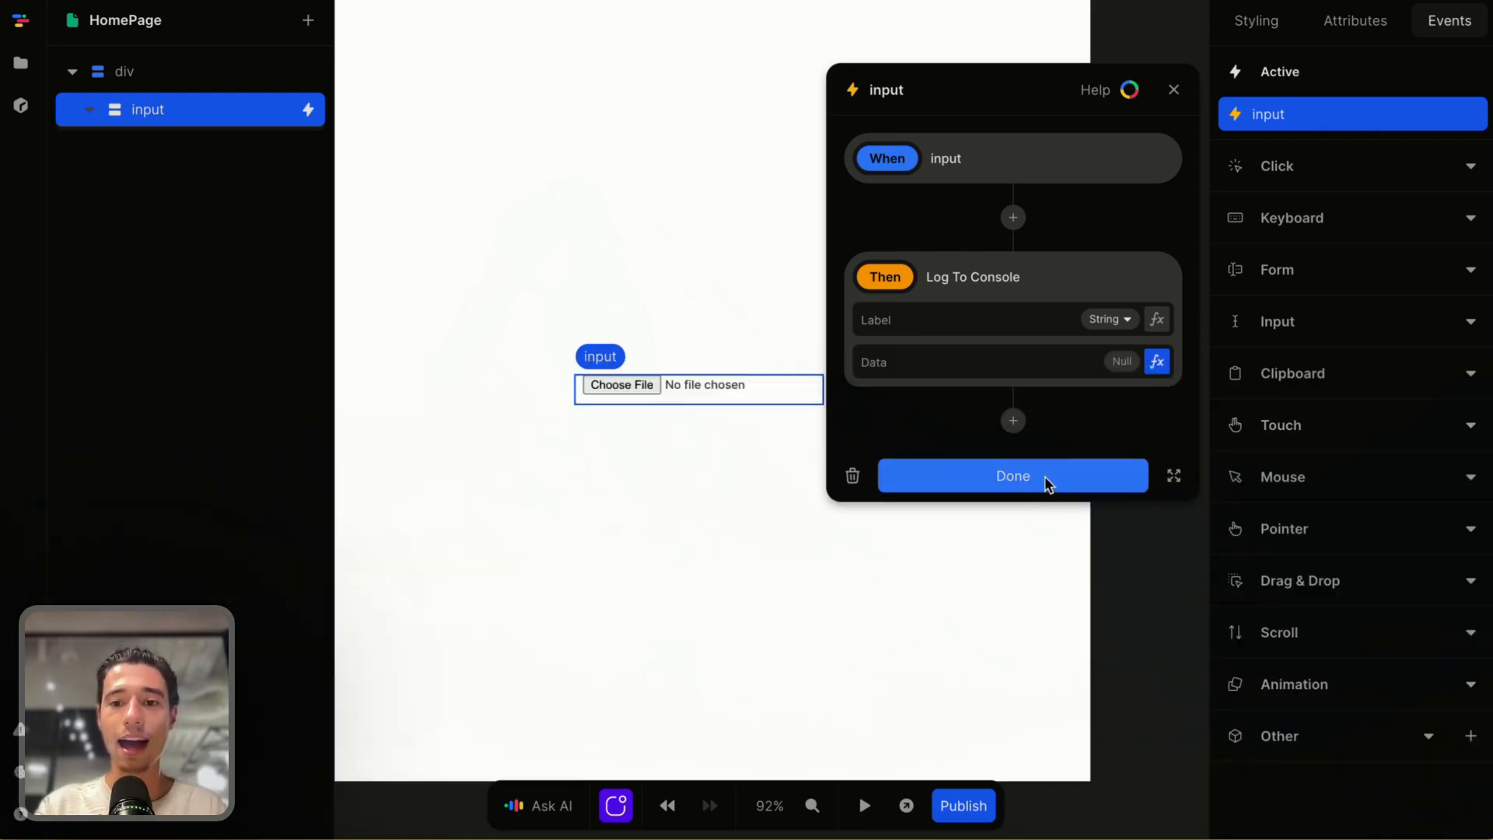
click(1043, 478)
Open the browser's developer console beside the editor and clear its messages
right_click(1034, 482)
click(1082, 716)
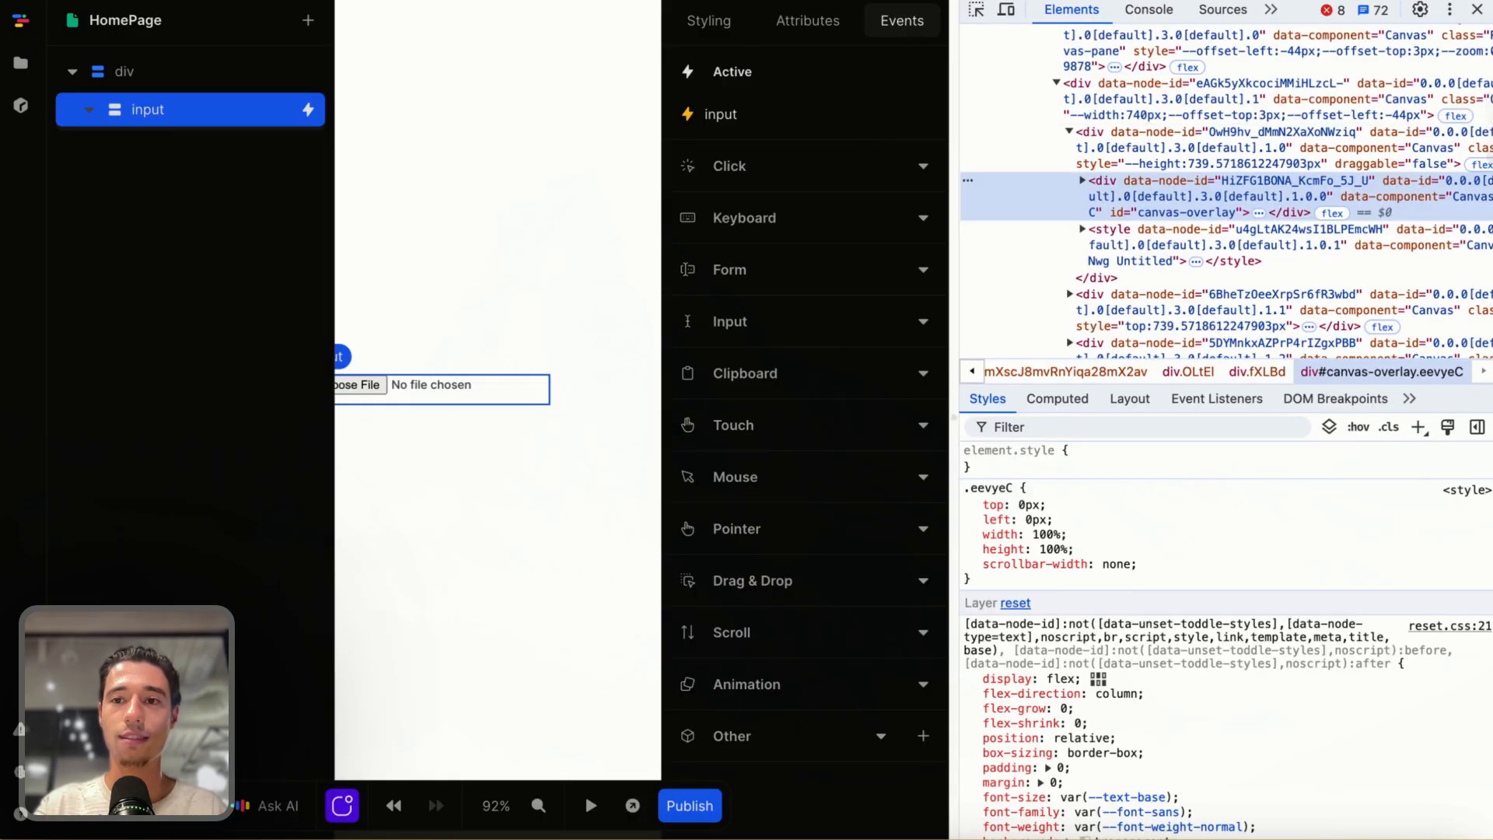
click(1148, 9)
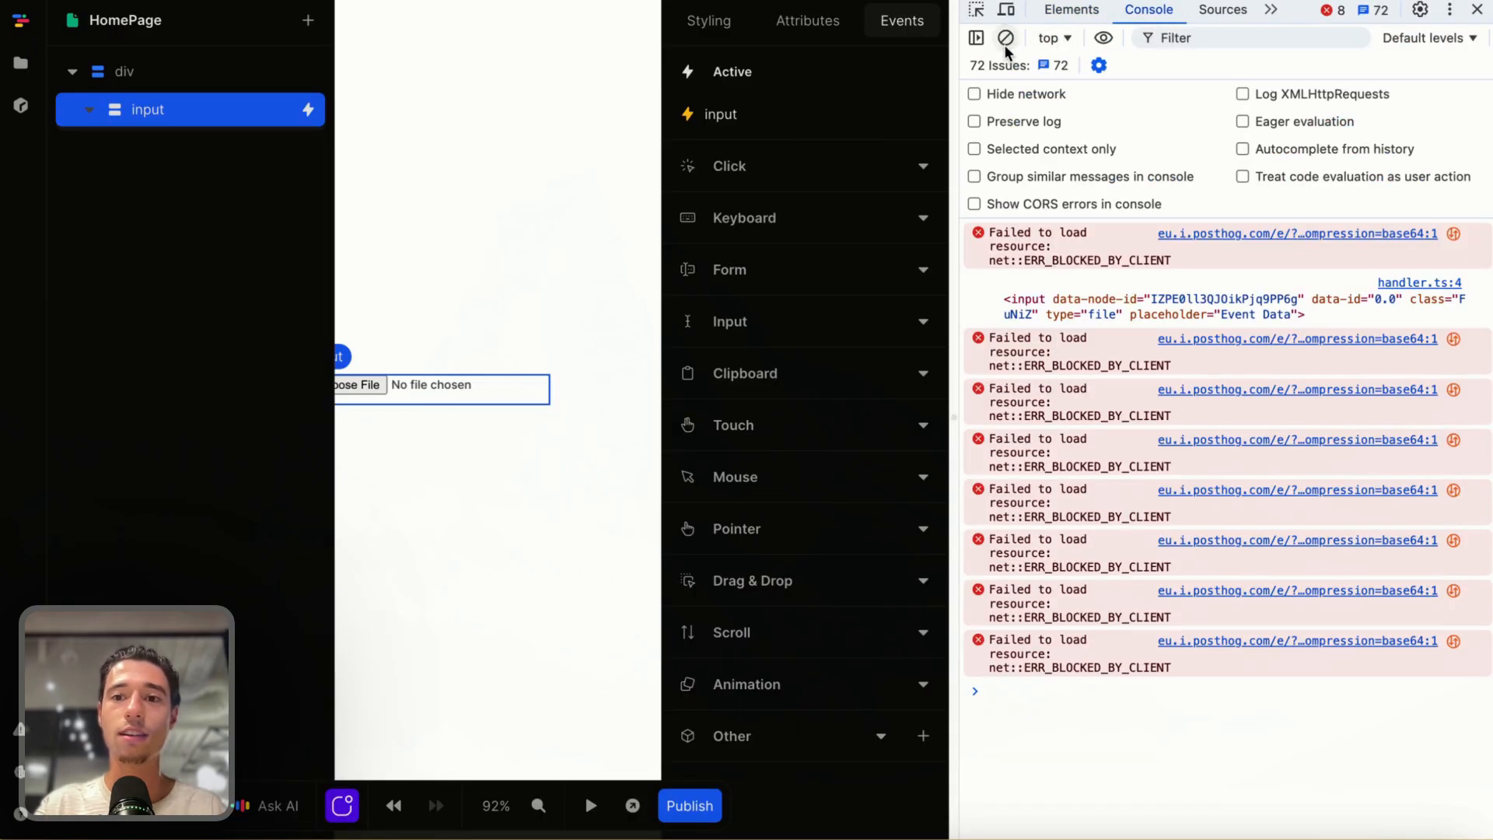
click(1005, 38)
Preview the page, choose "Screenshot 2024-08-05 at 7.50.09 AM.png", expand the logged FileList, and close the developer tools
click(587, 802)
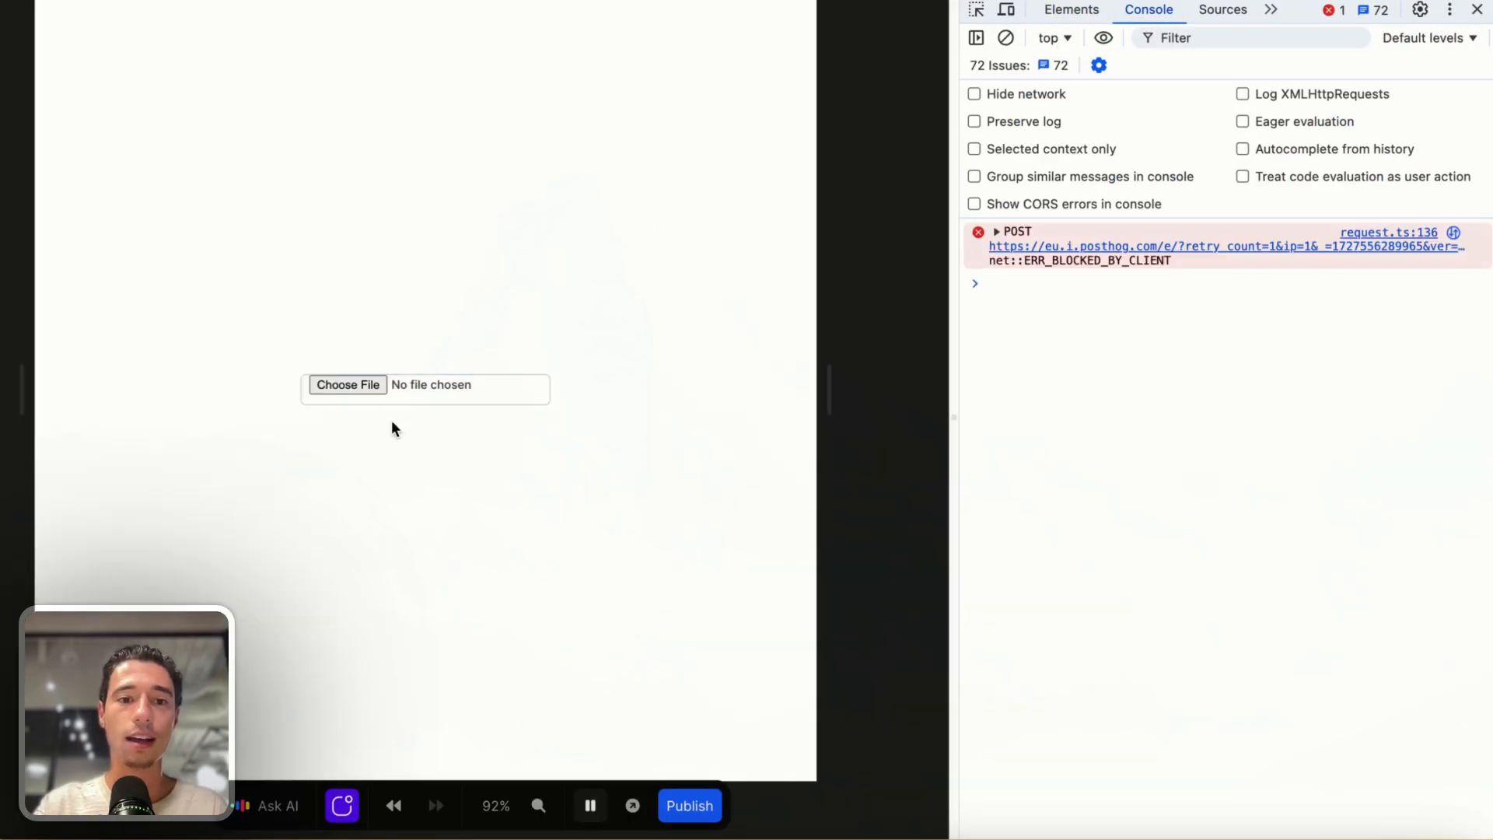
click(347, 384)
click(883, 279)
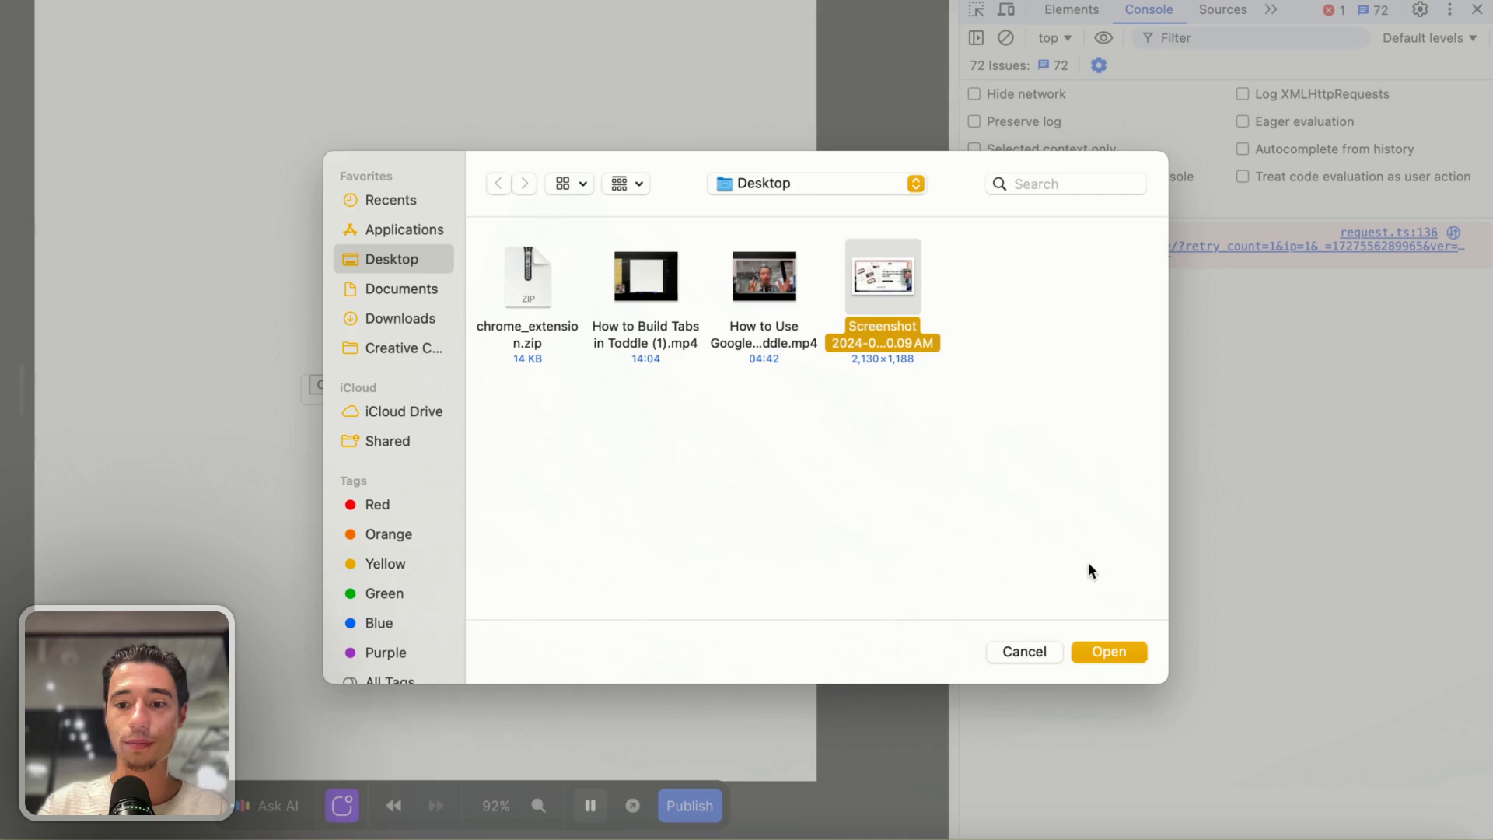
click(1131, 647)
click(999, 283)
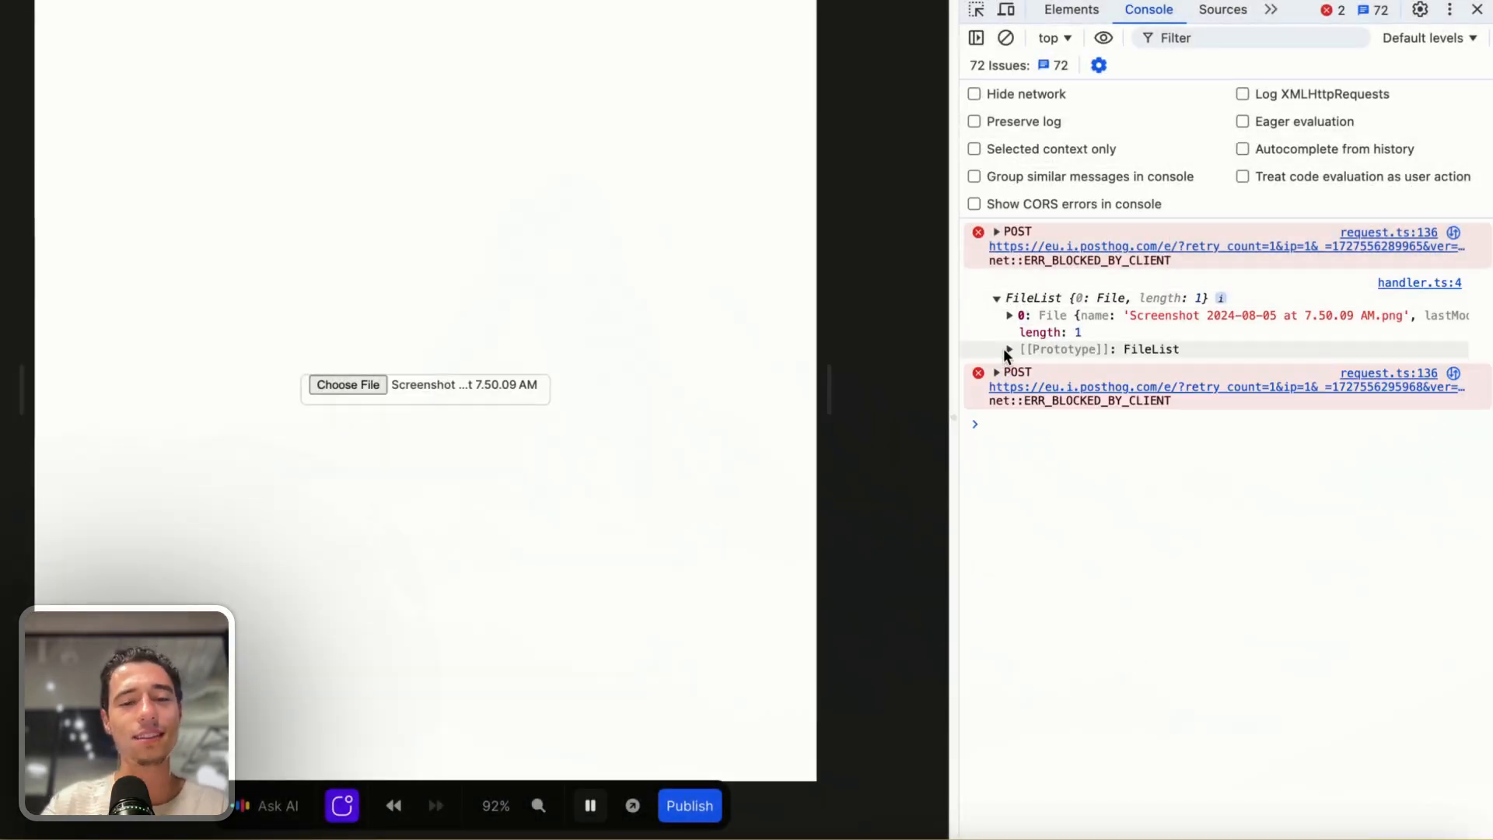
click(1476, 10)
Try to extract the first file by adding a First formula after Get in the Log To Console data
click(864, 806)
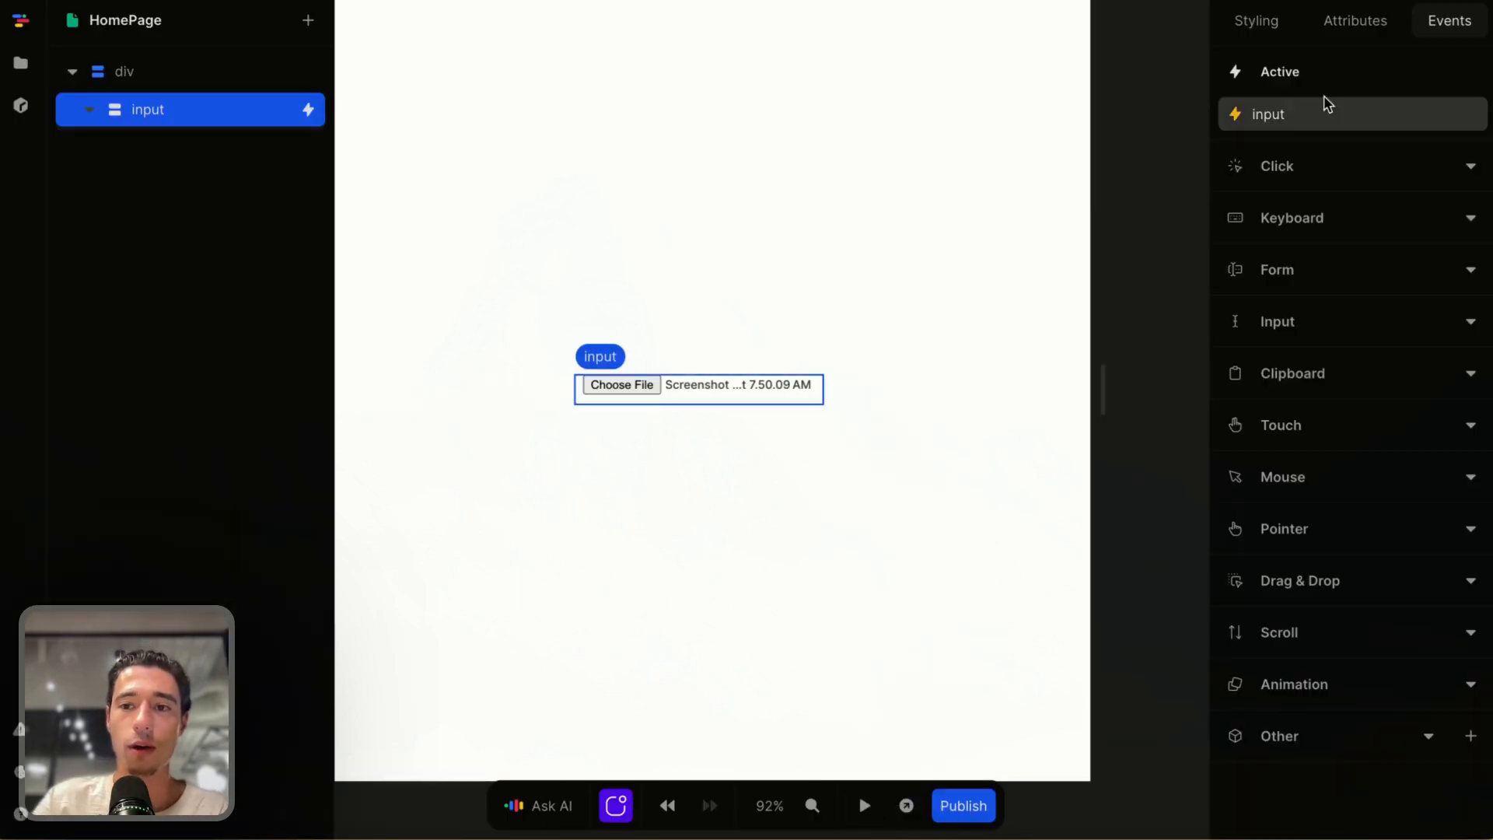
click(1274, 118)
click(1157, 361)
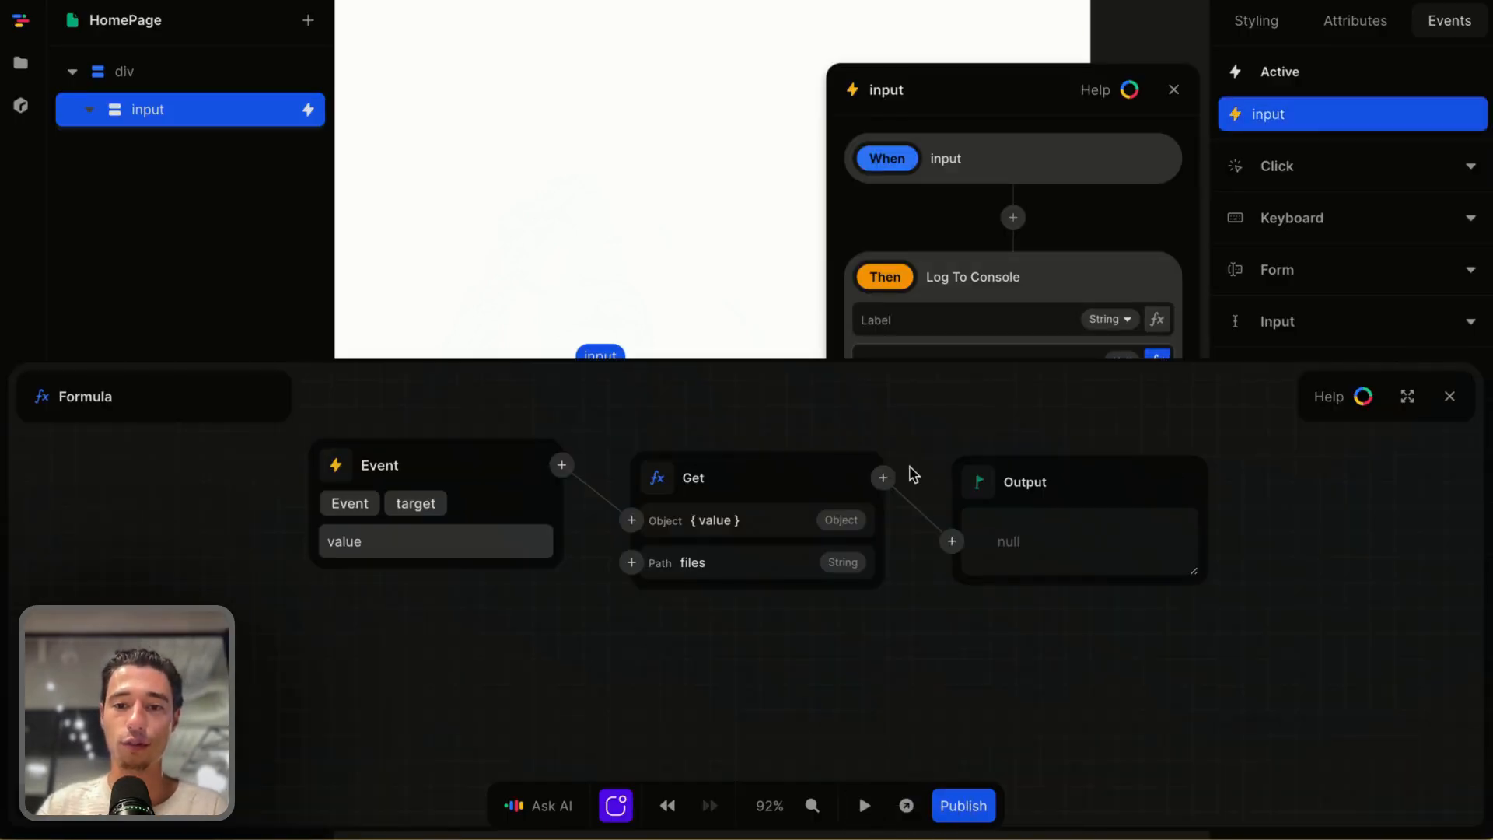
click(883, 476)
text(first)
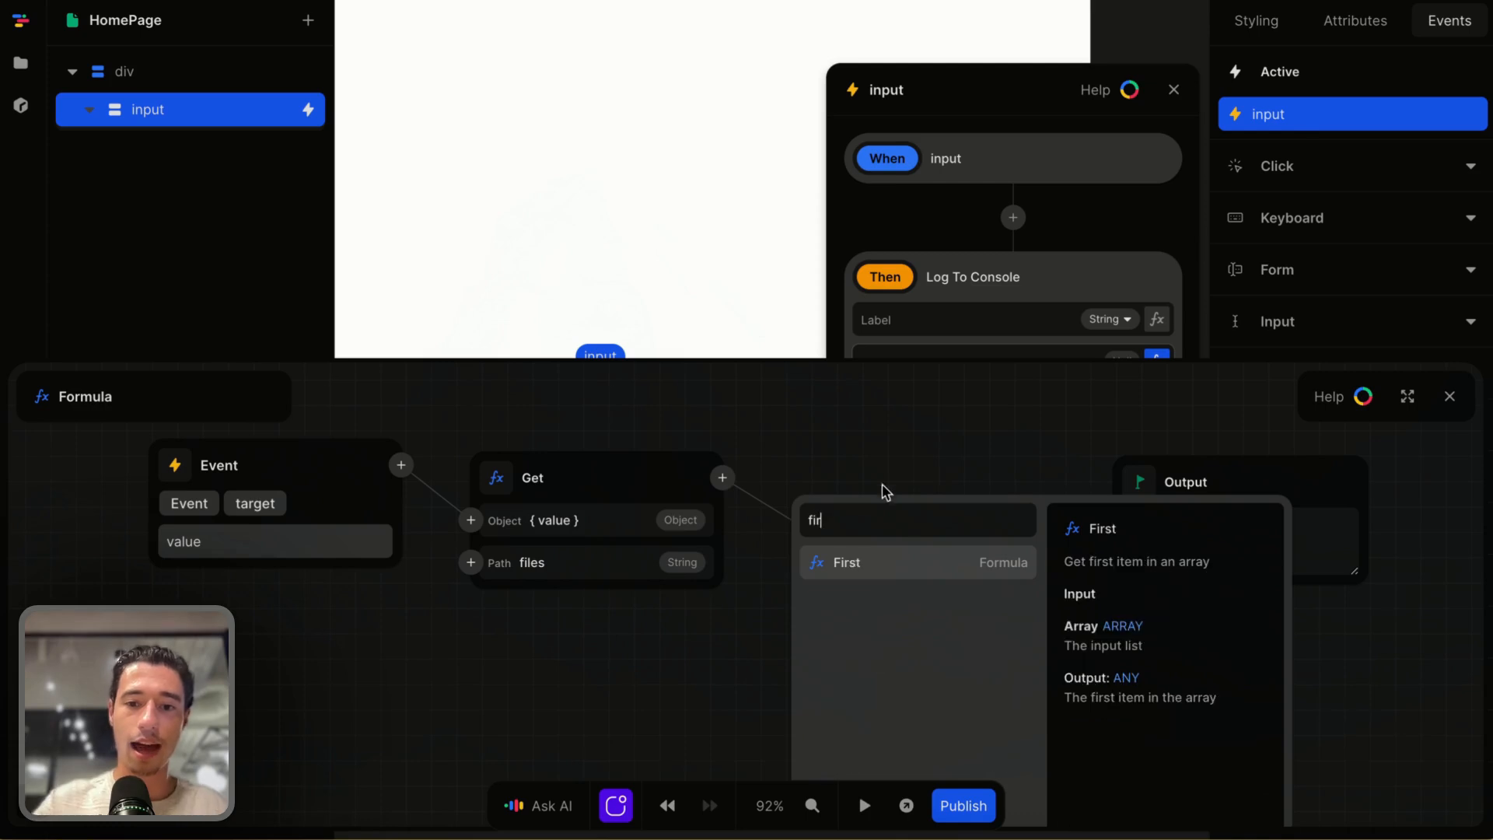
click(850, 563)
click(1450, 395)
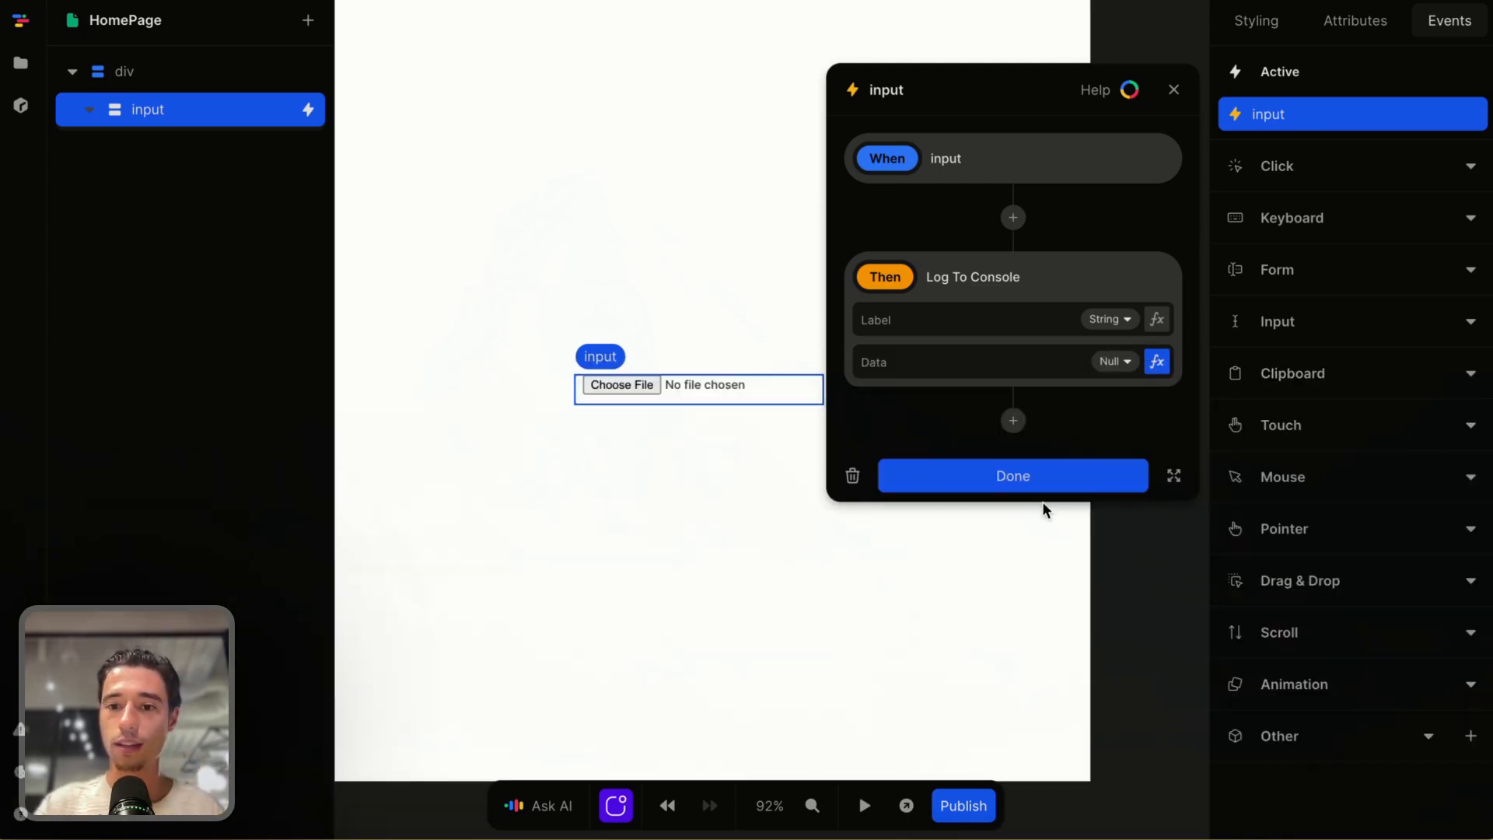
click(1035, 474)
Preview the page with the browser's developer console open beside it and cleared
click(865, 806)
right_click(1047, 403)
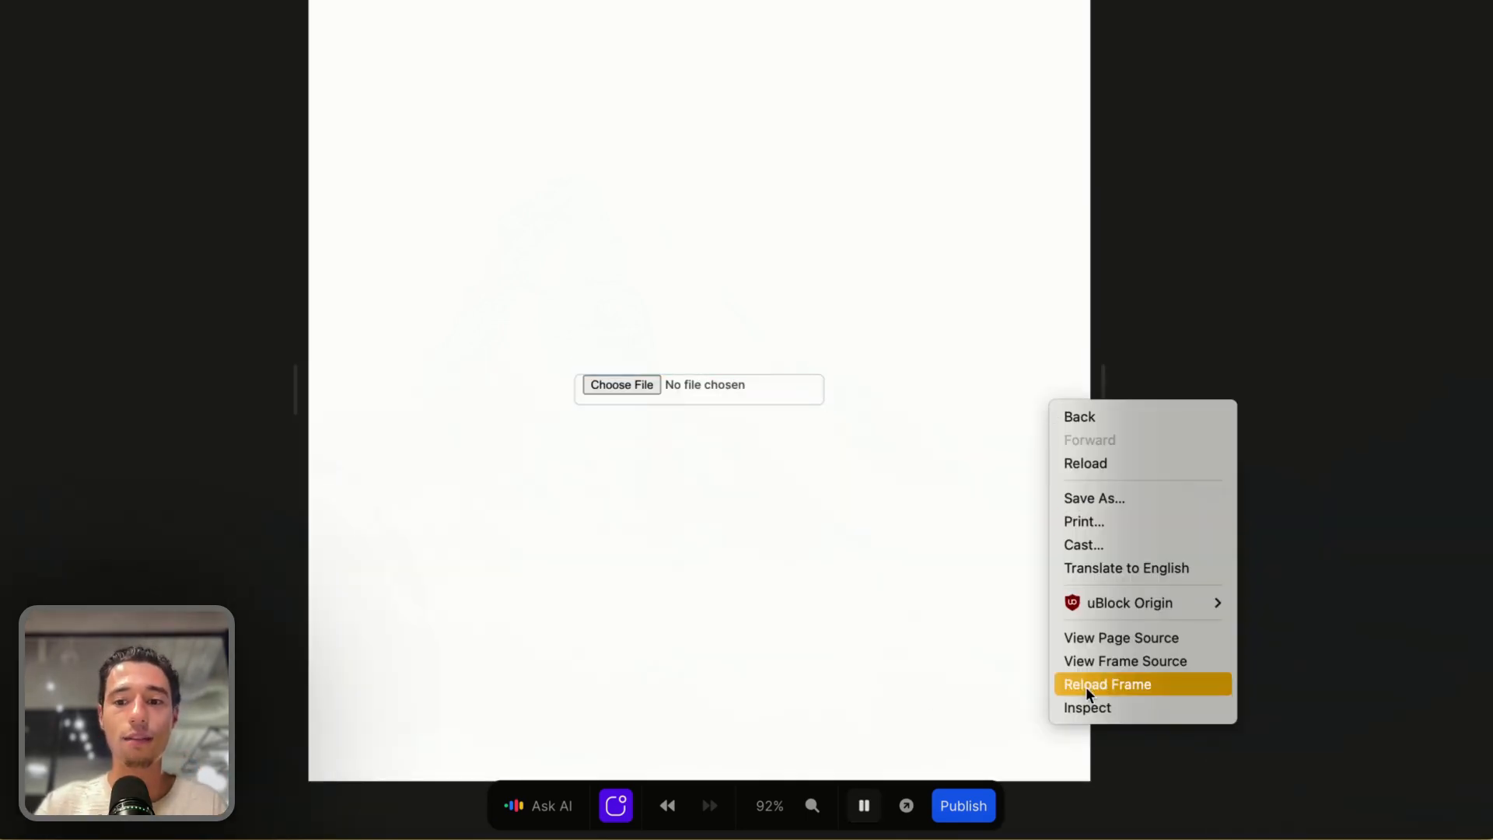
click(1084, 706)
click(1148, 9)
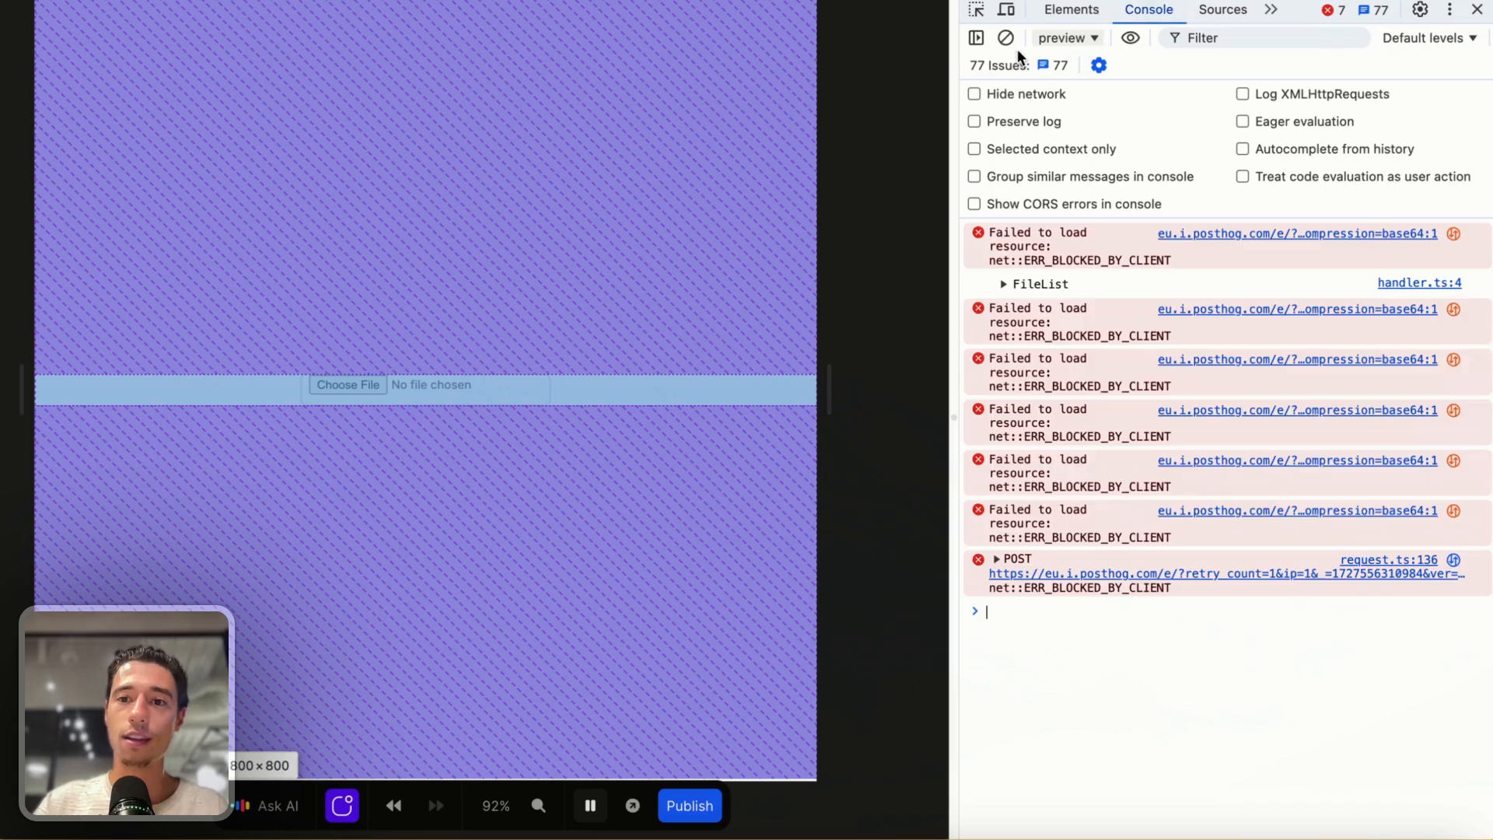
click(1005, 39)
Choose "Screenshot 2024-08-05 at 7.50.09 AM.png" to test logging the First formula's output, and close the developer tools
click(470, 386)
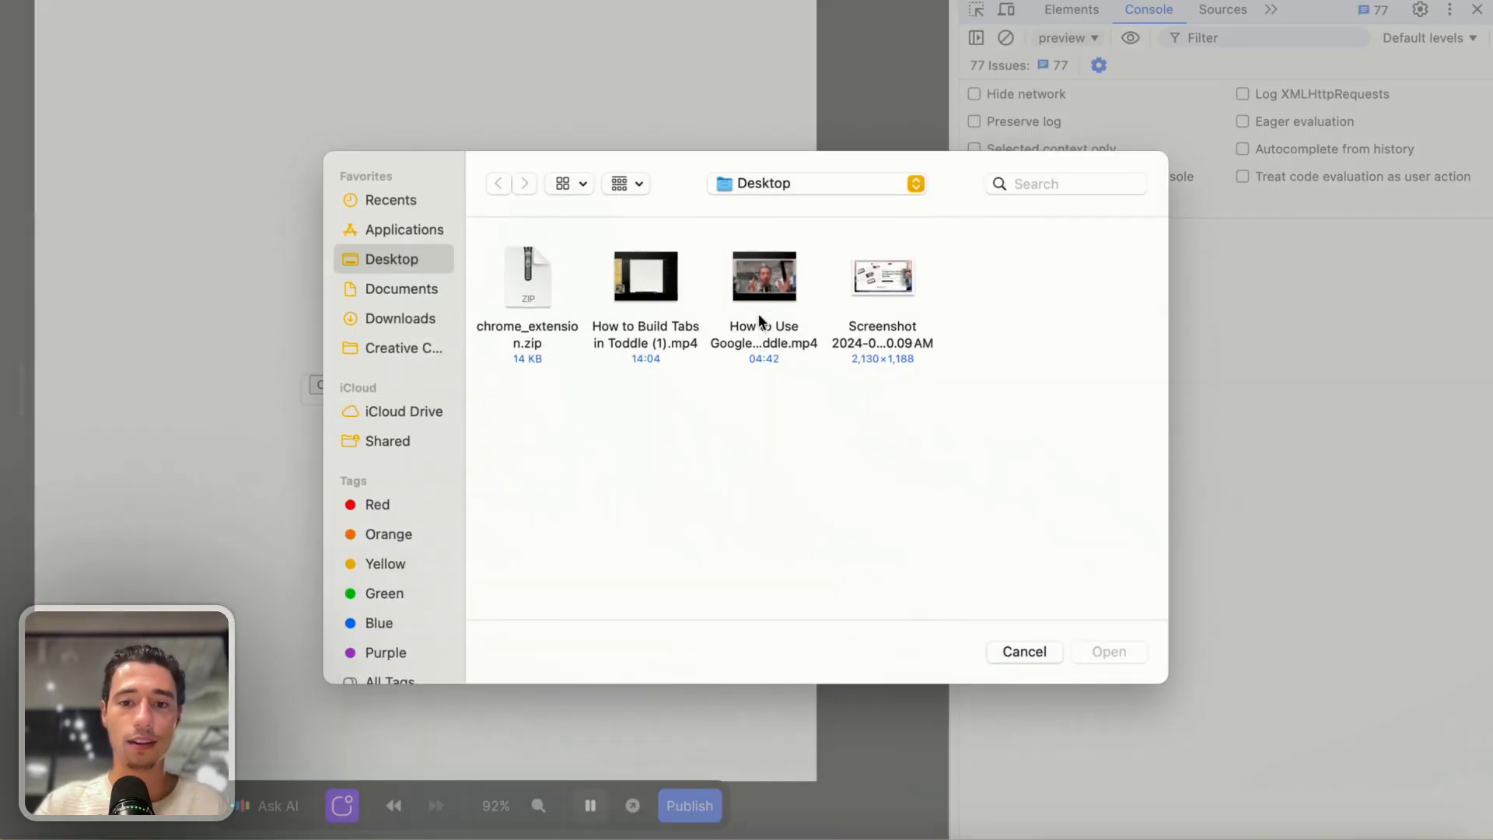
click(874, 268)
click(1117, 650)
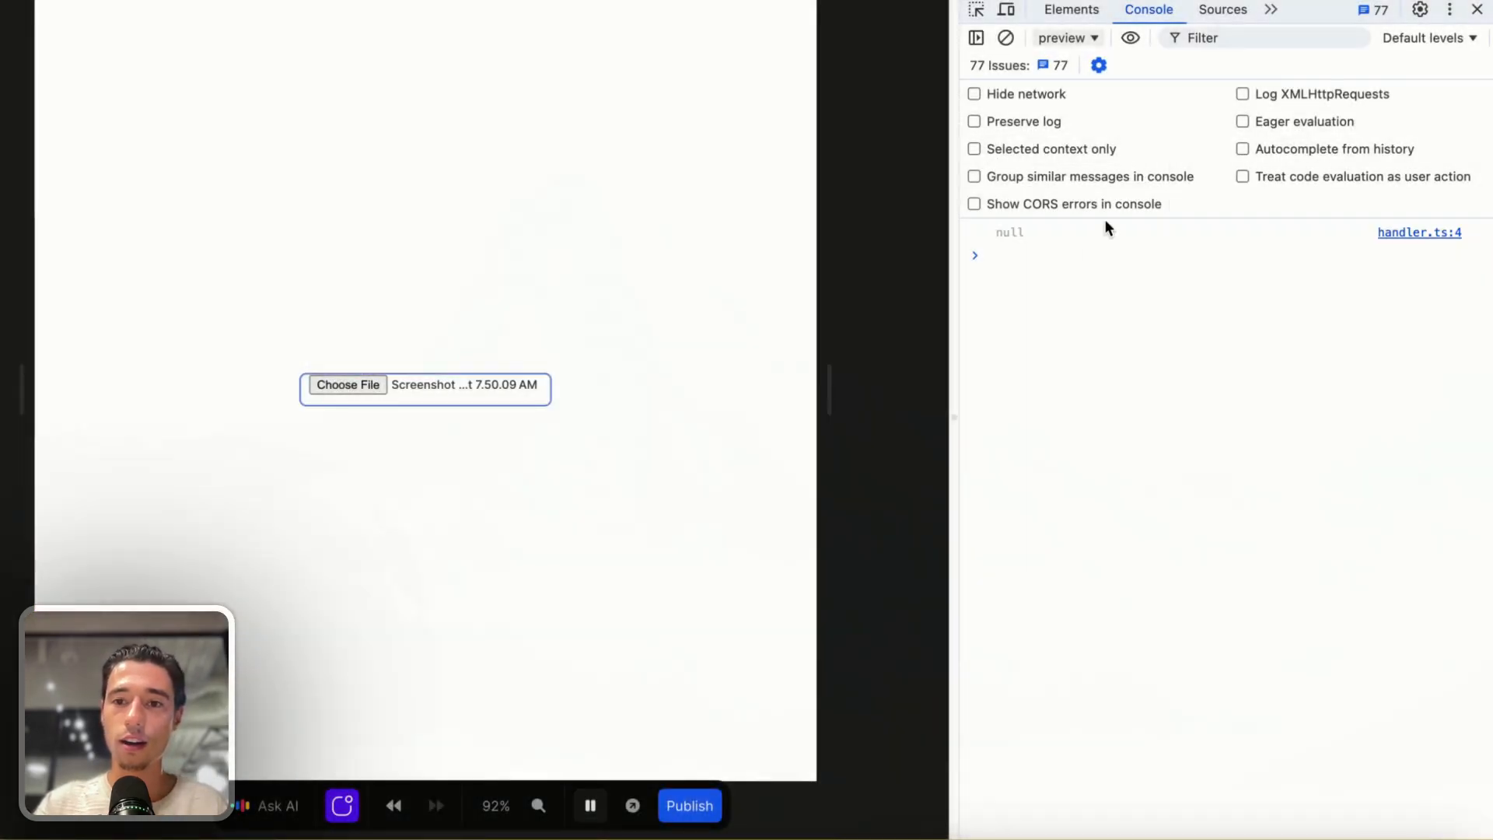
click(1476, 10)
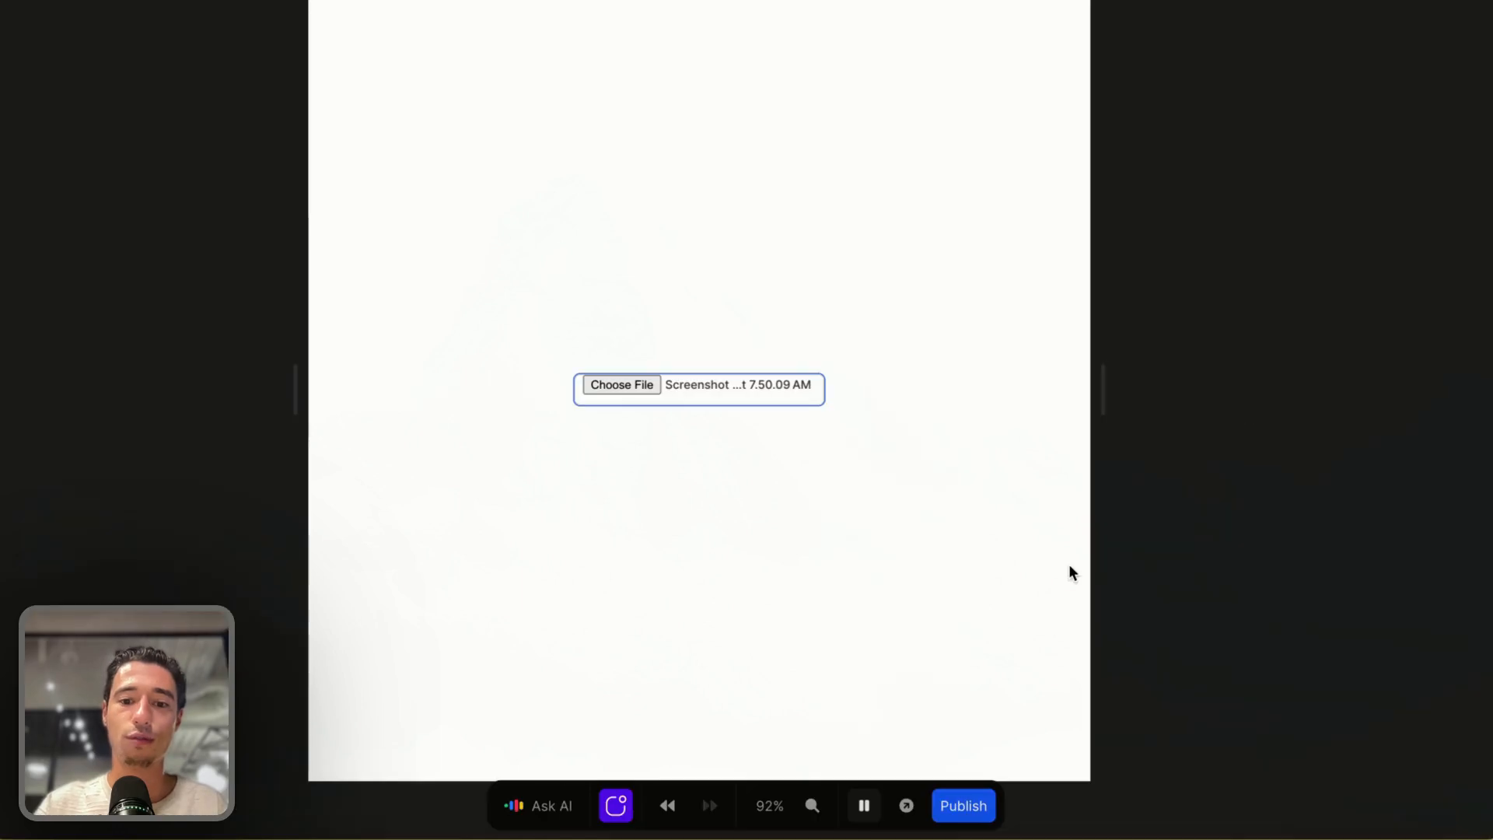
Return to the editor and replace the First formula in the Log To Console data with a second Get formula
click(863, 806)
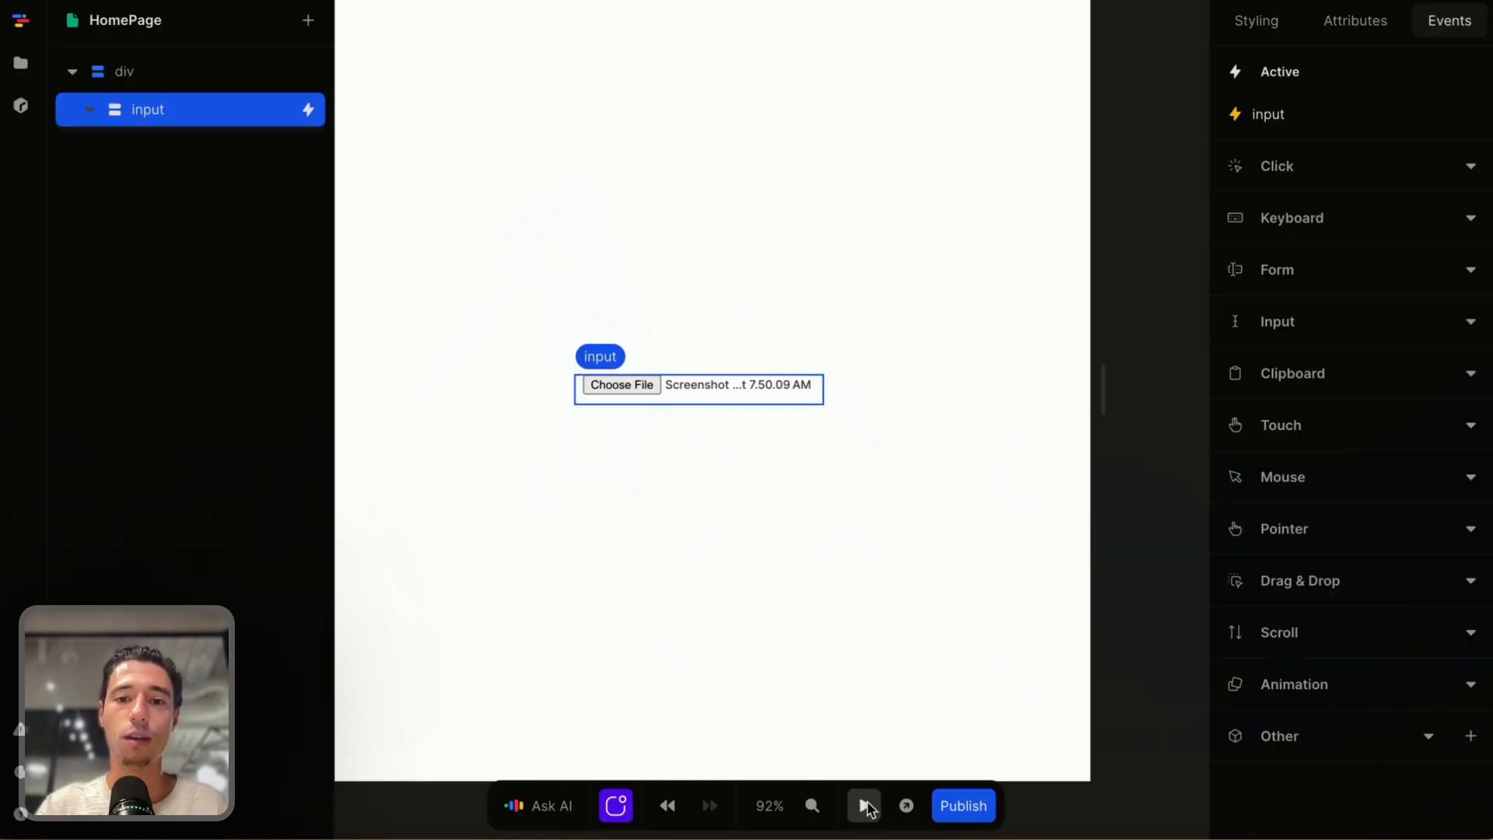
click(1253, 118)
click(1158, 367)
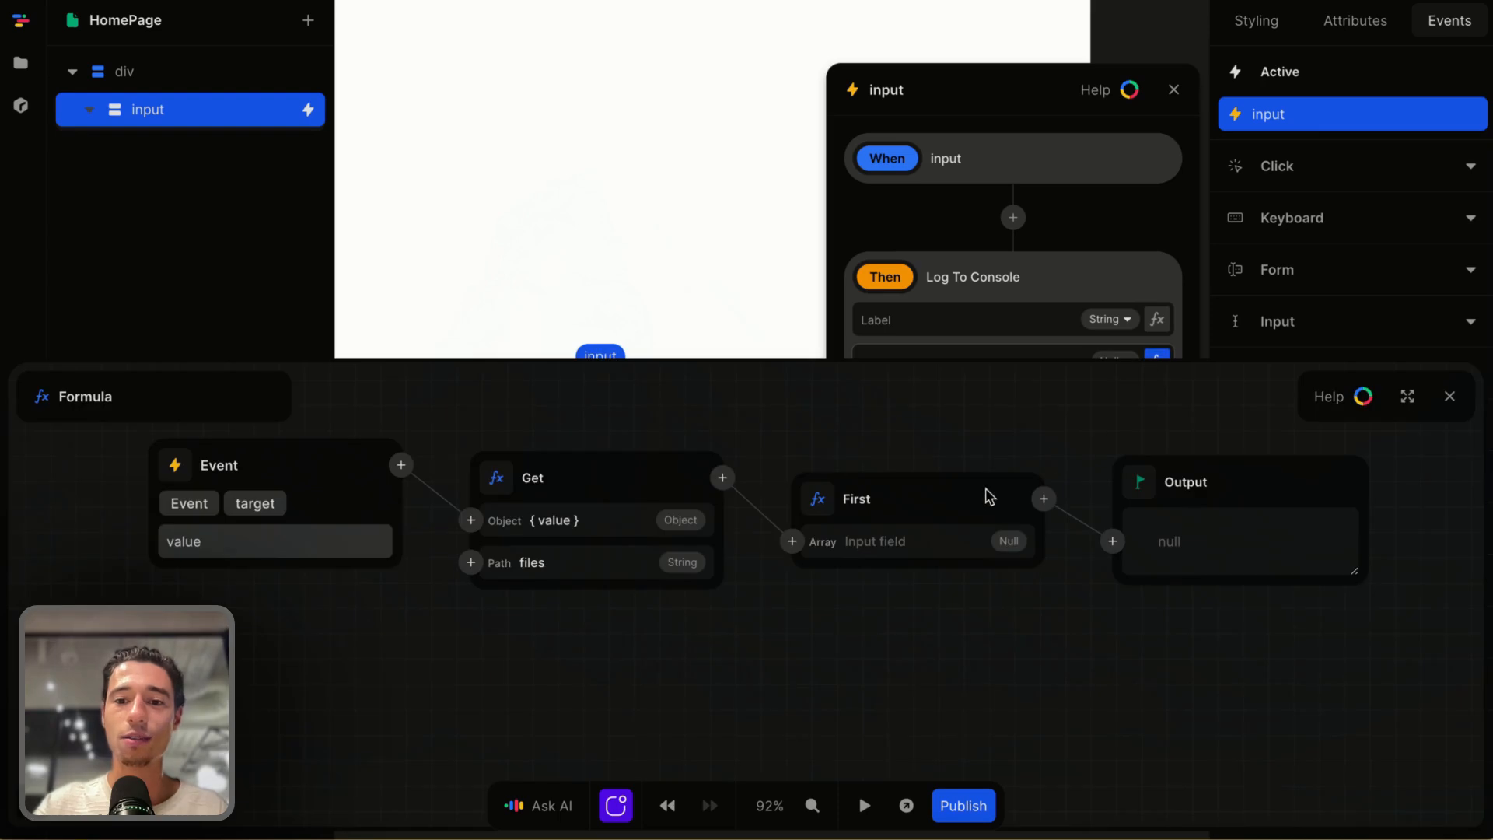
click(945, 501)
key(BackSpace)
click(884, 478)
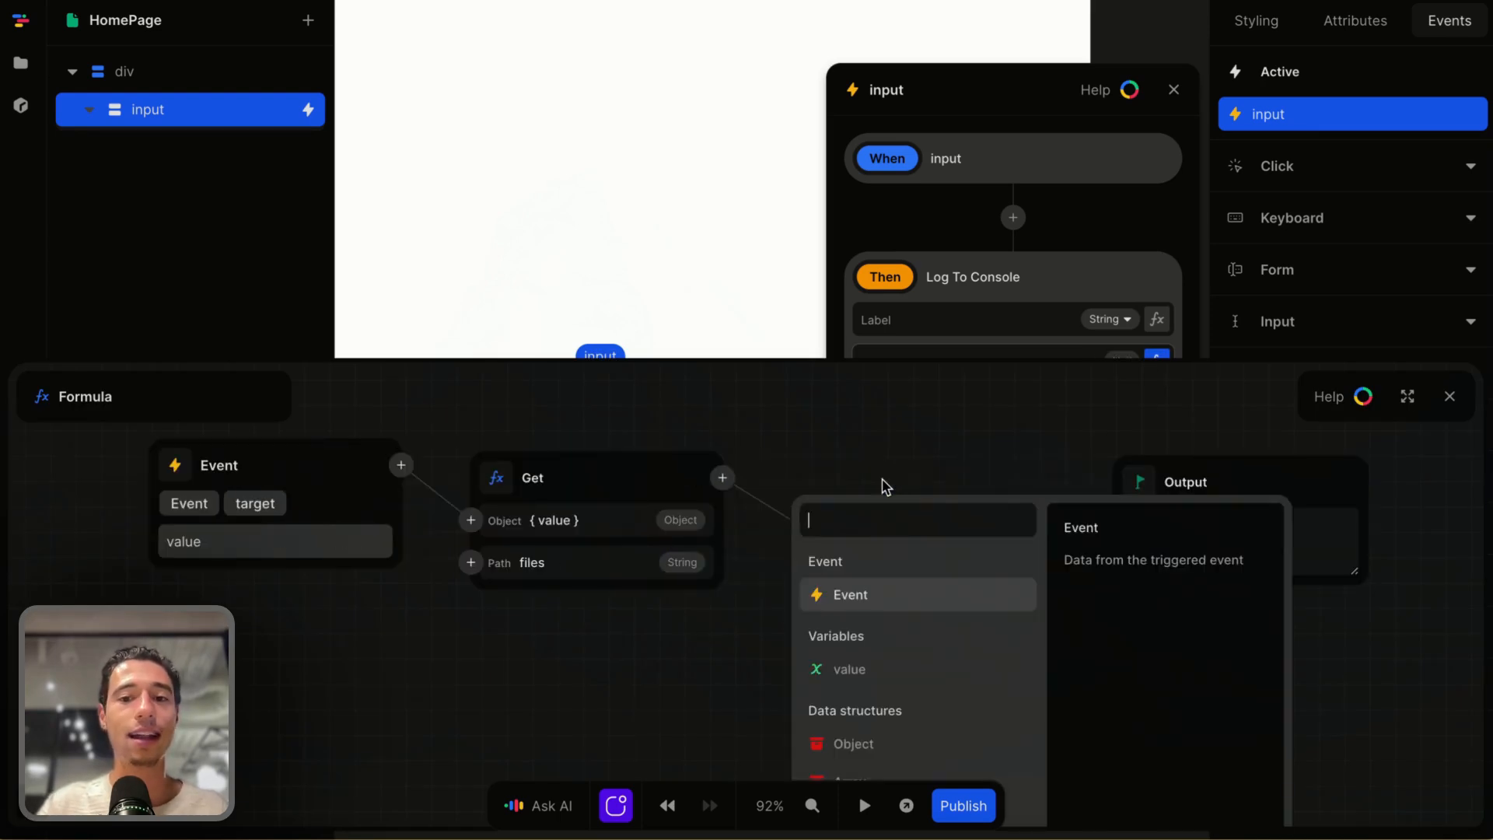
text(get)
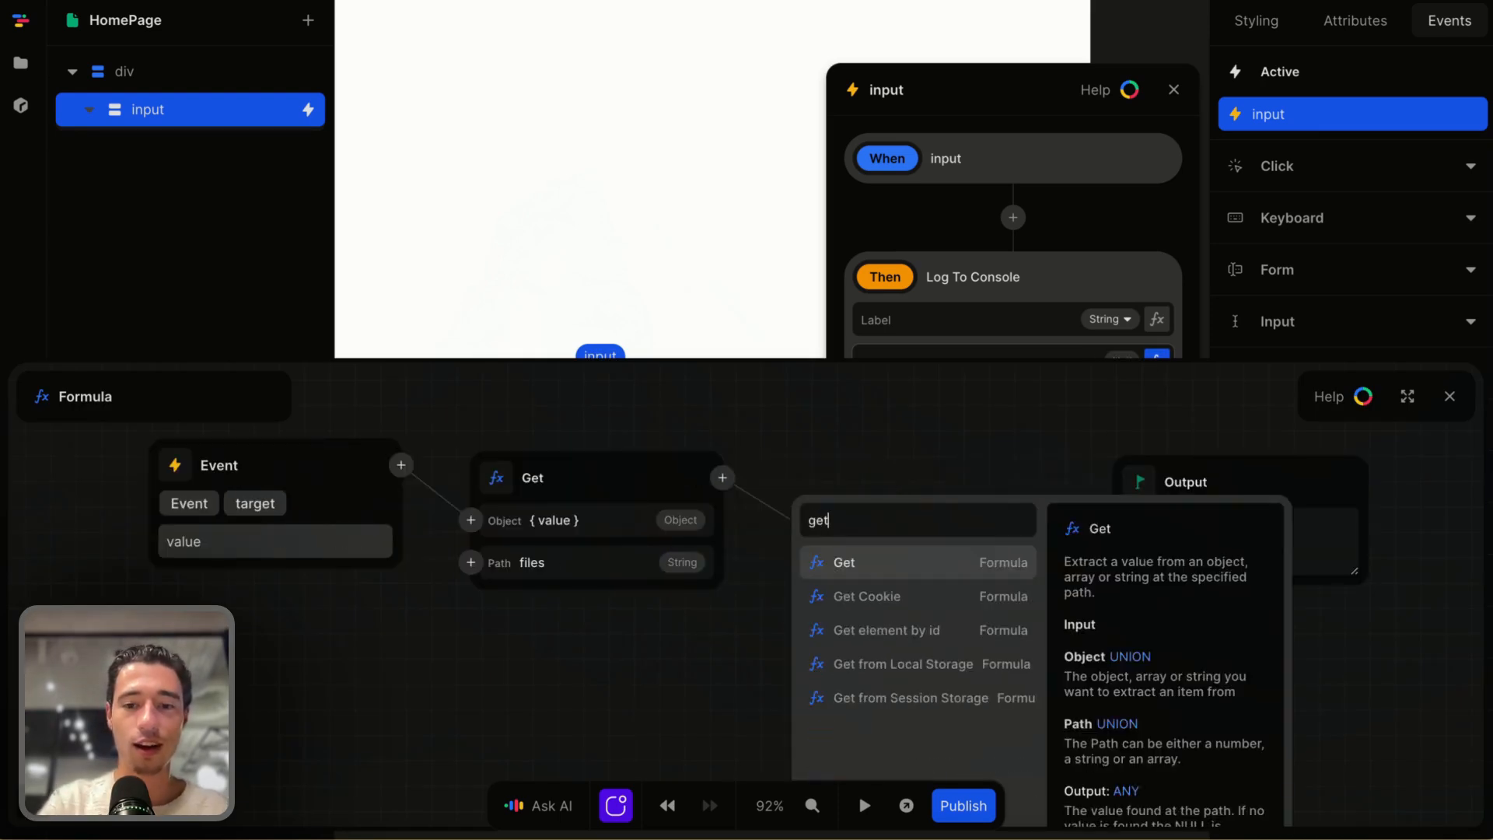
click(853, 562)
scroll(859, 607, down, 1)
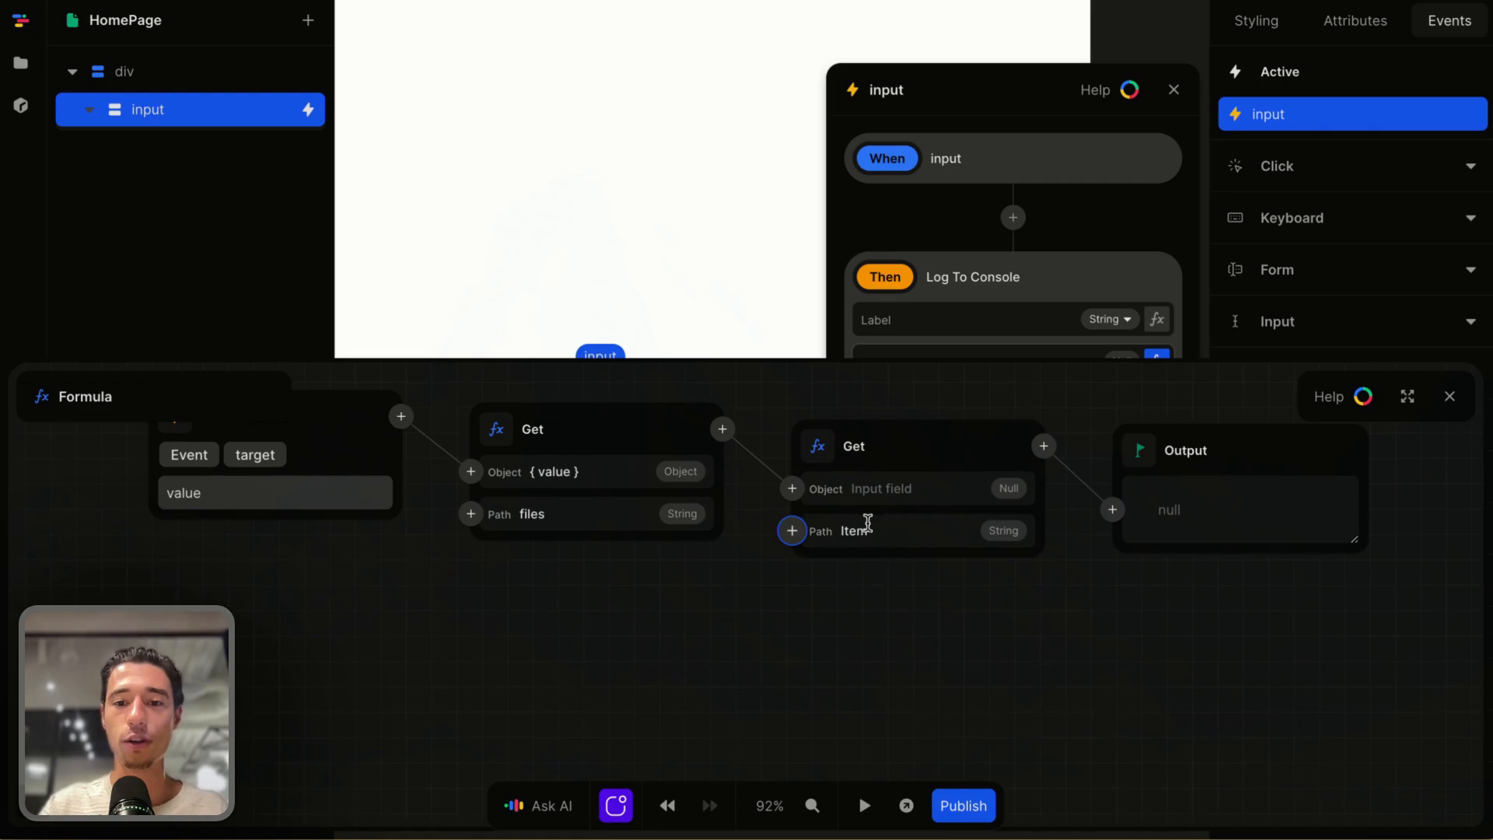
click(859, 529)
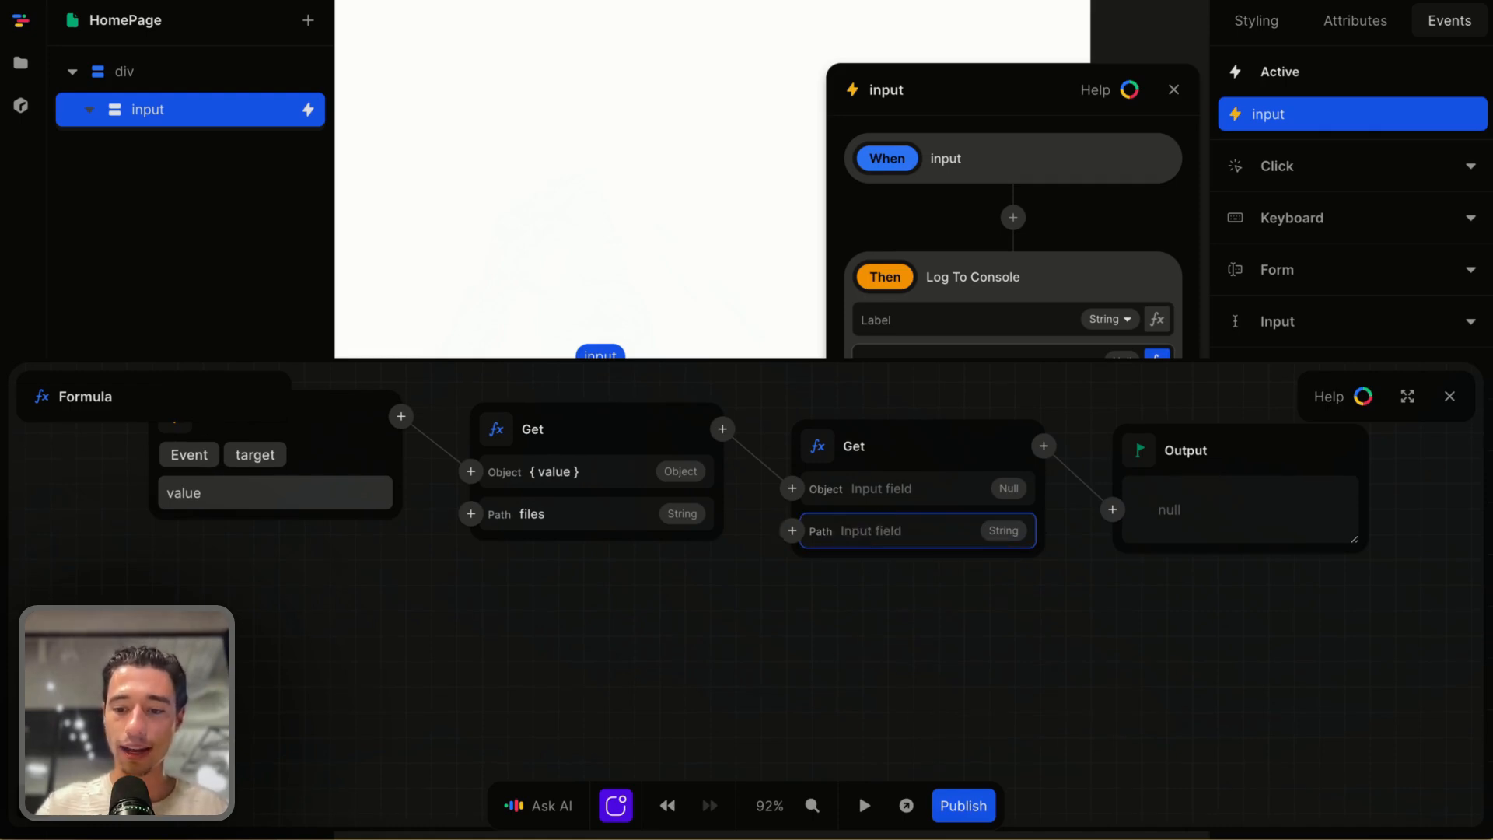
text({})
key(BackSpace)
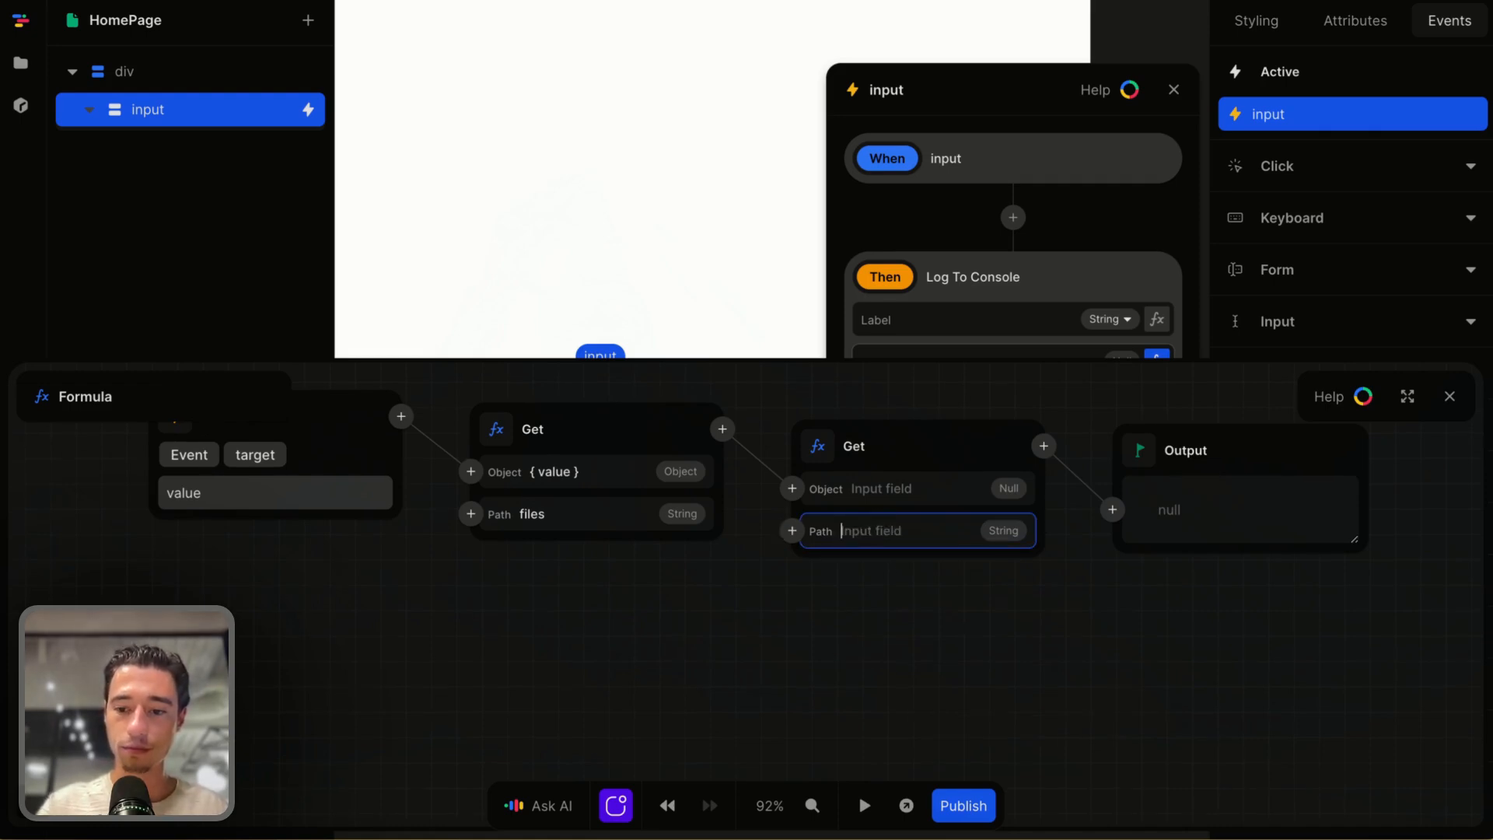
text({)
key(BackSpace)
Connect a new Array to the path of the second Get formula
click(789, 533)
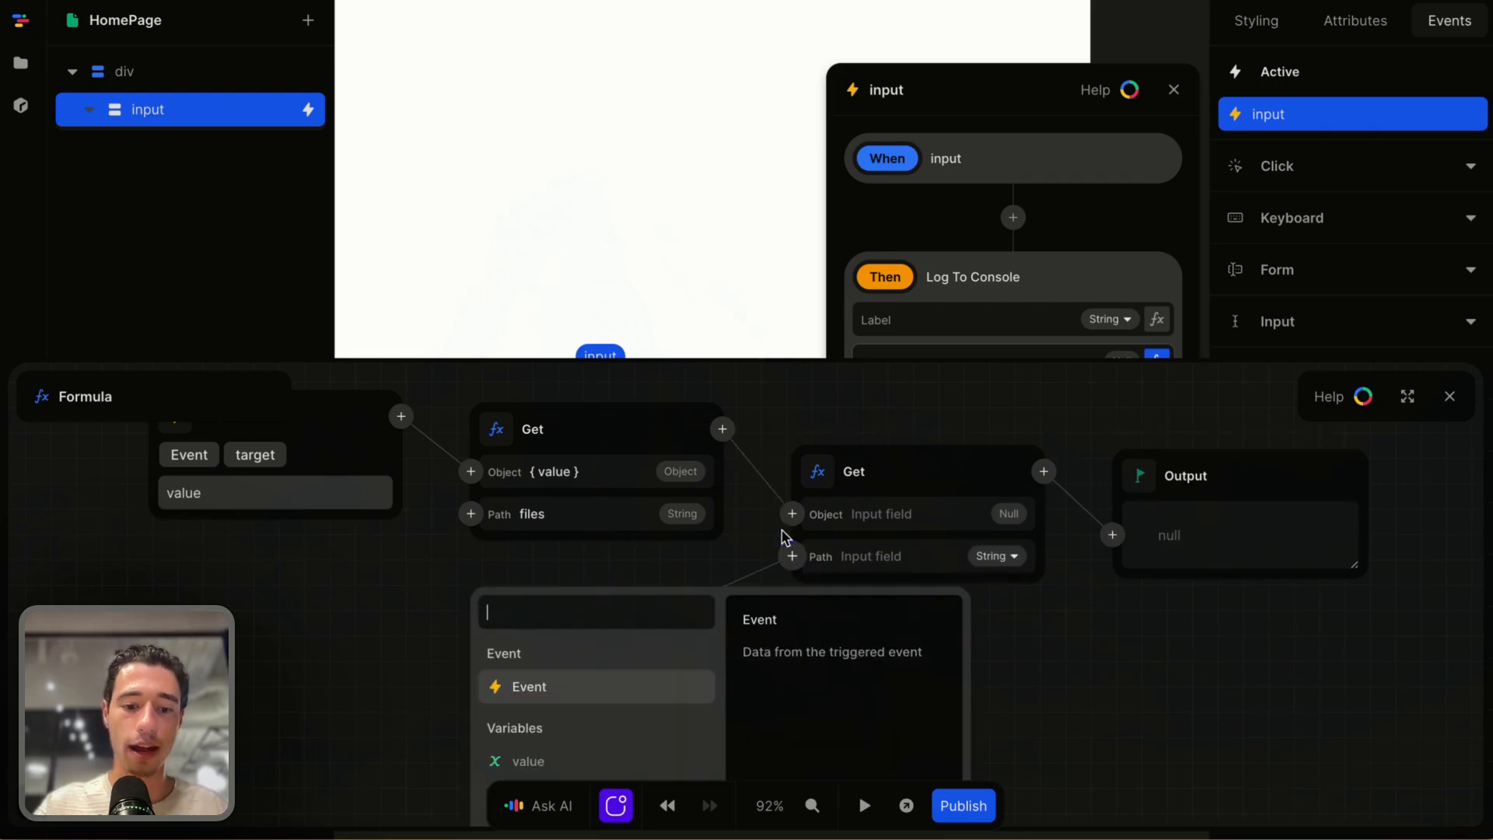
text(arr)
click(548, 659)
scroll(739, 664, down, 1)
scroll(739, 664, left, 1)
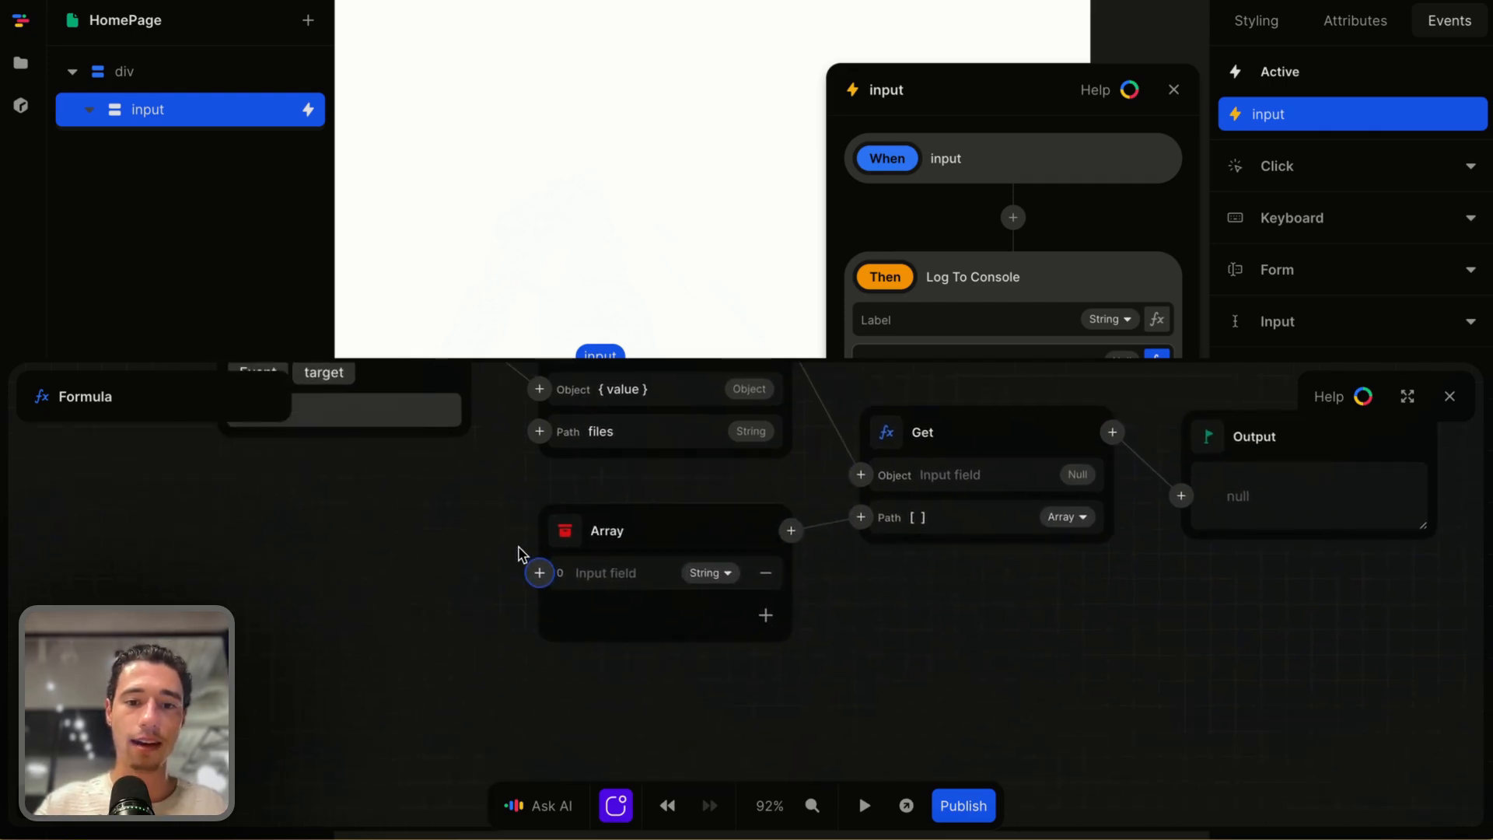
click(540, 573)
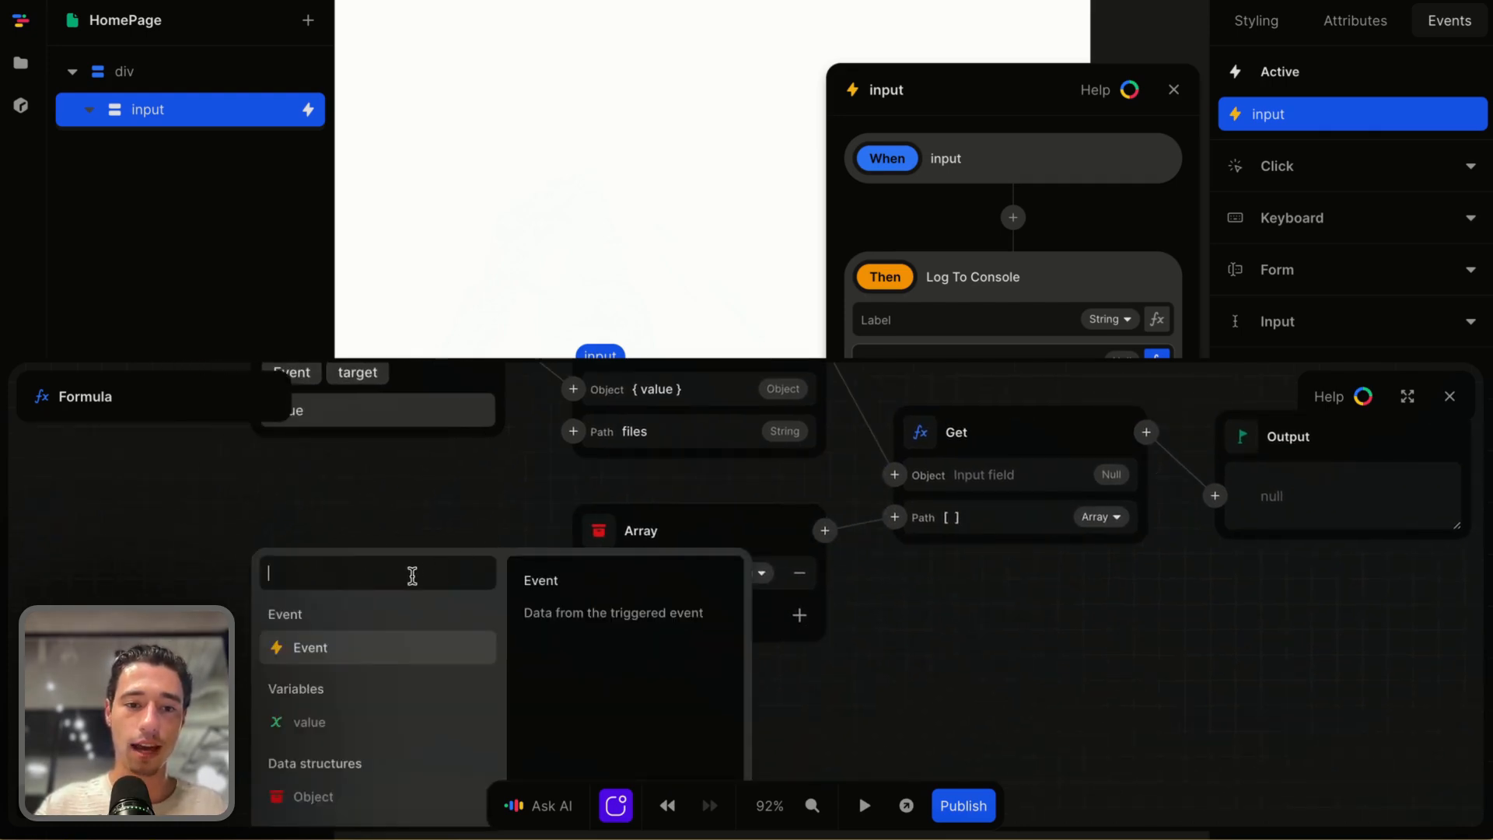
key(Escape)
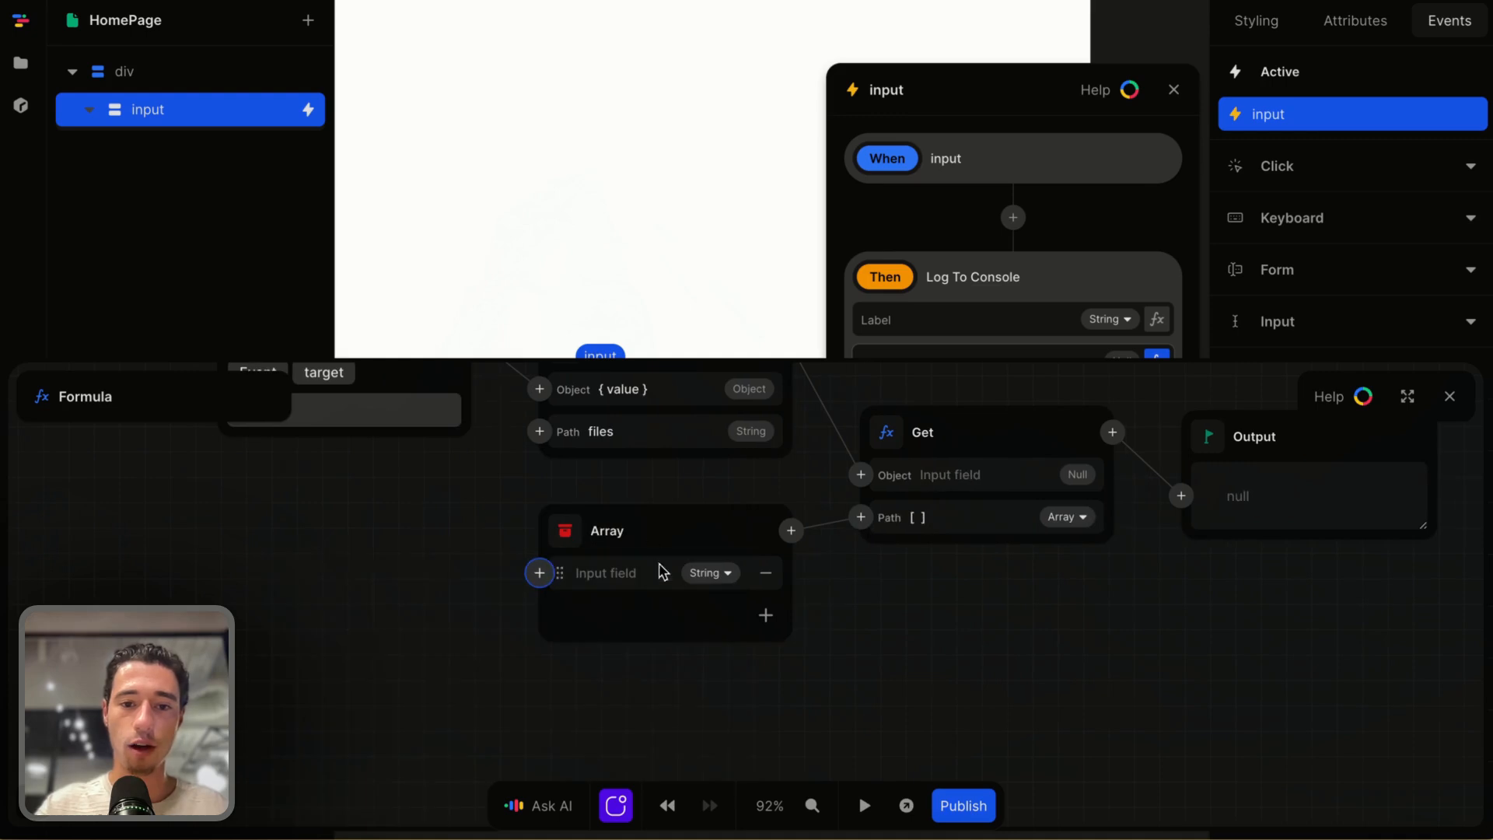
Set the array's item to the number 0, close the formula and leave the event's settings
click(629, 570)
text(0)
click(860, 672)
scroll(987, 634, right, 3)
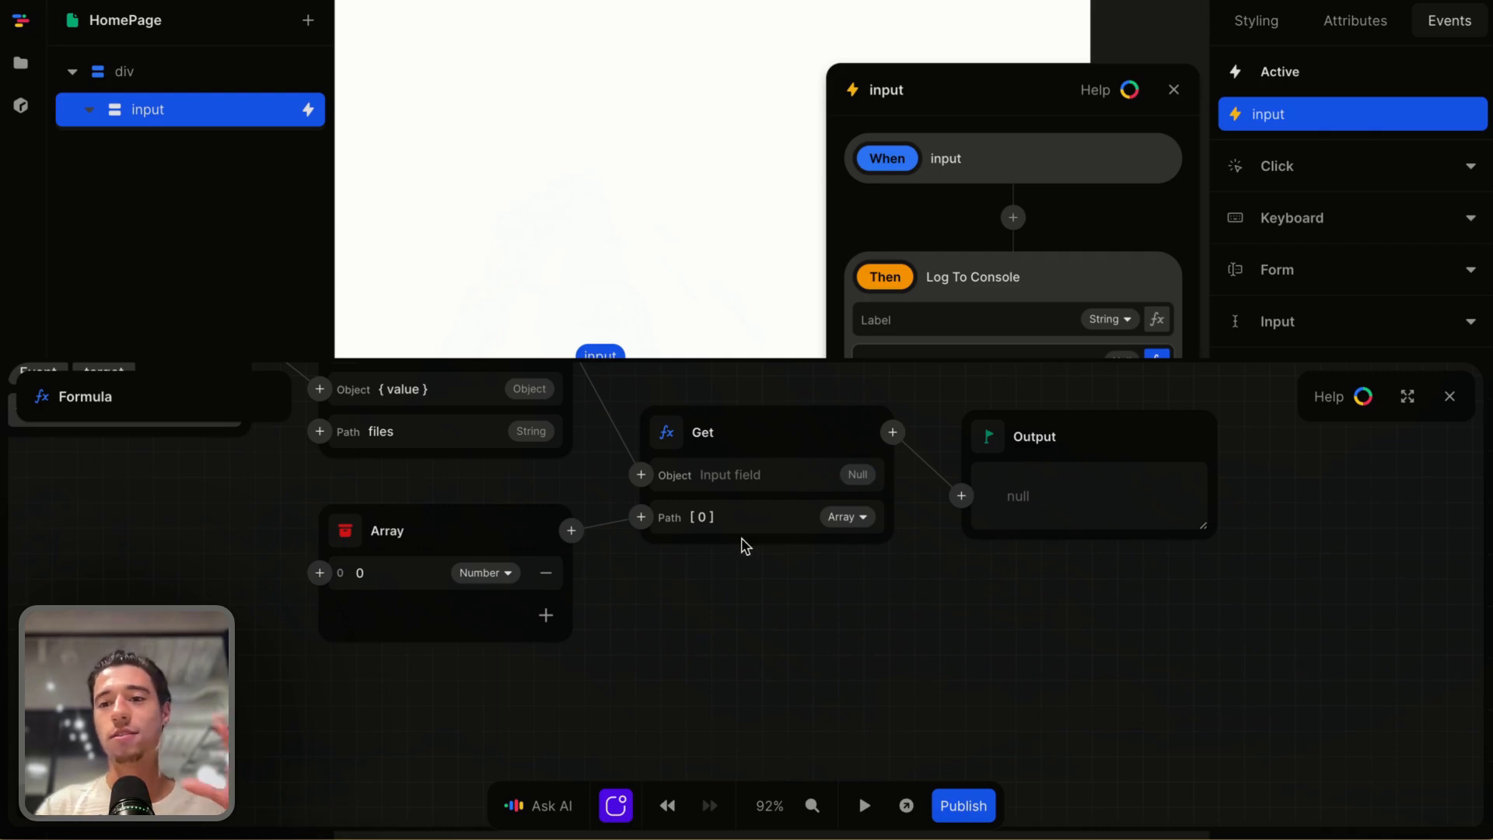
scroll(745, 546, left, 3)
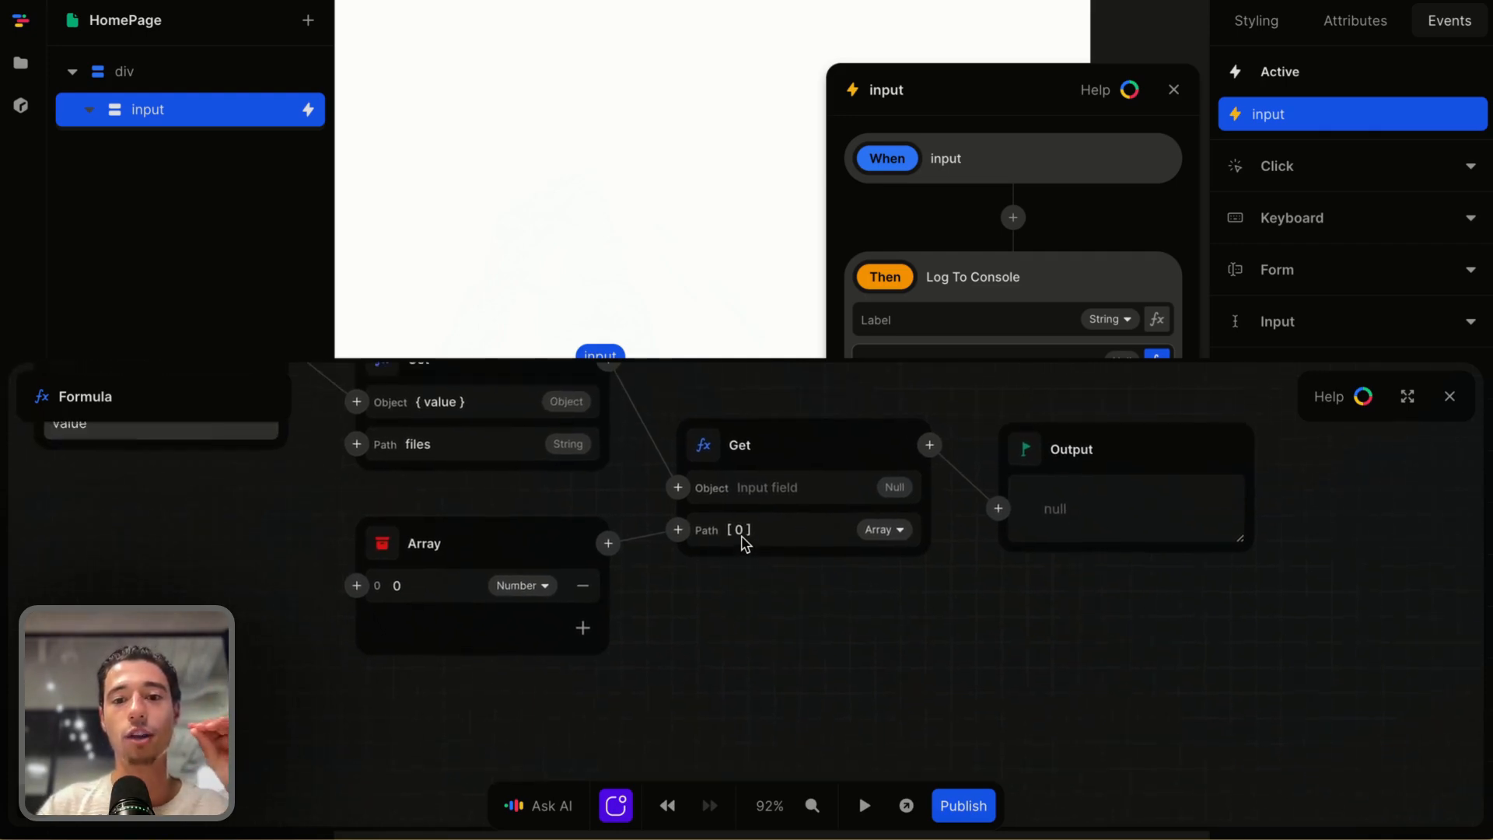
scroll(745, 544, left, 1)
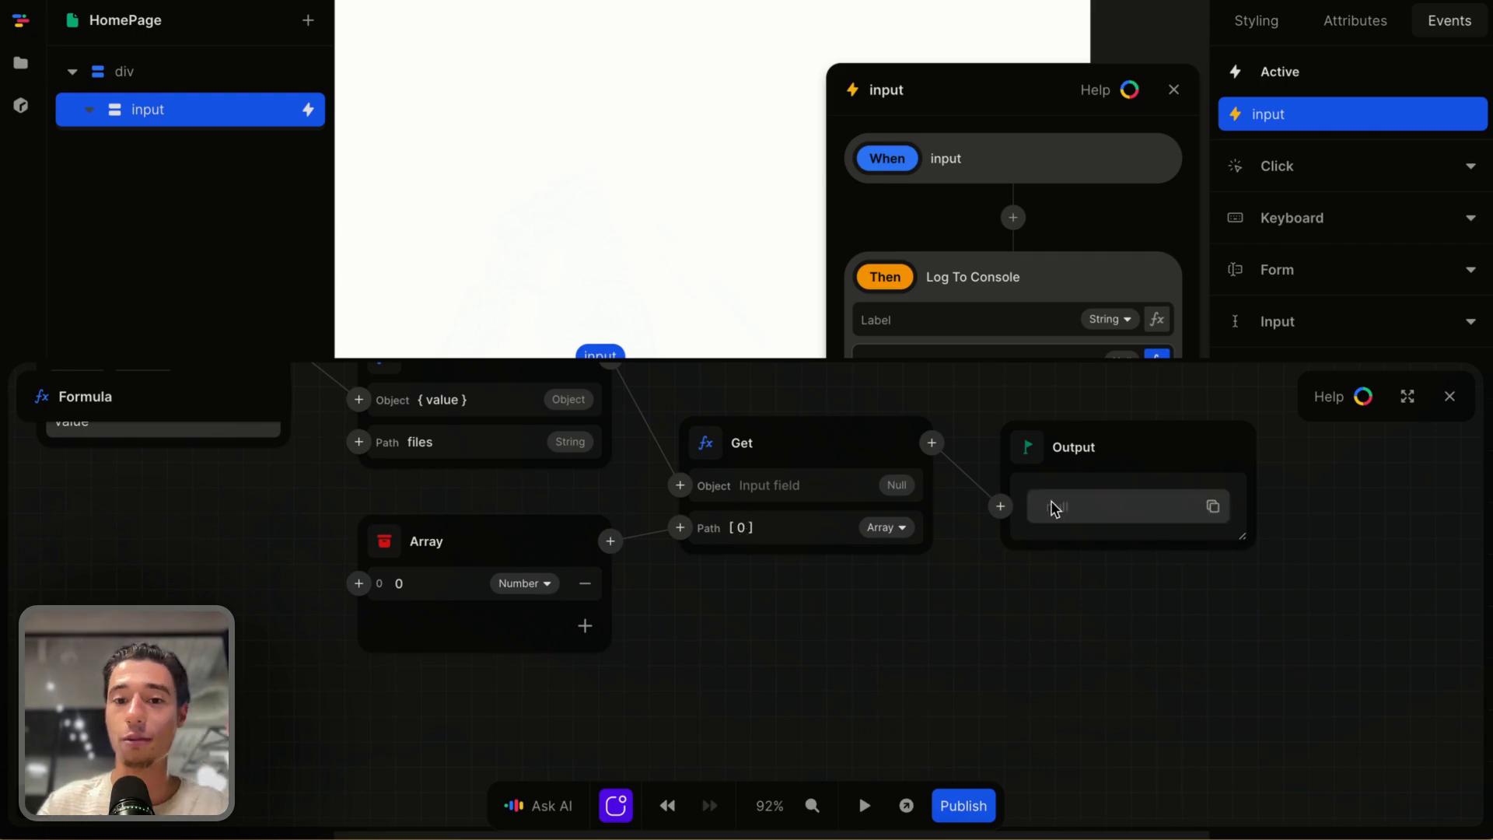
click(1449, 395)
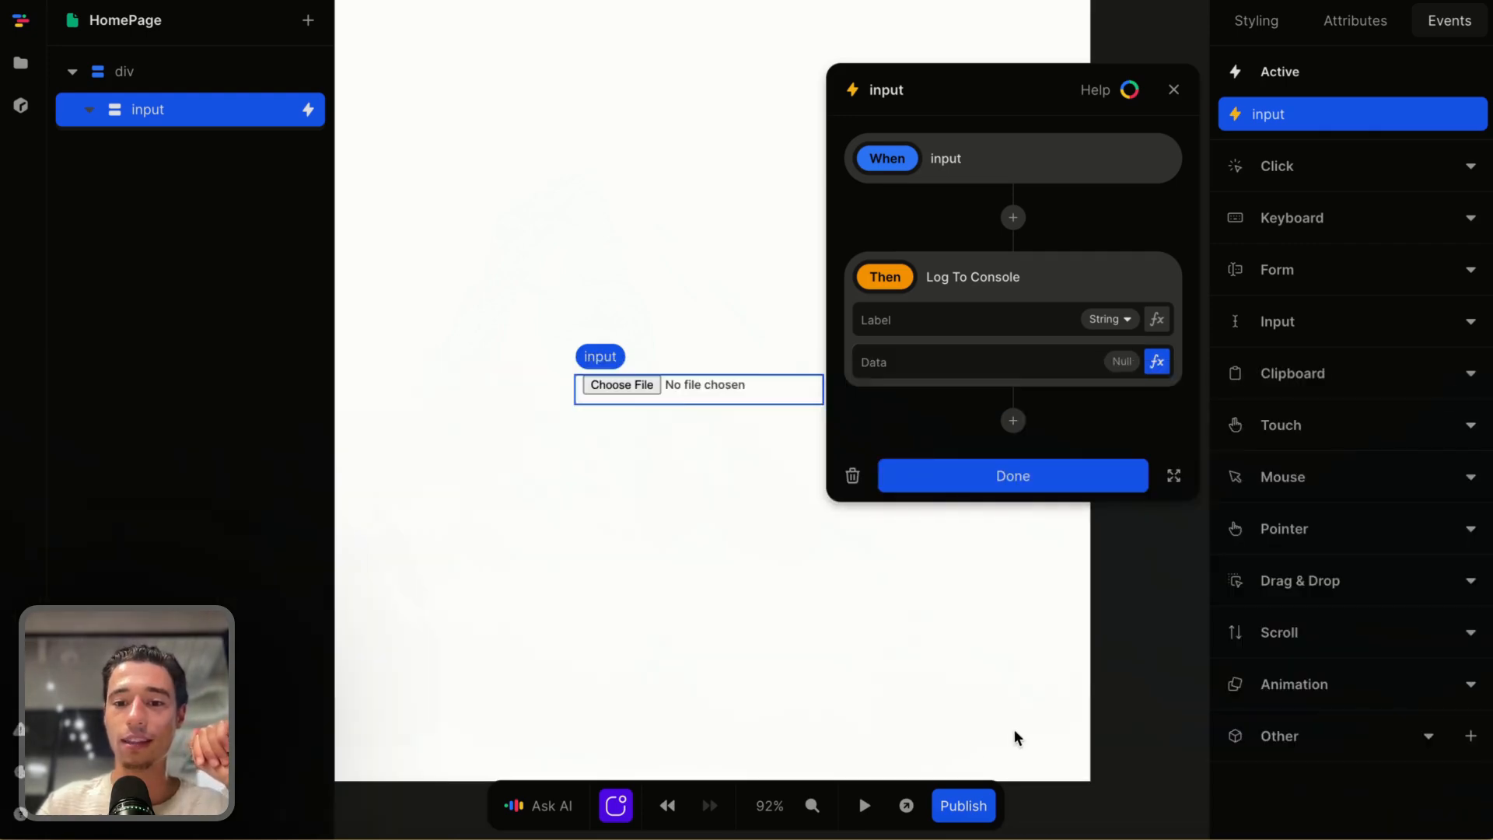
click(1048, 517)
Open the developer tools console, clear it and start the page preview
right_click(997, 516)
click(1052, 772)
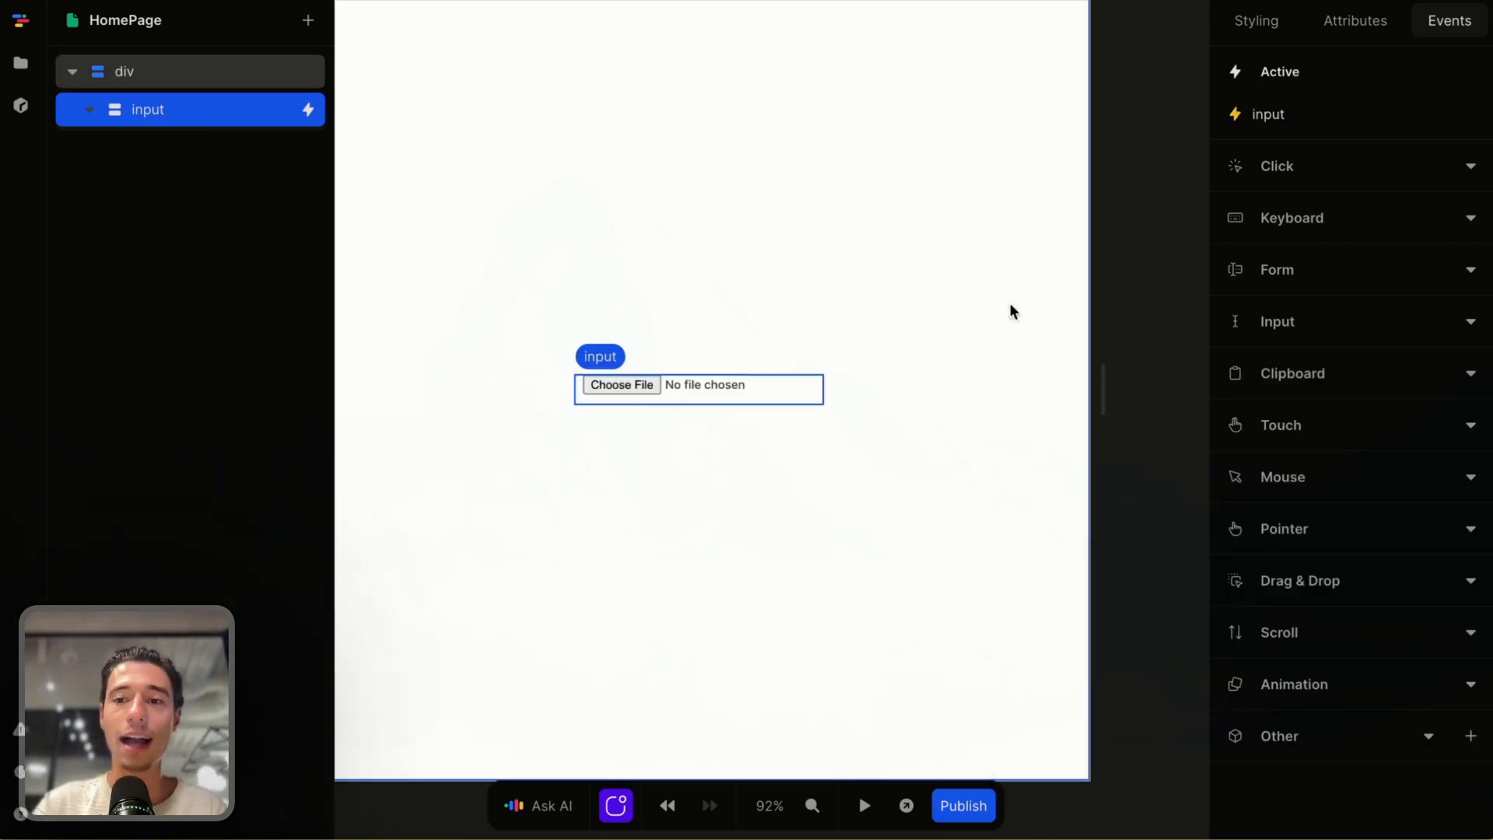
click(1149, 10)
click(1005, 39)
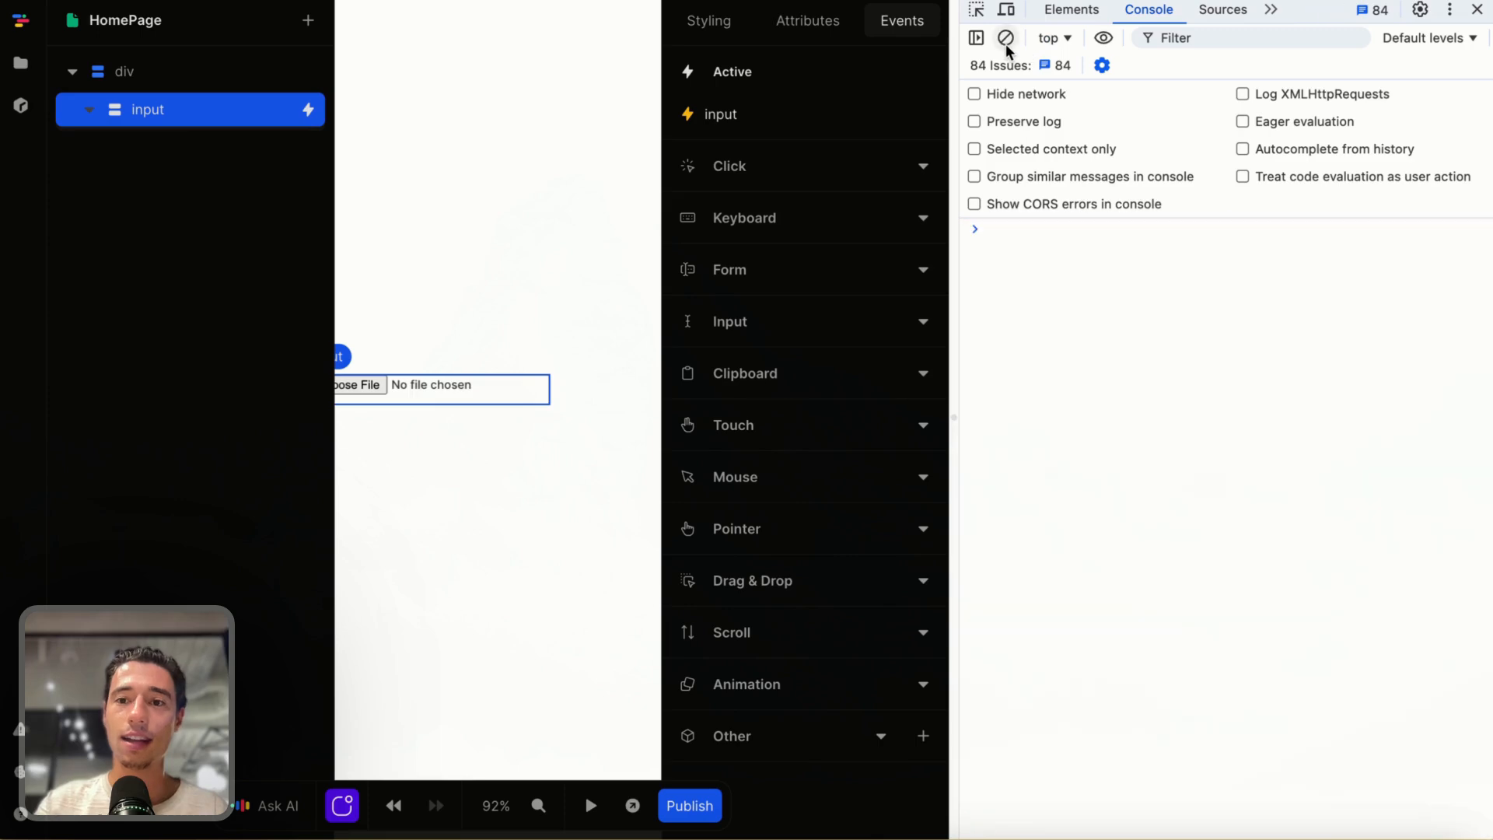
click(591, 806)
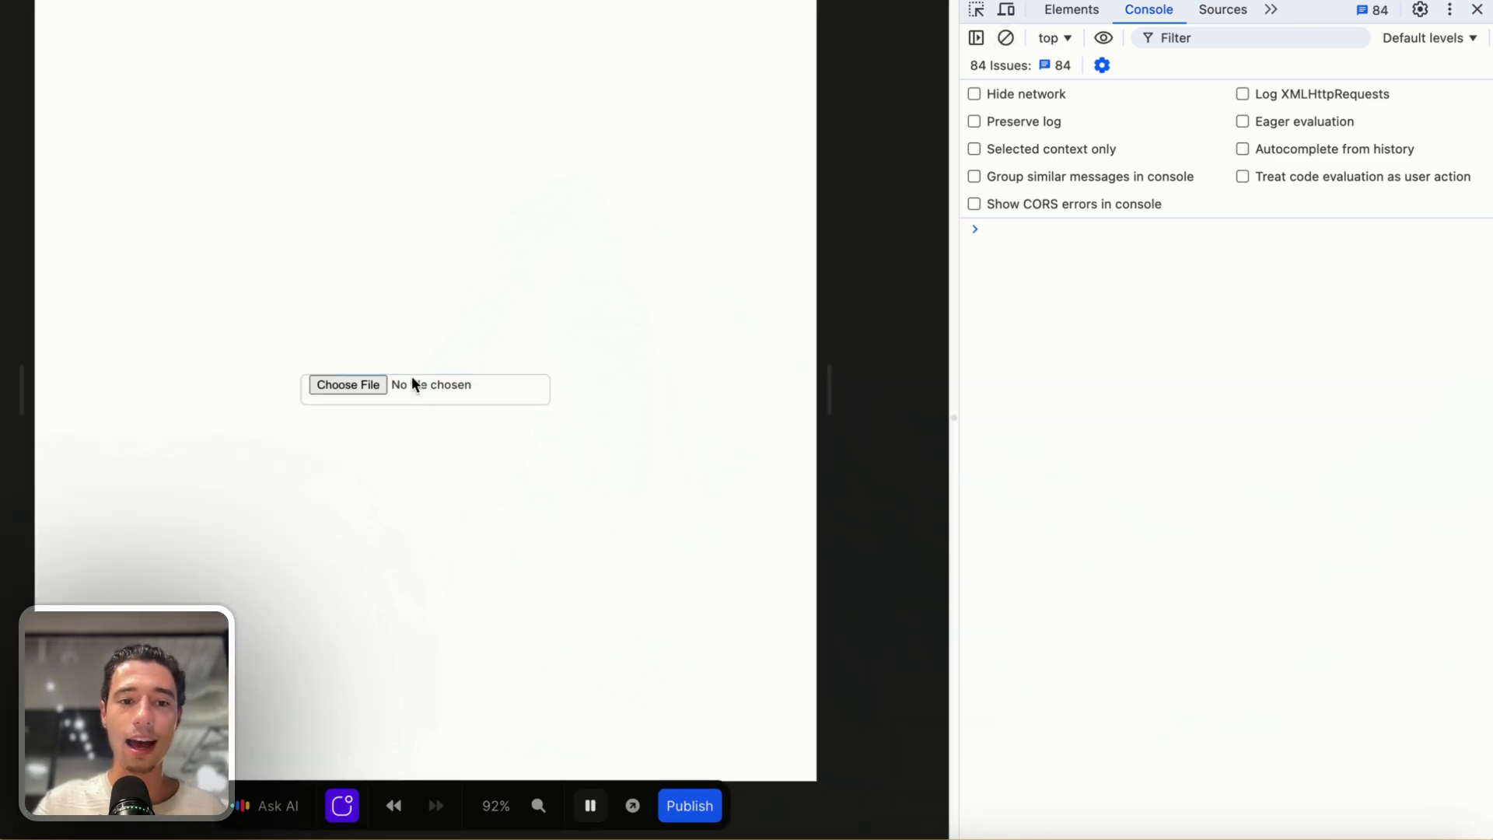
Choose "Screenshot 2024-08-05 at 7.50.09 AM.png", inspect the properties of the logged File object, and close the developer tools
click(356, 386)
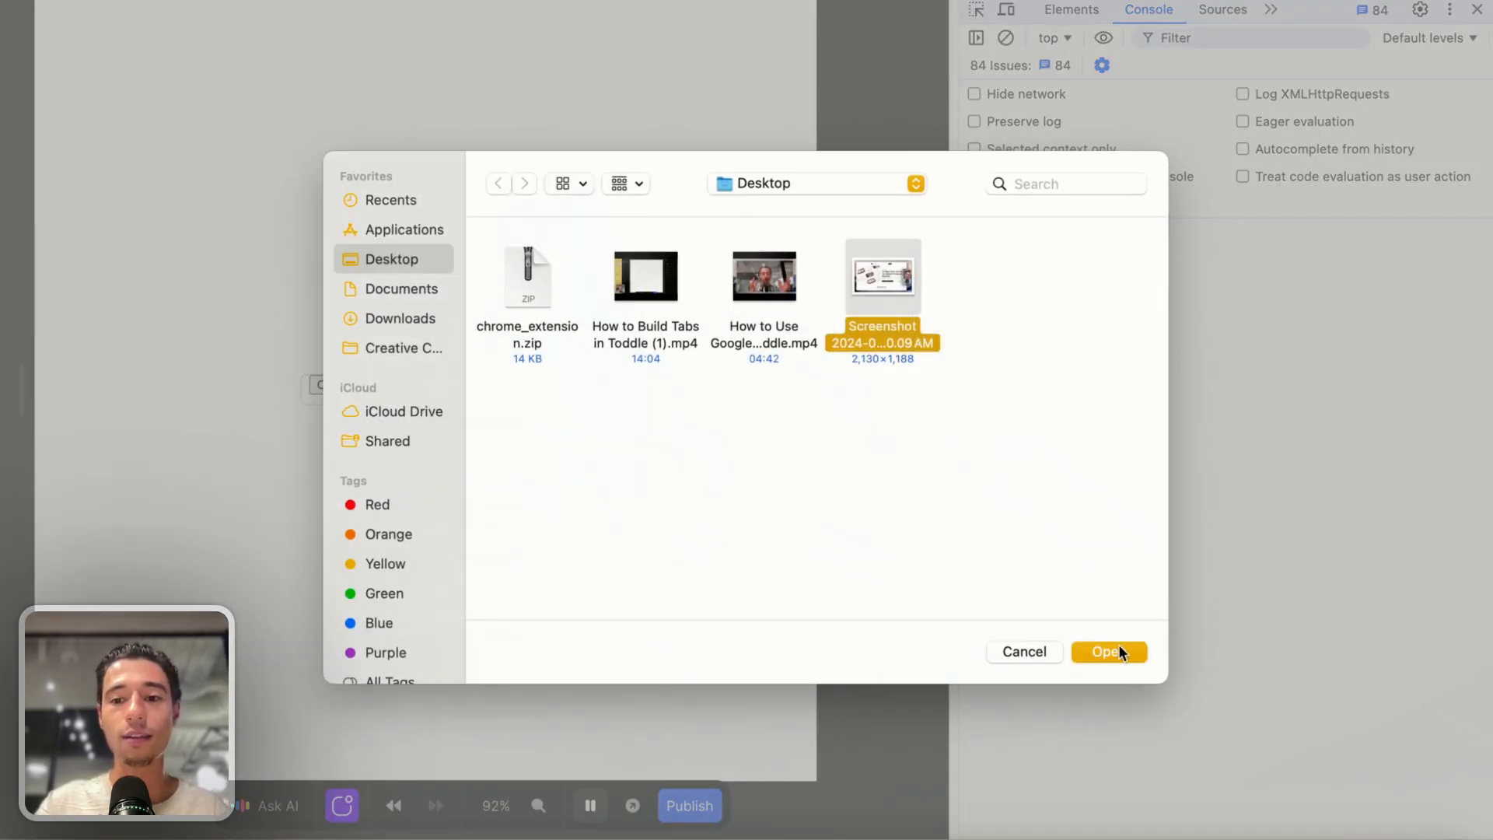
click(1118, 648)
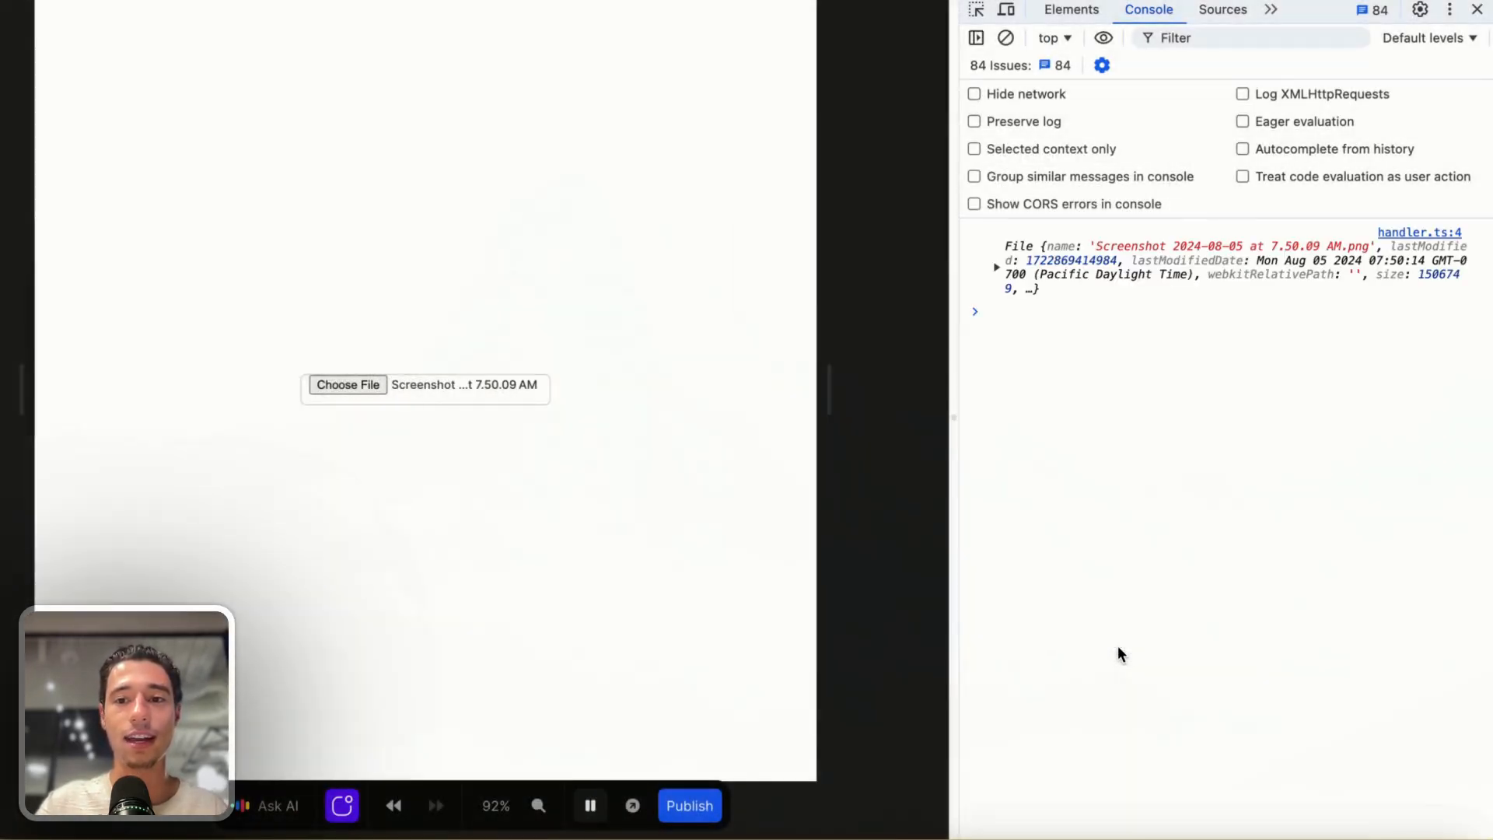
click(995, 267)
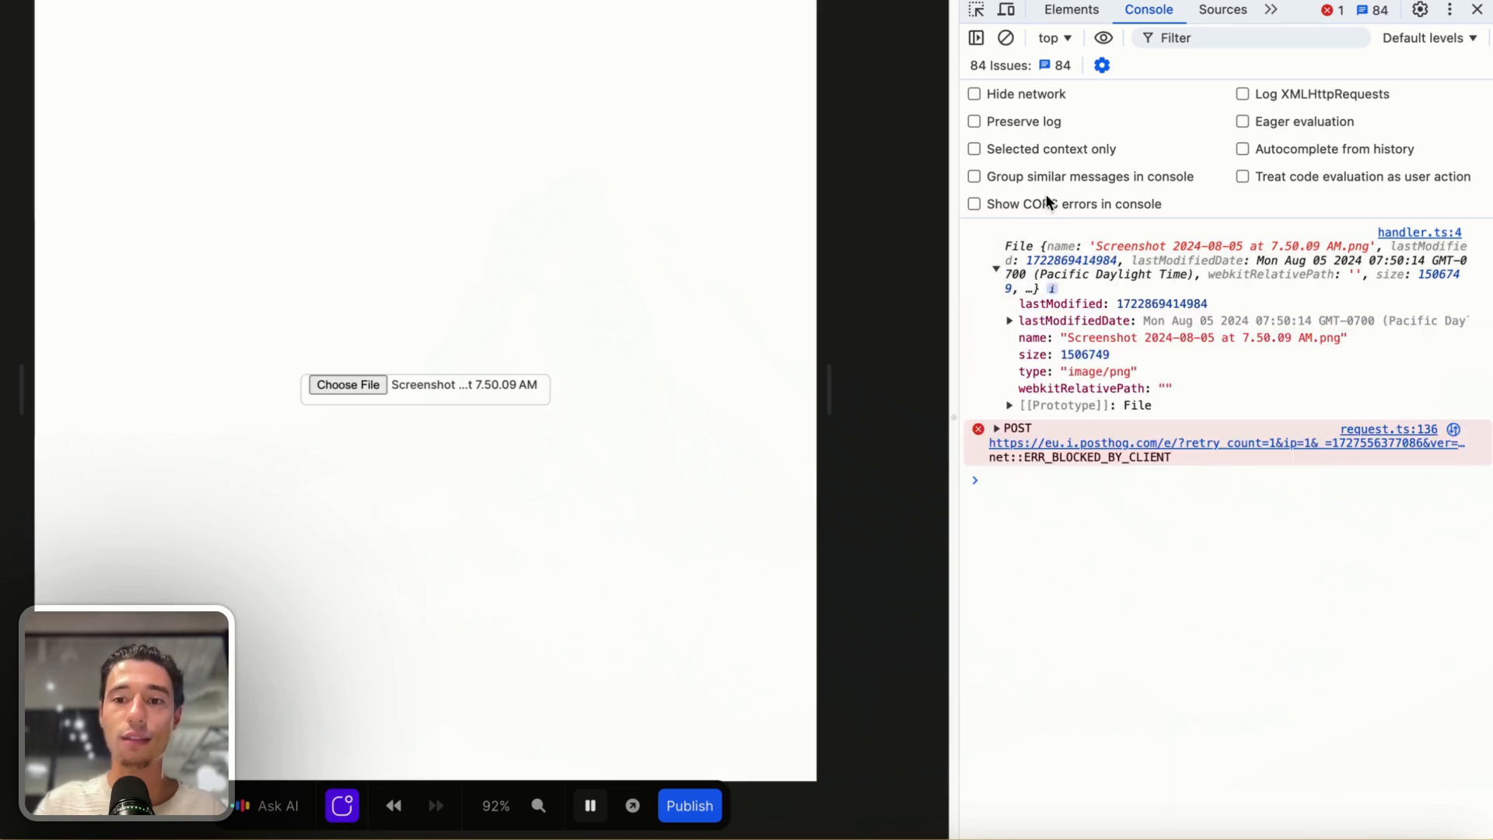
click(1476, 10)
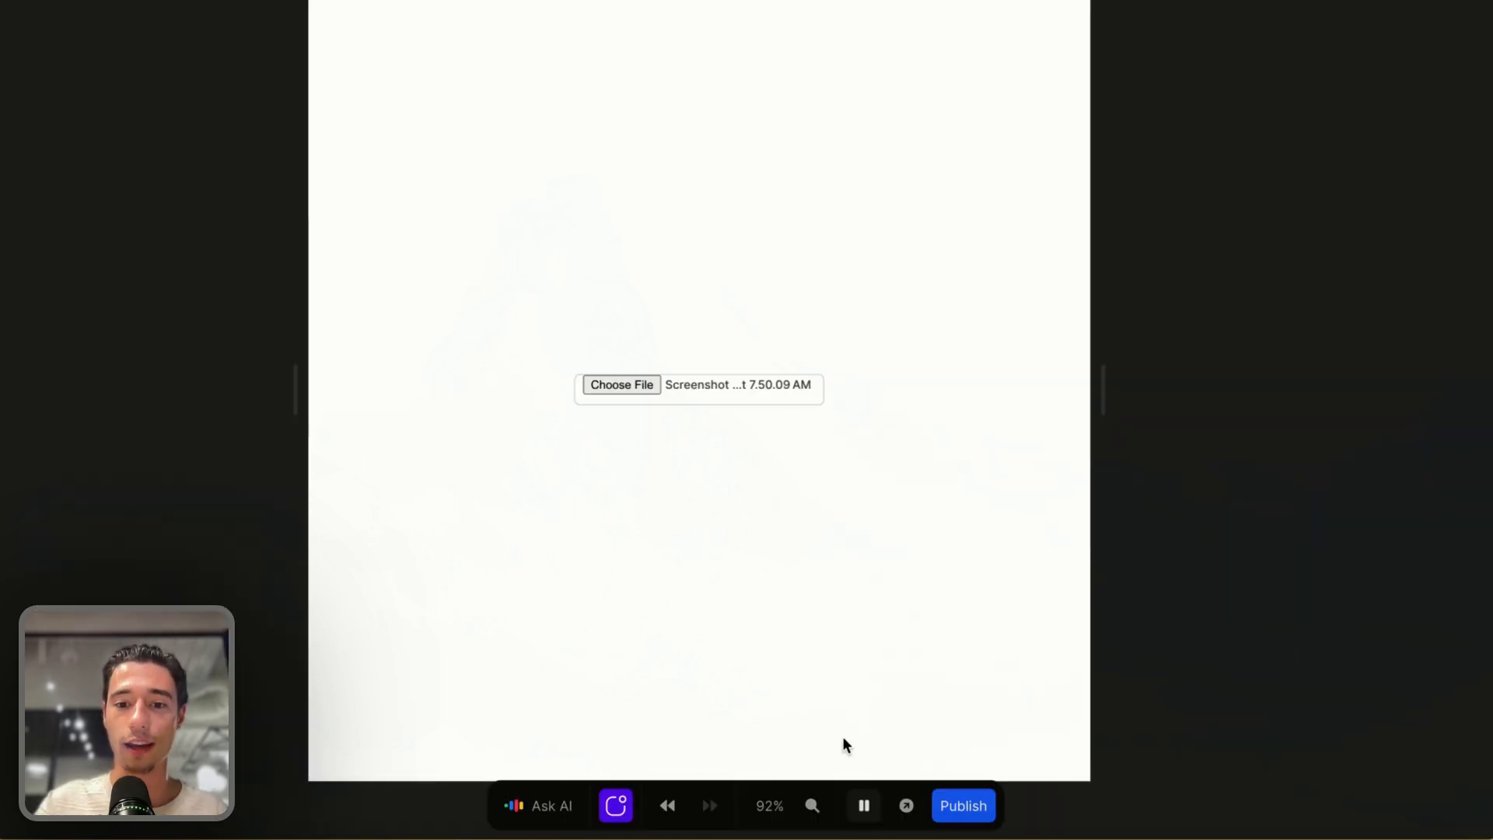
Return to the editor and insert an Encode to base64 formula between the second Get and the Output of the Log To Console data
click(863, 805)
click(1284, 115)
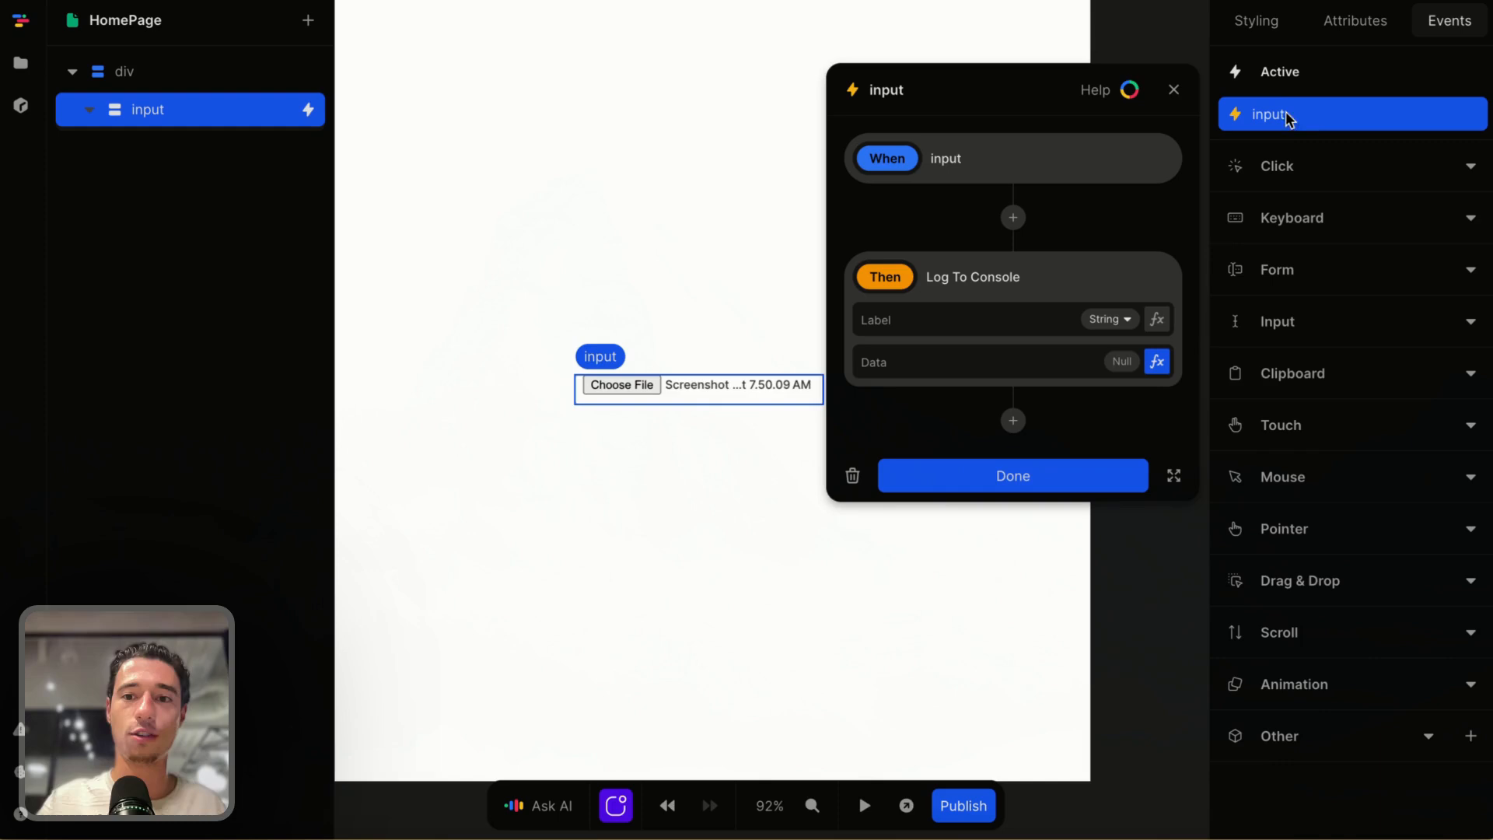
click(1162, 370)
scroll(1024, 529, down, 3)
scroll(1024, 530, right, 3)
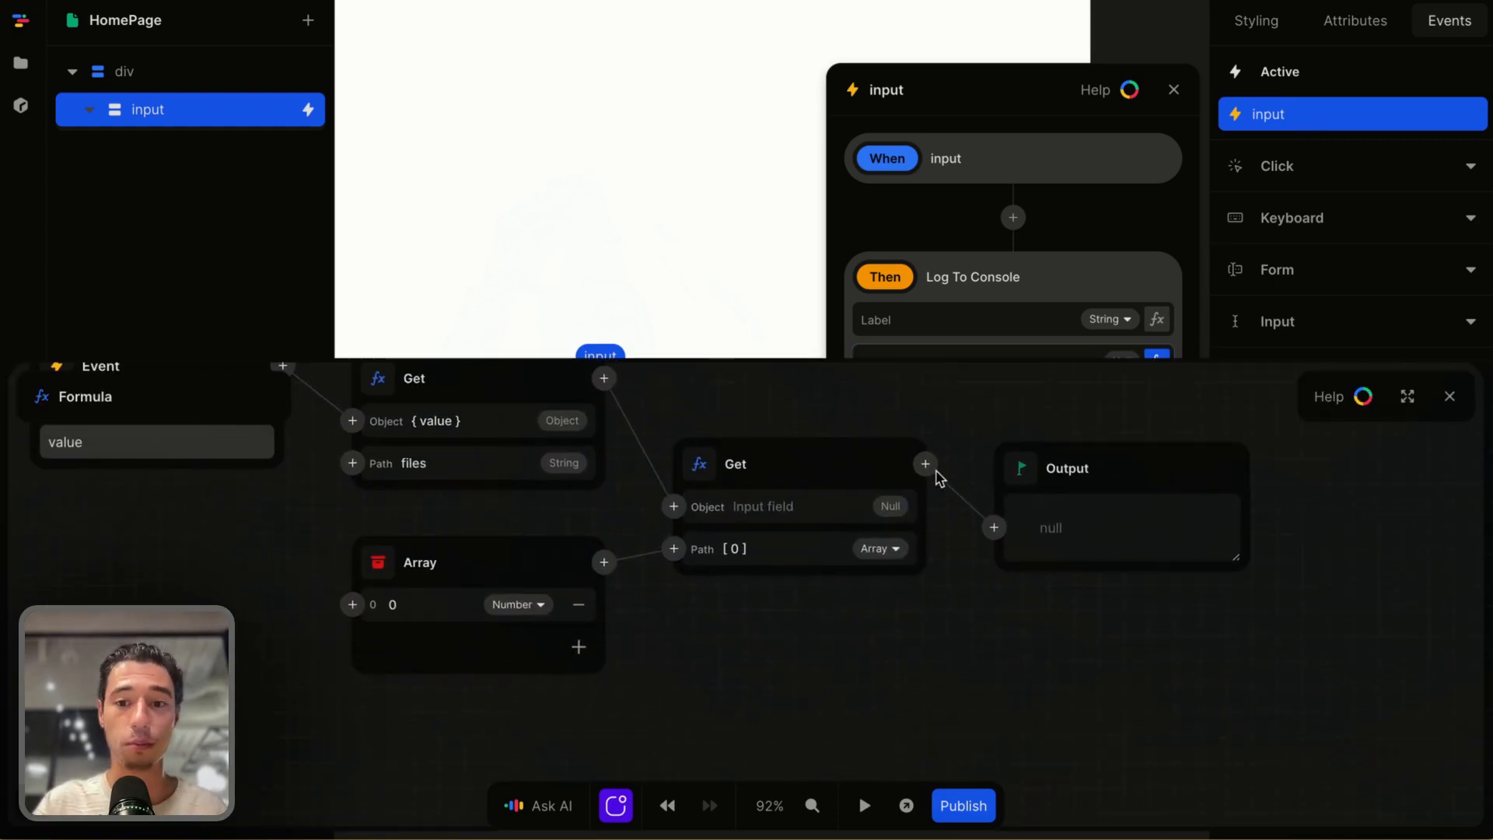
scroll(943, 422, down, 2)
scroll(943, 421, right, 1)
scroll(908, 509, up, 3)
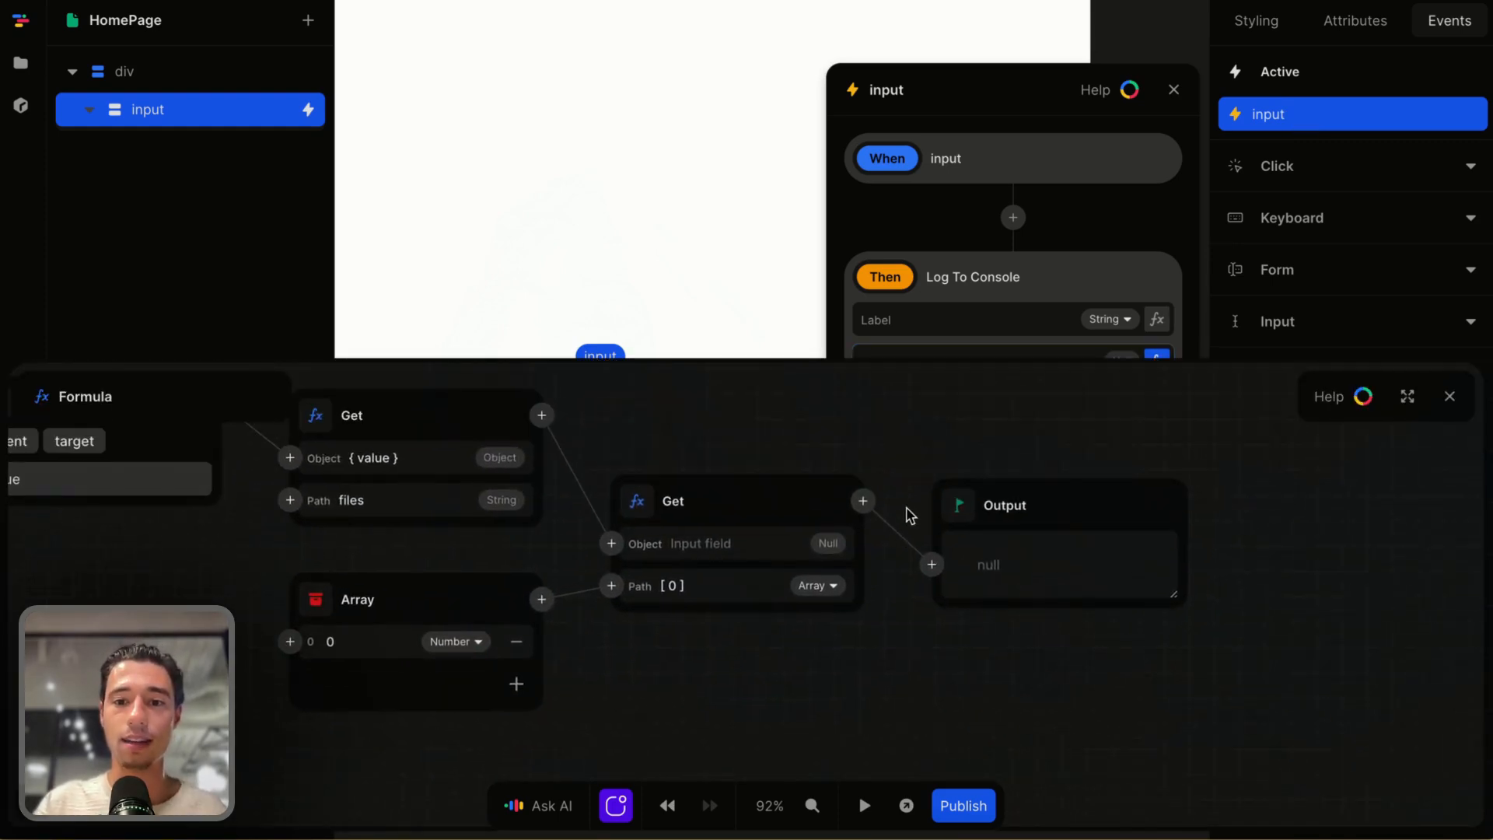
click(863, 501)
text(ba)
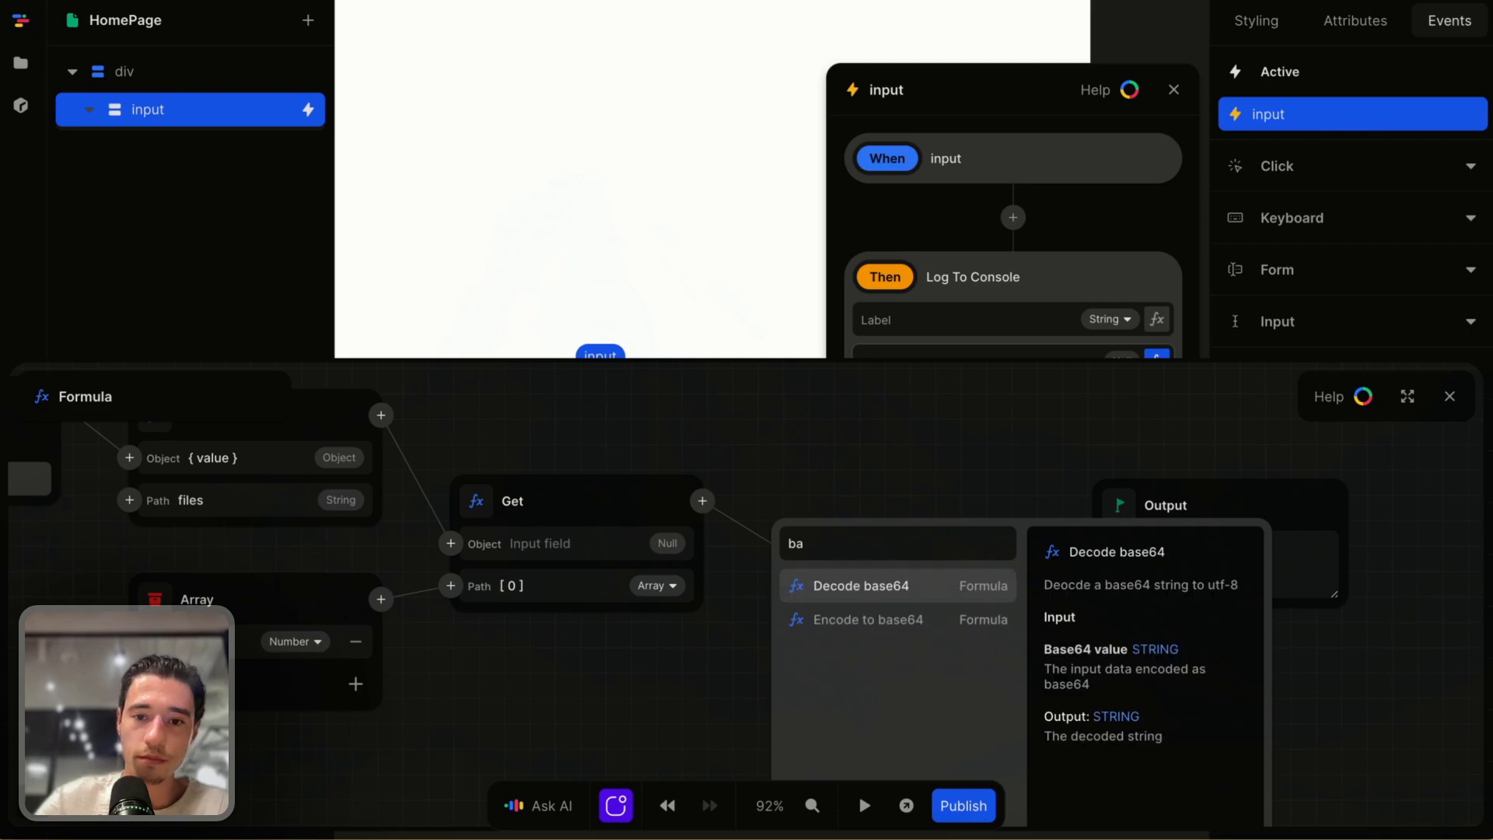
click(885, 620)
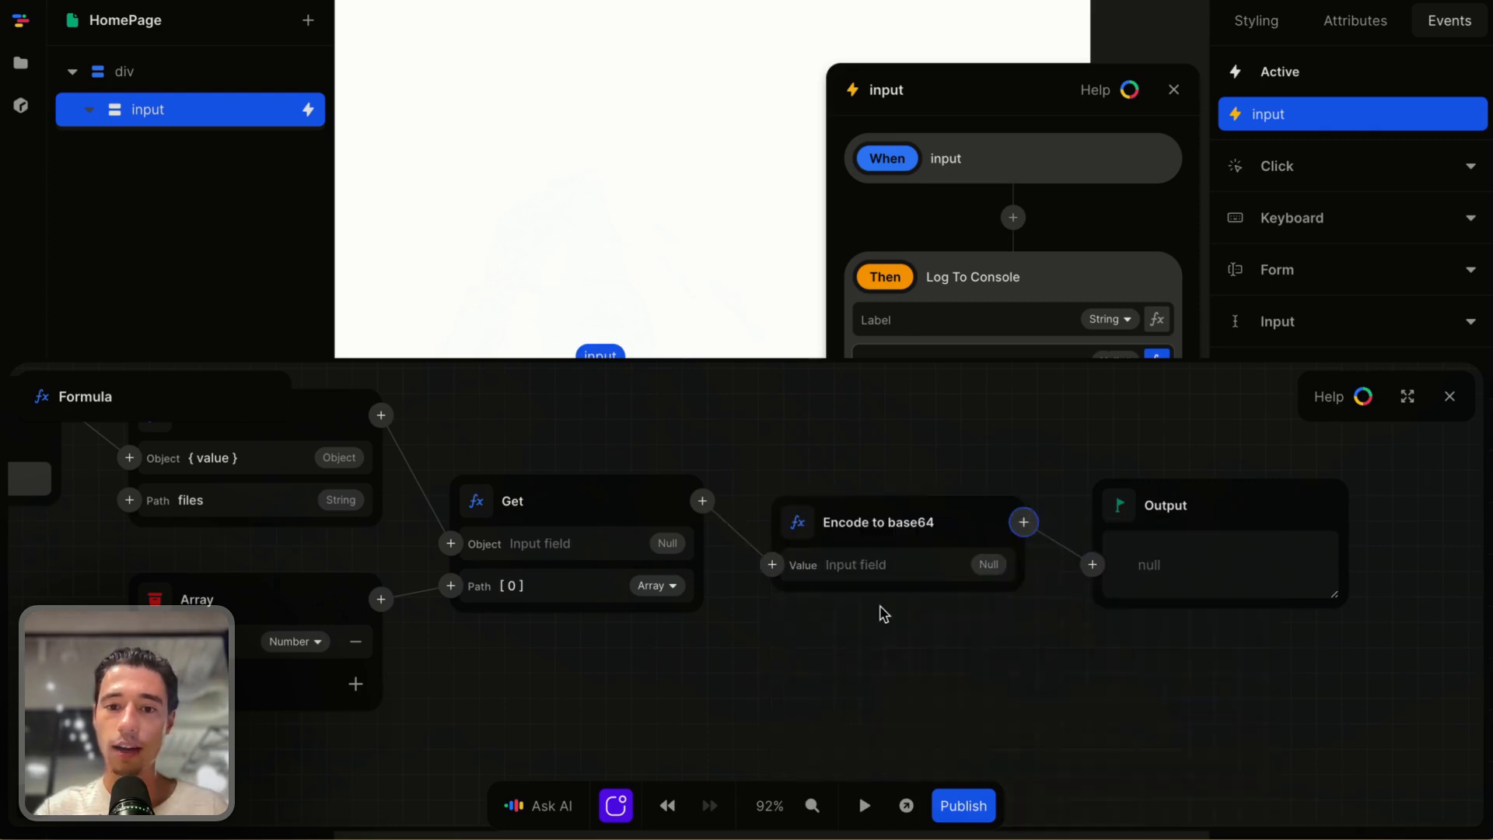
click(1449, 396)
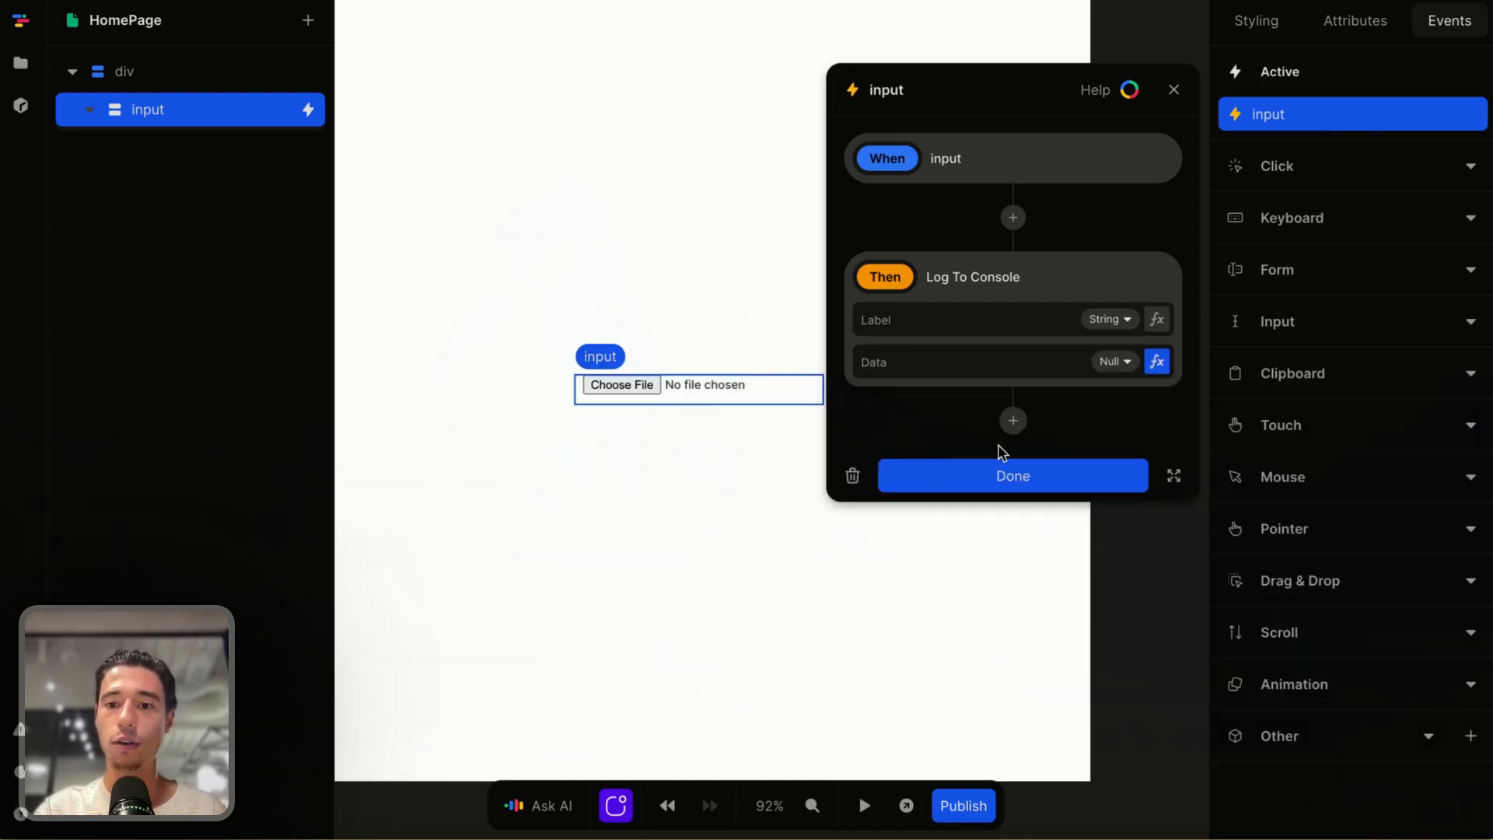
click(991, 474)
Bring up a cleared developer console and preview the page to test the base64 encoding
right_click(958, 532)
click(1013, 778)
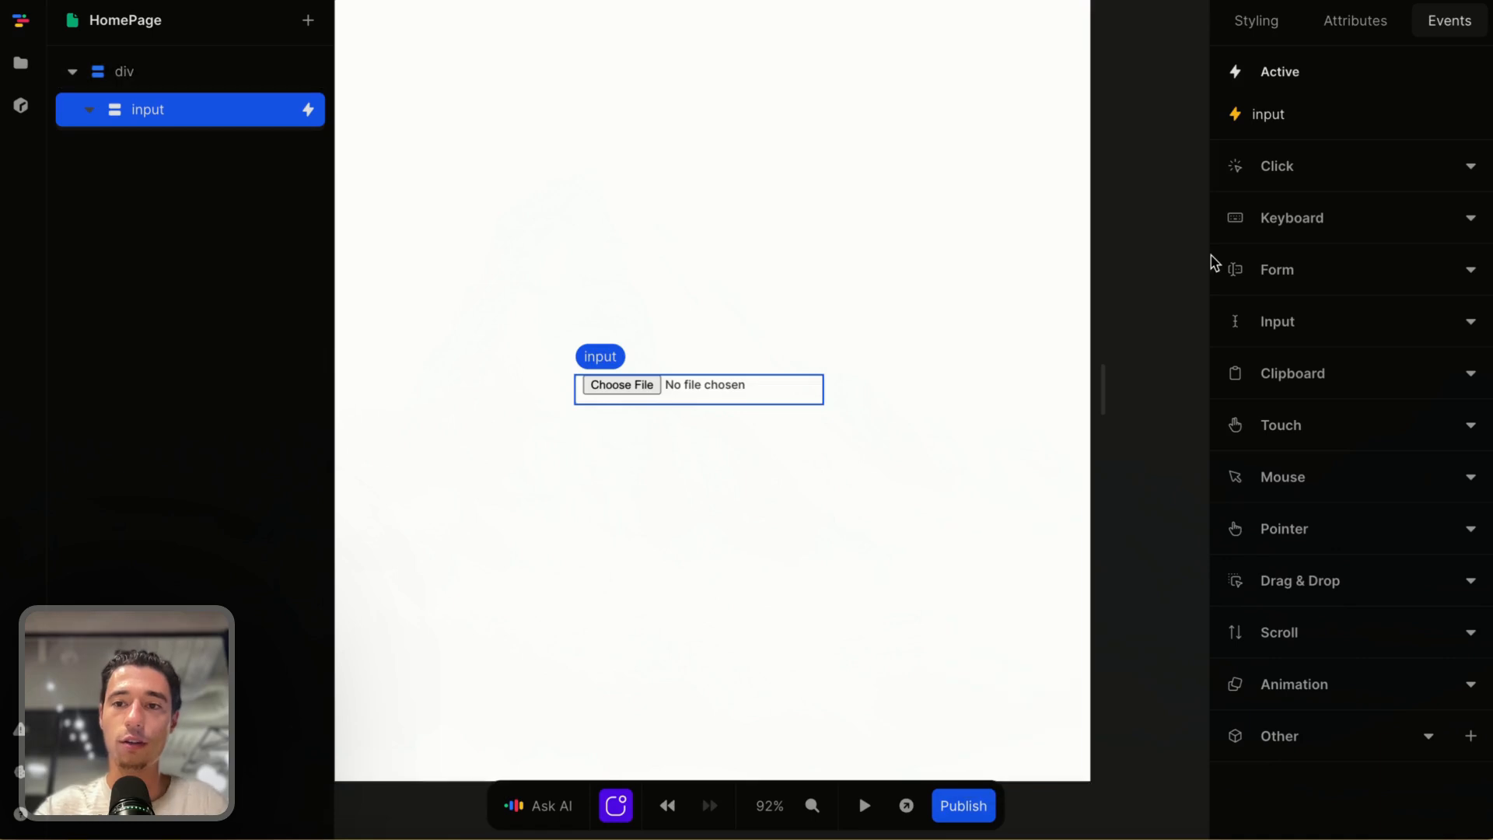
click(1148, 9)
click(1005, 37)
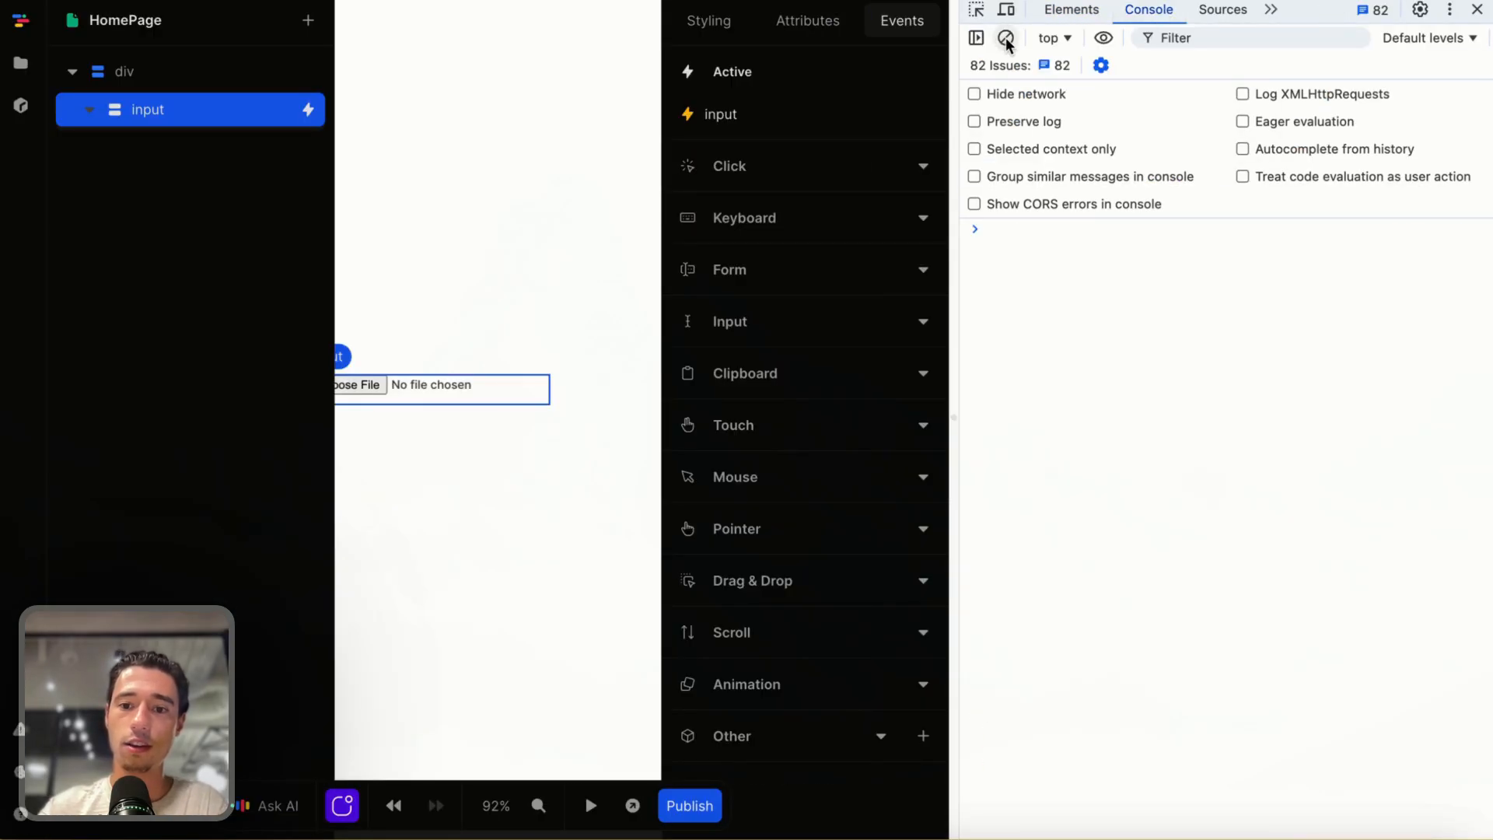
click(631, 805)
Choose "Screenshot 2024-08-05 at 7.50.09 AM.png" to test what the base64 formula logs, and close the developer tools
click(369, 379)
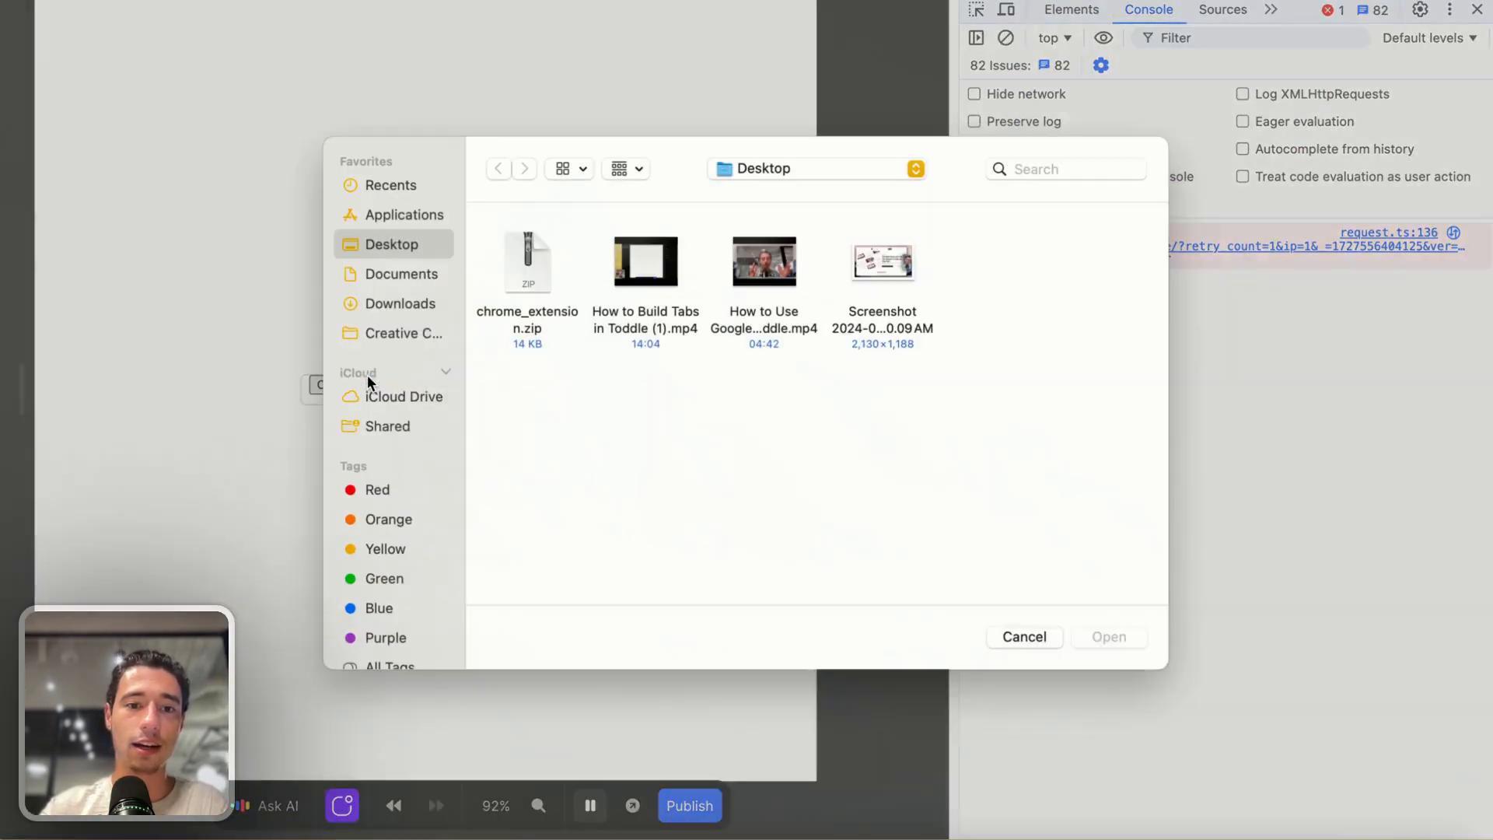
click(898, 285)
click(1107, 652)
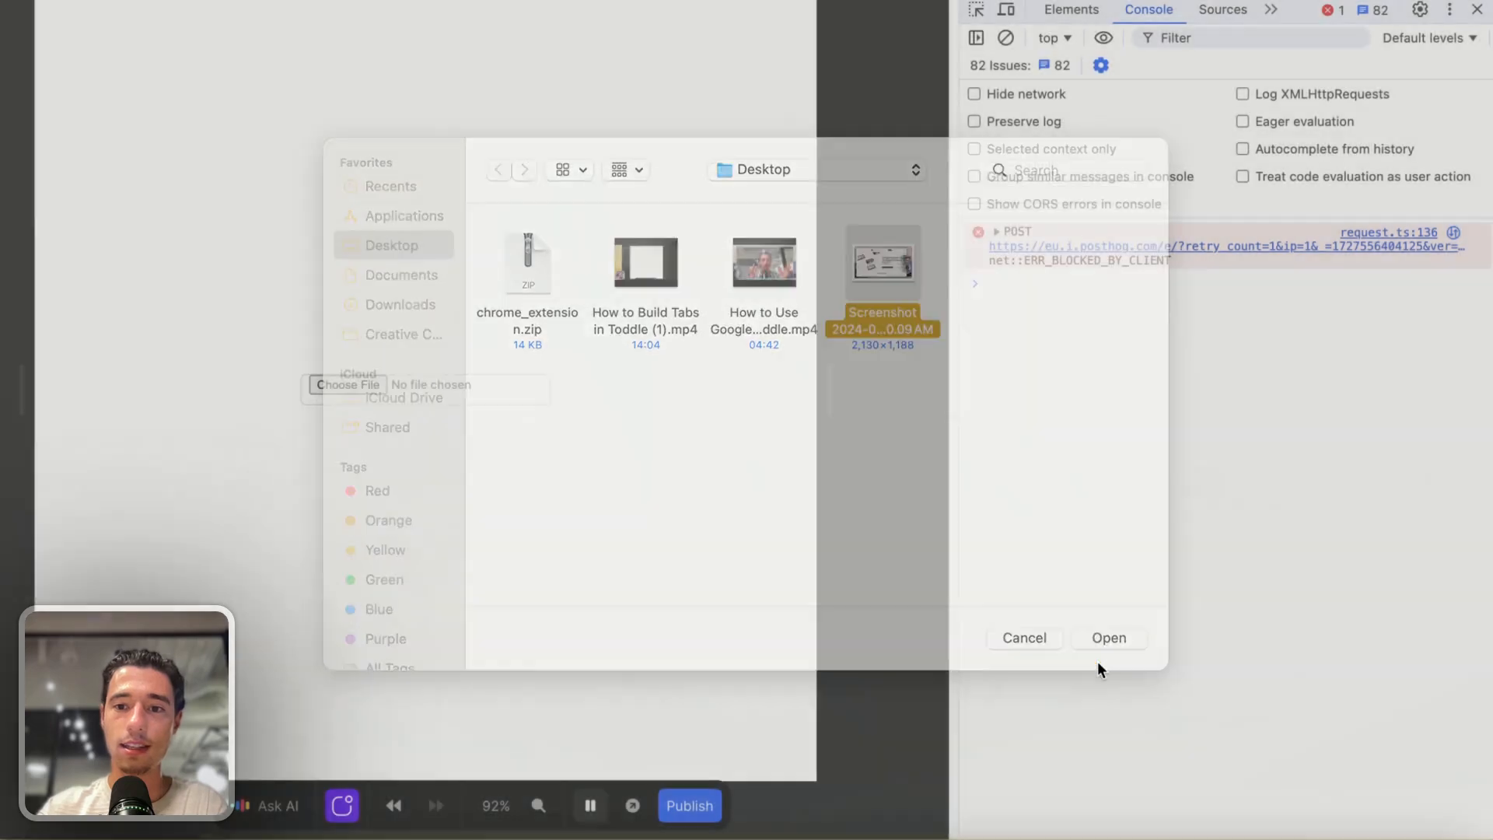
click(1477, 10)
Return to the editor and delete the Encode to base64 formula from the Log To Console data, leaving the event's settings
click(864, 805)
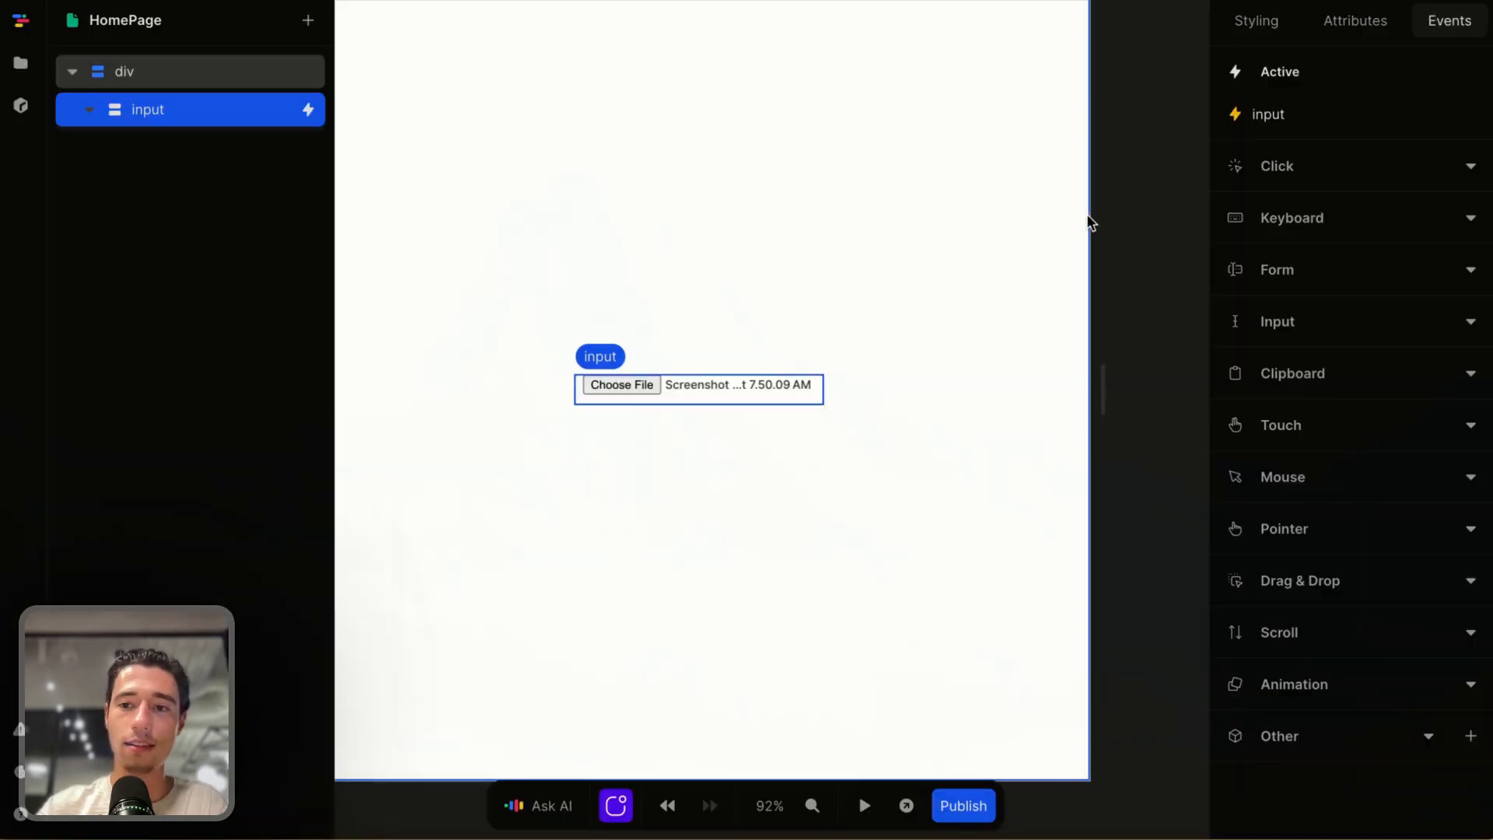
click(1323, 108)
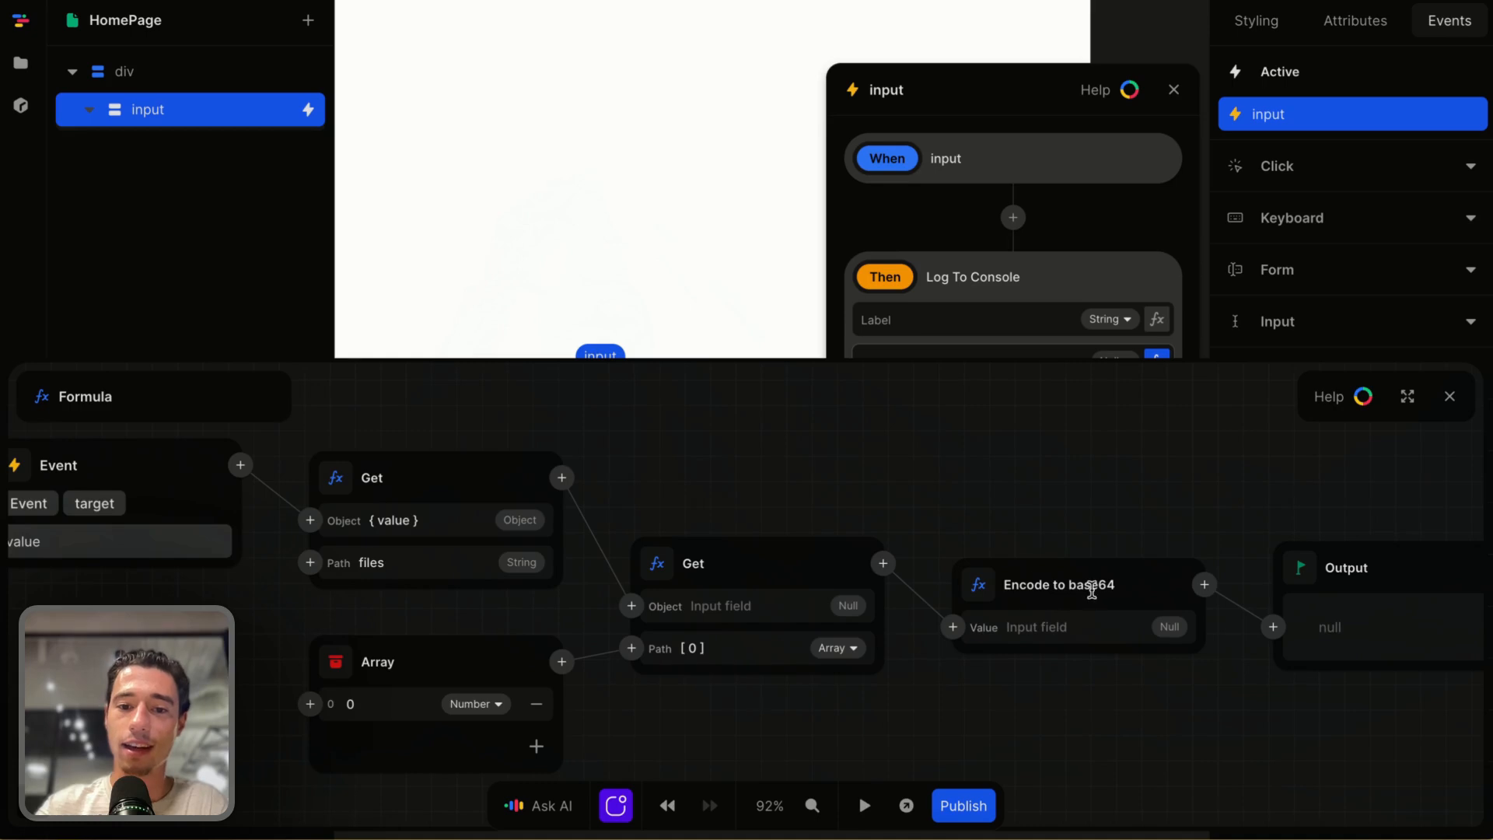
scroll(1088, 588, right, 3)
scroll(1089, 588, down, 2)
click(1032, 540)
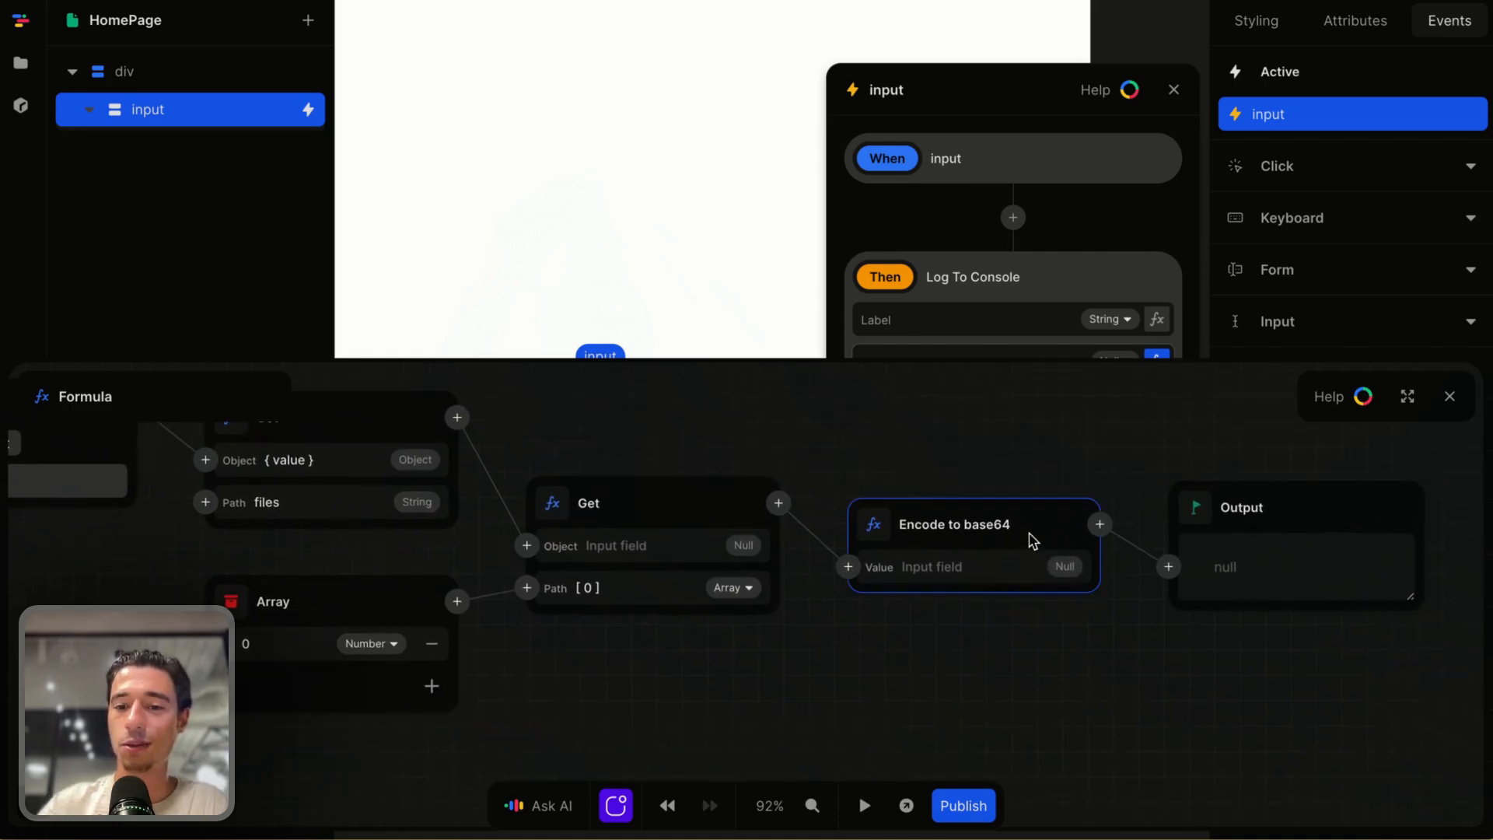
key(Delete)
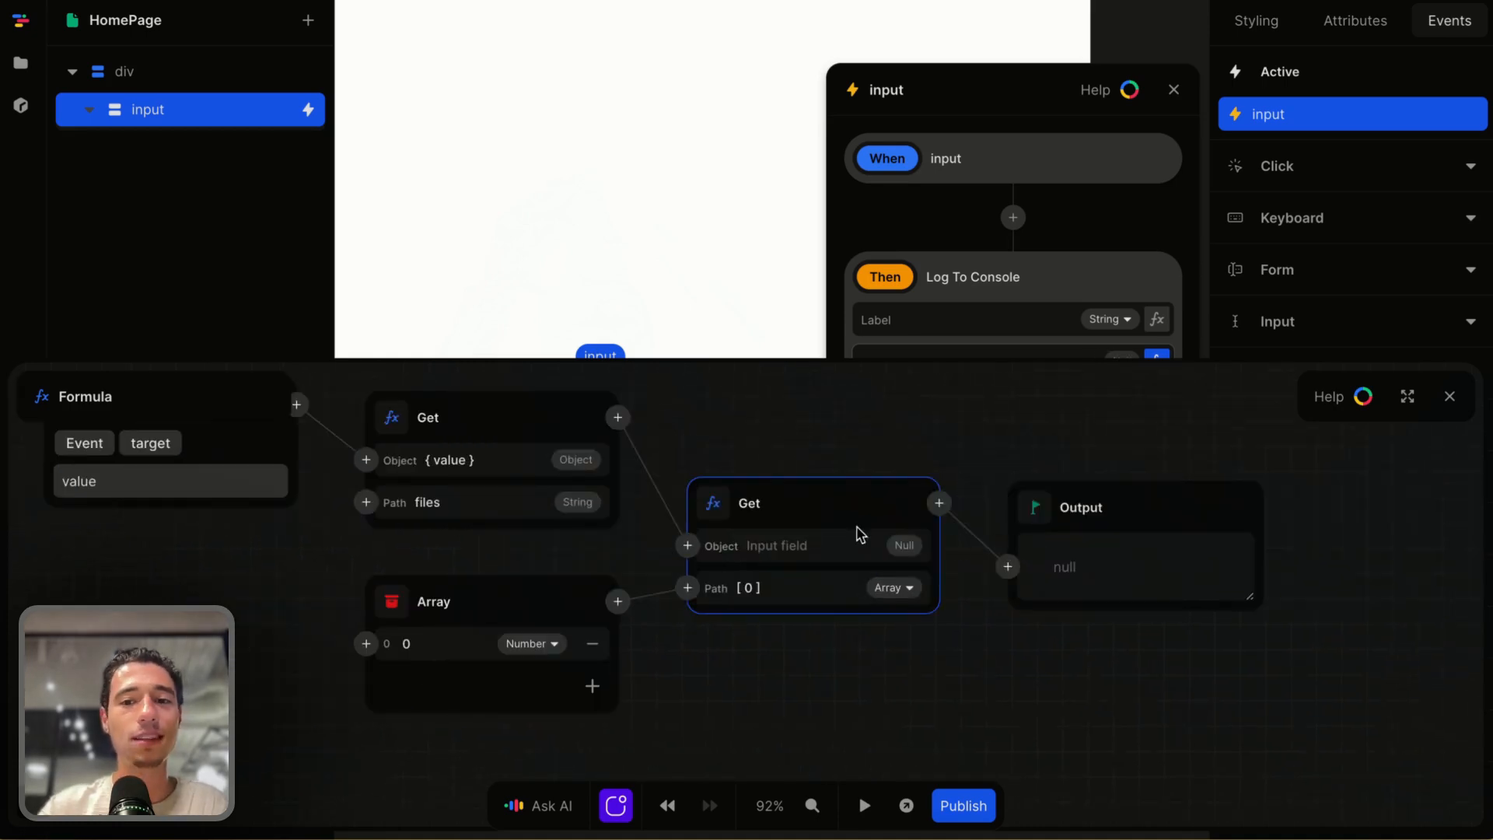
click(1450, 397)
click(1099, 467)
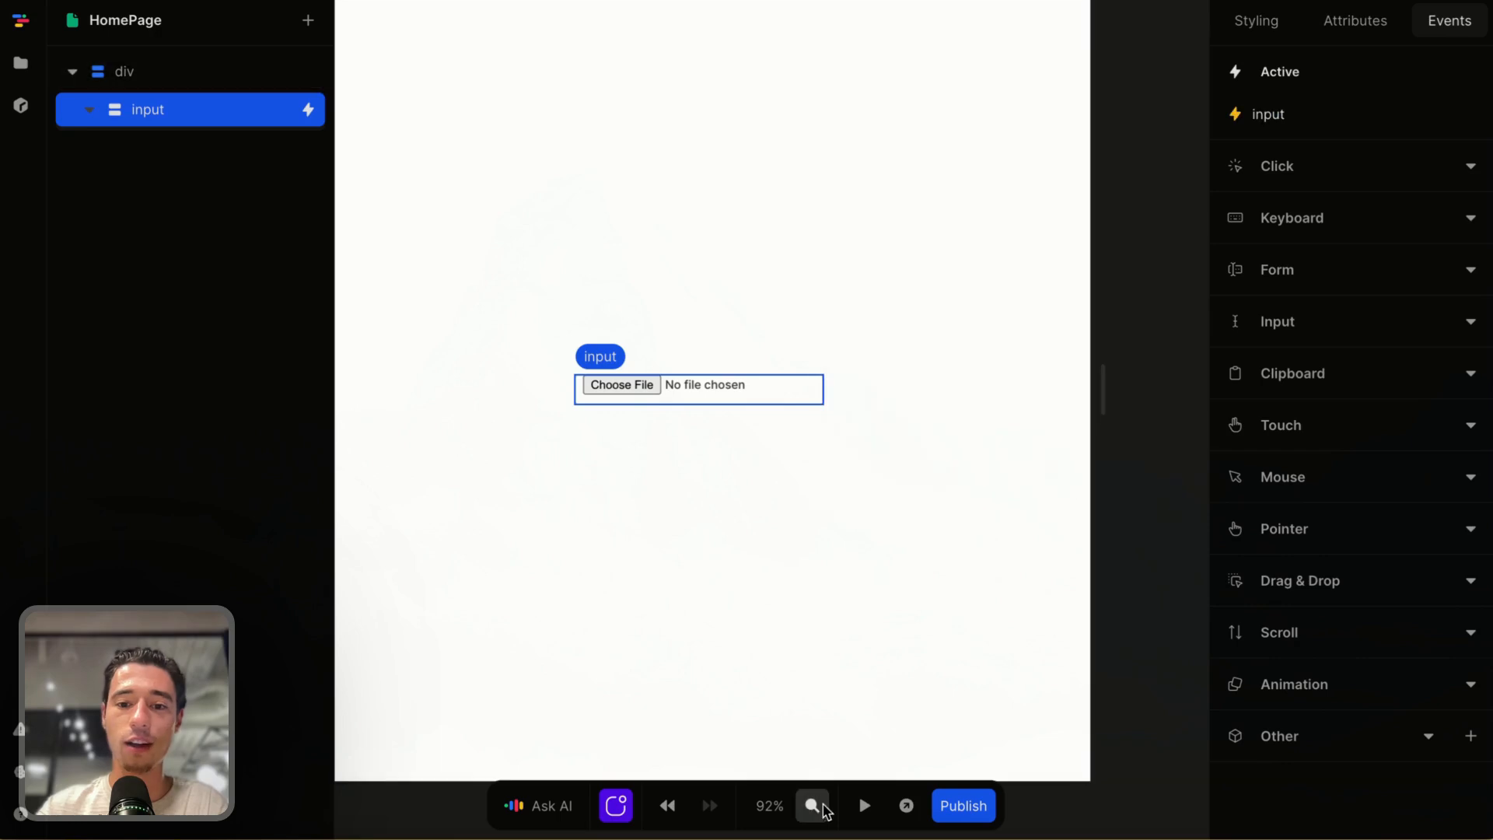
Start the page preview again and open its developer console with the old messages cleared
click(865, 804)
right_click(972, 375)
click(1003, 678)
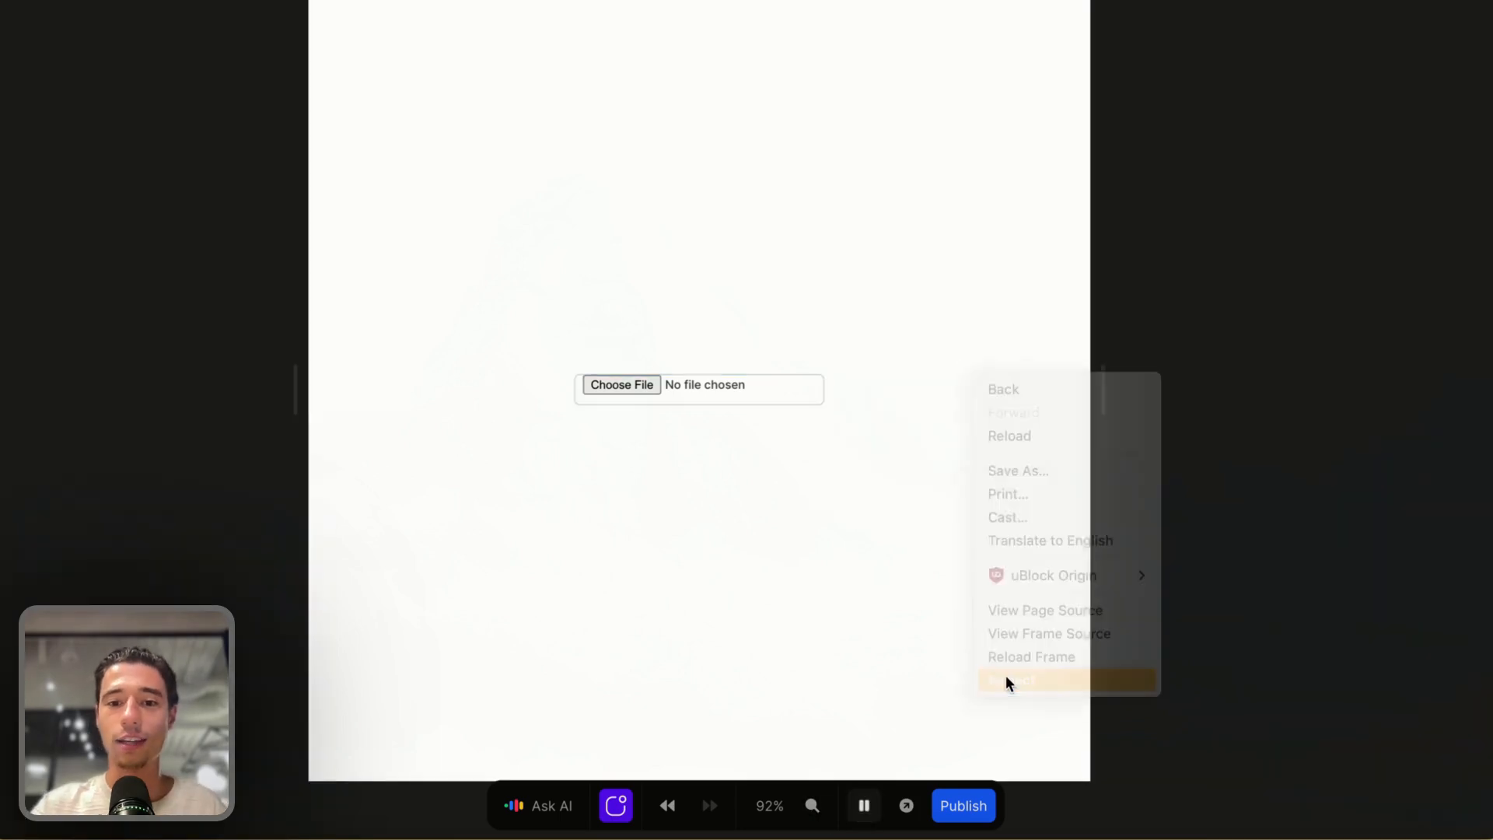
click(1148, 10)
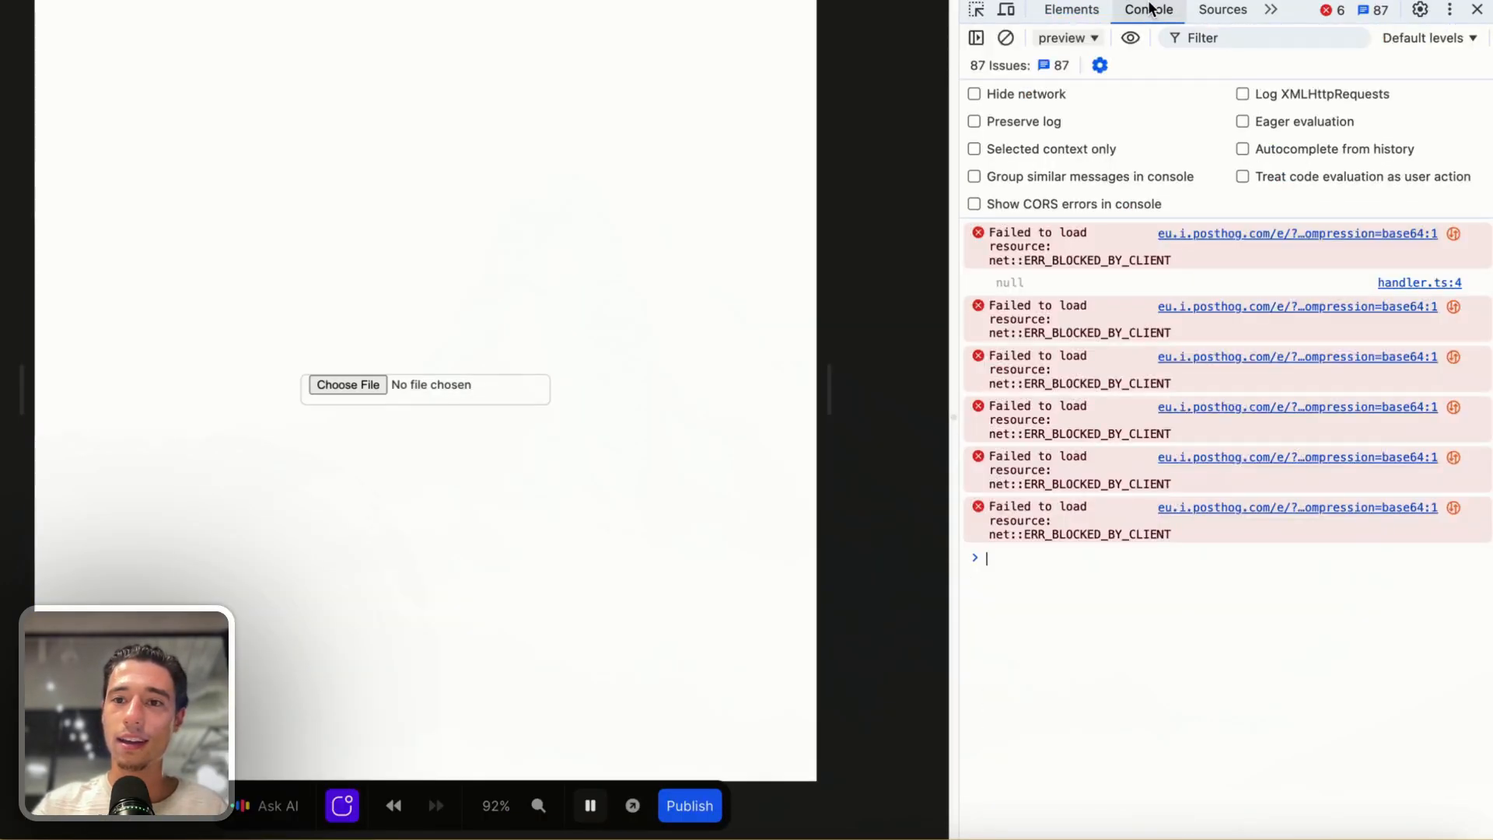
click(1006, 38)
Choose "Screenshot 2024-08-05 at 7.50.09 AM.png" to check the logged output of the second Get formula, and close the developer tools
click(348, 385)
click(924, 333)
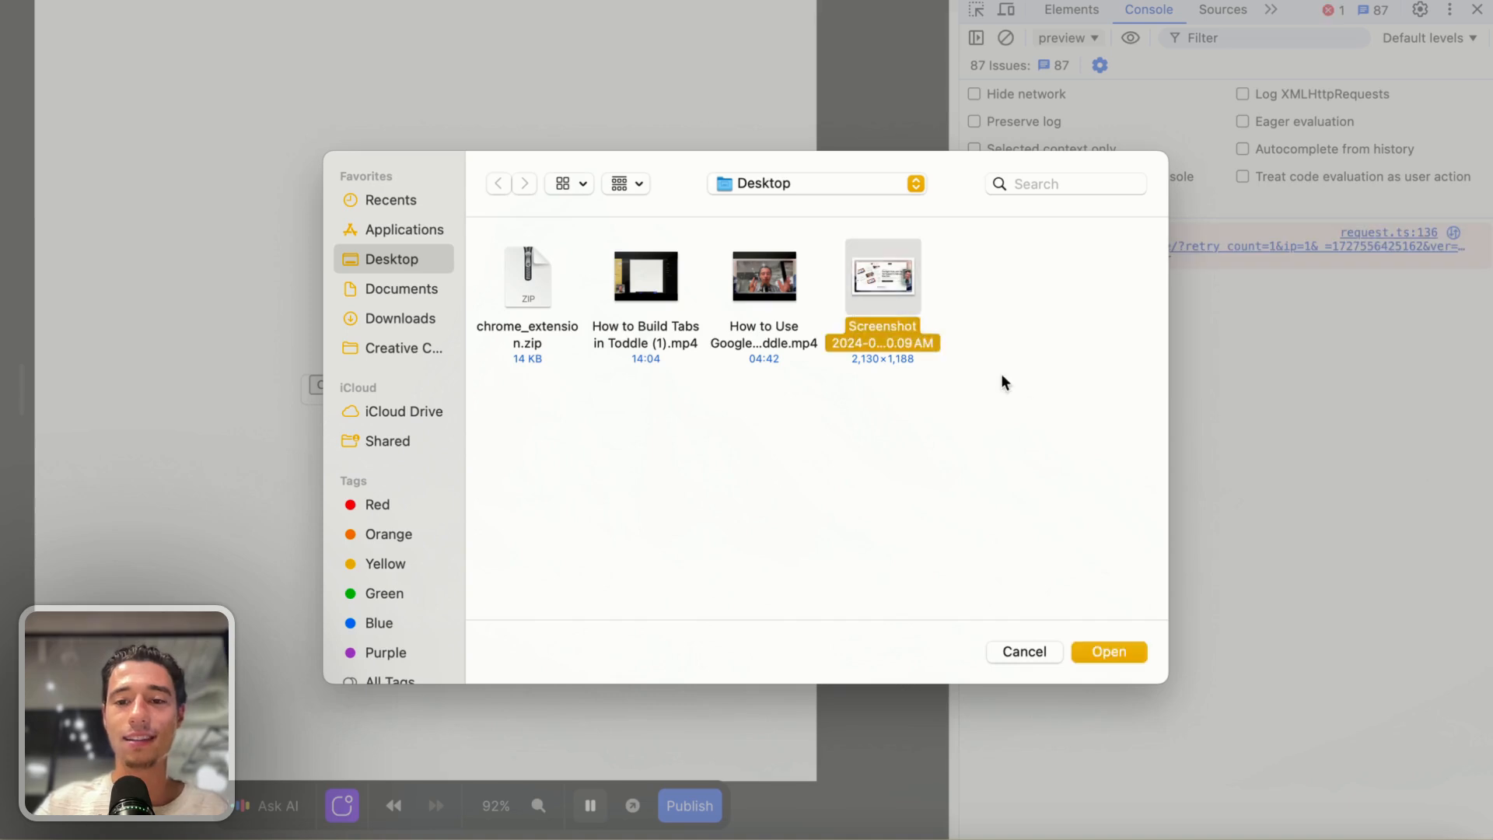
click(1112, 650)
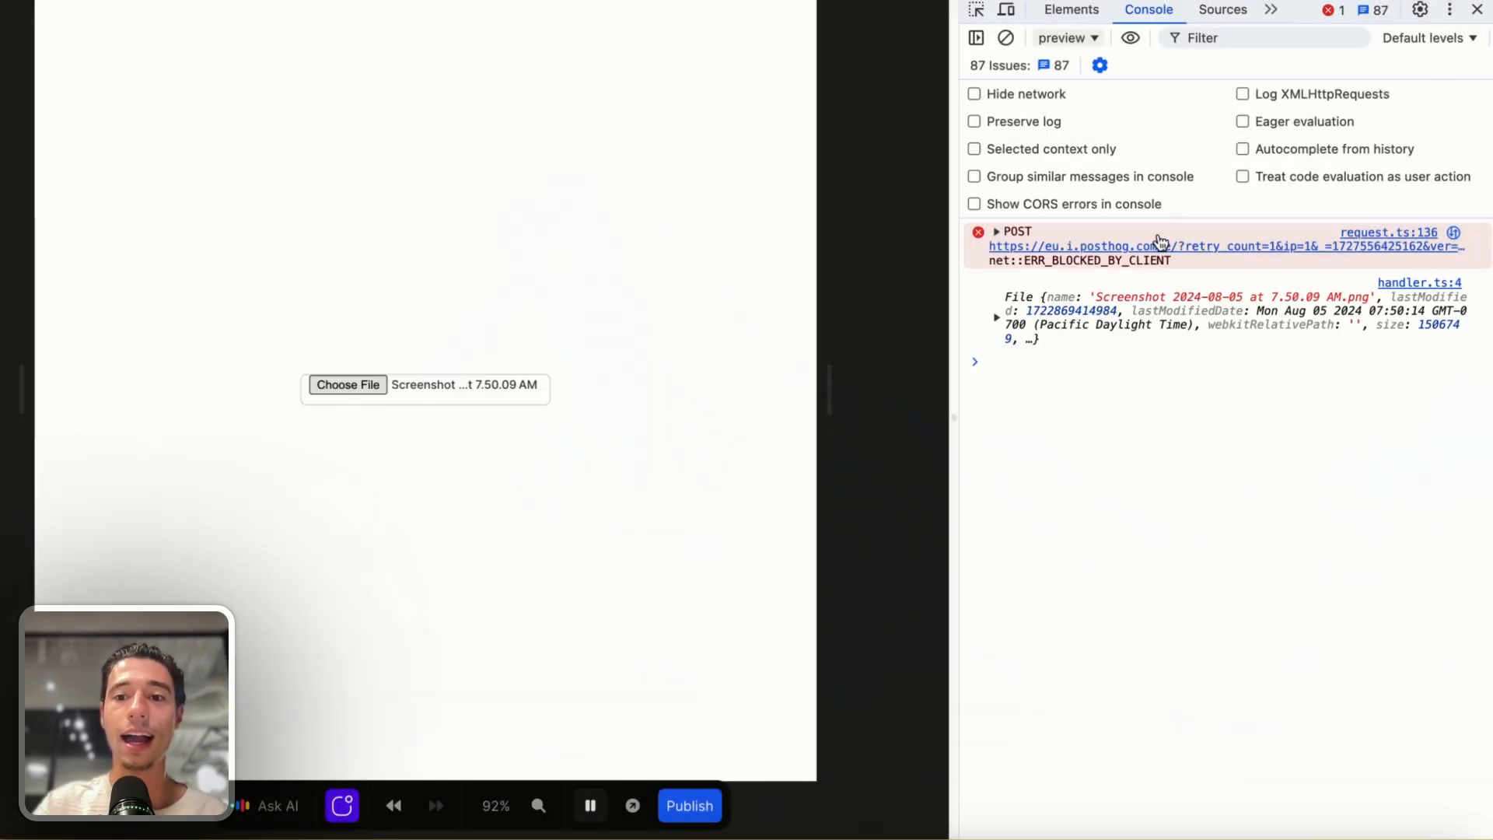
click(1476, 9)
Back in the editor, copy the Log To Console data formula and delete the Log To Console action from the input event
click(863, 805)
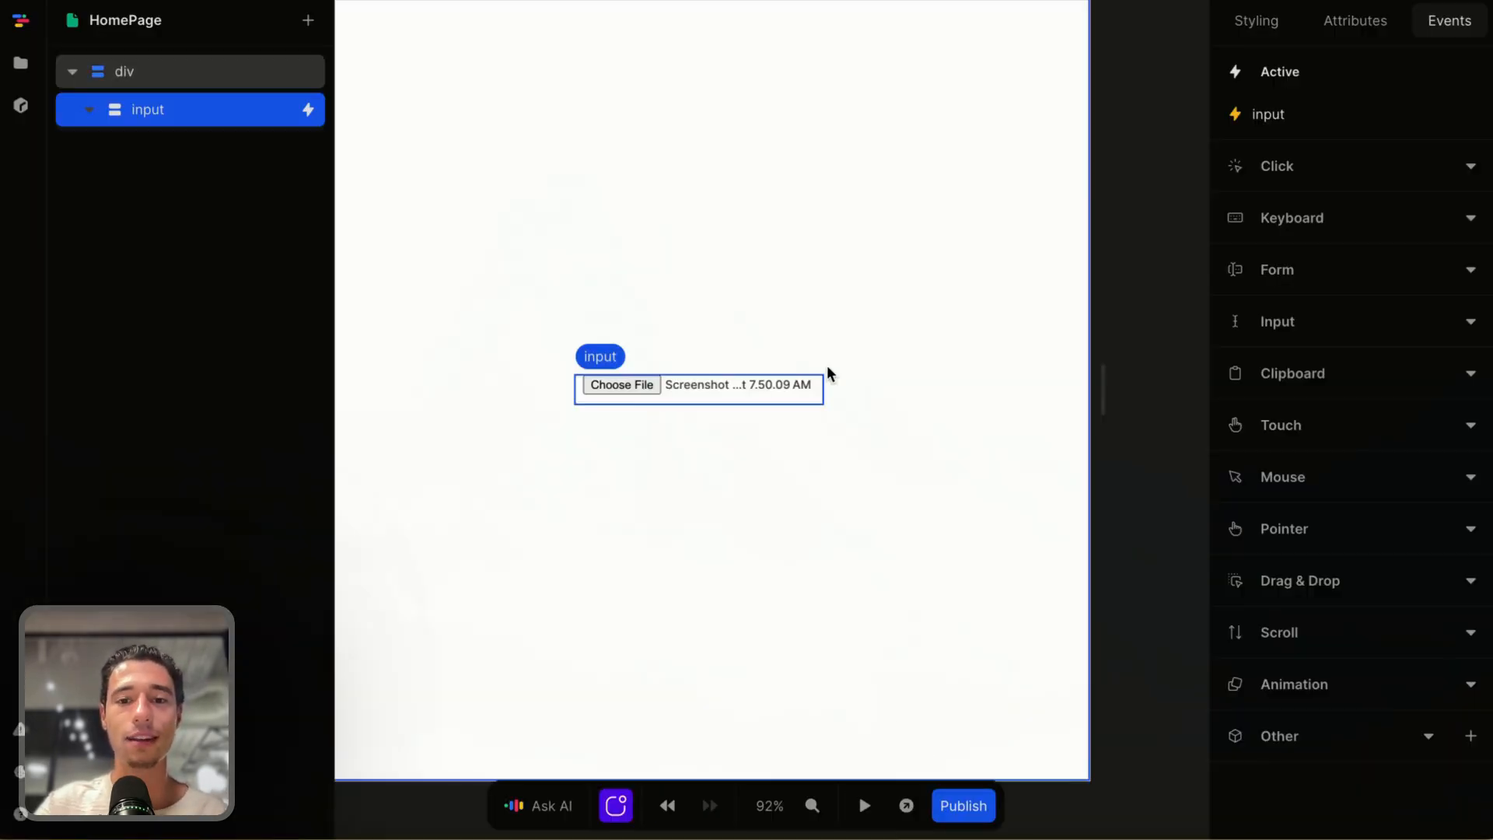
click(1322, 114)
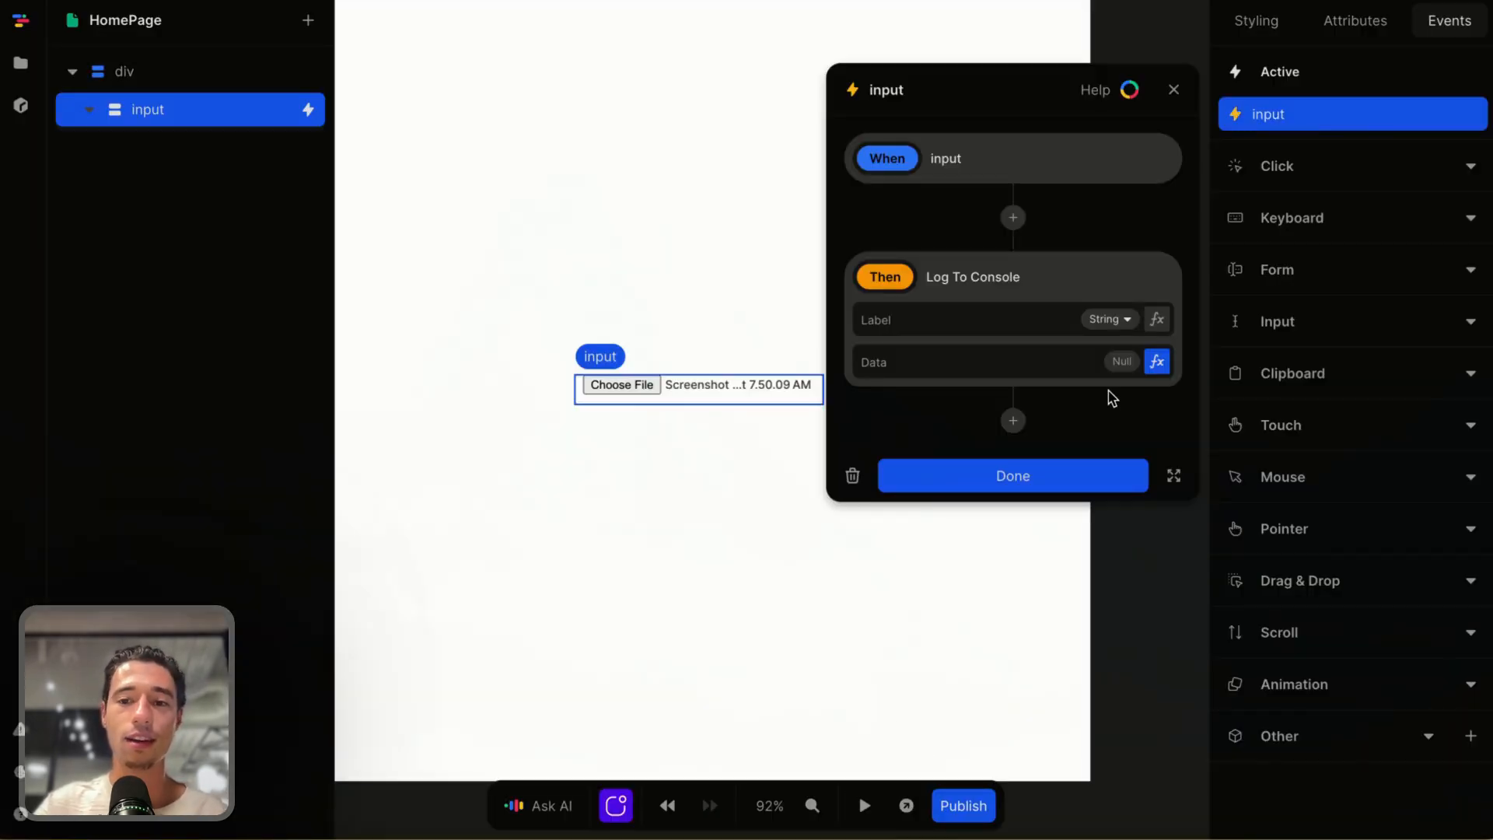
click(1157, 372)
click(993, 566)
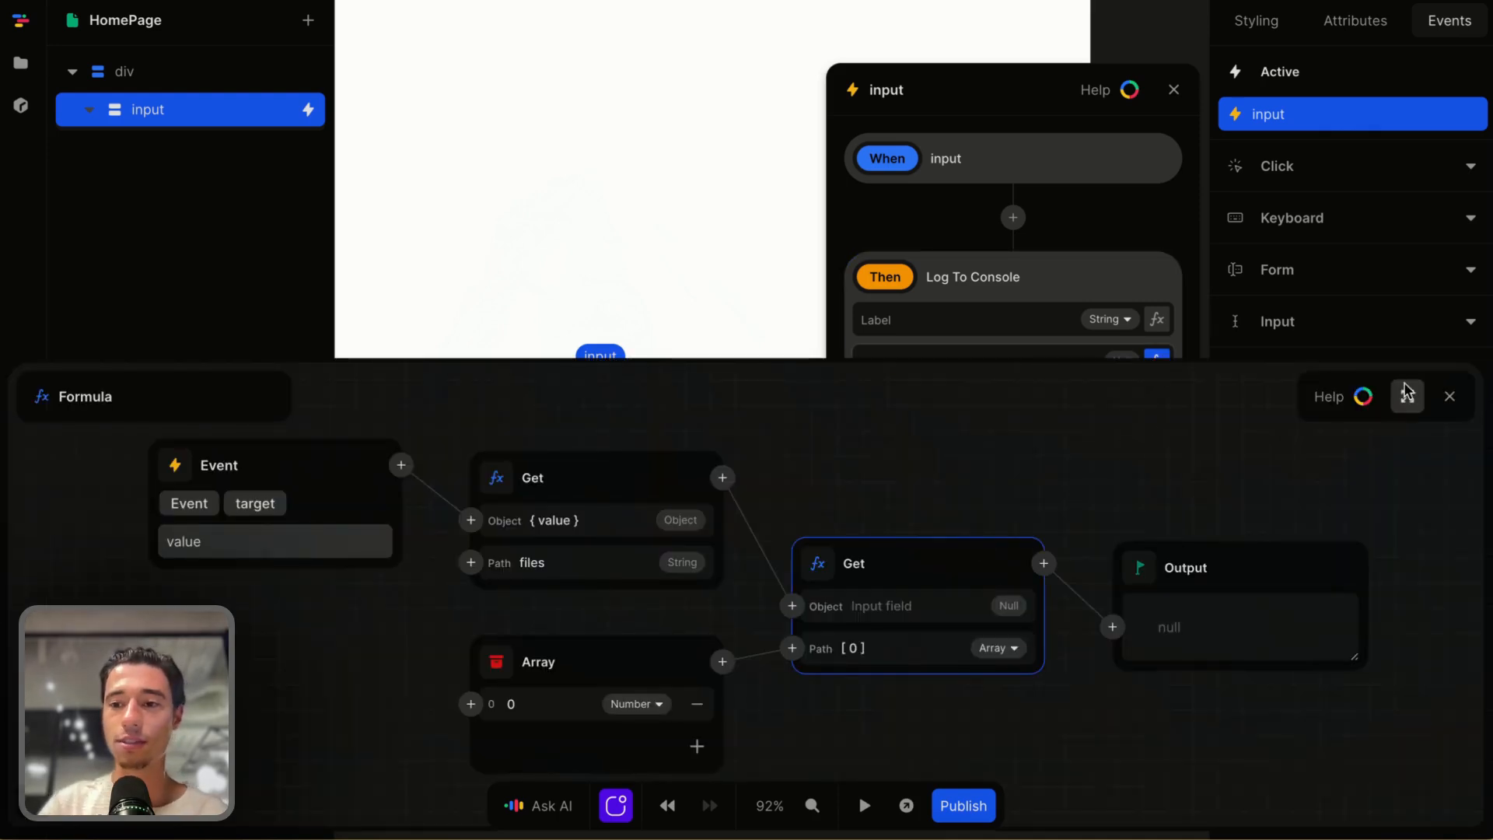
click(1449, 395)
click(1073, 270)
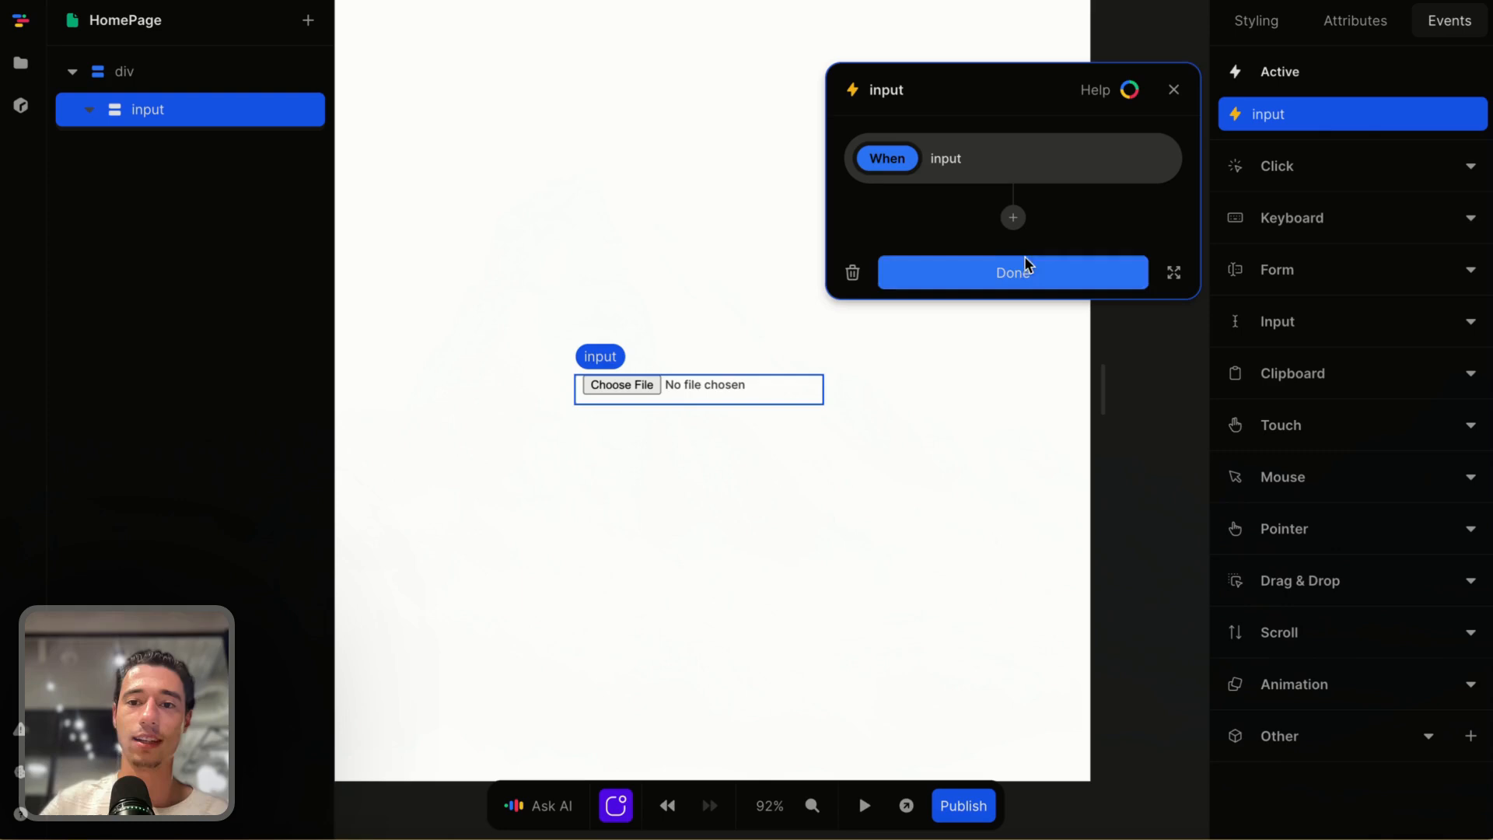
Add a Set: value action to the input event, paste the copied formula as its value, and close the event's settings
click(1013, 217)
click(977, 307)
click(1156, 318)
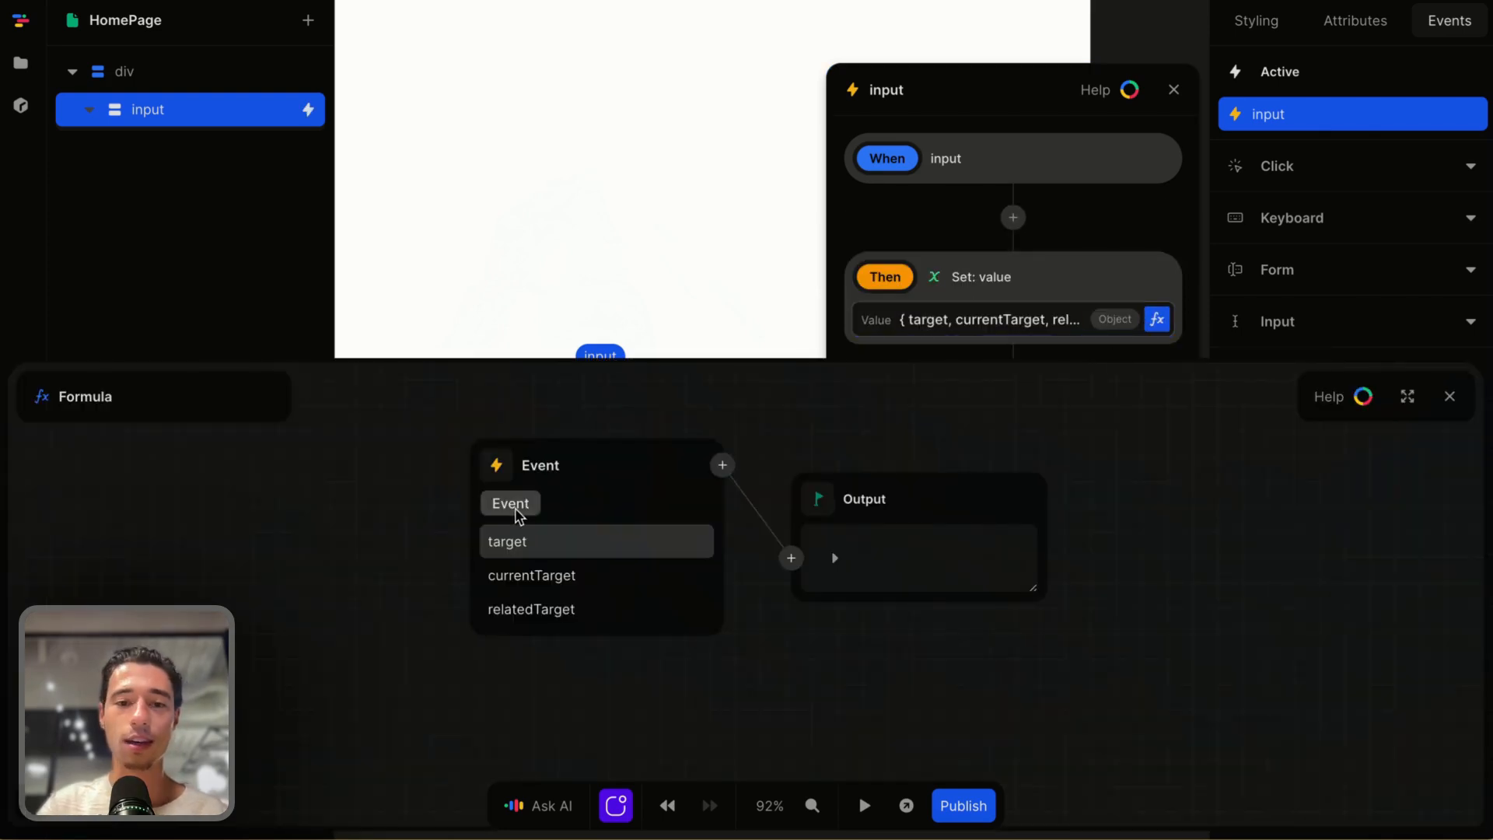
key(ctrl+v)
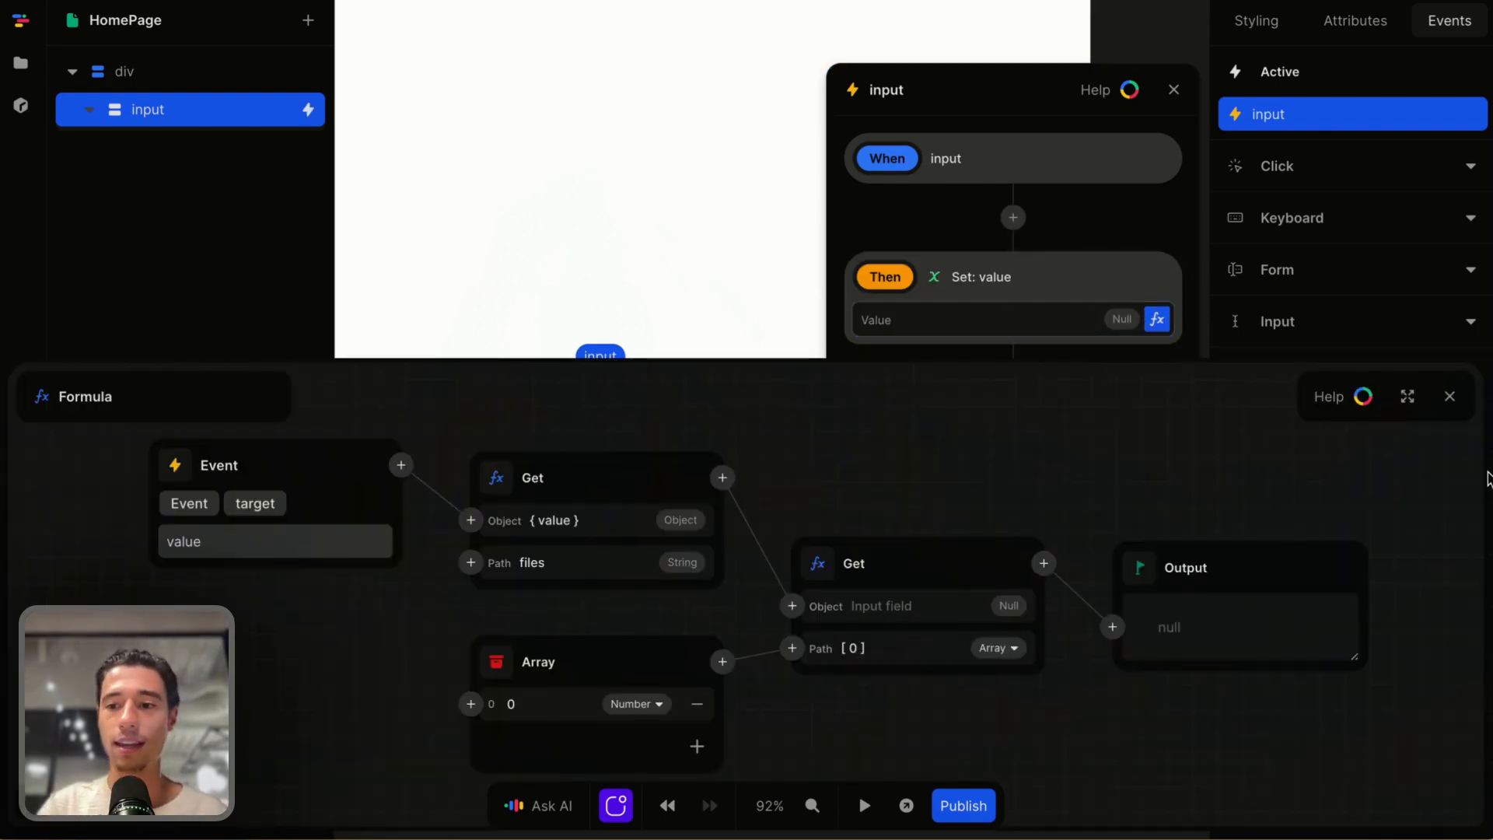
click(1450, 396)
click(1042, 430)
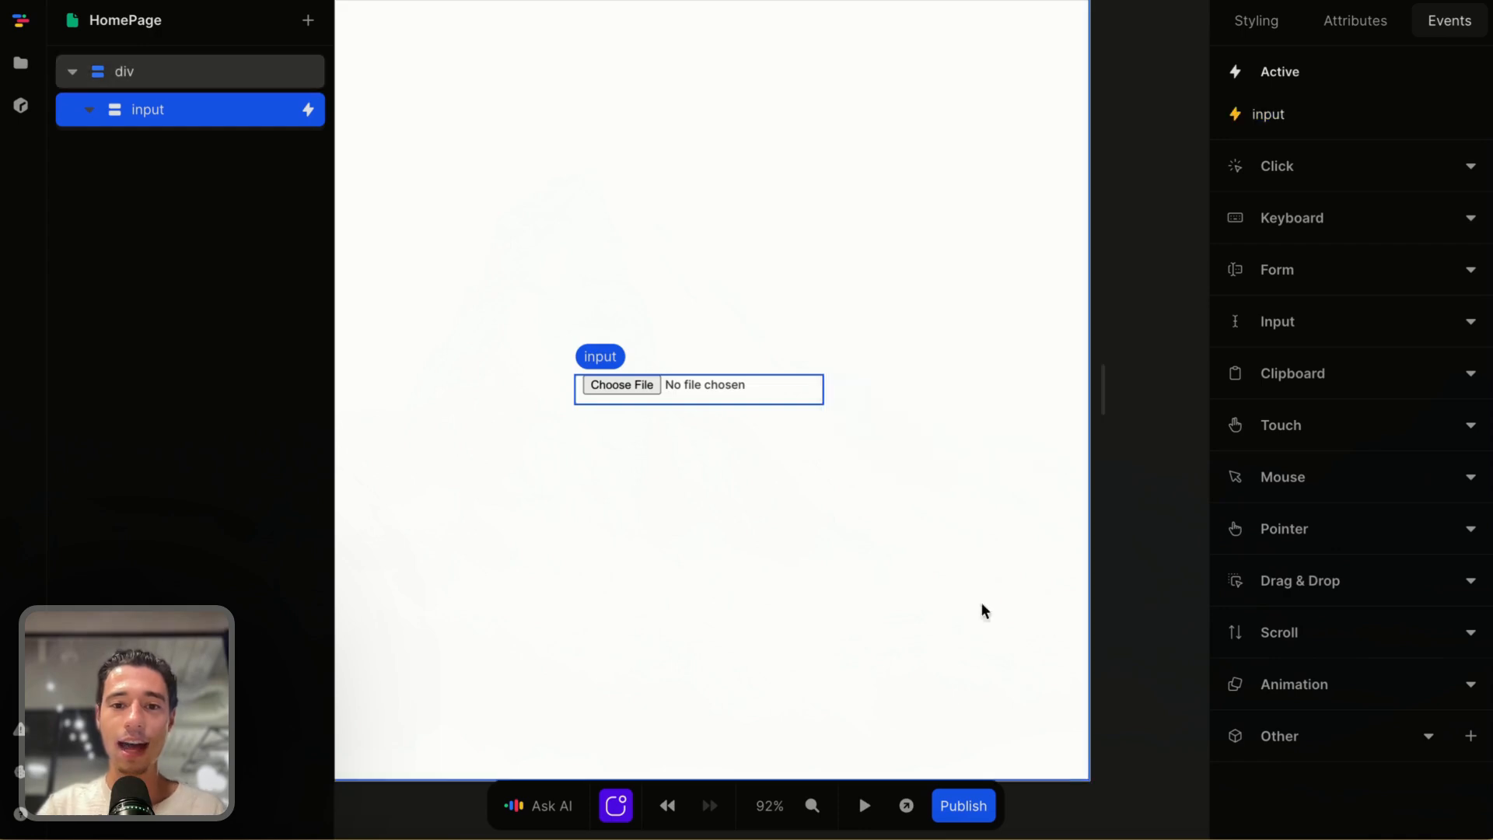
Preview the page and choose "Screenshot 2024-08-05 at 7.50.09 AM.png" to test storing the file in the value variable
click(866, 807)
click(638, 387)
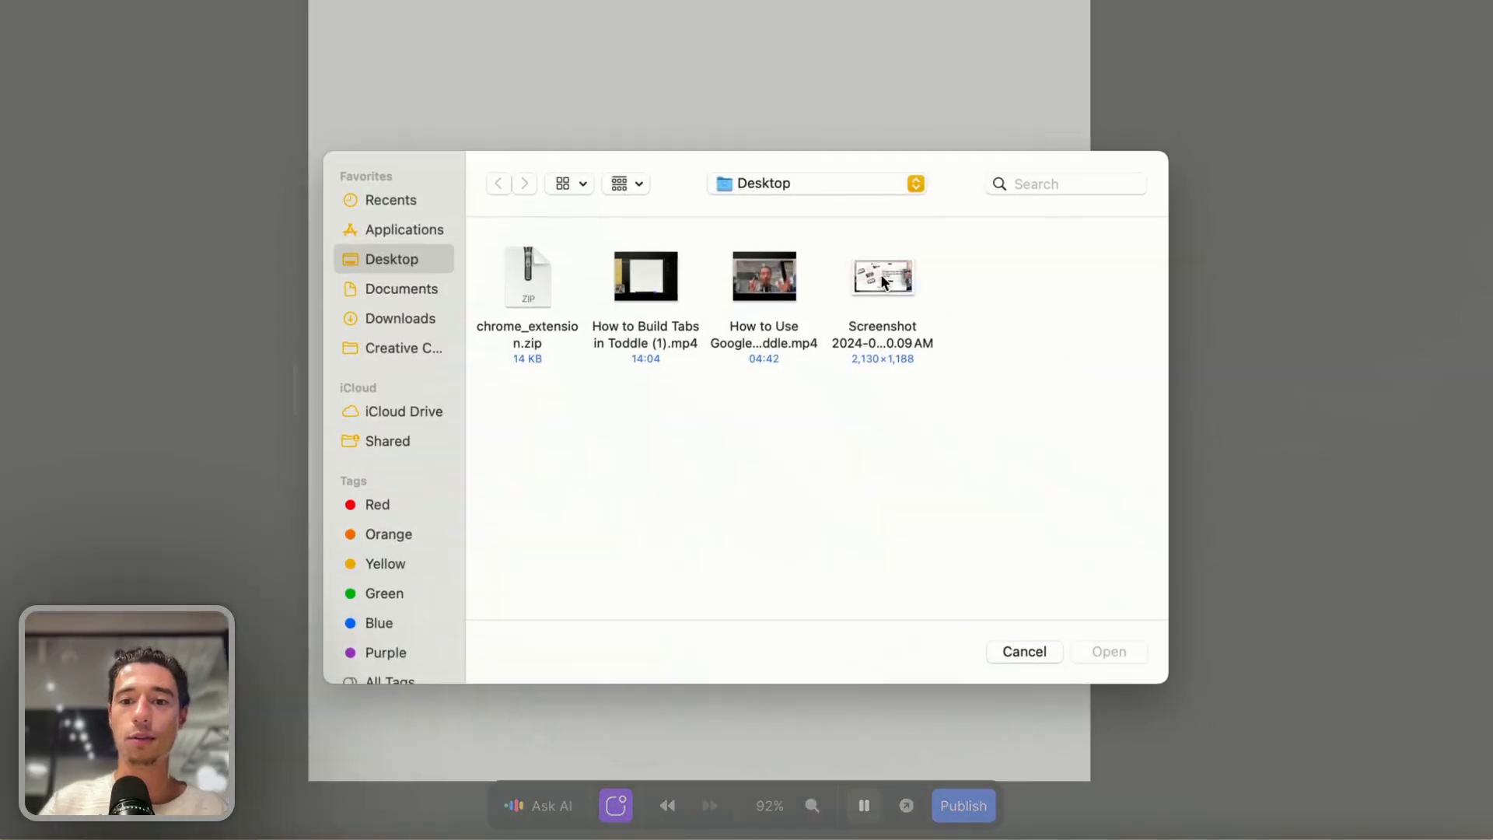
click(1104, 657)
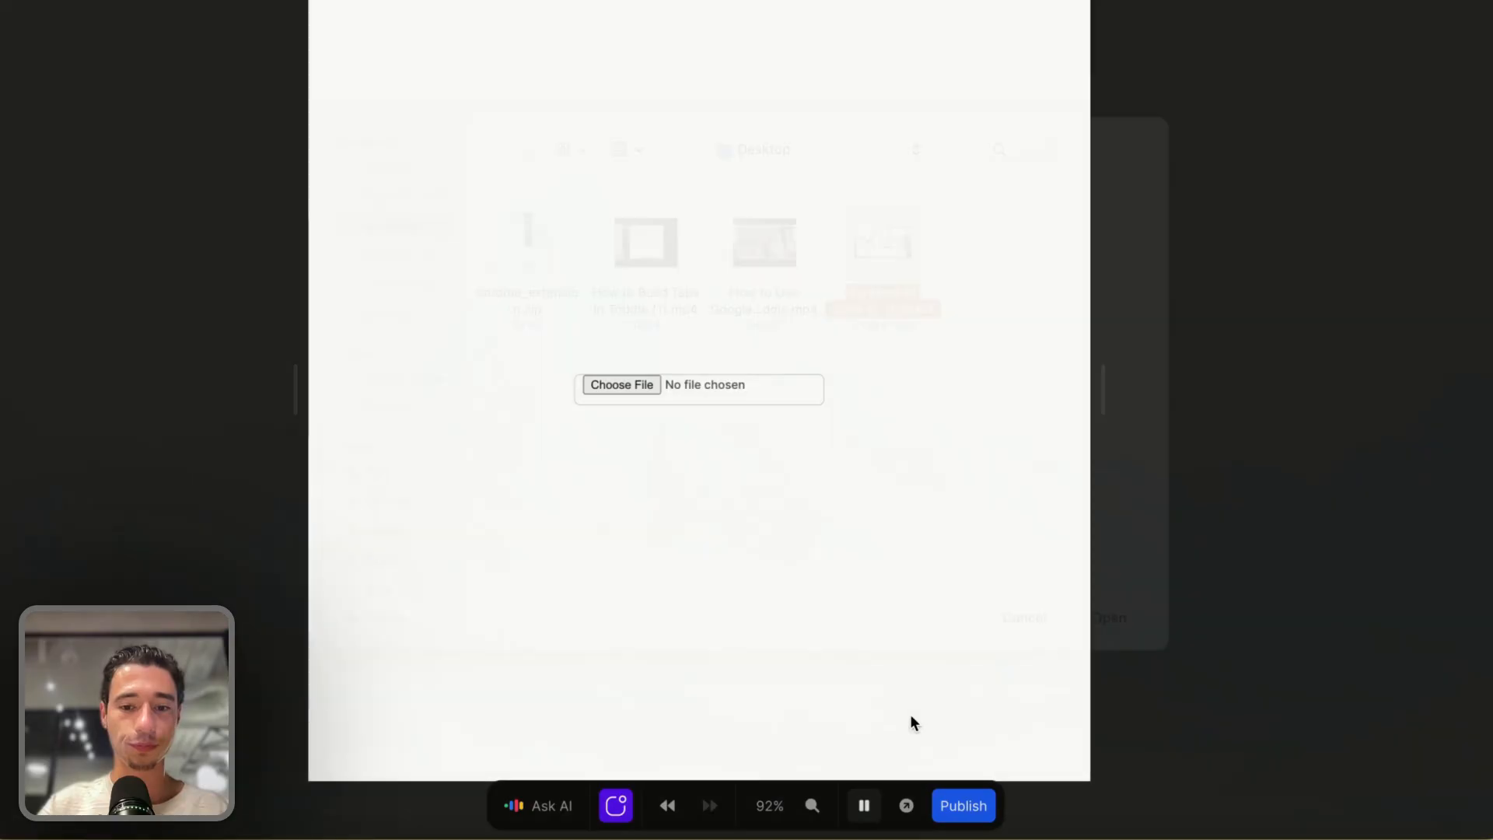
Stop the preview, check the current value stored in the value variable, and close the variable's settings
click(863, 806)
click(1159, 117)
click(1270, 156)
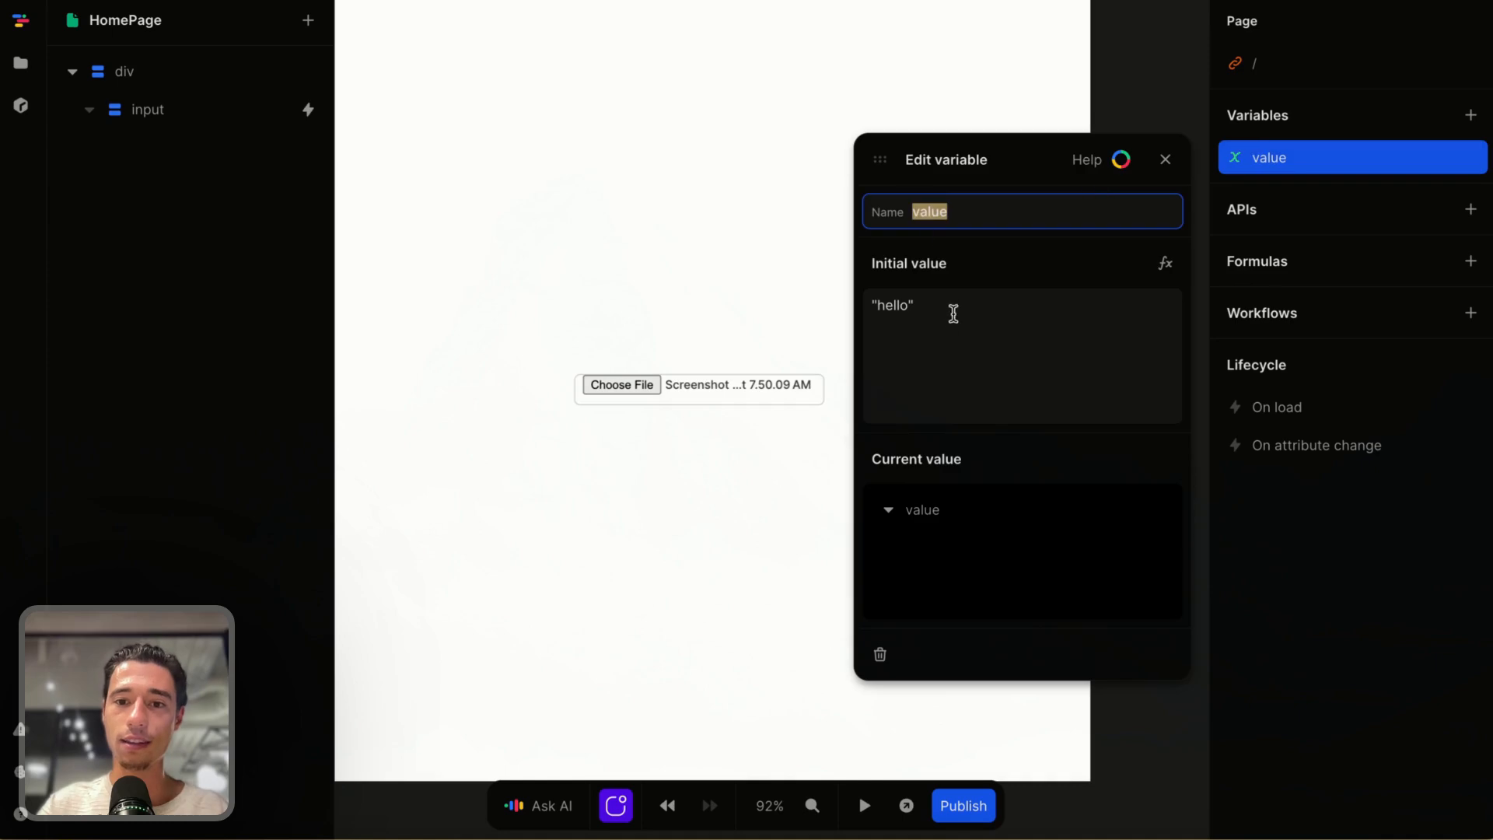
click(903, 515)
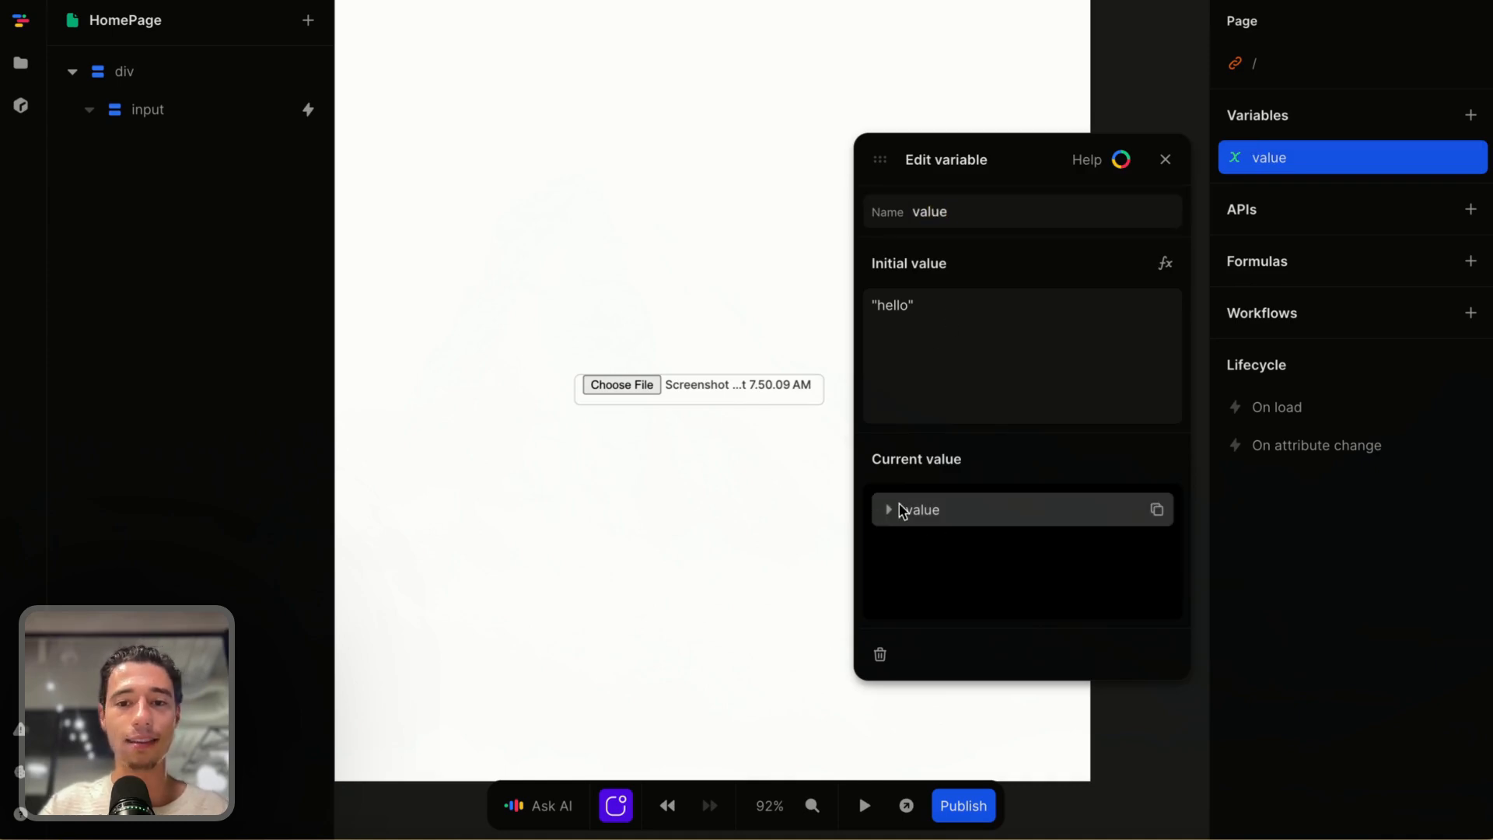
click(1165, 162)
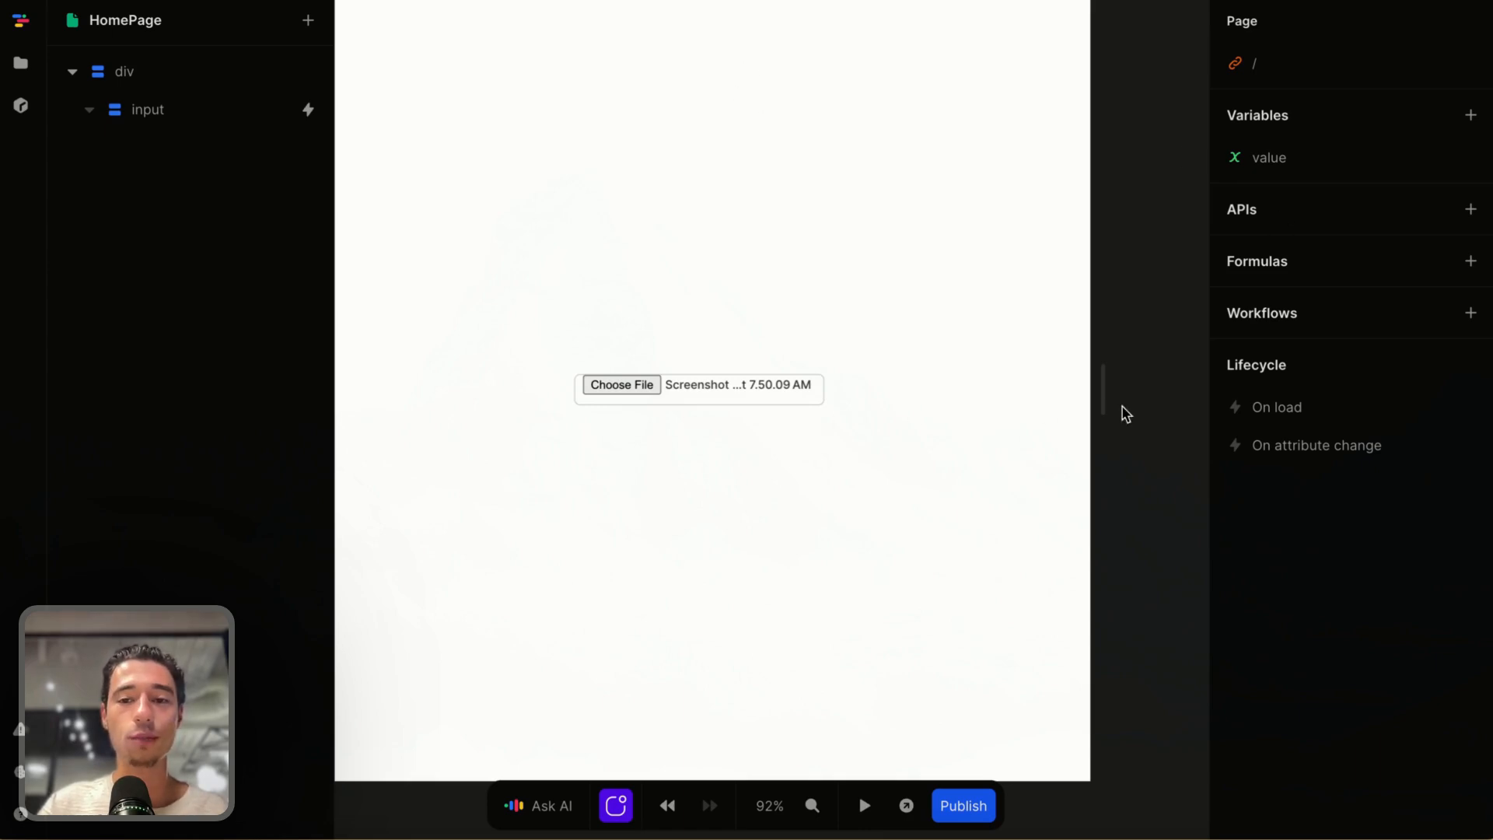
Review the Set: value formula in the file input's input event, and close the event's settings
scroll(1116, 385, left, 1)
scroll(1134, 355, left, 1)
scroll(1133, 354, up, 1)
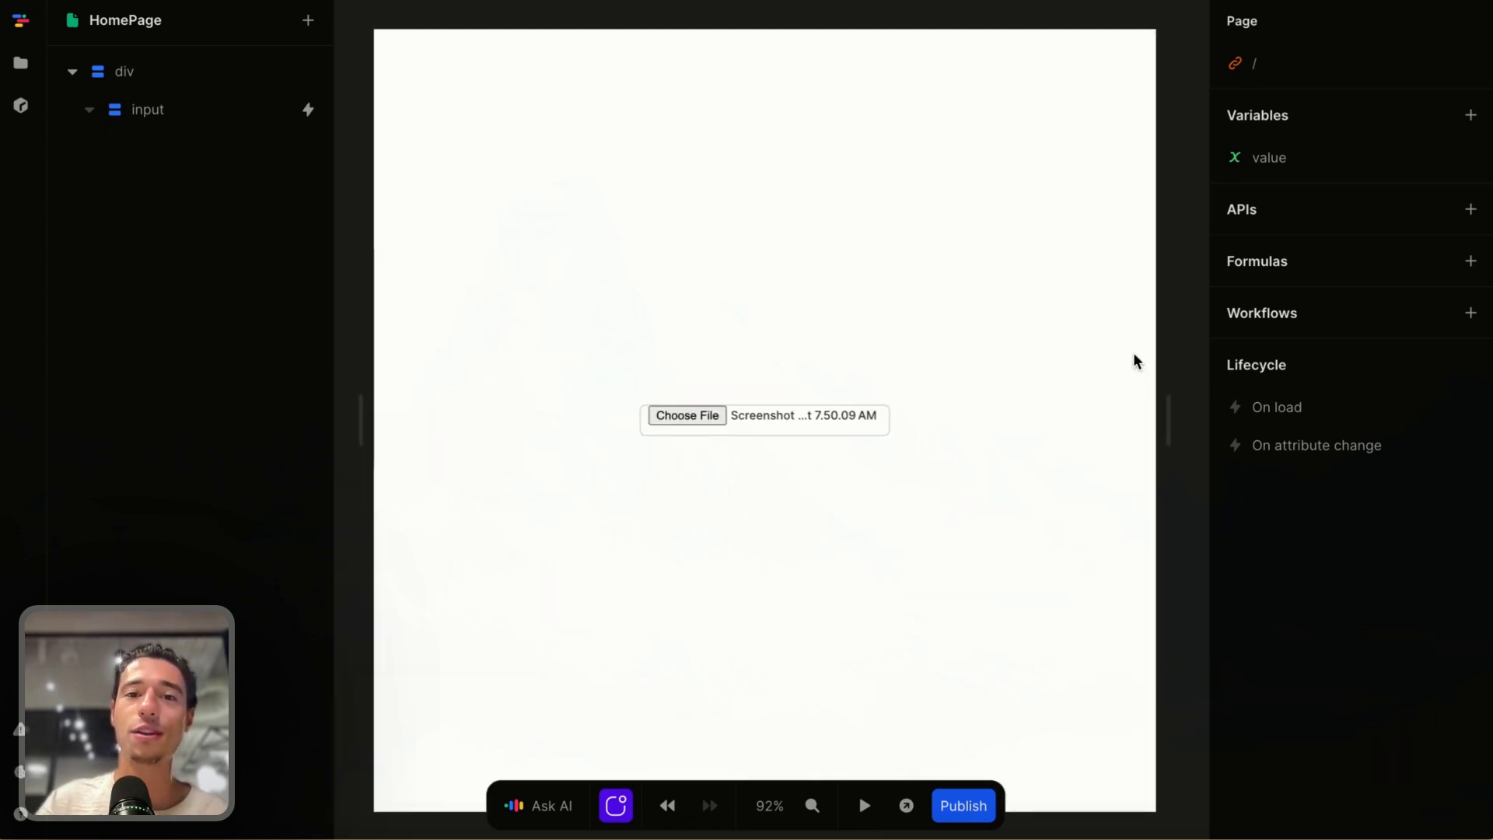
click(861, 421)
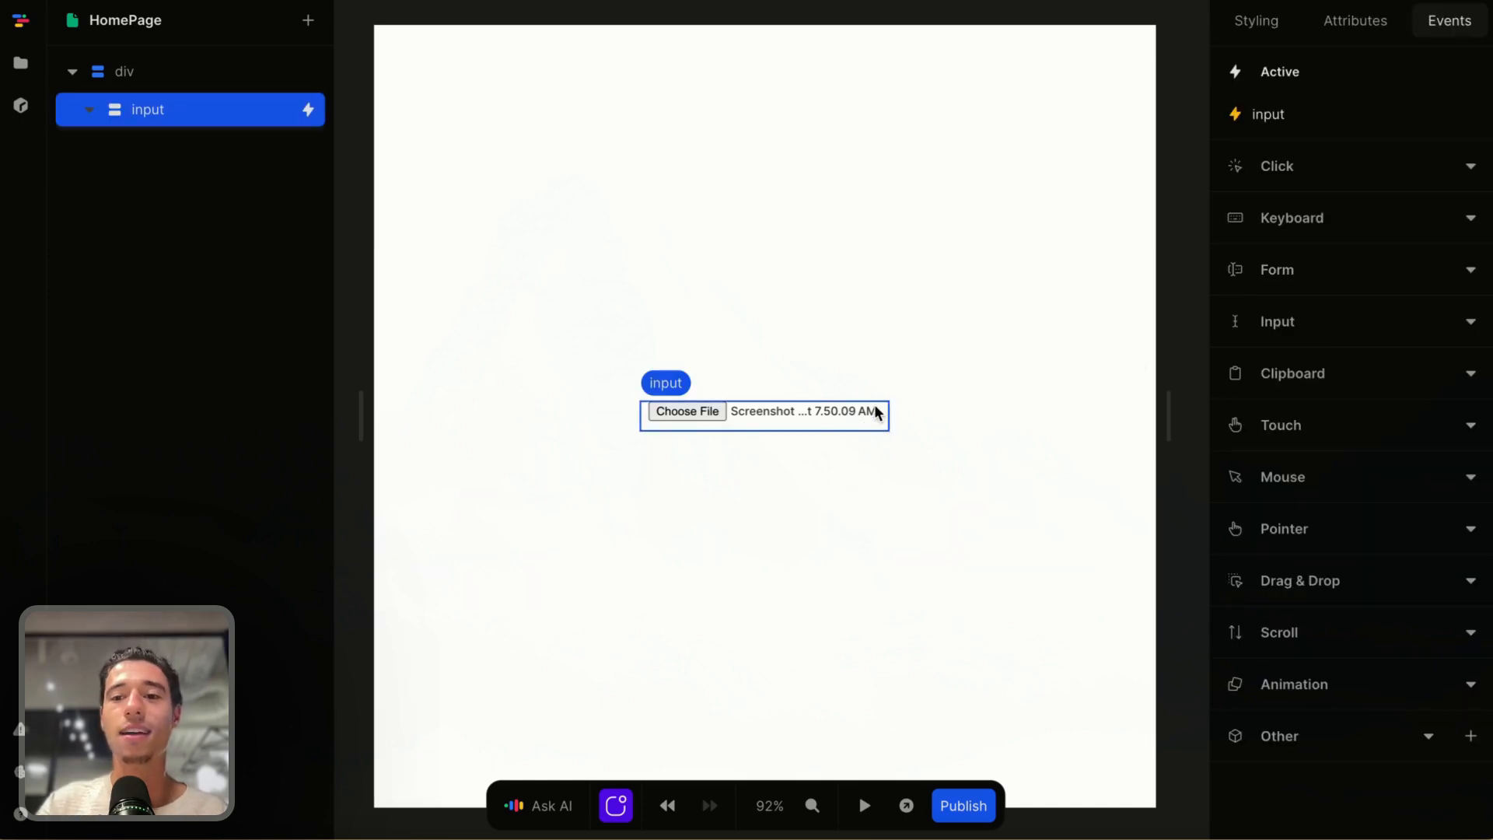
click(1326, 112)
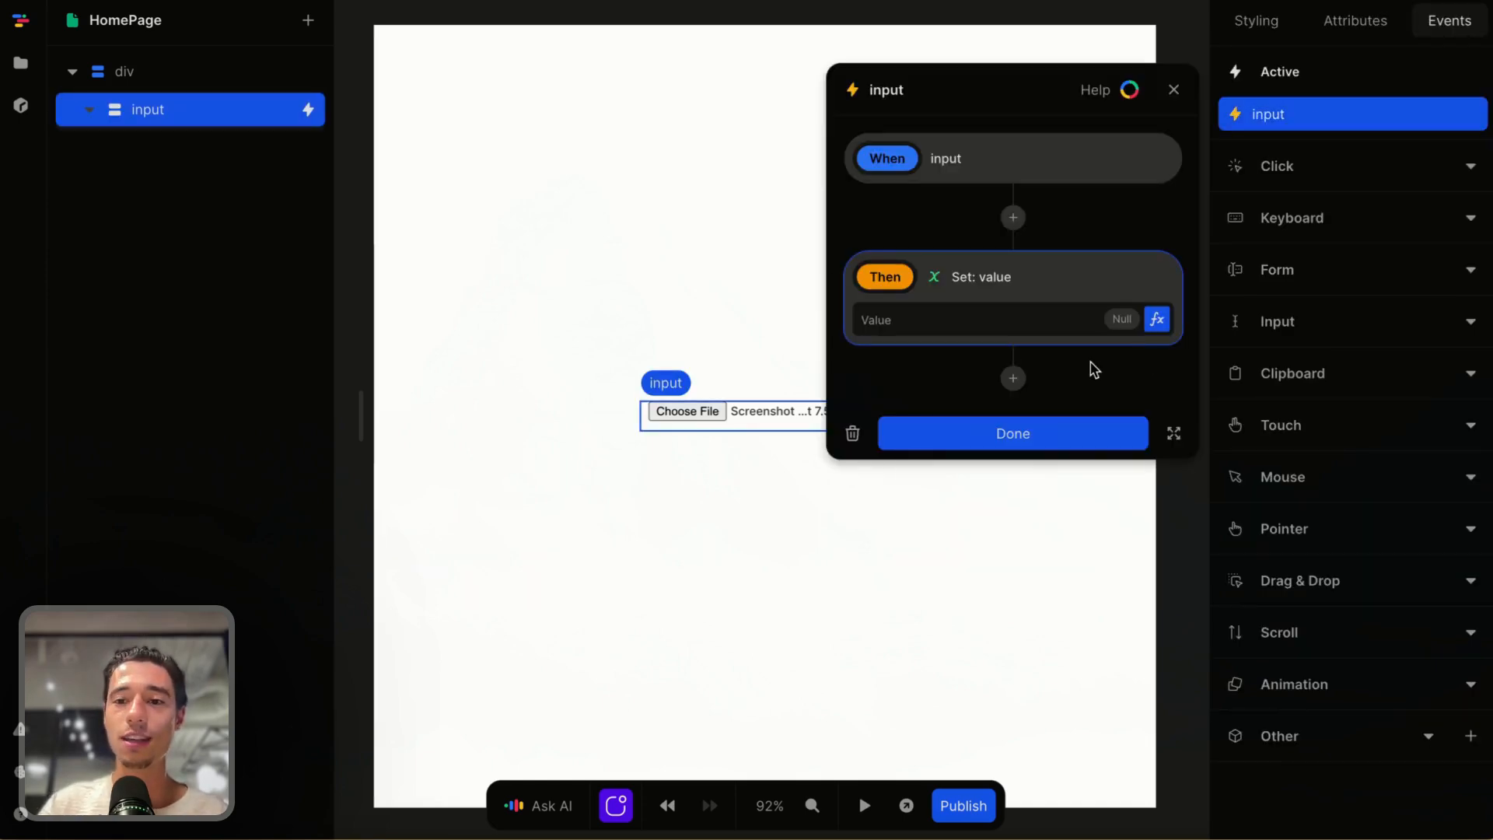
click(1156, 320)
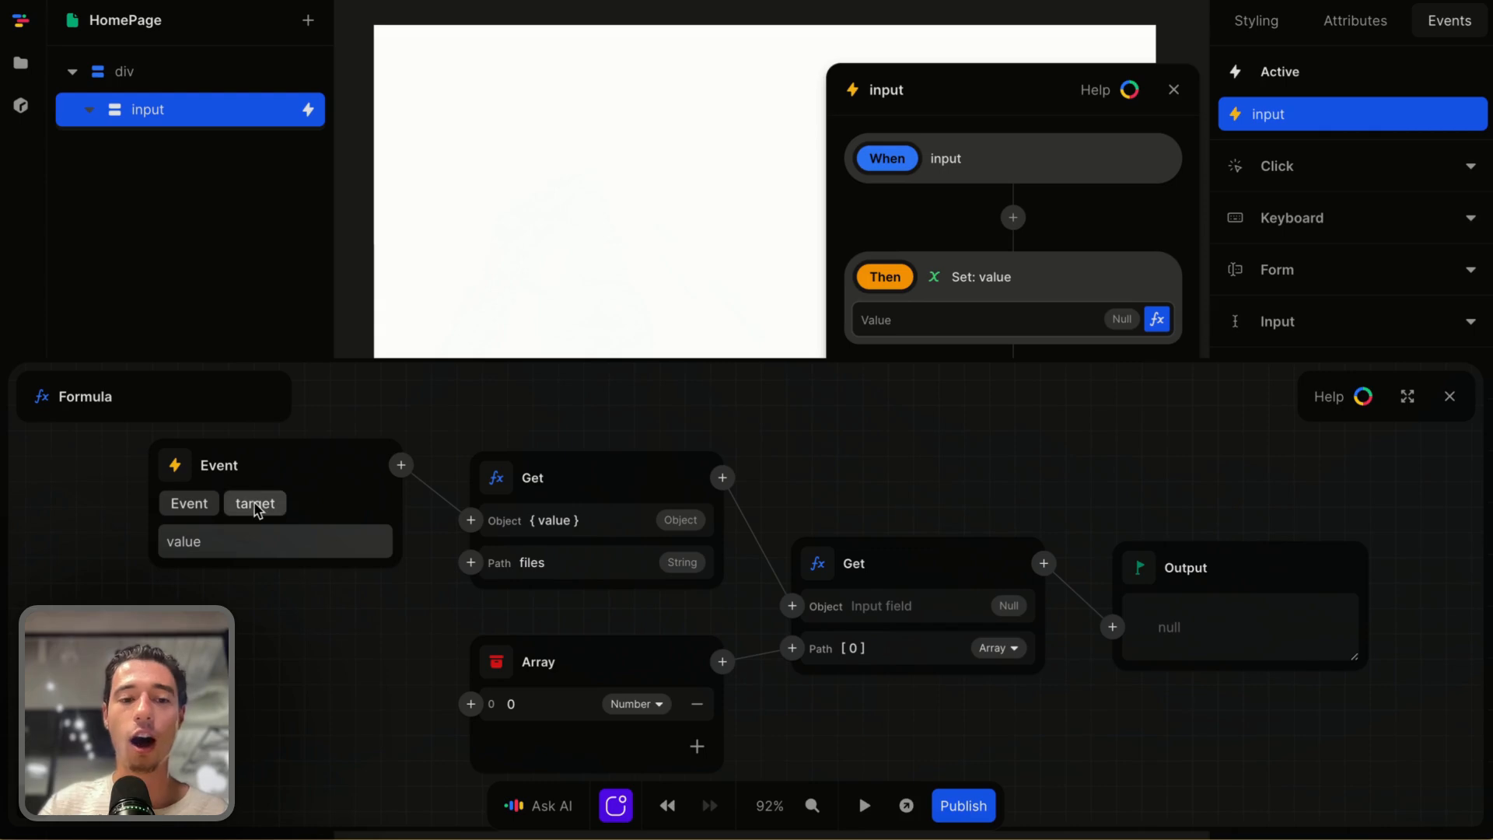
click(1450, 398)
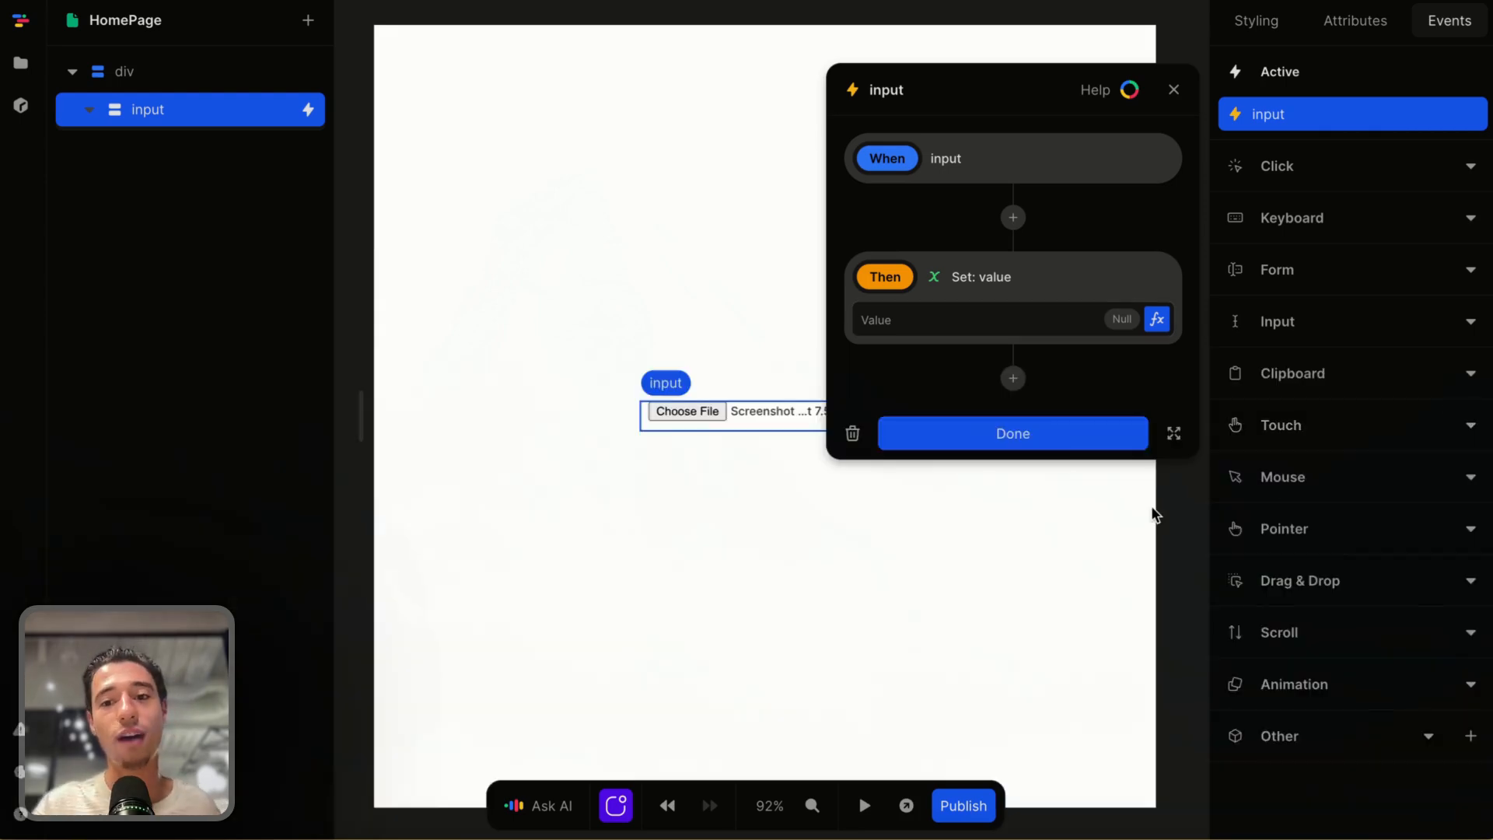
click(1067, 444)
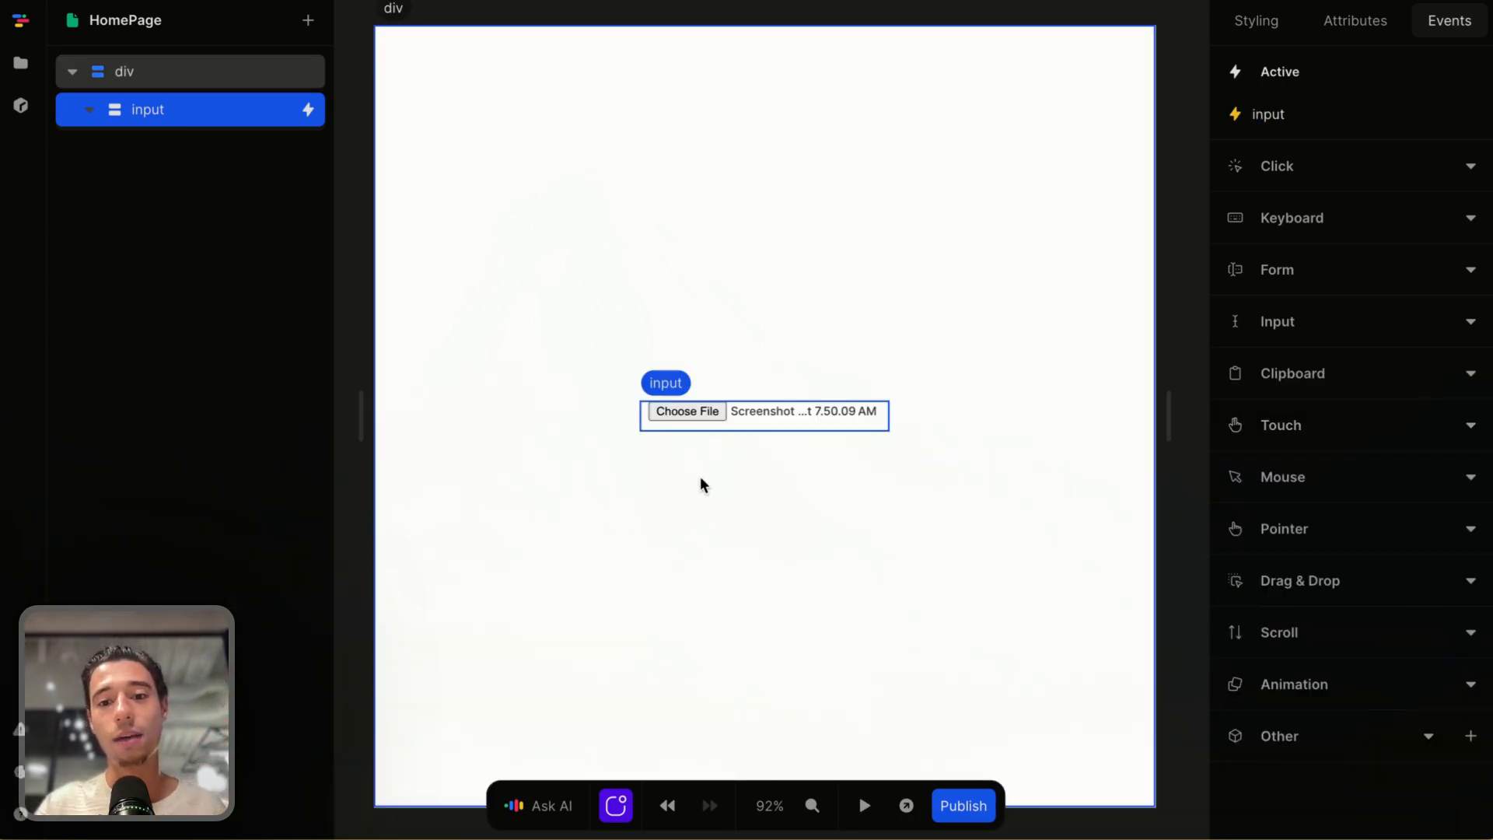
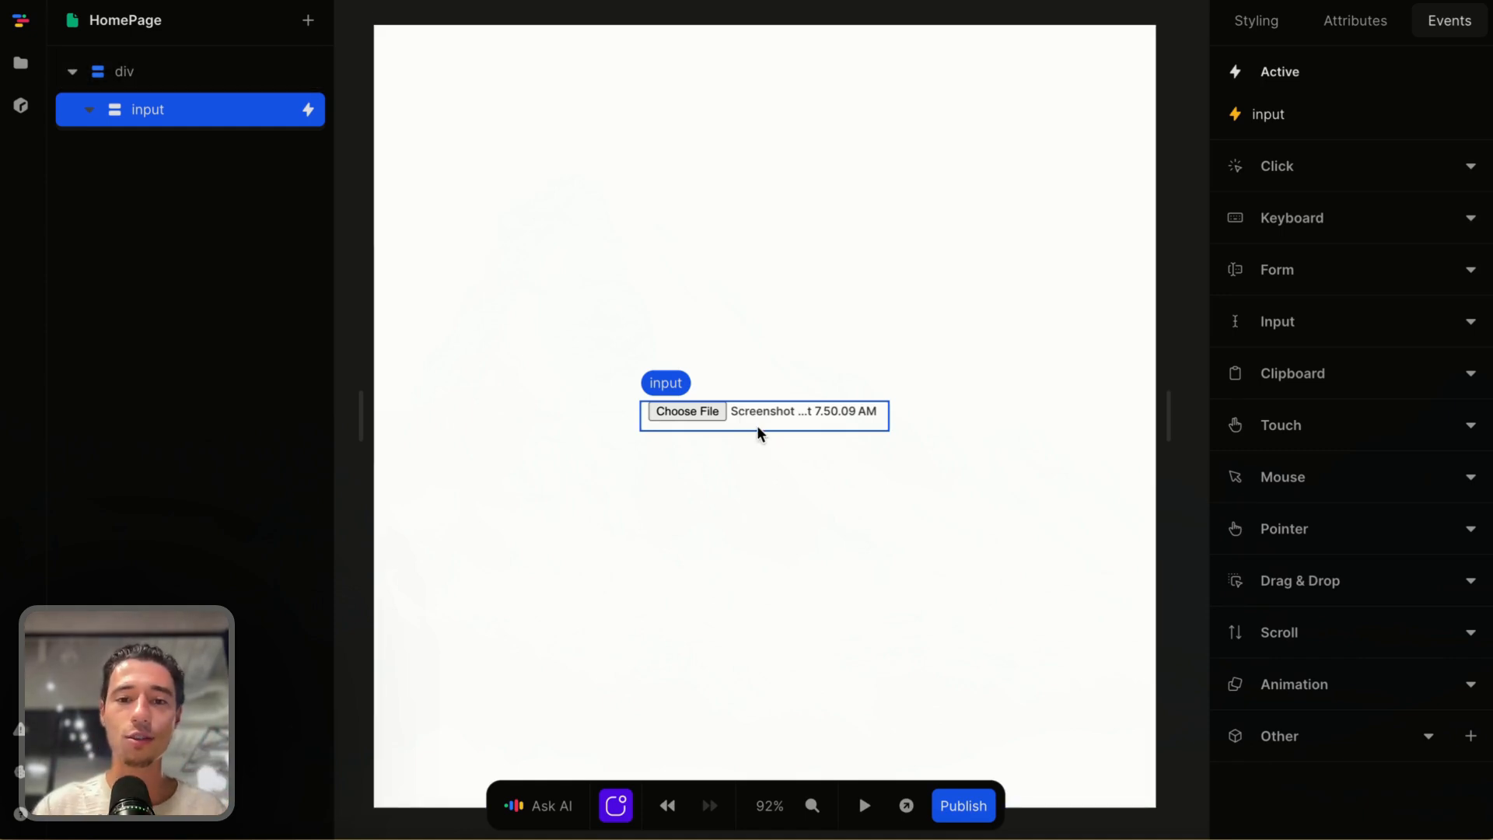
Delete the file input element and add a new div inside the root div in its place
key(Delete)
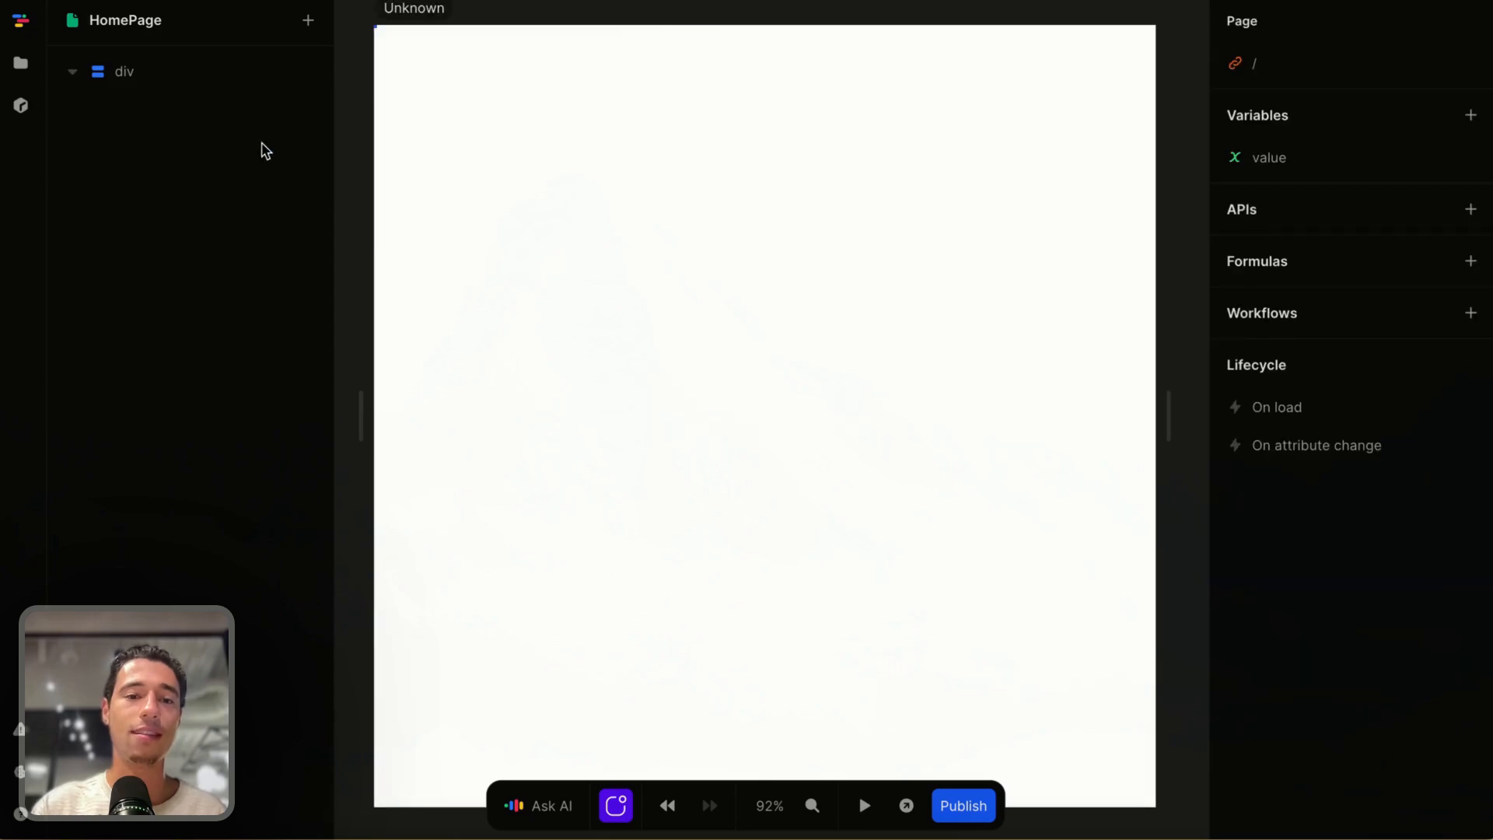
click(540, 296)
click(308, 20)
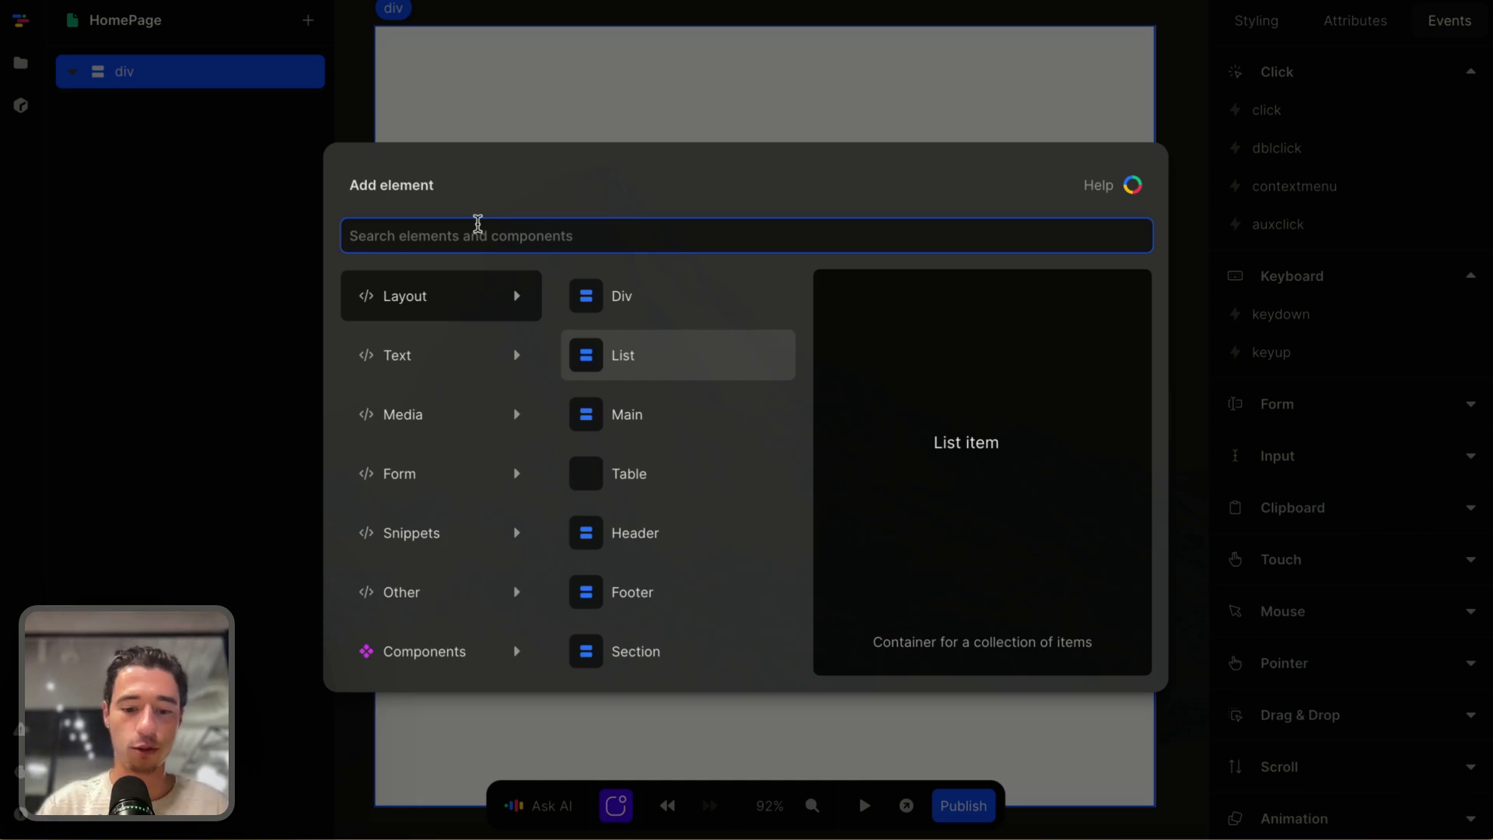
text(div)
click(466, 293)
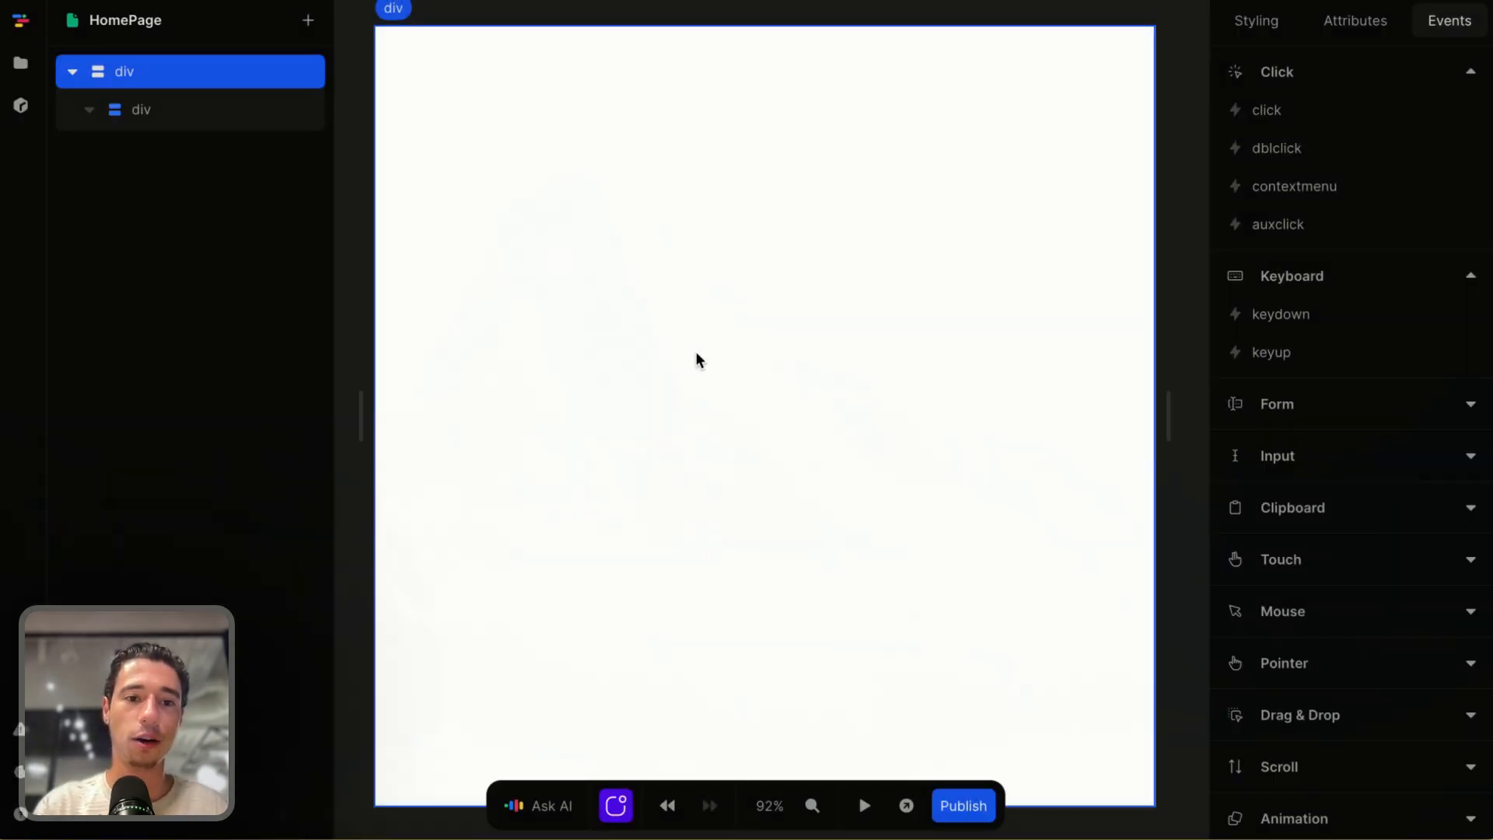
Set the nested div's width and height to 5rem each
click(166, 112)
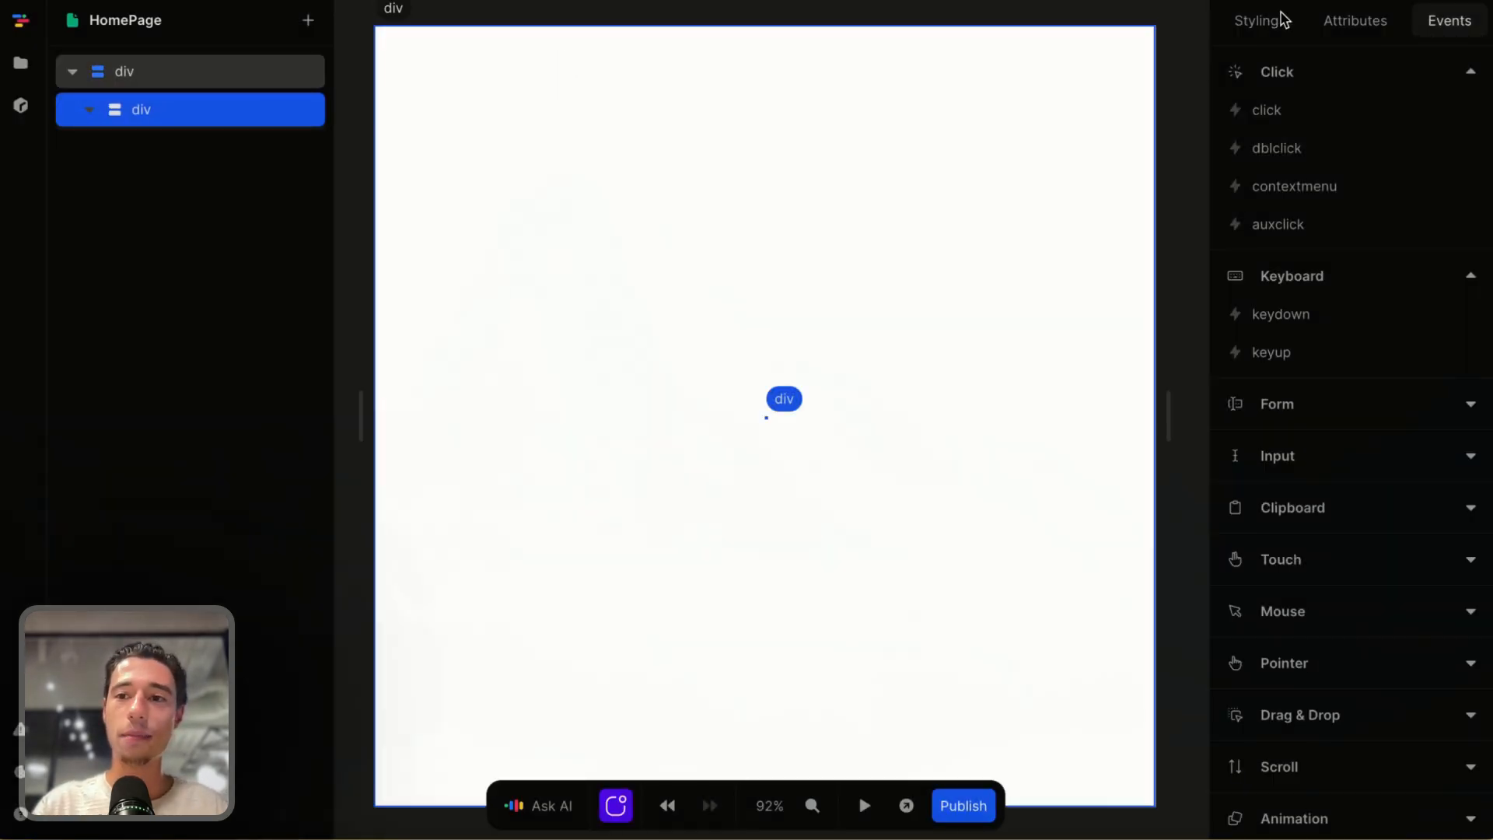
click(1261, 31)
click(1296, 255)
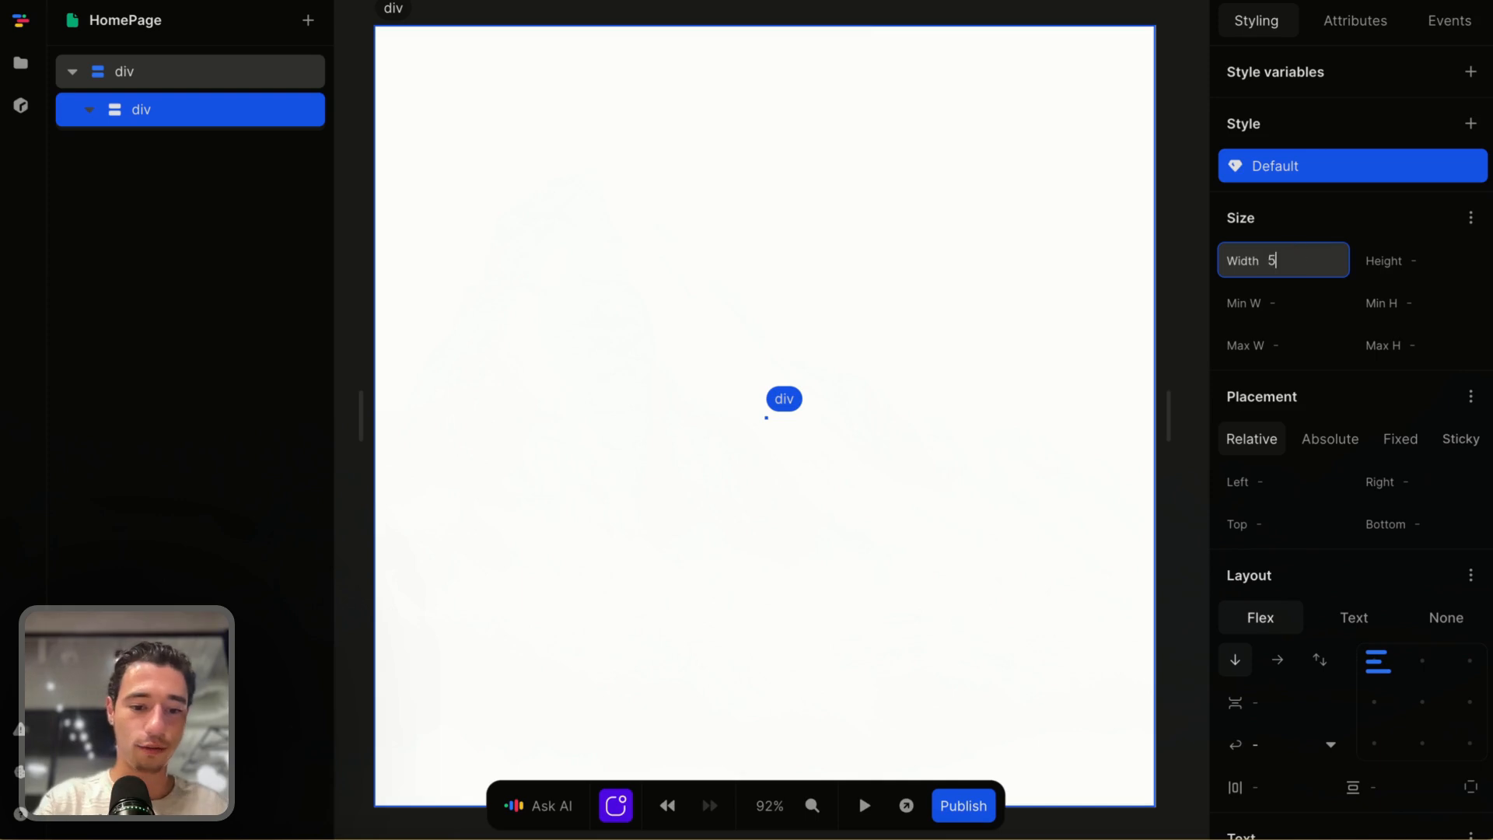
key(Return)
click(1436, 264)
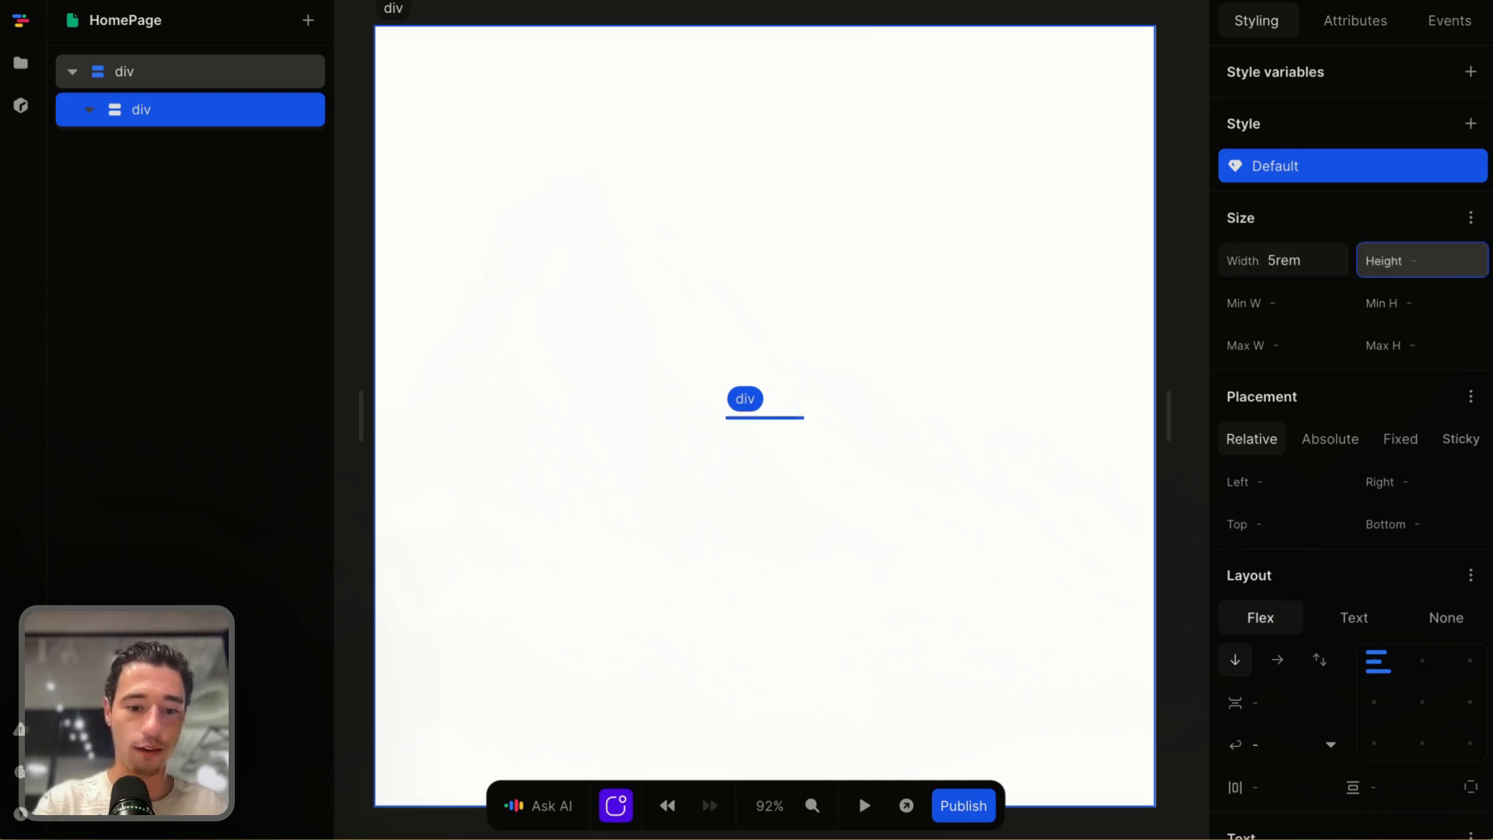
key(Return)
Give the nested div a grey-900 background color
scroll(1477, 436, down, 8)
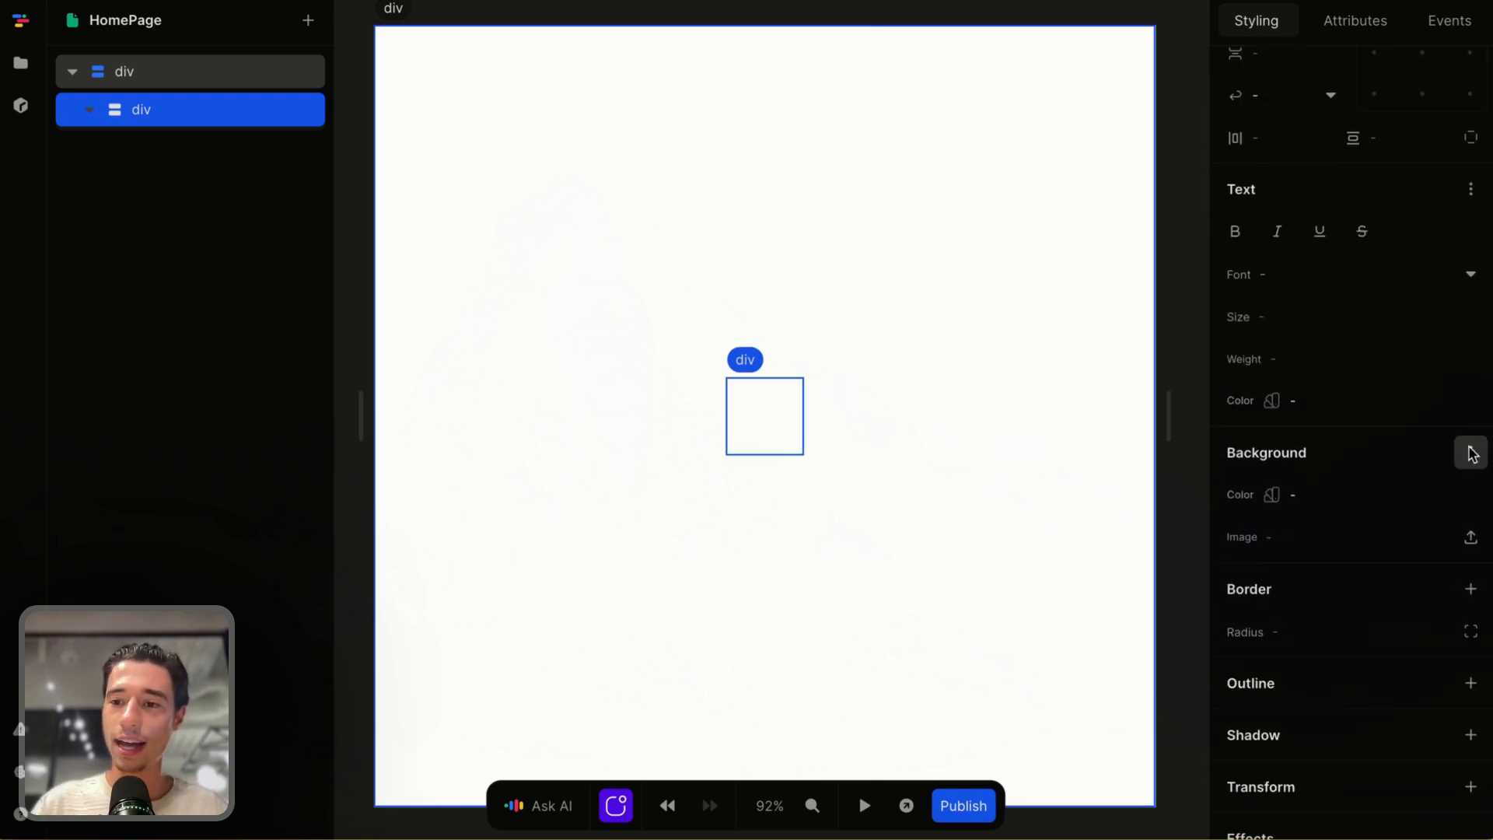
click(1472, 492)
scroll(1349, 427, down, 3)
click(1343, 426)
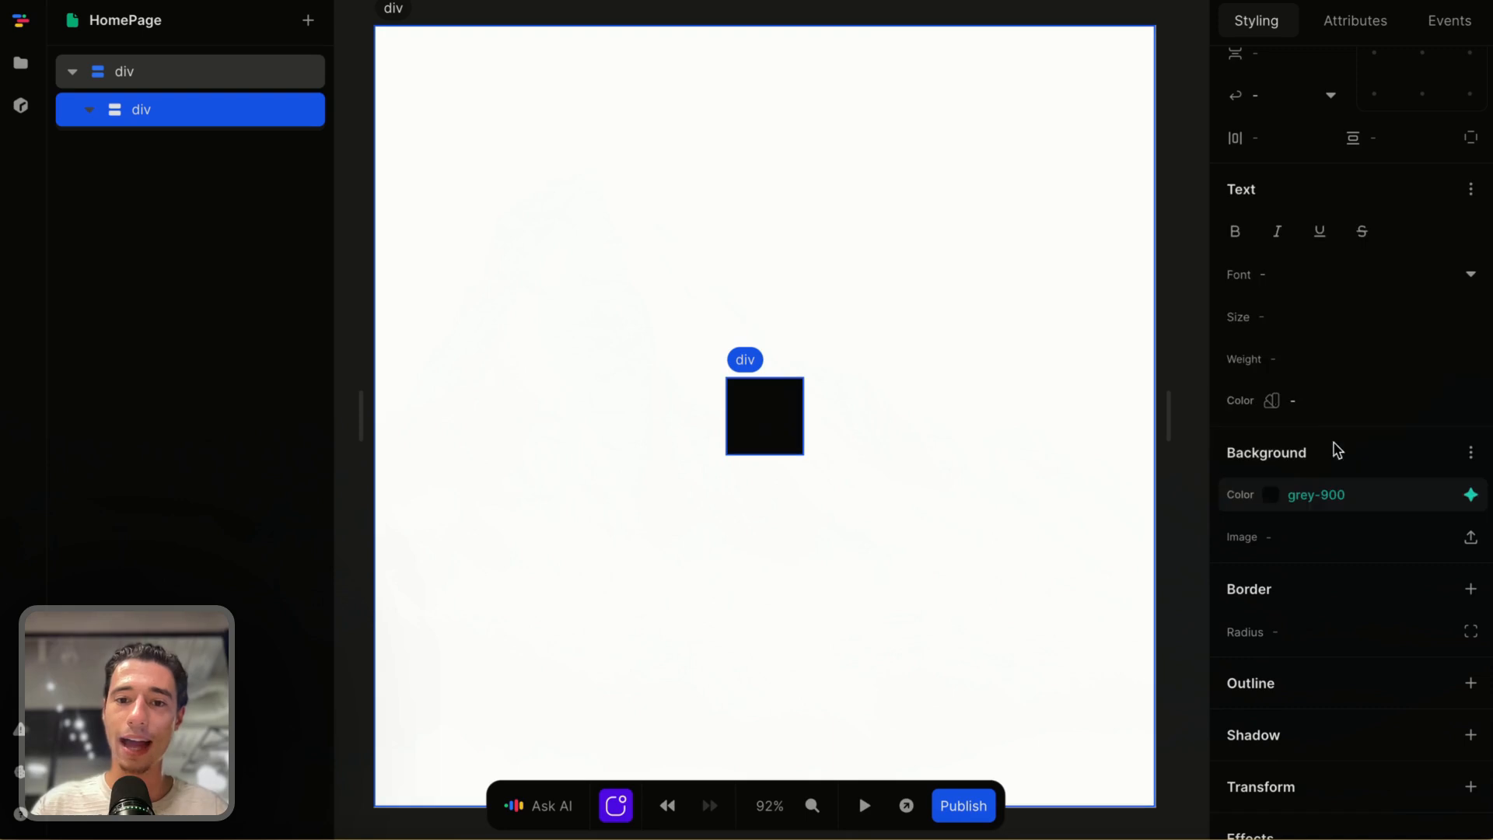
Set the nested div's border radius to 100% to turn the square into a circle
scroll(1359, 589, down, 1)
click(1326, 584)
text(1005)
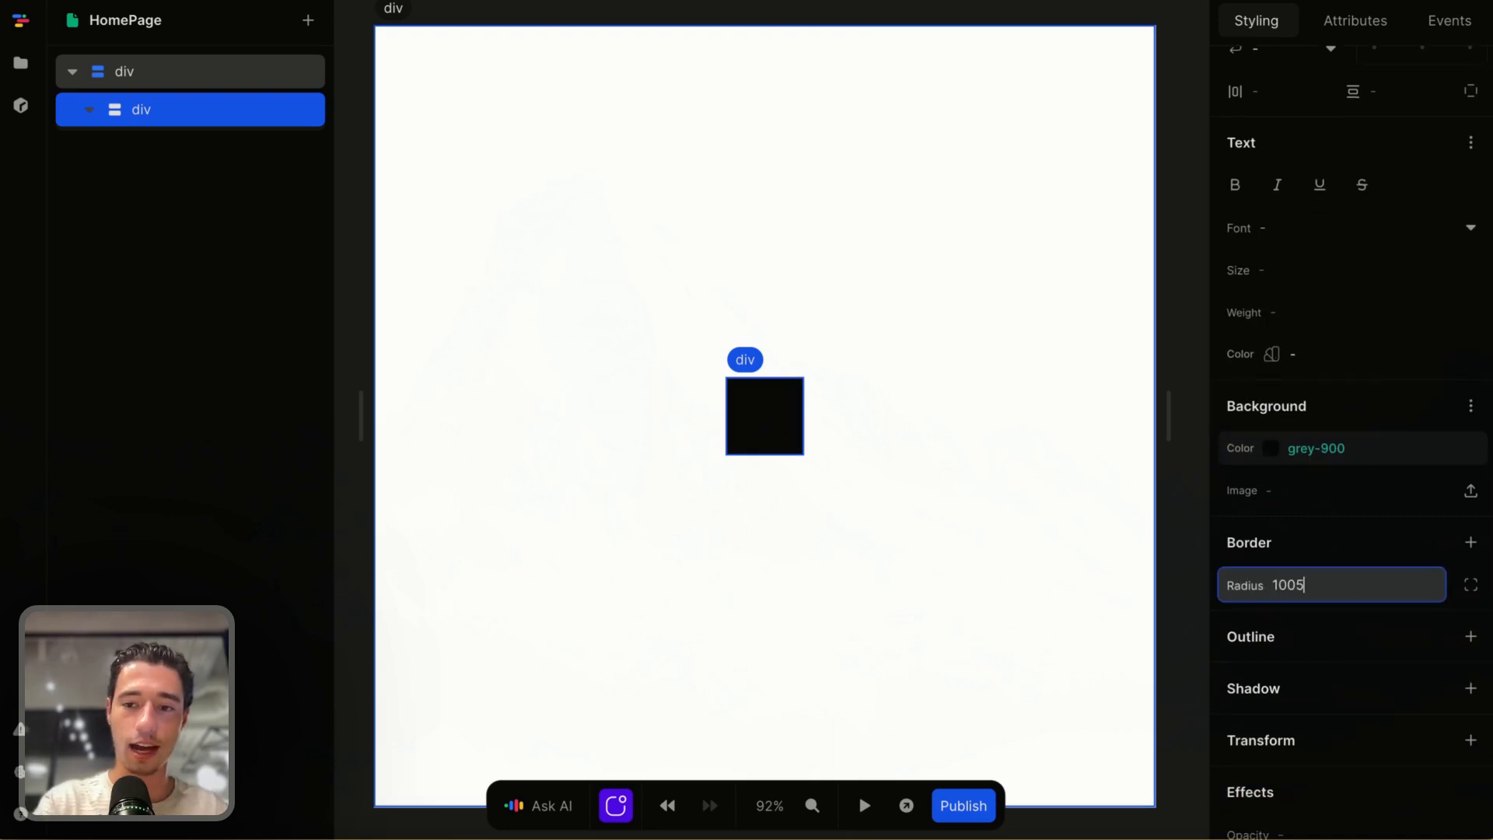
text(px)
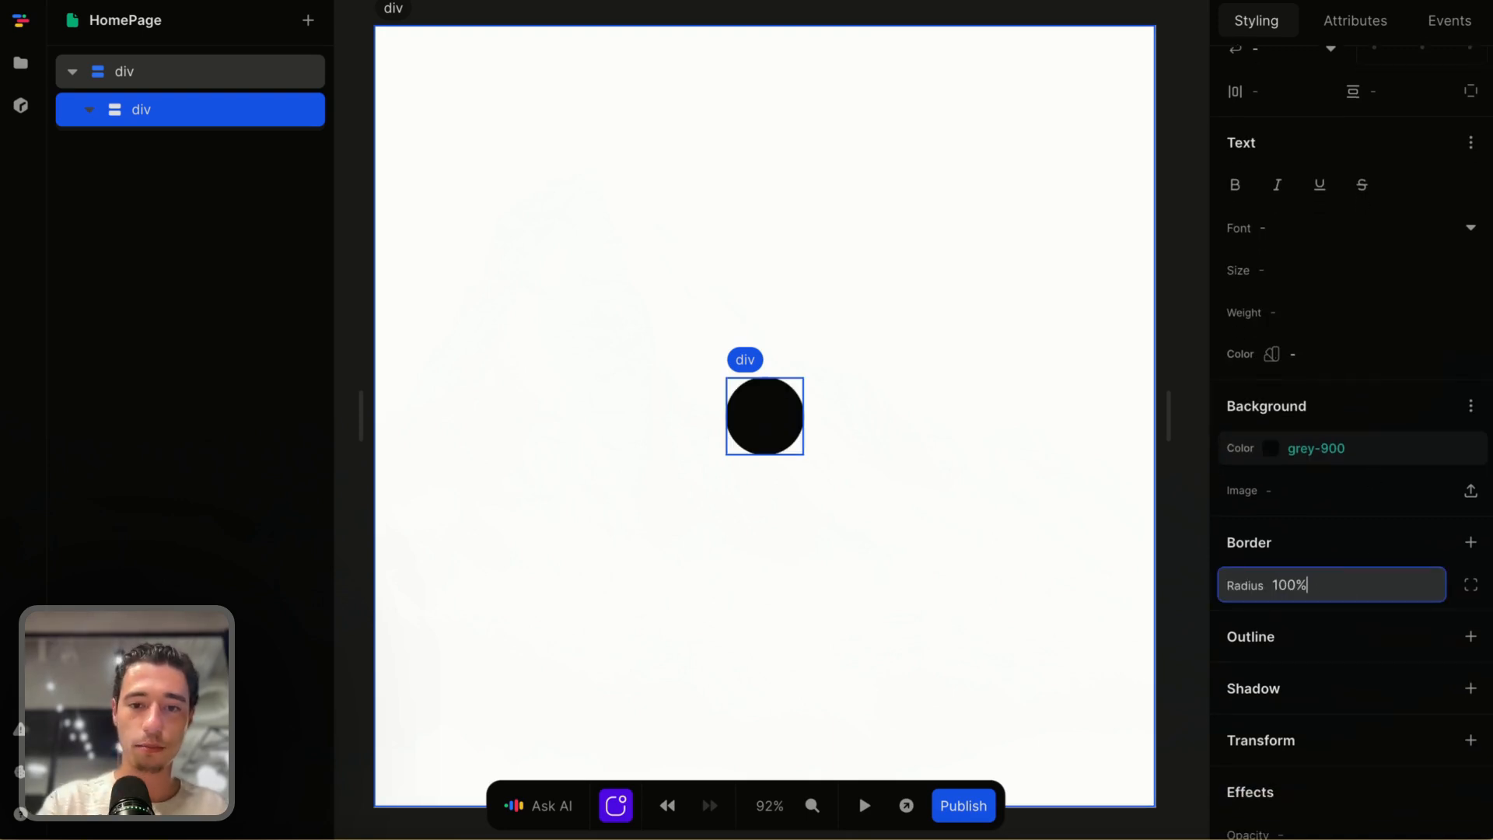
click(766, 464)
click(794, 422)
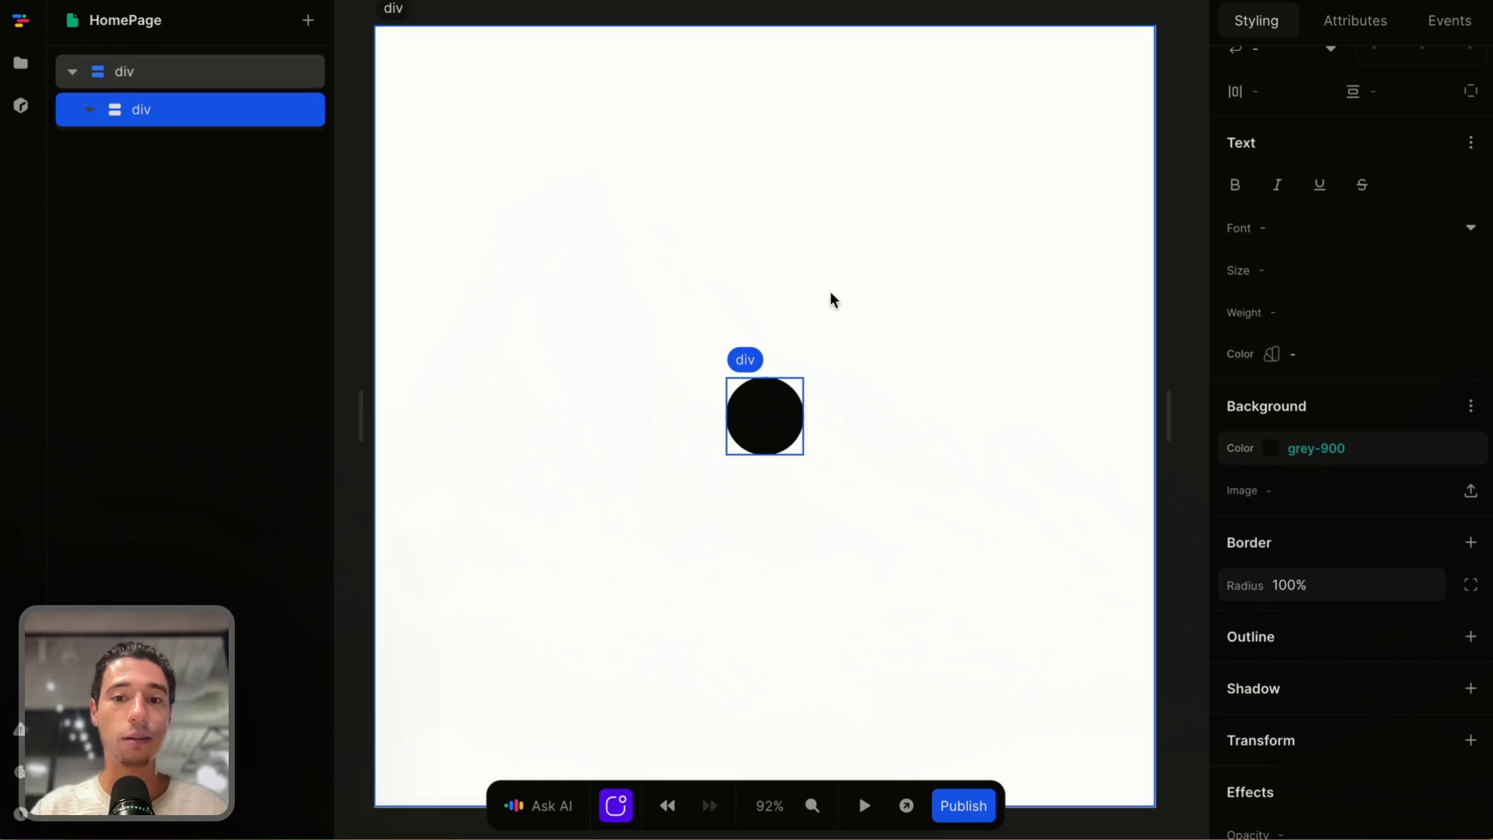
Add a mousemove event to the root div with a Set: value action that uses the event object as its value
scroll(1393, 323, up, 10)
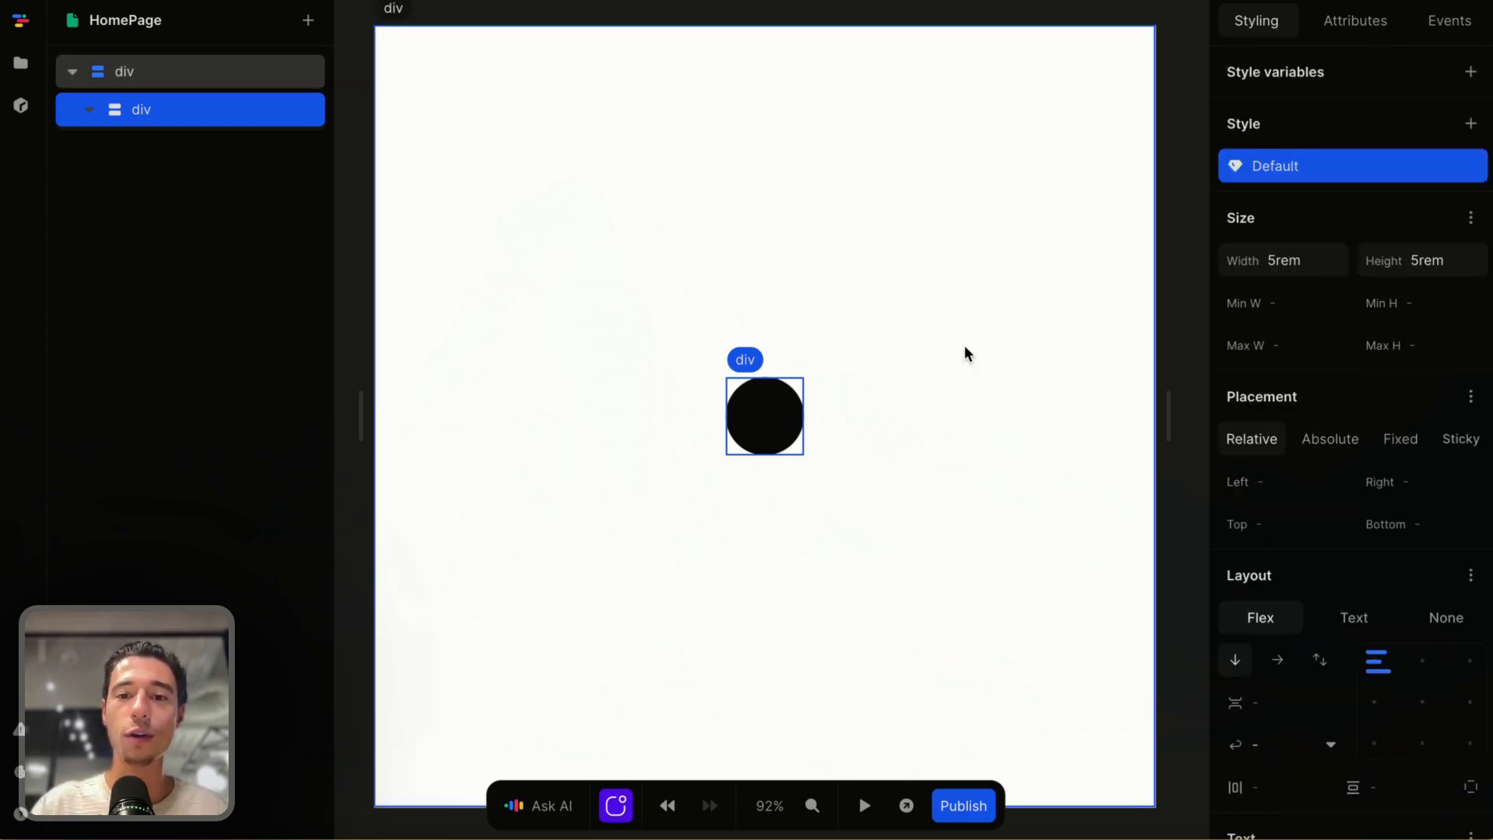
click(893, 340)
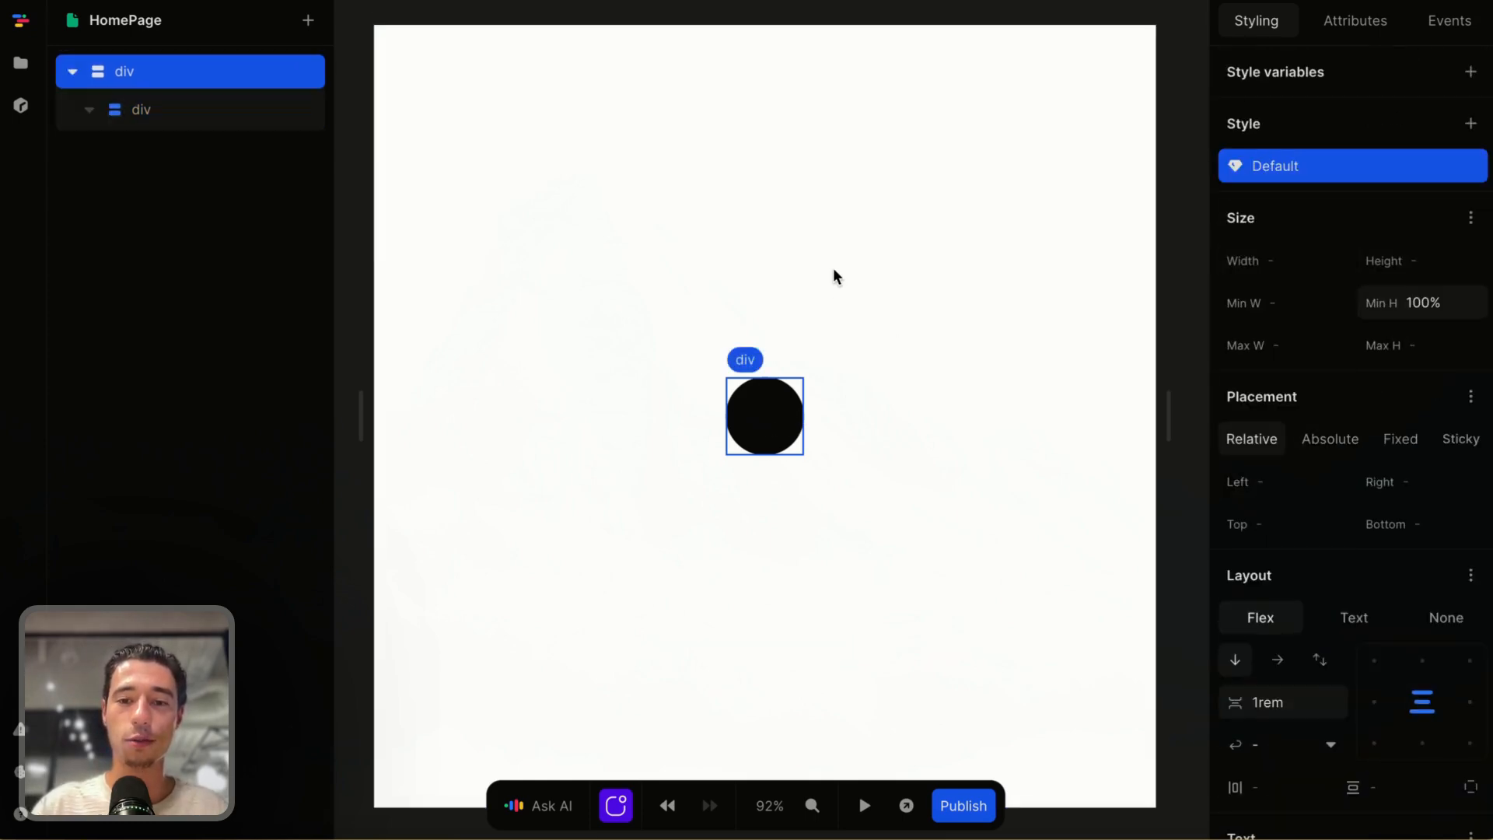
click(1451, 21)
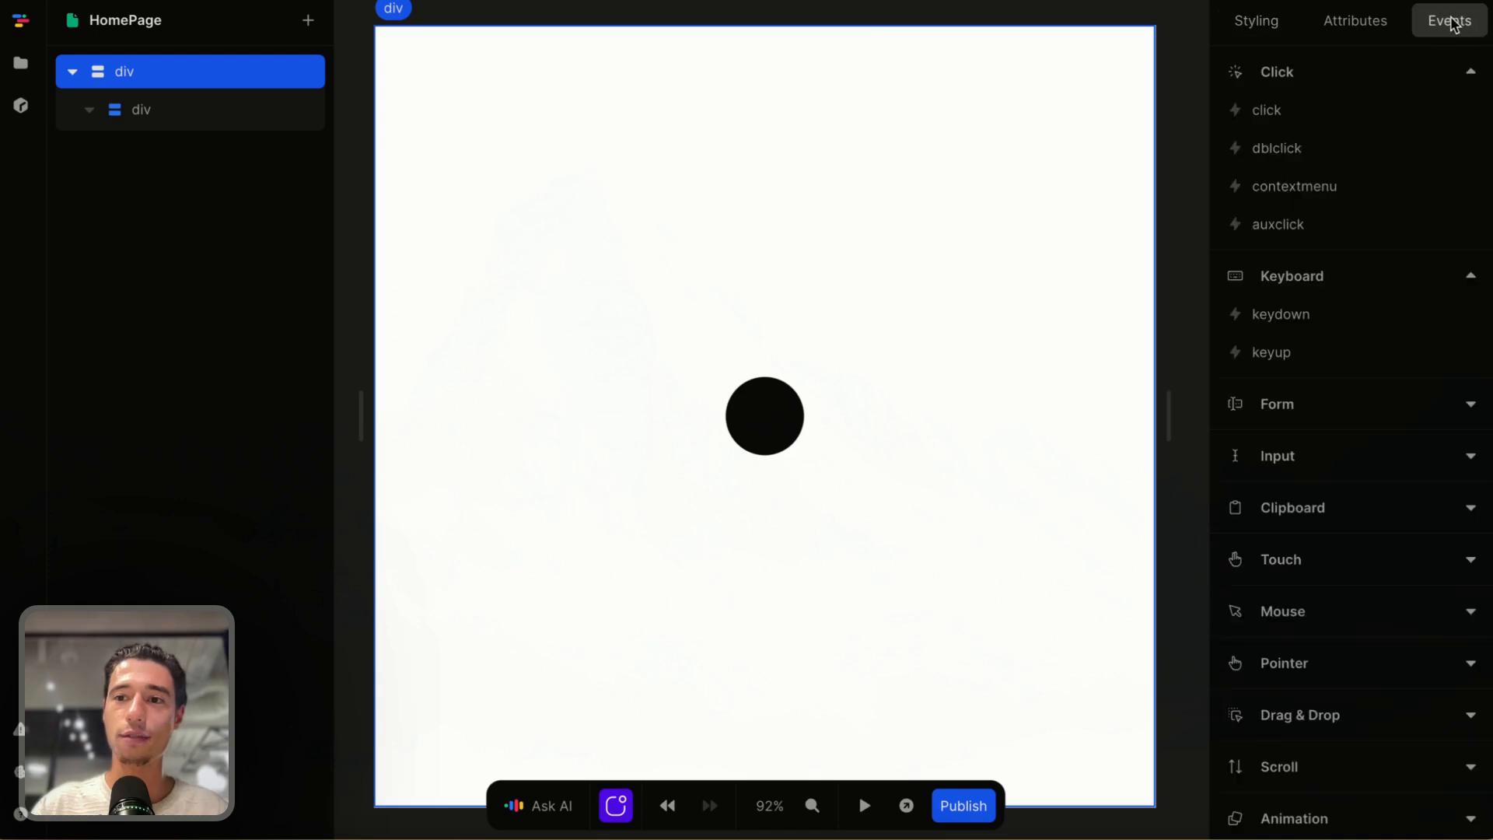
scroll(1322, 529, down, 1)
click(1322, 558)
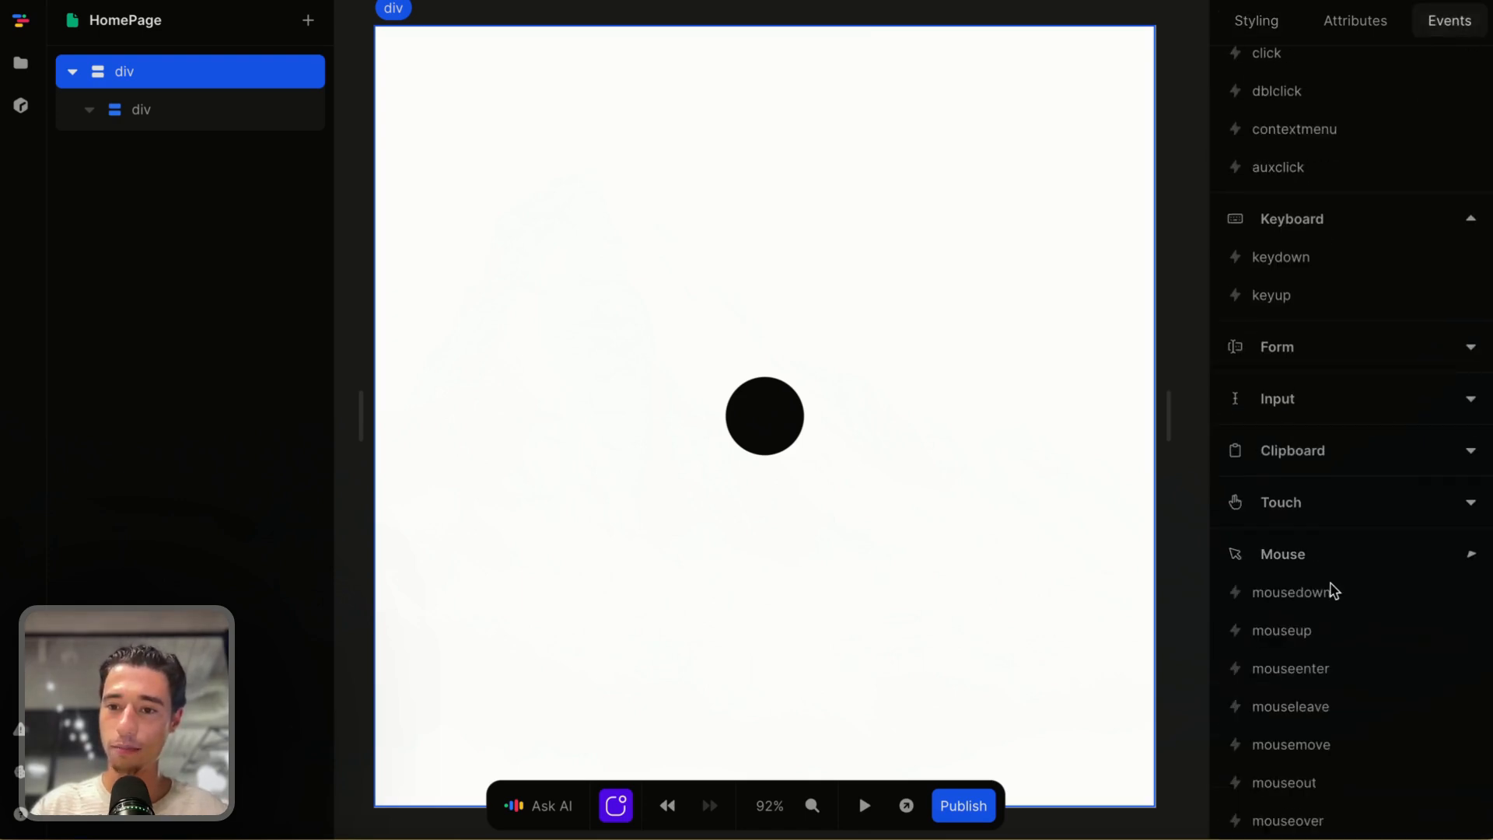
scroll(1335, 614, down, 3)
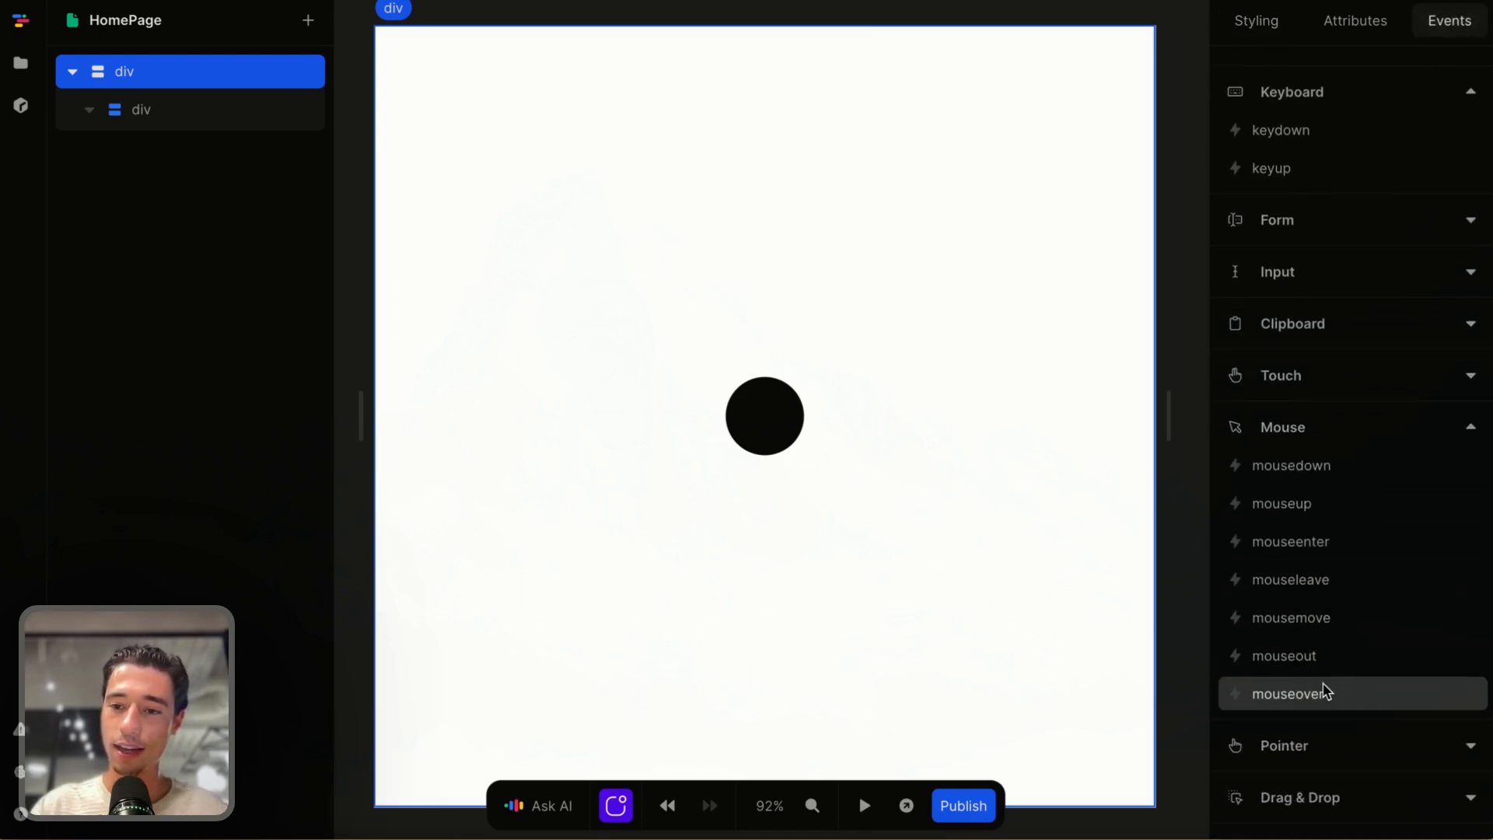
click(1335, 627)
click(1013, 217)
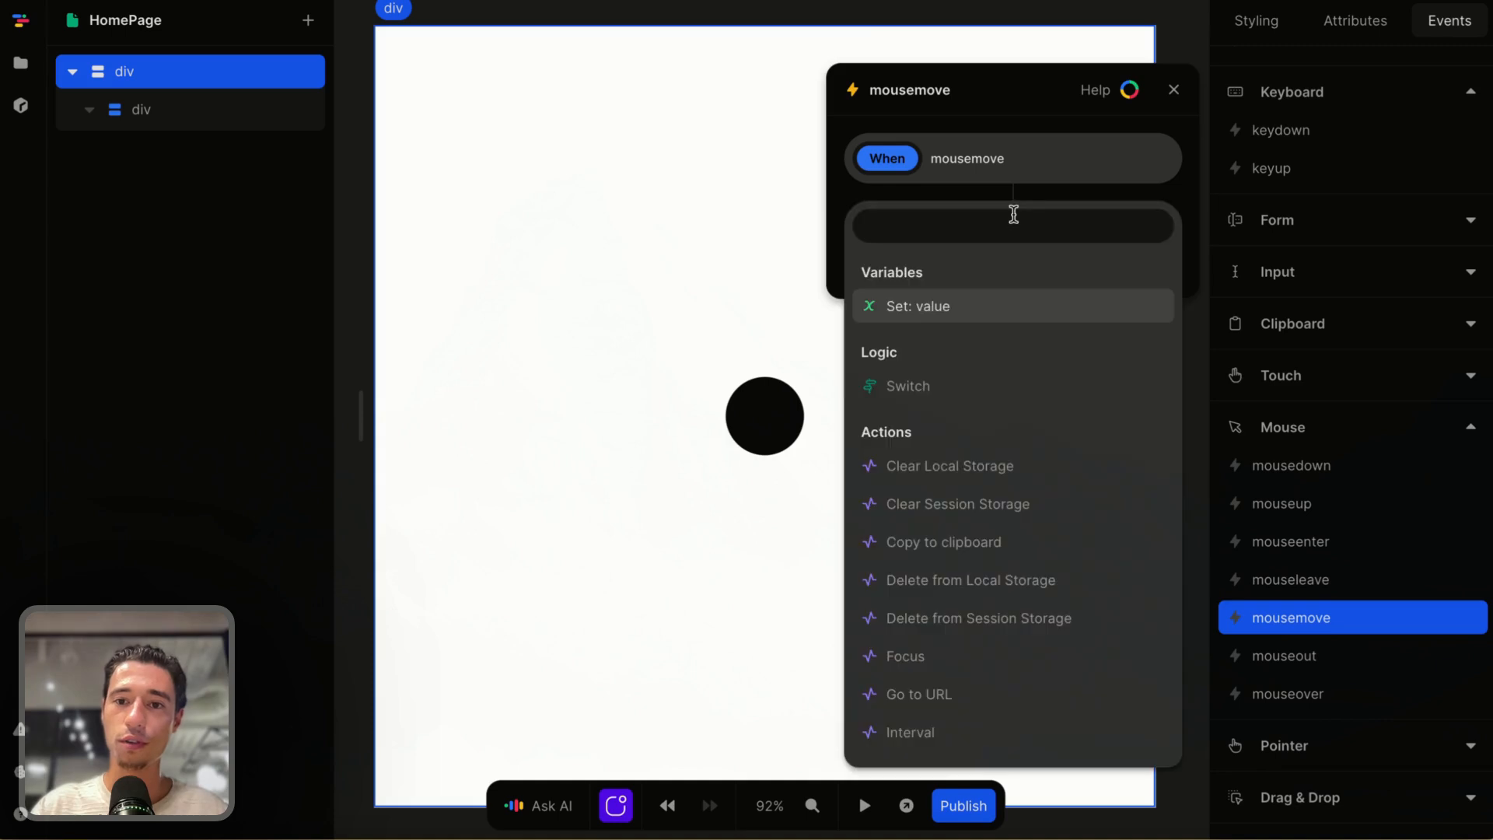
click(935, 311)
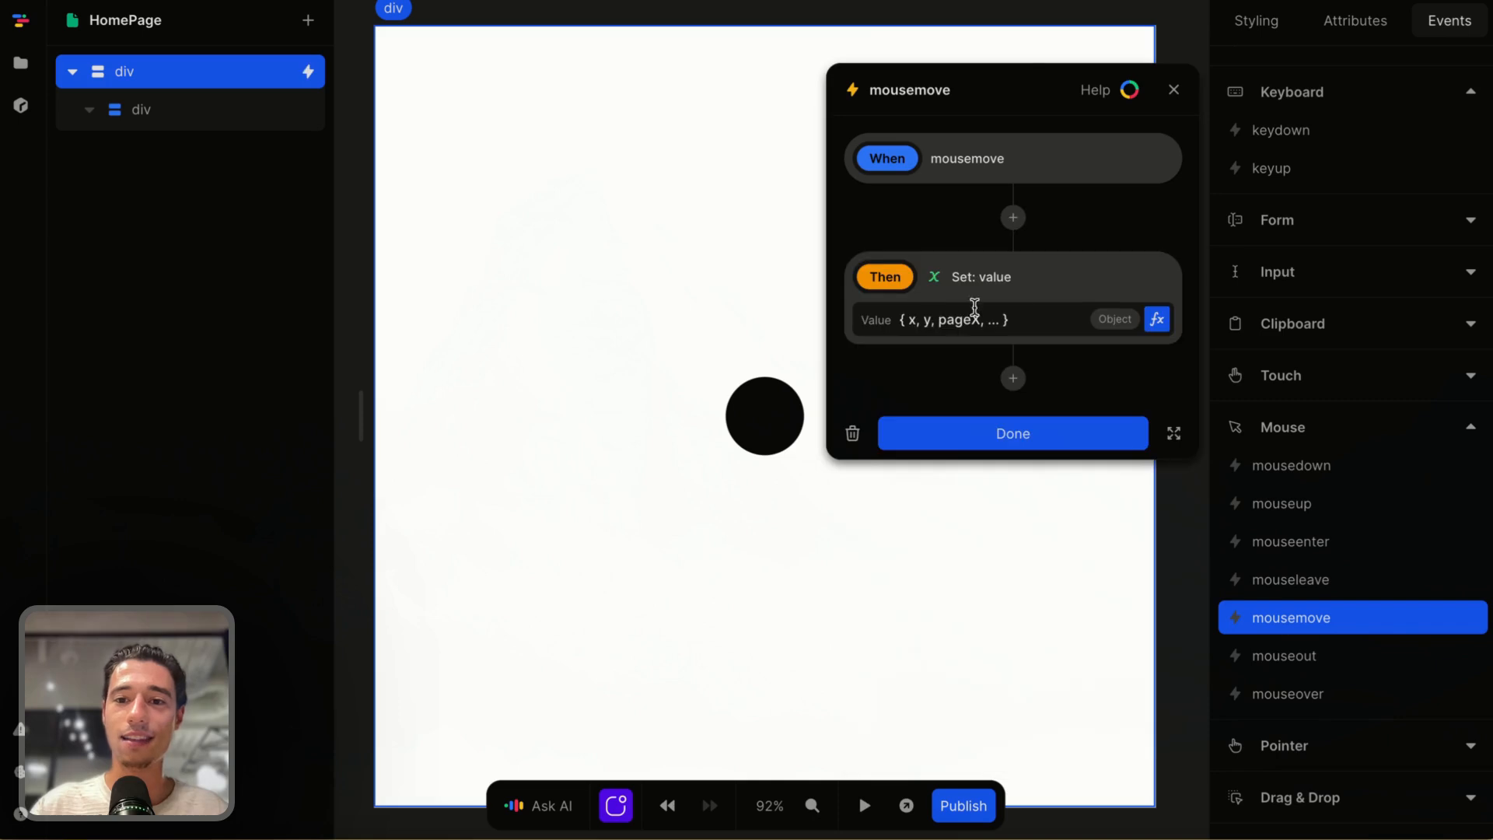
Try the event's x and y properties in the Set: value formula, return to the whole Event object, and close the mousemove settings
click(1012, 217)
click(1006, 163)
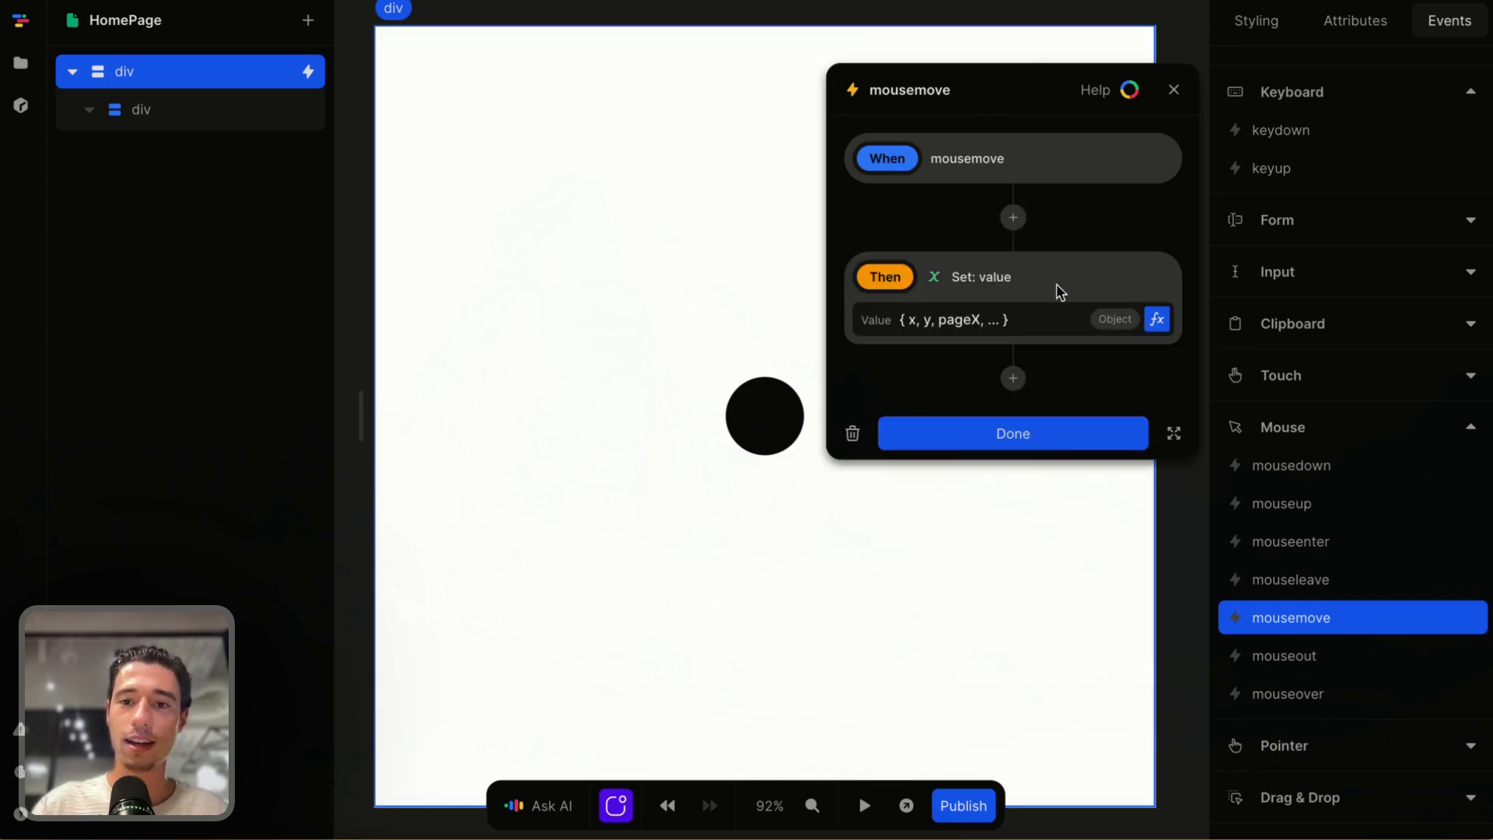
click(1157, 319)
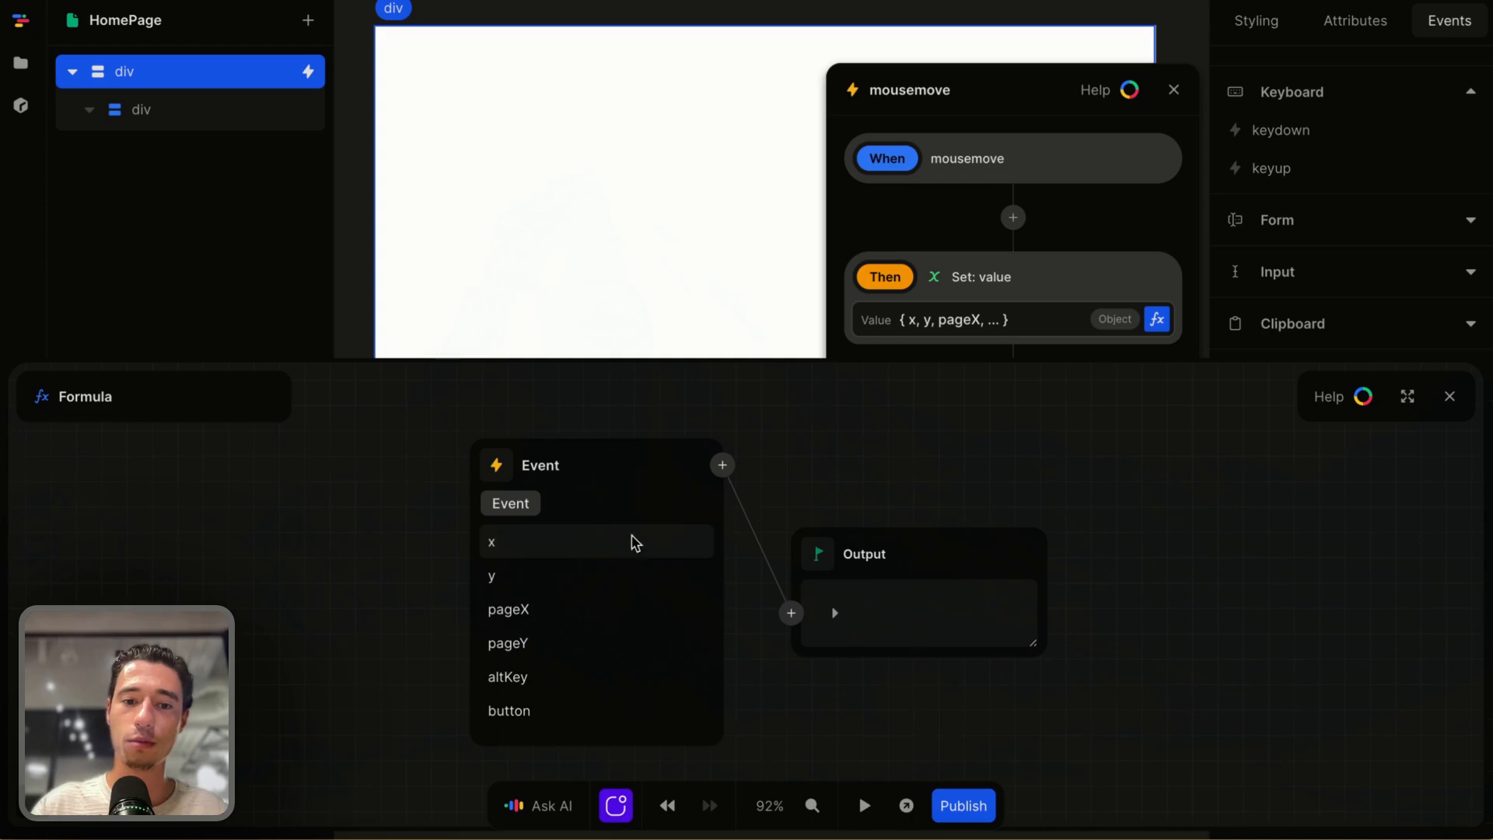
click(642, 486)
click(579, 554)
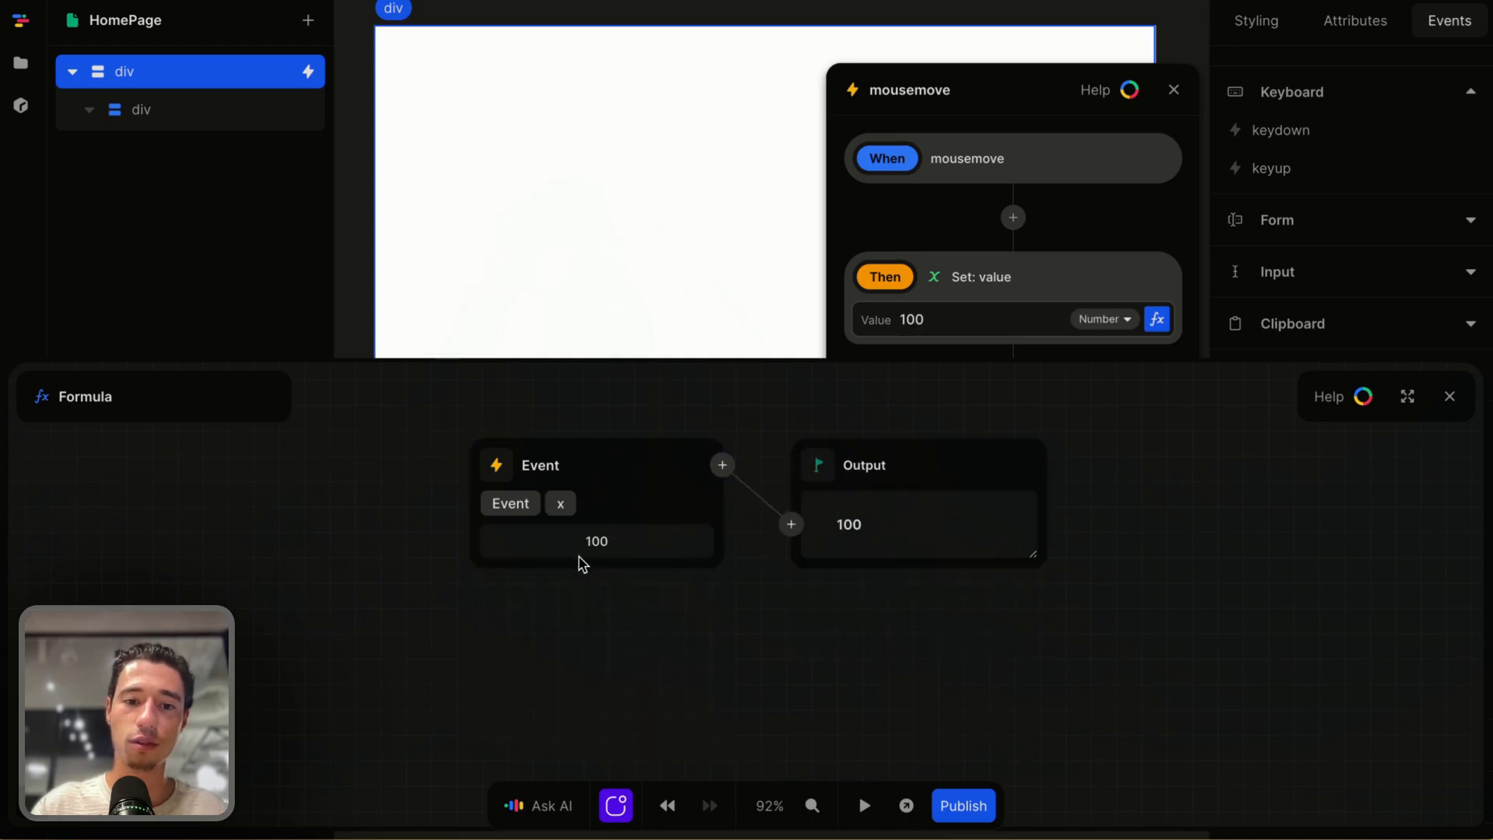
click(510, 517)
click(516, 542)
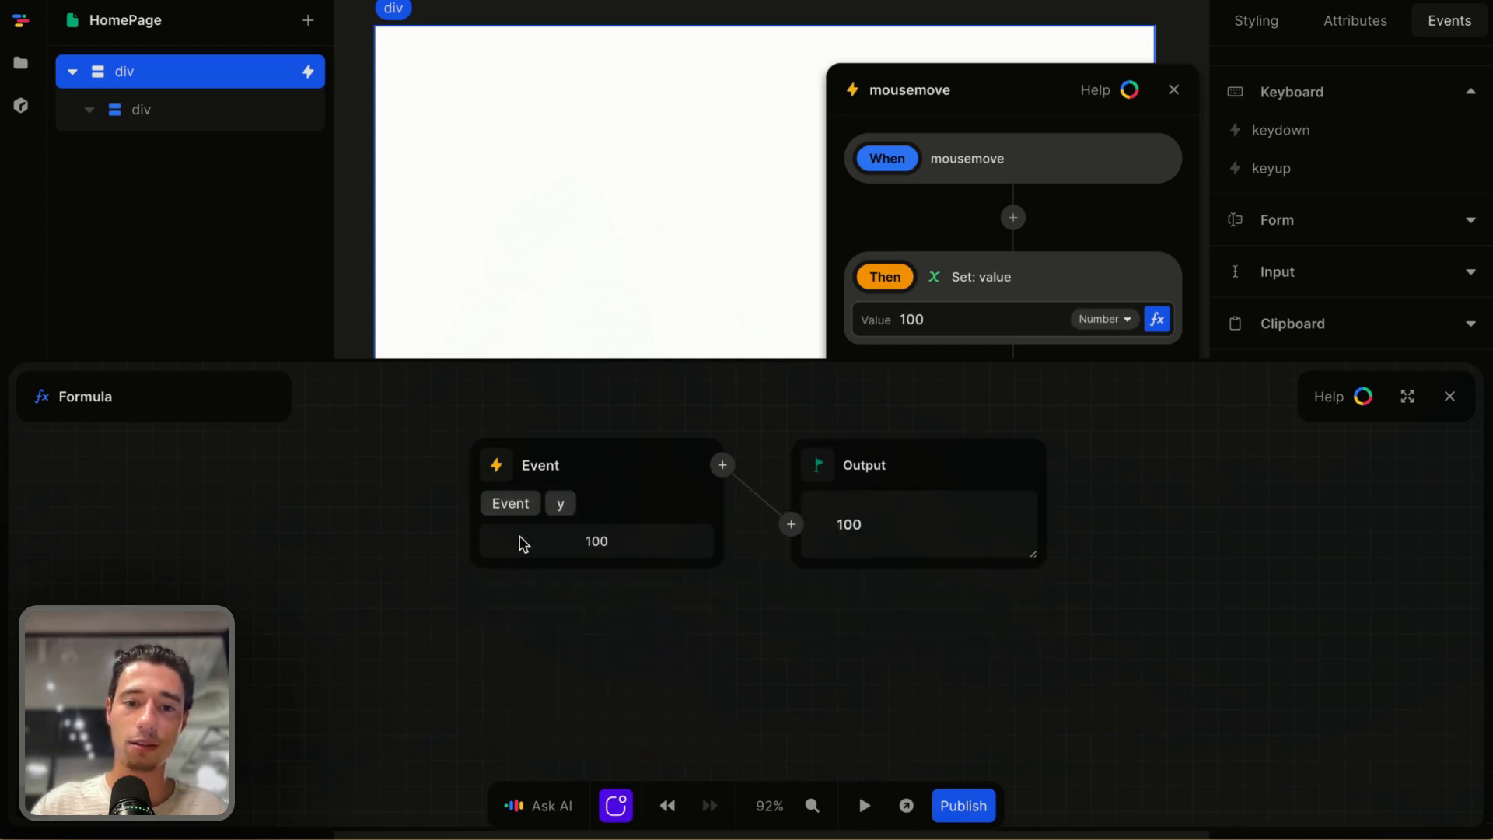
click(498, 517)
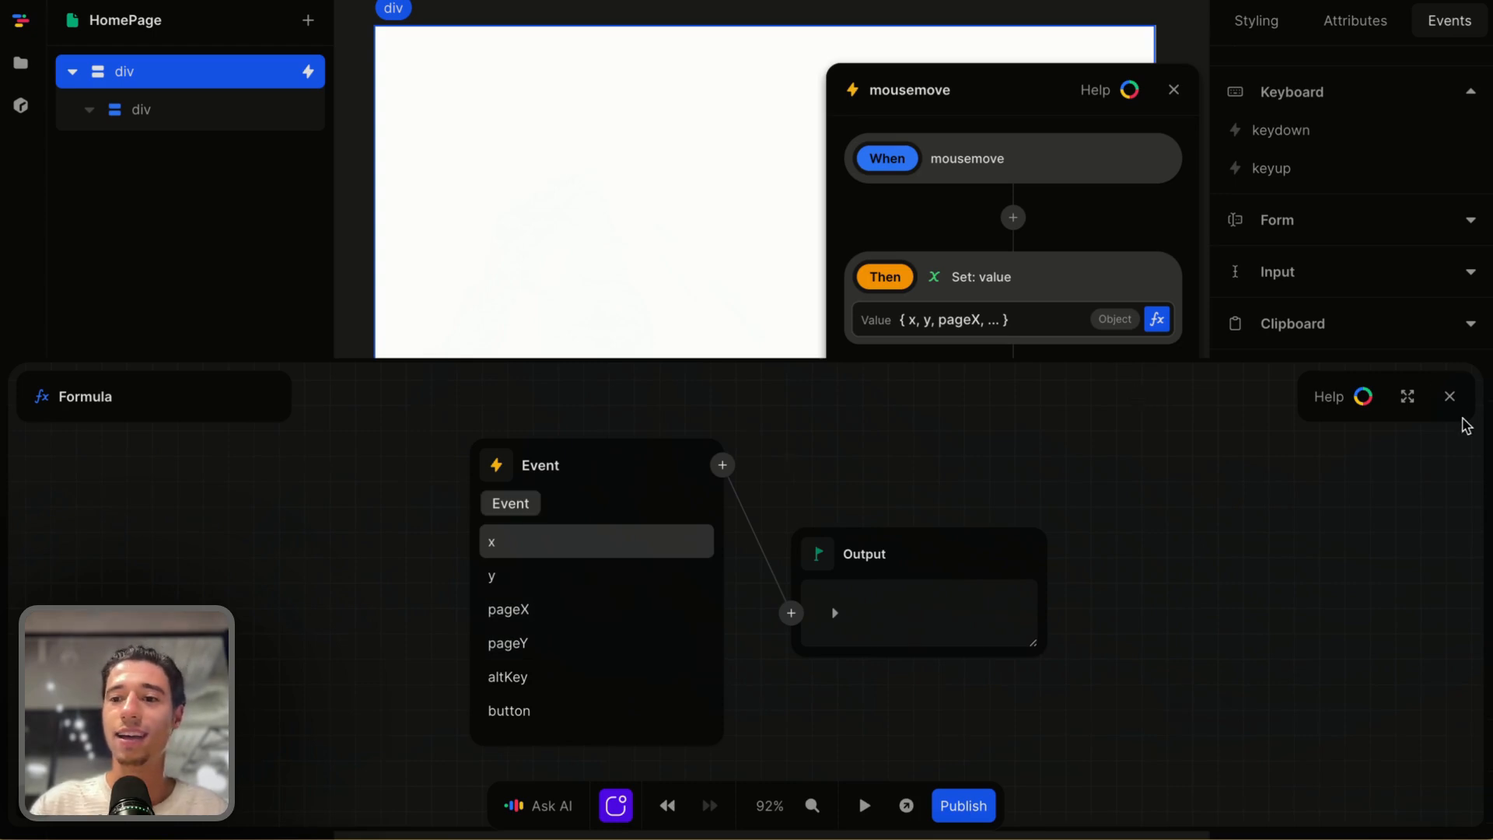
click(1449, 396)
click(1088, 429)
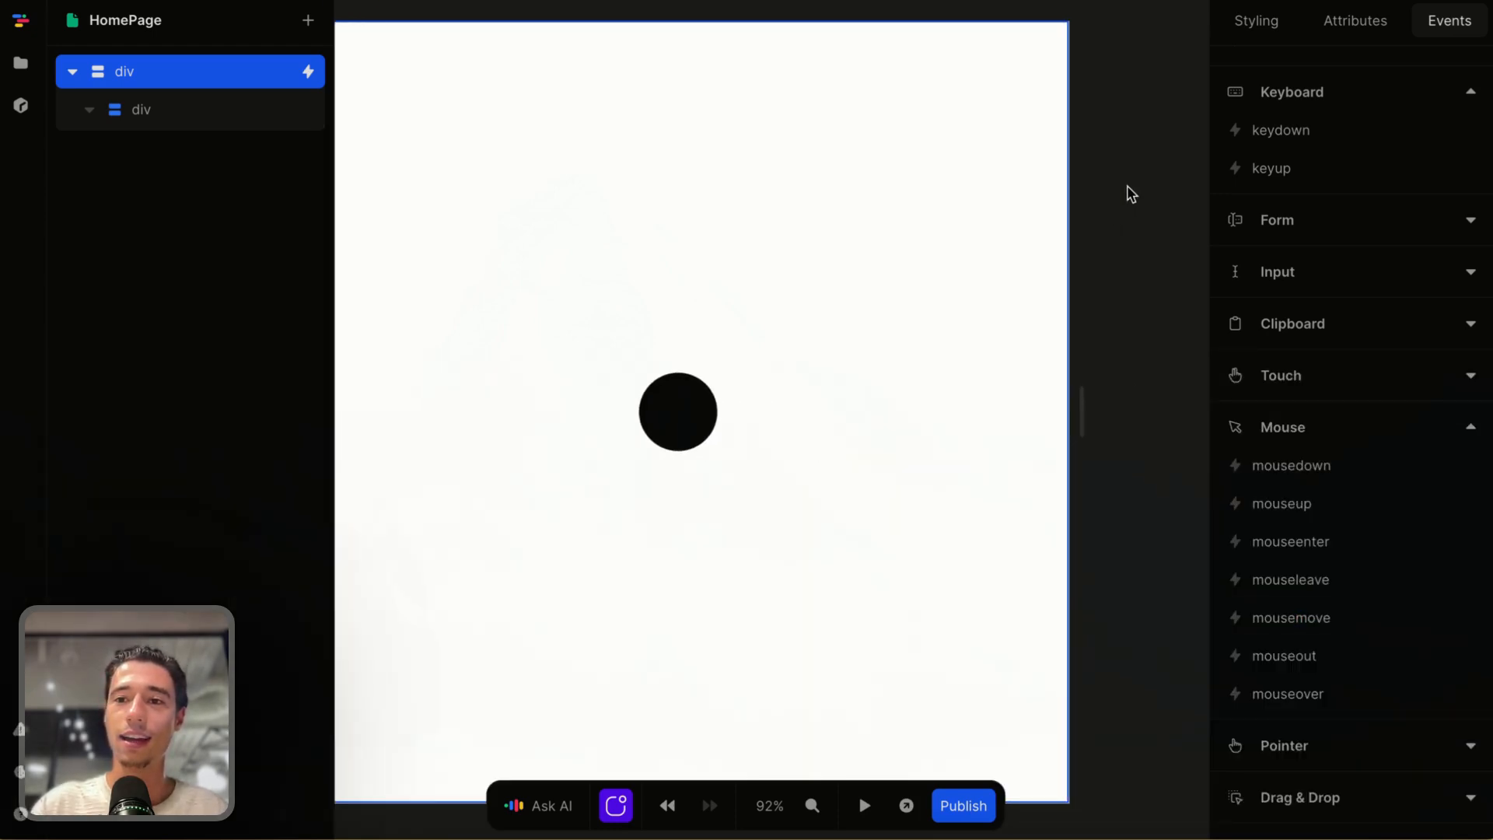
Replace the text in the value variable's initial value formula with an Object
click(1143, 110)
click(1267, 157)
click(1165, 262)
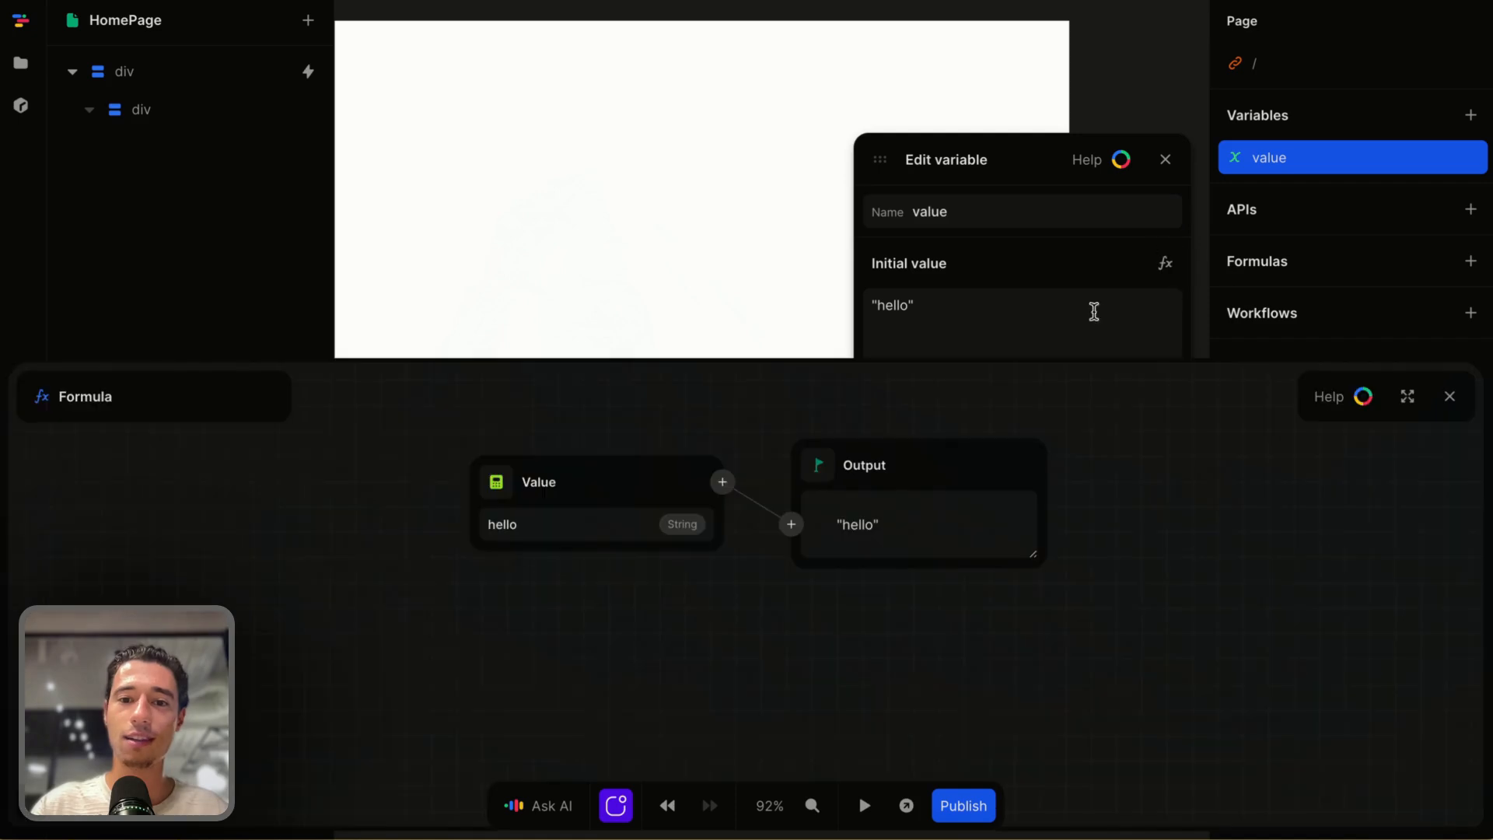
click(511, 474)
click(562, 554)
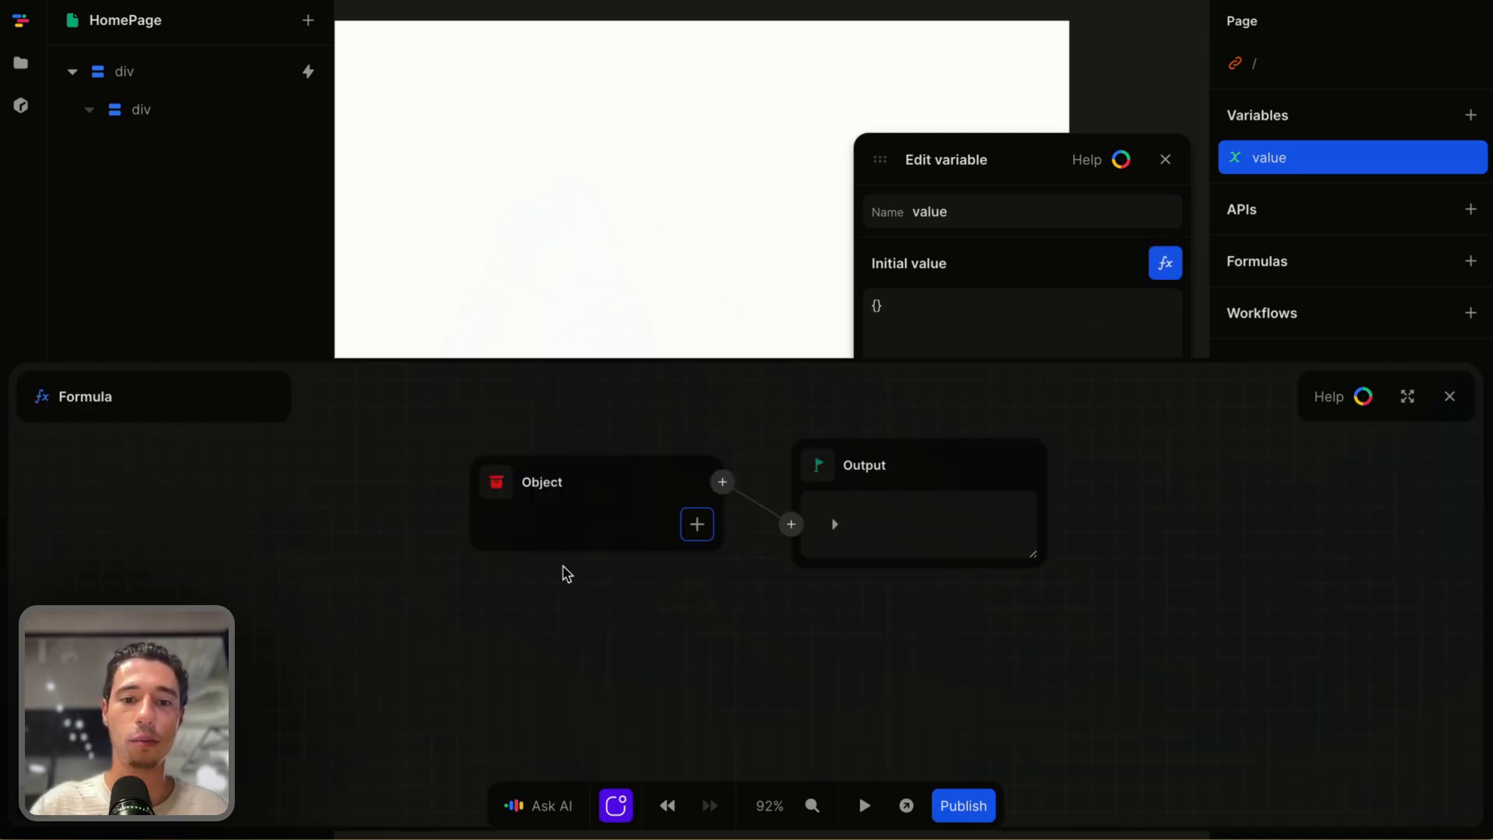
Add the keys x and y with empty string values to the initial value object and close the formula
click(699, 527)
key(BackSpace)
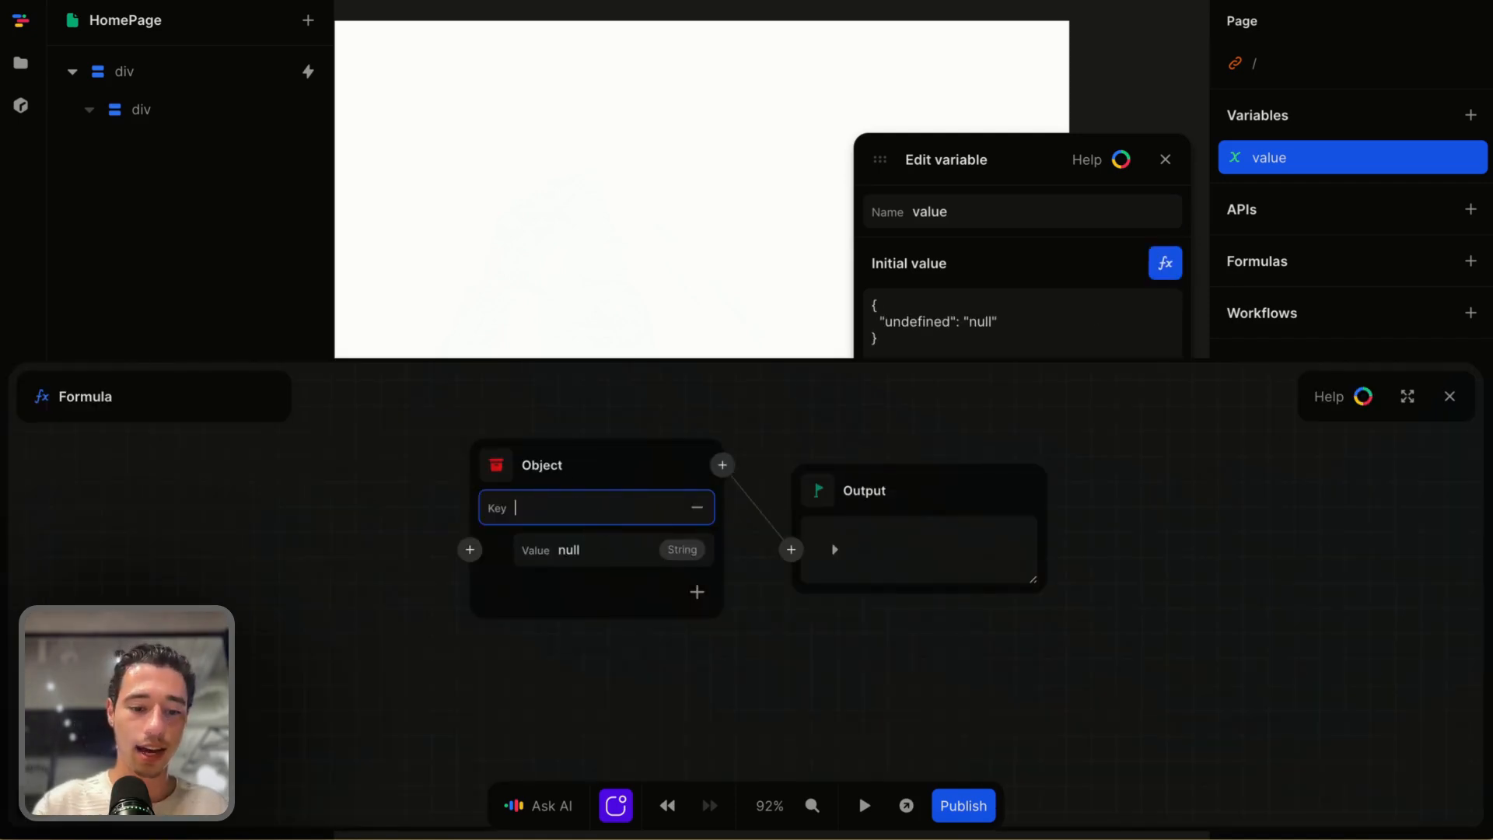
click(596, 554)
key(BackSpace)
key(BackSpace)
key(BackSpace)
key(BackSpace)
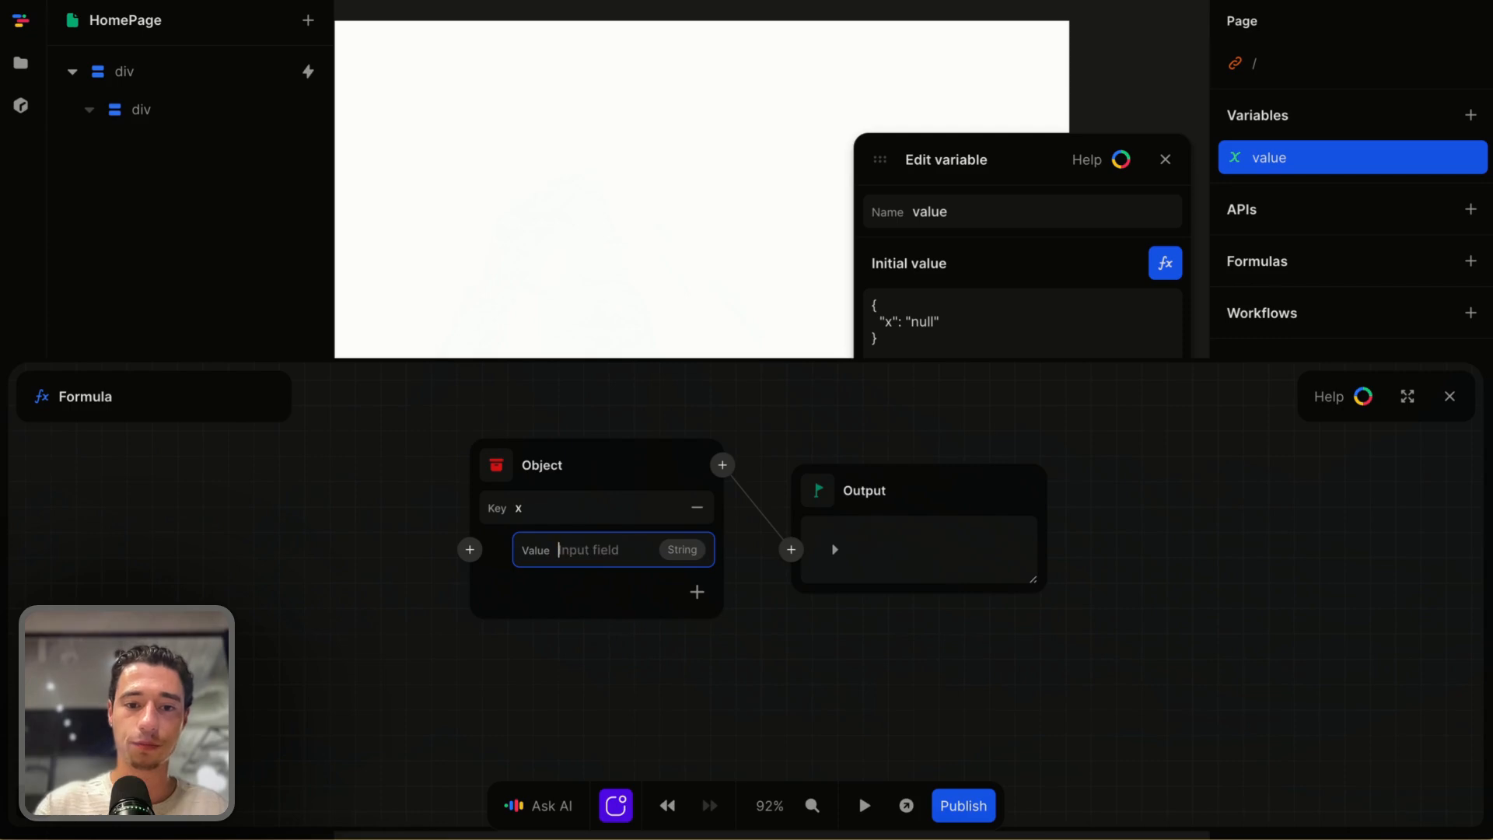
click(688, 595)
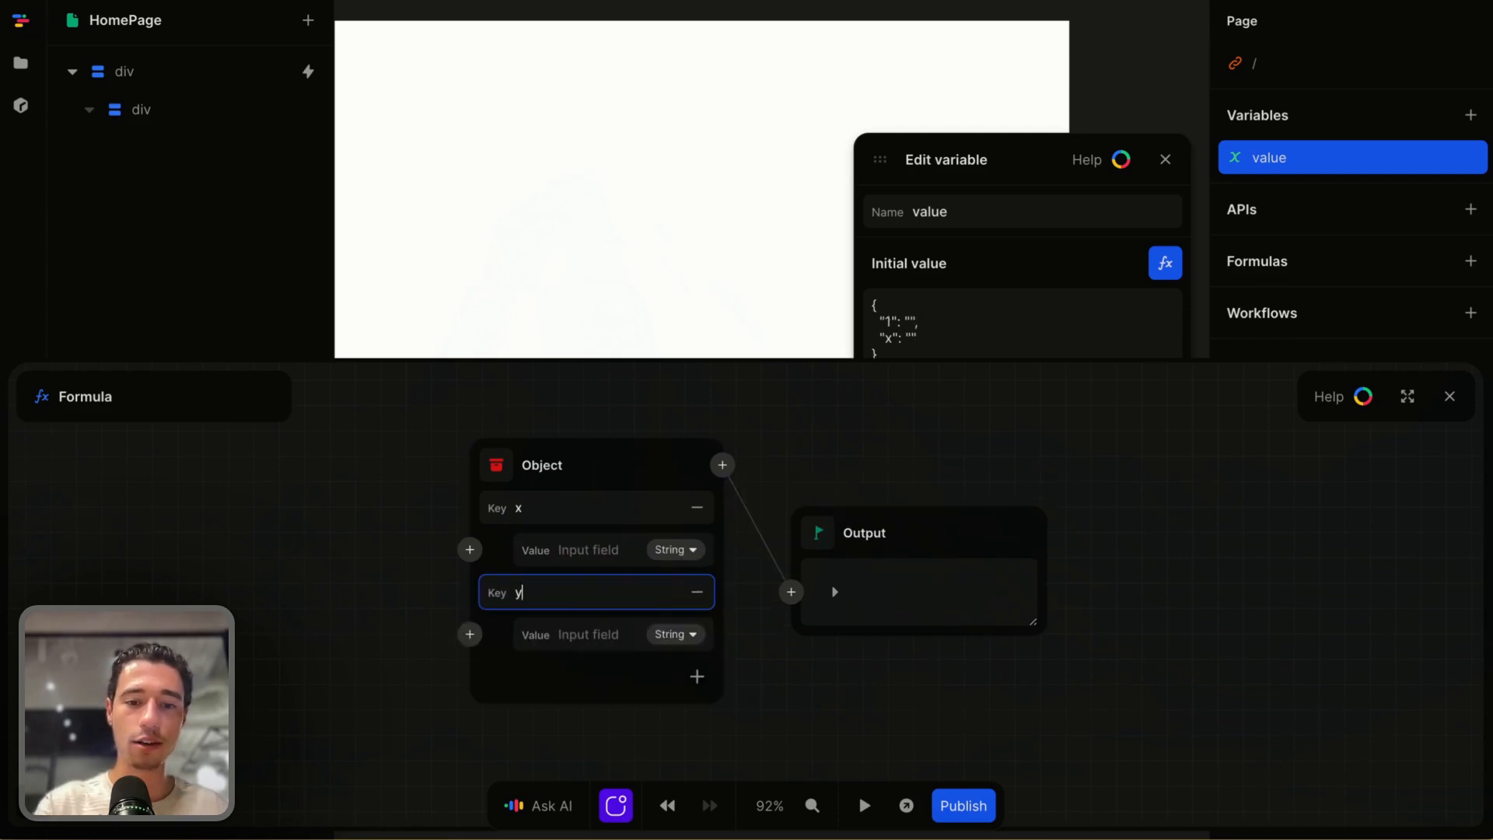
click(607, 641)
click(1089, 700)
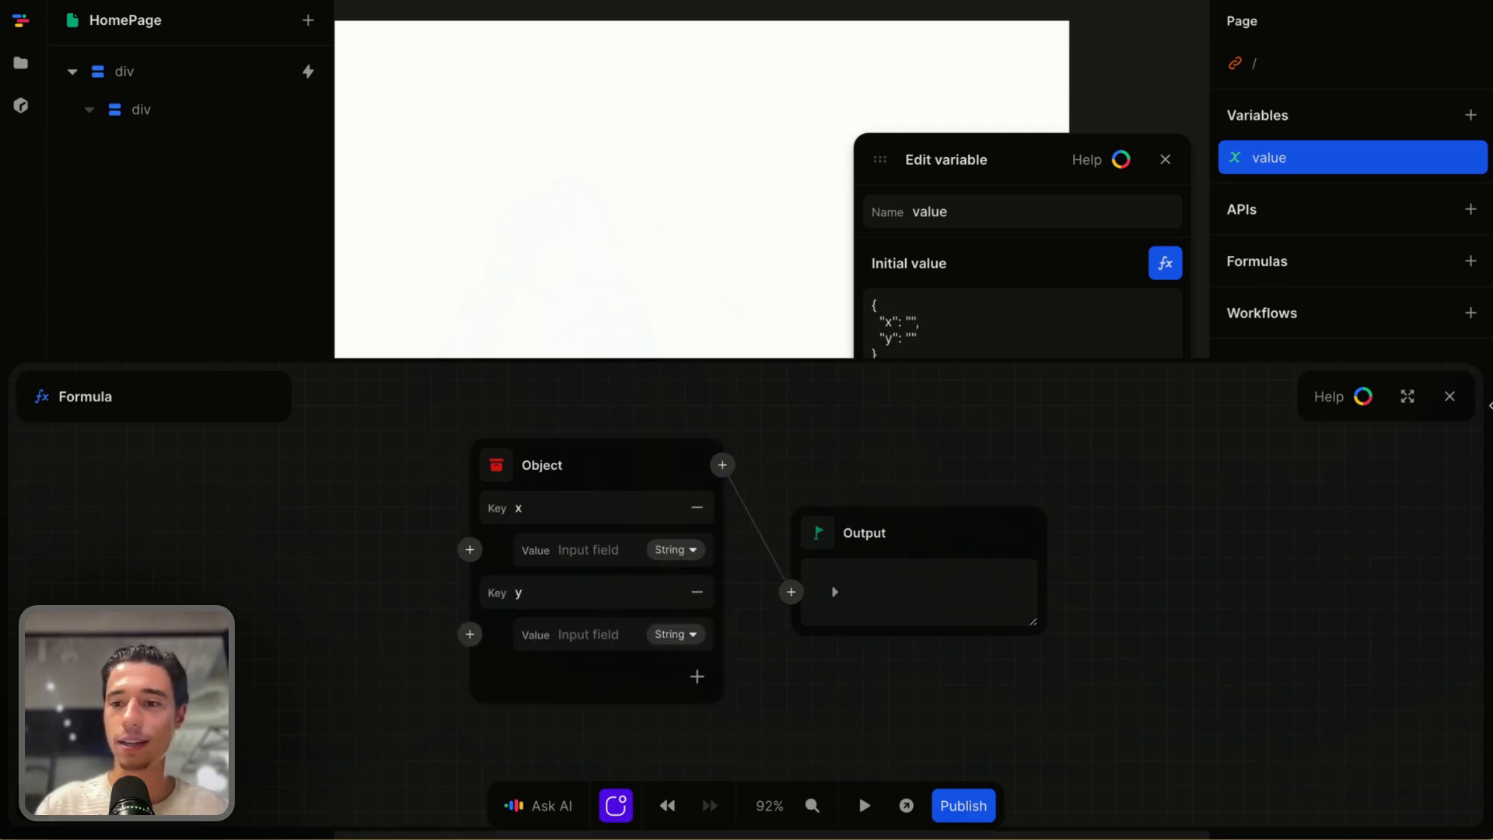
click(1449, 397)
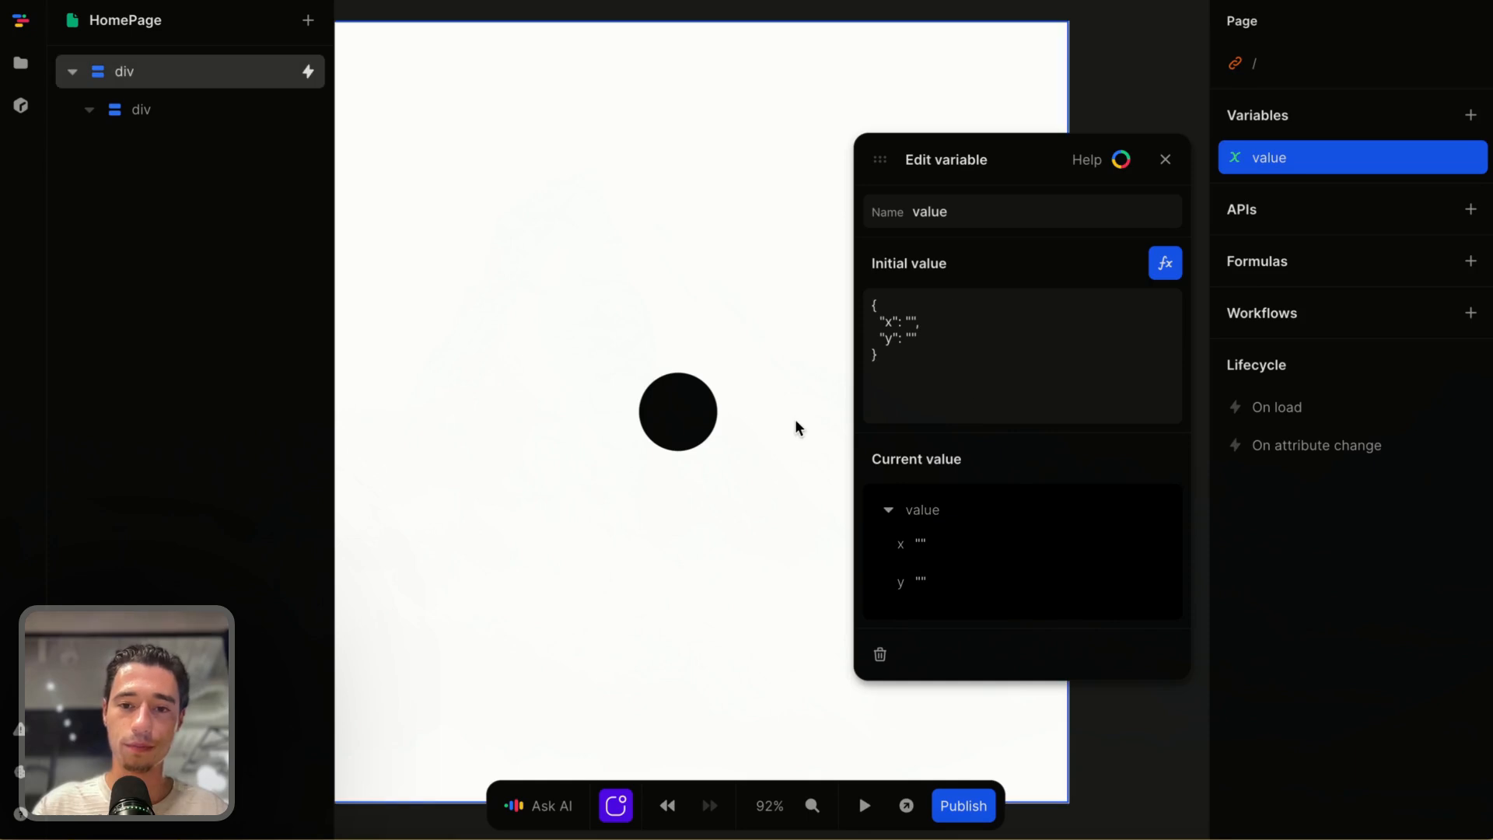
In the root div's mousemove event, replace the Event node in the Set: value formula with the value variable
click(799, 427)
click(690, 424)
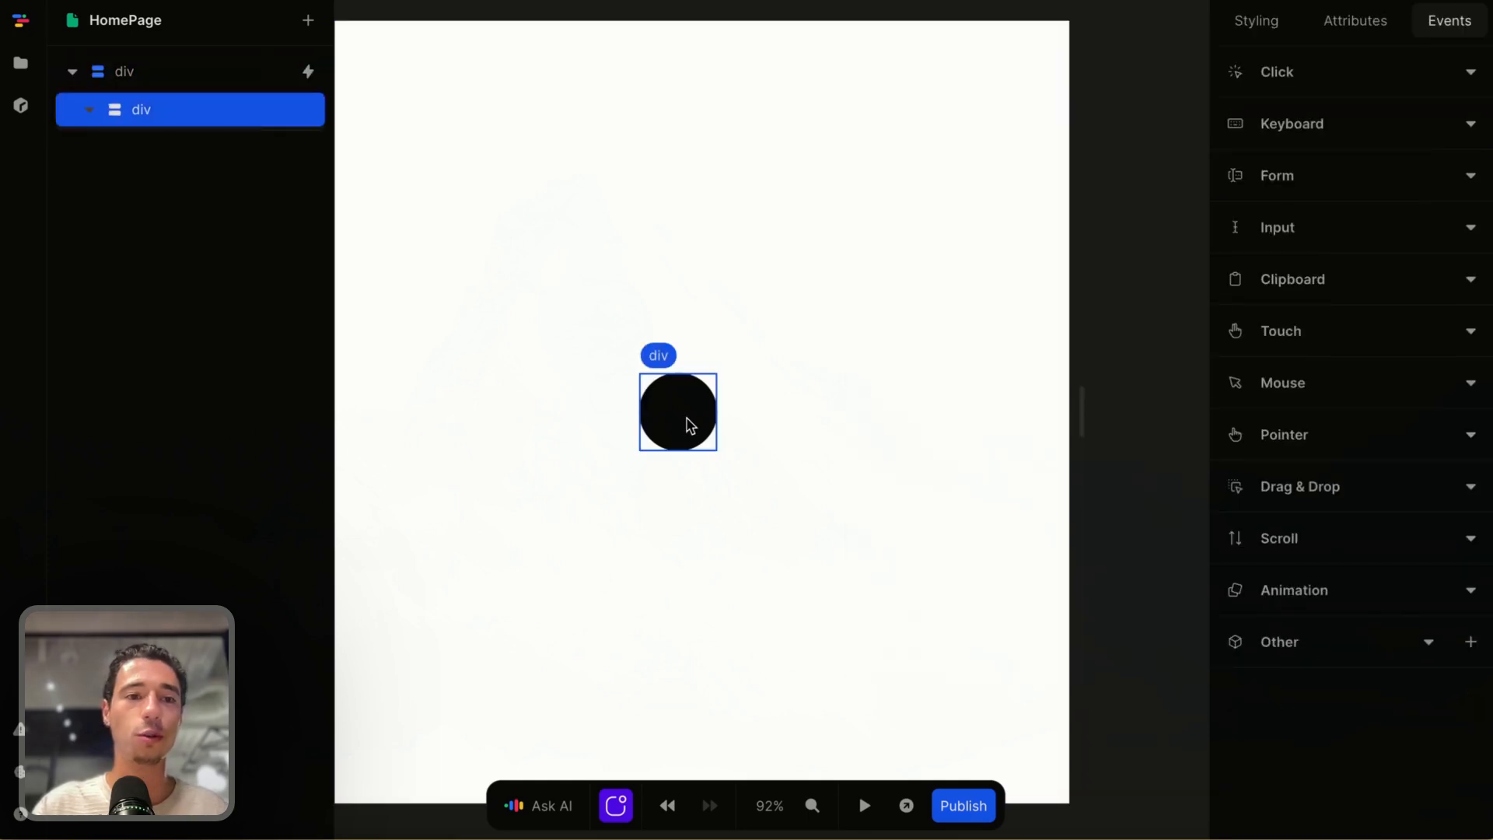
click(806, 267)
click(1356, 116)
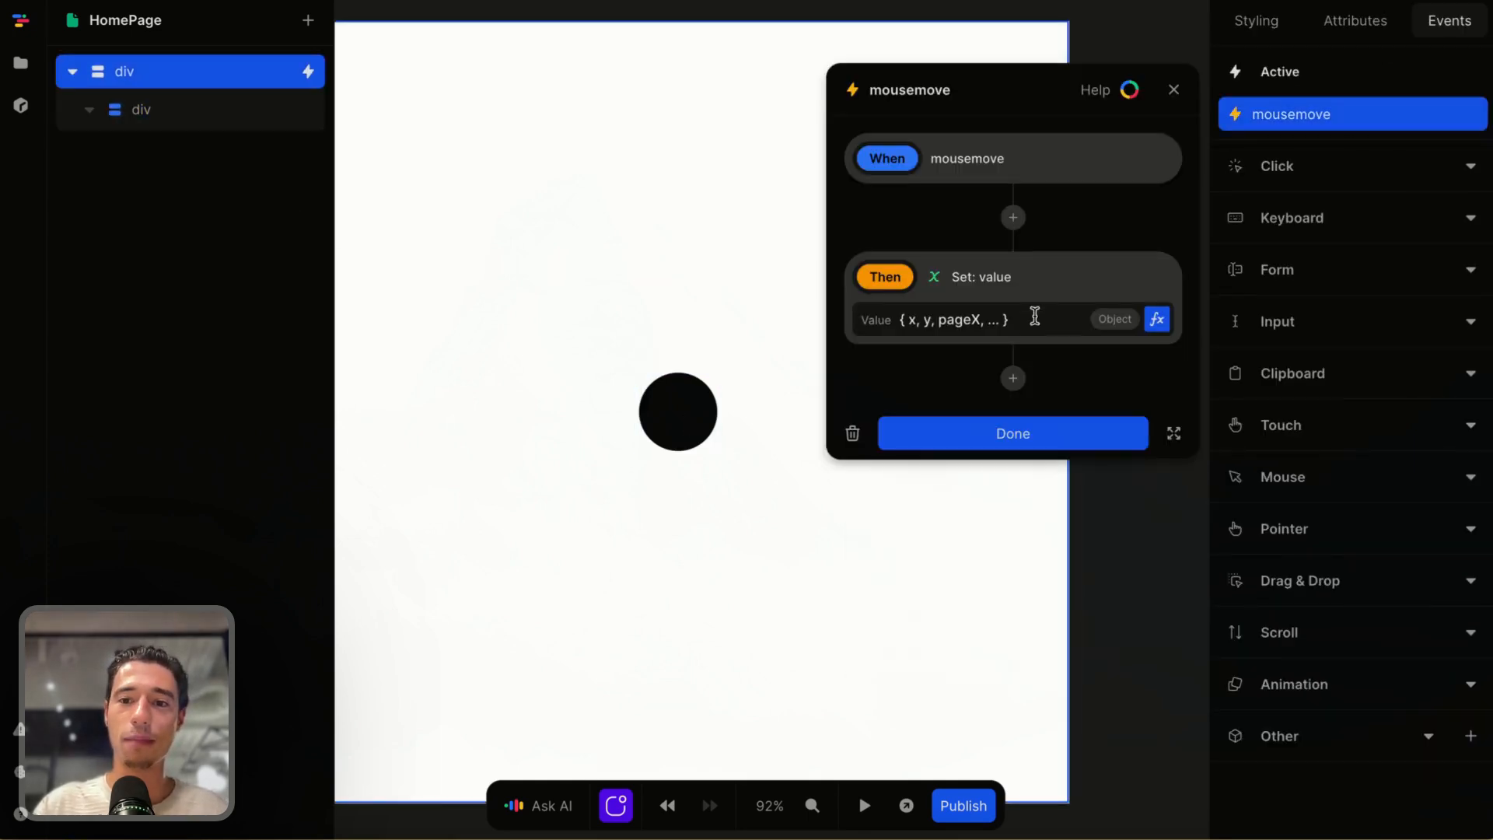
click(1157, 319)
key(Delete)
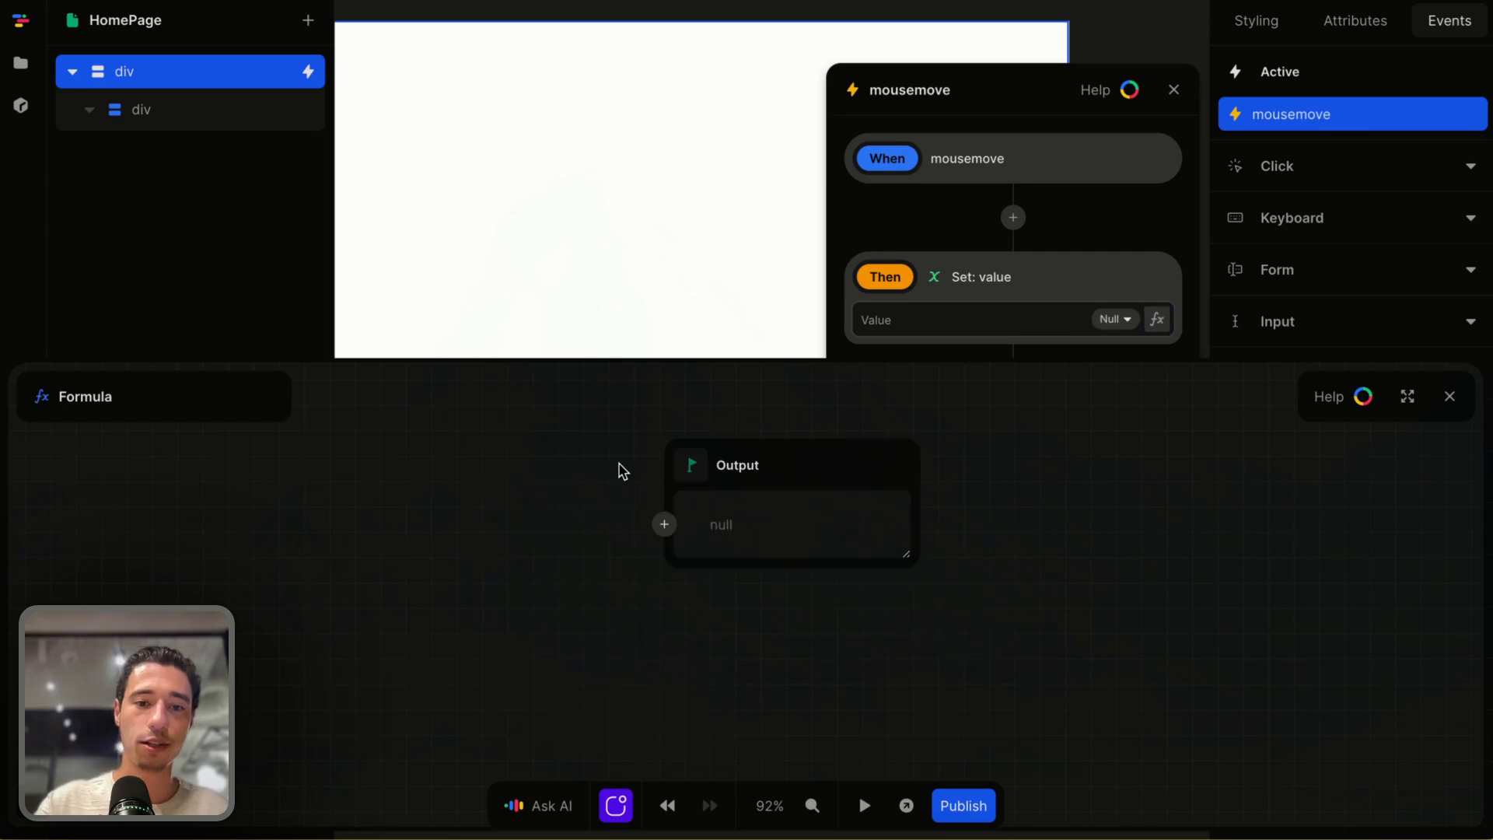
click(664, 524)
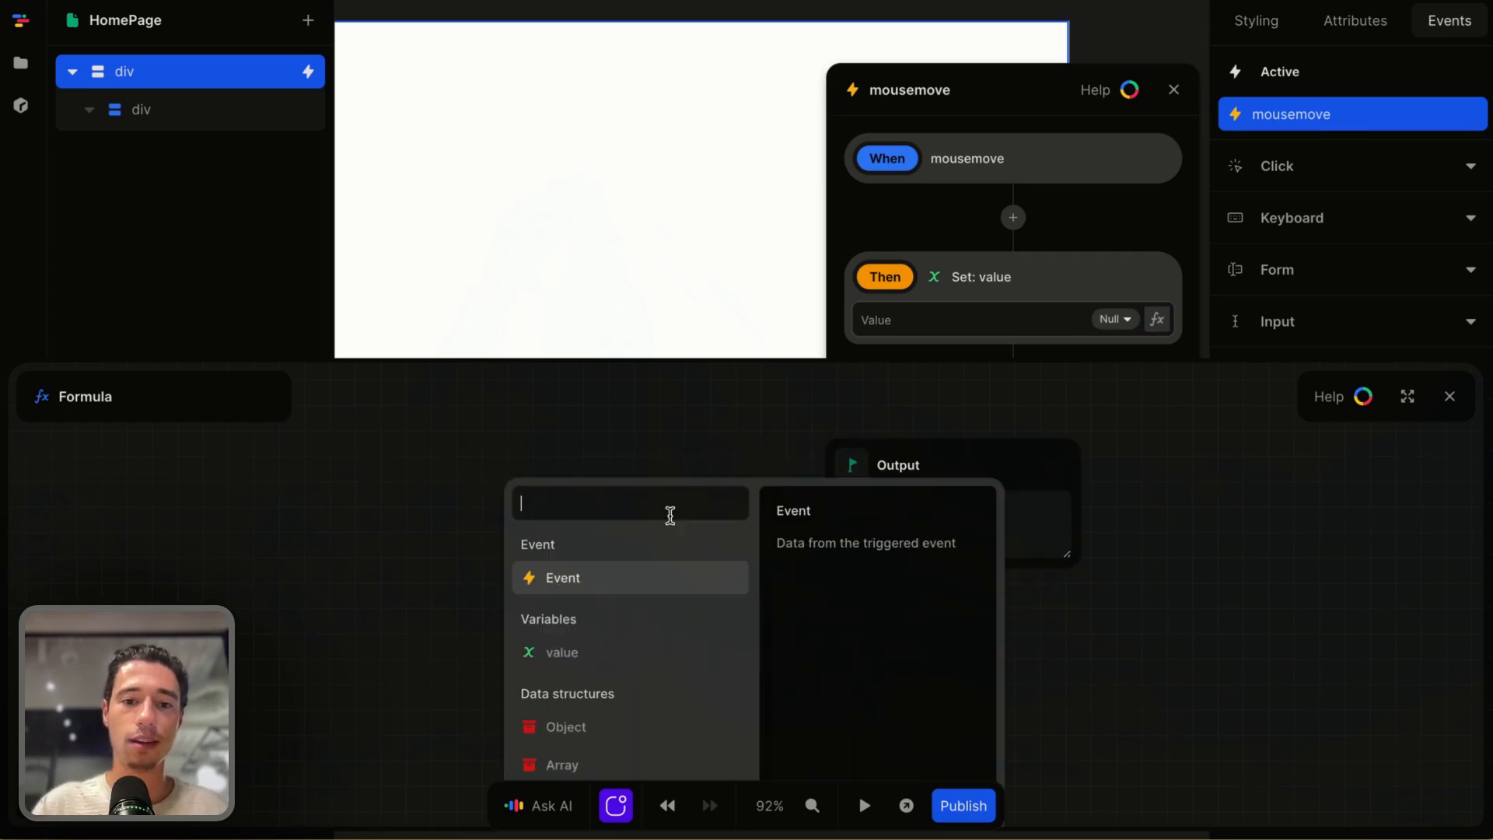
click(576, 663)
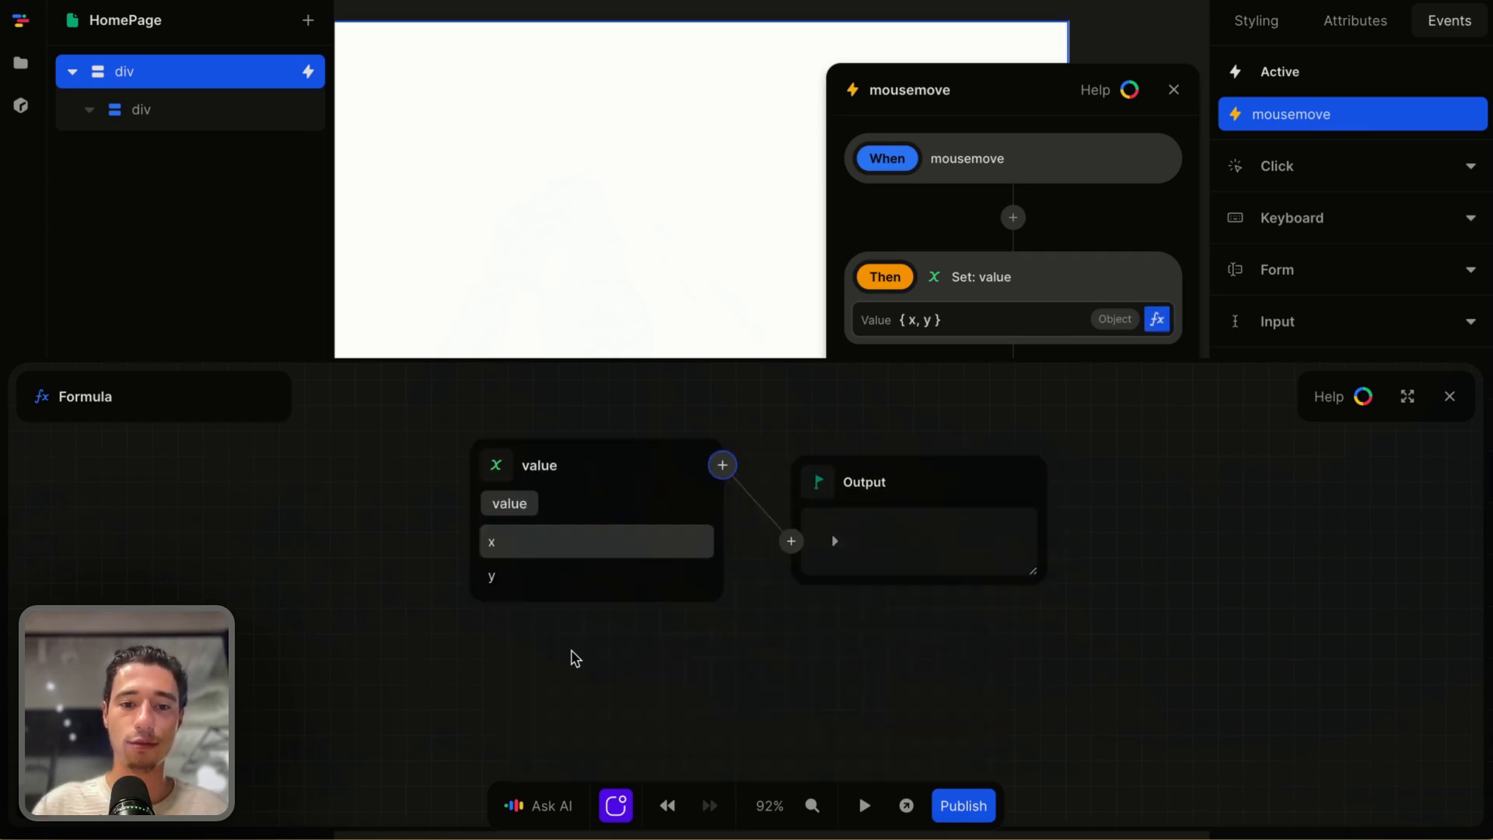
Connect the value variable to a Set formula and set its path to x
click(722, 465)
text(set)
click(703, 560)
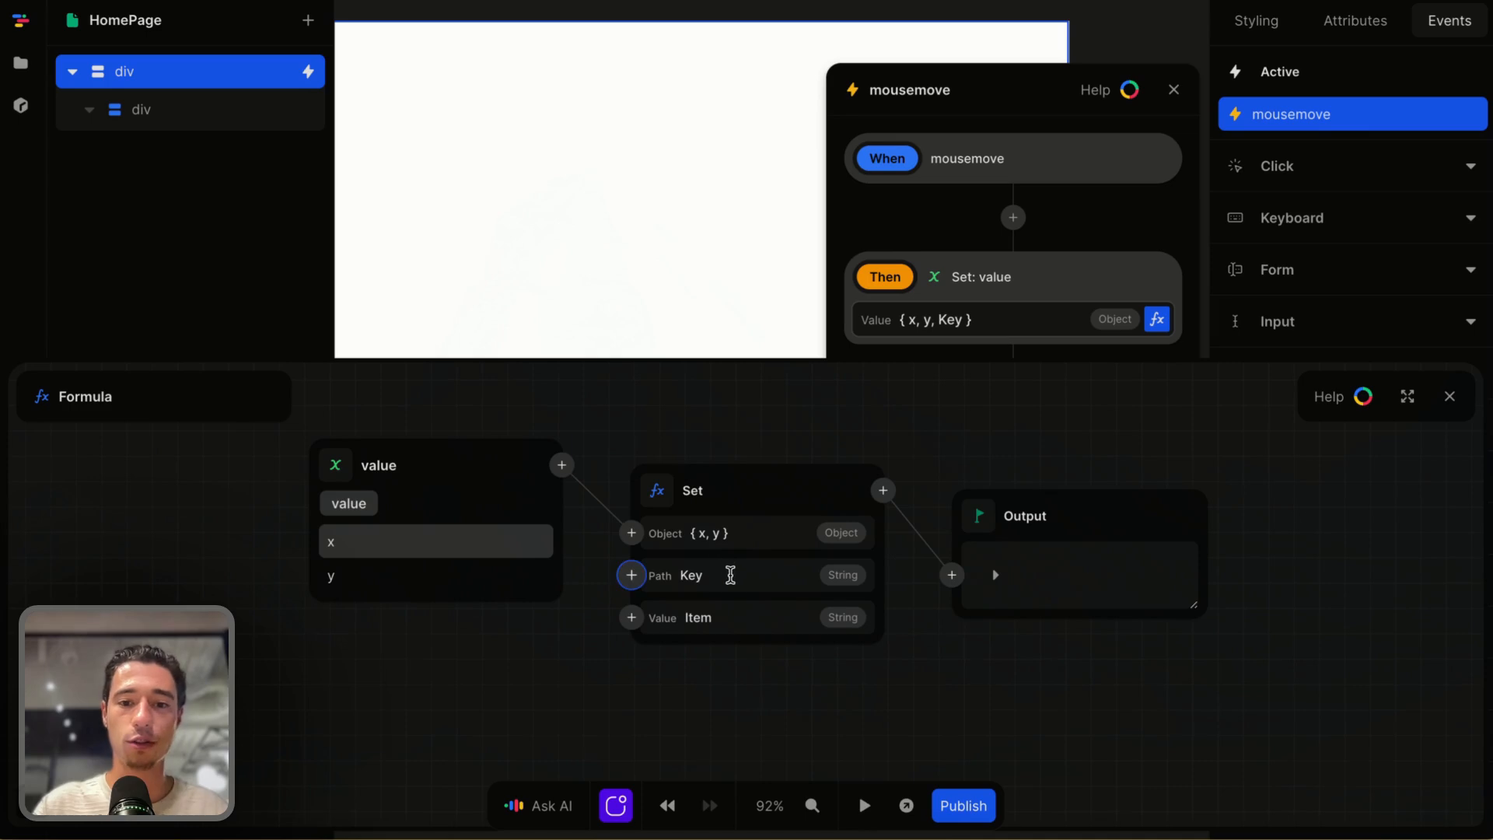
double_click(730, 573)
key(BackSpace)
text(x)
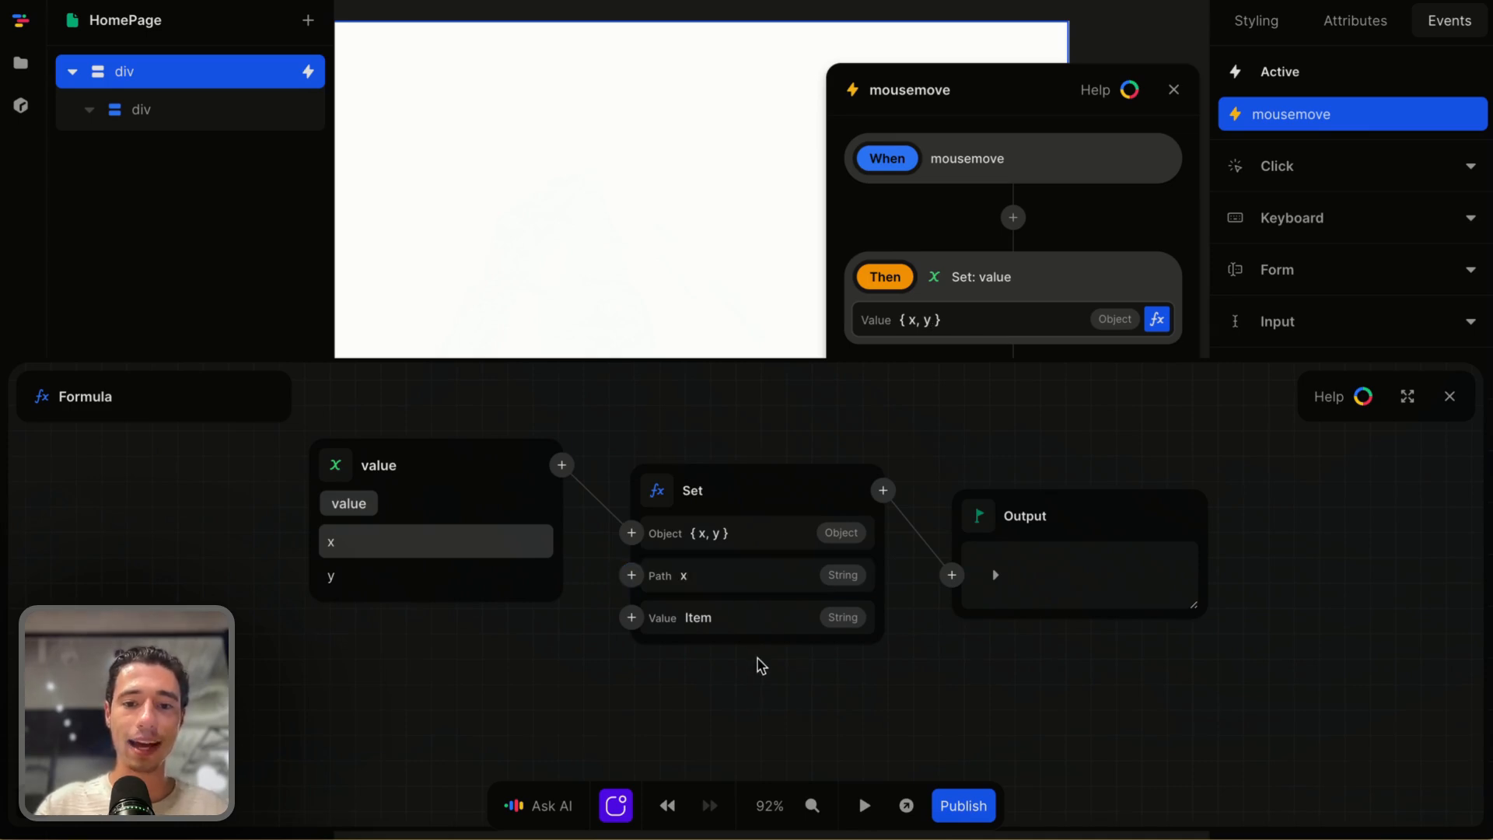
Use the event's pageX property as the value of the Set formula for x
scroll(700, 607, down, 3)
click(673, 543)
click(405, 684)
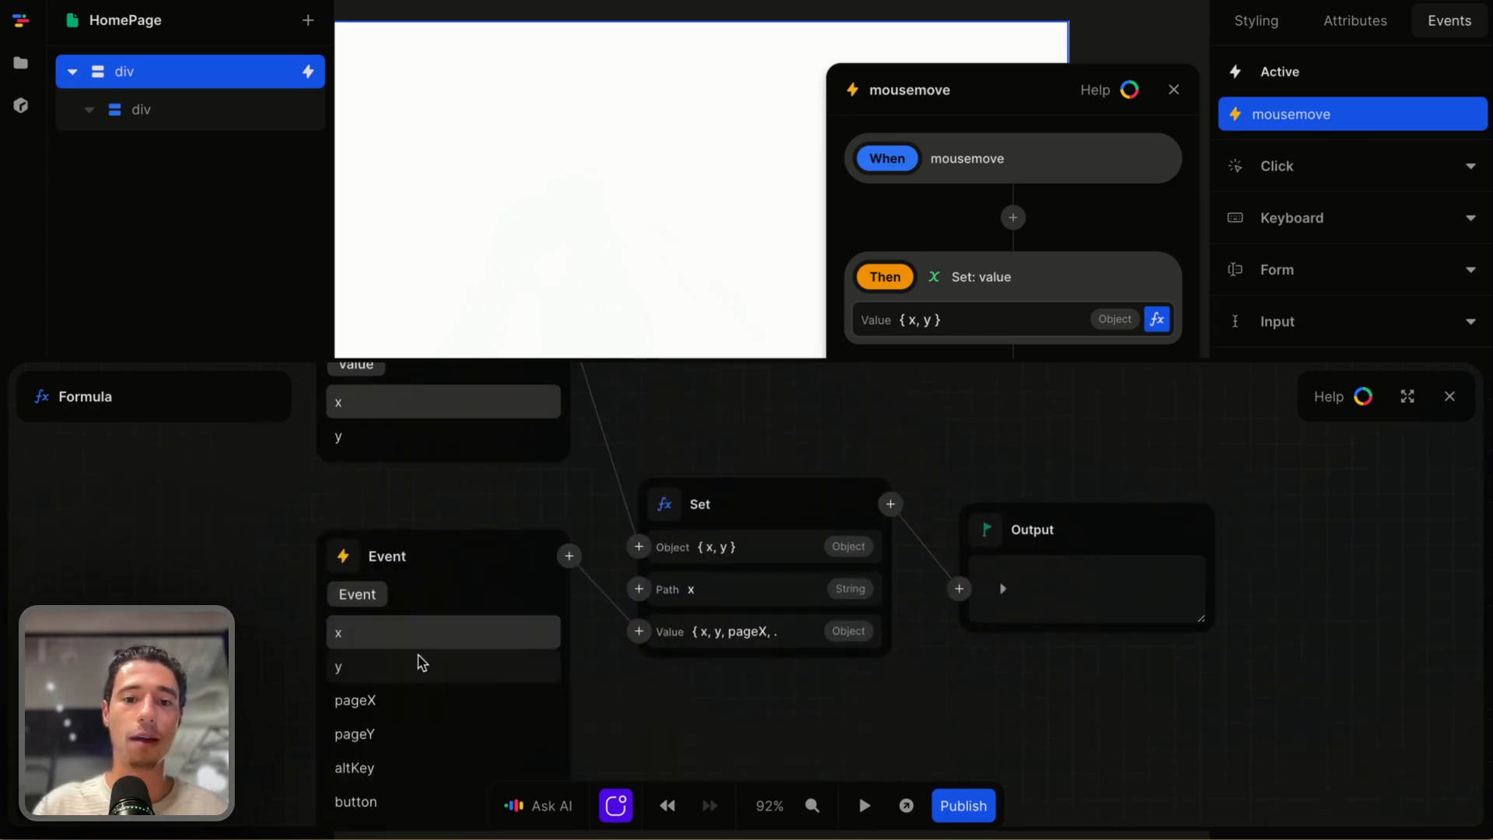
scroll(681, 542, up, 1)
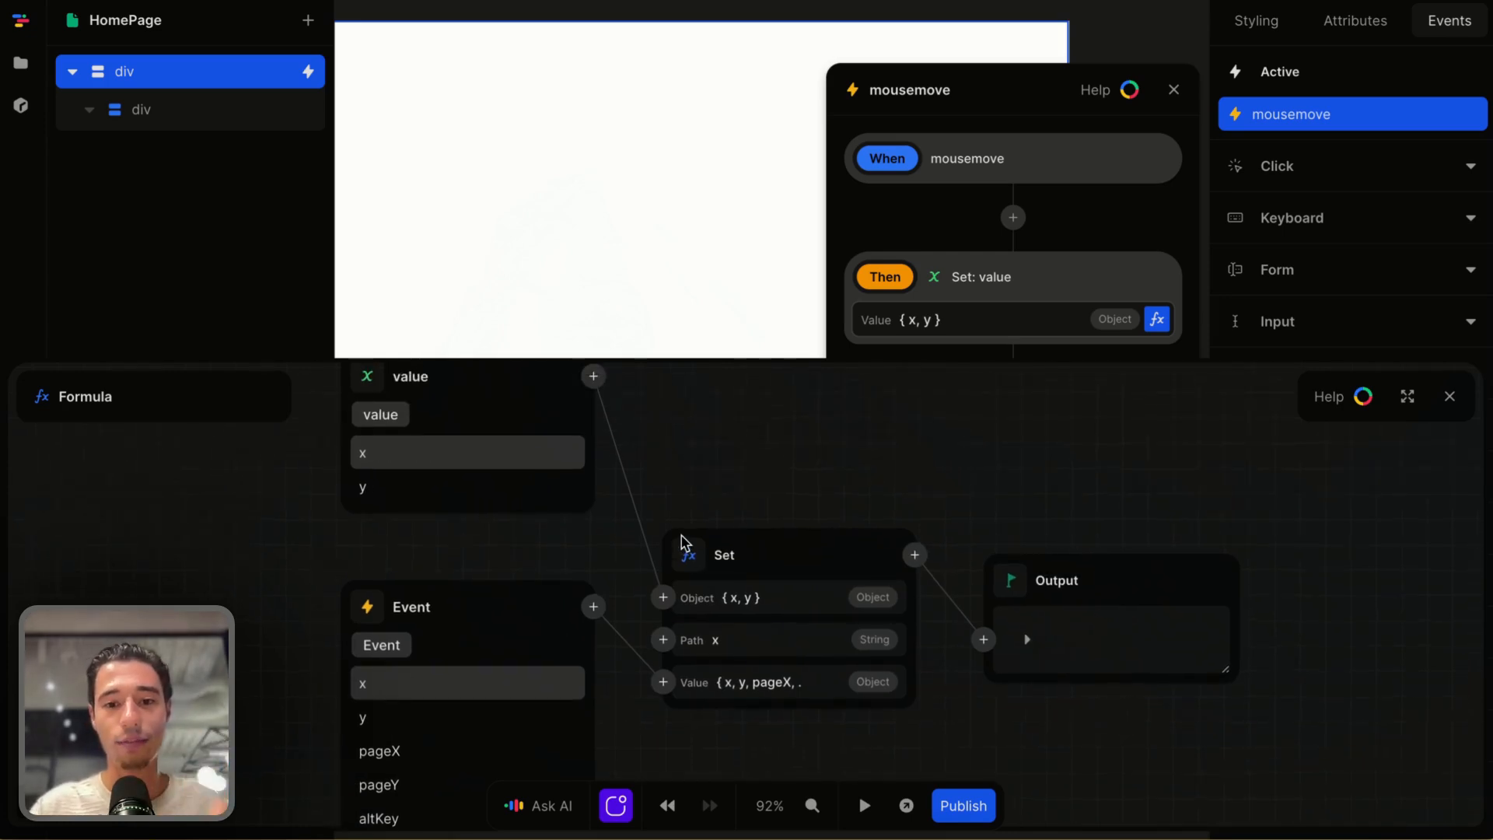
scroll(719, 537, down, 2)
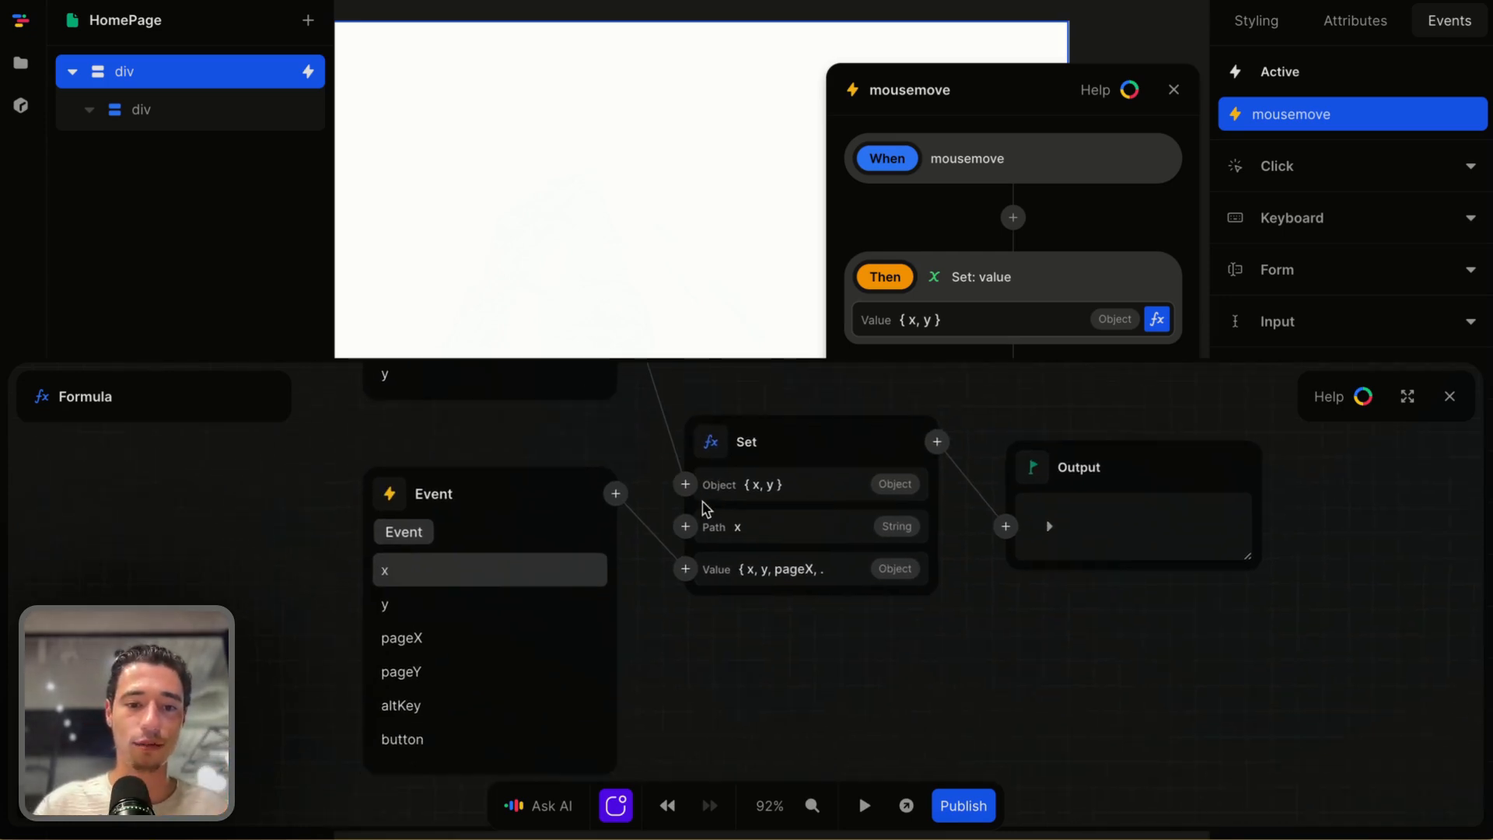
click(444, 649)
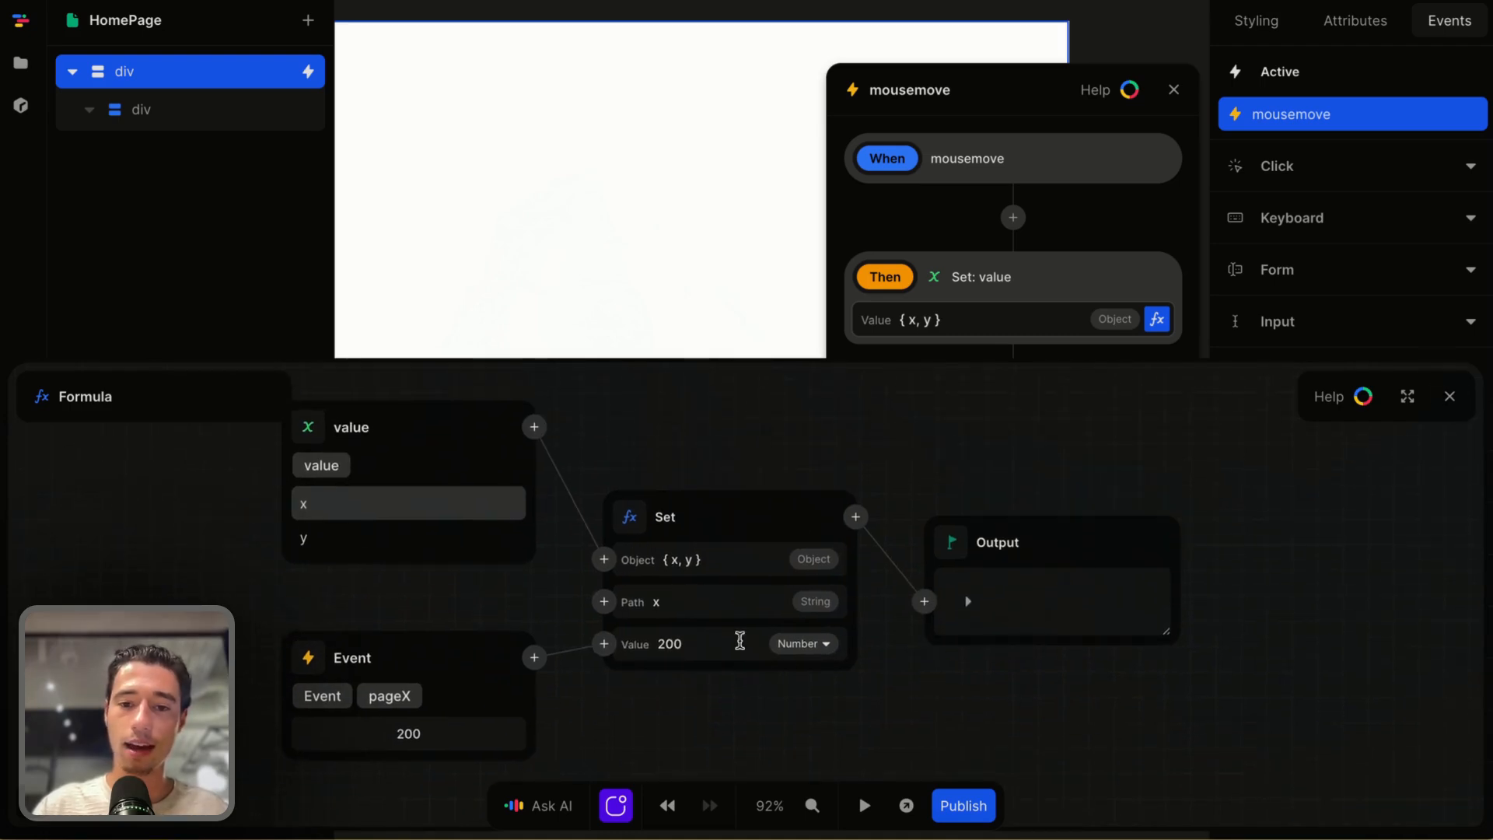
Chain a second Set formula after the first one and set its path to y
click(855, 516)
text(set)
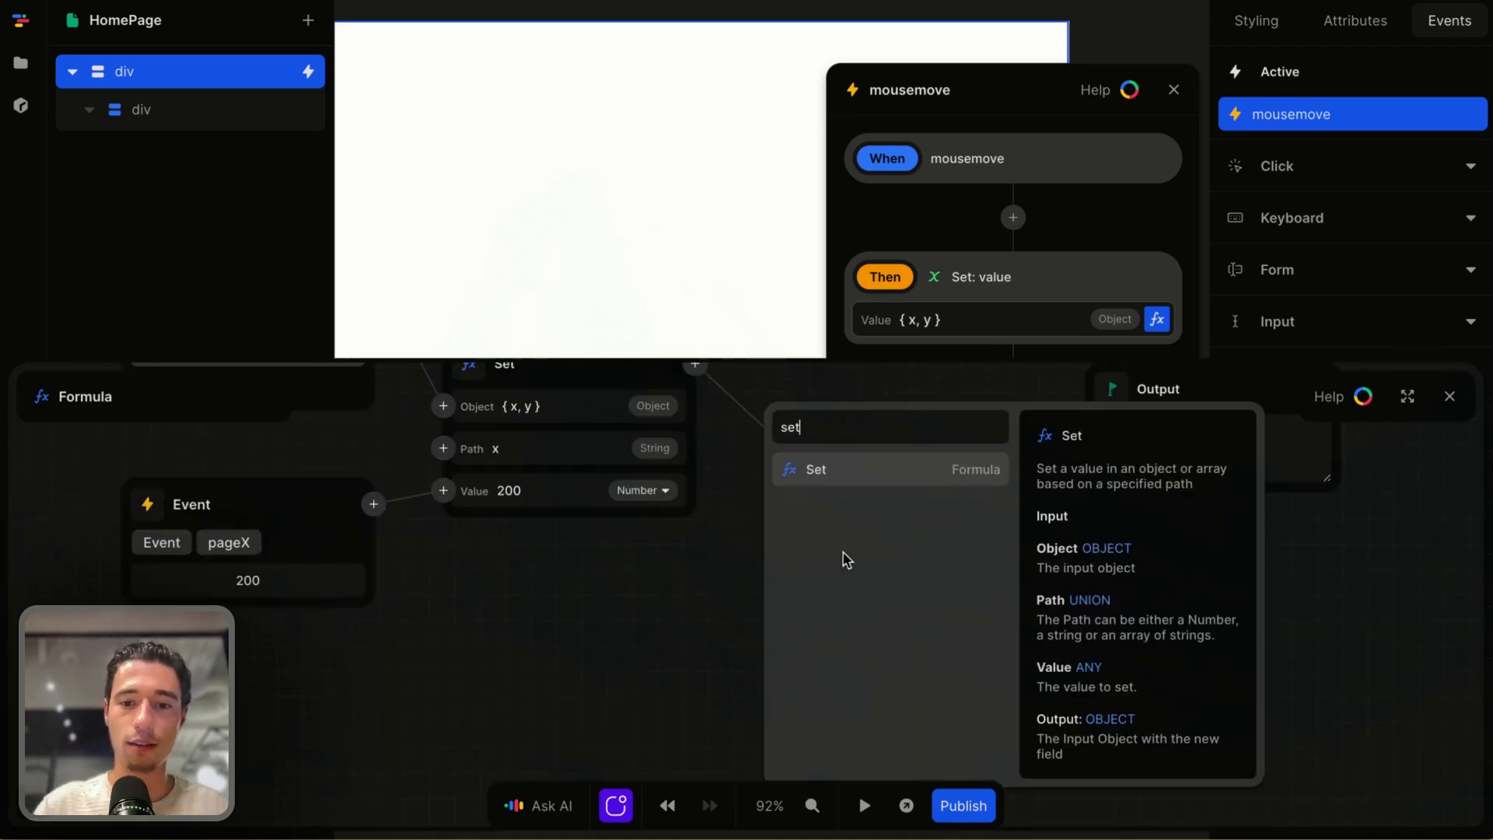
click(822, 469)
click(873, 547)
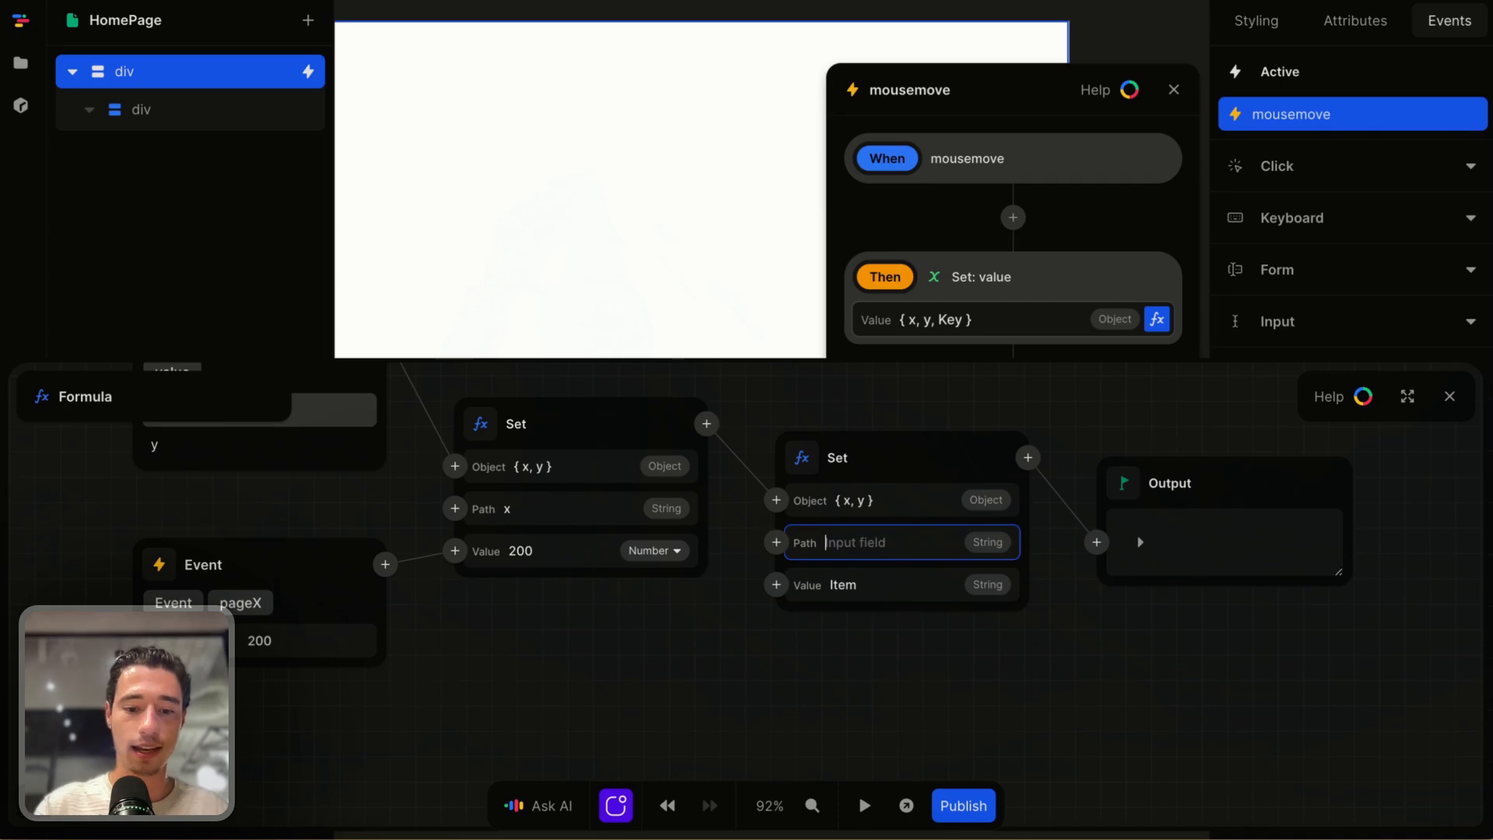
text(y)
Use the event's pageY property as the value of the second Set formula and close the mousemove formula
click(776, 590)
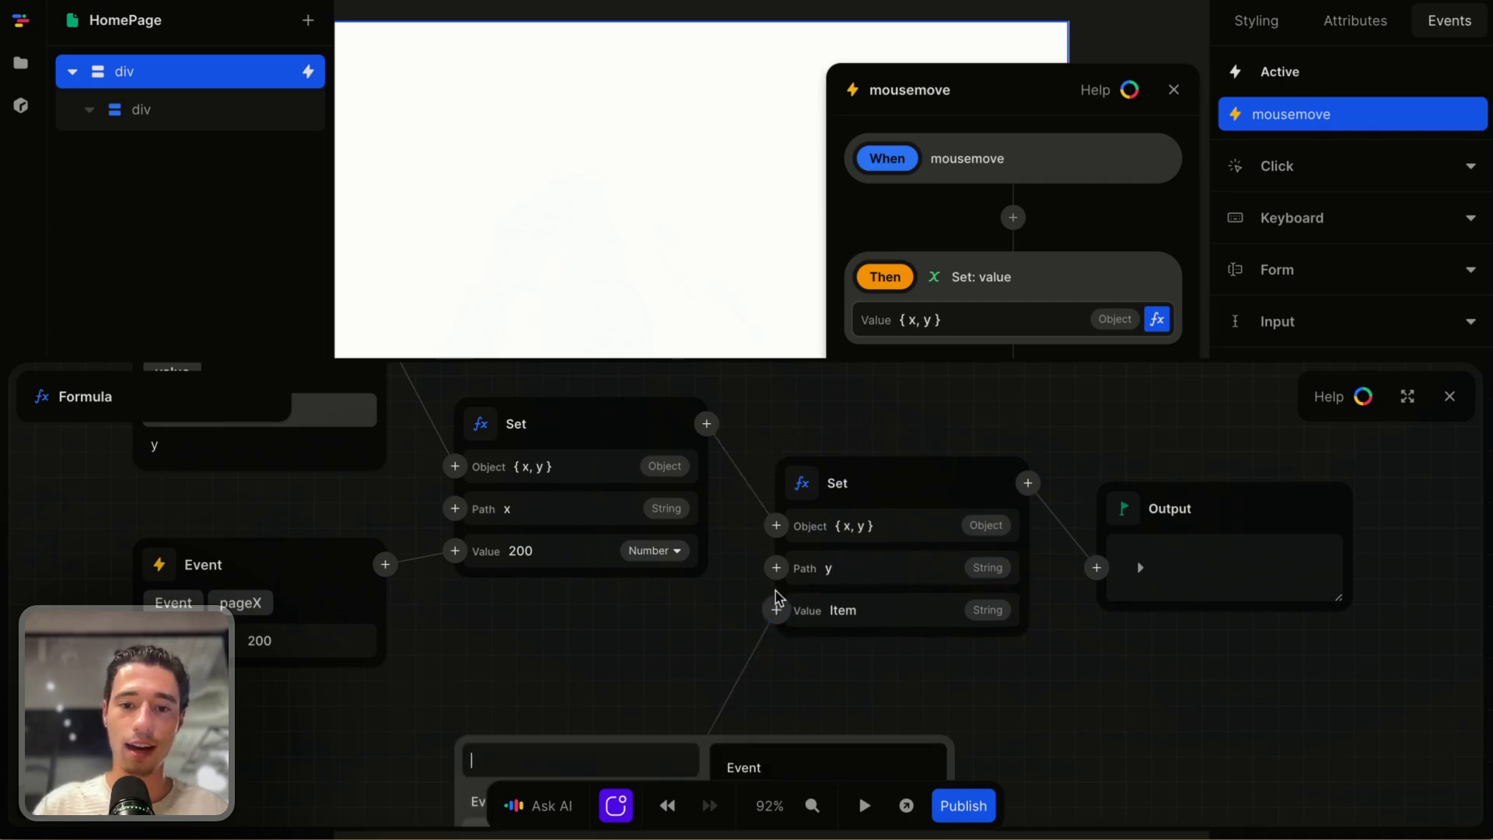
click(567, 716)
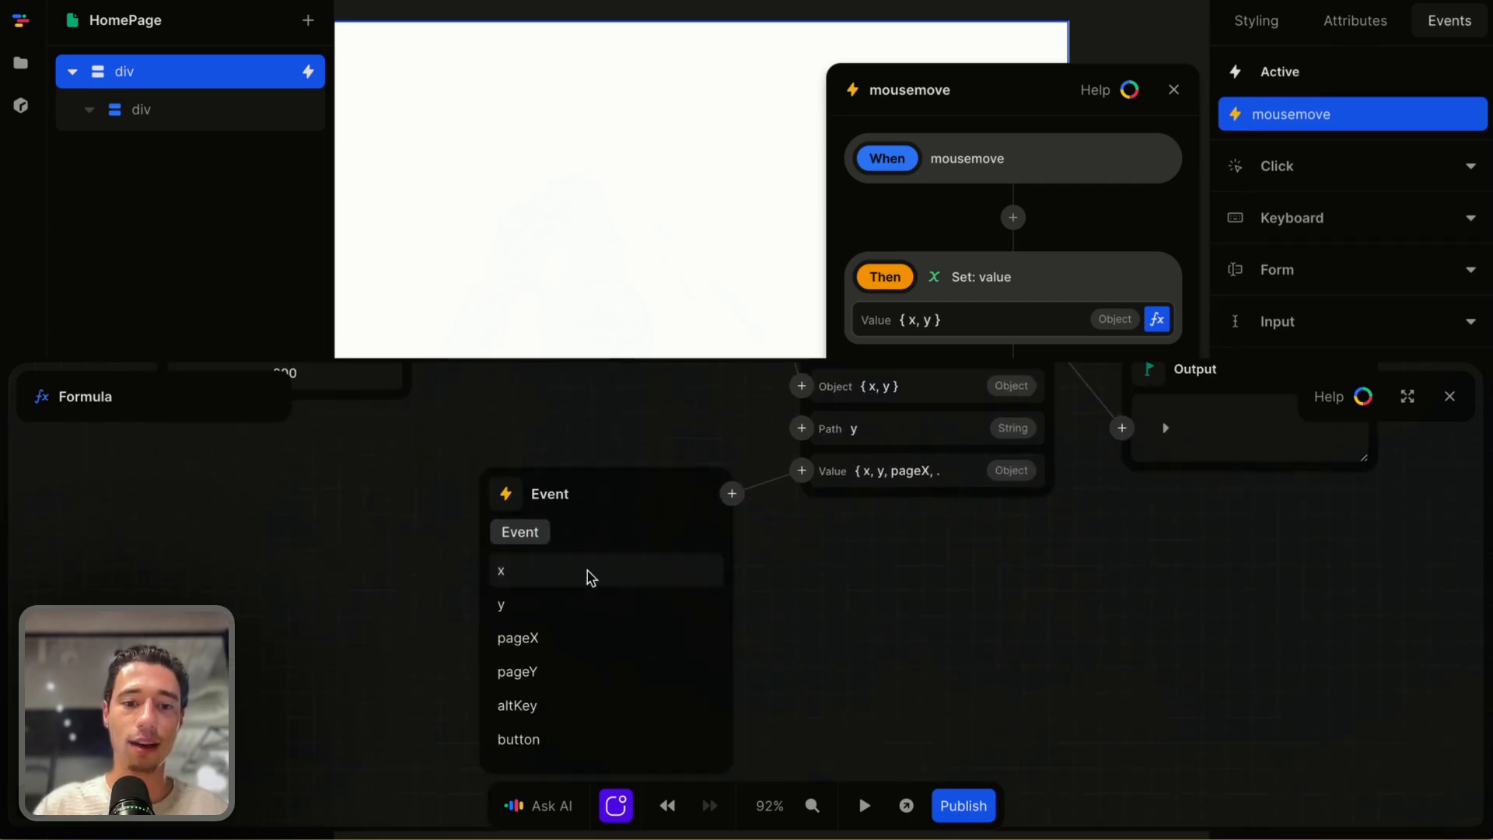
click(549, 683)
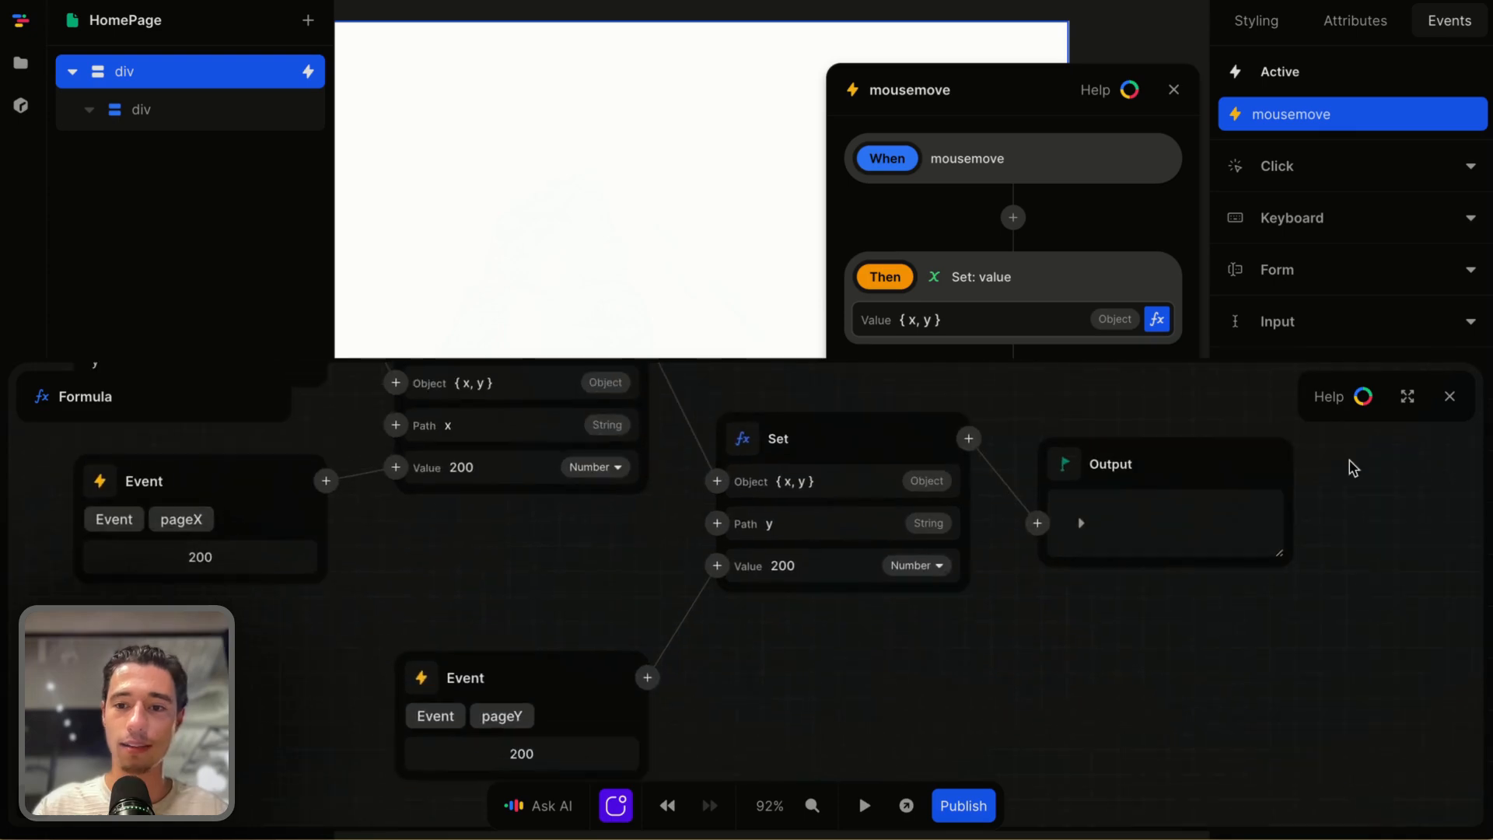
click(1450, 396)
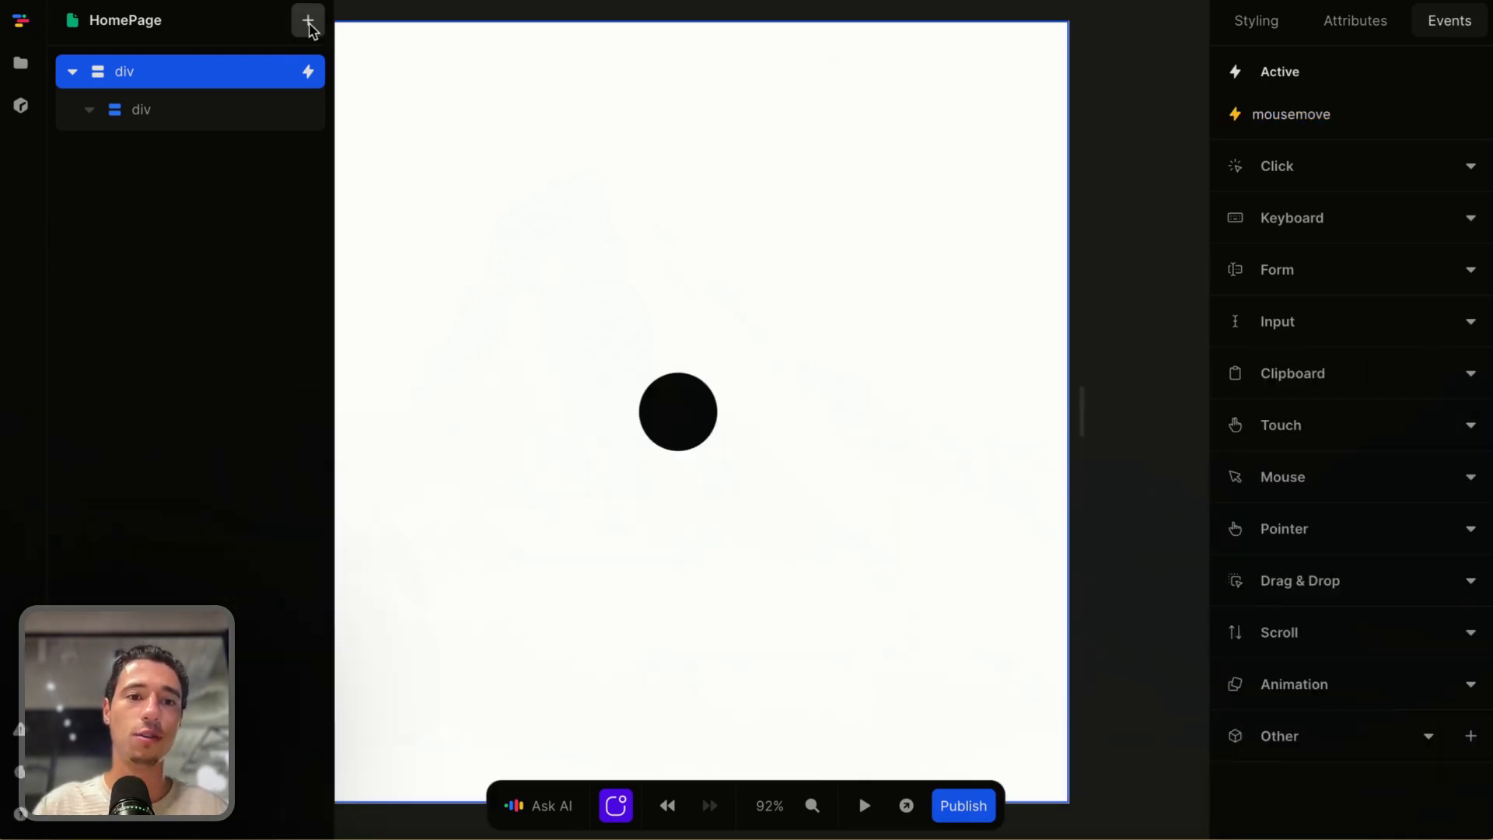
Add a Heading 3 element inside the root div, below the circle
click(307, 19)
text(he)
click(449, 470)
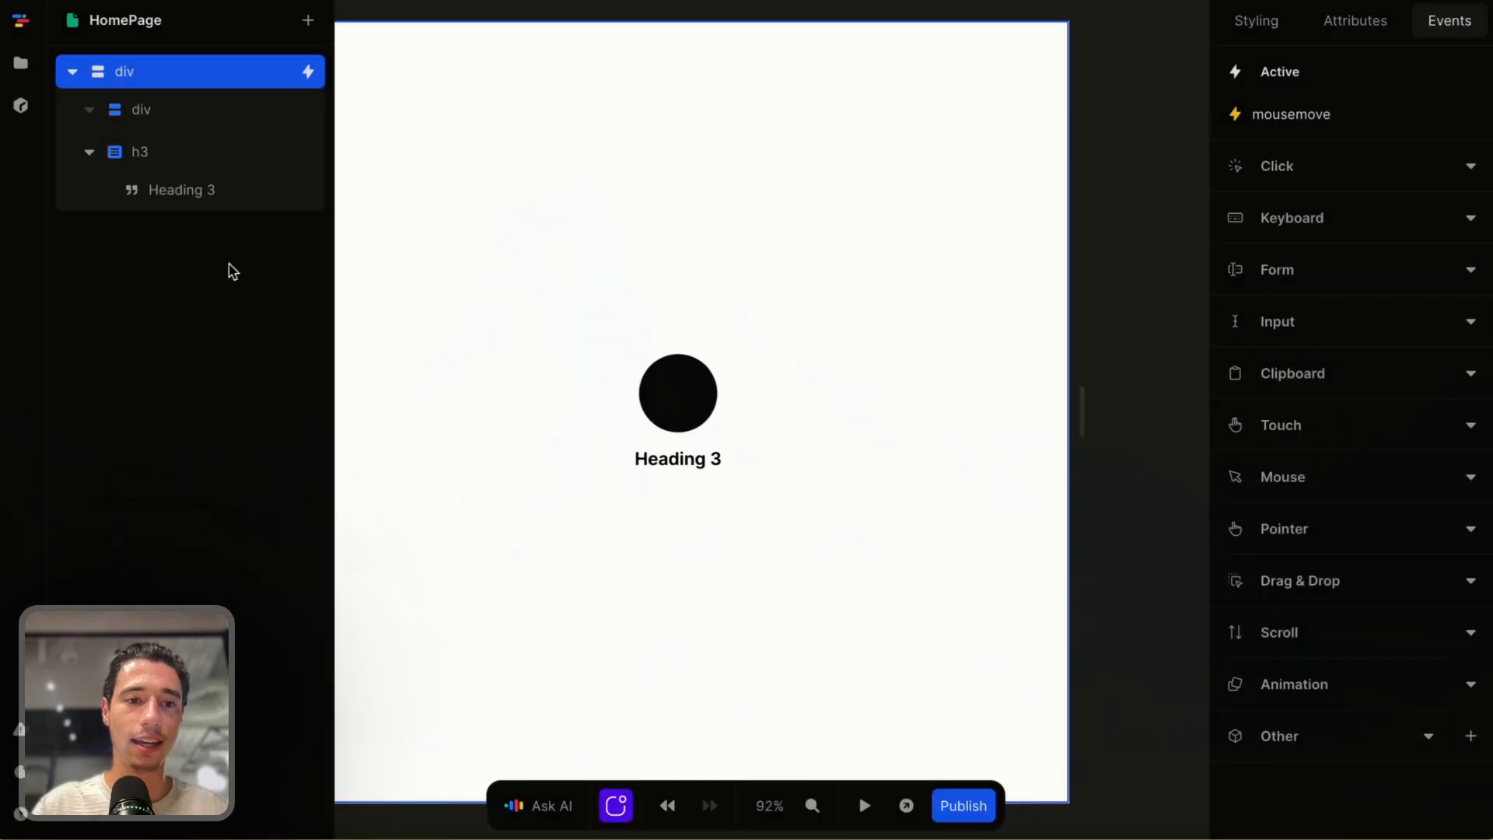
Bind the Heading 3 text to the value variable with a formula
click(200, 190)
double_click(680, 461)
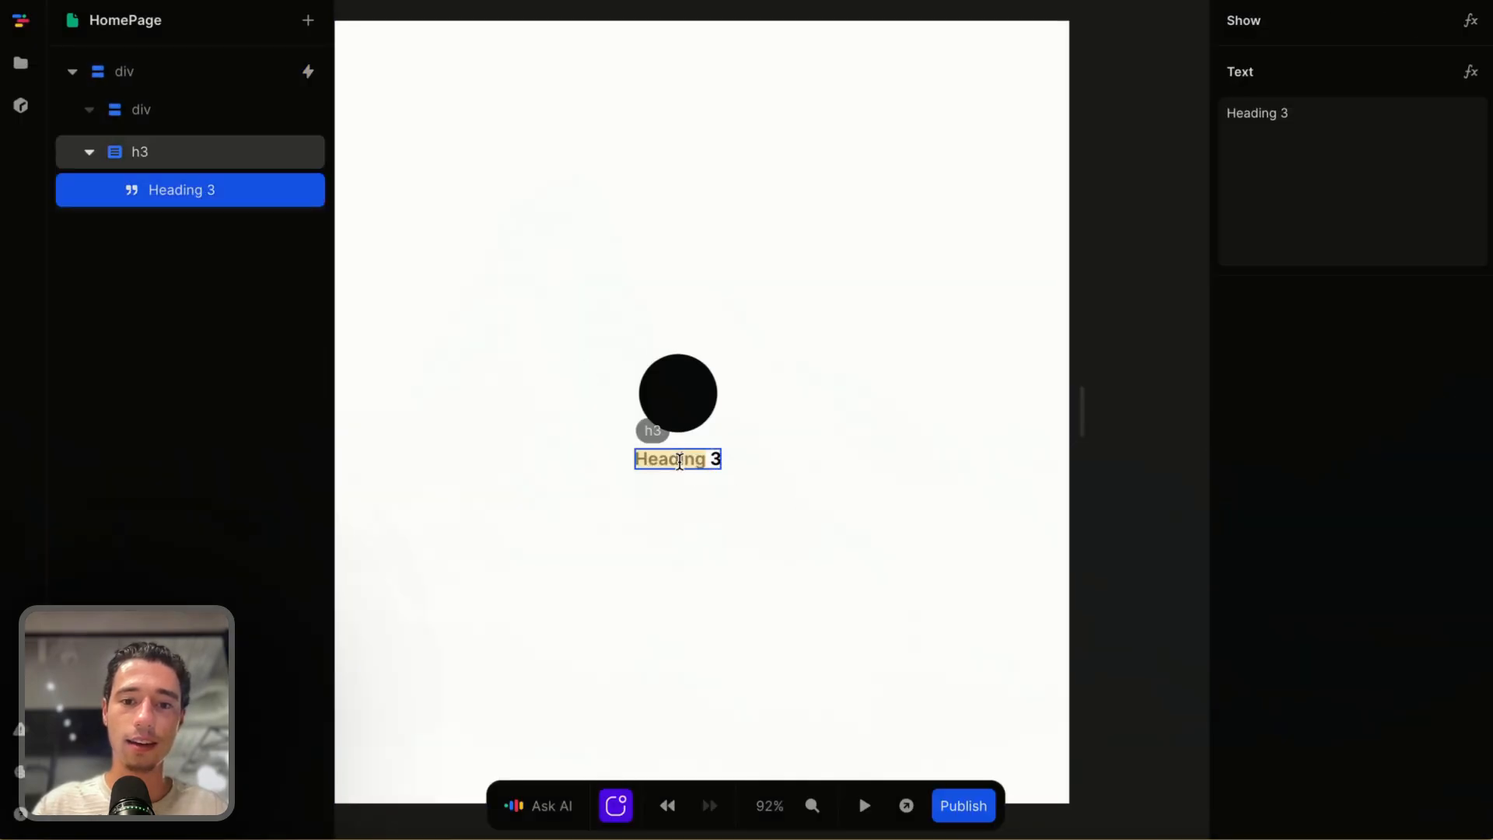
click(1470, 72)
click(507, 465)
click(544, 554)
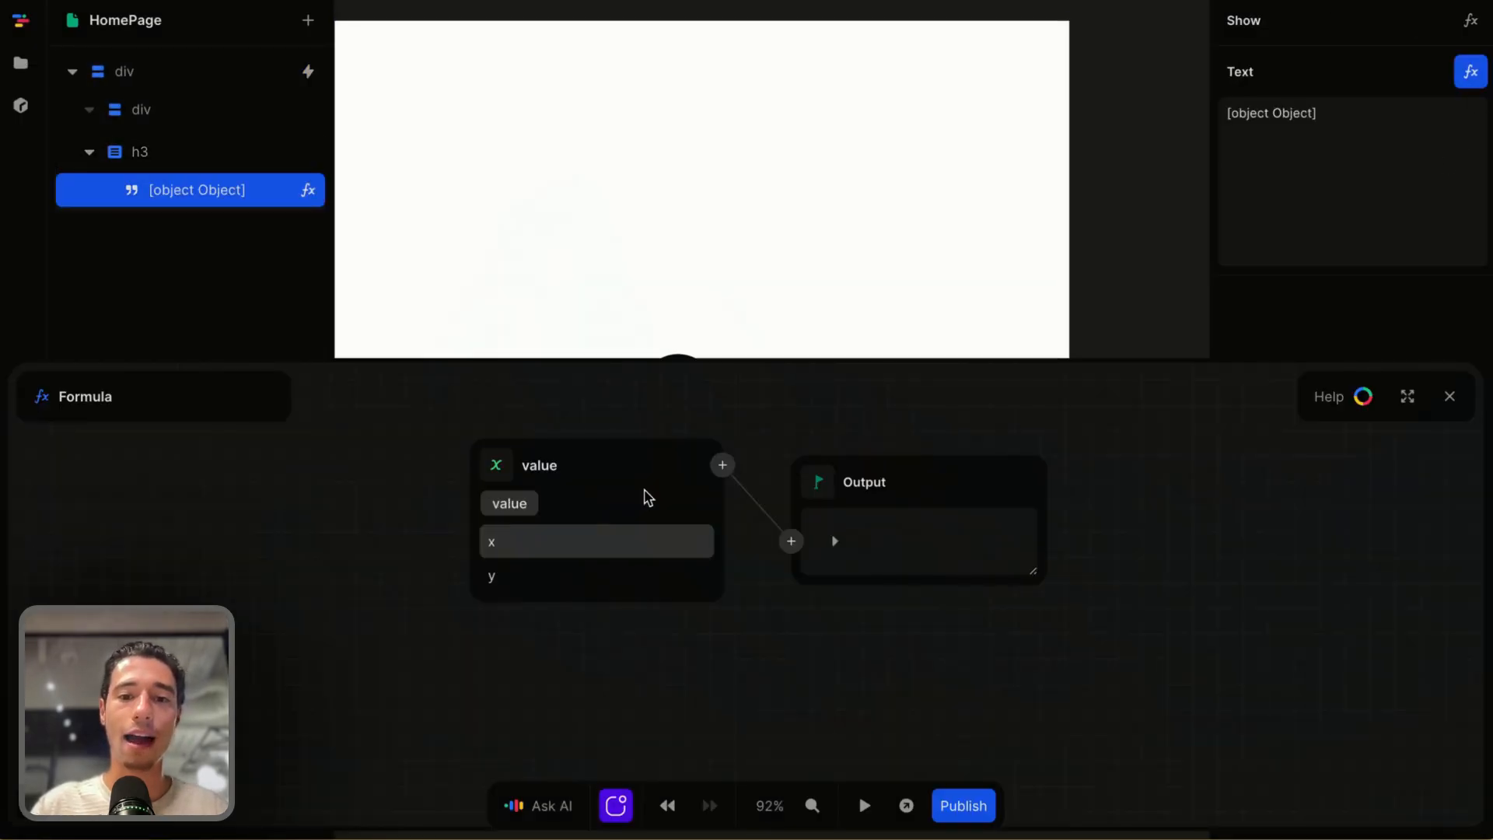
Pass the value variable through an Encode JSON formula in the heading's text formula
click(723, 465)
scroll(957, 299, down, 3)
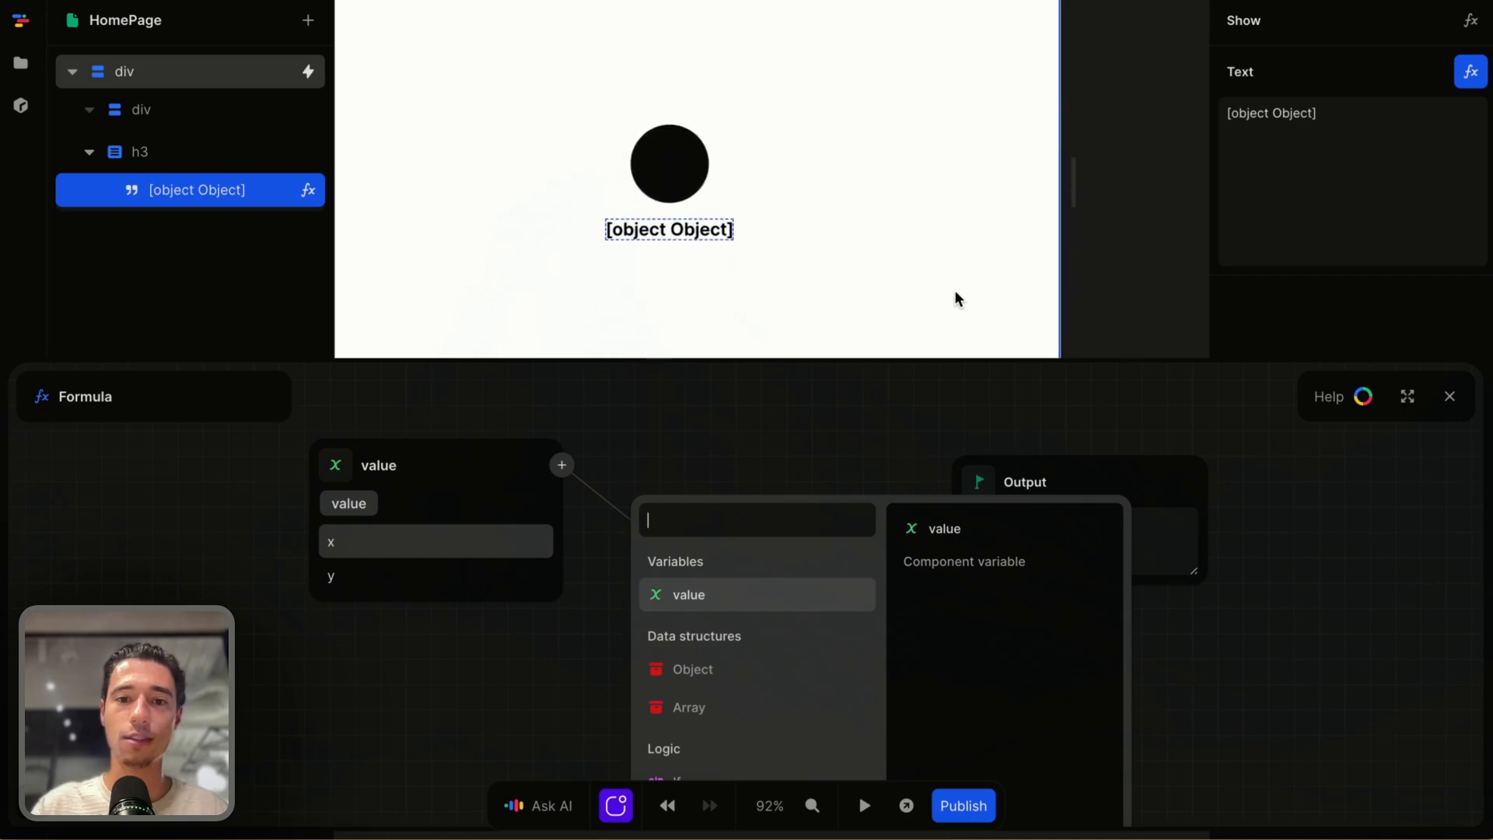
text(js)
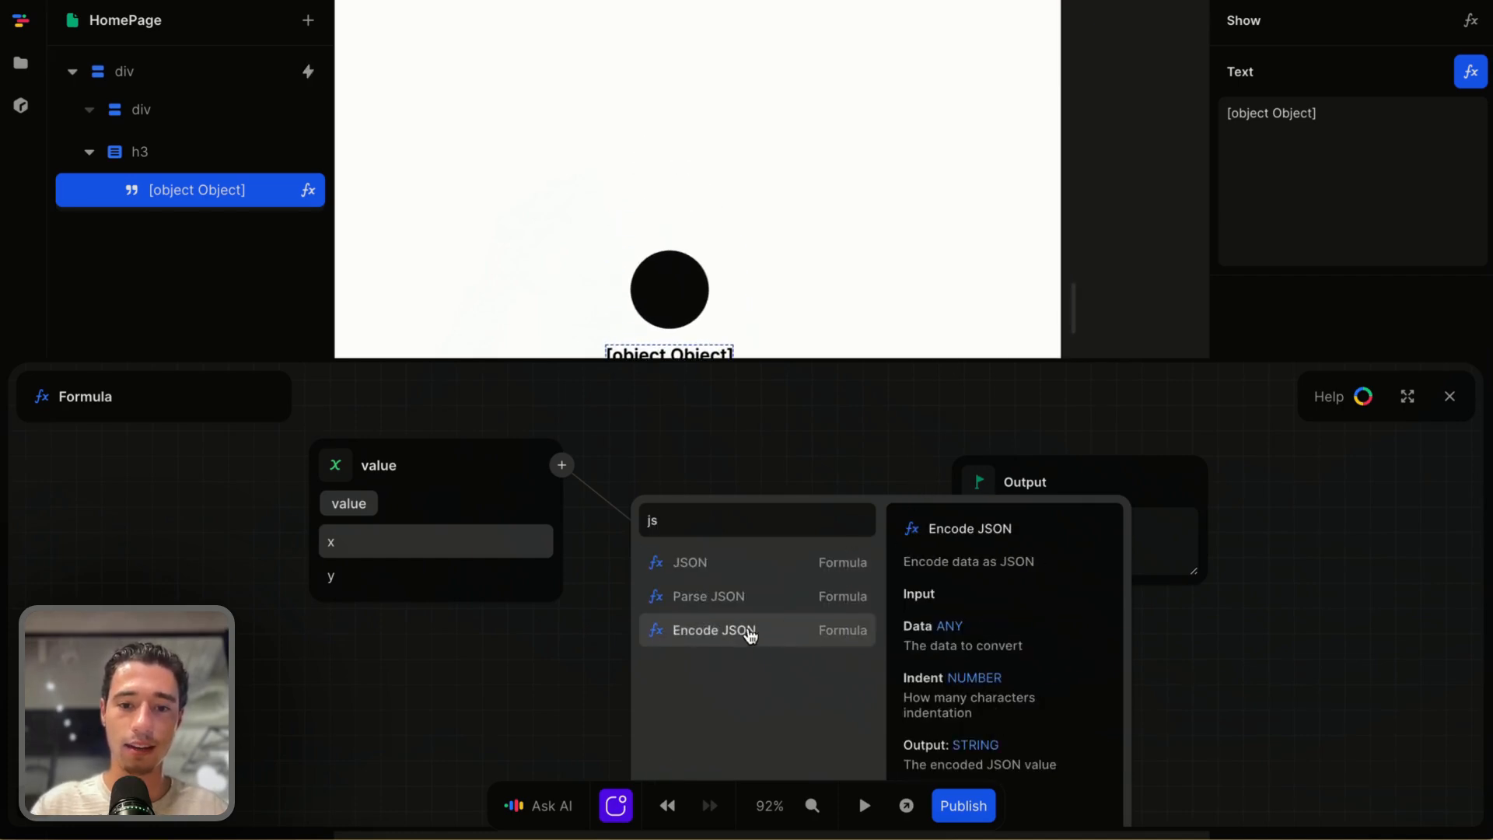
click(743, 633)
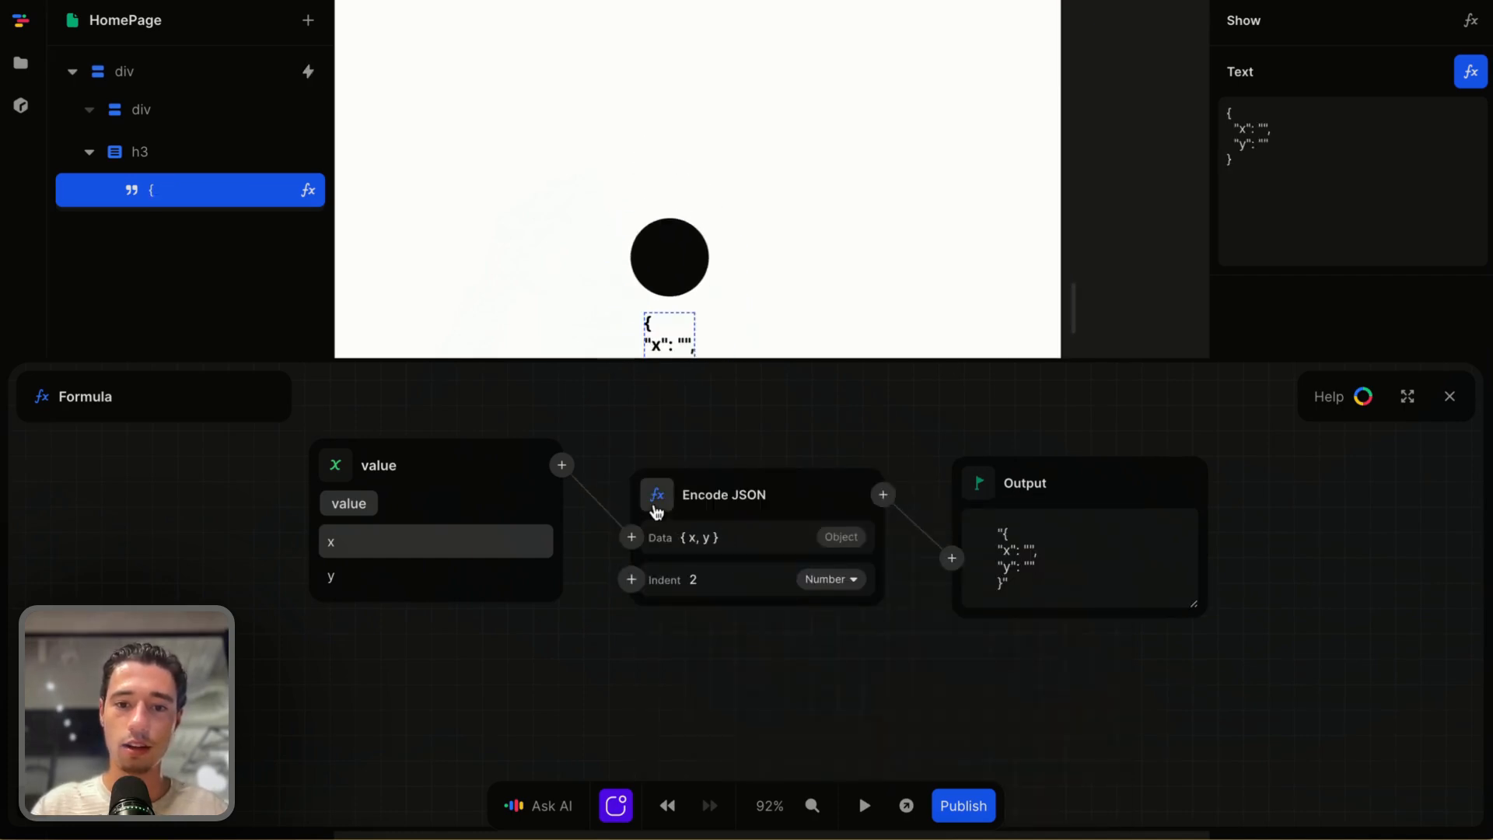
Replace the Encode JSON formula with the JSON formula and close the heading's text formula
click(657, 495)
text(k)
key(BackSpace)
text(js)
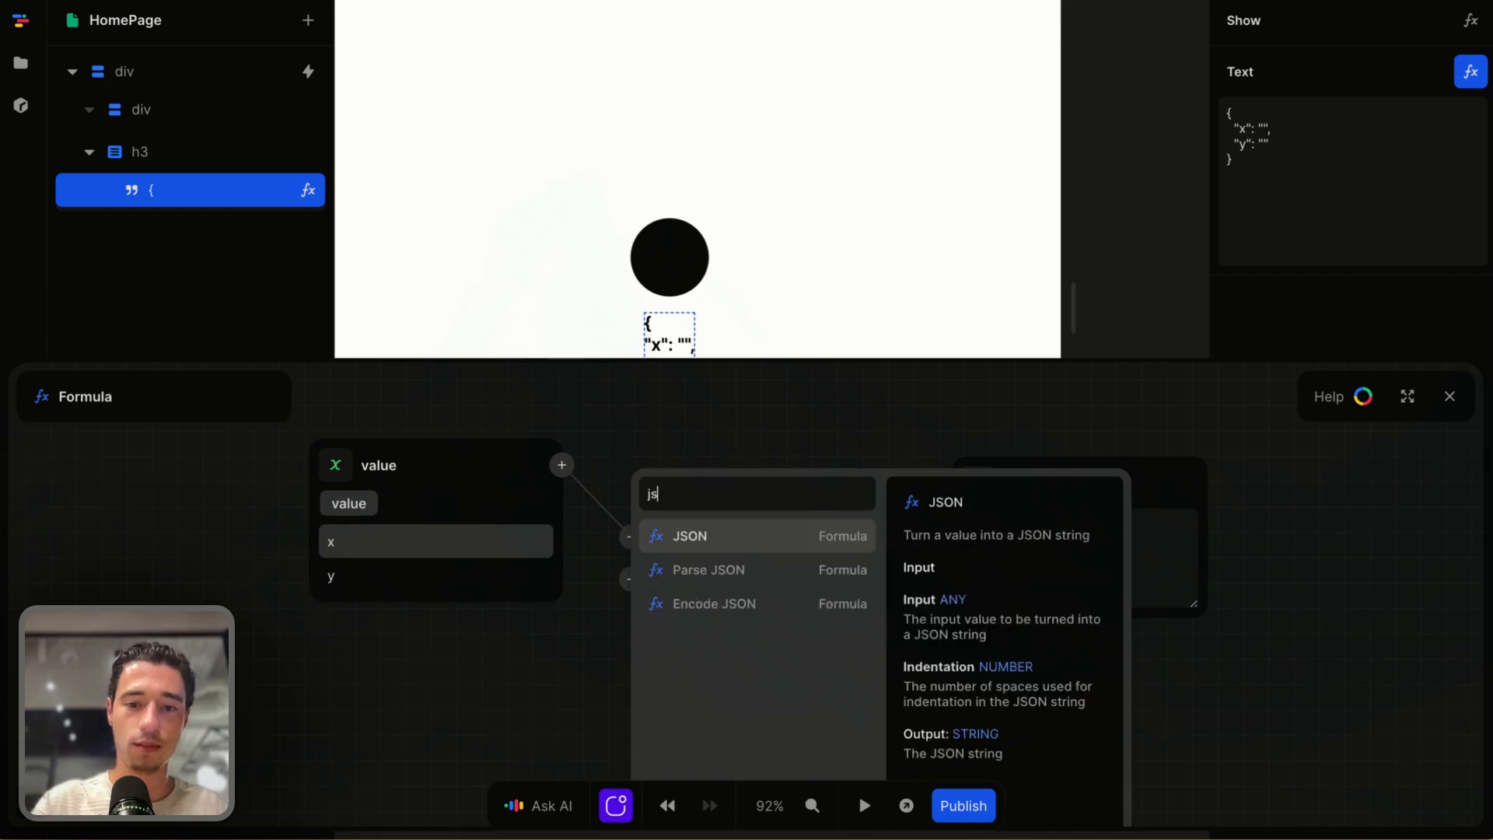
click(665, 541)
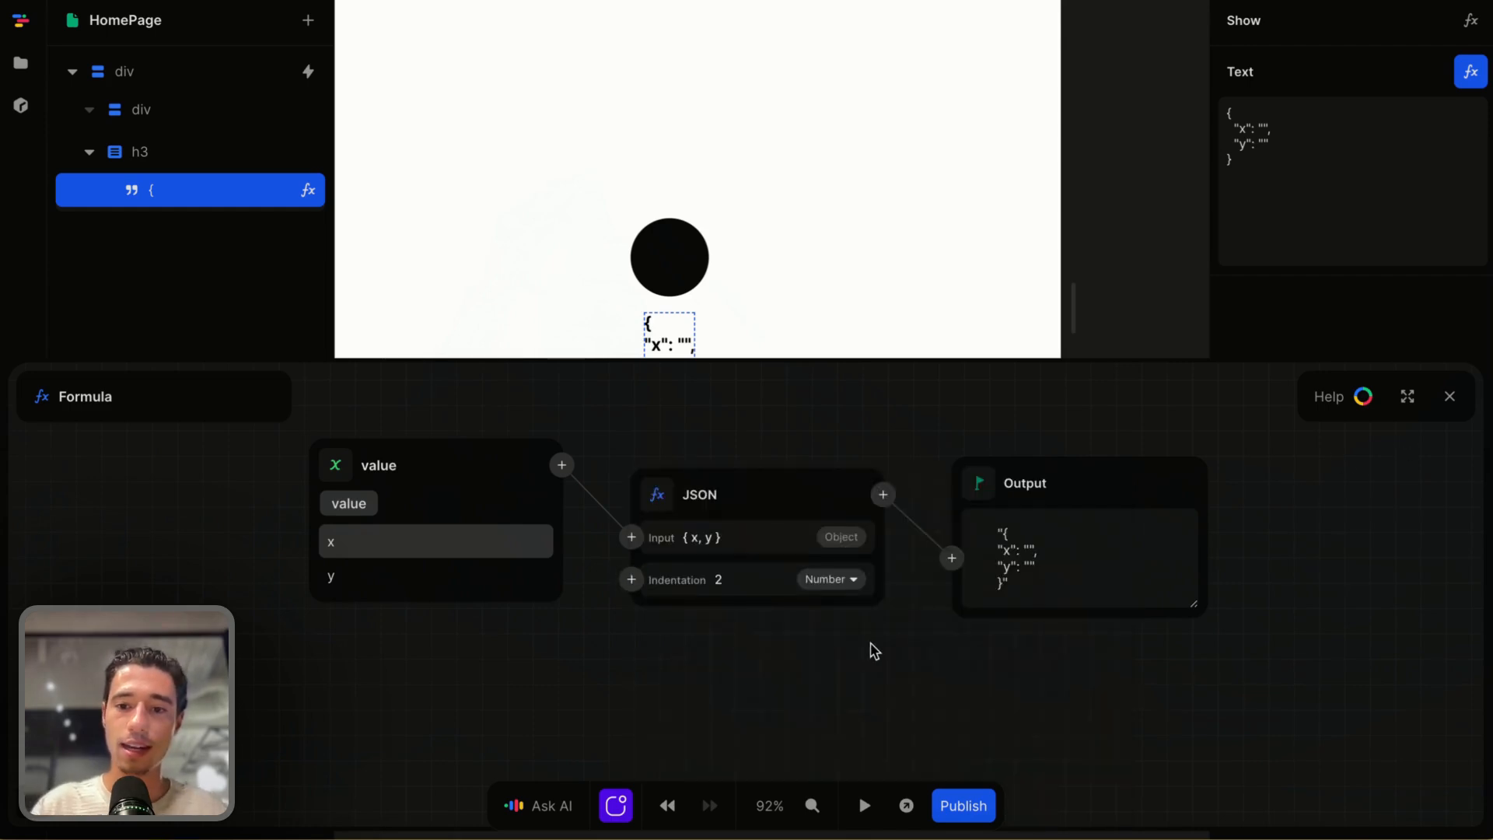
click(1450, 397)
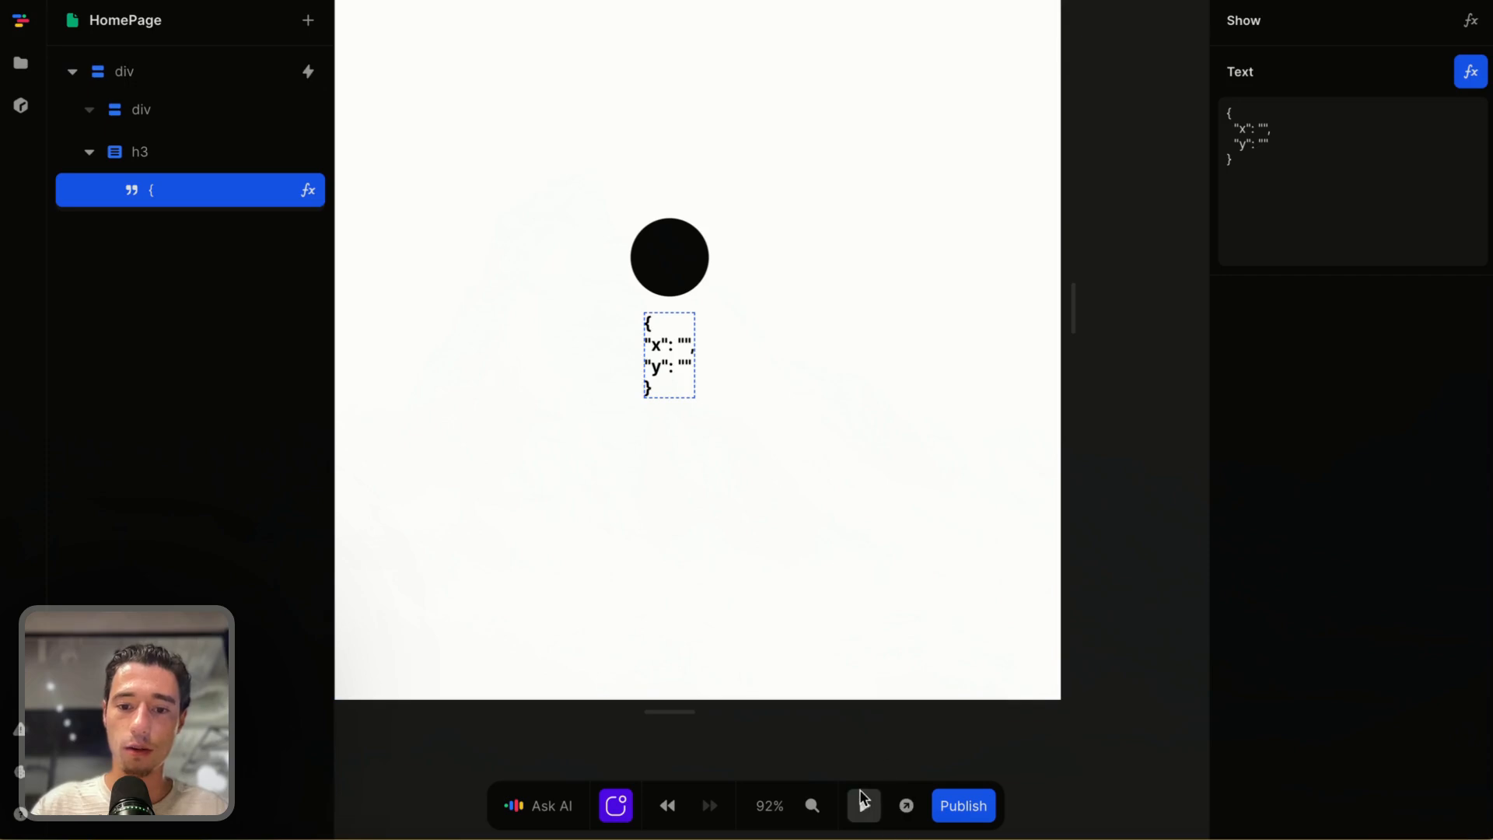
Preview the page to test the mouse coordinates in the heading, leave the preview, and select the circular div
click(865, 806)
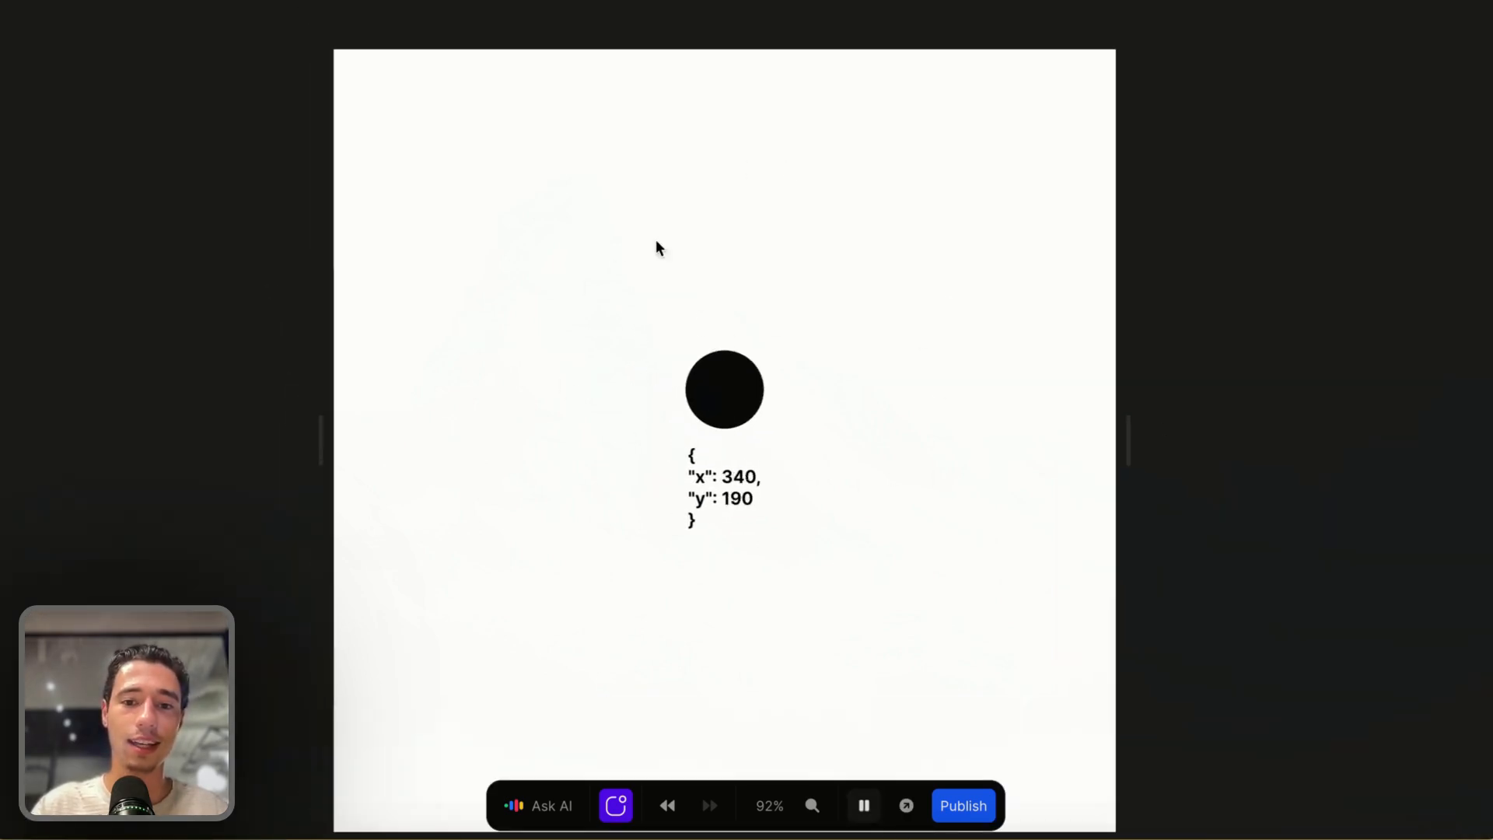
click(864, 805)
click(737, 400)
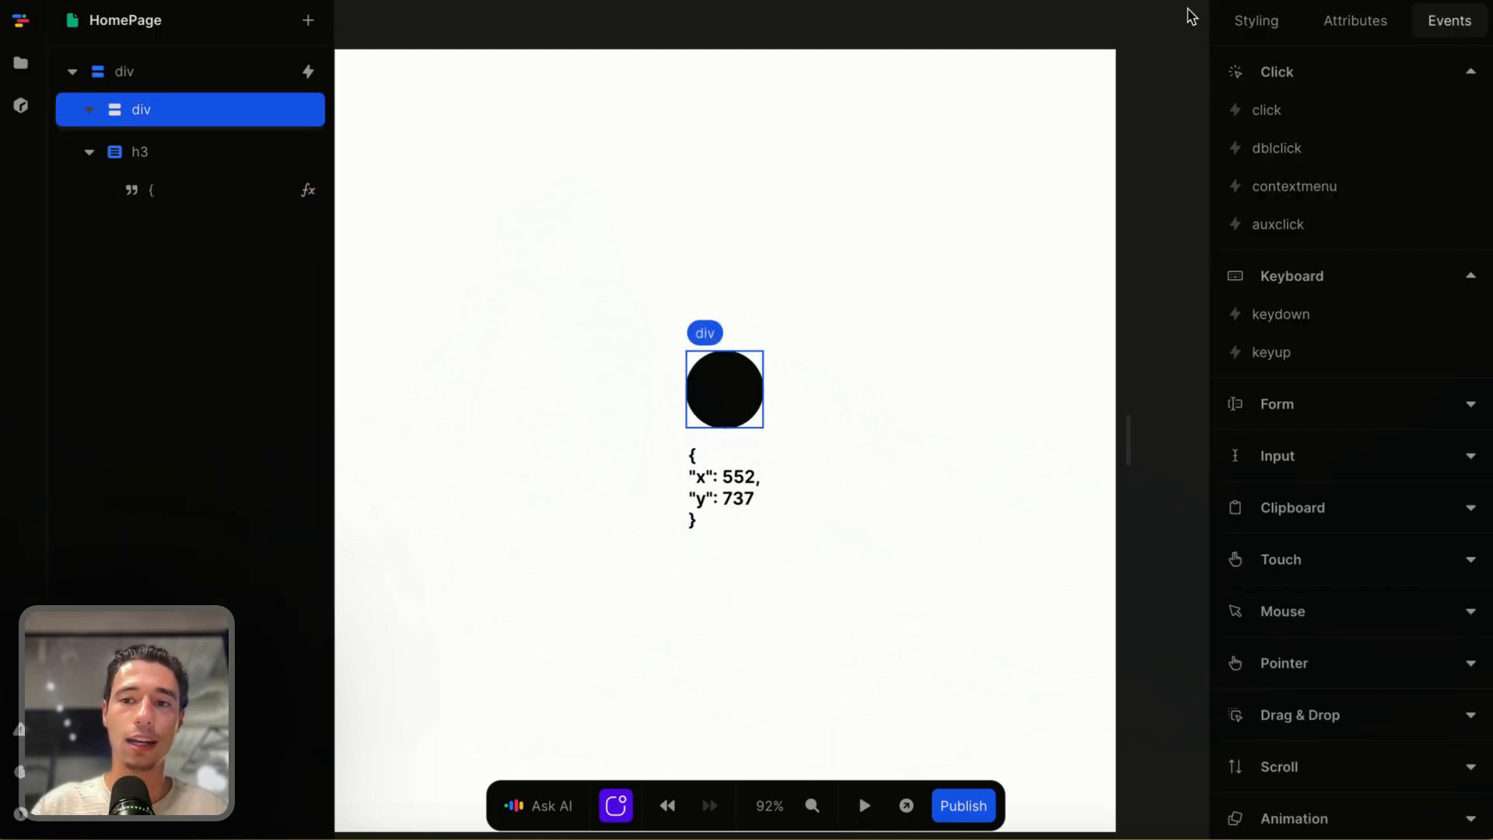
Add a style variable to the circular div with type Spacing, name x and unit px
click(1256, 20)
click(1471, 72)
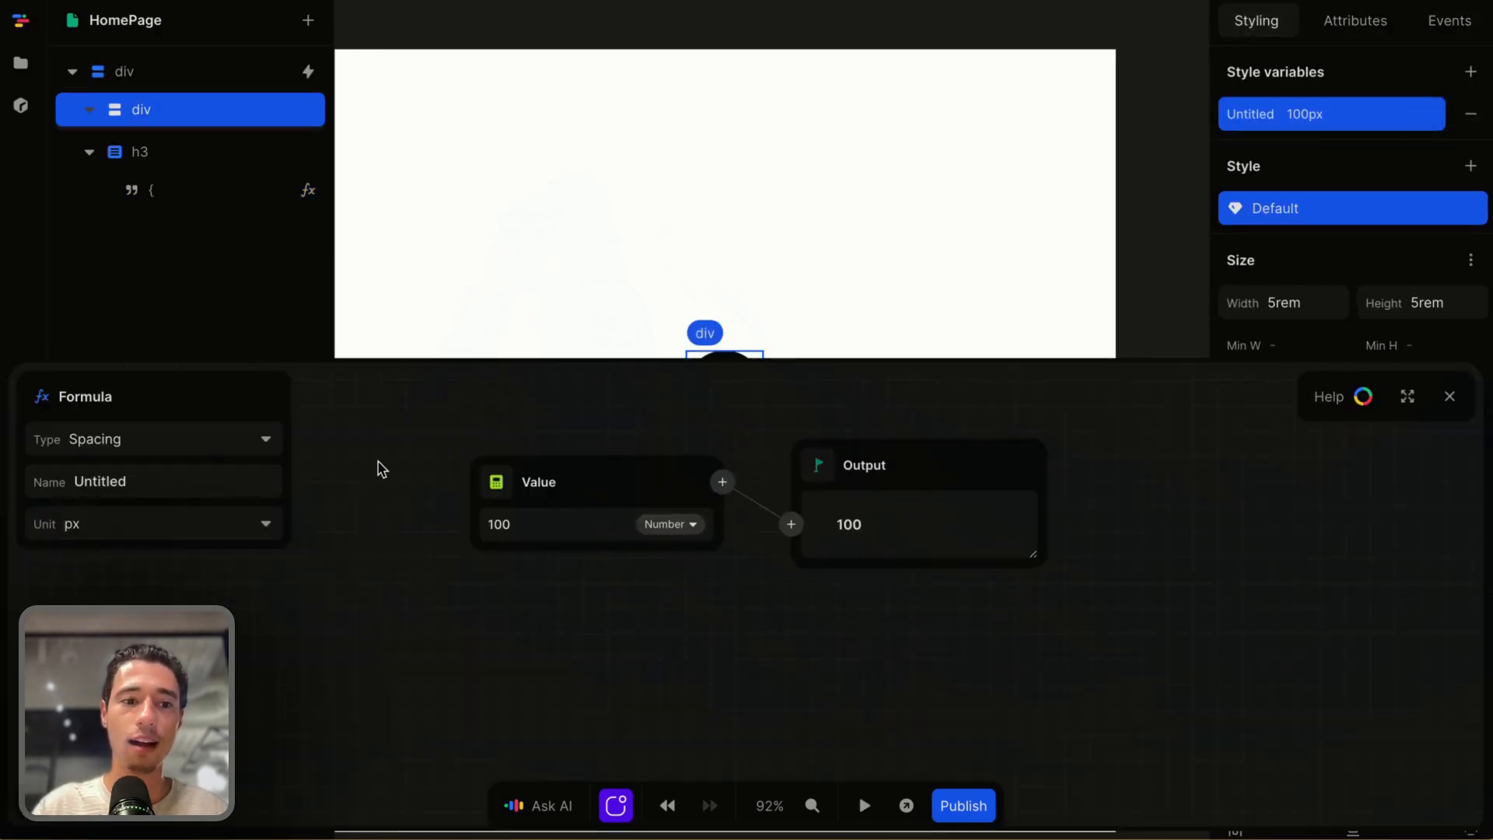
click(185, 443)
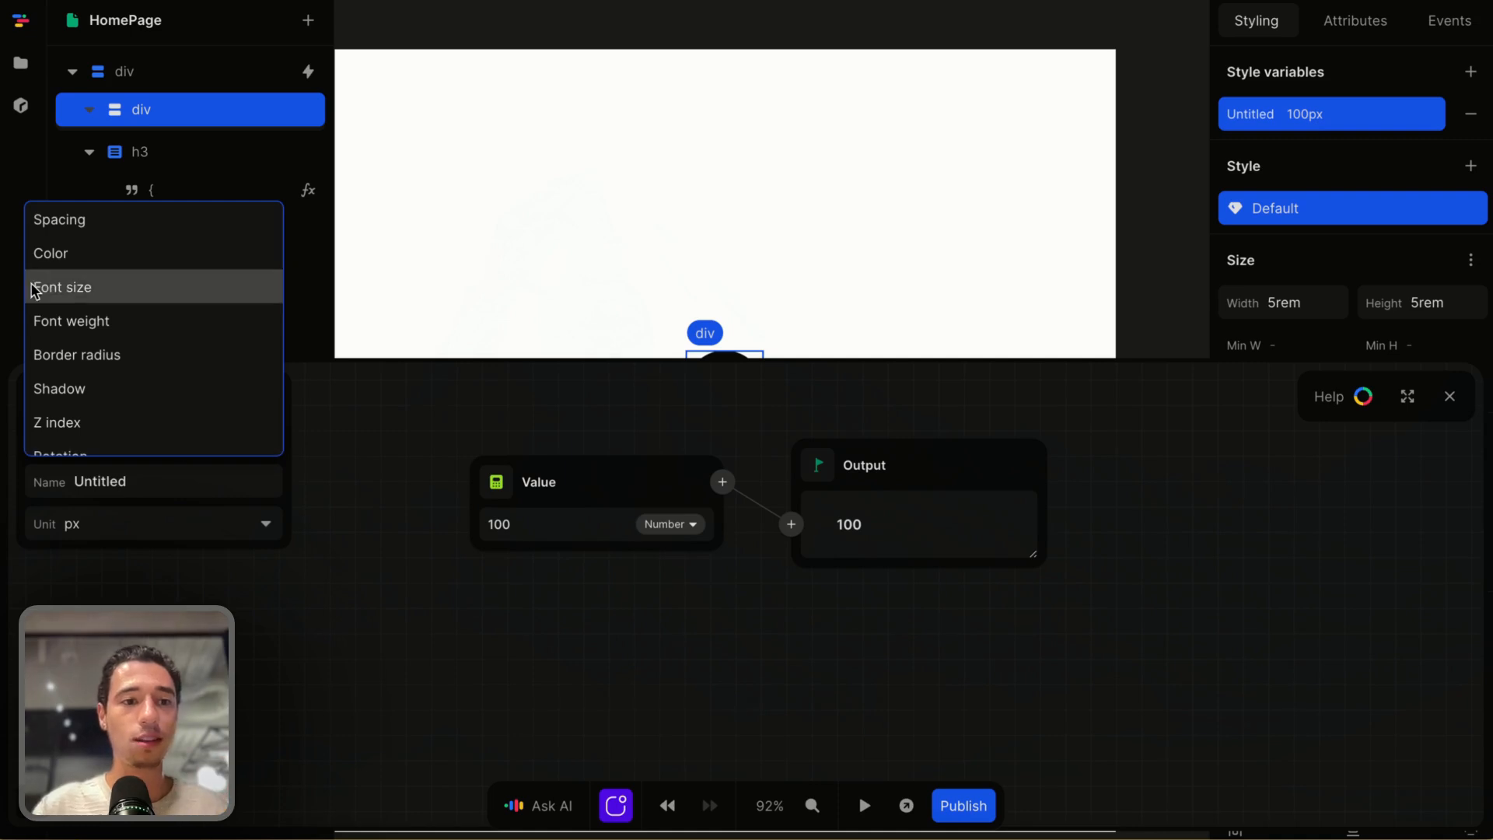
click(43, 220)
click(144, 480)
key(BackSpace)
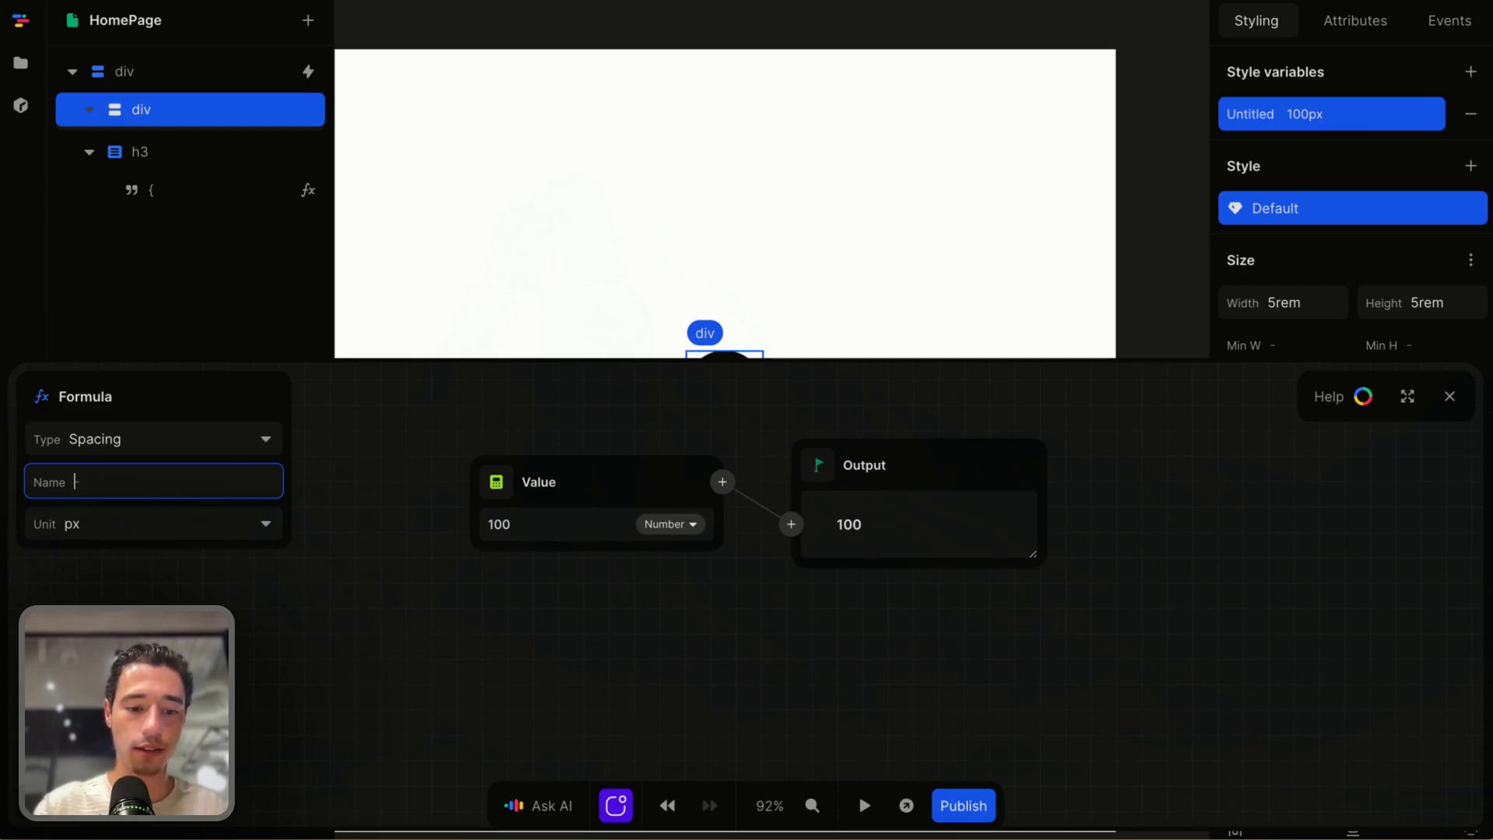
key(Return)
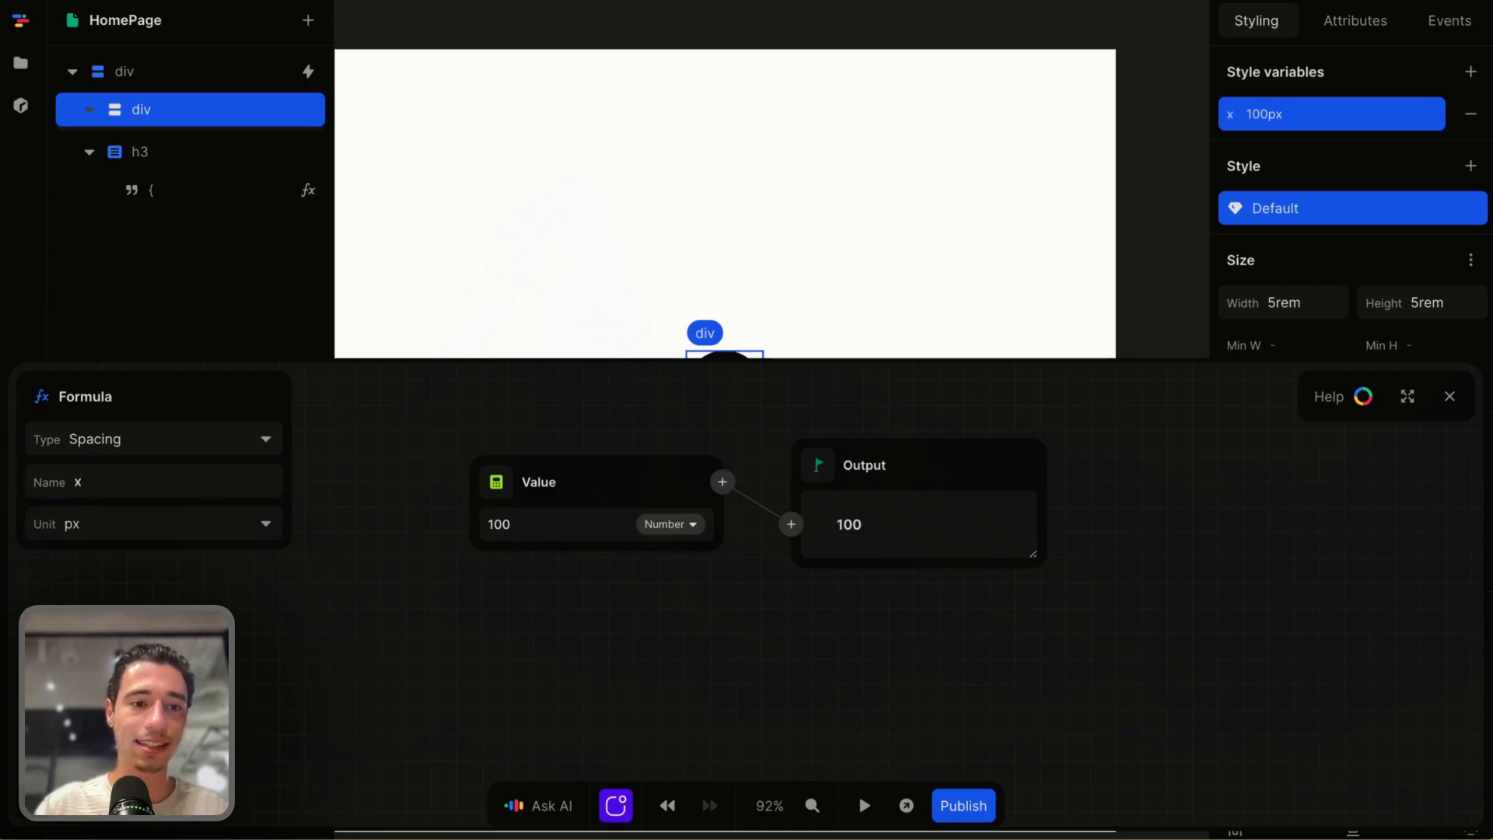
click(137, 524)
click(330, 554)
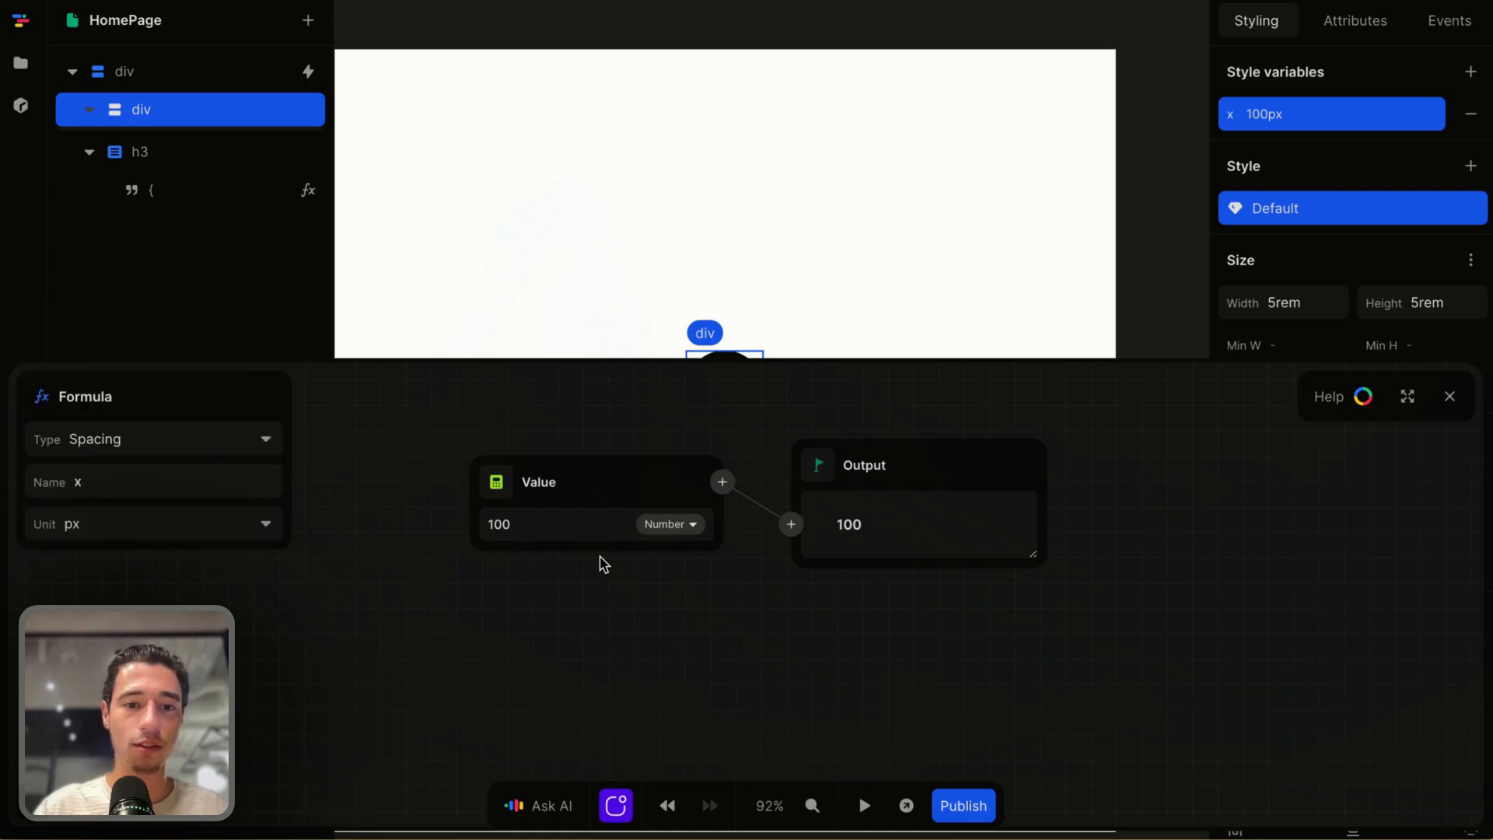
Bind the x style variable's formula to the x property of the value variable and close the formula
click(498, 483)
click(537, 556)
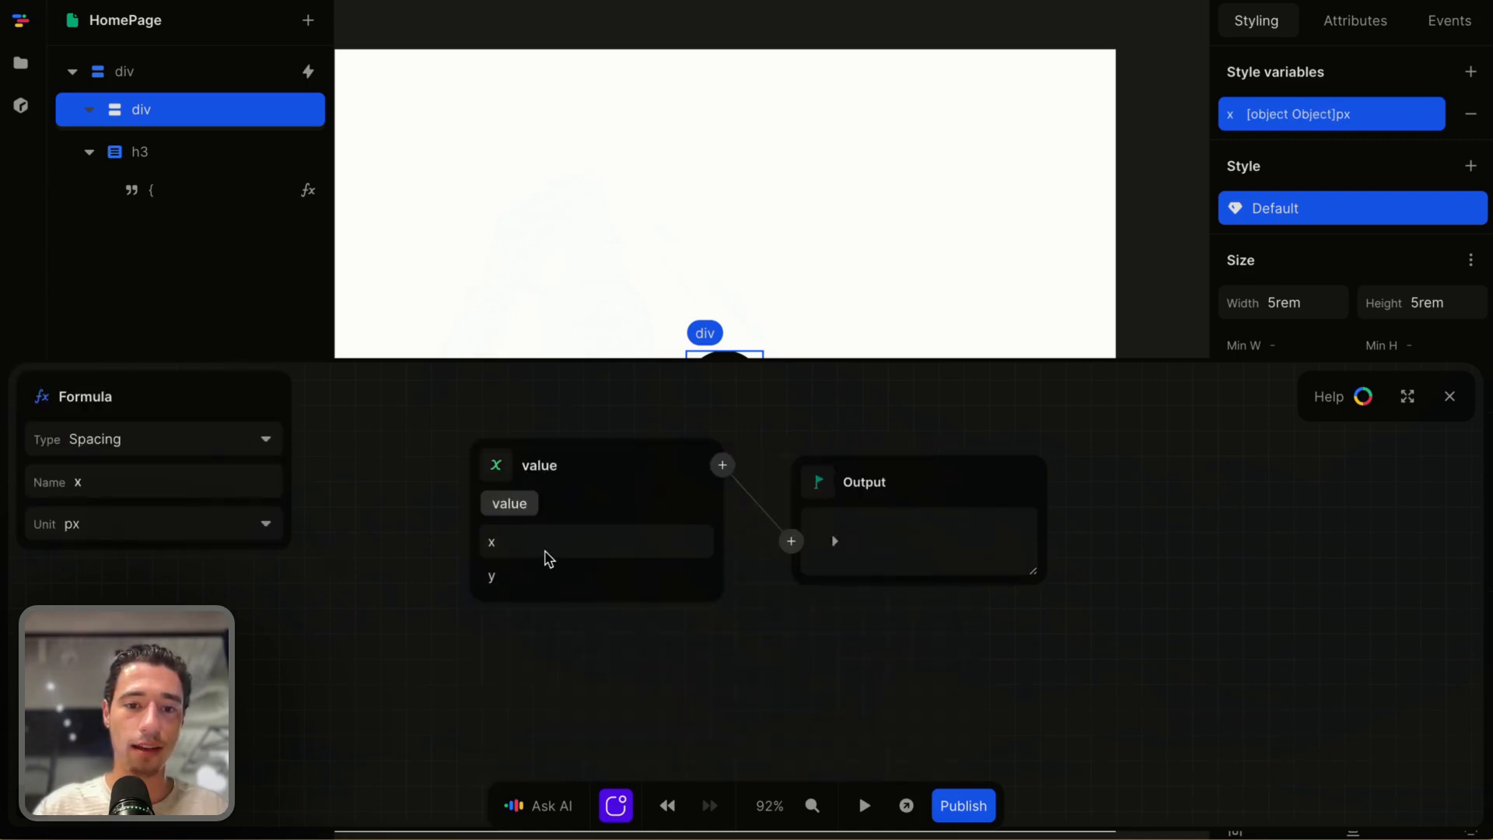
click(502, 544)
click(1451, 394)
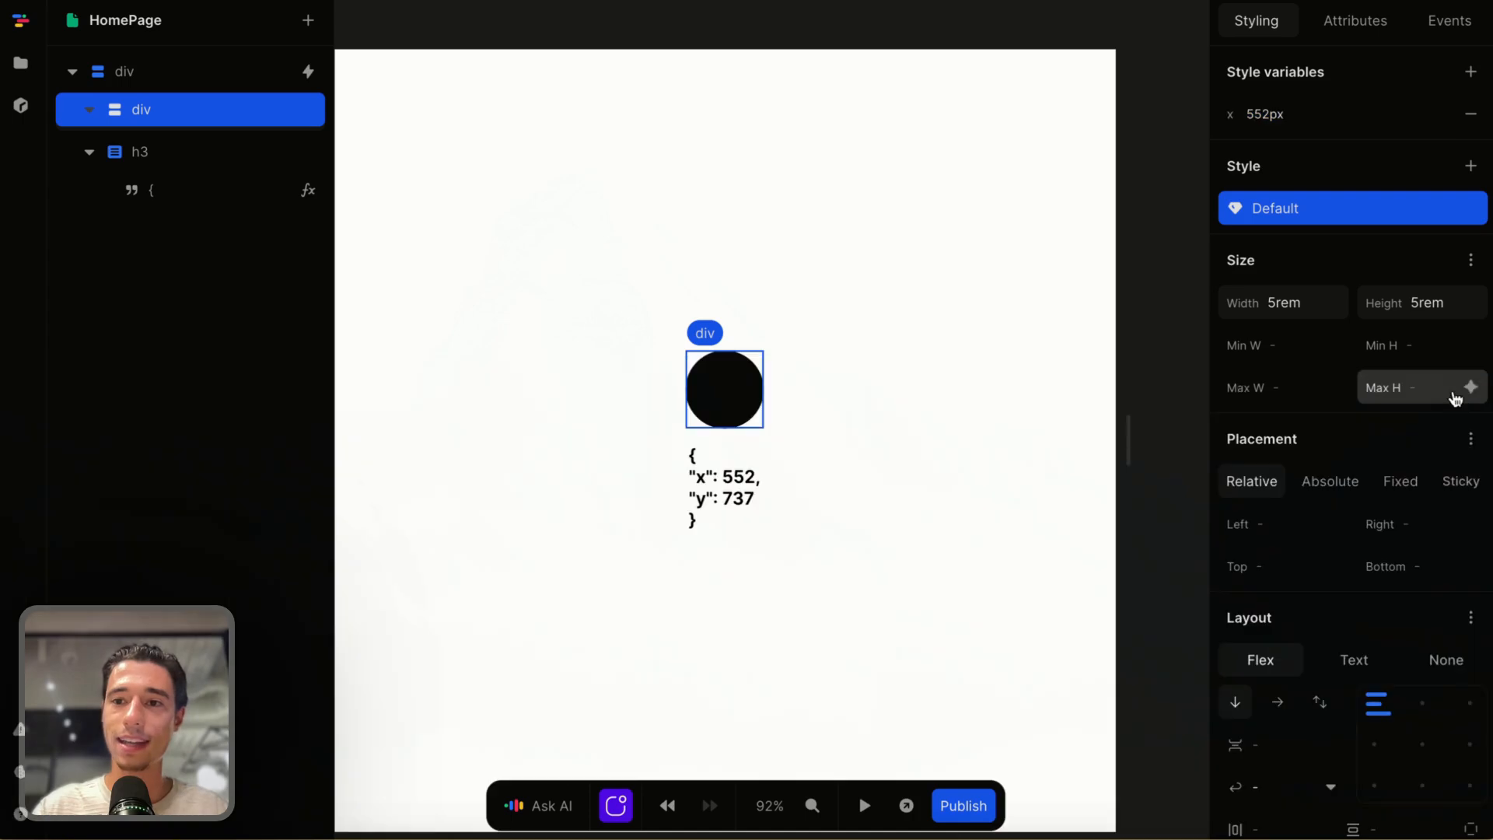
Add a second spacing style variable named y, bound to the y property of the value variable
click(1470, 71)
click(161, 486)
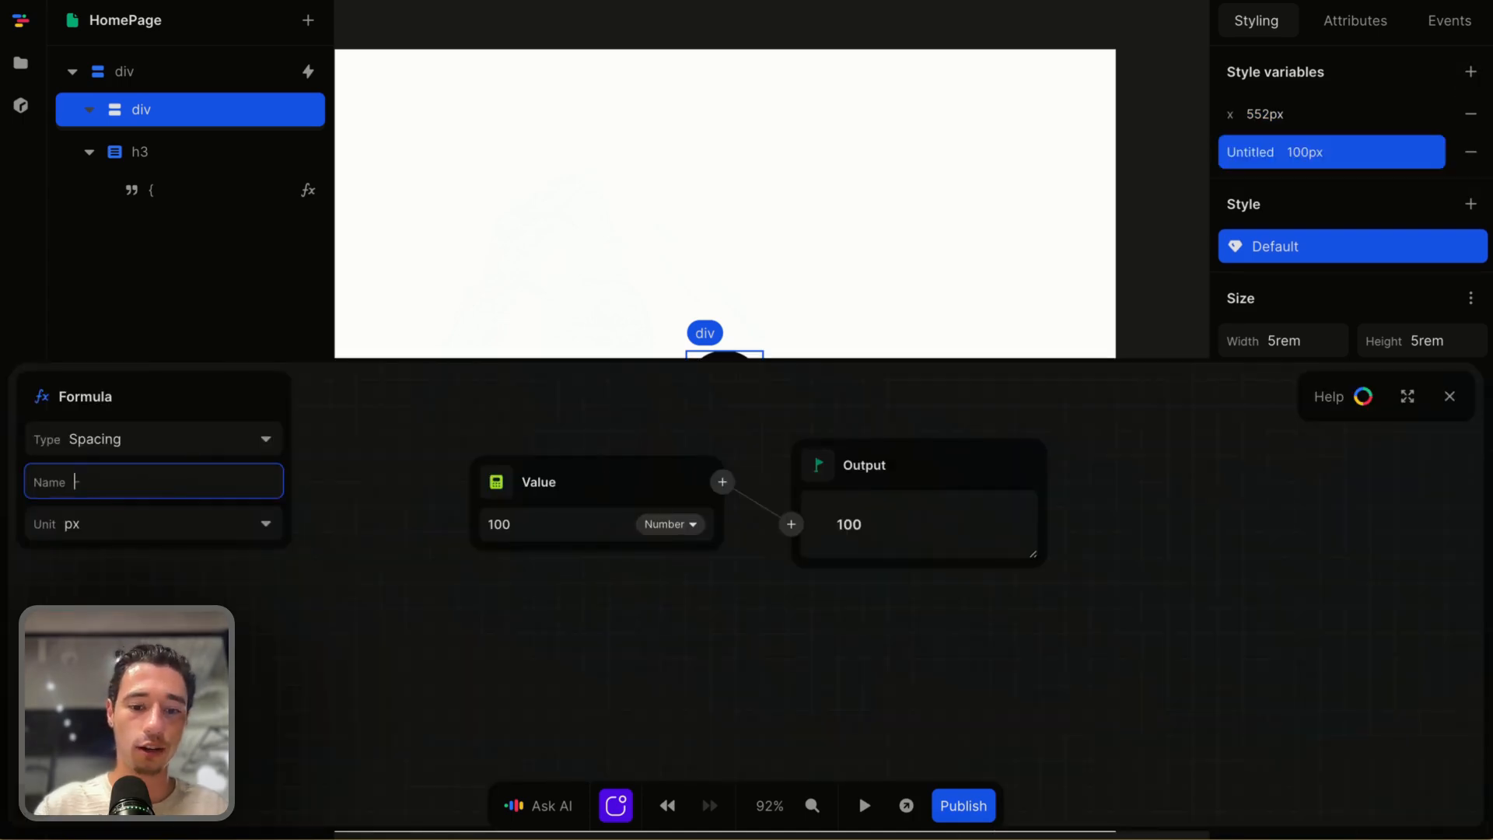
key(Return)
click(490, 480)
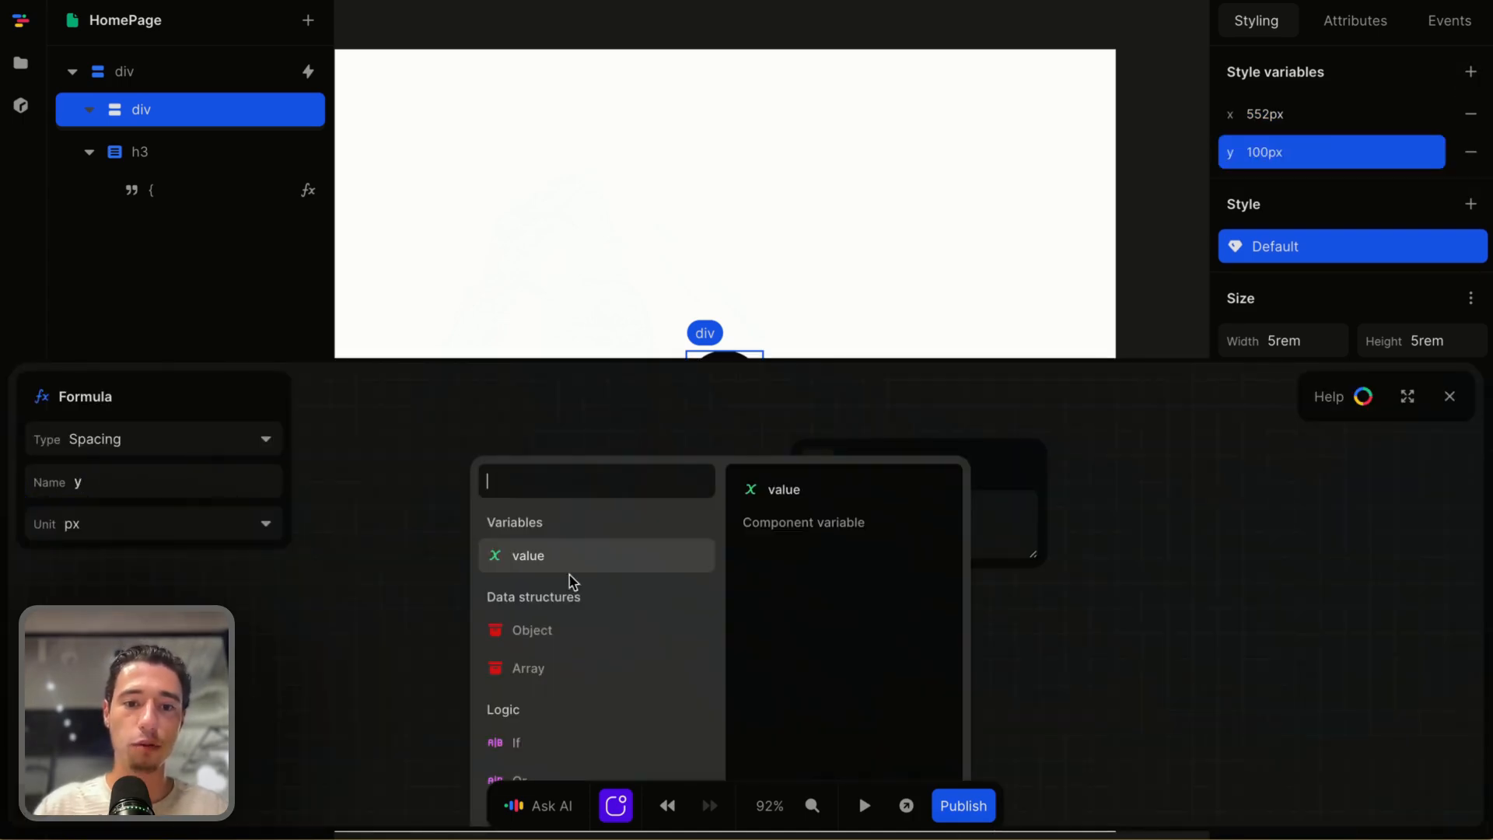
click(554, 558)
click(504, 579)
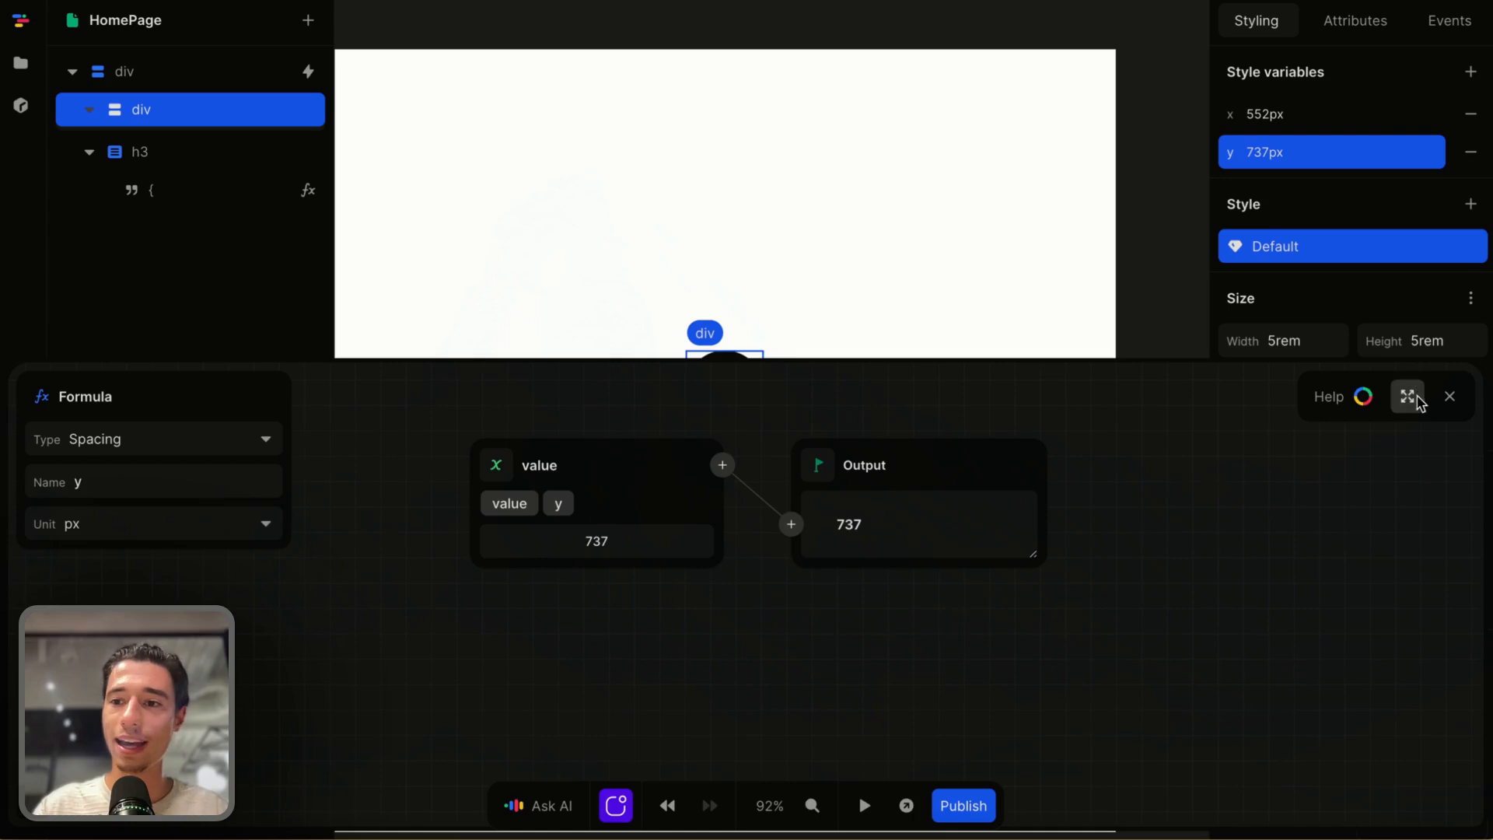
click(1449, 396)
Set the circular div's placement to Absolute with its left offset bound to style variable x, and test it in a preview
scroll(1309, 390, down, 1)
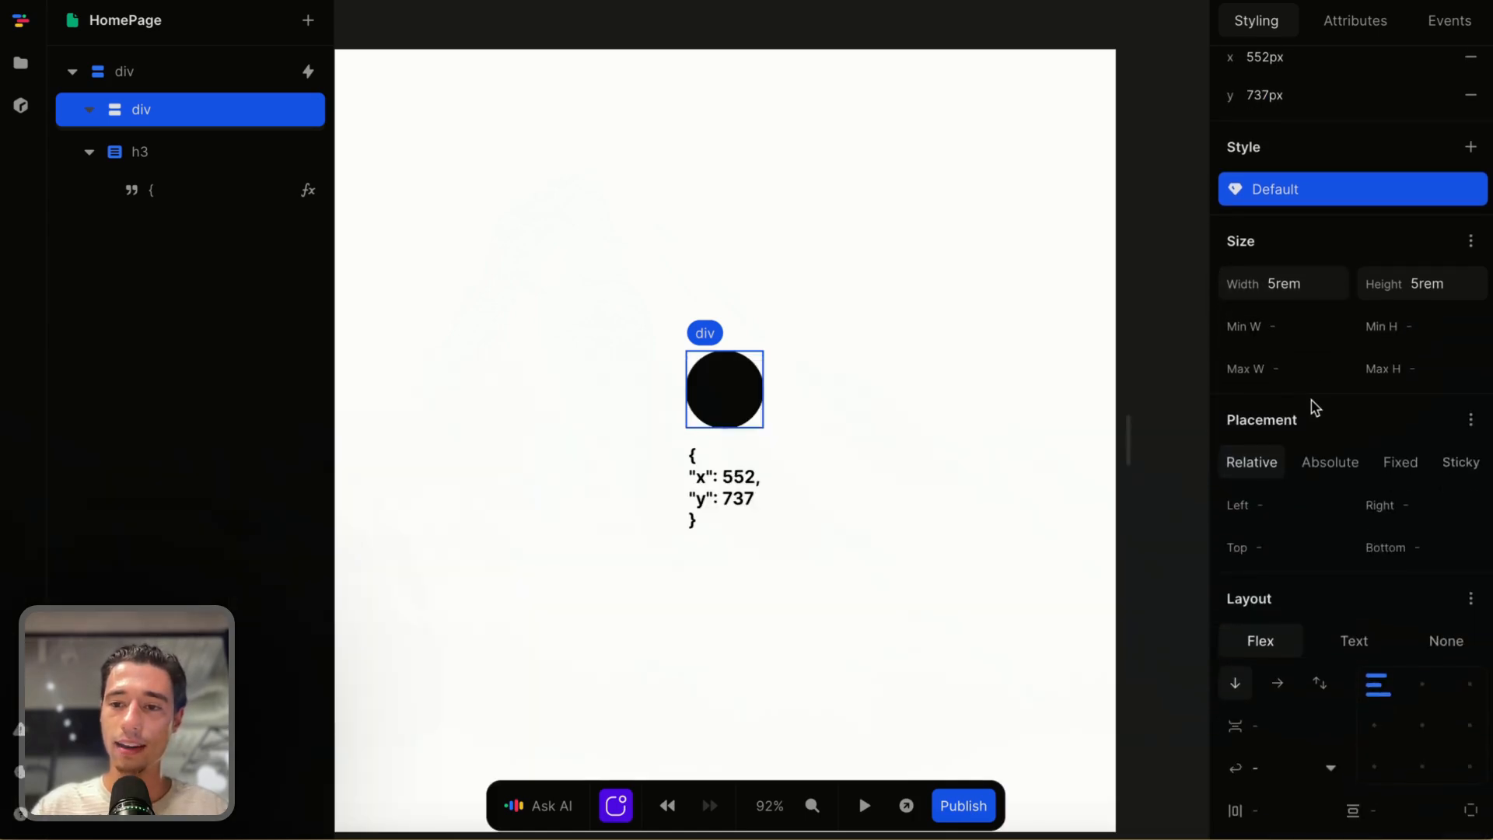
click(1328, 461)
scroll(1309, 633, down, 2)
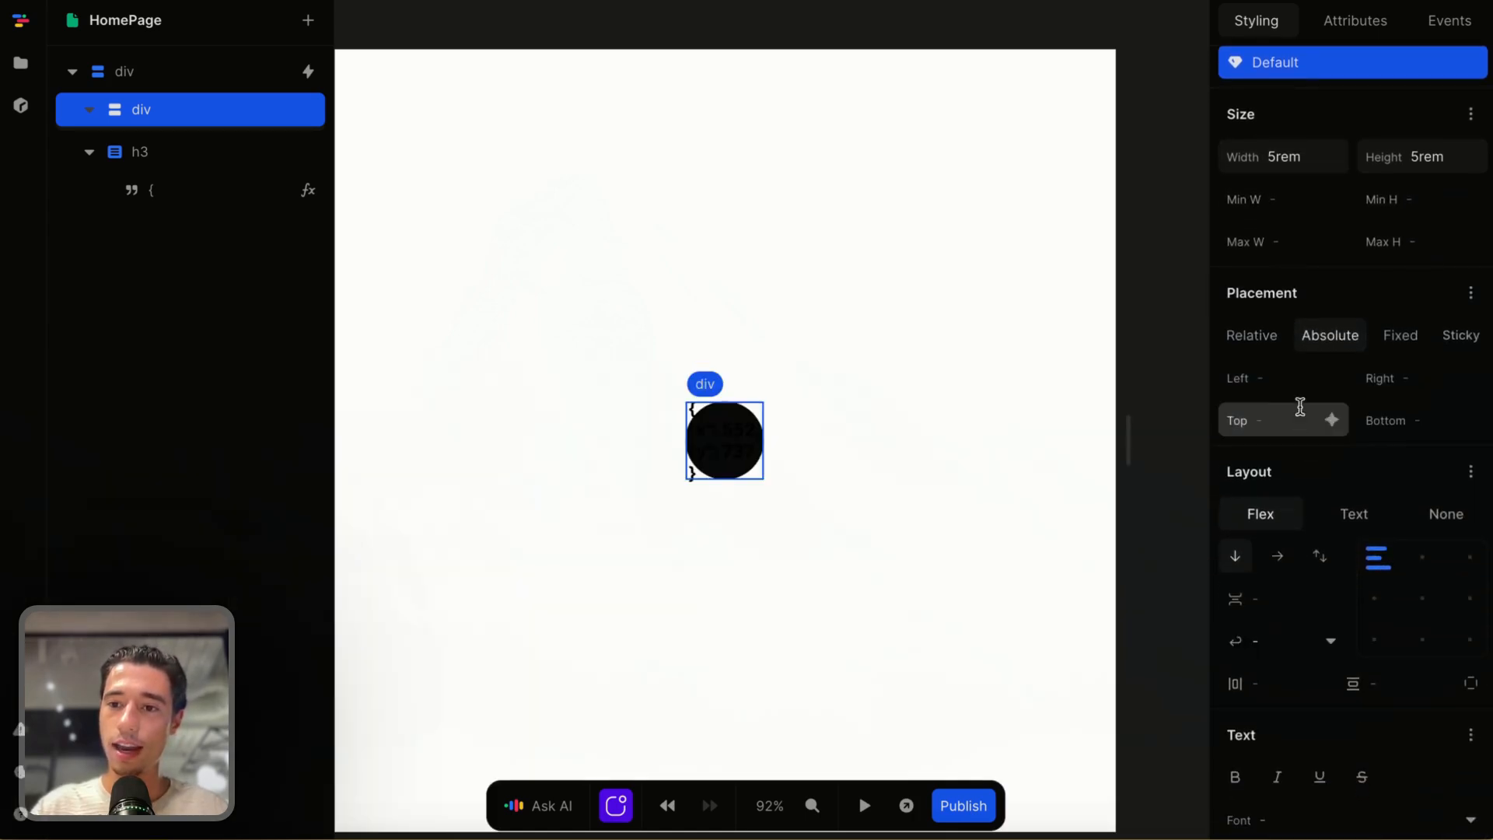
click(1333, 381)
click(1332, 380)
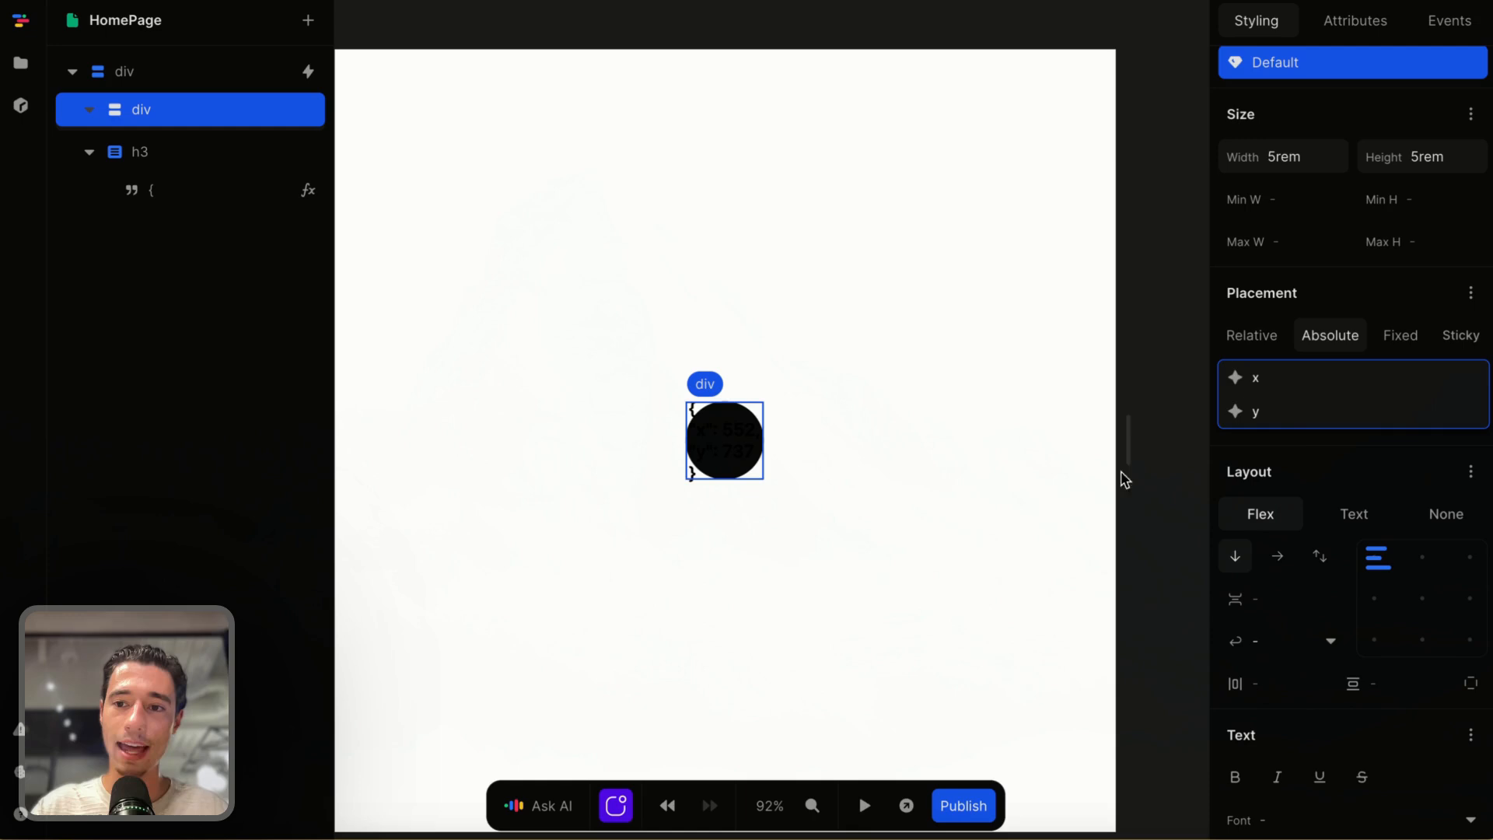
click(1269, 384)
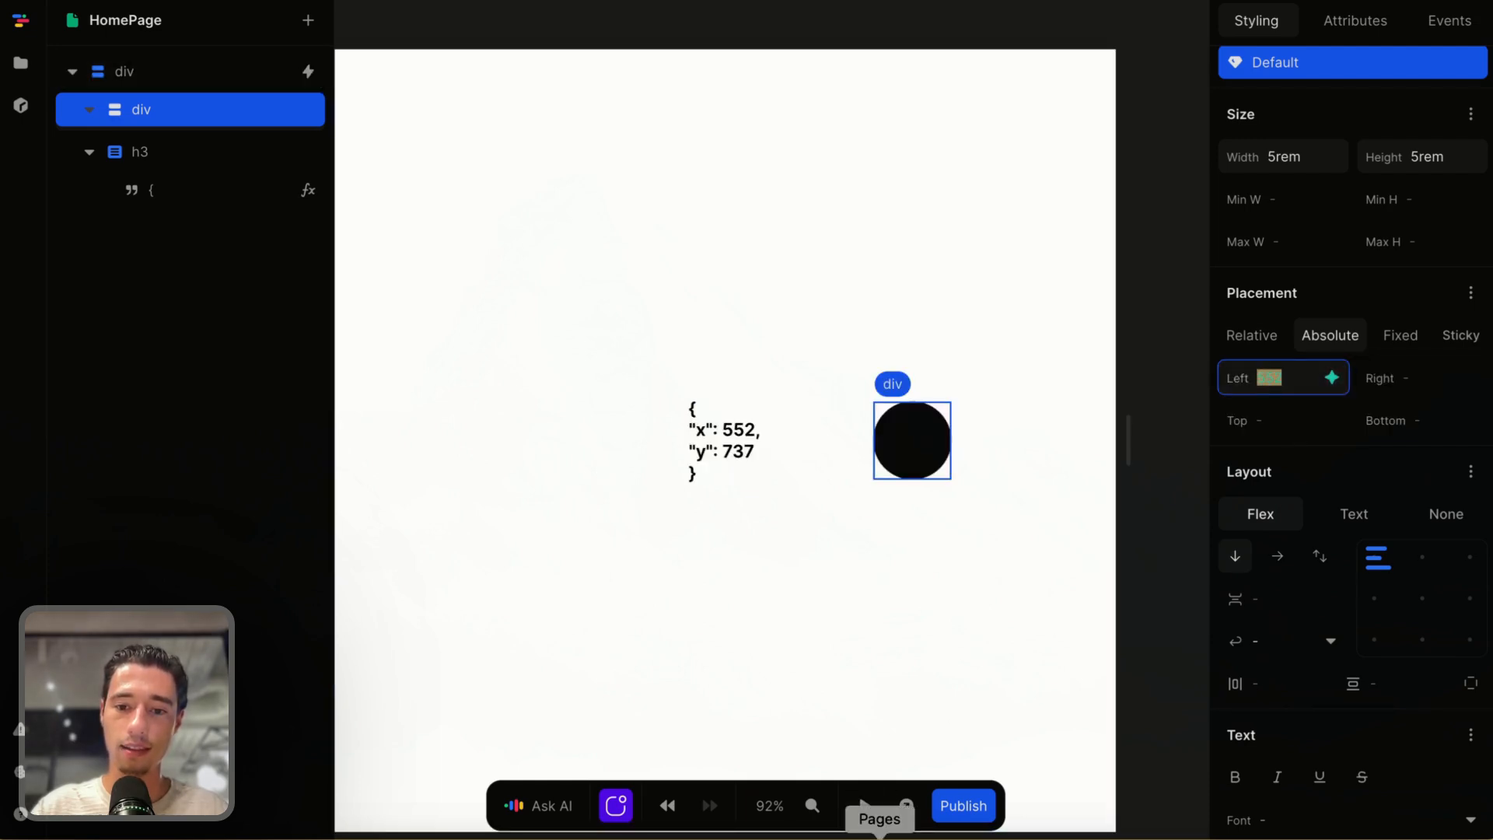
click(865, 806)
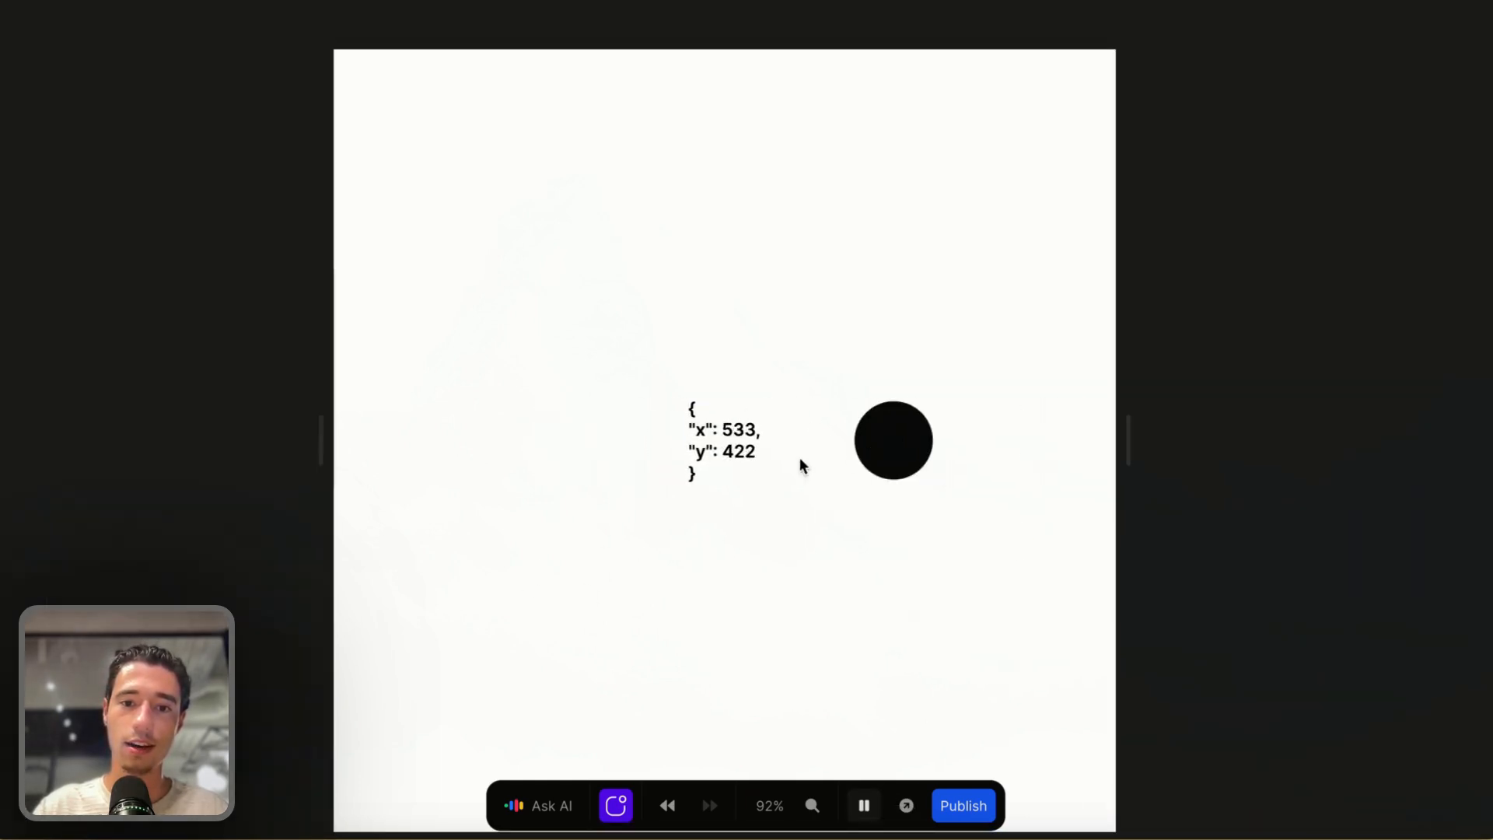
click(863, 805)
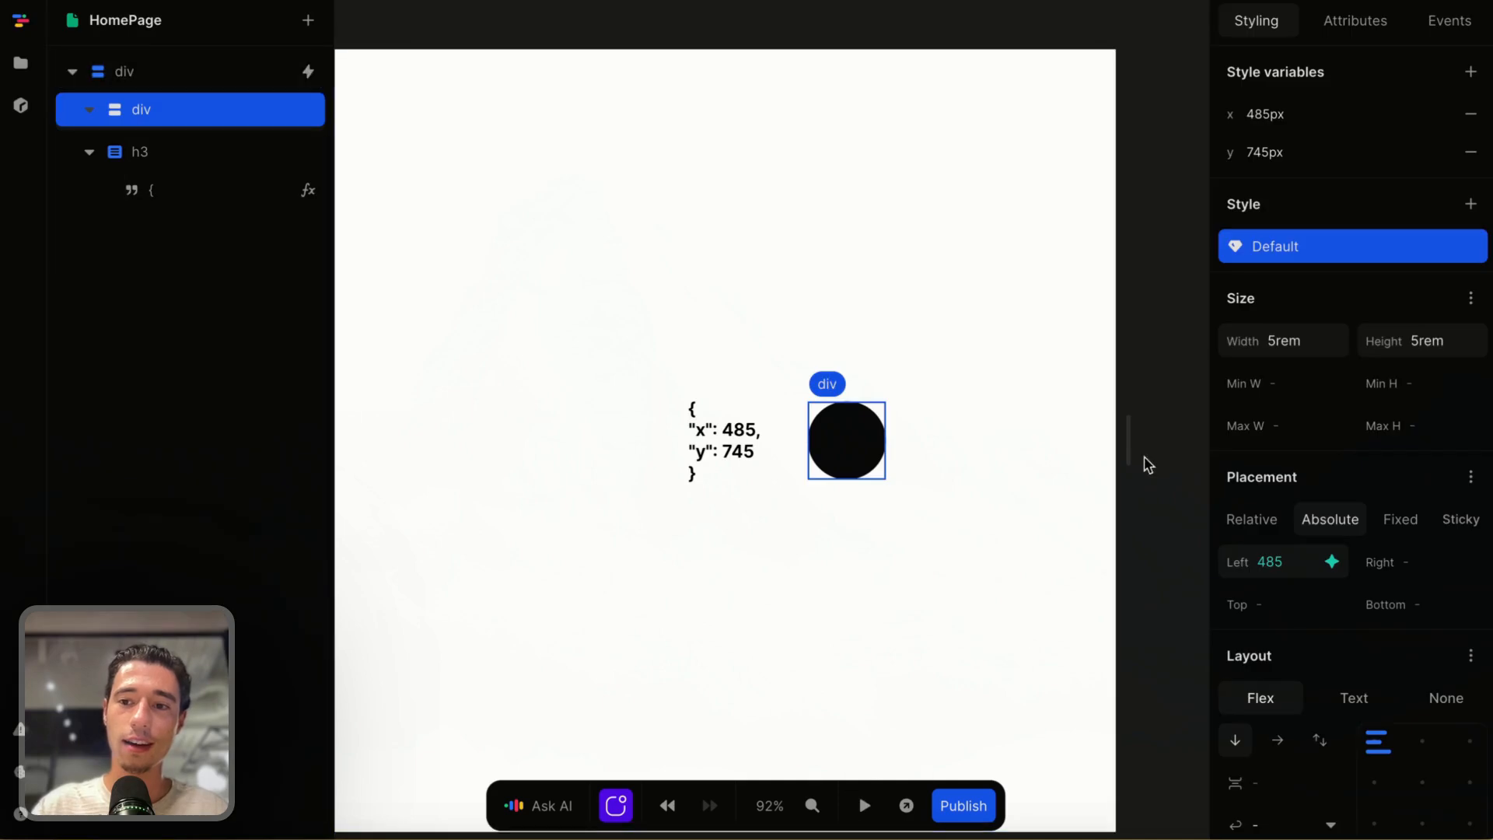
Try binding the circular div's bottom offset to style variable y, test it in a preview, and clear the bottom offset
scroll(1344, 598, down, 2)
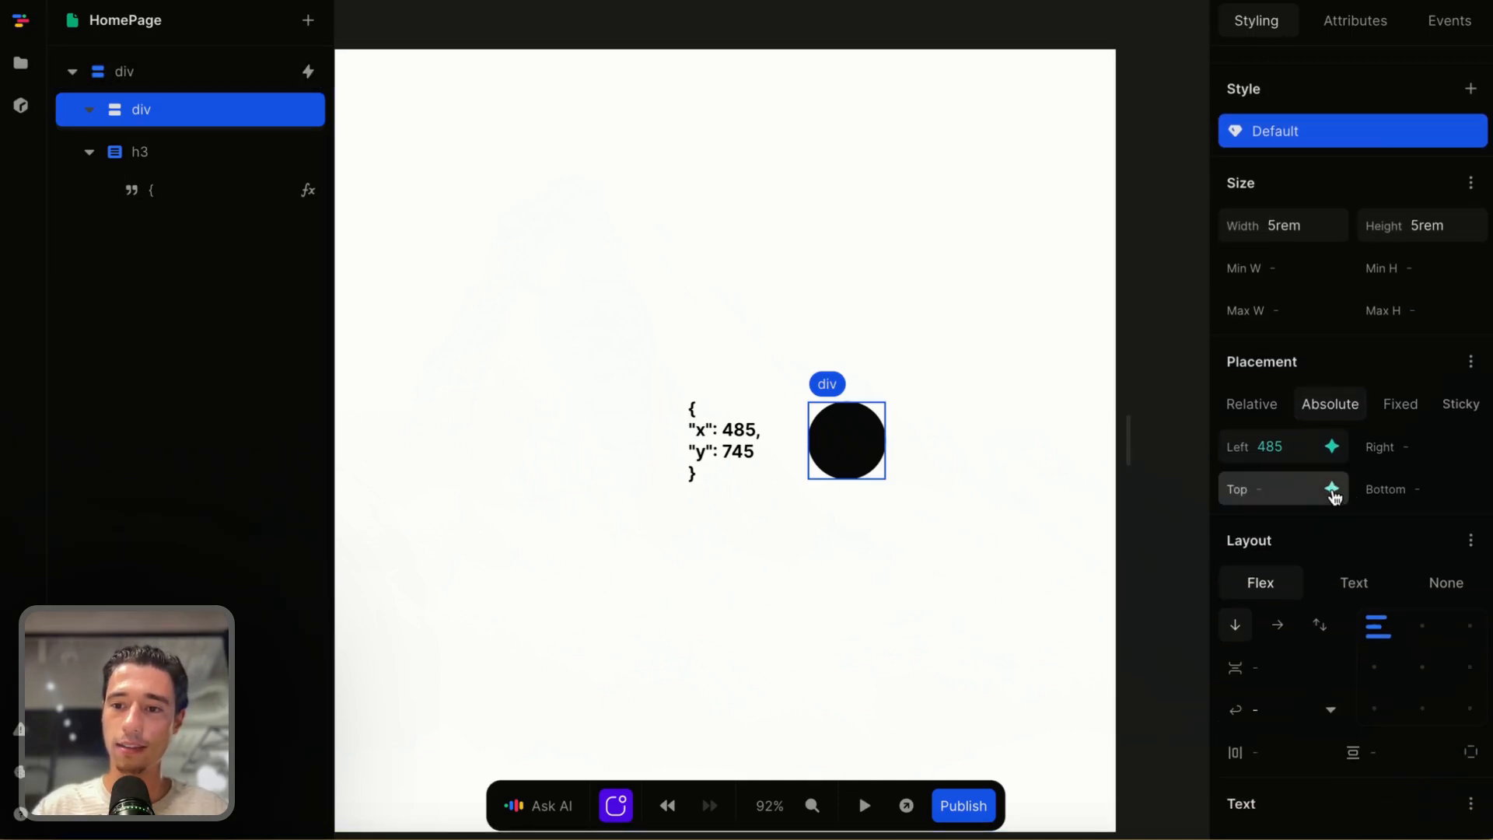
click(1476, 490)
click(1306, 524)
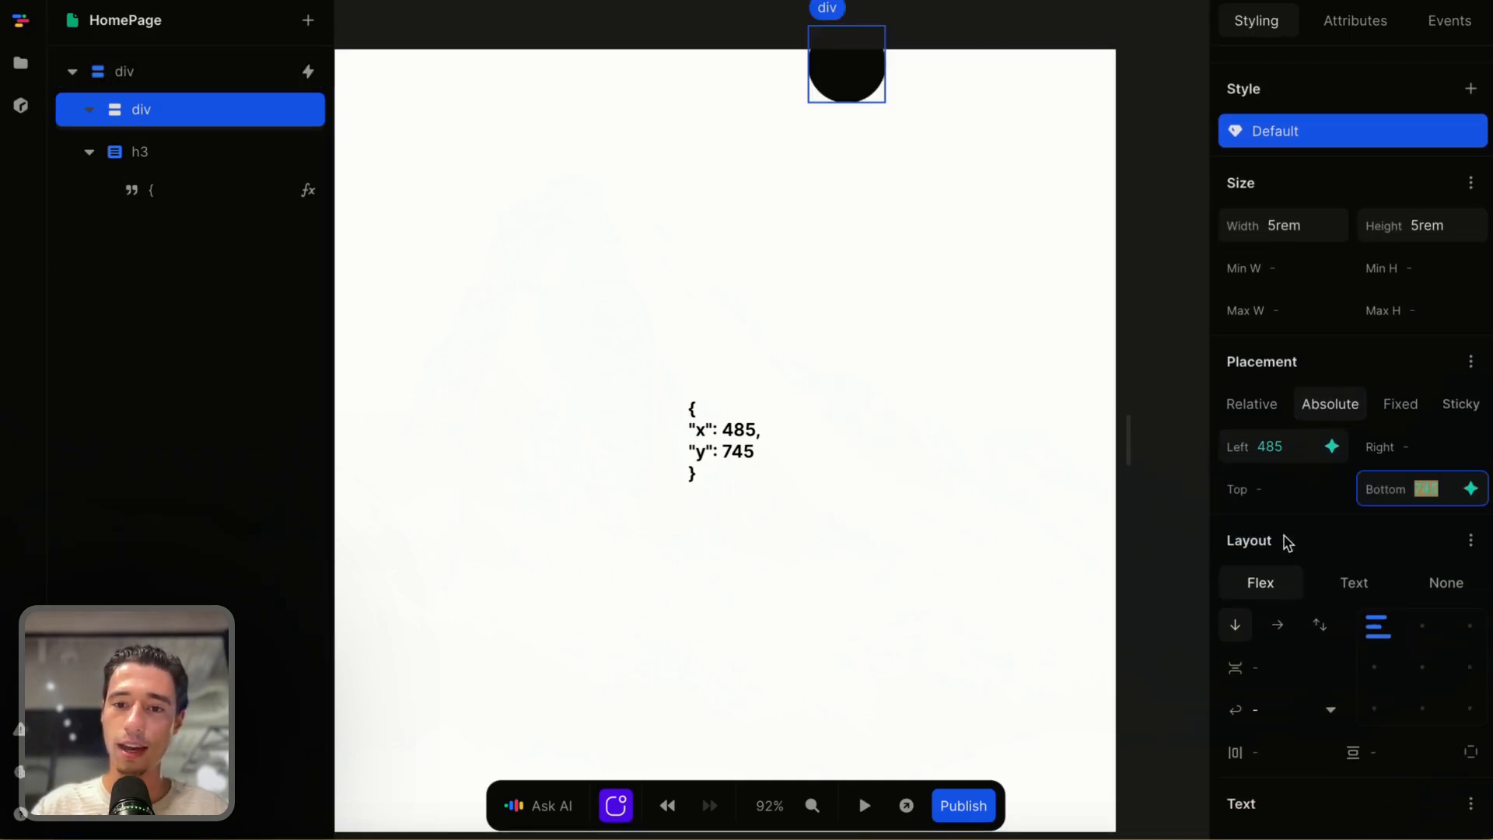
click(864, 806)
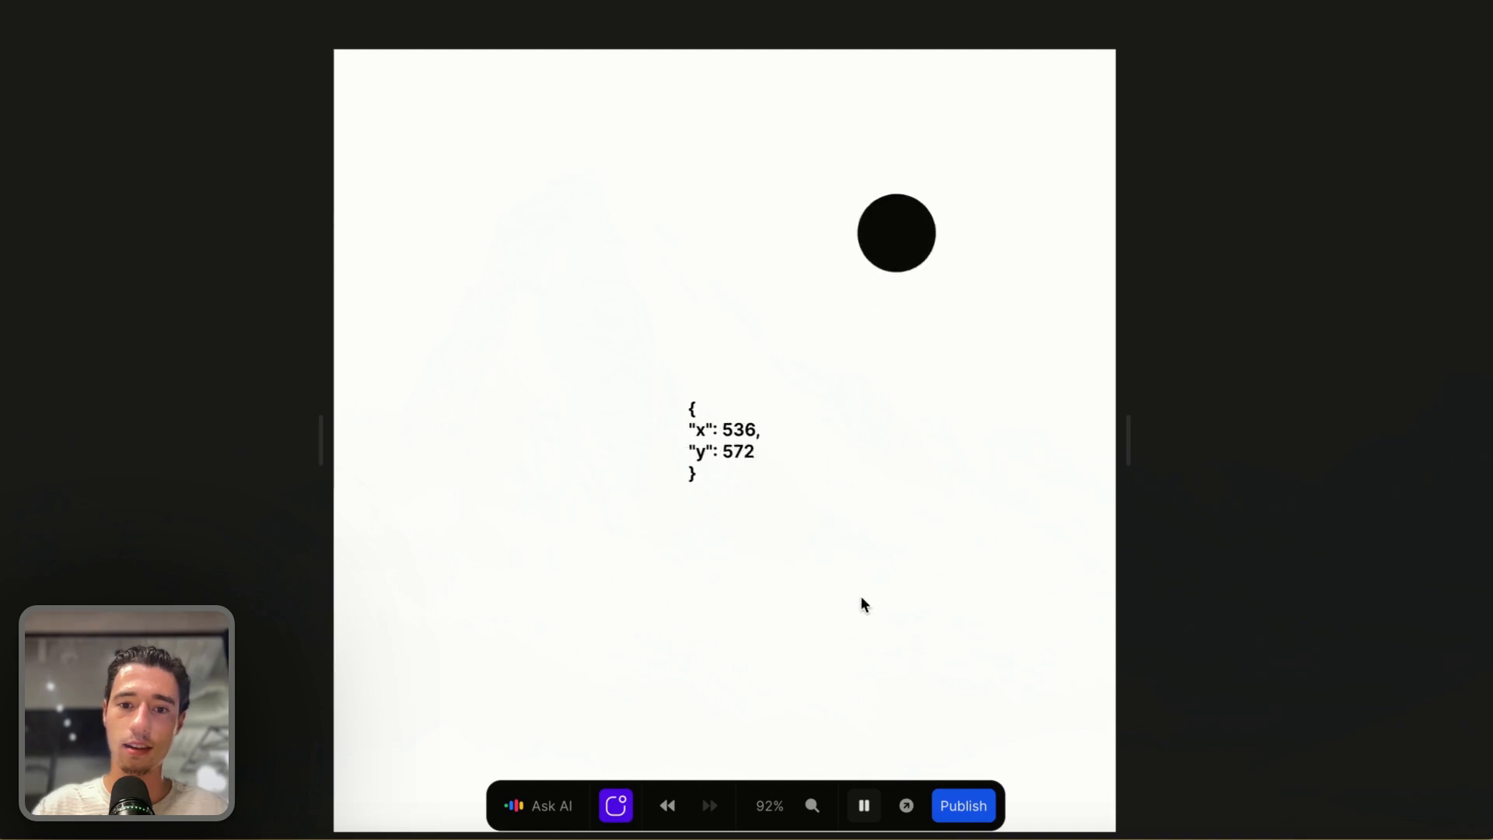
click(866, 806)
click(1443, 610)
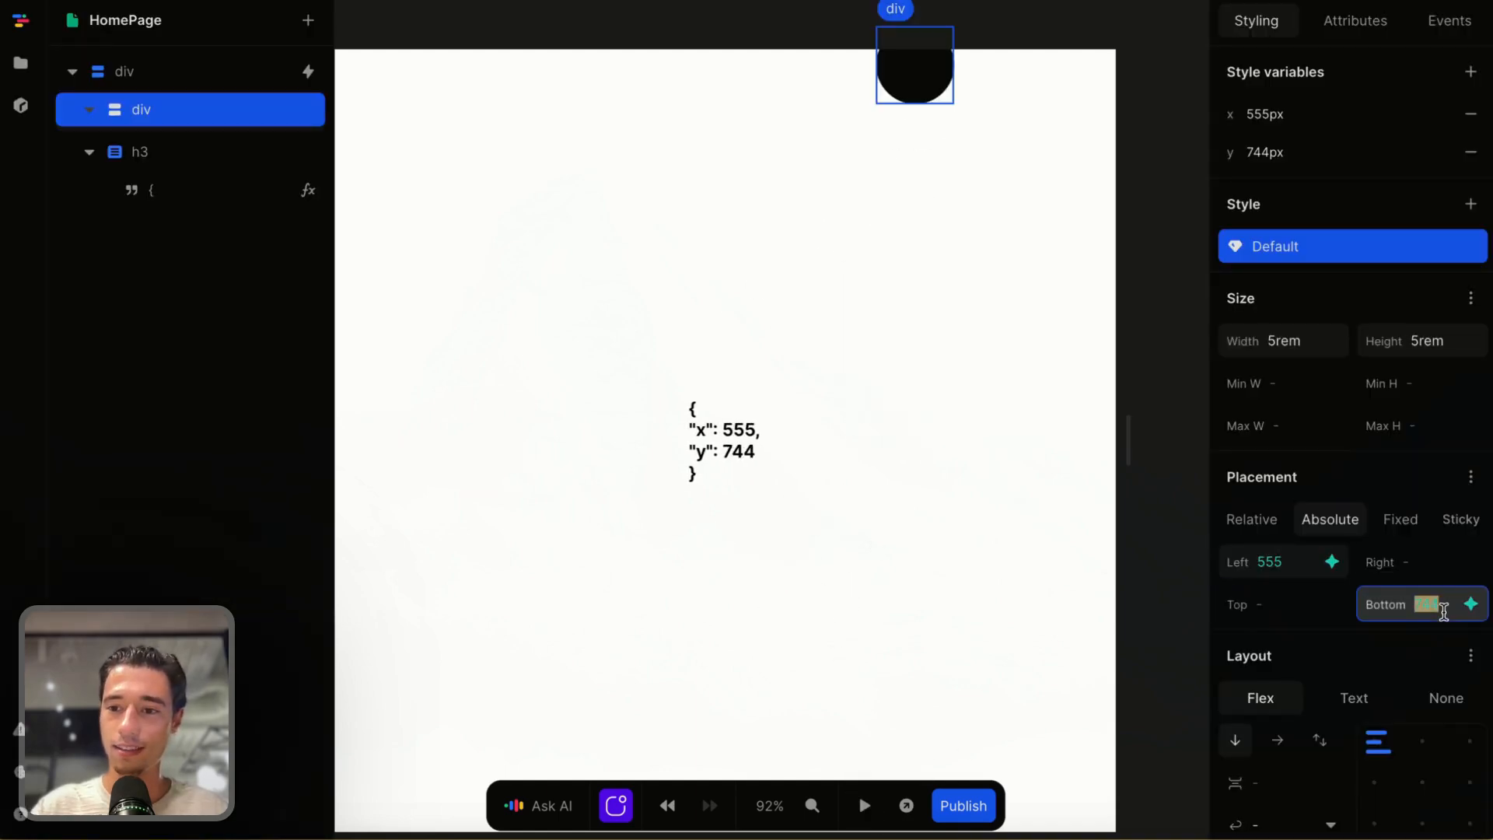
Bind the circular div's top offset to style variable y and test the mouse-following movement in a preview
click(1307, 604)
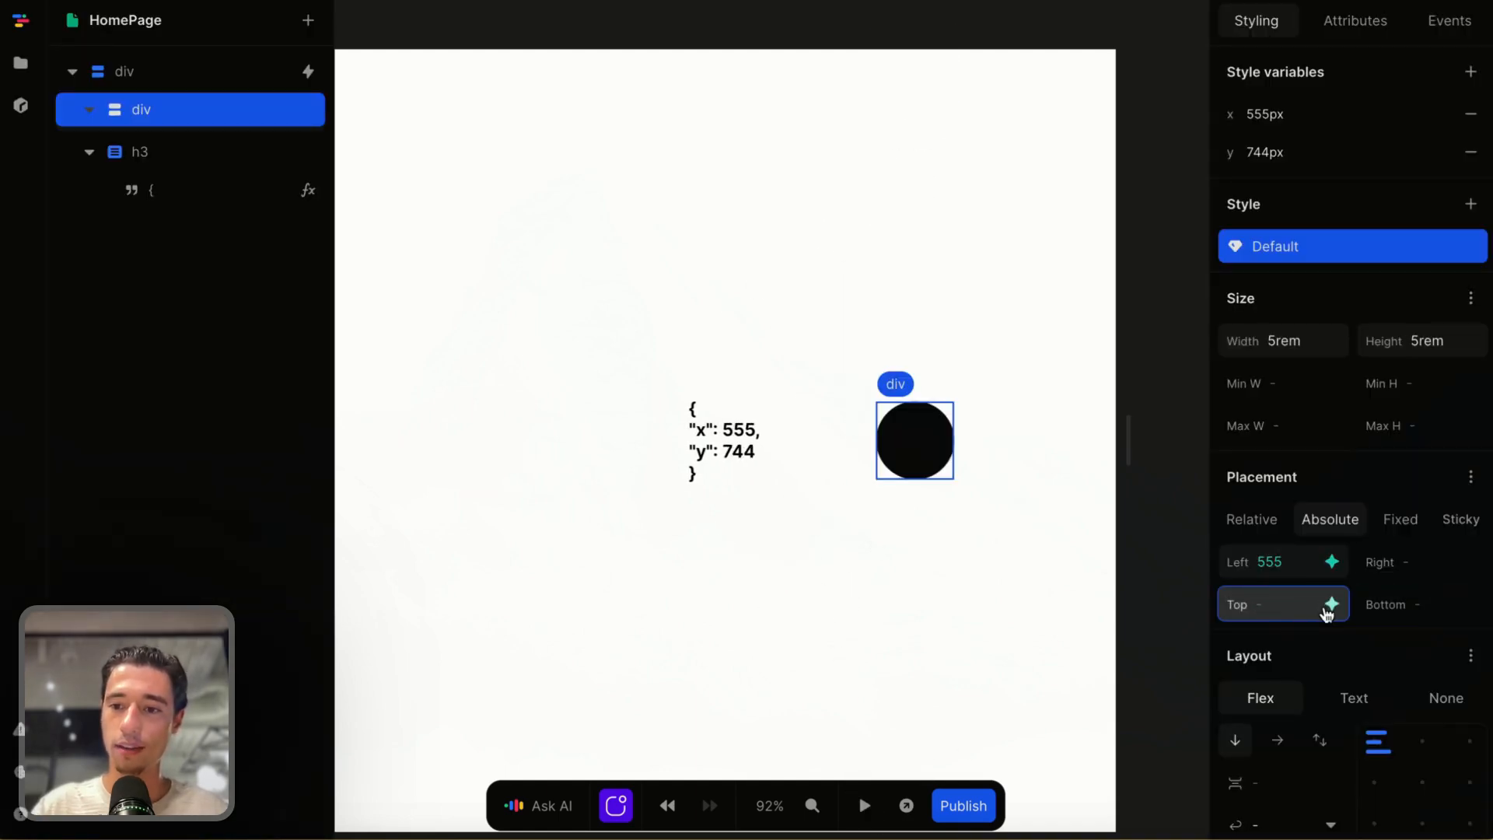
click(1329, 607)
click(1283, 644)
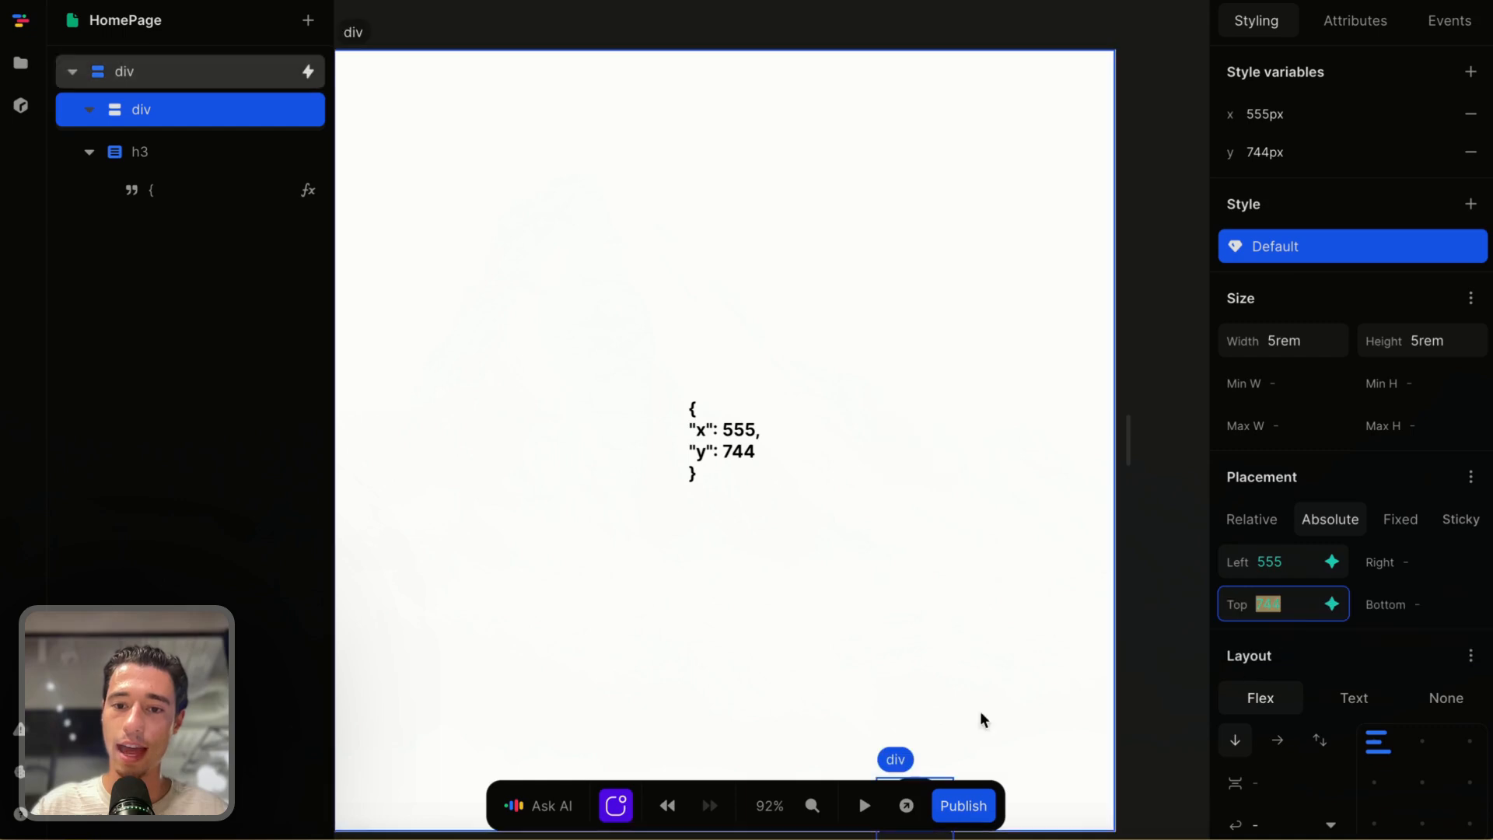
click(864, 805)
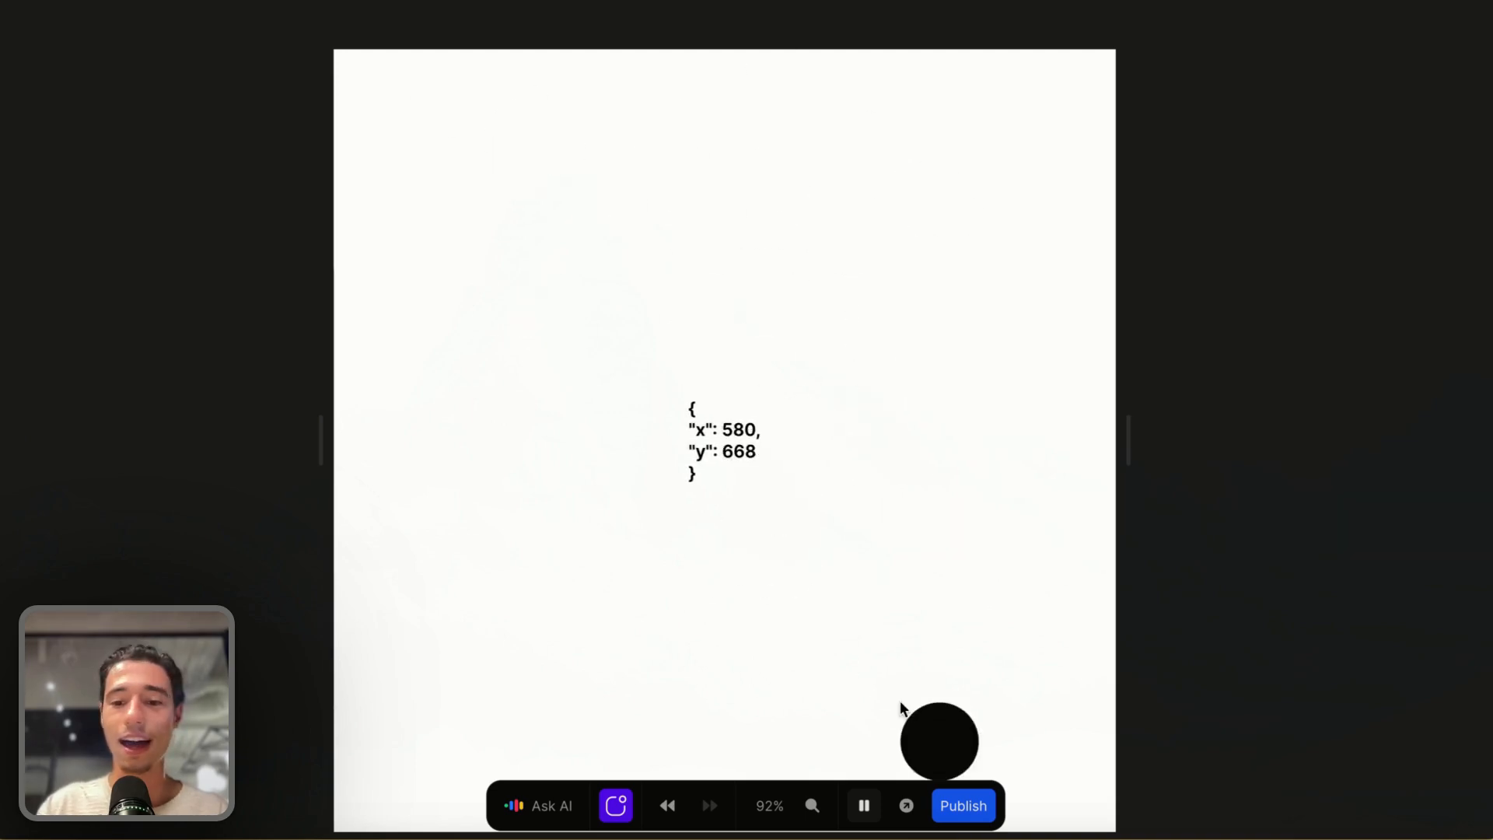
click(864, 805)
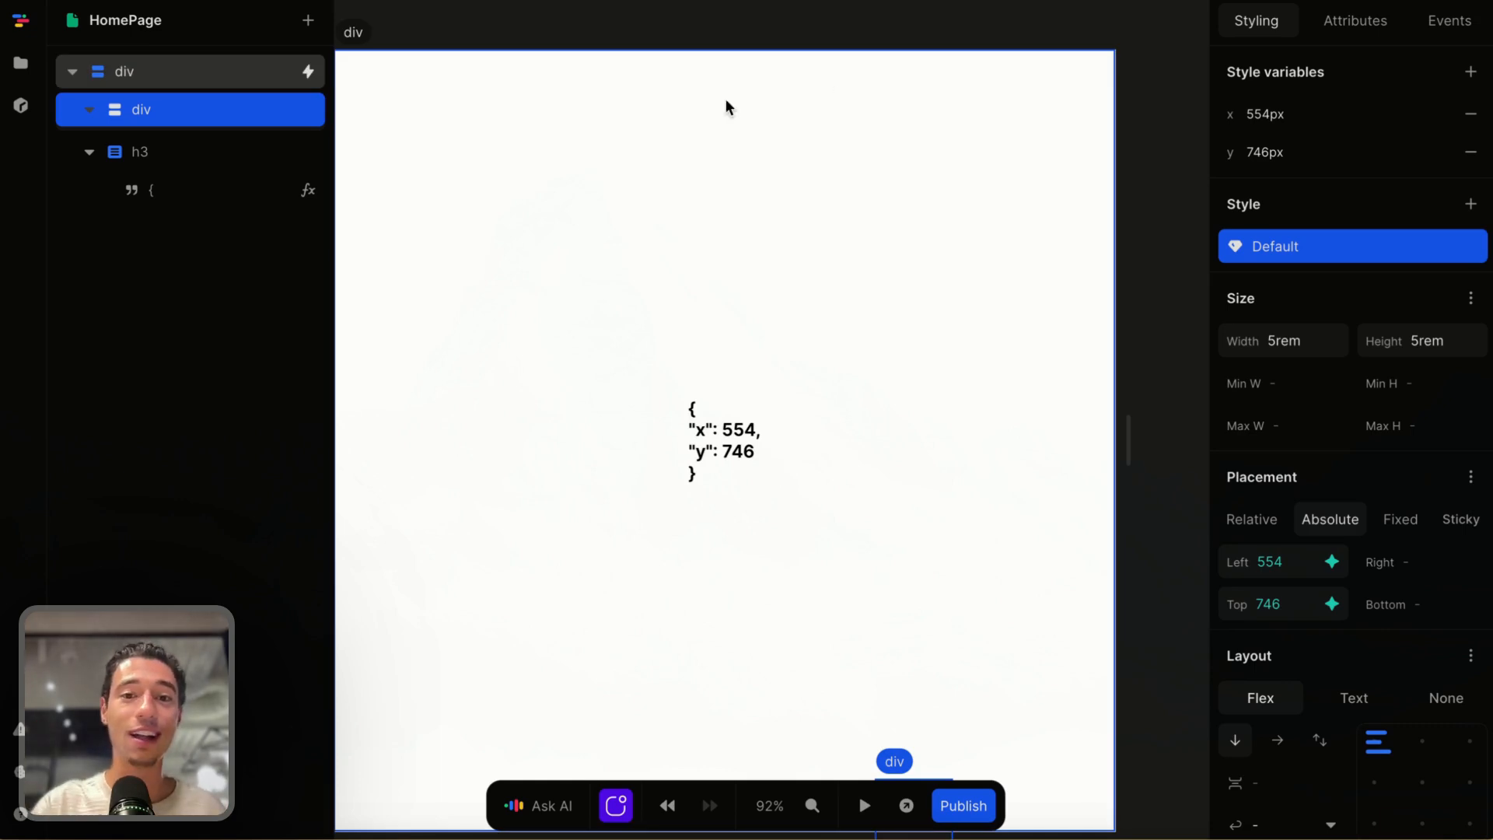
Switch to the NoCode ProCode website and look through its testimonials, course features and How to Join Today section
mouse_move(77, 404)
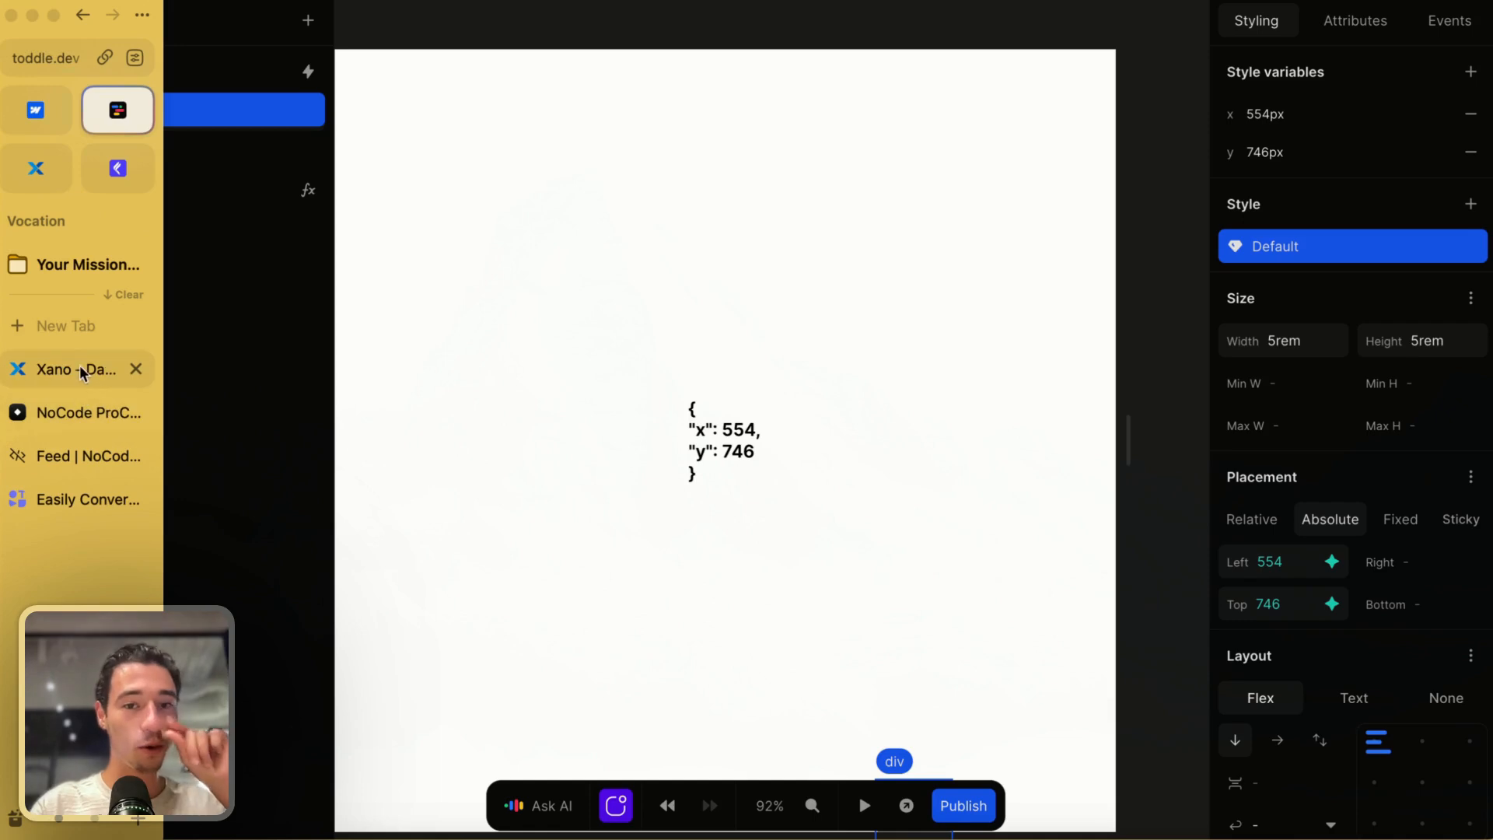
click(80, 367)
click(73, 411)
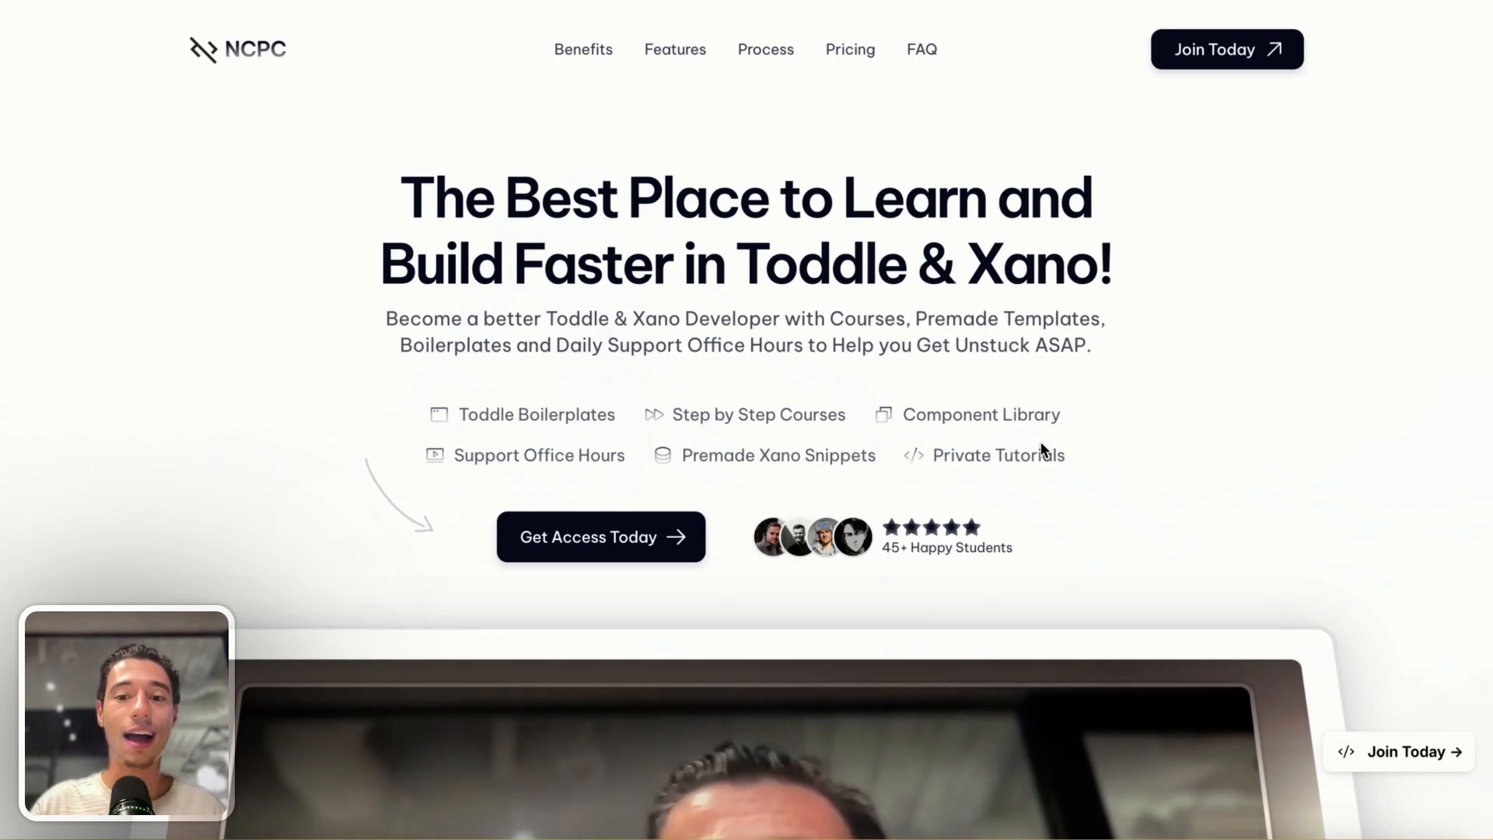
scroll(1040, 444, down, 10)
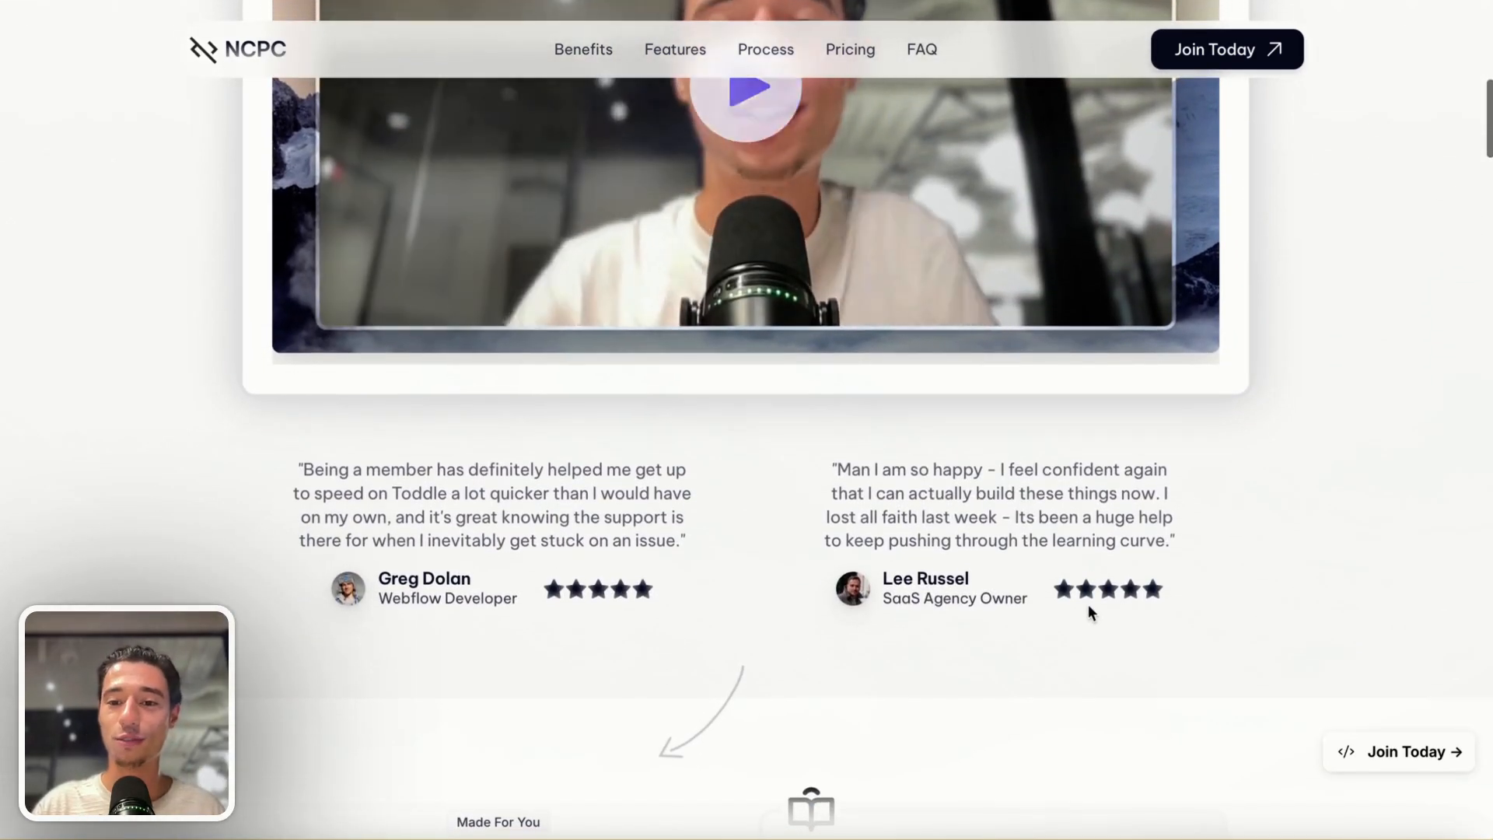
mouse_move(892, 579)
mouse_down()
mouse_move(1048, 605)
mouse_move(878, 573)
mouse_up()
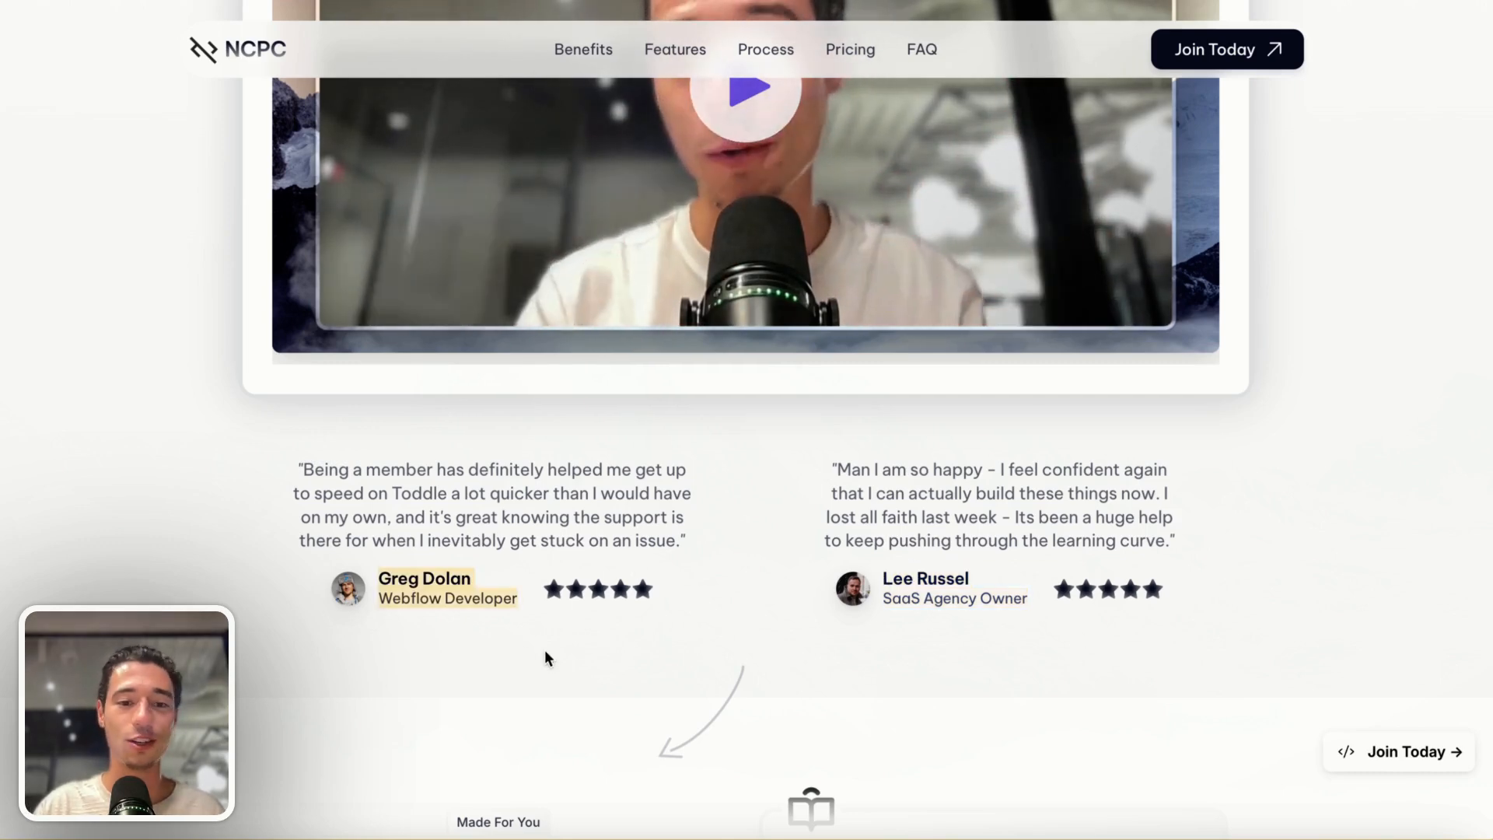
drag(283, 467, 1191, 673)
click(1158, 660)
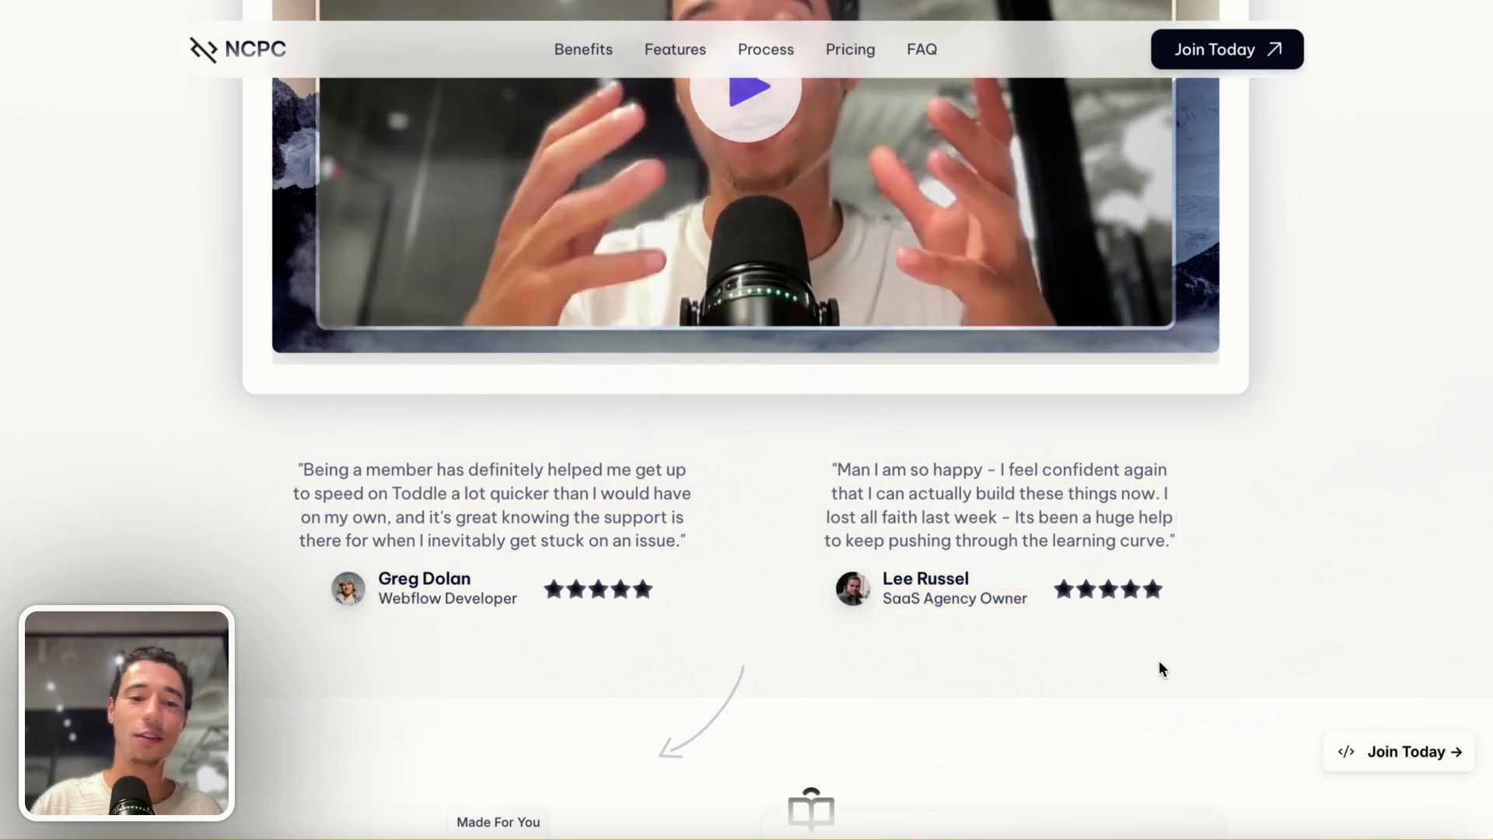
scroll(820, 549, down, 10)
scroll(821, 550, down, 15)
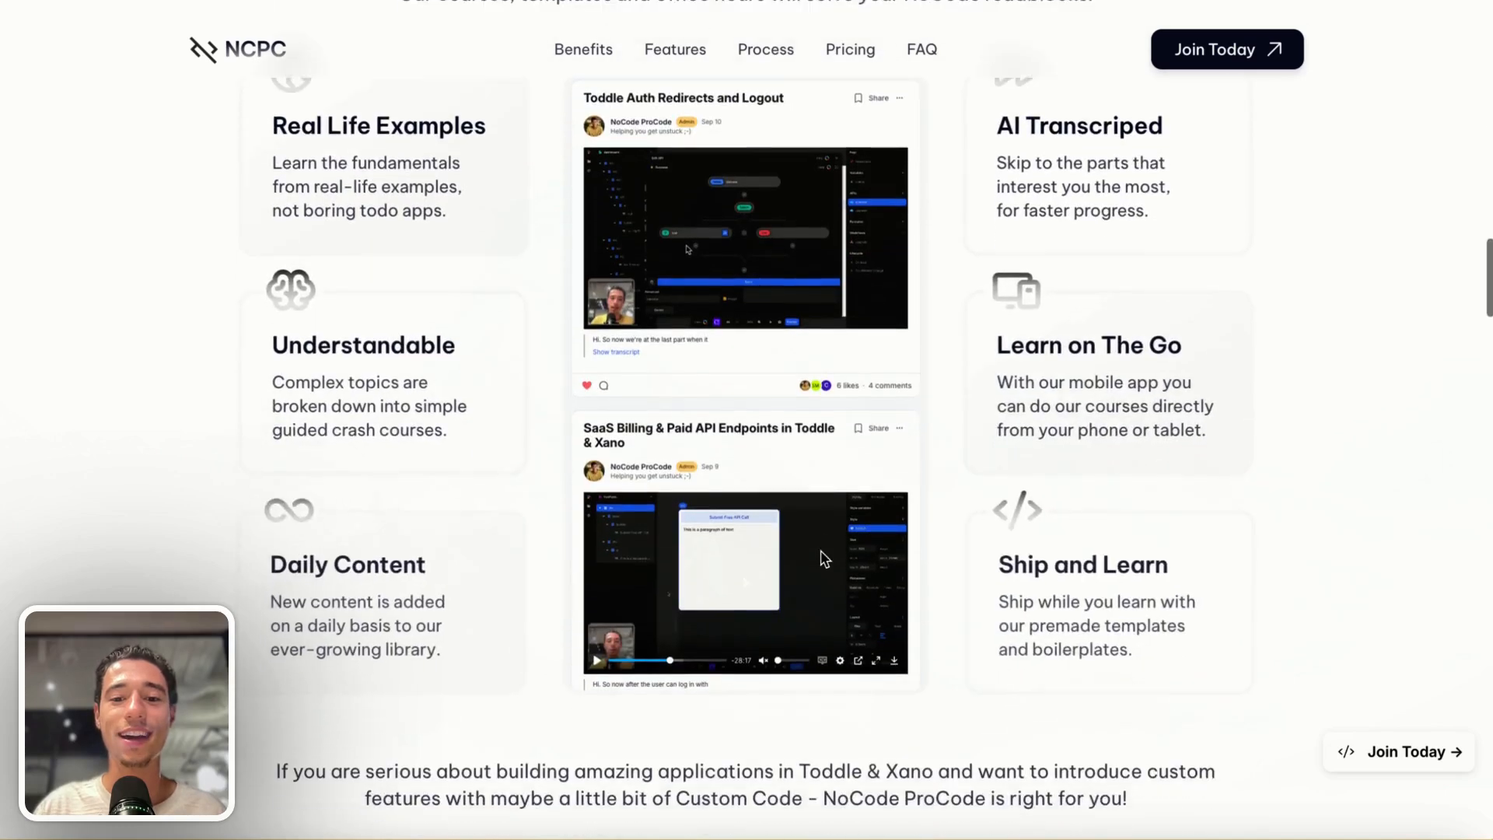
scroll(820, 557, up, 2)
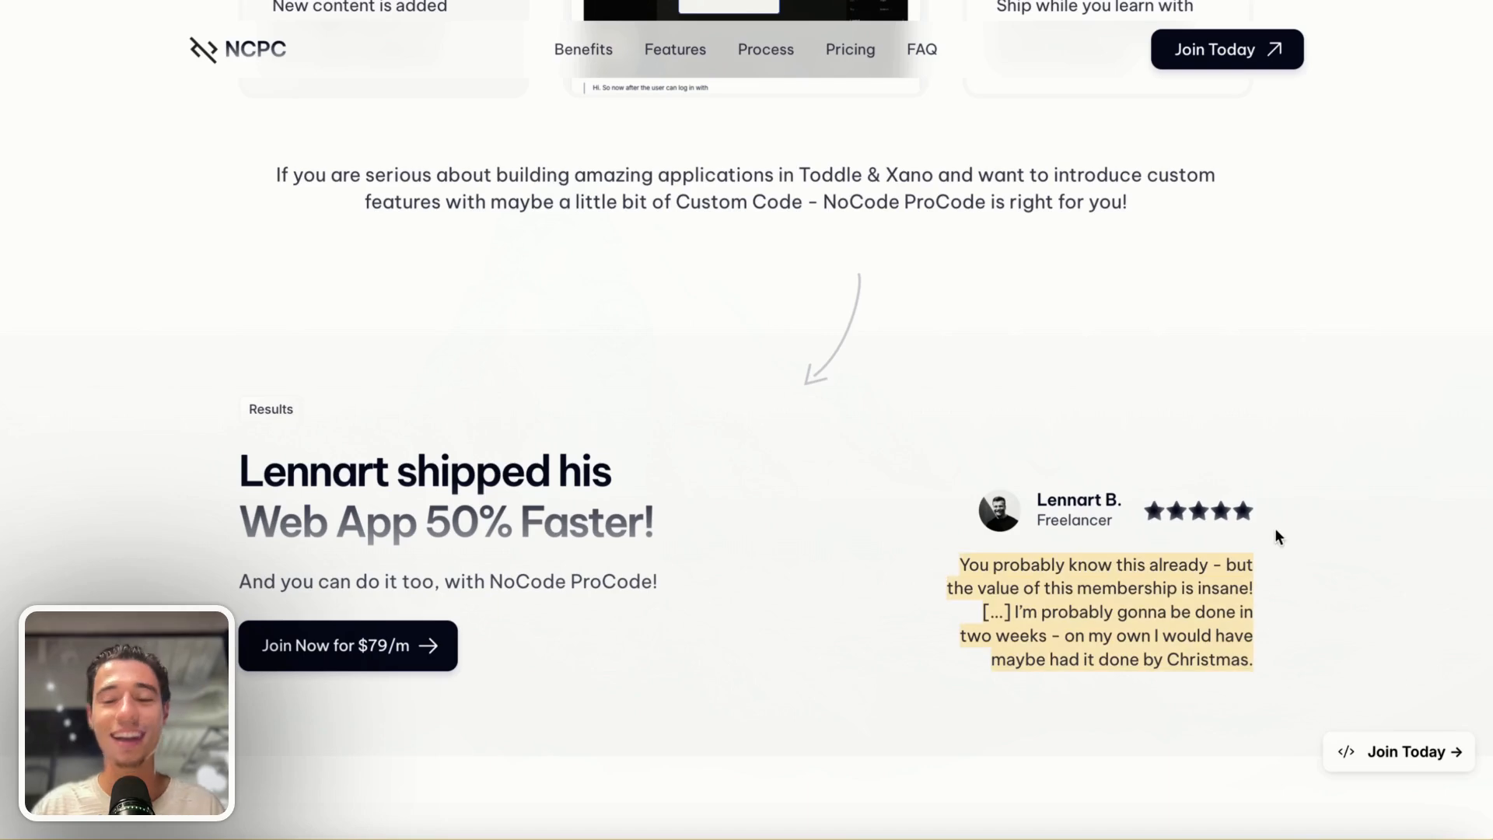
scroll(1294, 441, down, 15)
scroll(1293, 441, down, 10)
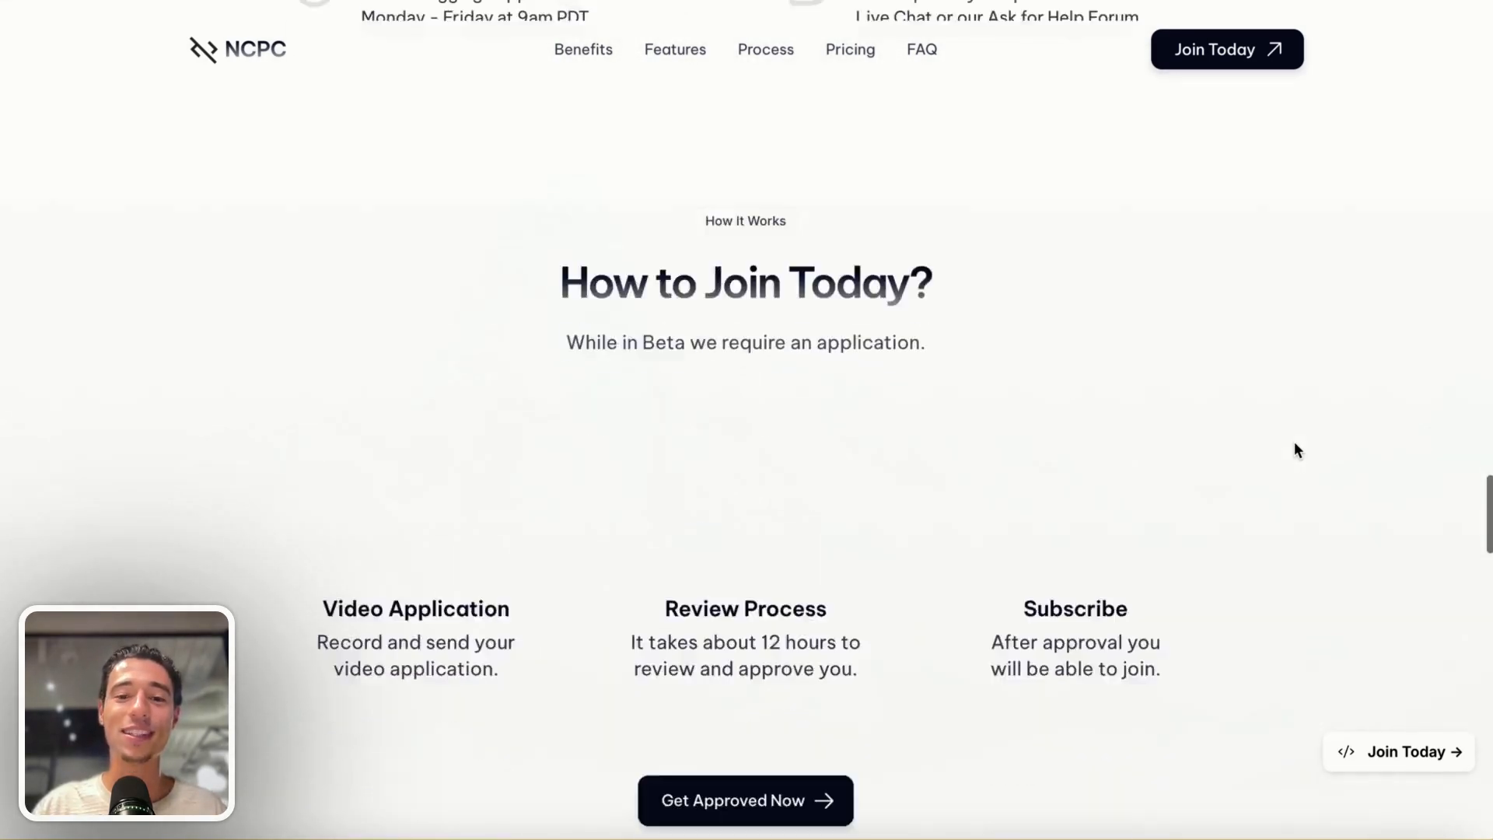
scroll(809, 426, up, 3)
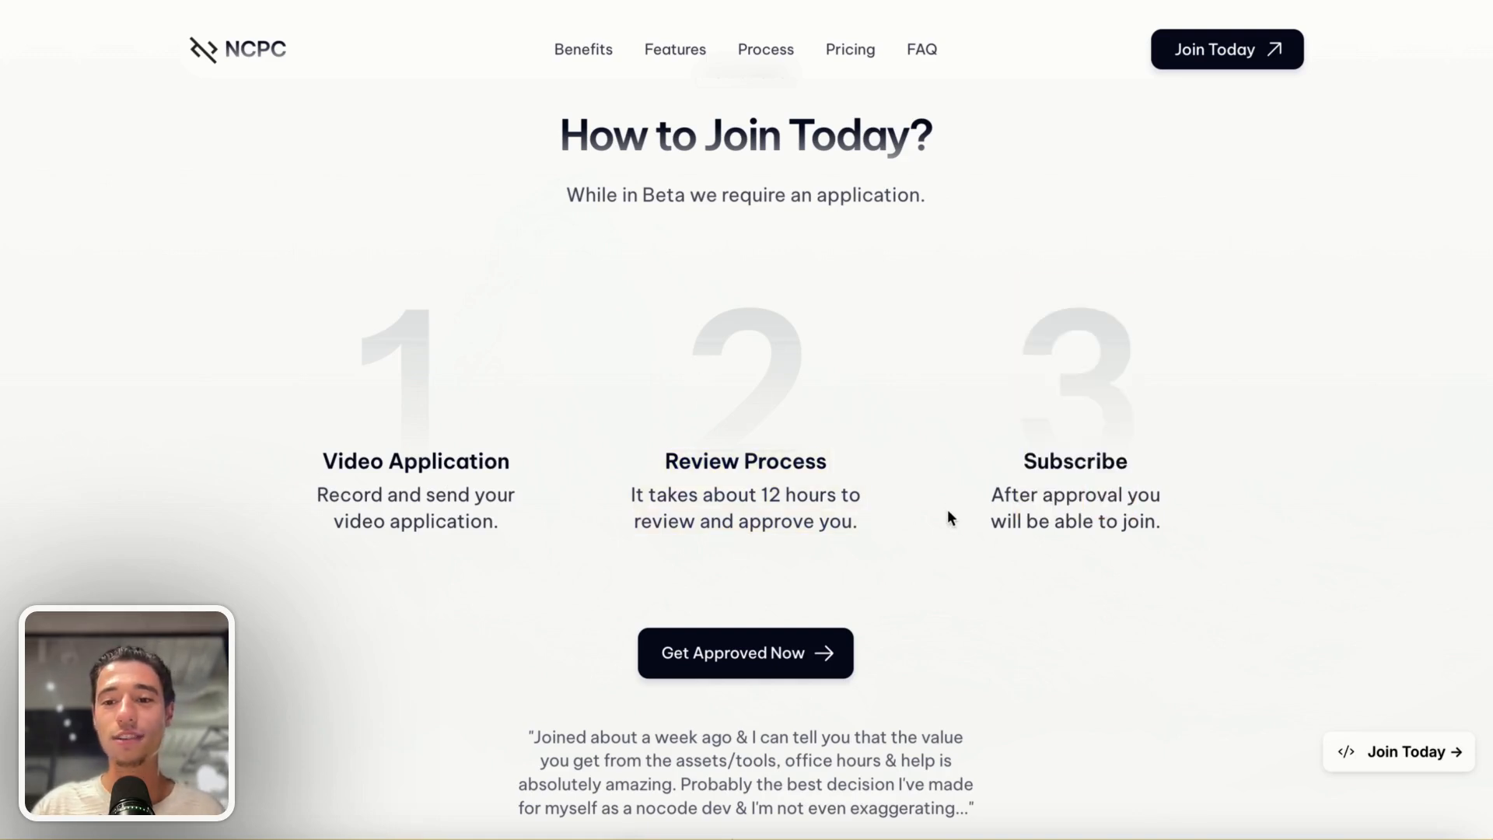
scroll(1261, 536, down, 1)
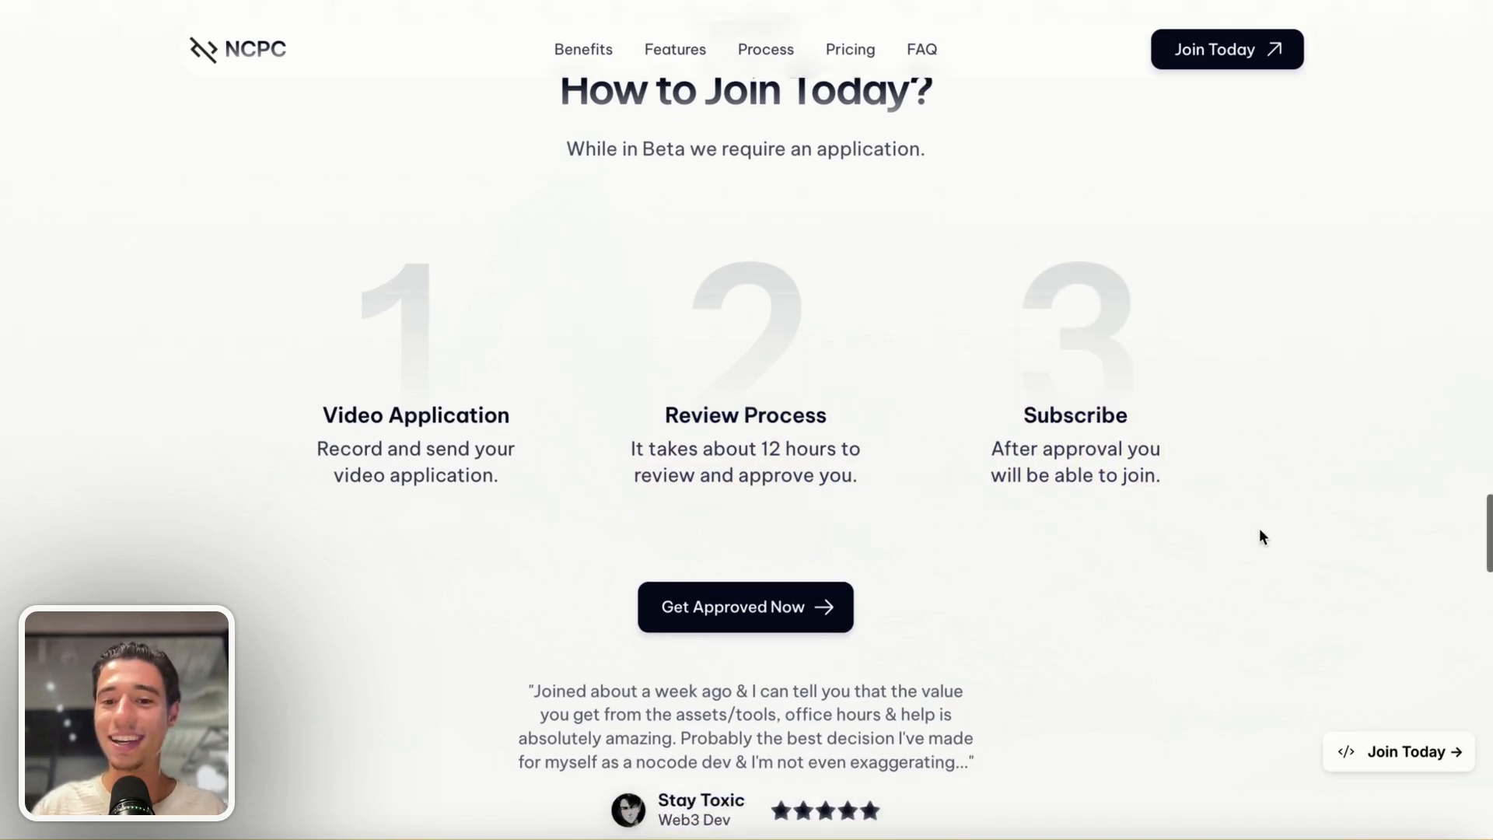
scroll(1259, 529, down, 1)
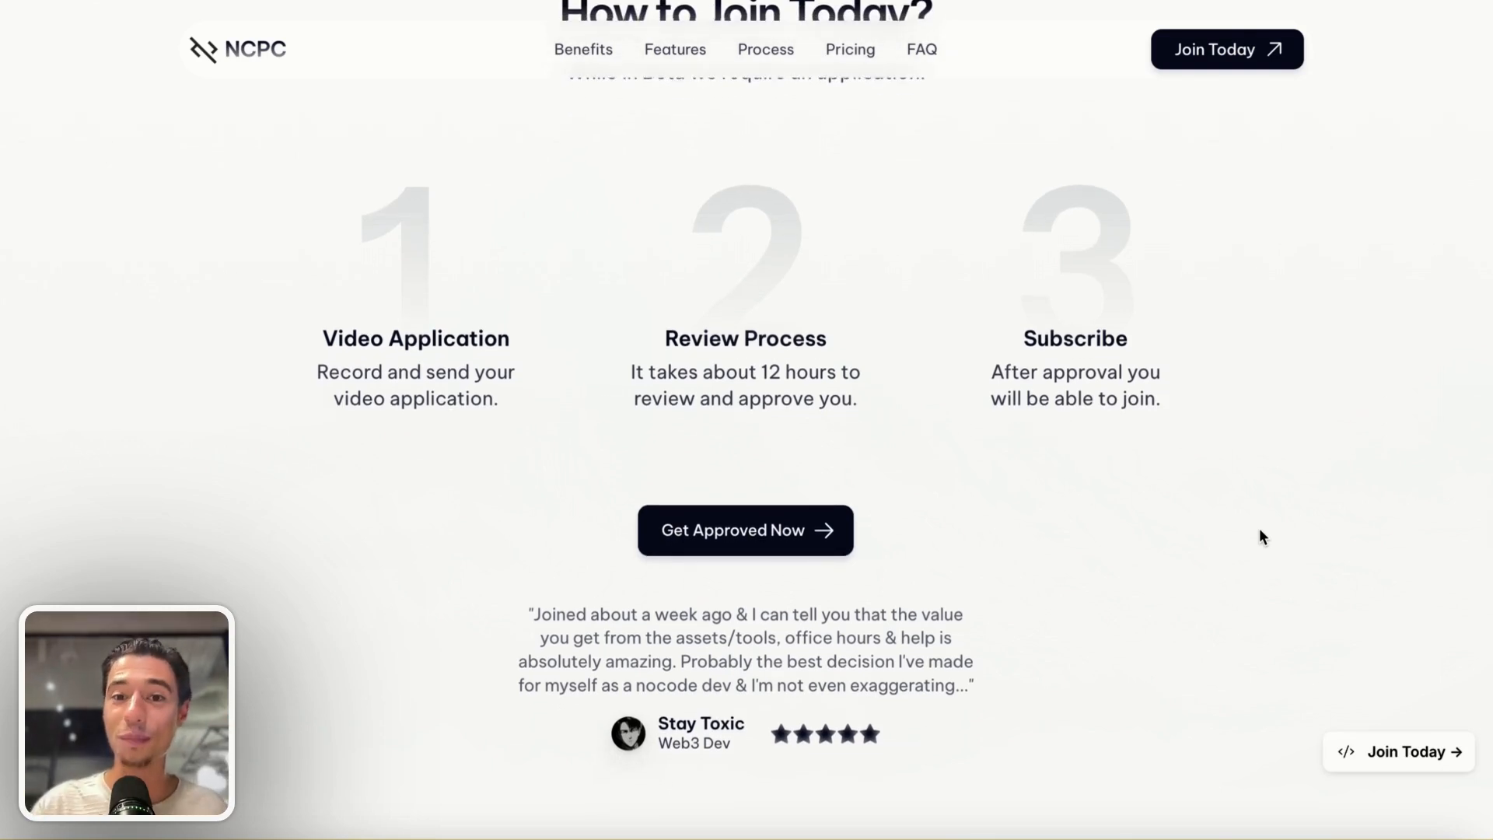
Read the testimonial beneath the joining process and compare the All-Access and Enterprise / Agency prices in the Fair Pricing section
scroll(1260, 536, down, 2)
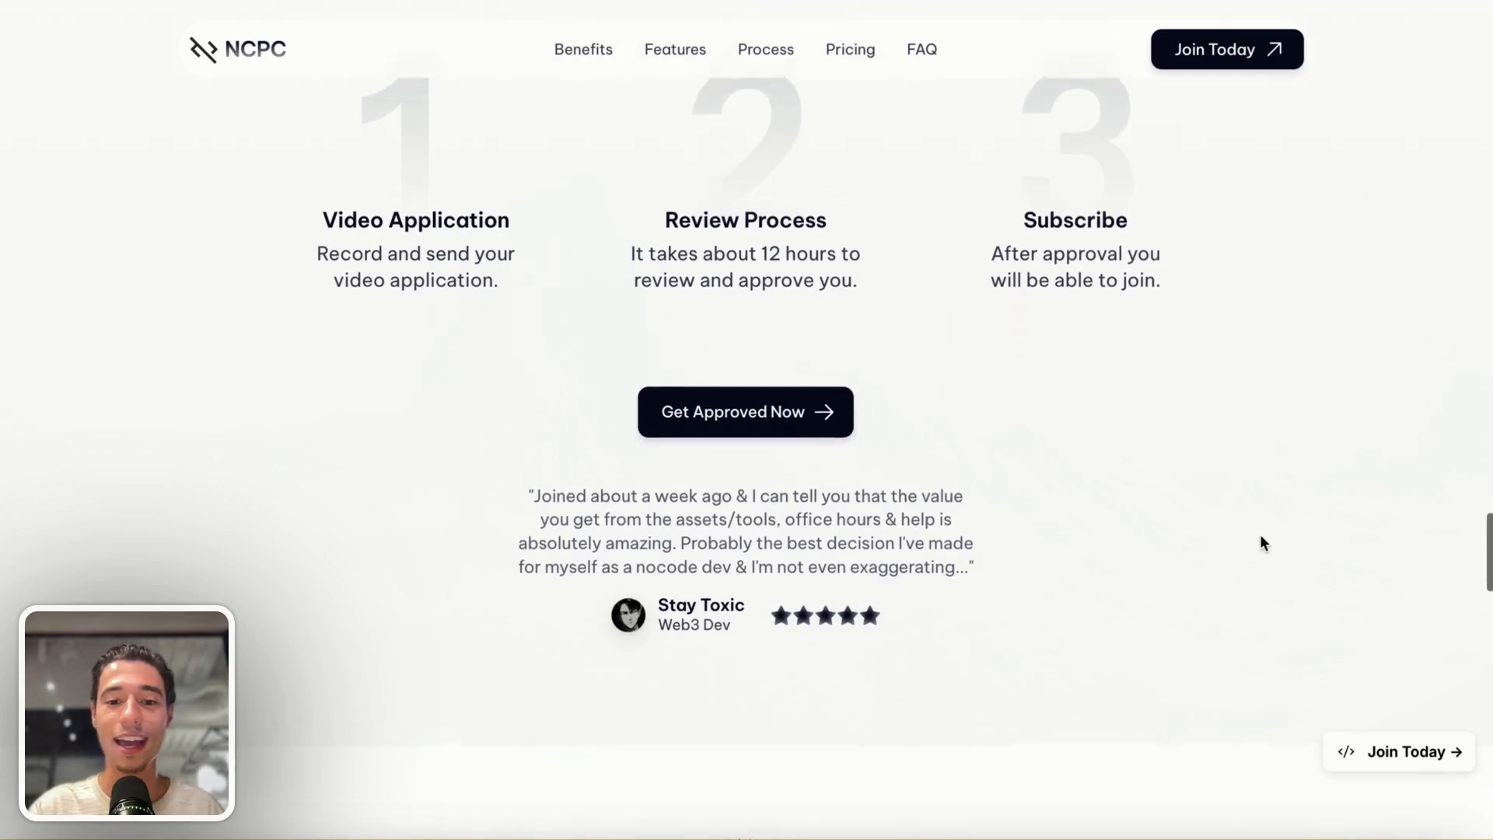
drag(658, 581, 702, 581)
click(771, 541)
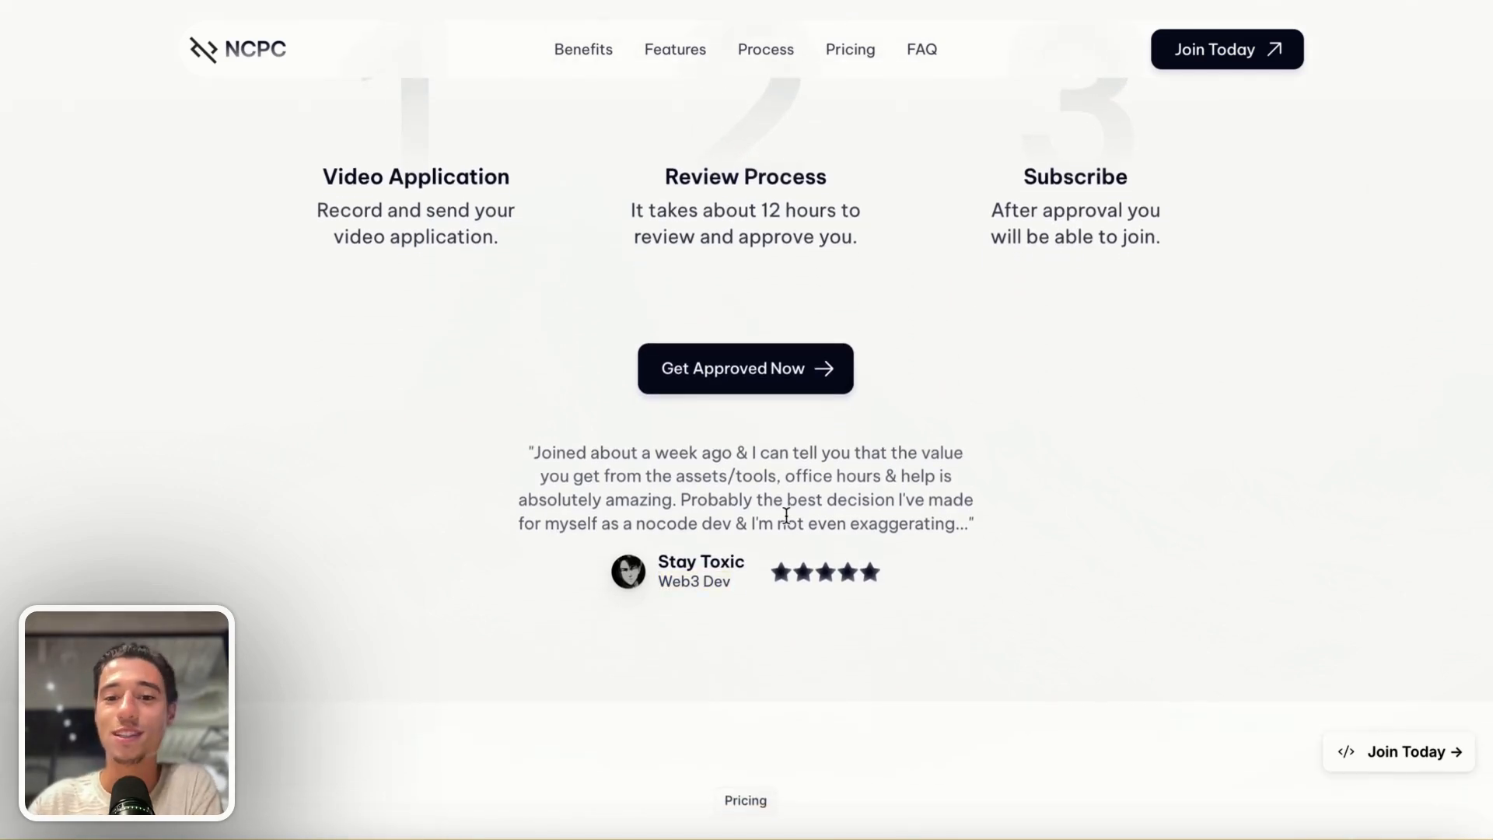
scroll(786, 514, down, 9)
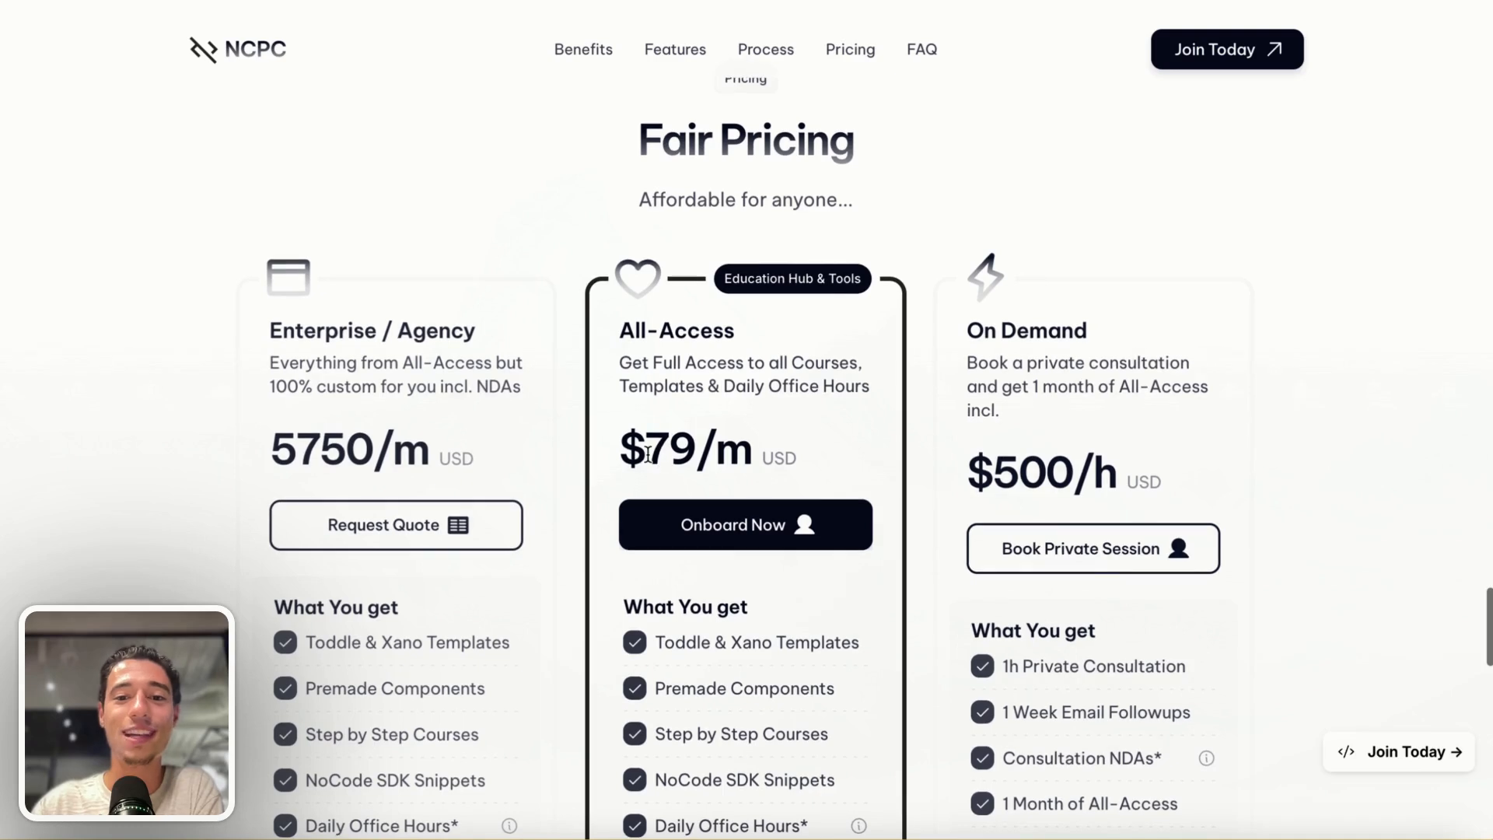
drag(646, 454, 702, 450)
drag(275, 445, 463, 450)
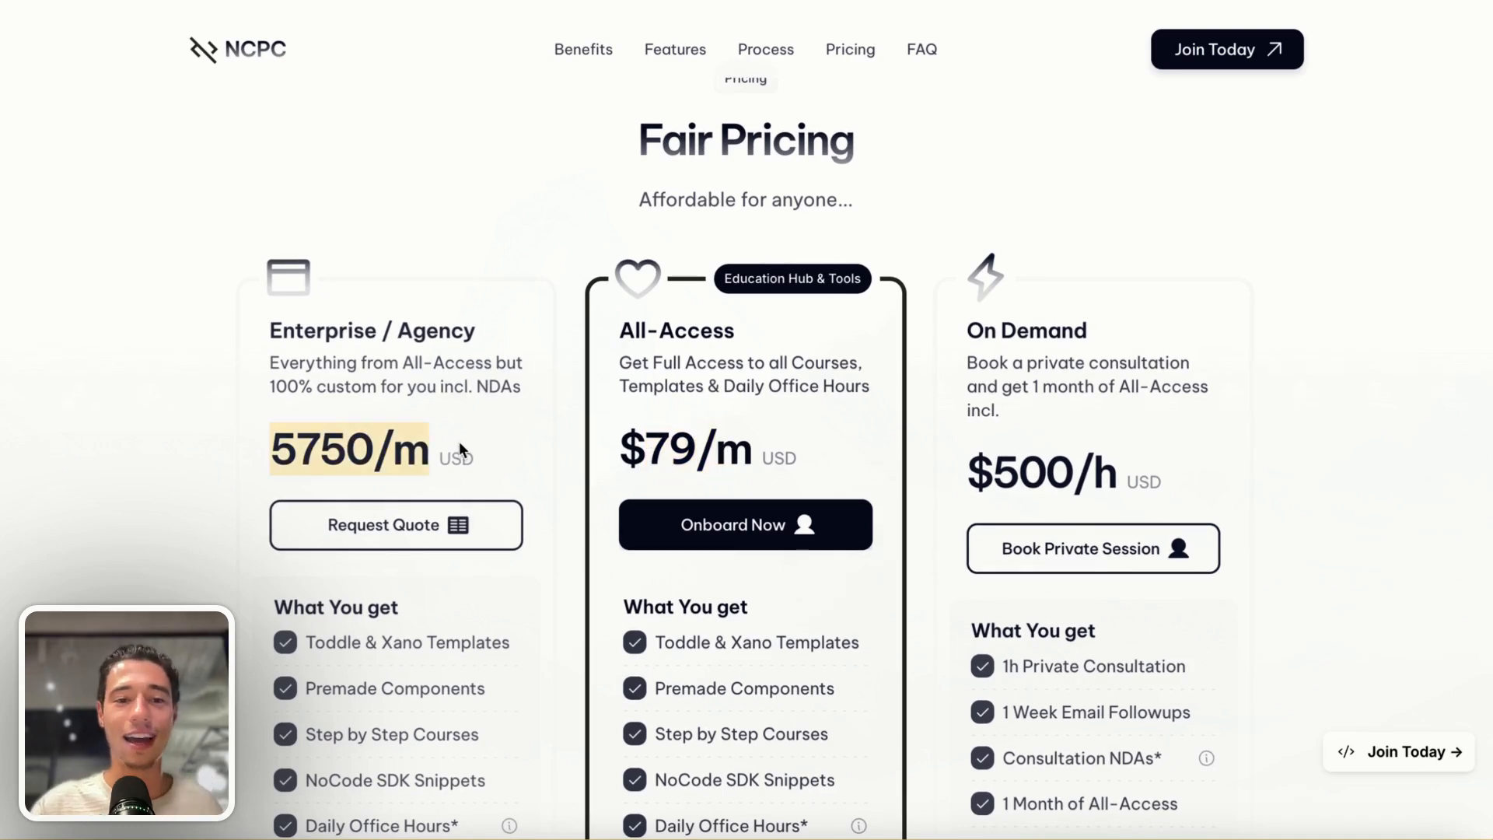
click(443, 430)
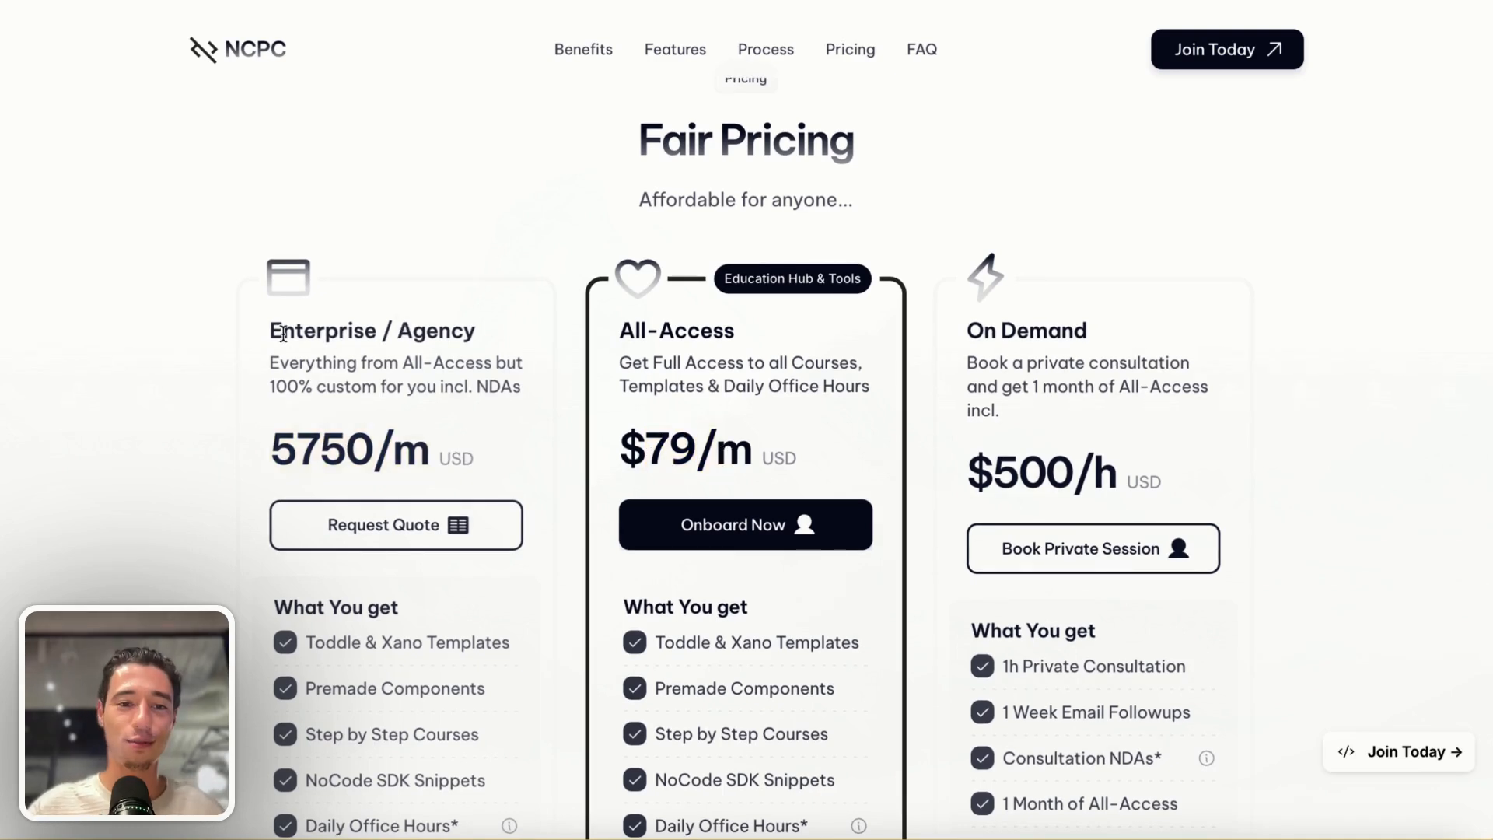
scroll(309, 347, down, 1)
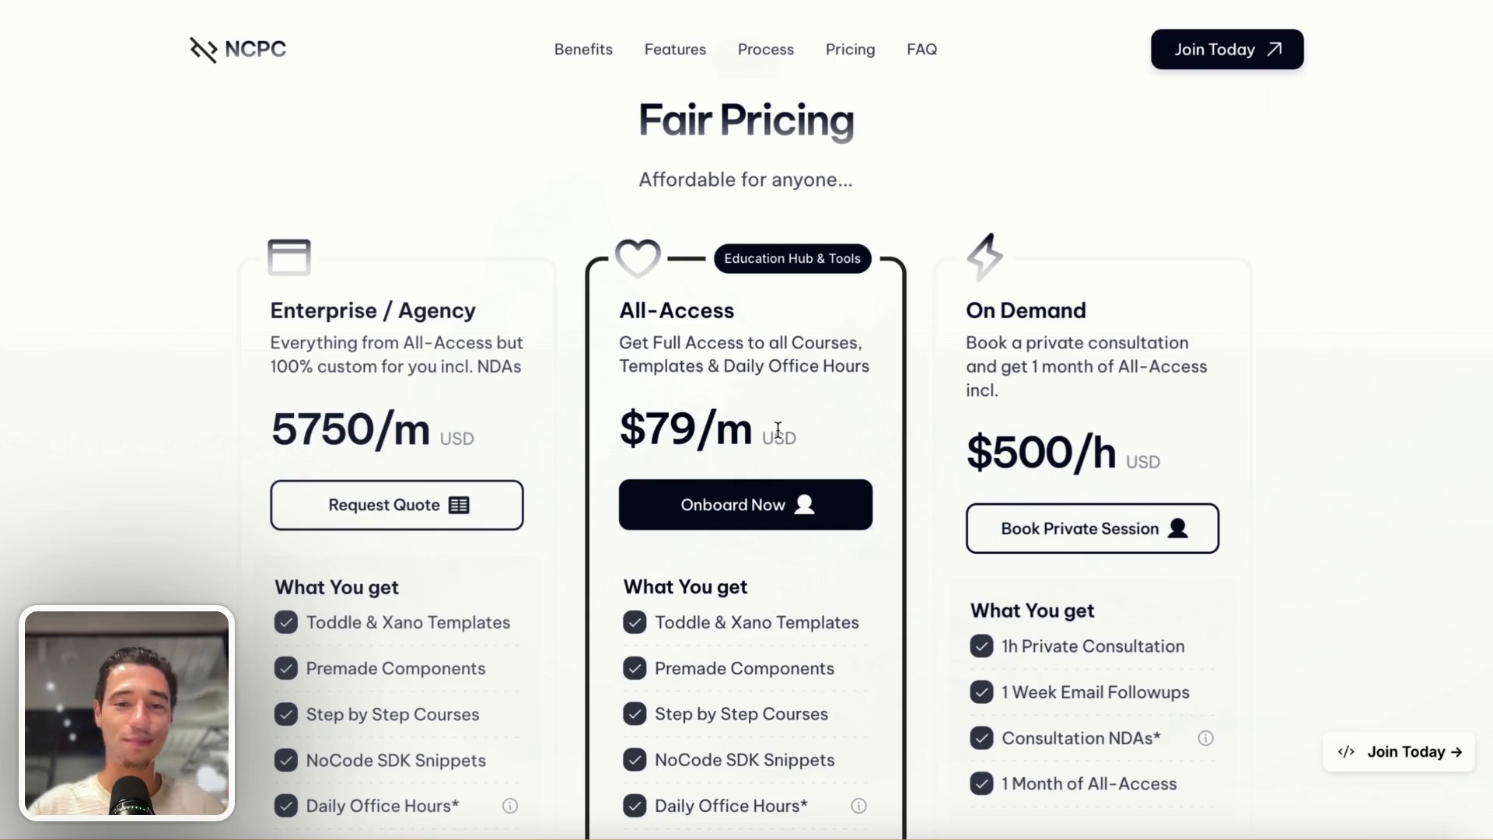
scroll(777, 429, down, 1)
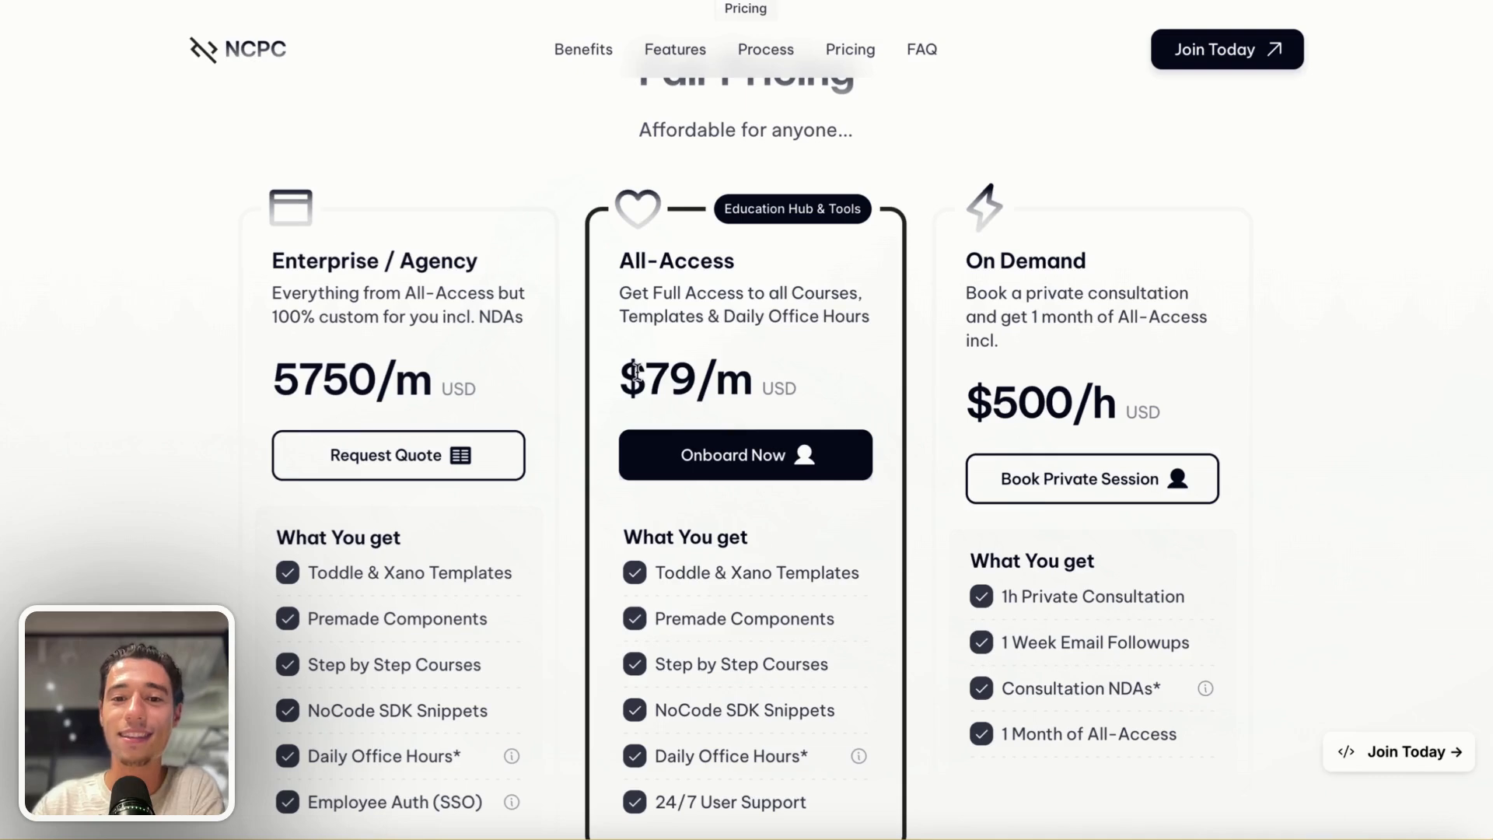
Examine the All-Access plan's monthly price and its What You get list, from Toddle & Xano Templates through 24/7 User Support
drag(636, 371, 793, 377)
scroll(793, 377, up, 1)
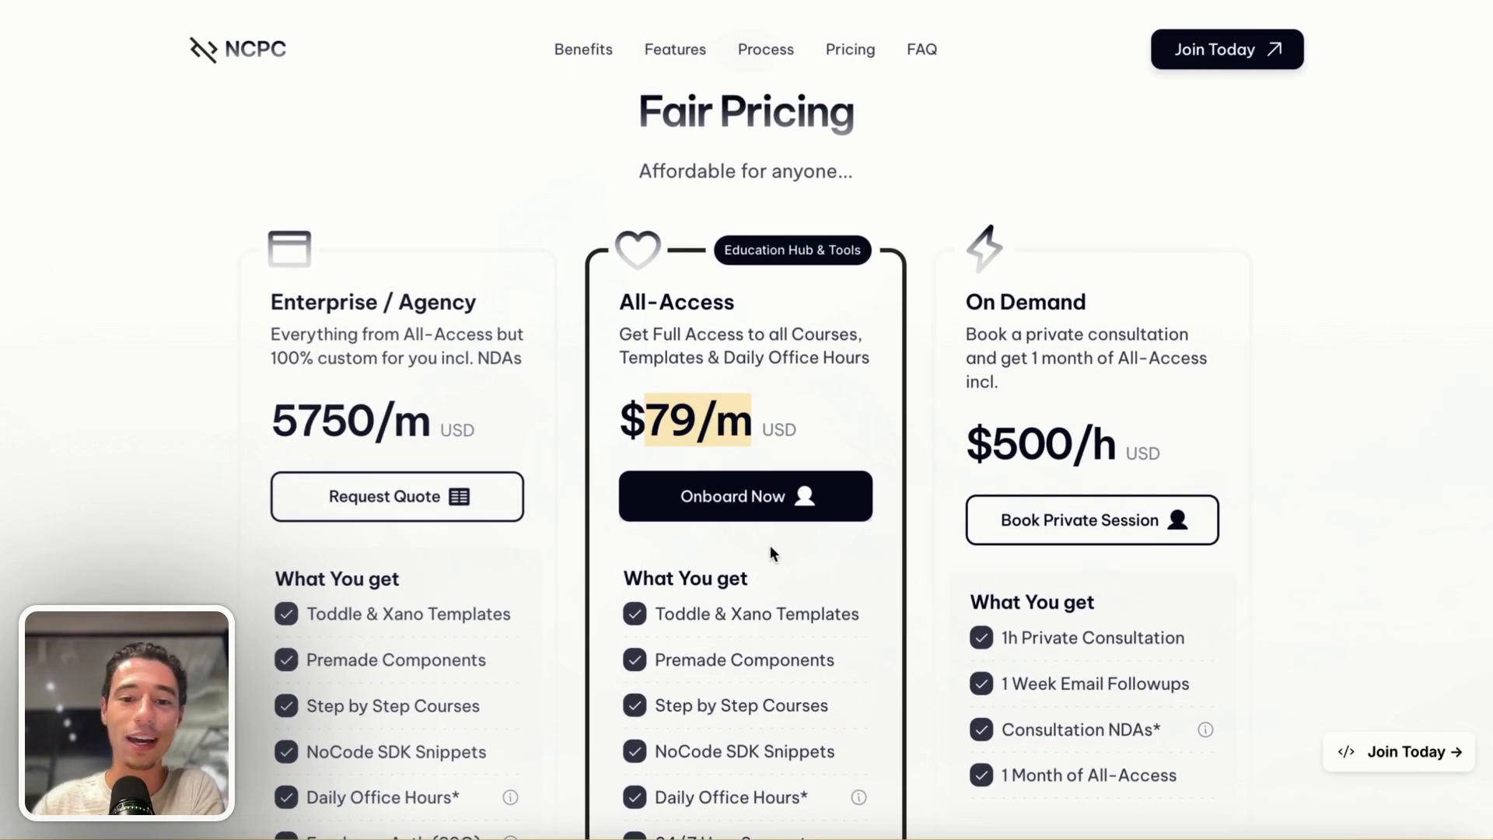
scroll(769, 545, down, 1)
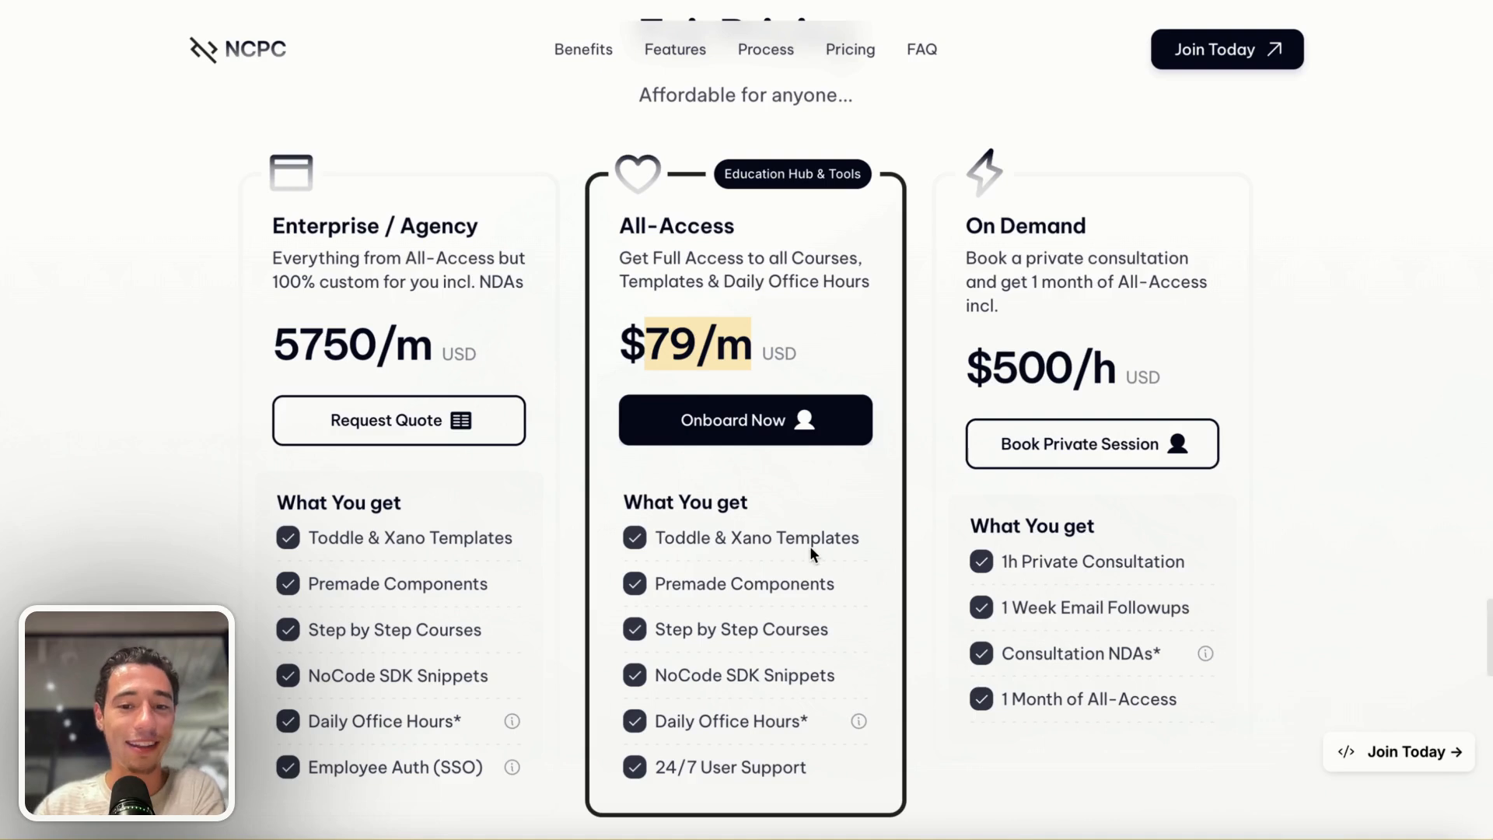
scroll(809, 546, down, 1)
drag(665, 537, 835, 538)
drag(655, 582, 827, 584)
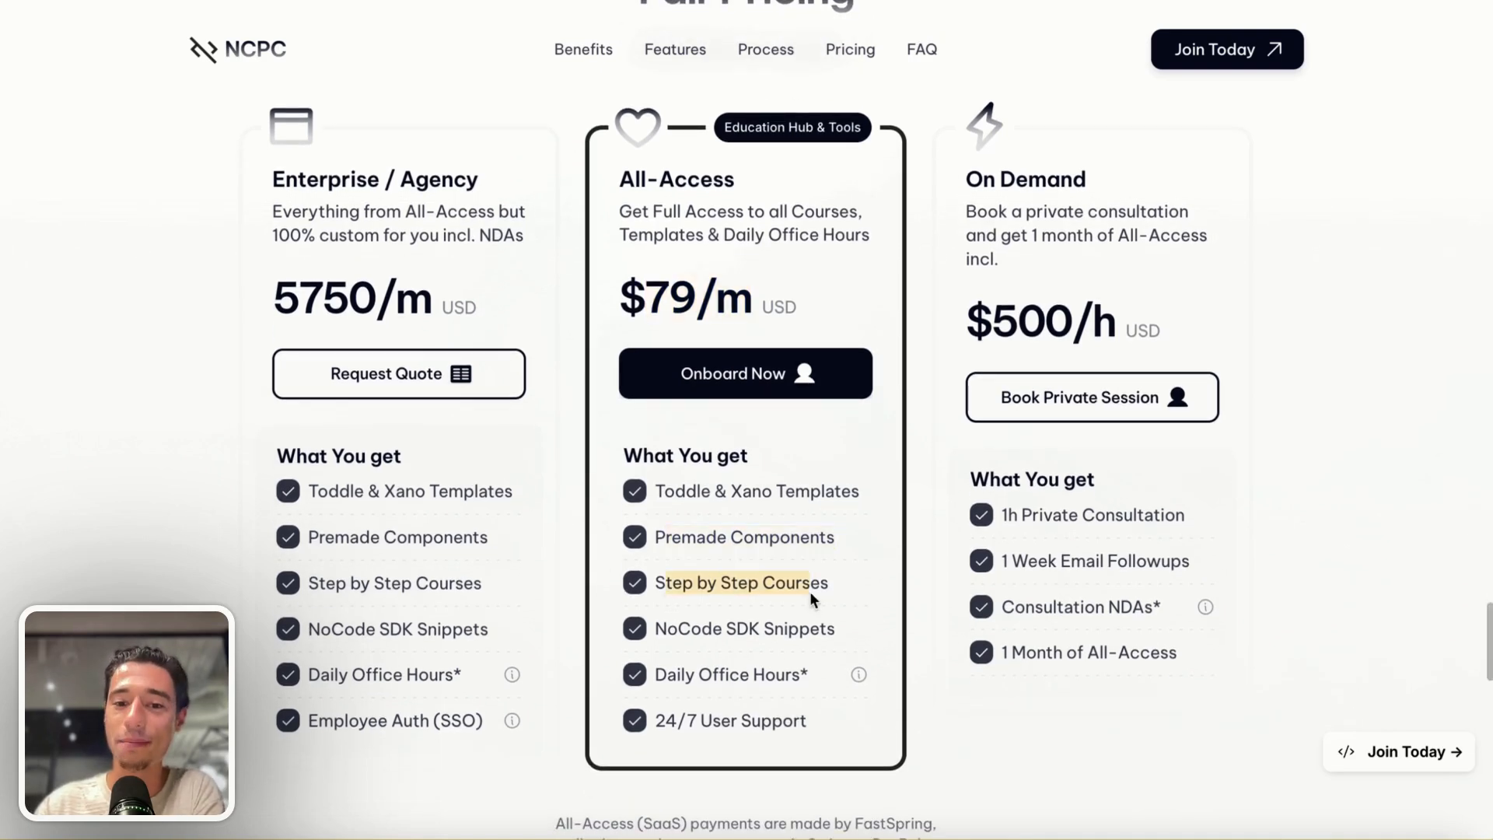
scroll(809, 591, down, 1)
drag(655, 537, 860, 545)
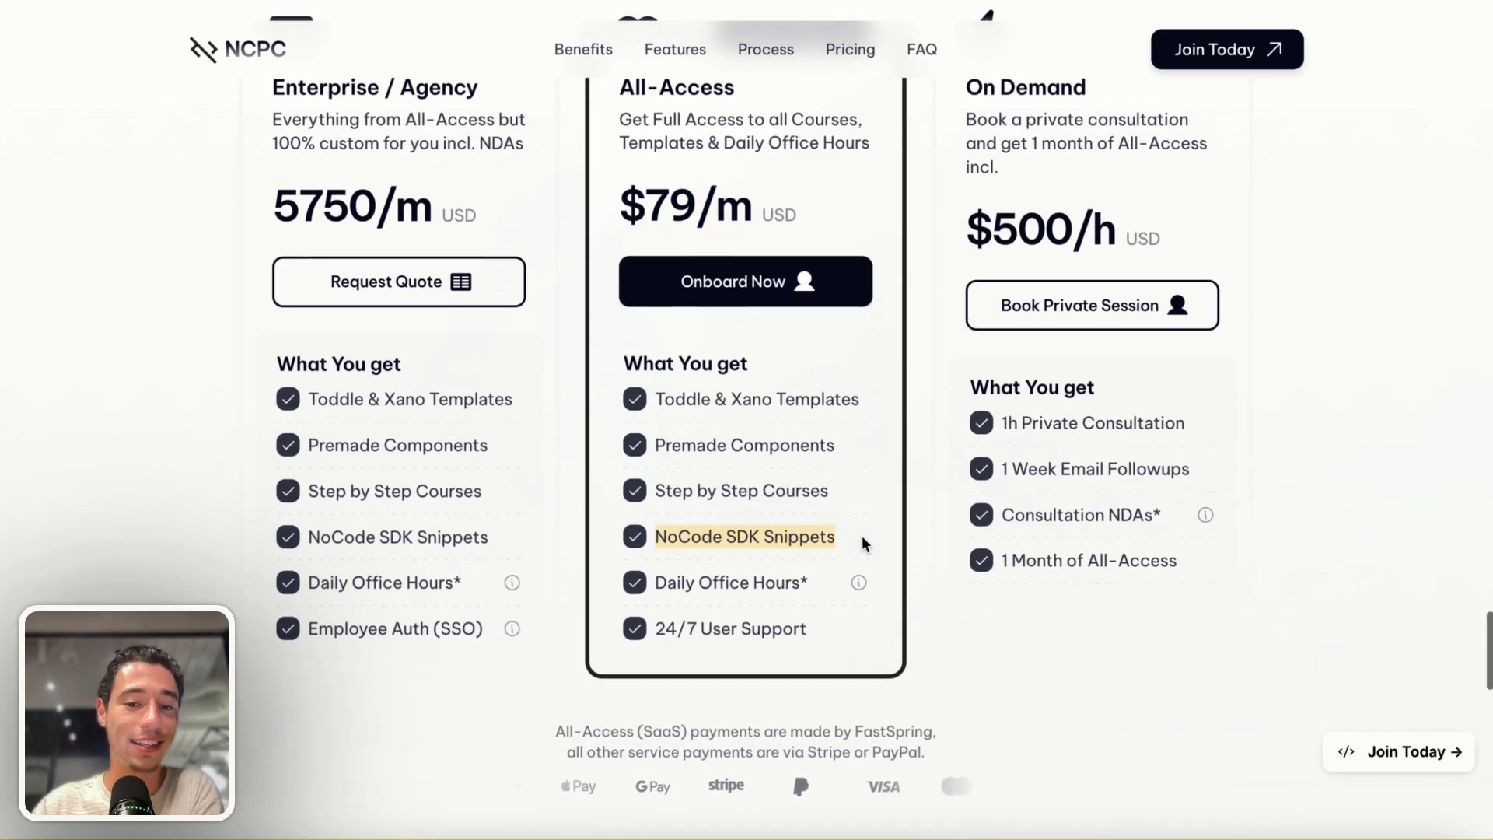
click(861, 544)
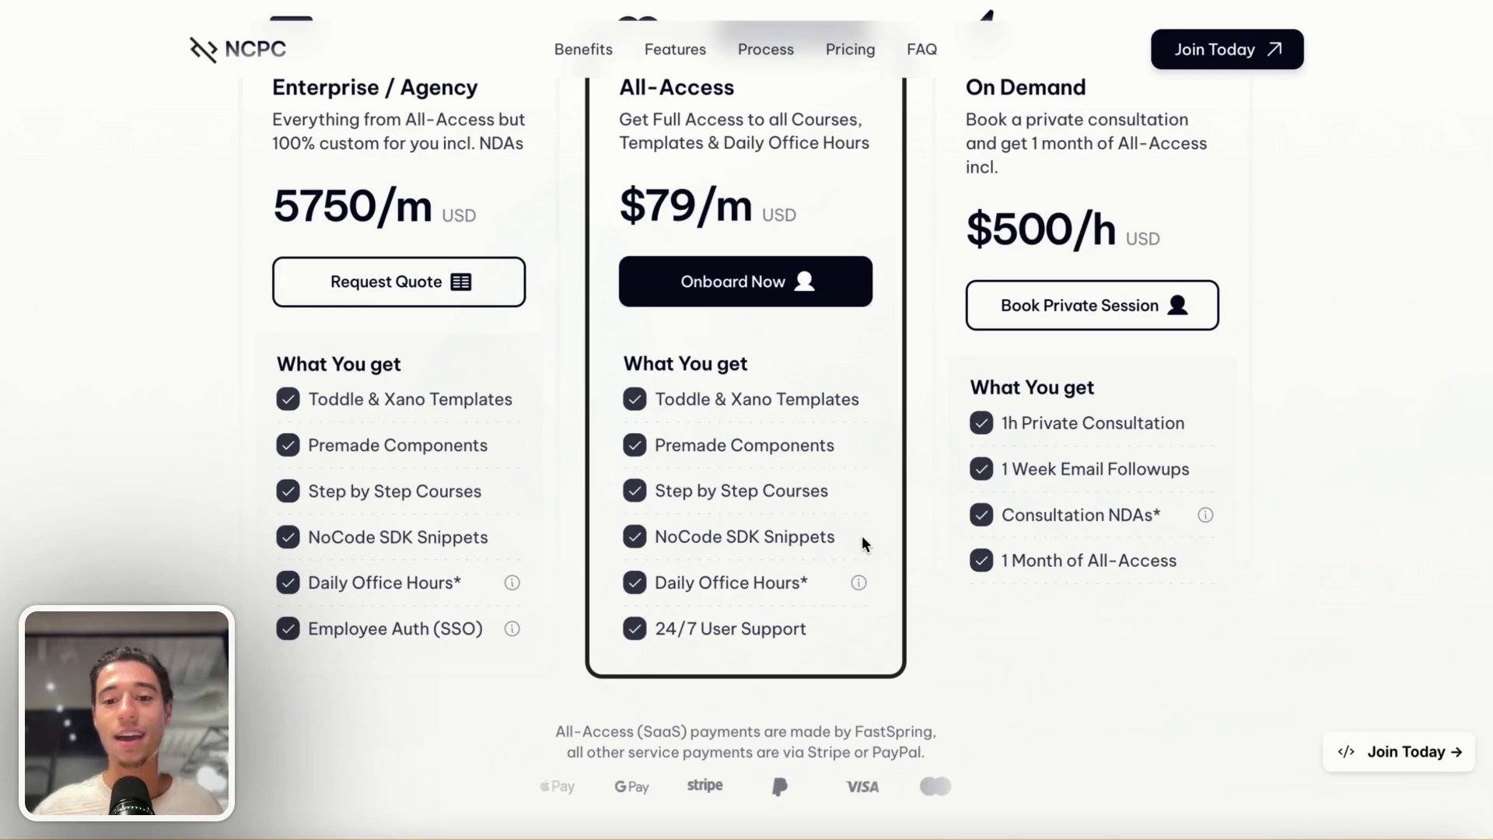
drag(662, 585, 800, 583)
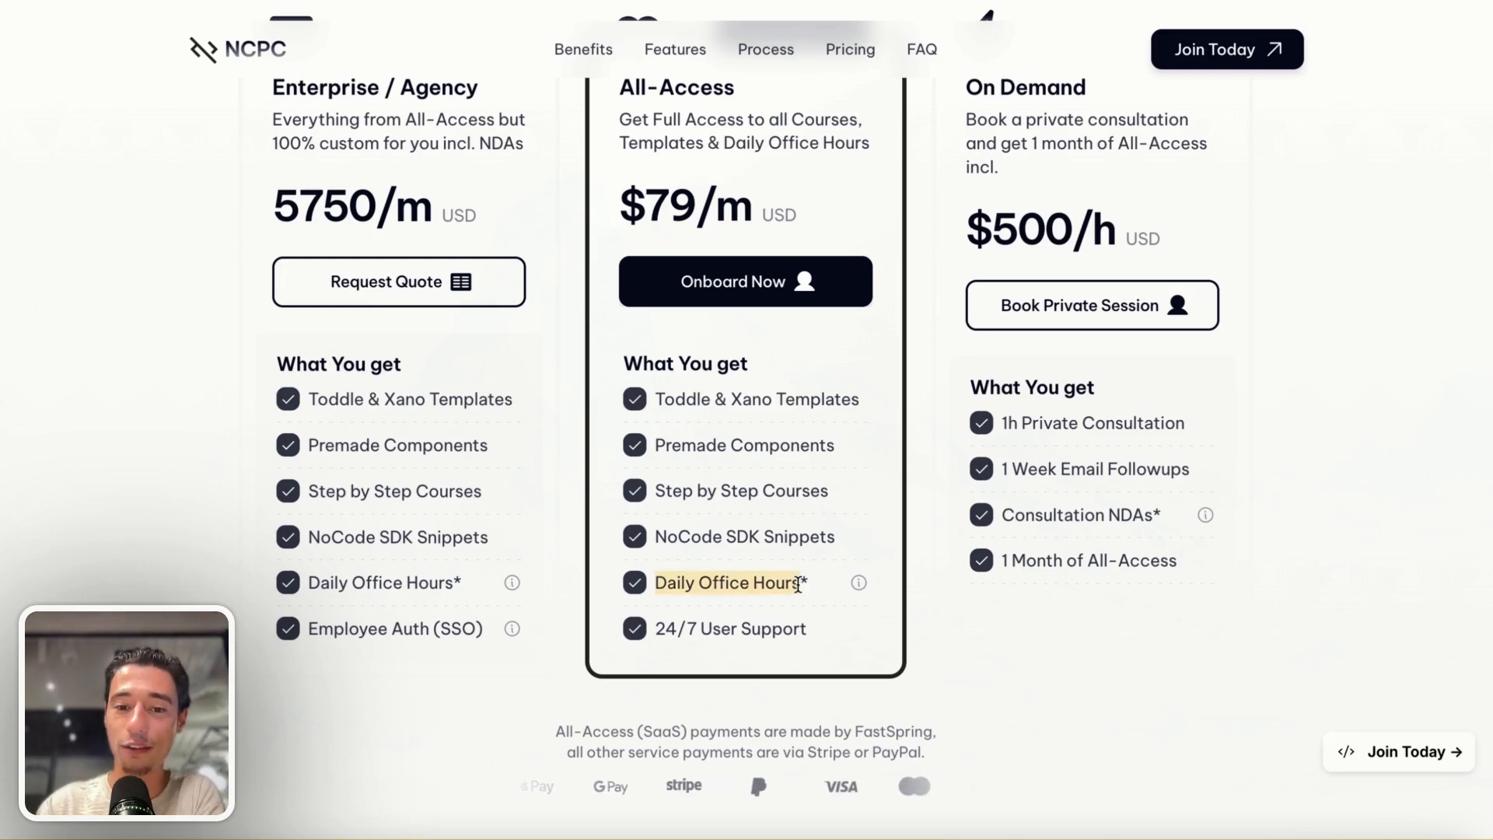
click(723, 619)
drag(666, 628, 750, 636)
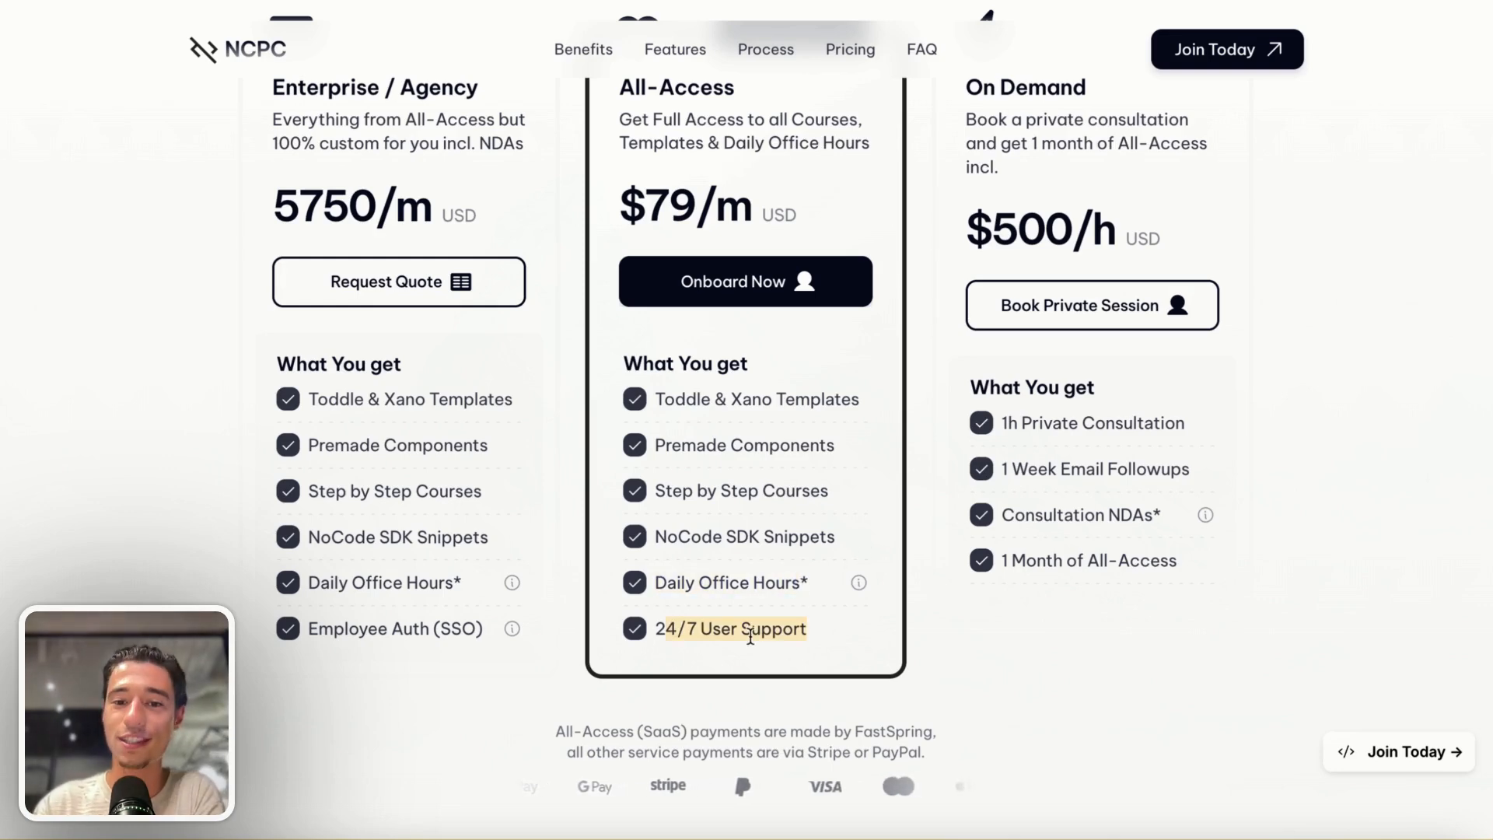
click(748, 594)
Check the On Demand plan's hourly price and return to the hero section at the start of the page
scroll(749, 594, up, 4)
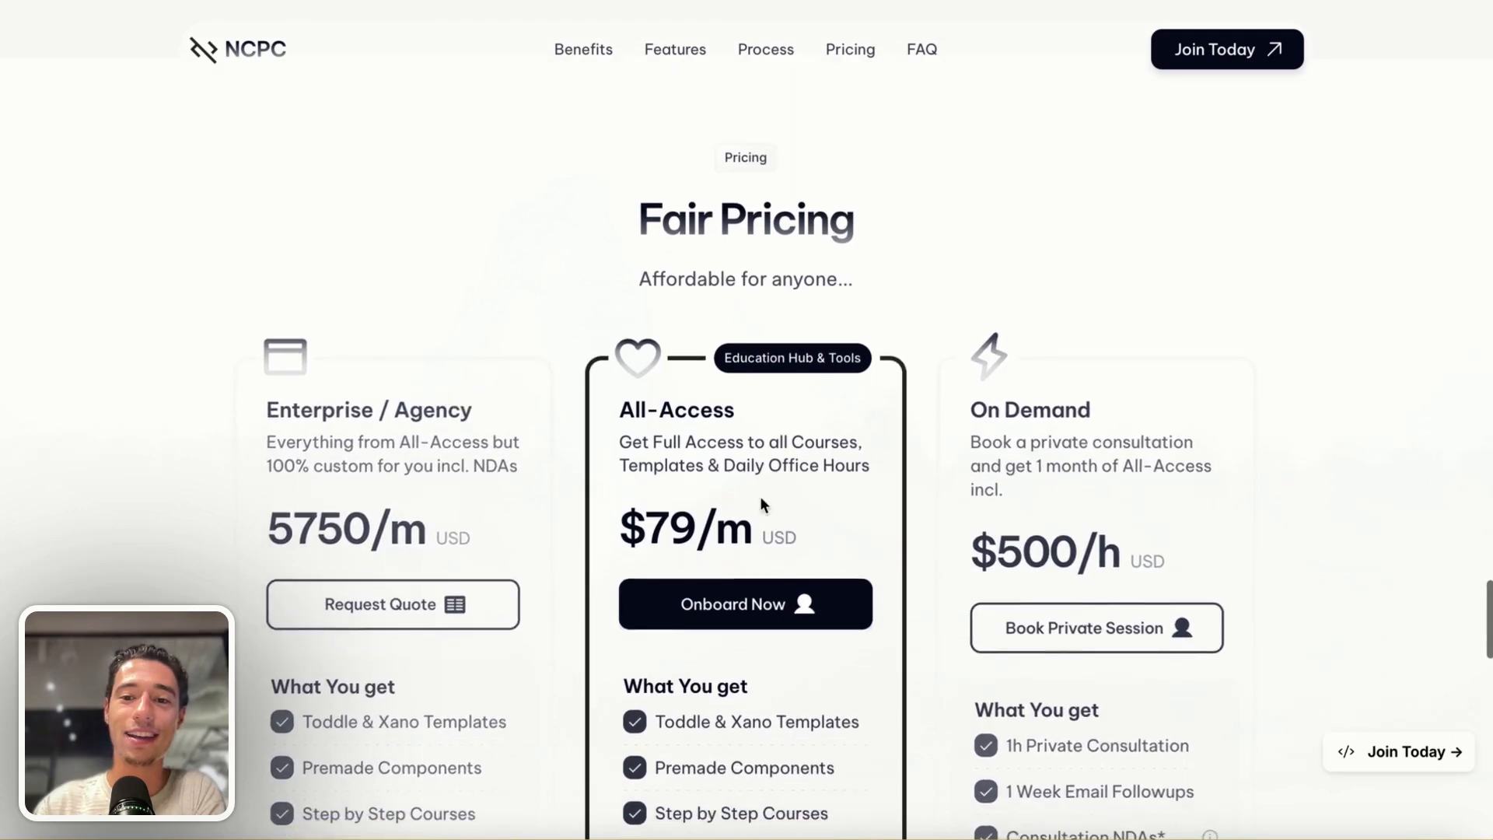
scroll(759, 496, down, 1)
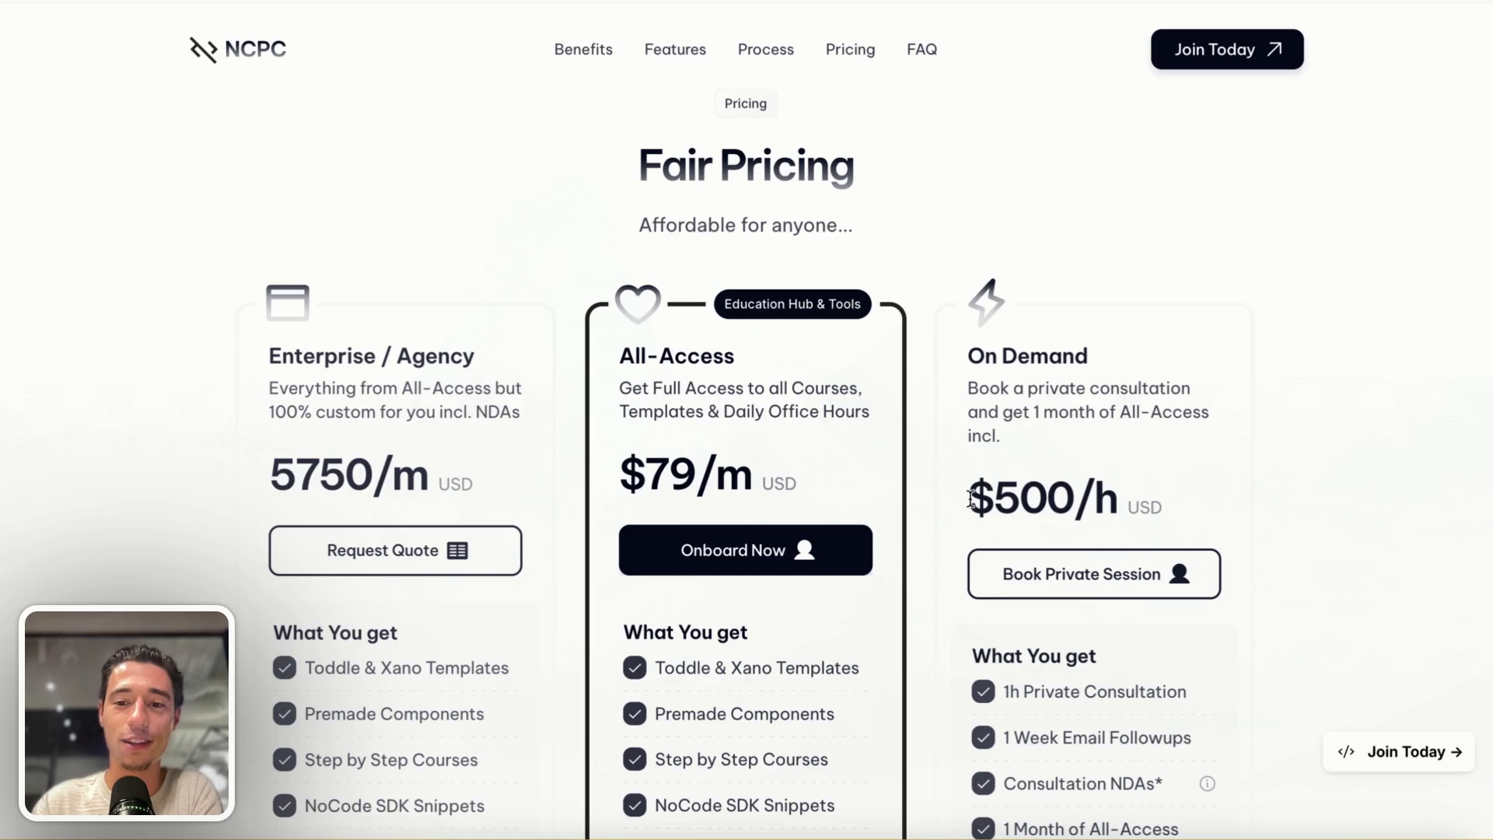
drag(970, 496, 1169, 494)
click(1169, 492)
scroll(1141, 398, up, 15)
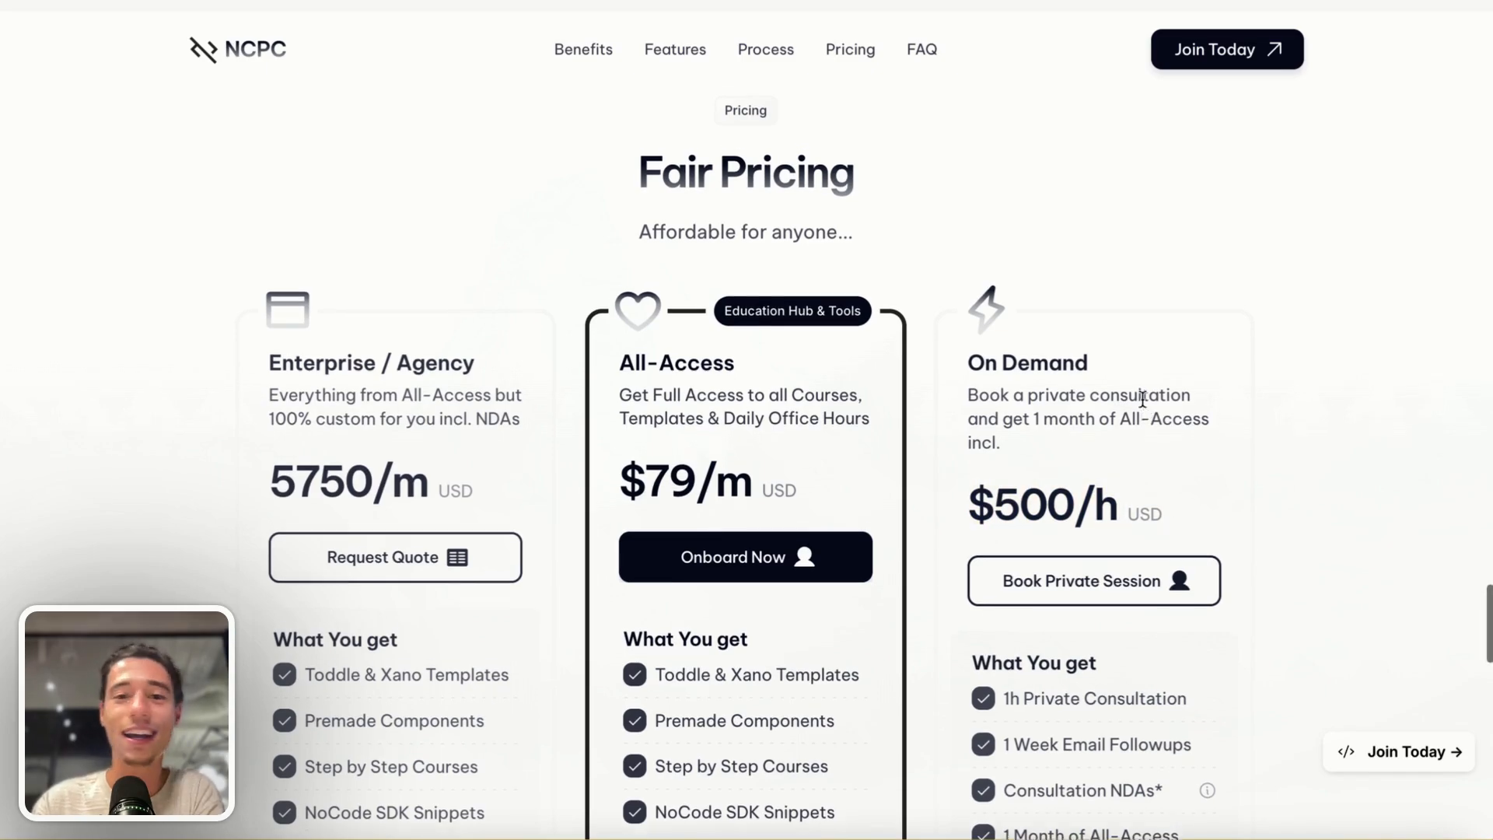
scroll(1143, 403, up, 10)
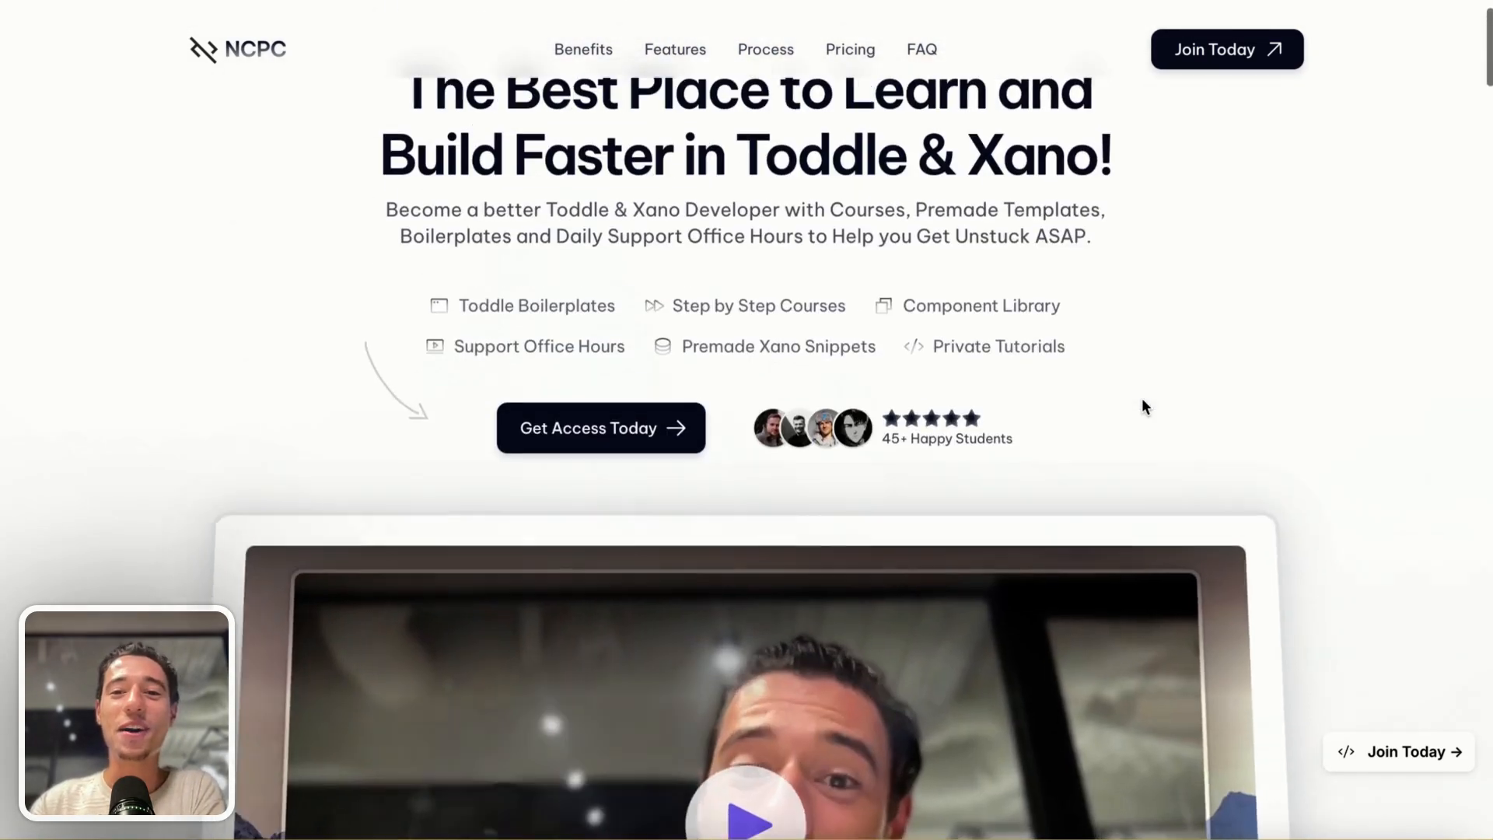